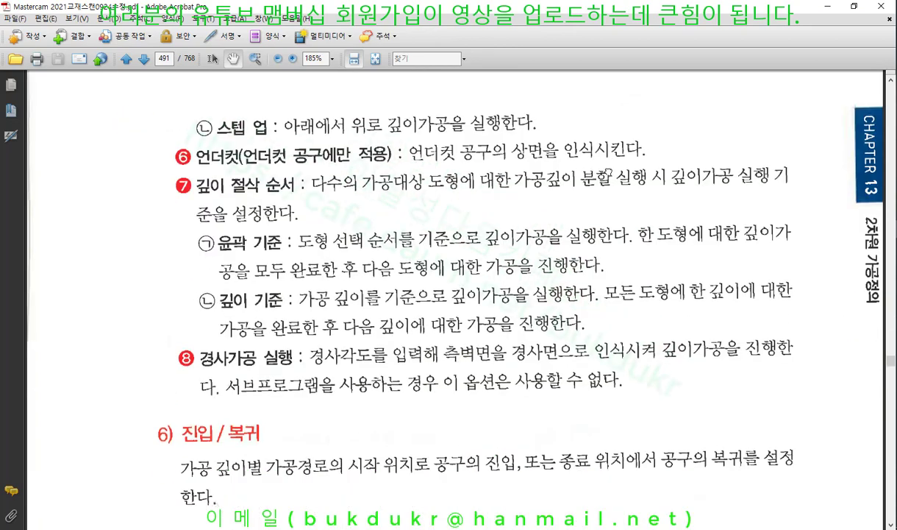
Read the manual's section 6) 진입/복귀 on lead-in and lead-out settings, and switch to Mastercam.
{"action": "left_click_drag", "start_coordinate": [614, 249], "coordinate": [616, 213]}
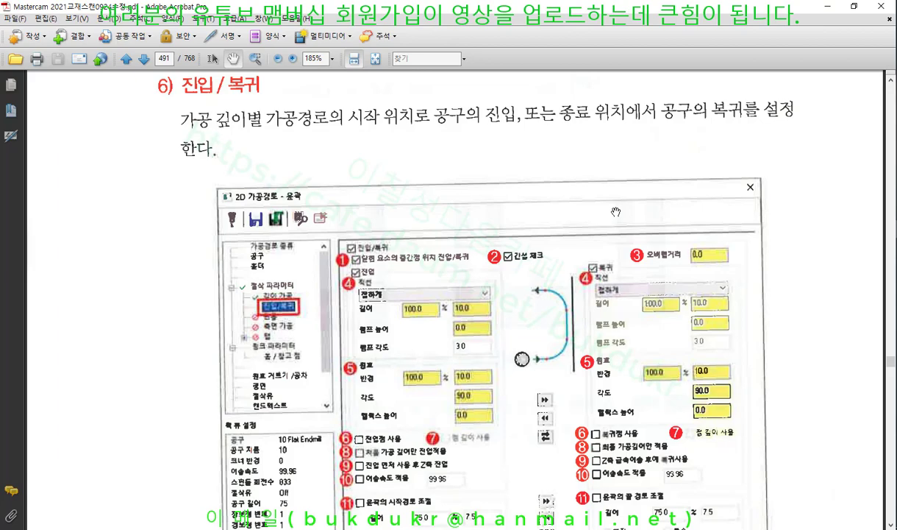
{"action": "mouse_move", "coordinate": [550, 347]}
{"action": "left_mouse_down"}
{"action": "mouse_move", "coordinate": [553, 282]}
{"action": "mouse_move", "coordinate": [558, 356]}
{"action": "left_mouse_up"}
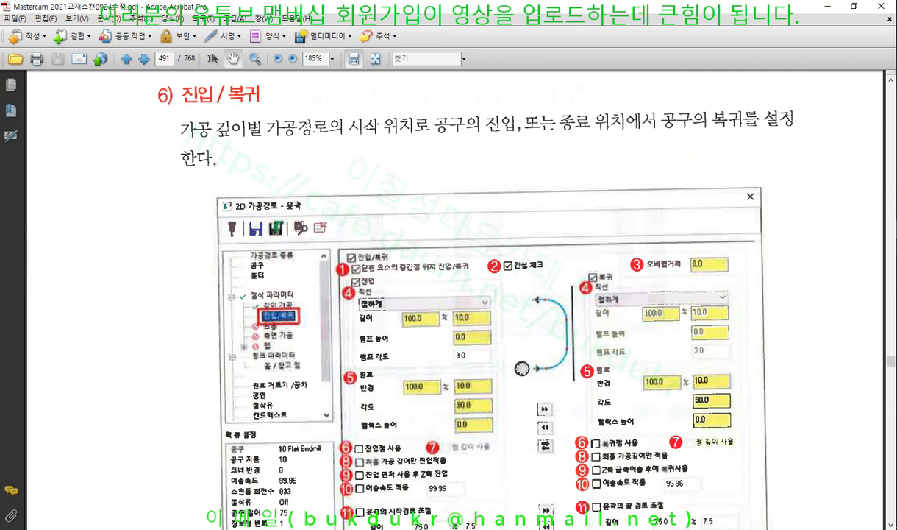
{"action": "key", "text": "alt+Tab"}
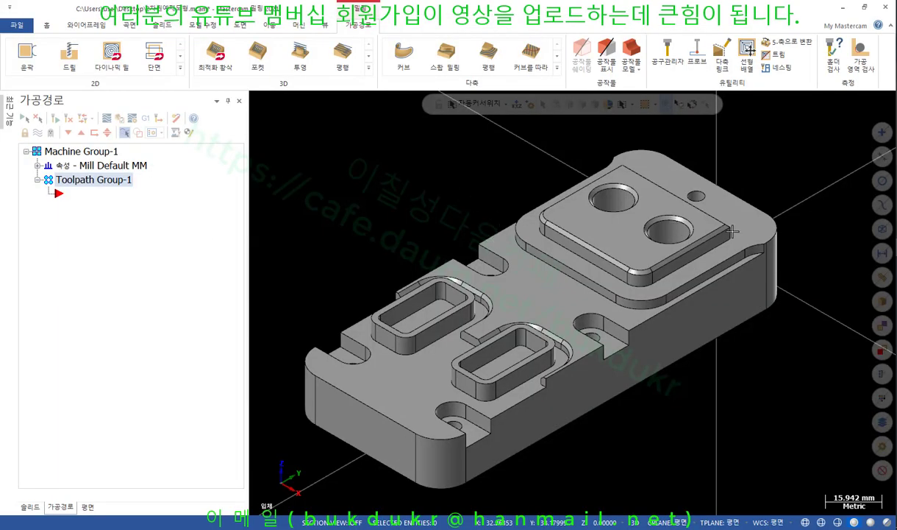
Create a 2D contour (윤곽) toolpath chained to the outer loop of the solid's bottom face.
{"action": "scroll", "coordinate": [615, 308], "scroll_direction": "up", "scroll_amount": 2}
{"action": "middle_click_drag", "start_coordinate": [615, 308], "coordinate": [756, 302]}
{"action": "scroll", "coordinate": [756, 302], "scroll_direction": "down", "scroll_amount": 2}
{"action": "middle_click_drag", "start_coordinate": [643, 255], "coordinate": [719, 270]}
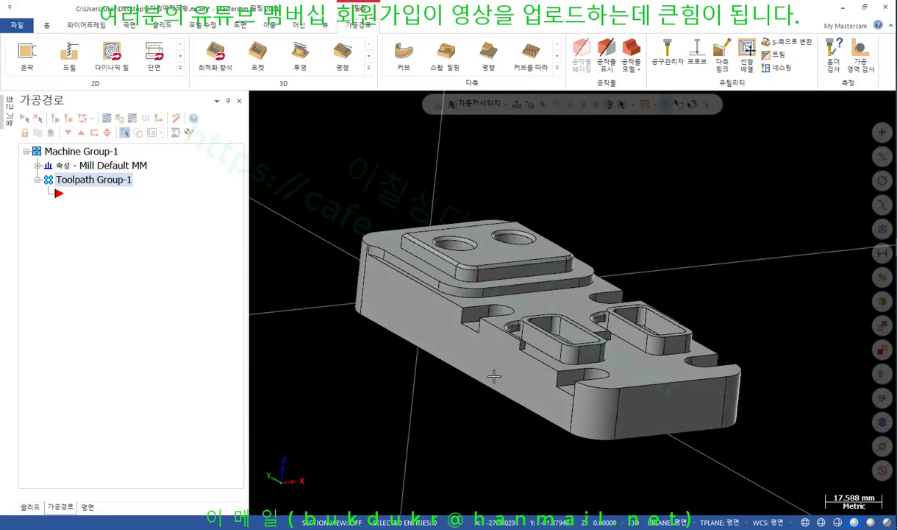
{"action": "left_click", "coordinate": [22, 59]}
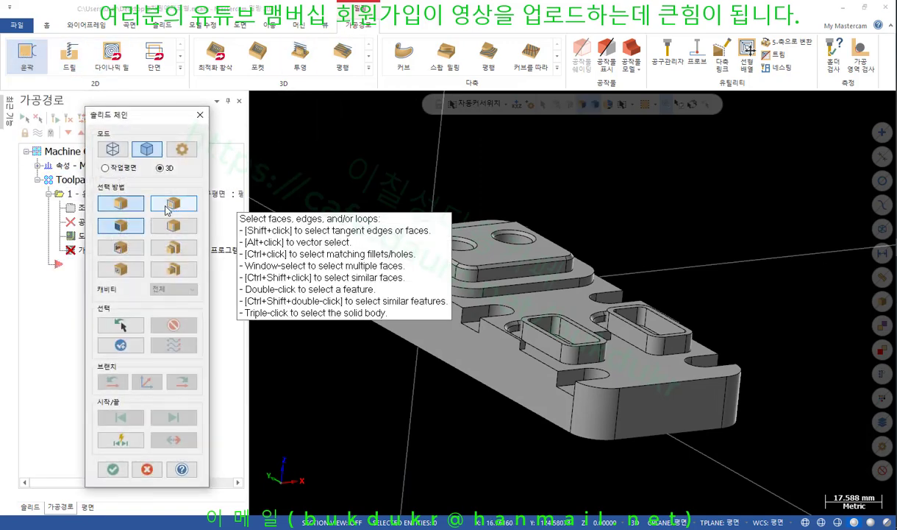
{"action": "left_click", "coordinate": [174, 204]}
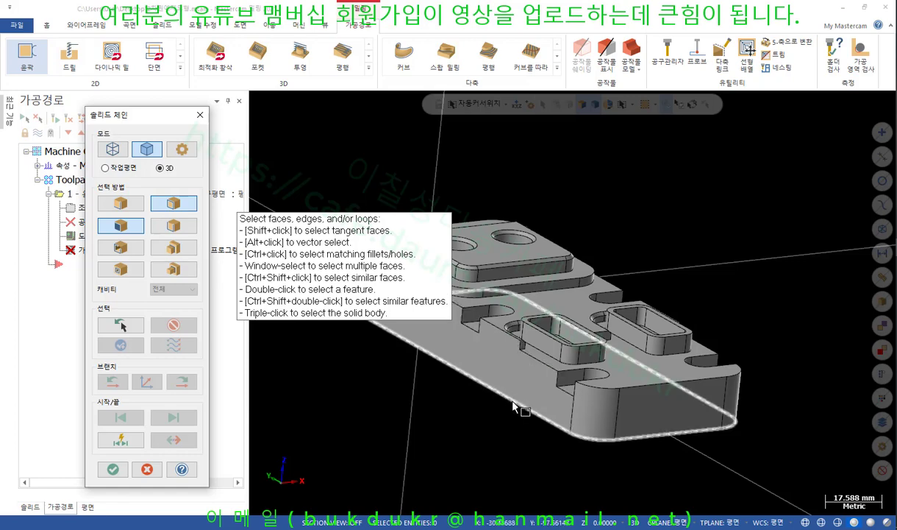
{"action": "left_click", "coordinate": [521, 409]}
{"action": "left_click", "coordinate": [113, 469]}
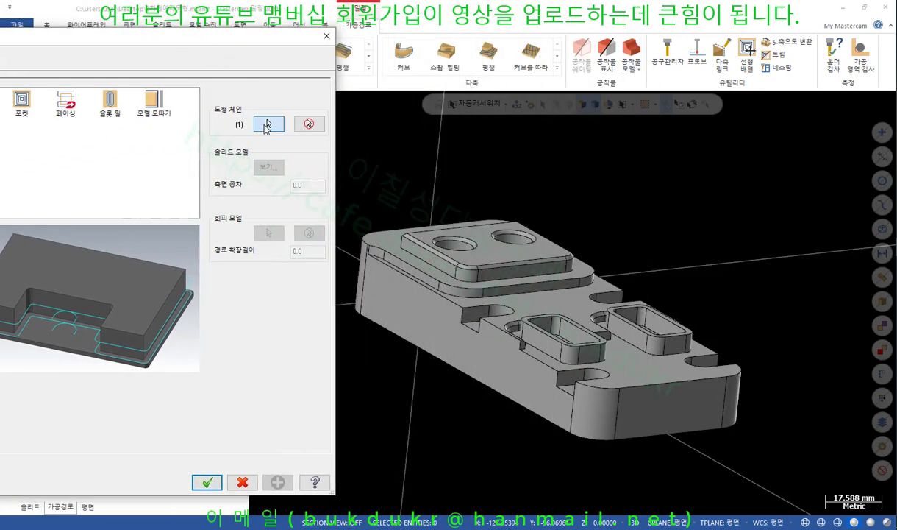
Examine the start point and direction of the contour's solid chain in the chain manager.
{"action": "left_click", "coordinate": [267, 125]}
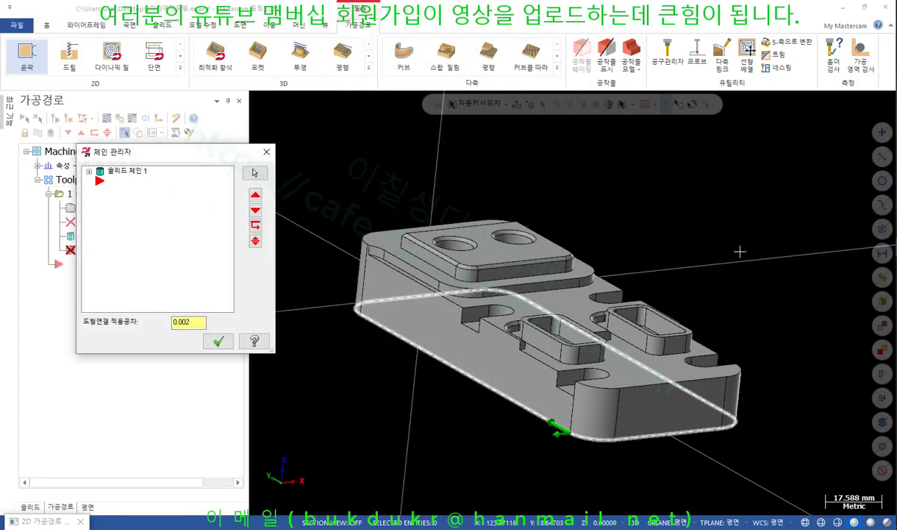
{"action": "middle_click_drag", "start_coordinate": [740, 250], "coordinate": [745, 282]}
{"action": "scroll", "coordinate": [613, 472], "scroll_direction": "up", "scroll_amount": 3}
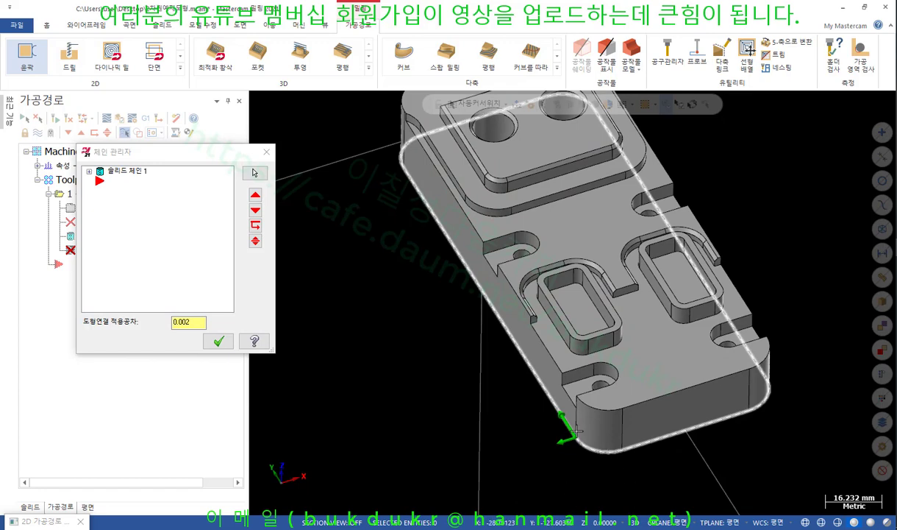
{"action": "left_click", "coordinate": [219, 340]}
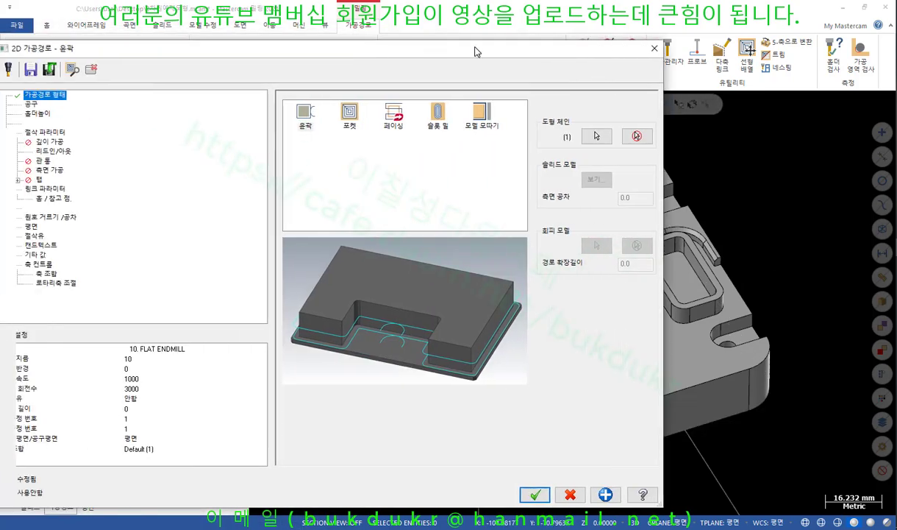
Assign the 10 mm ball-nose end mill from the tool library to the contour operation and generate the toolpath.
{"action": "left_click", "coordinate": [95, 106]}
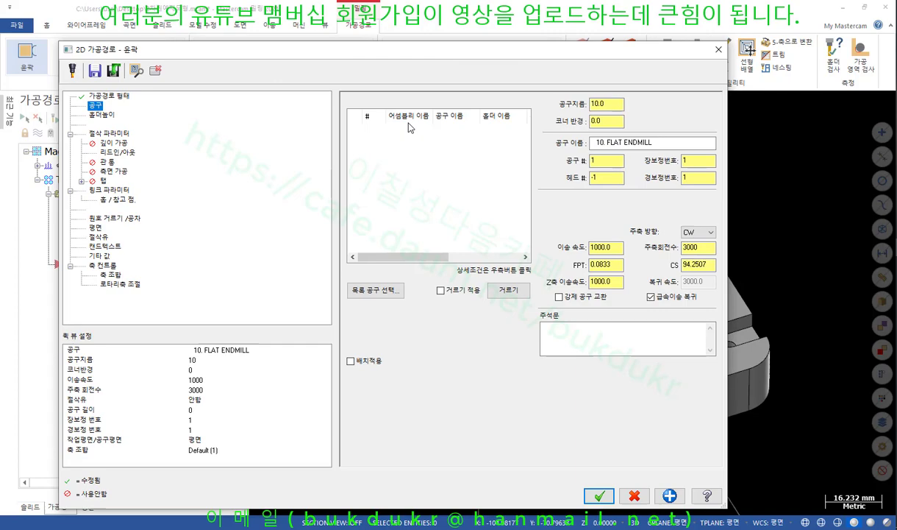
{"action": "left_click", "coordinate": [398, 290]}
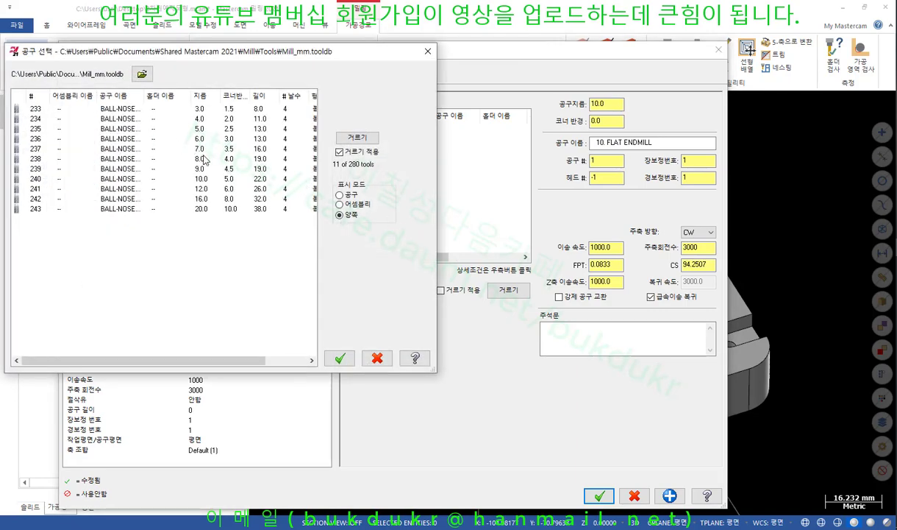
{"action": "double_click", "coordinate": [197, 180]}
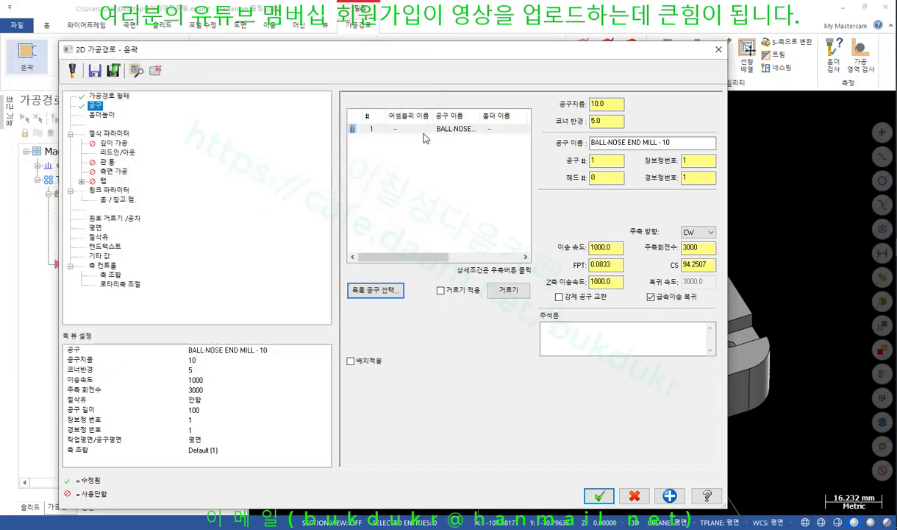
{"action": "left_click", "coordinate": [118, 133]}
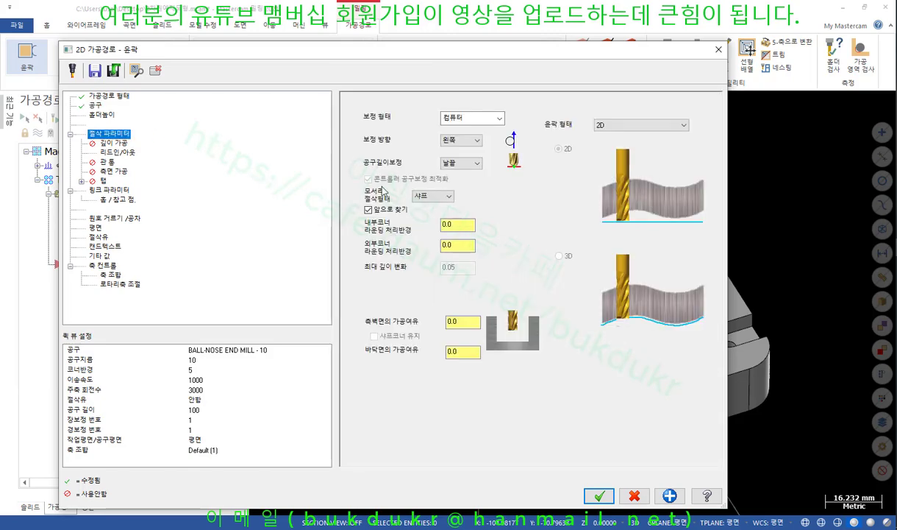
{"action": "left_click", "coordinate": [600, 495]}
{"action": "scroll", "coordinate": [478, 383], "scroll_direction": "down", "scroll_amount": 3}
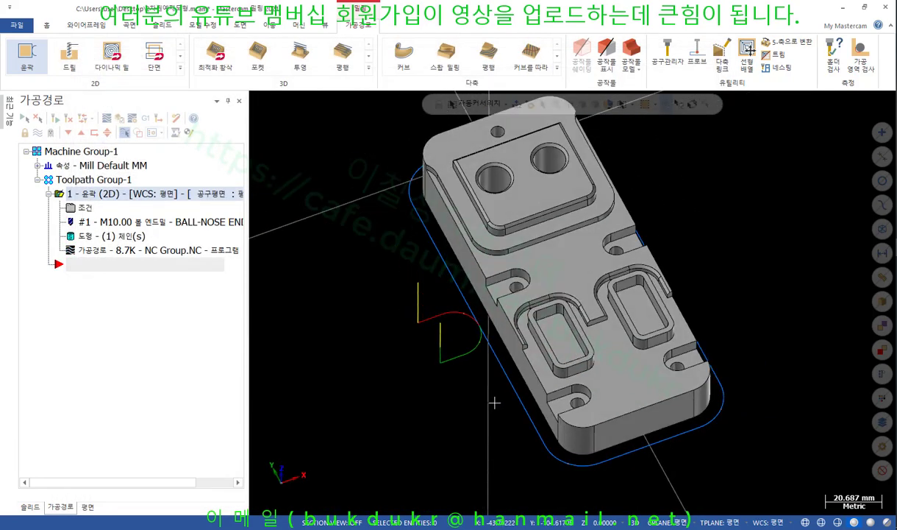
{"action": "scroll", "coordinate": [541, 312], "scroll_direction": "up", "scroll_amount": 2}
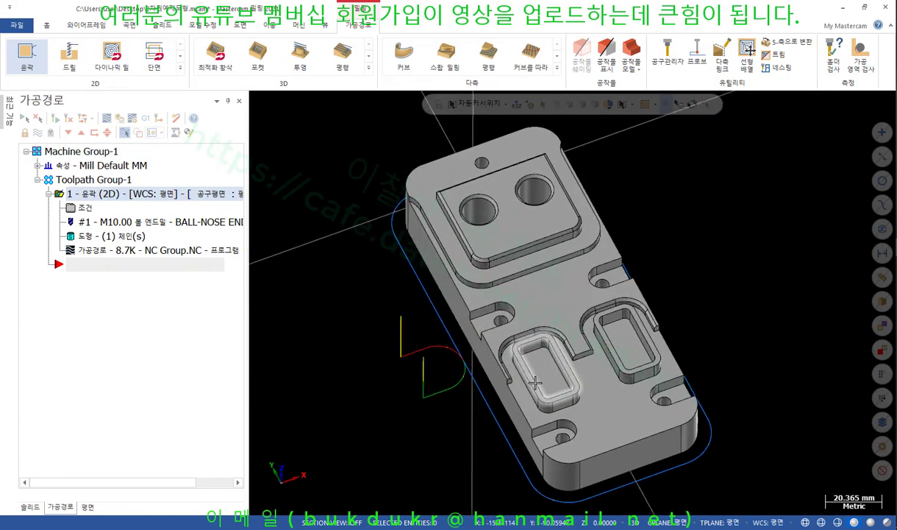
Backplot the contour toolpath to examine the ball-nose tool's tip against the part's bottom edge.
{"action": "left_click", "coordinate": [103, 253]}
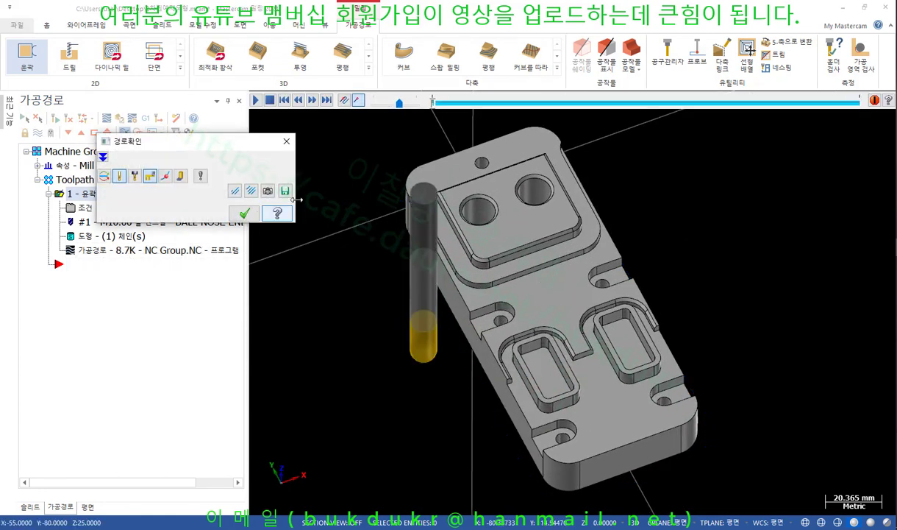
{"action": "left_click_drag", "start_coordinate": [433, 101], "coordinate": [522, 100]}
{"action": "scroll", "coordinate": [473, 331], "scroll_direction": "up", "scroll_amount": 5}
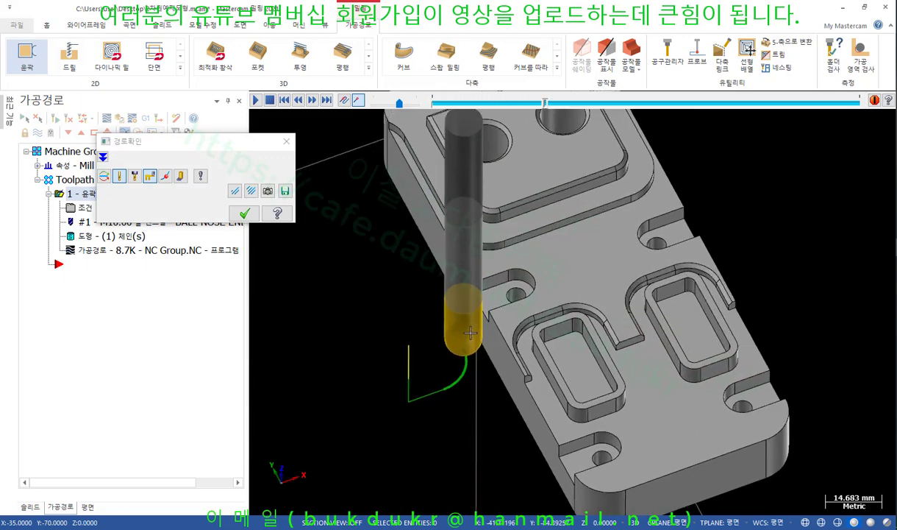
{"action": "middle_click_drag", "start_coordinate": [473, 331], "coordinate": [458, 267]}
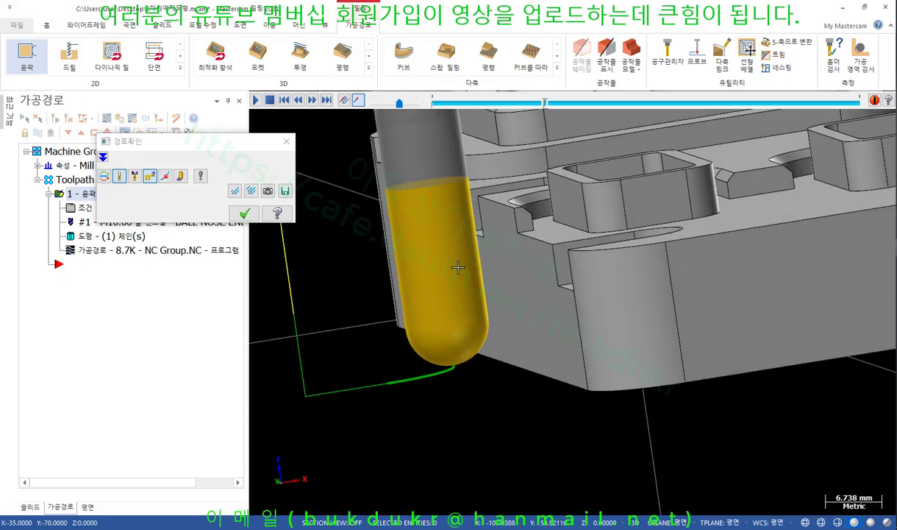
{"action": "left_click", "coordinate": [245, 214]}
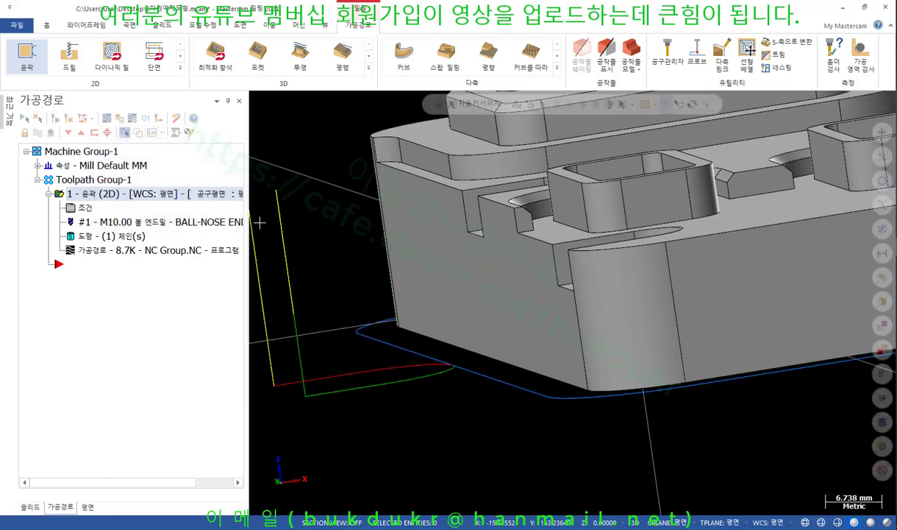
Replace the contour's tool with FLAT END MILL - 10, filtering the tool library to flat end mills, and regenerate the toolpath.
{"action": "left_click", "coordinate": [85, 208]}
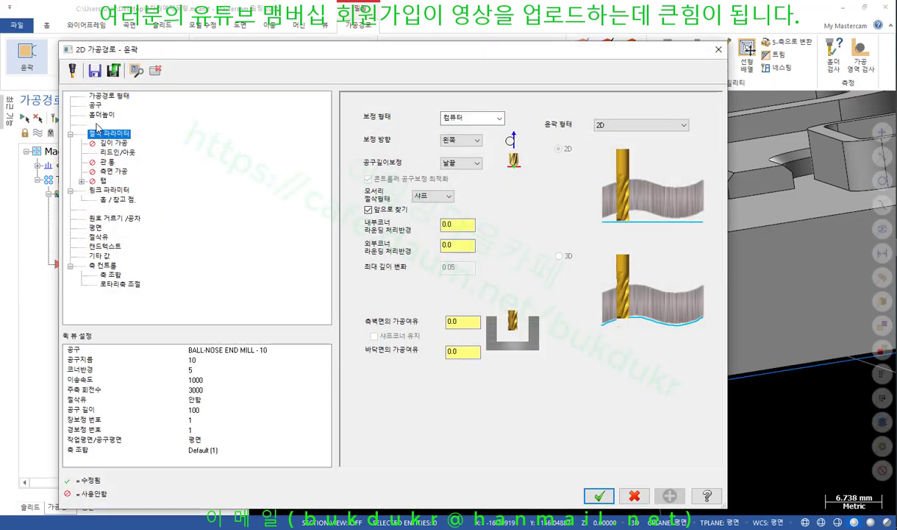
{"action": "left_click", "coordinate": [95, 106]}
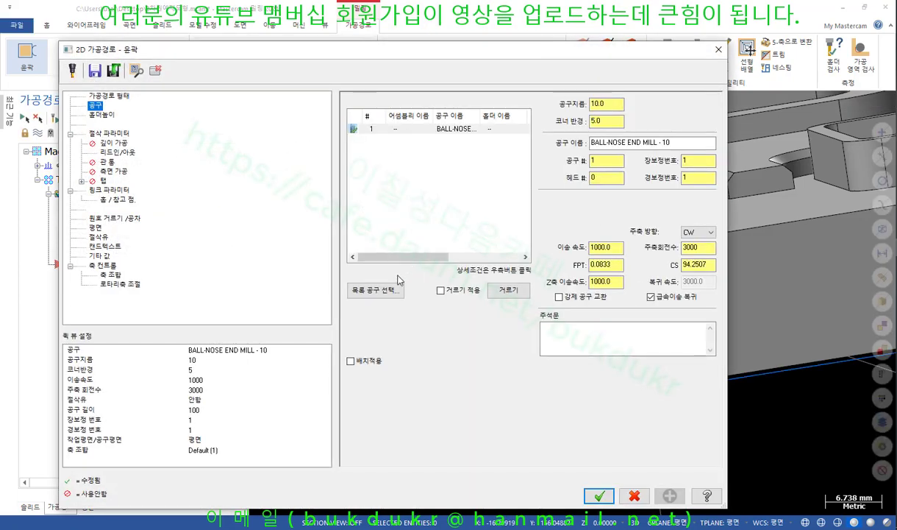
{"action": "left_click", "coordinate": [372, 288]}
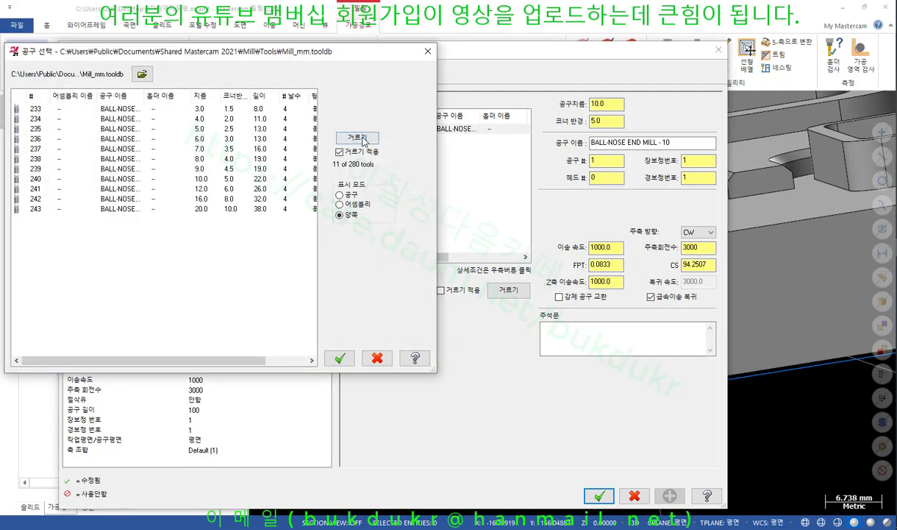
{"action": "left_click", "coordinate": [358, 137]}
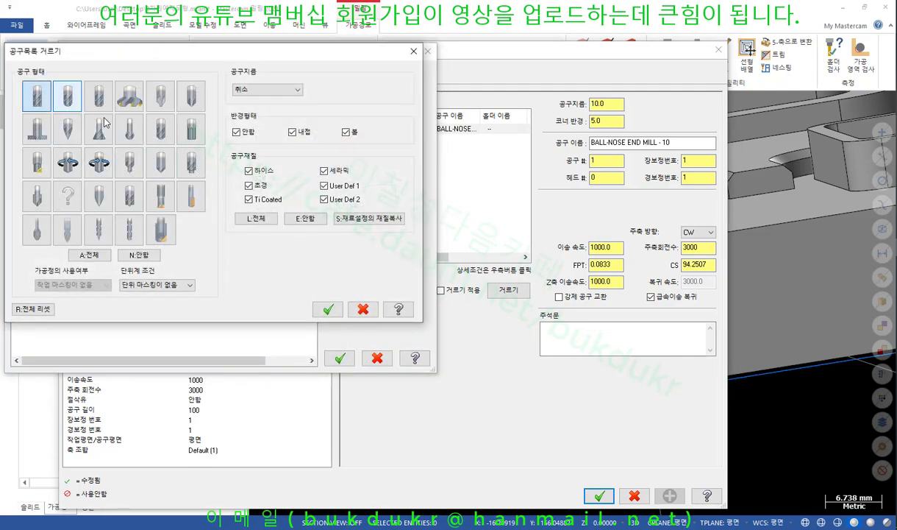
{"action": "left_click", "coordinate": [324, 310]}
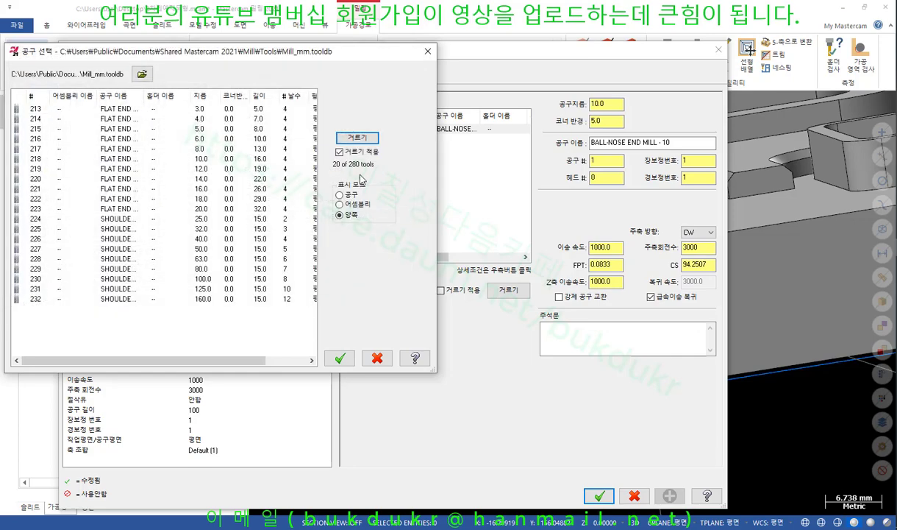
{"action": "double_click", "coordinate": [199, 159]}
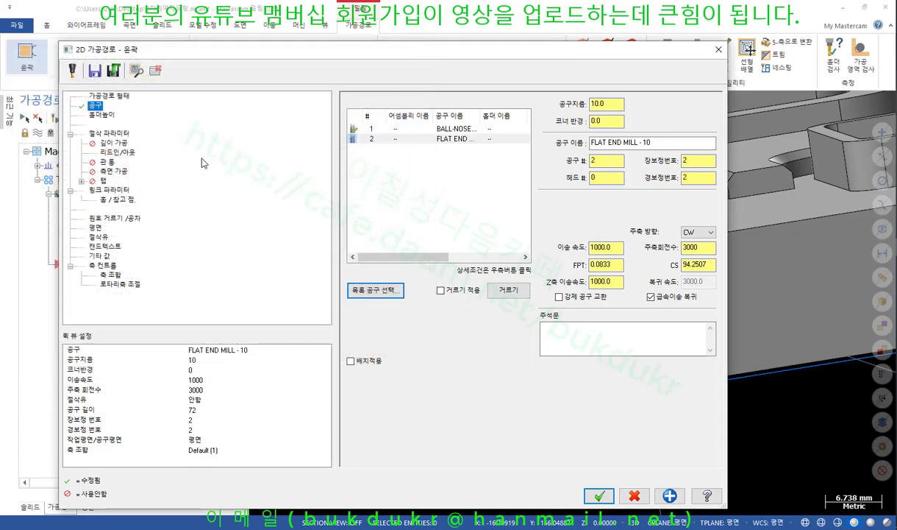
{"action": "left_click", "coordinate": [599, 495]}
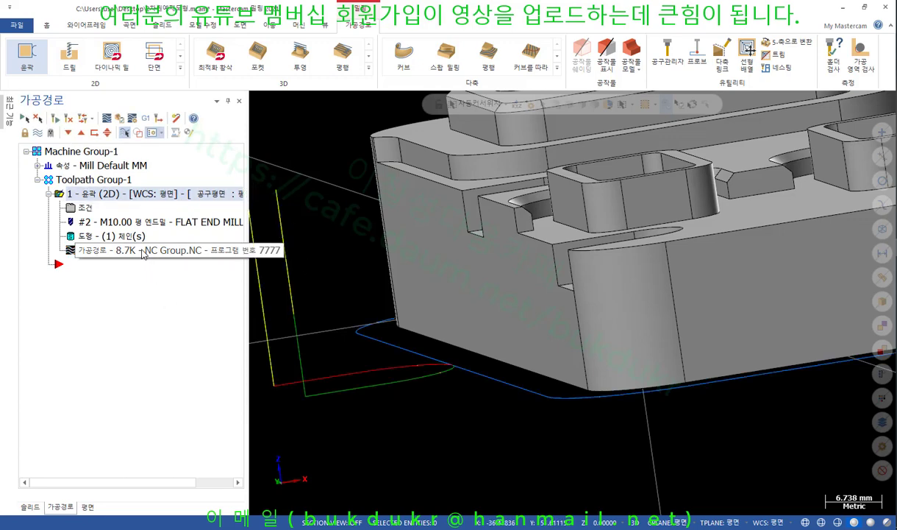
Backplot the contour with the flat end mill and examine from below where the cutter touches the bottom edge.
{"action": "left_click", "coordinate": [116, 251]}
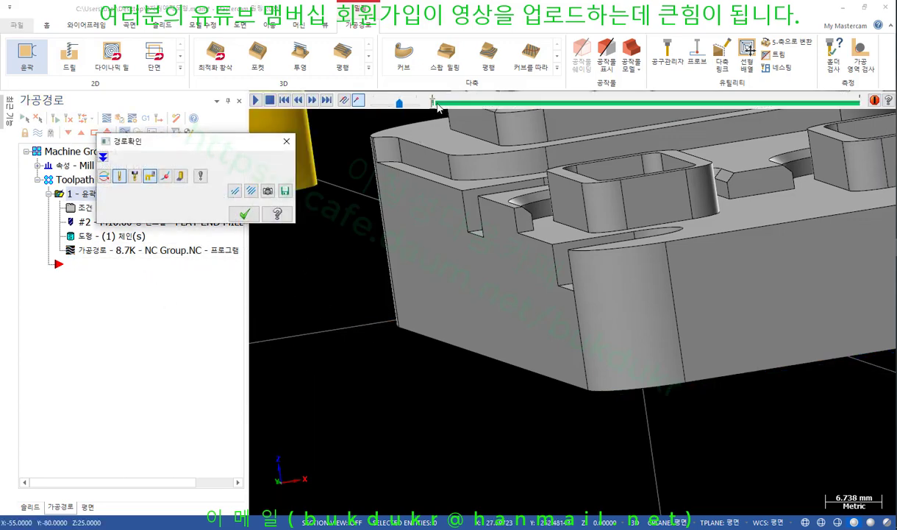
{"action": "left_click_drag", "start_coordinate": [433, 102], "coordinate": [566, 103]}
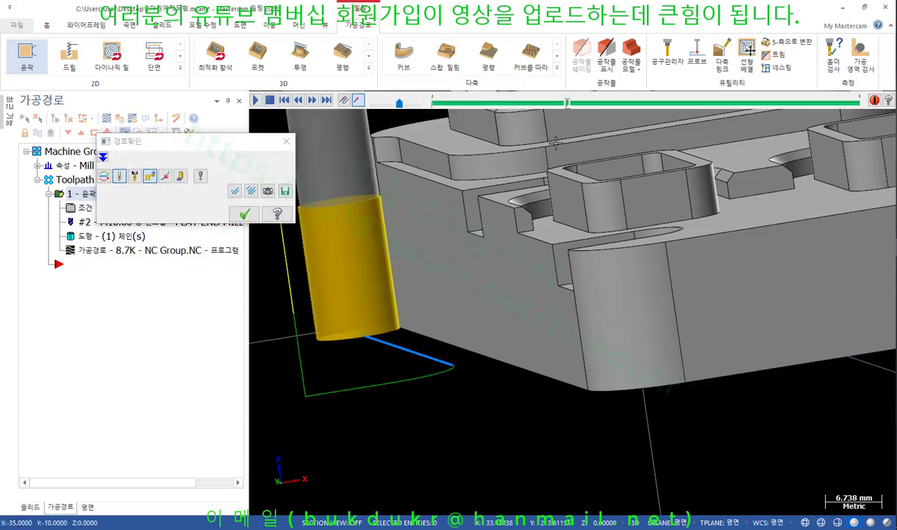
{"action": "scroll", "coordinate": [490, 314], "scroll_direction": "down", "scroll_amount": 1}
{"action": "middle_click_drag", "start_coordinate": [490, 315], "coordinate": [525, 333]}
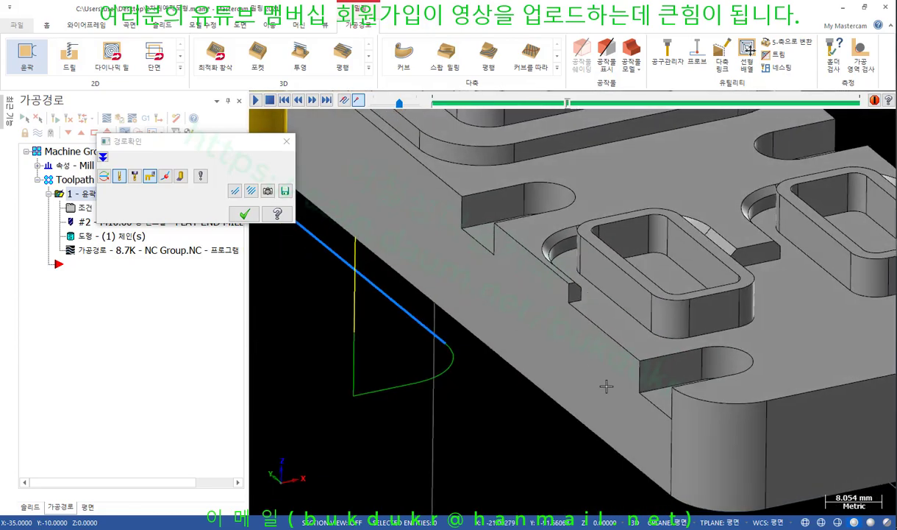
{"action": "scroll", "coordinate": [606, 385], "scroll_direction": "down", "scroll_amount": 2}
{"action": "middle_click_drag", "start_coordinate": [606, 385], "coordinate": [548, 207]}
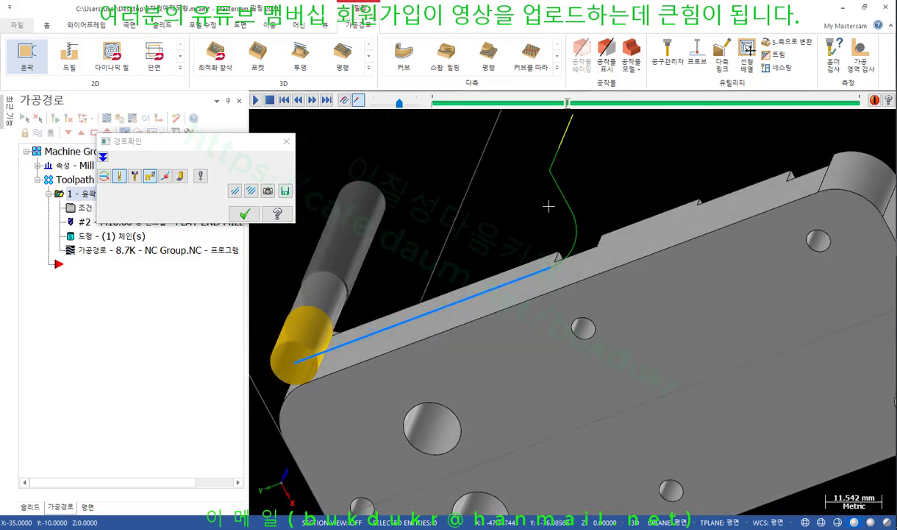
{"action": "scroll", "coordinate": [548, 207], "scroll_direction": "down", "scroll_amount": 1}
{"action": "scroll", "coordinate": [442, 401], "scroll_direction": "up", "scroll_amount": 5}
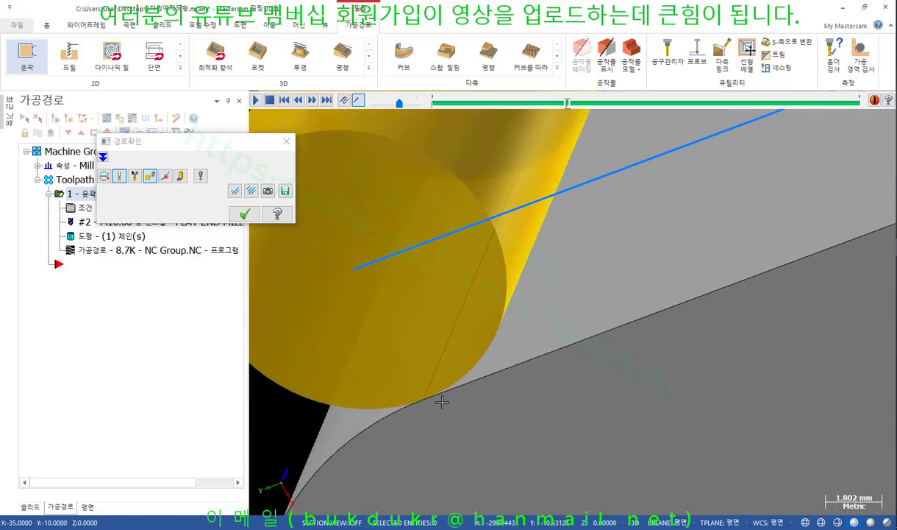
{"action": "scroll", "coordinate": [442, 400], "scroll_direction": "up", "scroll_amount": 1}
{"action": "scroll", "coordinate": [539, 319], "scroll_direction": "down", "scroll_amount": 5}
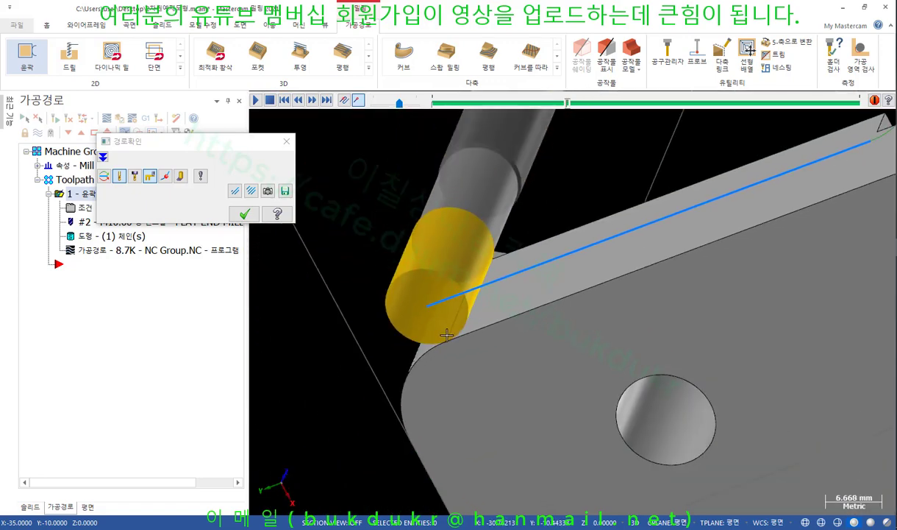
Advance the backplot to the end of the contour and examine the lead-out arc and line.
{"action": "middle_click_drag", "start_coordinate": [429, 316], "coordinate": [522, 254]}
{"action": "scroll", "coordinate": [506, 308], "scroll_direction": "down", "scroll_amount": 4}
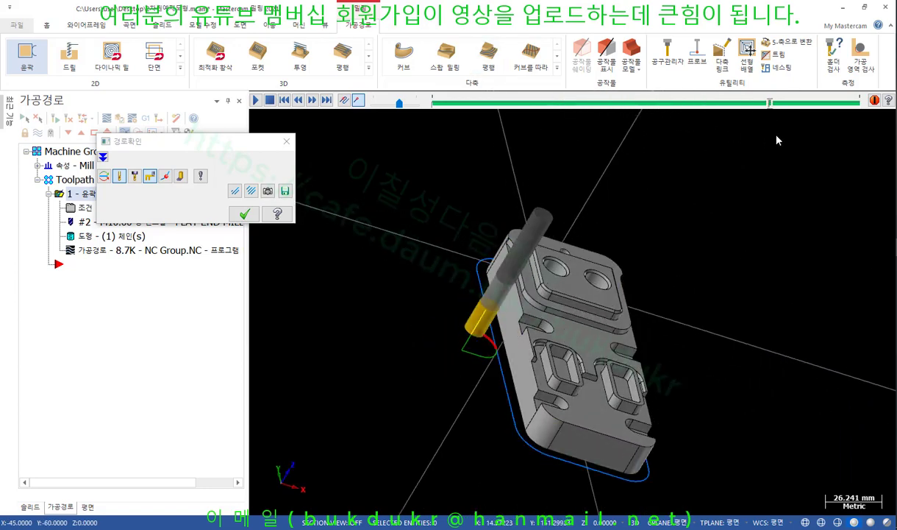
{"action": "middle_click_drag", "start_coordinate": [793, 136], "coordinate": [424, 346]}
{"action": "scroll", "coordinate": [425, 346], "scroll_direction": "up", "scroll_amount": 1}
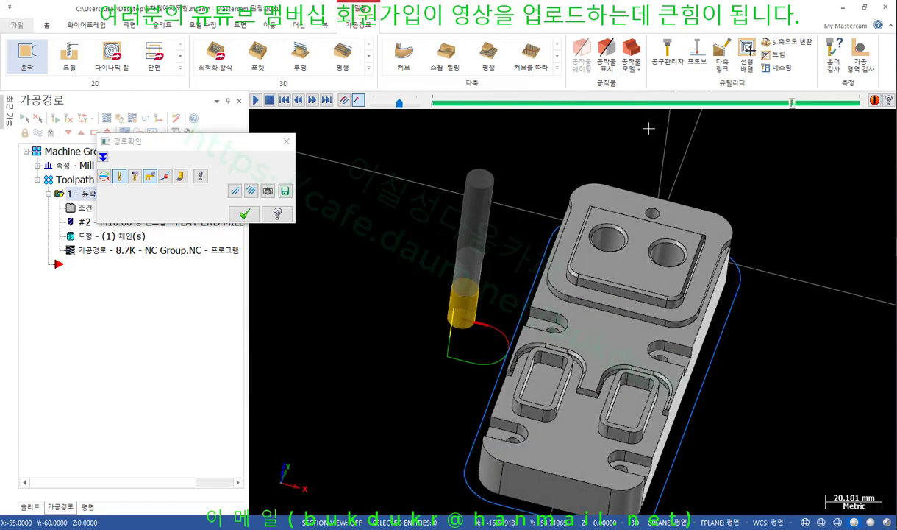
Advance the backplot to the final retract and examine the lead-in and lead-out paths up close.
{"action": "left_click_drag", "start_coordinate": [790, 103], "coordinate": [840, 102]}
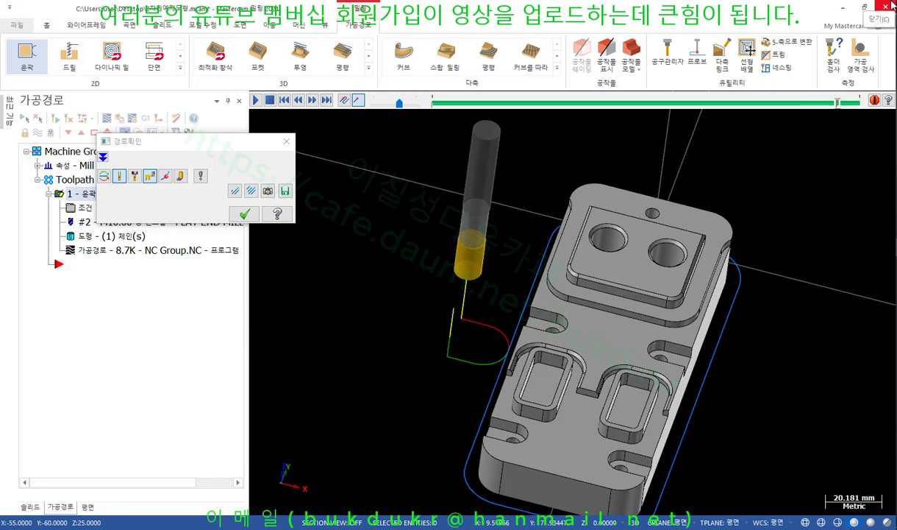
{"action": "scroll", "coordinate": [463, 304], "scroll_direction": "down", "scroll_amount": 1}
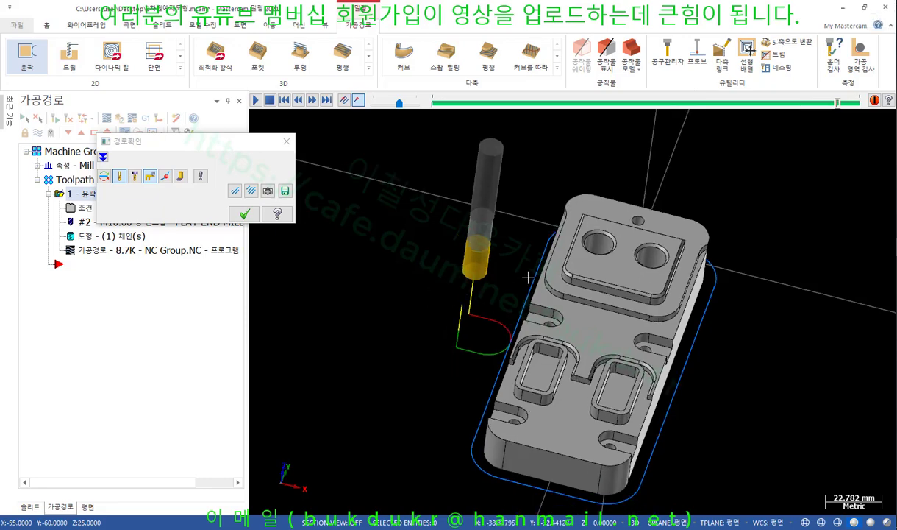
{"action": "middle_click_drag", "start_coordinate": [463, 305], "coordinate": [533, 316]}
{"action": "scroll", "coordinate": [534, 316], "scroll_direction": "up", "scroll_amount": 5}
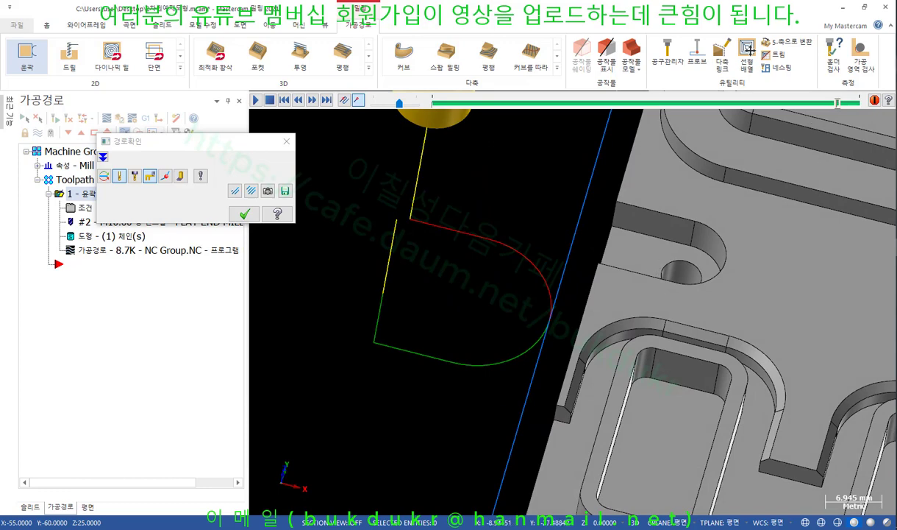
Circle the green lead-in path with freehand markup and handwrite the label 진입 beside it.
{"action": "mouse_move", "coordinate": [494, 400]}
{"action": "left_mouse_down"}
{"action": "mouse_move", "coordinate": [360, 265]}
{"action": "mouse_move", "coordinate": [507, 273]}
{"action": "mouse_move", "coordinate": [518, 408]}
{"action": "left_mouse_up"}
{"action": "left_click_drag", "start_coordinate": [290, 363], "coordinate": [302, 397]}
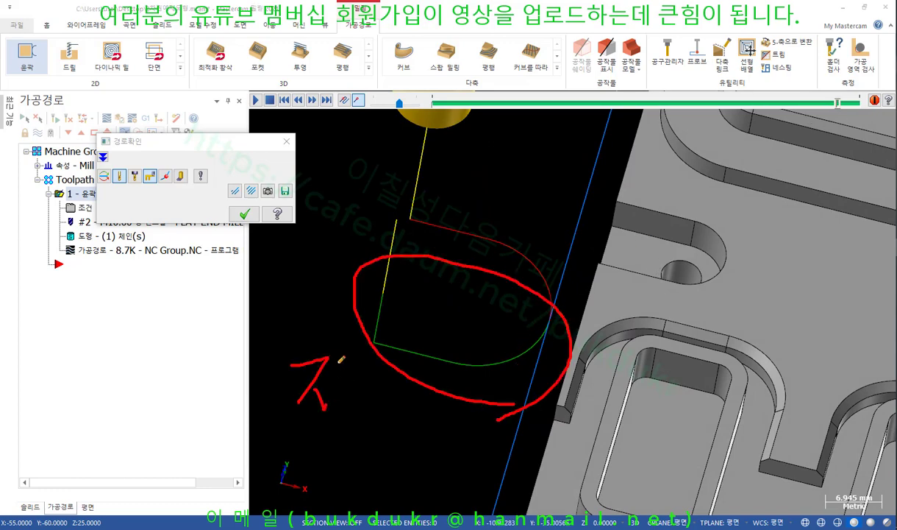
{"action": "mouse_move", "coordinate": [323, 359]}
{"action": "left_mouse_down"}
{"action": "mouse_move", "coordinate": [328, 407]}
{"action": "mouse_move", "coordinate": [358, 459]}
{"action": "left_mouse_up"}
{"action": "mouse_move", "coordinate": [359, 389]}
{"action": "left_mouse_down"}
{"action": "mouse_move", "coordinate": [362, 423]}
{"action": "mouse_move", "coordinate": [382, 419]}
{"action": "left_mouse_up"}
{"action": "left_click_drag", "start_coordinate": [393, 374], "coordinate": [403, 452]}
{"action": "left_click_drag", "start_coordinate": [379, 459], "coordinate": [405, 484]}
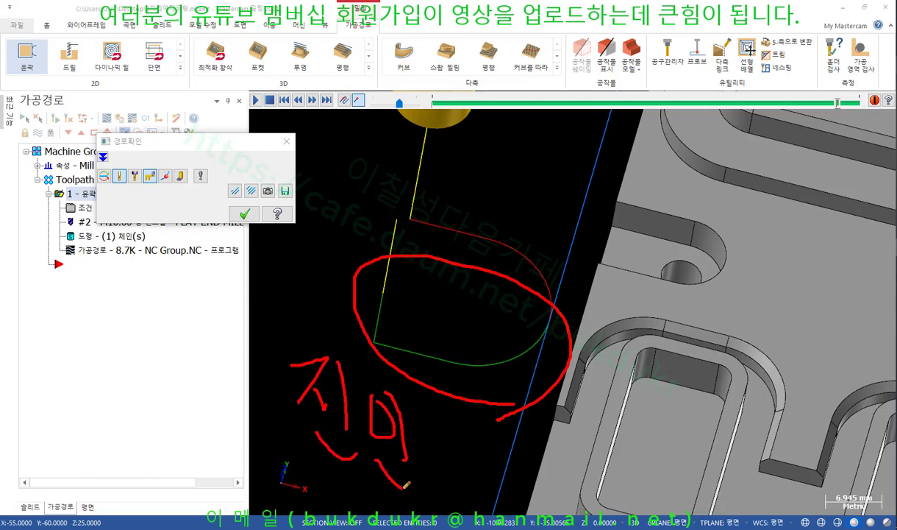
{"action": "left_click_drag", "start_coordinate": [403, 441], "coordinate": [425, 491]}
{"action": "left_click_drag", "start_coordinate": [377, 453], "coordinate": [404, 453]}
Circle the red lead-out path with freehand markup, adding an arrow and the handwritten label 복귀.
{"action": "left_click_drag", "start_coordinate": [541, 160], "coordinate": [518, 230]}
{"action": "mouse_move", "coordinate": [516, 195]}
{"action": "left_mouse_down"}
{"action": "mouse_move", "coordinate": [518, 231]}
{"action": "mouse_move", "coordinate": [567, 213]}
{"action": "left_mouse_up"}
{"action": "mouse_move", "coordinate": [552, 291]}
{"action": "left_mouse_down"}
{"action": "mouse_move", "coordinate": [412, 243]}
{"action": "mouse_move", "coordinate": [572, 193]}
{"action": "mouse_move", "coordinate": [559, 327]}
{"action": "mouse_move", "coordinate": [482, 254]}
{"action": "left_mouse_up"}
{"action": "left_click_drag", "start_coordinate": [566, 110], "coordinate": [592, 94]}
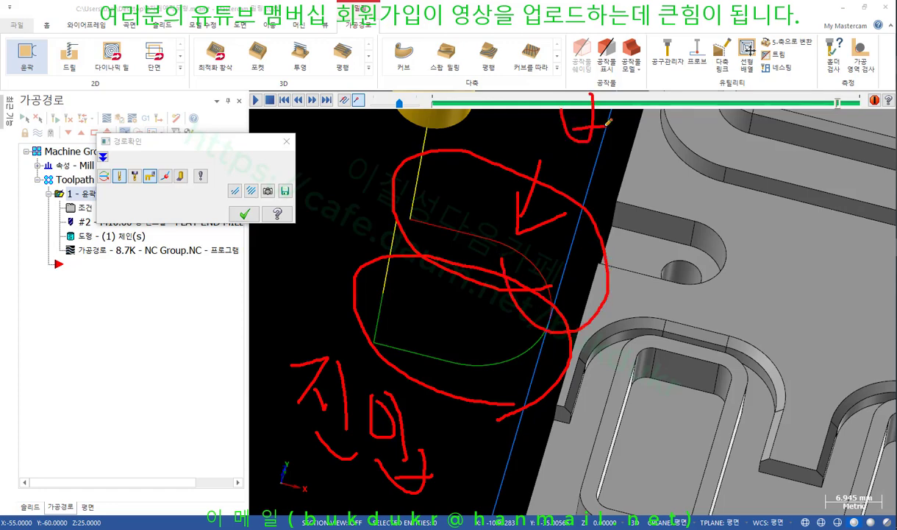
{"action": "left_click_drag", "start_coordinate": [579, 151], "coordinate": [607, 146]}
{"action": "mouse_move", "coordinate": [615, 103]}
{"action": "left_mouse_down"}
{"action": "mouse_move", "coordinate": [616, 188]}
{"action": "mouse_move", "coordinate": [640, 185]}
{"action": "left_mouse_up"}
{"action": "left_click_drag", "start_coordinate": [656, 110], "coordinate": [664, 195]}
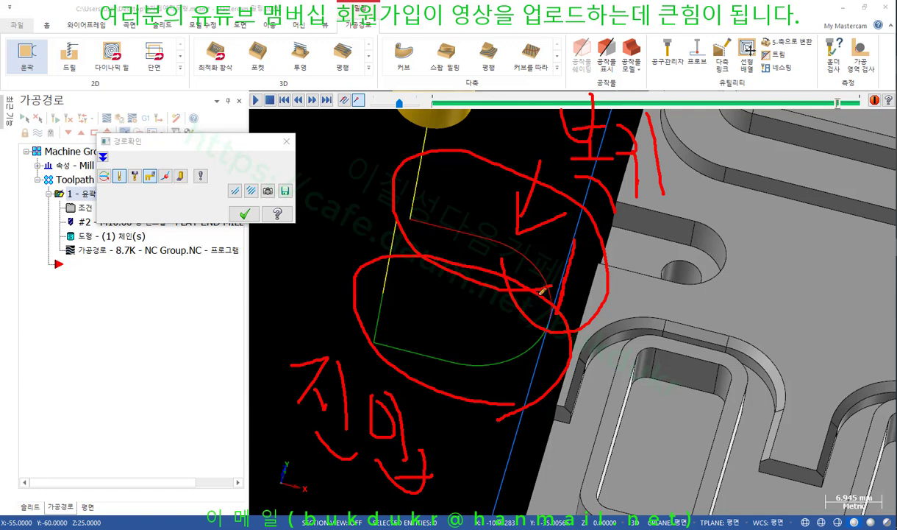
{"action": "mouse_move", "coordinate": [459, 379]}
{"action": "left_mouse_down"}
{"action": "mouse_move", "coordinate": [345, 243]}
{"action": "mouse_move", "coordinate": [524, 224]}
{"action": "mouse_move", "coordinate": [439, 397]}
{"action": "left_mouse_up"}
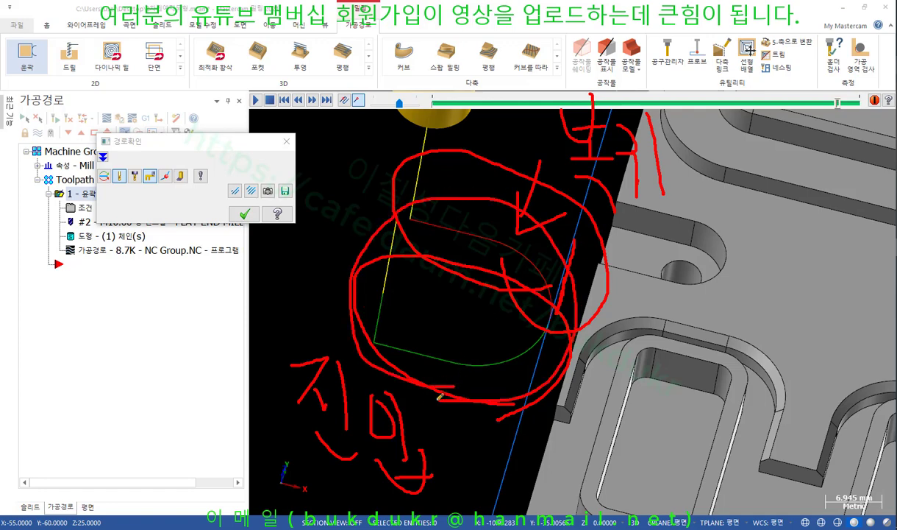
Clear the freehand markup and close the contour's backplot.
{"action": "right_click", "coordinate": [720, 210]}
{"action": "left_click", "coordinate": [749, 337]}
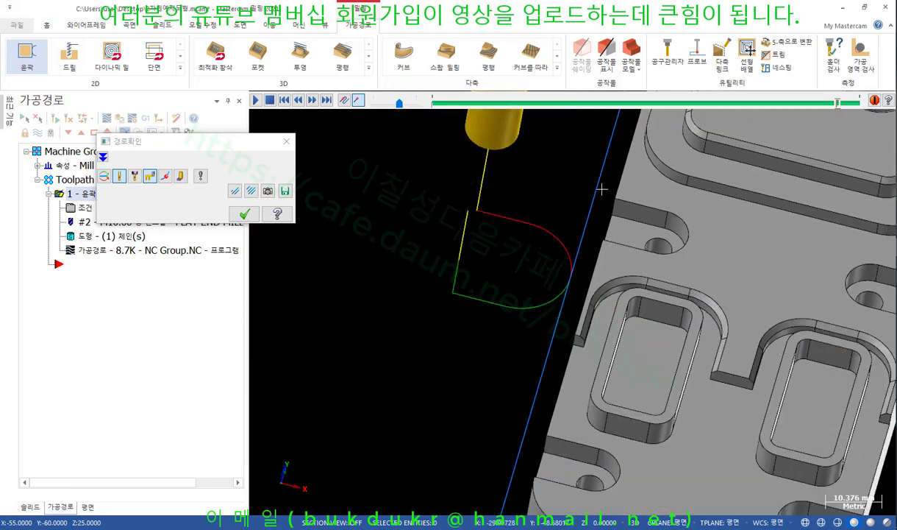
{"action": "middle_click_drag", "start_coordinate": [554, 196], "coordinate": [529, 207]}
{"action": "left_click", "coordinate": [244, 213]}
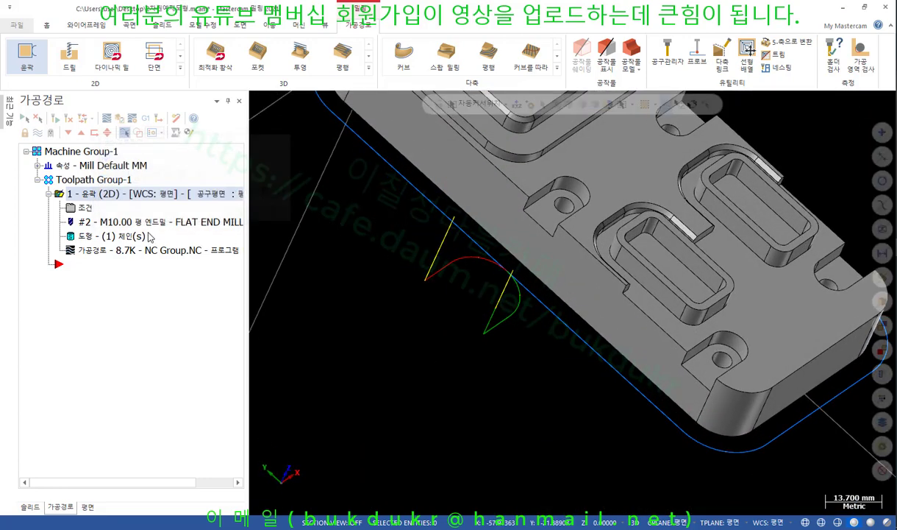
Turn off 진입/복귀 in the contour's lead-in/out parameters and preview the resulting toolpath.
{"action": "left_click", "coordinate": [85, 208]}
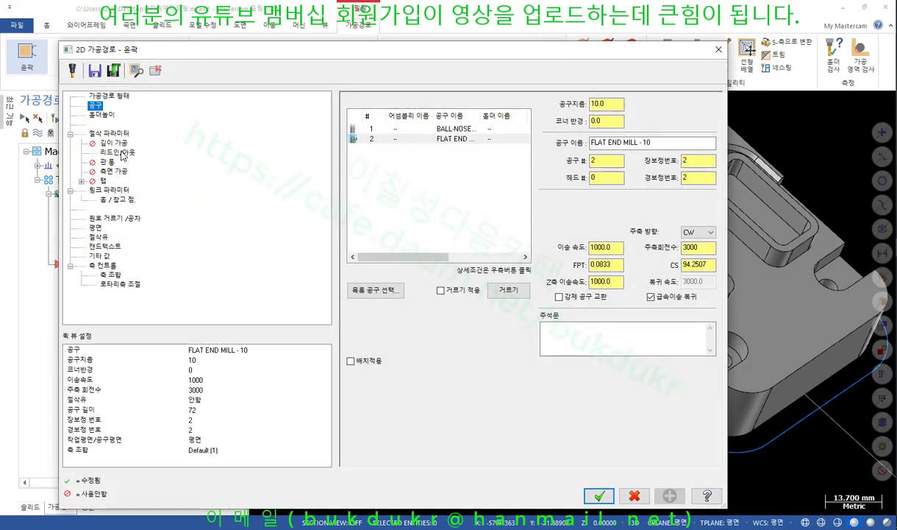
{"action": "left_click", "coordinate": [119, 153]}
{"action": "left_click_drag", "start_coordinate": [522, 61], "coordinate": [444, 81]}
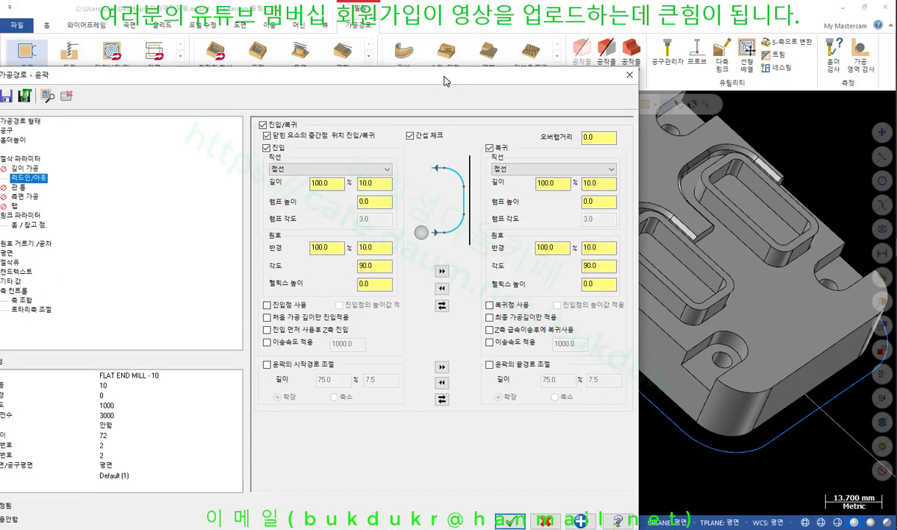
{"action": "left_click", "coordinate": [263, 125]}
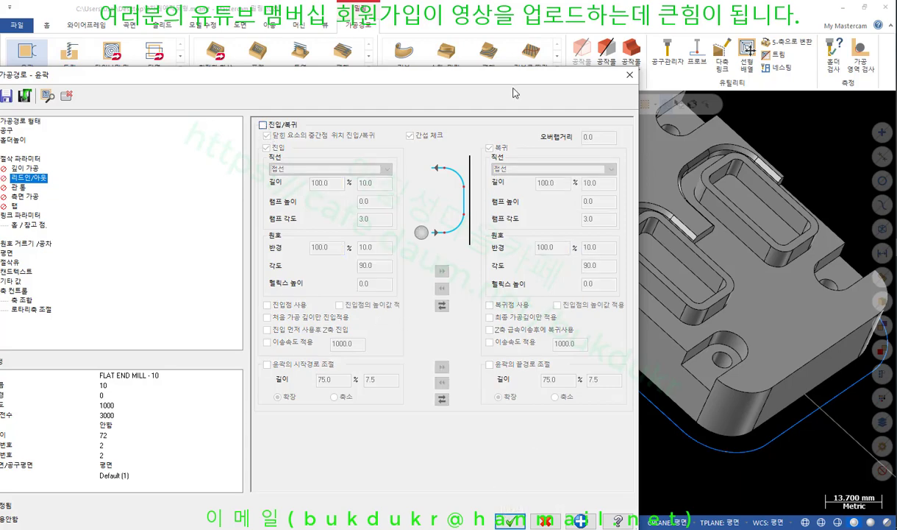
{"action": "left_click_drag", "start_coordinate": [494, 77], "coordinate": [643, 439]}
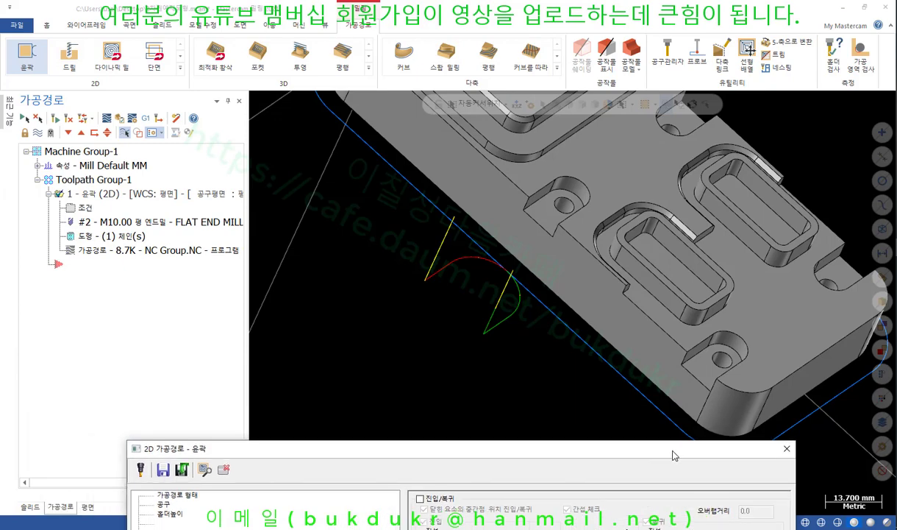
{"action": "left_click", "coordinate": [206, 470]}
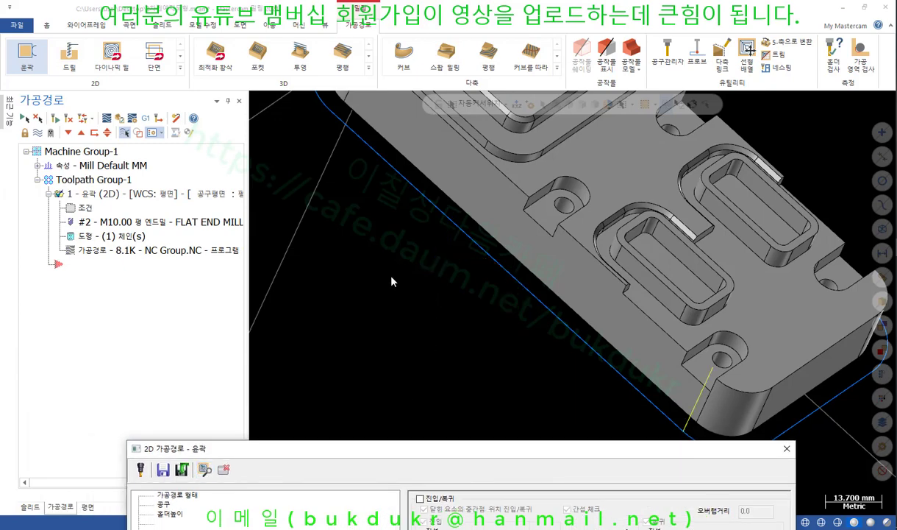
Hide the parameters dialog temporarily to examine and mark the contour's start point and cutting direction at the part's corner.
{"action": "left_click", "coordinate": [223, 469]}
{"action": "middle_click_drag", "start_coordinate": [372, 383], "coordinate": [513, 351]}
{"action": "scroll", "coordinate": [691, 333], "scroll_direction": "up", "scroll_amount": 2}
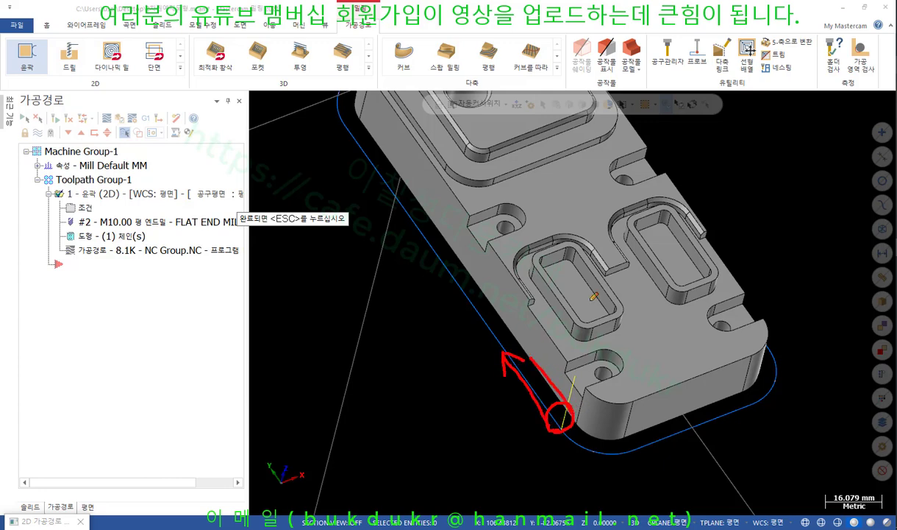
{"action": "right_click", "coordinate": [650, 208]}
{"action": "left_click", "coordinate": [684, 340]}
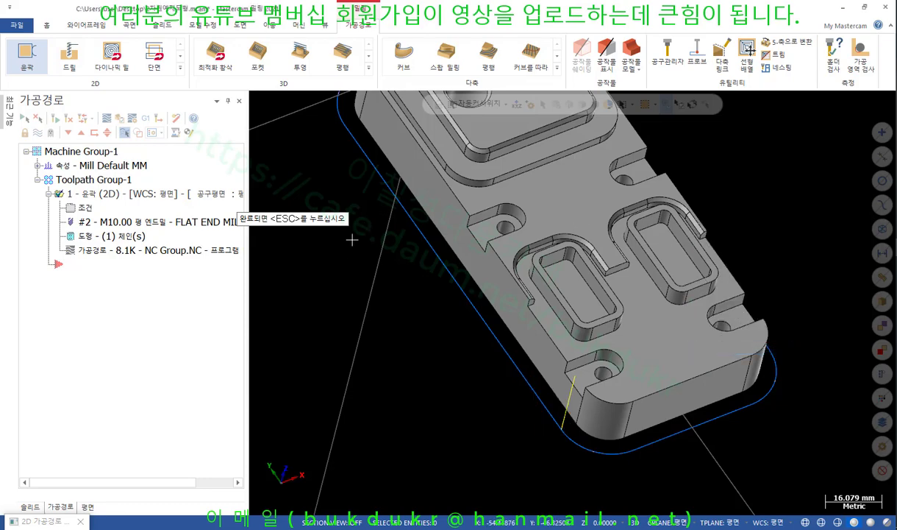
{"action": "key", "text": "Escape"}
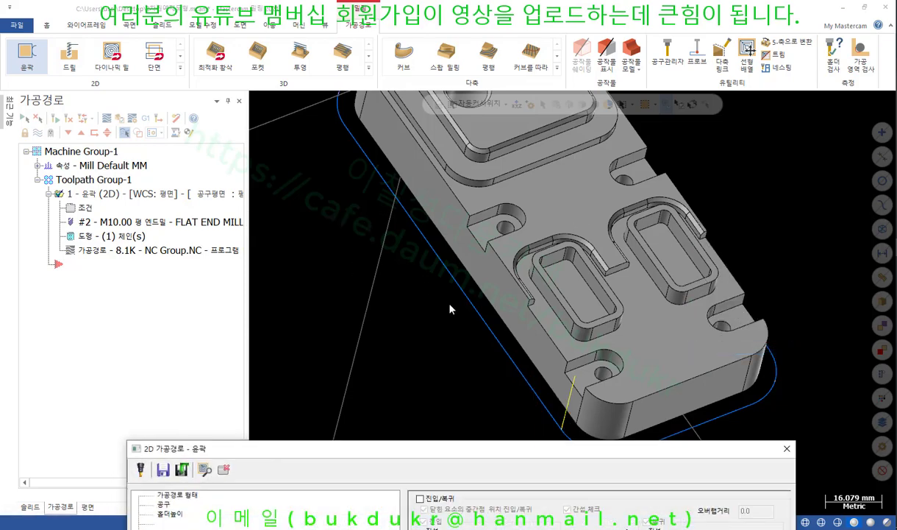
Turn 진입/복귀 back on for the contour and preview the toolpath.
{"action": "left_click_drag", "start_coordinate": [360, 464], "coordinate": [199, 236]}
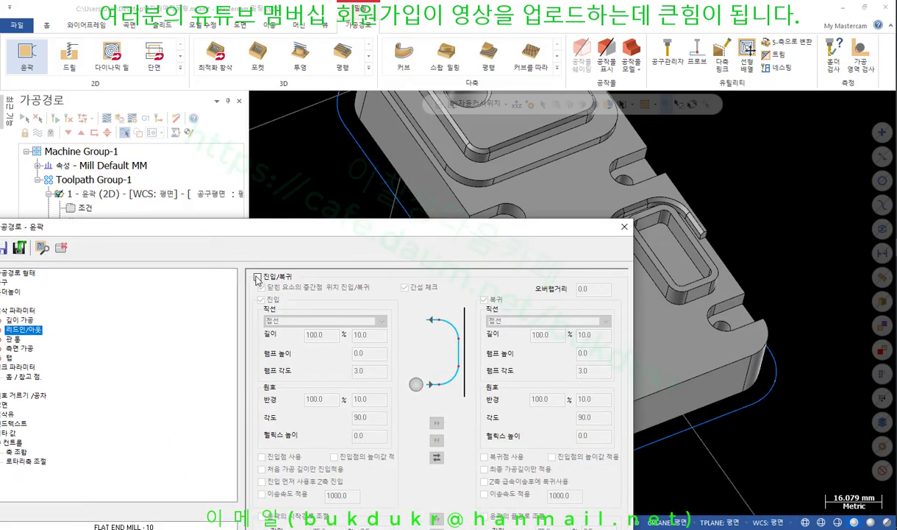
{"action": "left_click_drag", "start_coordinate": [441, 248], "coordinate": [596, 453]}
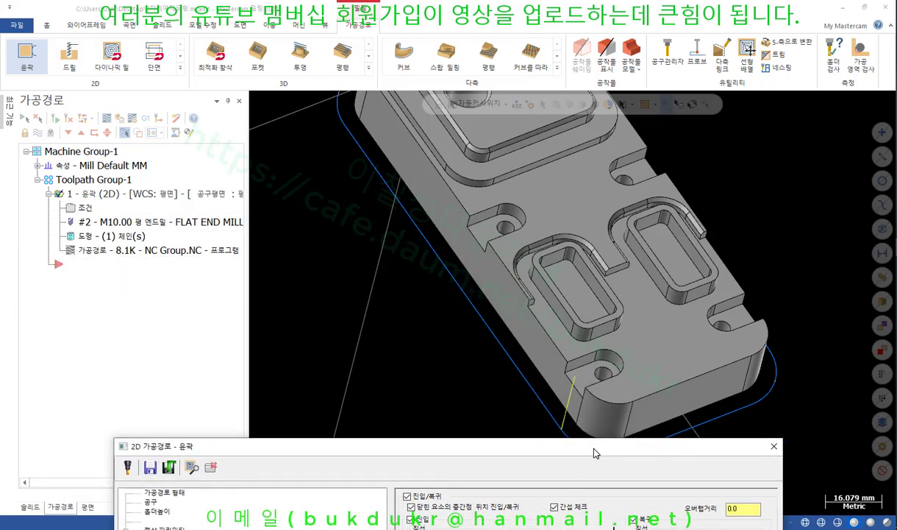
{"action": "left_click", "coordinate": [191, 467]}
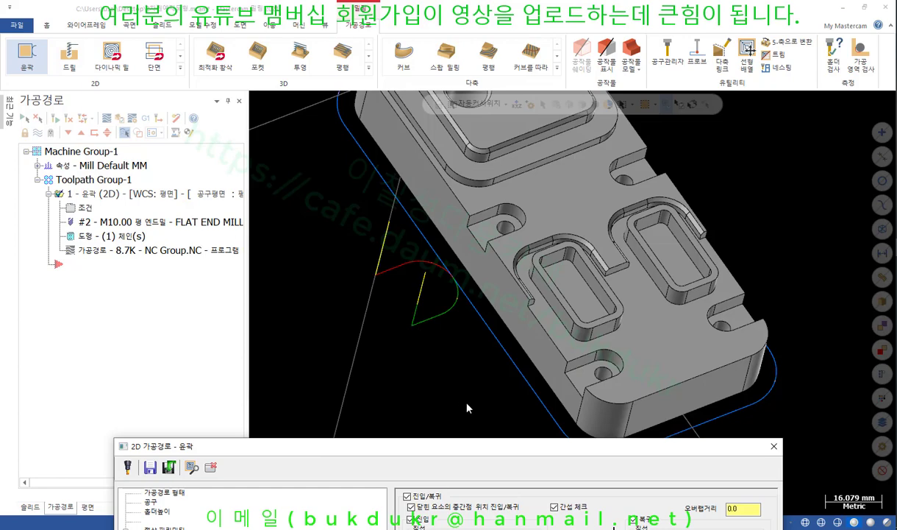
Mark the chain's start corner, its direction and the long edge's midpoint with freehand strokes on the part.
{"action": "left_click_drag", "start_coordinate": [459, 455], "coordinate": [123, 397]}
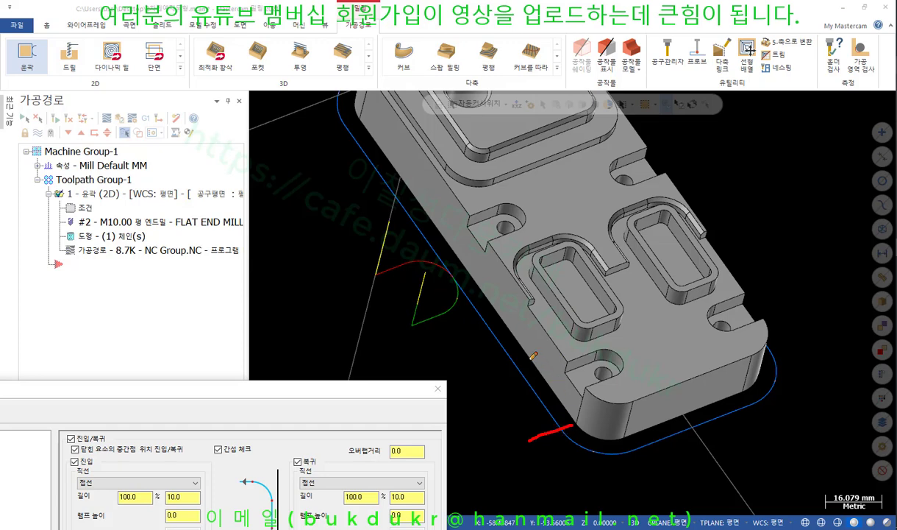
{"action": "left_click_drag", "start_coordinate": [529, 360], "coordinate": [578, 425]}
{"action": "left_click_drag", "start_coordinate": [535, 374], "coordinate": [557, 367]}
{"action": "left_click_drag", "start_coordinate": [553, 426], "coordinate": [565, 434]}
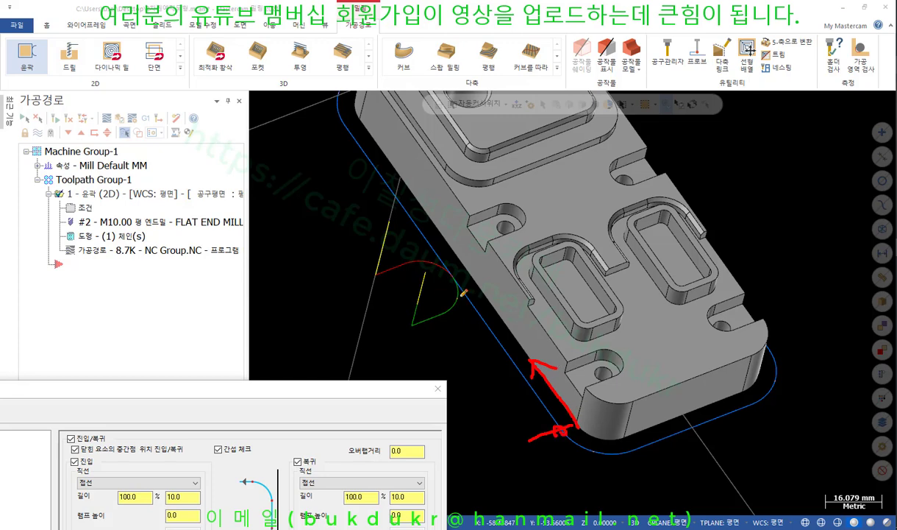
{"action": "left_click_drag", "start_coordinate": [471, 267], "coordinate": [429, 284]}
{"action": "left_click_drag", "start_coordinate": [363, 117], "coordinate": [311, 136]}
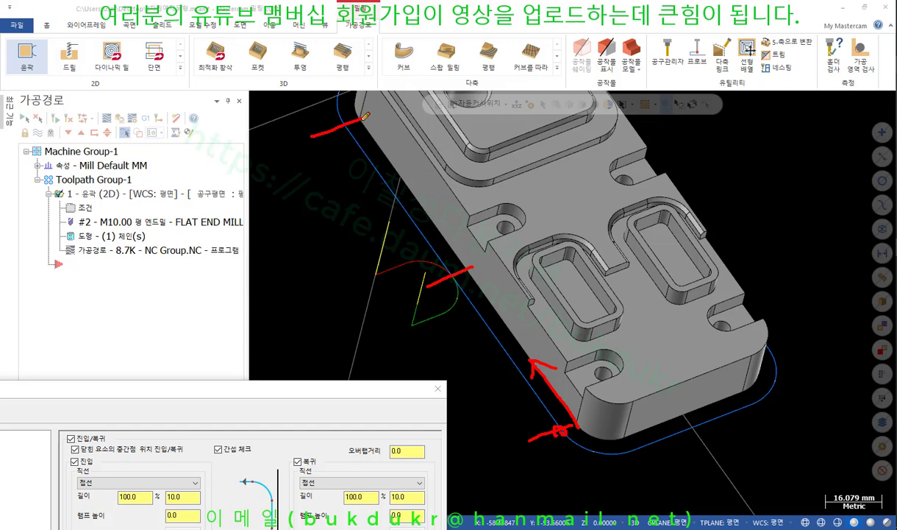
{"action": "mouse_move", "coordinate": [365, 115]}
{"action": "left_mouse_down"}
{"action": "mouse_move", "coordinate": [381, 162]}
{"action": "mouse_move", "coordinate": [495, 337]}
{"action": "mouse_move", "coordinate": [576, 418]}
{"action": "left_mouse_up"}
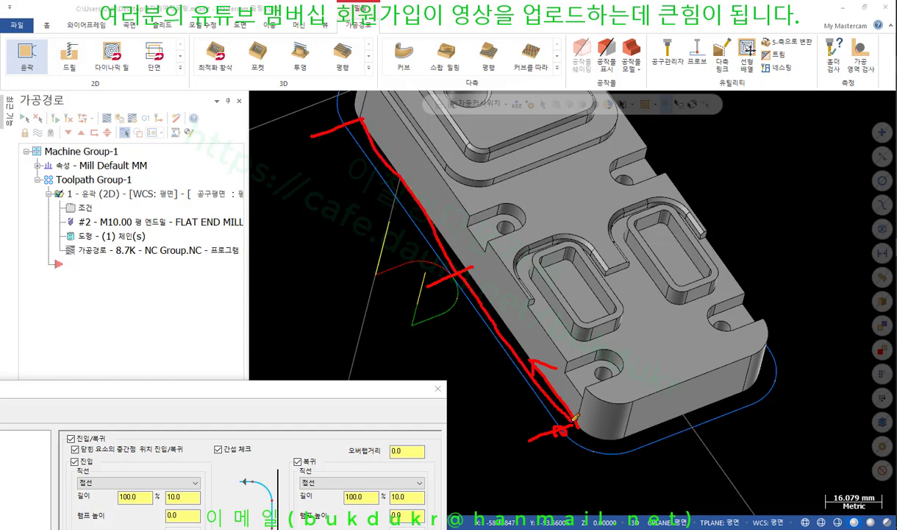
{"action": "mouse_move", "coordinate": [455, 266]}
{"action": "left_mouse_down"}
{"action": "mouse_move", "coordinate": [446, 260]}
{"action": "mouse_move", "coordinate": [440, 271]}
{"action": "mouse_move", "coordinate": [470, 259]}
{"action": "mouse_move", "coordinate": [475, 272]}
{"action": "left_mouse_up"}
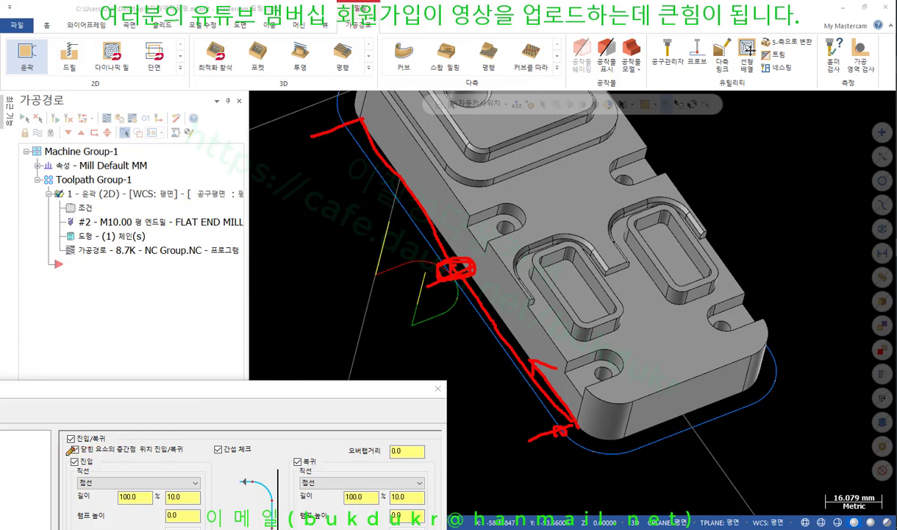
Underline and circle the option 닫힌 요소의 중간점 위치 진입/복귀 with freehand markup, clearing all the markup at the end.
{"action": "mouse_move", "coordinate": [65, 455]}
{"action": "left_mouse_down"}
{"action": "mouse_move", "coordinate": [193, 453]}
{"action": "mouse_move", "coordinate": [351, 340]}
{"action": "left_mouse_up"}
{"action": "left_click_drag", "start_coordinate": [176, 412], "coordinate": [189, 432]}
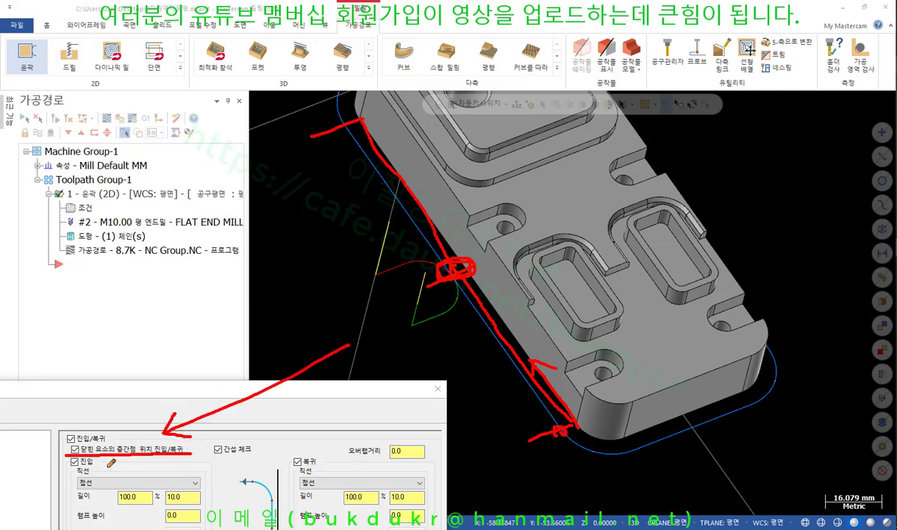
{"action": "mouse_move", "coordinate": [103, 470]}
{"action": "left_mouse_down"}
{"action": "mouse_move", "coordinate": [50, 439]}
{"action": "mouse_move", "coordinate": [197, 440]}
{"action": "mouse_move", "coordinate": [147, 469]}
{"action": "mouse_move", "coordinate": [96, 468]}
{"action": "left_mouse_up"}
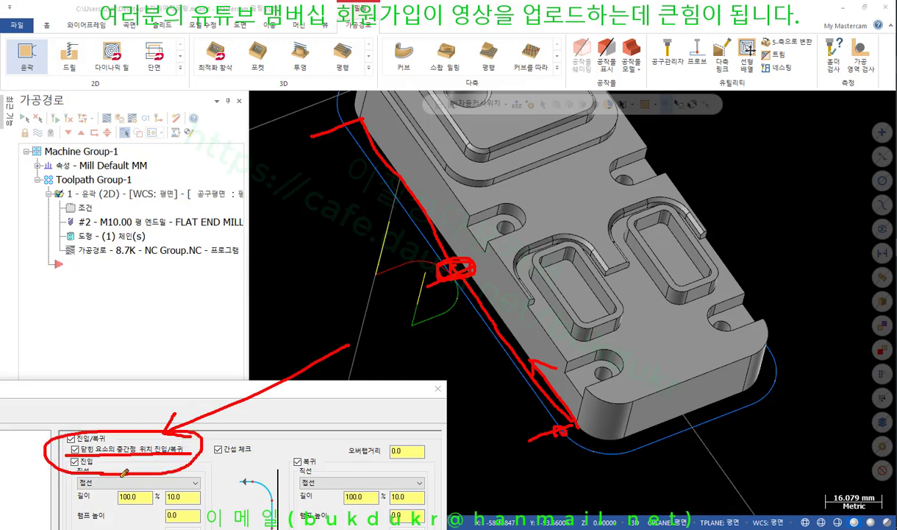
{"action": "right_click", "coordinate": [269, 293]}
{"action": "left_click", "coordinate": [286, 406]}
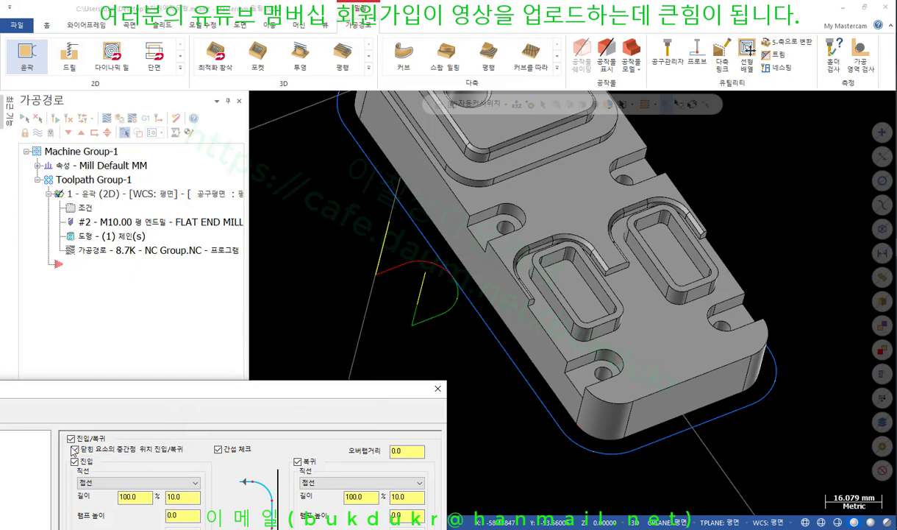
Turn off 닫힌 요소의 중간점 위치 진입/복귀, preview the toolpath and mark where the lead moves meet the contour.
{"action": "left_click_drag", "start_coordinate": [97, 387], "coordinate": [280, 493]}
{"action": "left_click", "coordinate": [106, 503]}
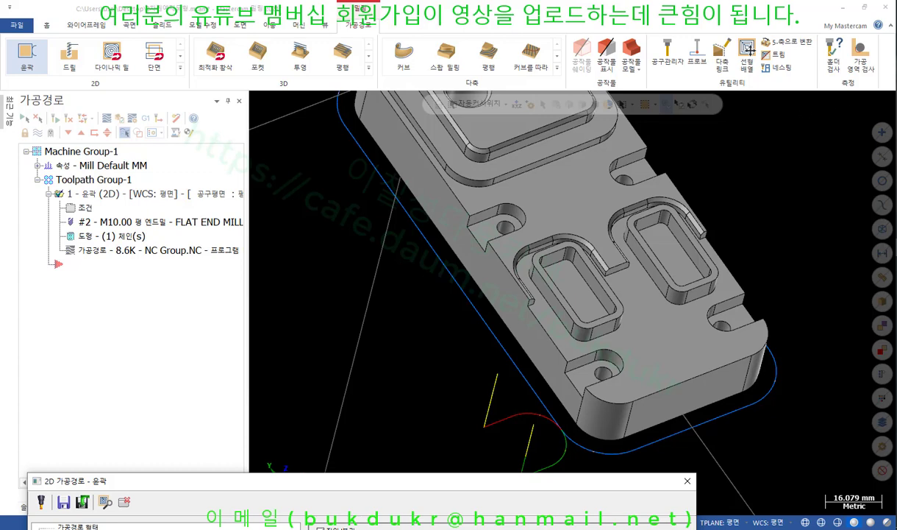
{"action": "key", "text": "ctrl+shift+d"}
{"action": "mouse_move", "coordinate": [568, 429]}
{"action": "left_mouse_down"}
{"action": "mouse_move", "coordinate": [545, 425]}
{"action": "mouse_move", "coordinate": [564, 440]}
{"action": "left_mouse_up"}
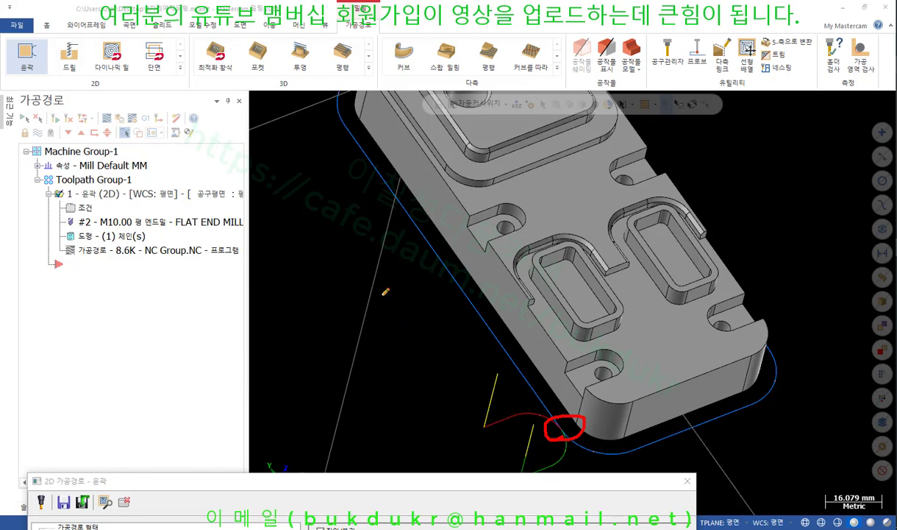
{"action": "right_click", "coordinate": [385, 292]}
{"action": "left_click", "coordinate": [397, 400]}
Turn 닫힌 요소의 중간점 위치 진입/복귀 back on and preview the contour's lead moves.
{"action": "left_click_drag", "start_coordinate": [361, 481], "coordinate": [142, 108]}
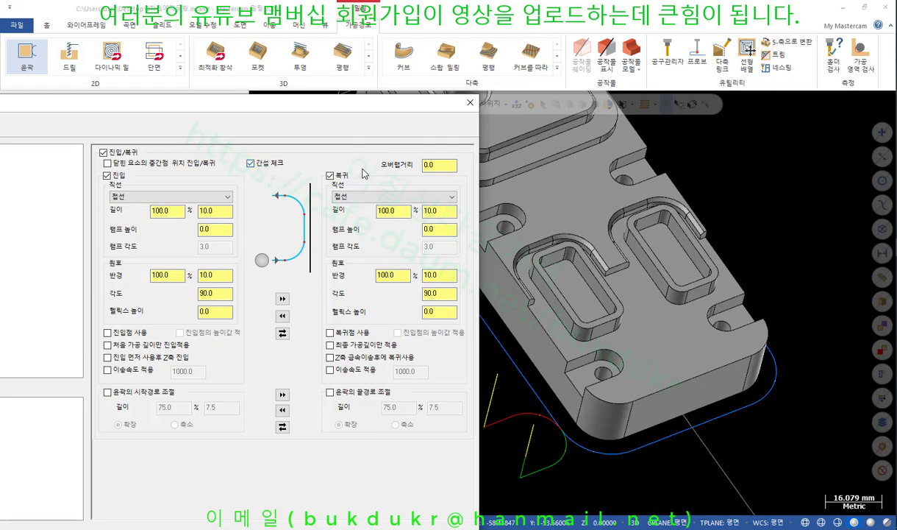
{"action": "left_click", "coordinate": [107, 163]}
{"action": "left_click_drag", "start_coordinate": [176, 105], "coordinate": [229, 496]}
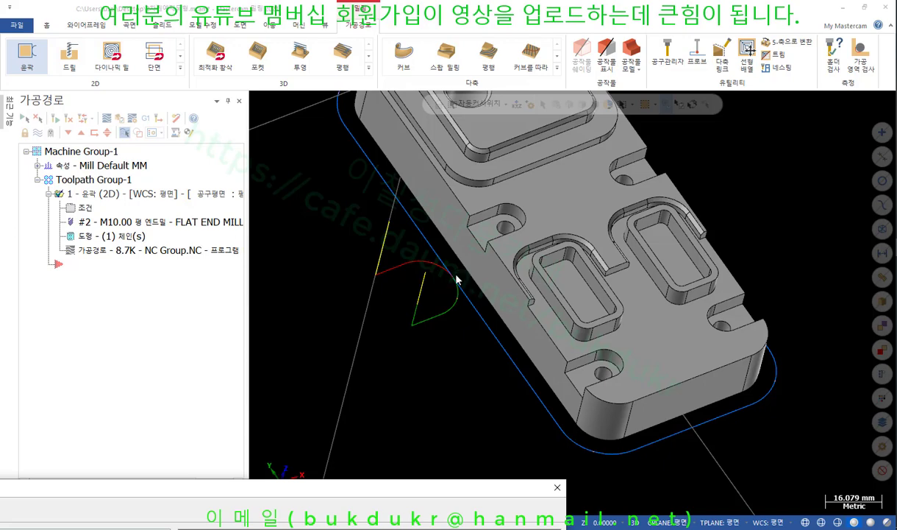
{"action": "left_click_drag", "start_coordinate": [331, 483], "coordinate": [403, 397]}
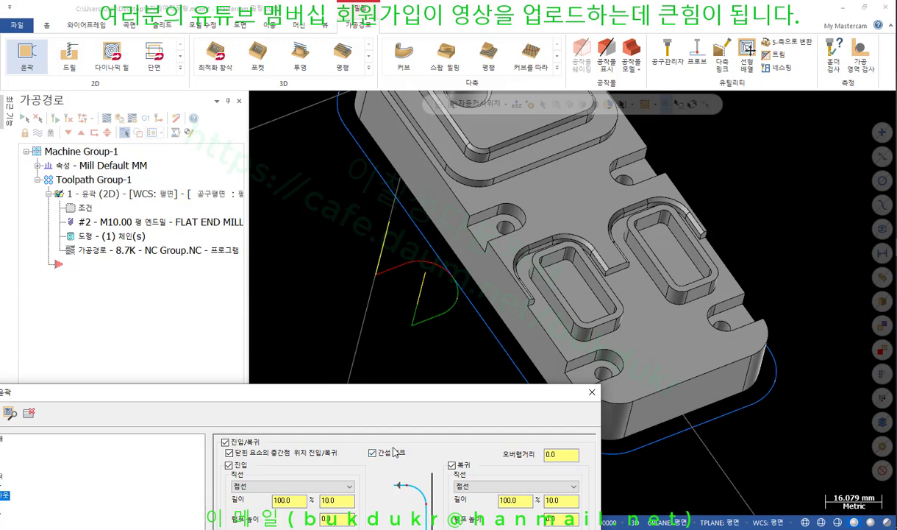
{"action": "left_click_drag", "start_coordinate": [420, 395], "coordinate": [578, 298]}
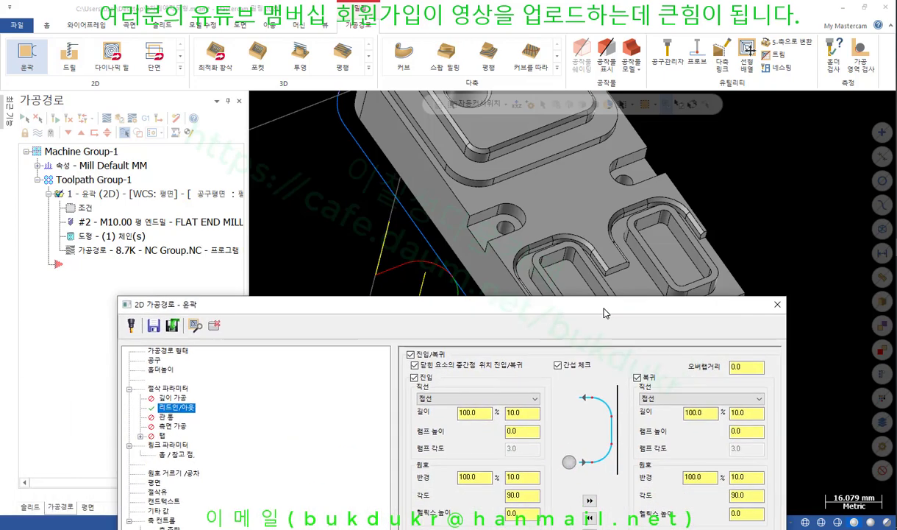
Reselect the contour's machining geometry and chain the floor edge loop of the rectangular pocket beside the part's long edge.
{"action": "left_click", "coordinate": [167, 350]}
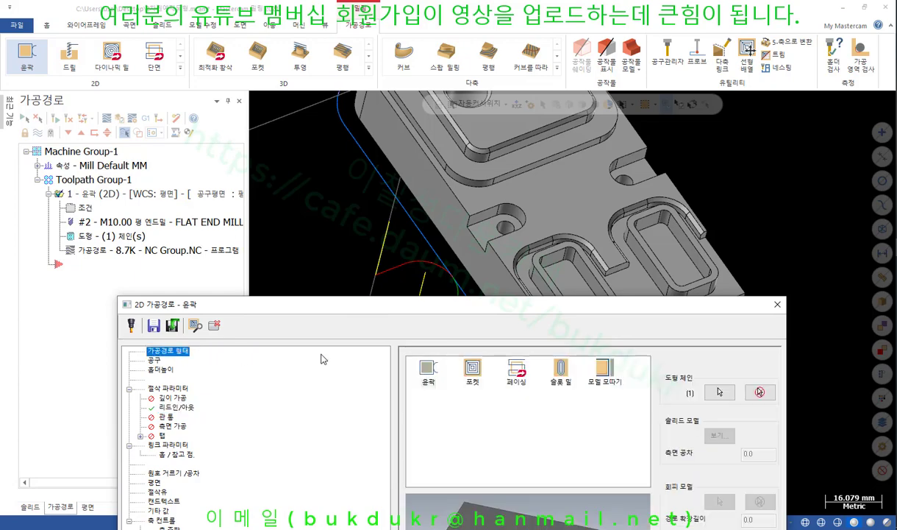
{"action": "left_click", "coordinate": [719, 393]}
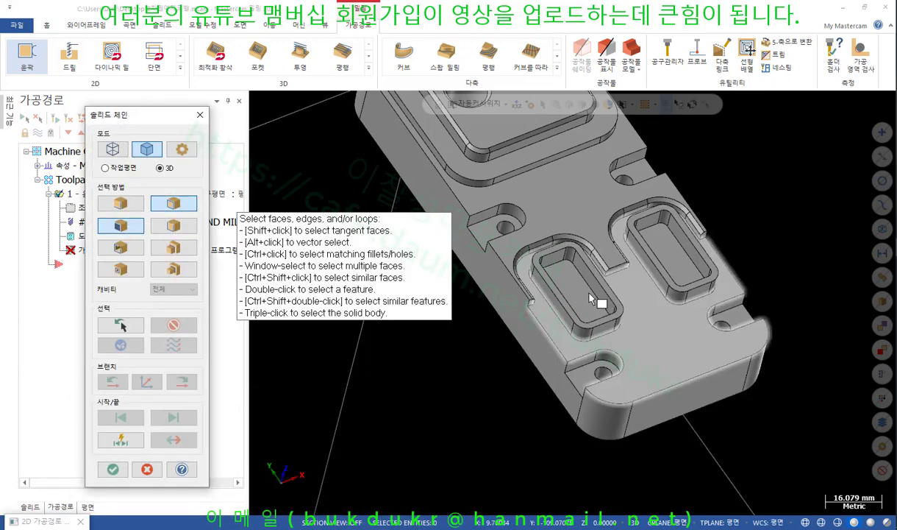
{"action": "scroll", "coordinate": [596, 299], "scroll_direction": "up", "scroll_amount": 10}
{"action": "scroll", "coordinate": [574, 325], "scroll_direction": "down", "scroll_amount": 1}
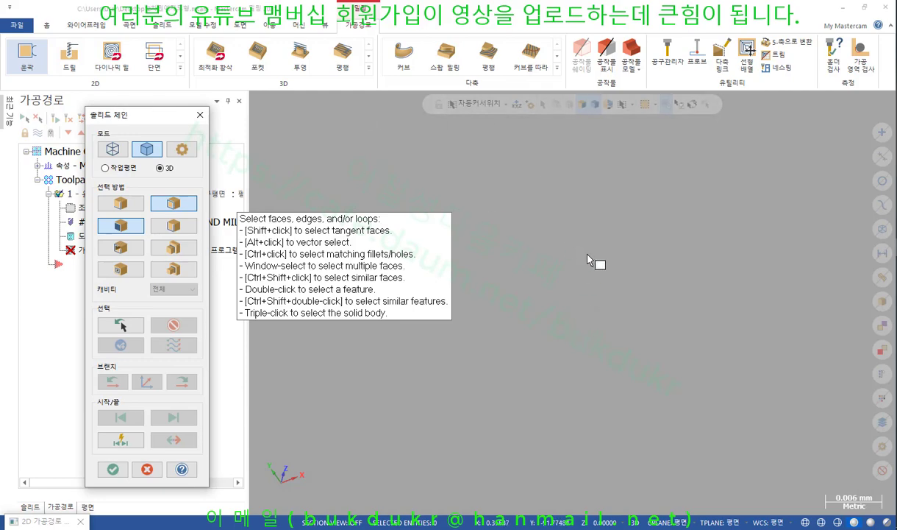
{"action": "scroll", "coordinate": [589, 258], "scroll_direction": "down", "scroll_amount": 9}
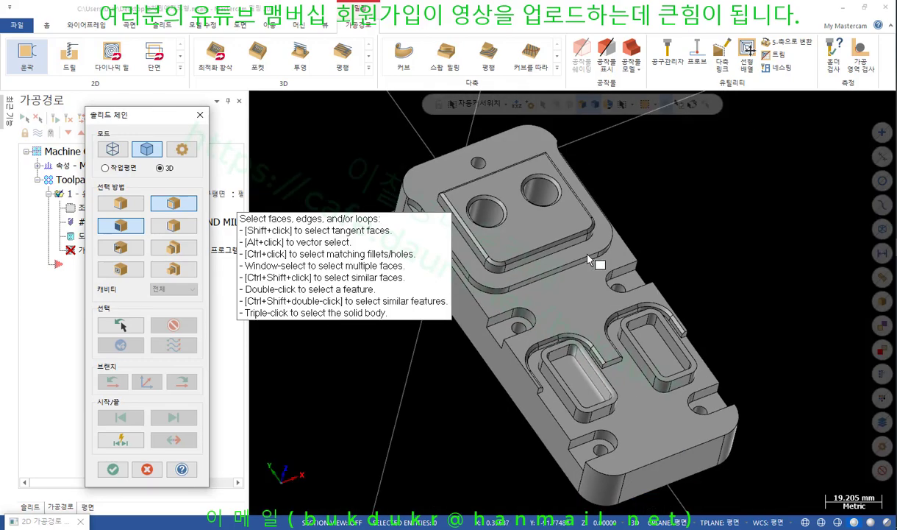
{"action": "scroll", "coordinate": [592, 397], "scroll_direction": "up", "scroll_amount": 2}
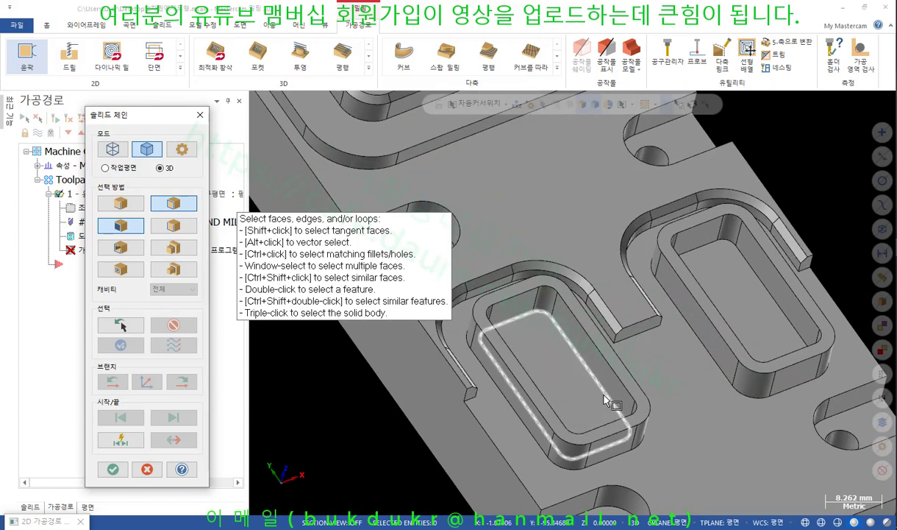
{"action": "left_click", "coordinate": [603, 400]}
{"action": "left_click", "coordinate": [113, 469]}
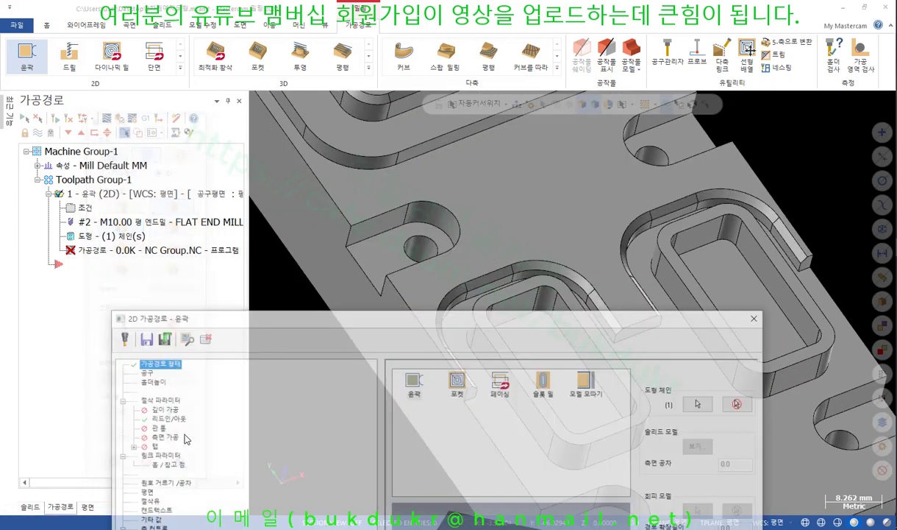
Preview the pocket contour toolpath and examine its lead-in and lead-out arcs against the pocket walls from several angles.
{"action": "left_click_drag", "start_coordinate": [517, 311], "coordinate": [460, 475]}
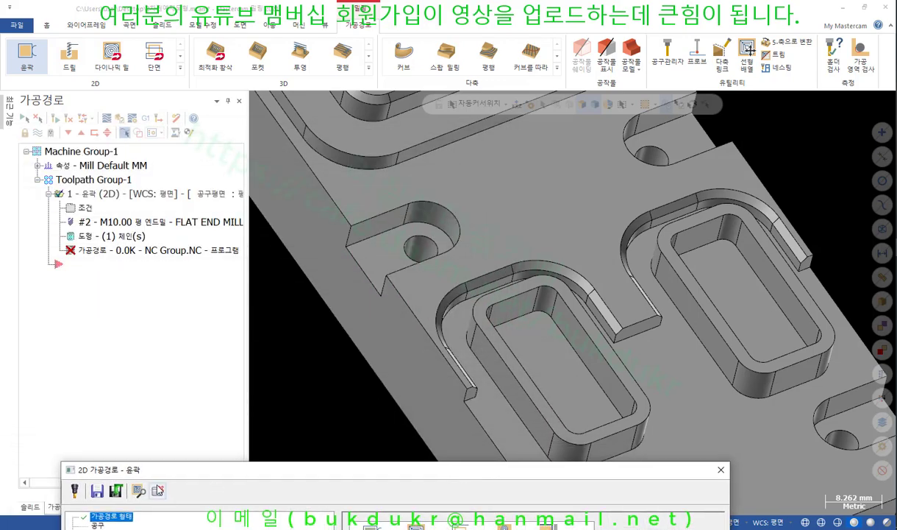
{"action": "left_click", "coordinate": [140, 497]}
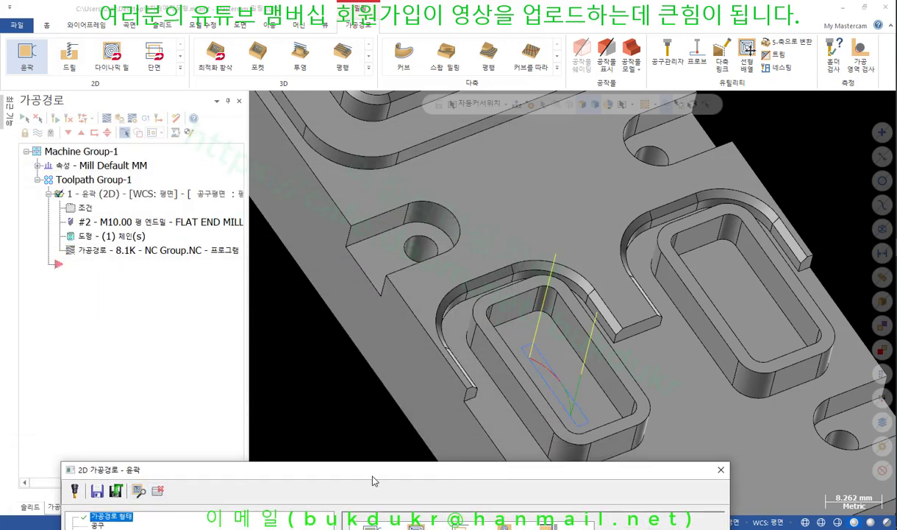
{"action": "left_click_drag", "start_coordinate": [373, 474], "coordinate": [585, 466]}
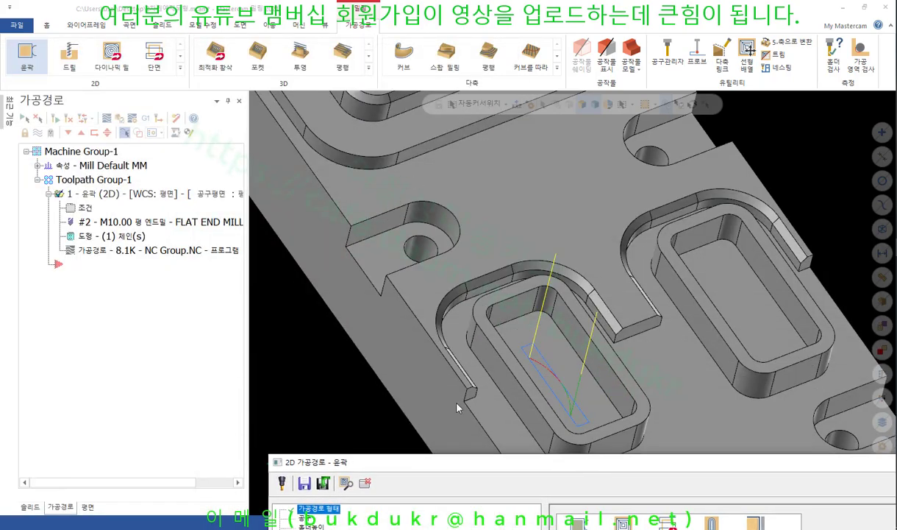
{"action": "left_click", "coordinate": [368, 482]}
{"action": "scroll", "coordinate": [493, 158], "scroll_direction": "down", "scroll_amount": 6}
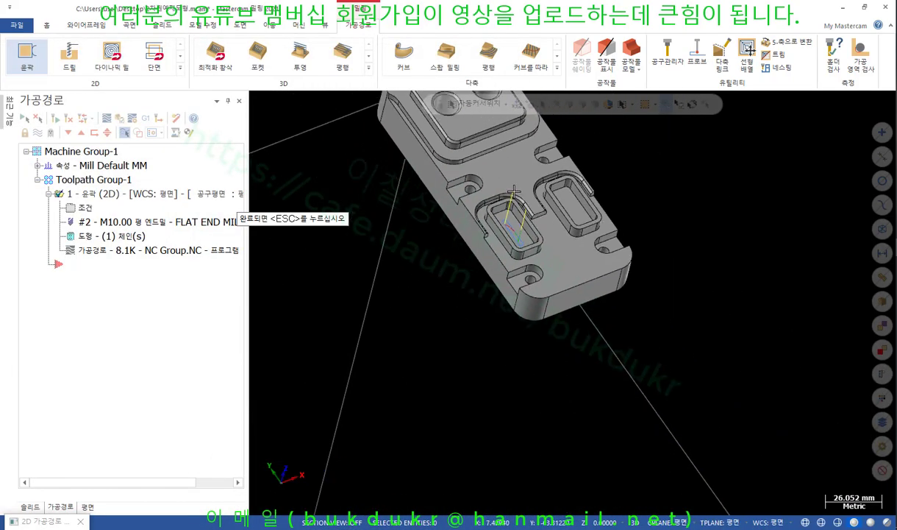
{"action": "scroll", "coordinate": [514, 193], "scroll_direction": "up", "scroll_amount": 5}
{"action": "scroll", "coordinate": [485, 234], "scroll_direction": "down", "scroll_amount": 1}
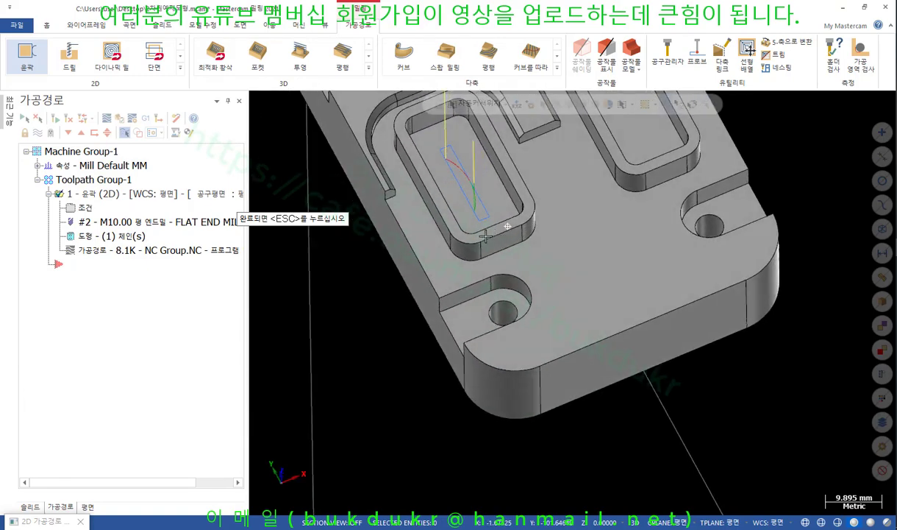
{"action": "middle_click_drag", "start_coordinate": [485, 236], "coordinate": [414, 275]}
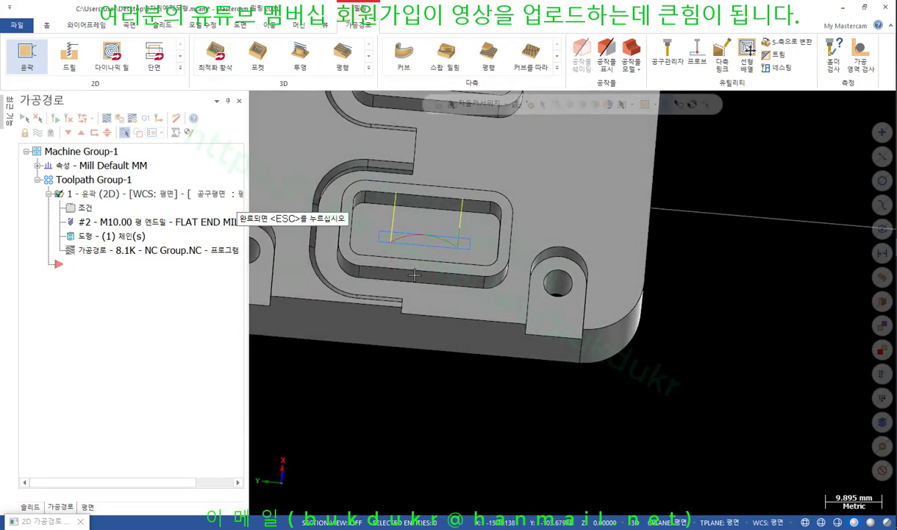
{"action": "scroll", "coordinate": [353, 258], "scroll_direction": "up", "scroll_amount": 3}
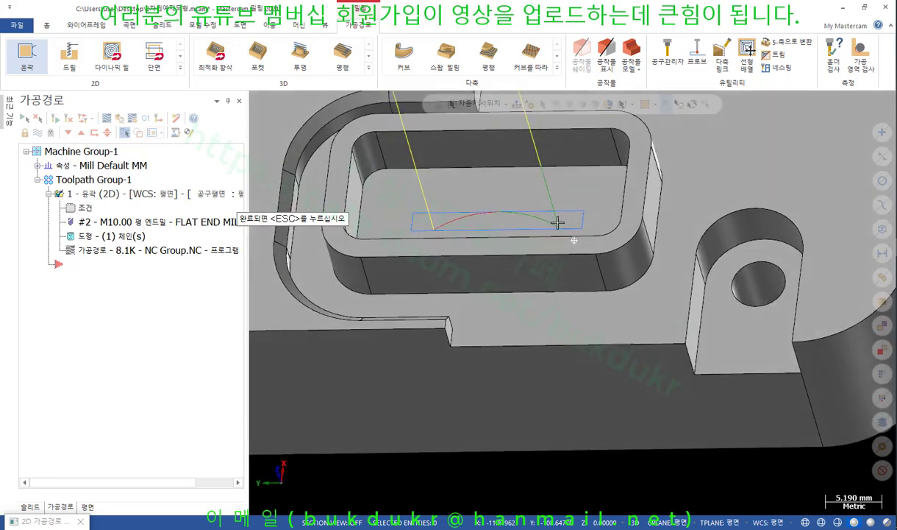
{"action": "middle_click_drag", "start_coordinate": [558, 222], "coordinate": [548, 221]}
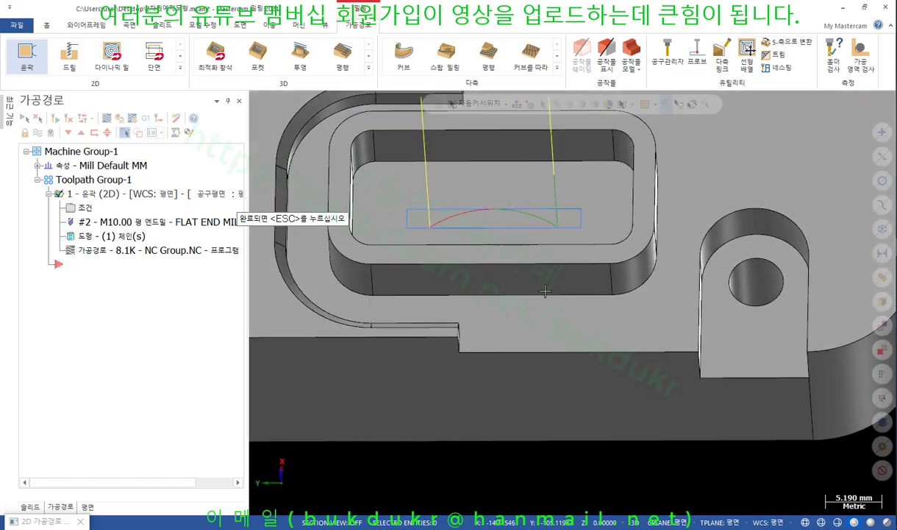
{"action": "key", "text": "Escape"}
Open the 리드인/아웃 settings and circle the option 간섭 체크 with freehand markup, clearing the markup at the end.
{"action": "left_click_drag", "start_coordinate": [578, 466], "coordinate": [416, 295]}
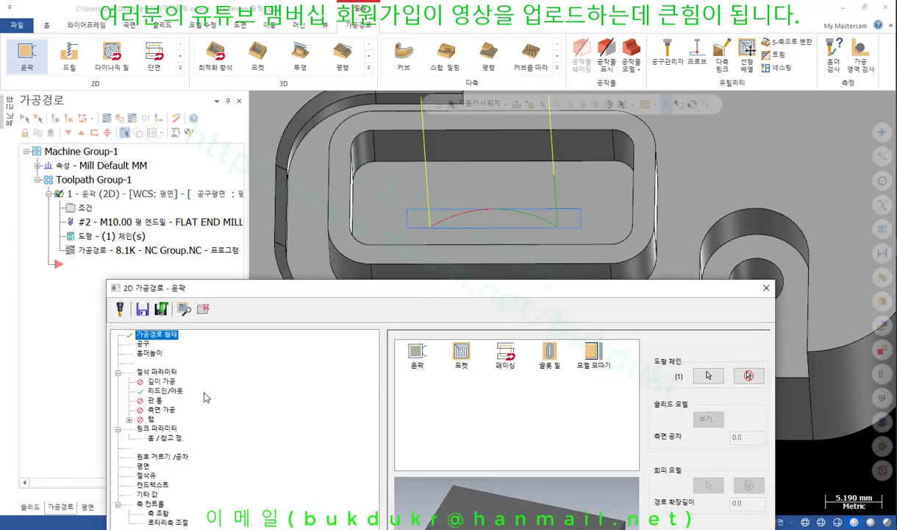
{"action": "left_click", "coordinate": [165, 391]}
{"action": "left_click_drag", "start_coordinate": [544, 295], "coordinate": [547, 333]}
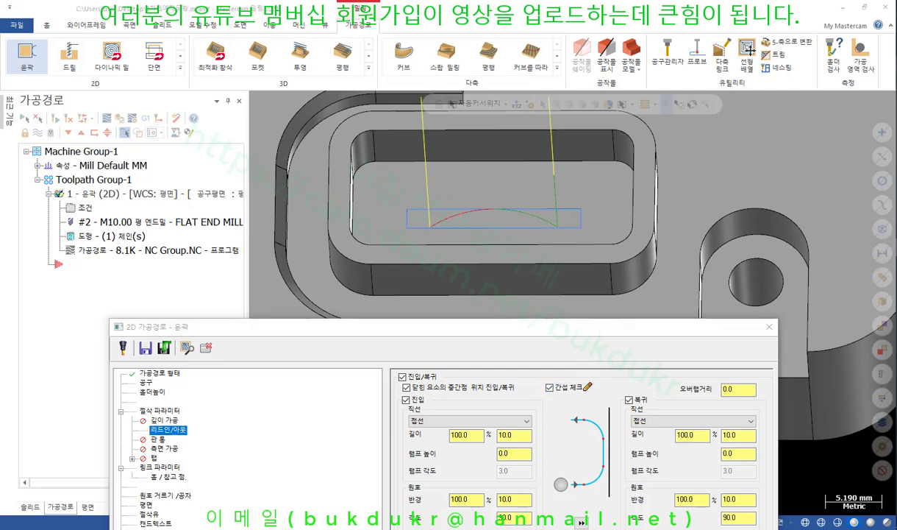
{"action": "mouse_move", "coordinate": [584, 372]}
{"action": "left_mouse_down"}
{"action": "mouse_move", "coordinate": [544, 379]}
{"action": "mouse_move", "coordinate": [593, 384]}
{"action": "mouse_move", "coordinate": [590, 394]}
{"action": "left_mouse_up"}
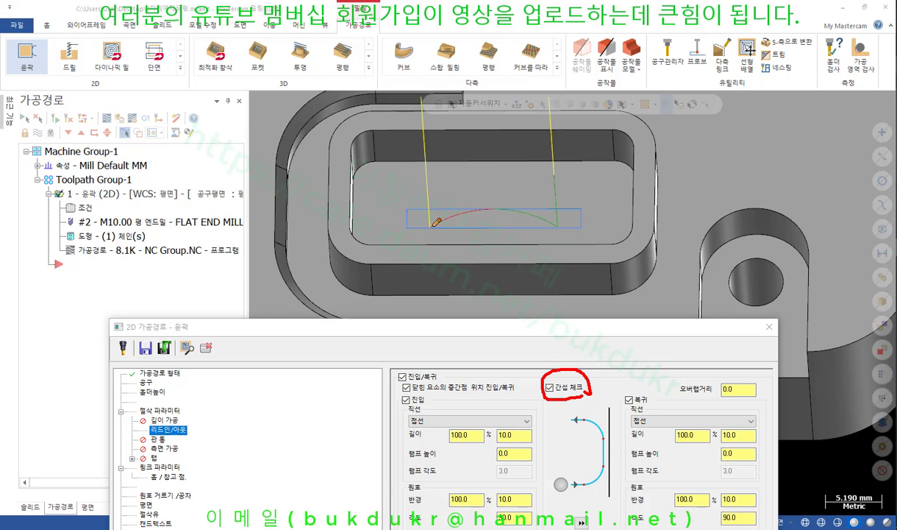
{"action": "right_click", "coordinate": [623, 349]}
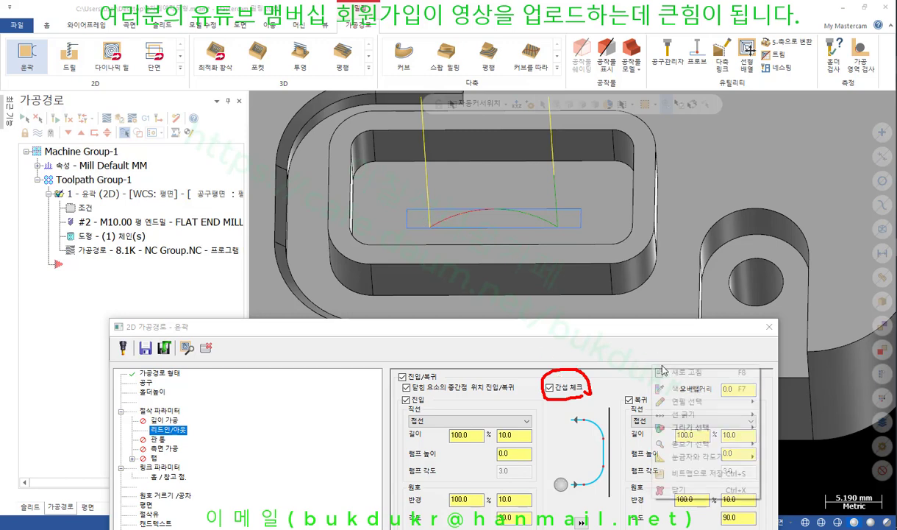
{"action": "left_click", "coordinate": [665, 487]}
Turn off 간섭 체크, preview the toolpath and display the part in wireframe to inspect the lead moves around the pocket.
{"action": "left_click", "coordinate": [549, 387]}
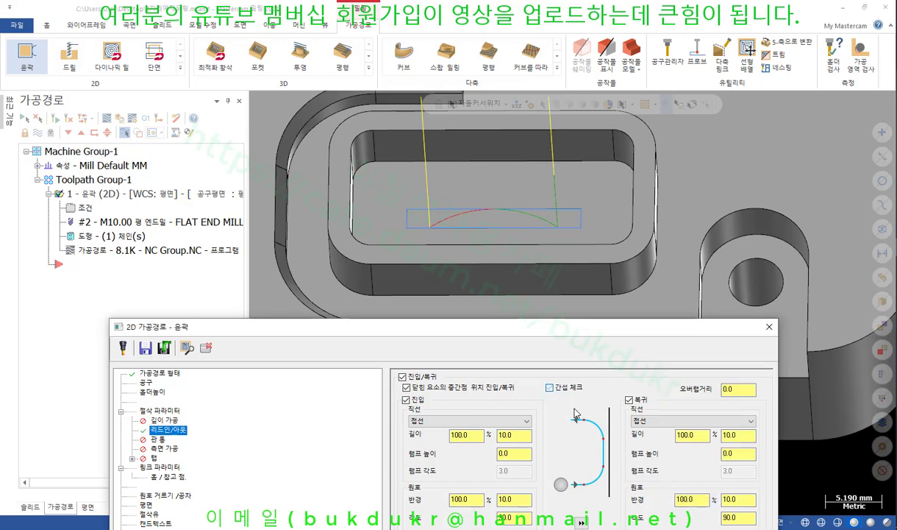
{"action": "left_click", "coordinate": [187, 348]}
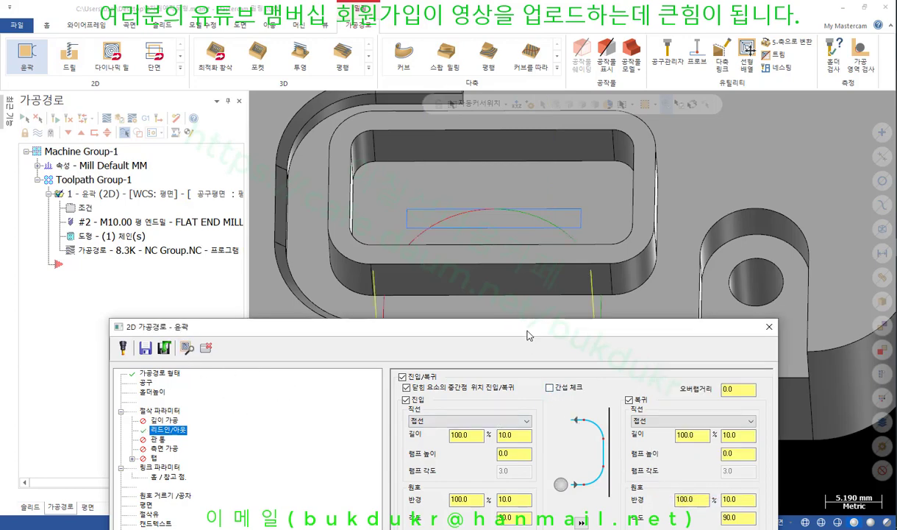
{"action": "left_click_drag", "start_coordinate": [529, 333], "coordinate": [524, 467]}
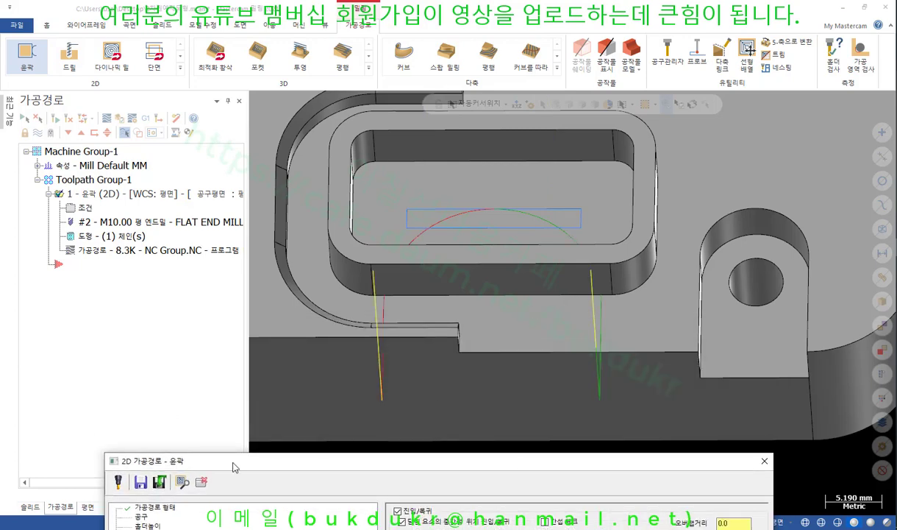
{"action": "left_click", "coordinate": [183, 481]}
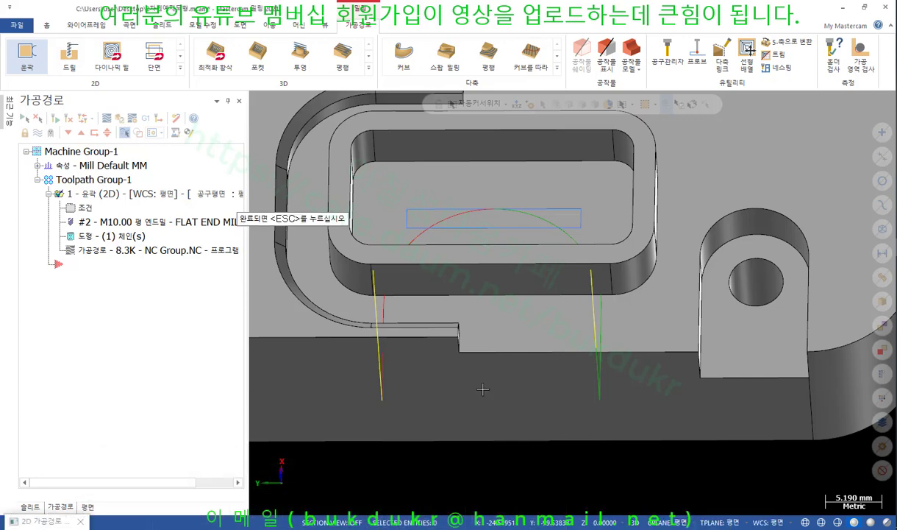
{"action": "key", "text": "alt+s"}
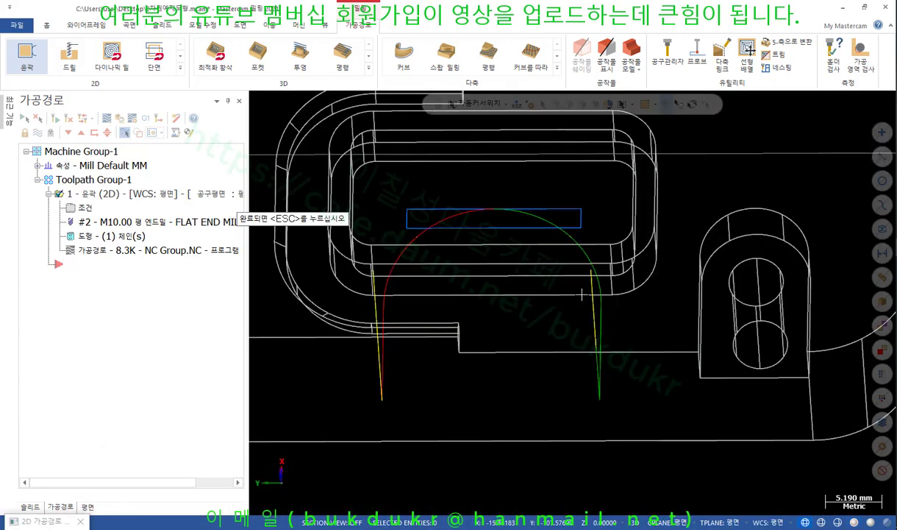
{"action": "scroll", "coordinate": [604, 254], "scroll_direction": "down", "scroll_amount": 2}
{"action": "mouse_move", "coordinate": [605, 252]}
{"action": "middle_mouse_down"}
{"action": "mouse_move", "coordinate": [678, 289]}
{"action": "mouse_move", "coordinate": [672, 286]}
{"action": "middle_mouse_up"}
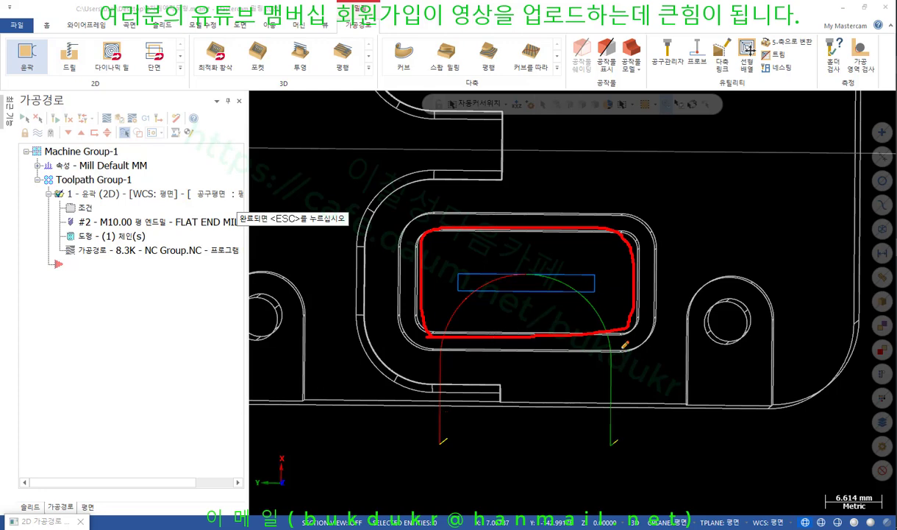
Mark the pocket wall, the contour path and the lead moves crossing the wall with freehand strokes, then clear all the markup.
{"action": "mouse_move", "coordinate": [609, 332]}
{"action": "left_mouse_down"}
{"action": "mouse_move", "coordinate": [578, 345]}
{"action": "mouse_move", "coordinate": [646, 457]}
{"action": "mouse_move", "coordinate": [634, 353]}
{"action": "mouse_move", "coordinate": [607, 333]}
{"action": "left_mouse_up"}
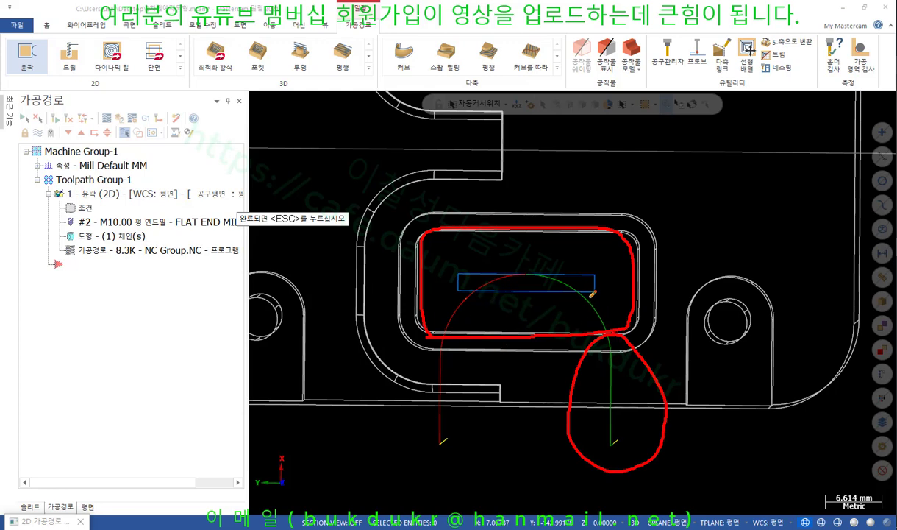
{"action": "mouse_move", "coordinate": [573, 292]}
{"action": "left_mouse_down"}
{"action": "mouse_move", "coordinate": [595, 290]}
{"action": "mouse_move", "coordinate": [597, 274]}
{"action": "mouse_move", "coordinate": [465, 272]}
{"action": "mouse_move", "coordinate": [448, 283]}
{"action": "mouse_move", "coordinate": [581, 290]}
{"action": "left_mouse_up"}
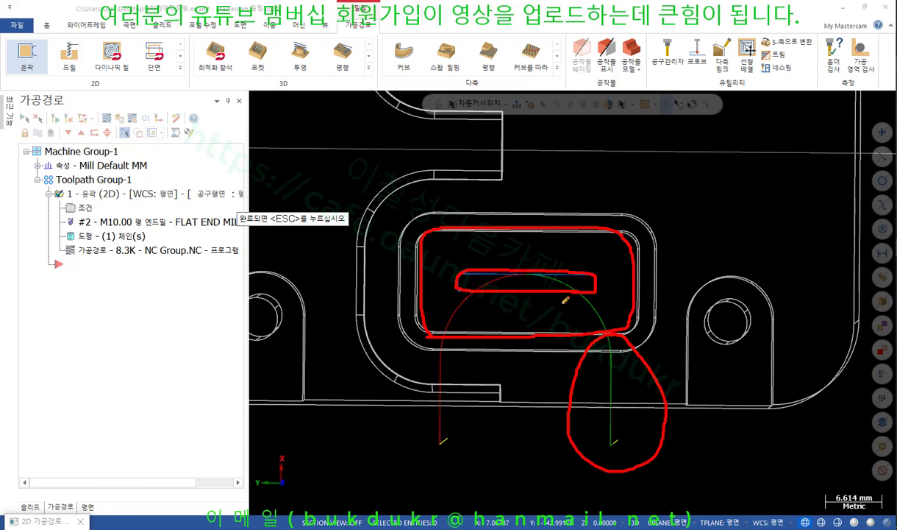
{"action": "mouse_move", "coordinate": [545, 292]}
{"action": "left_mouse_down"}
{"action": "mouse_move", "coordinate": [545, 324]}
{"action": "mouse_move", "coordinate": [553, 310]}
{"action": "mouse_move", "coordinate": [604, 314]}
{"action": "left_mouse_up"}
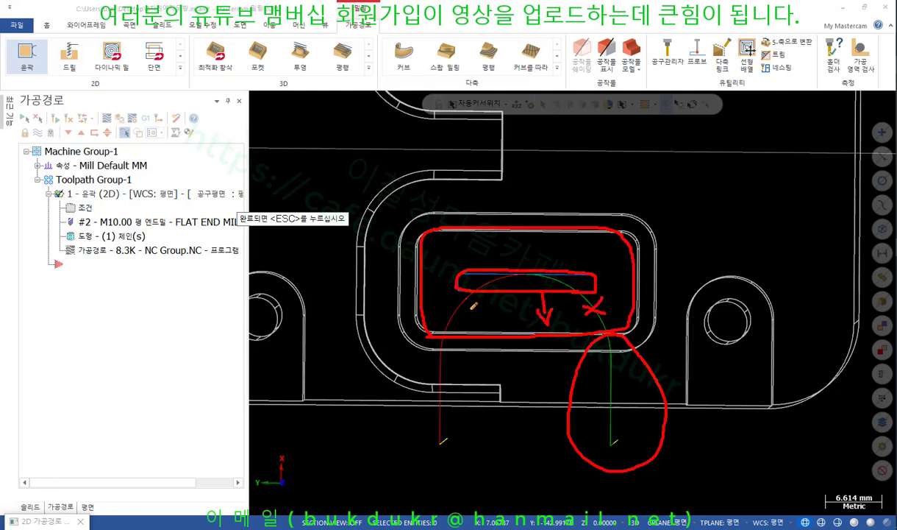
{"action": "mouse_move", "coordinate": [436, 312]}
{"action": "left_mouse_down"}
{"action": "mouse_move", "coordinate": [470, 304]}
{"action": "mouse_move", "coordinate": [468, 340]}
{"action": "left_mouse_up"}
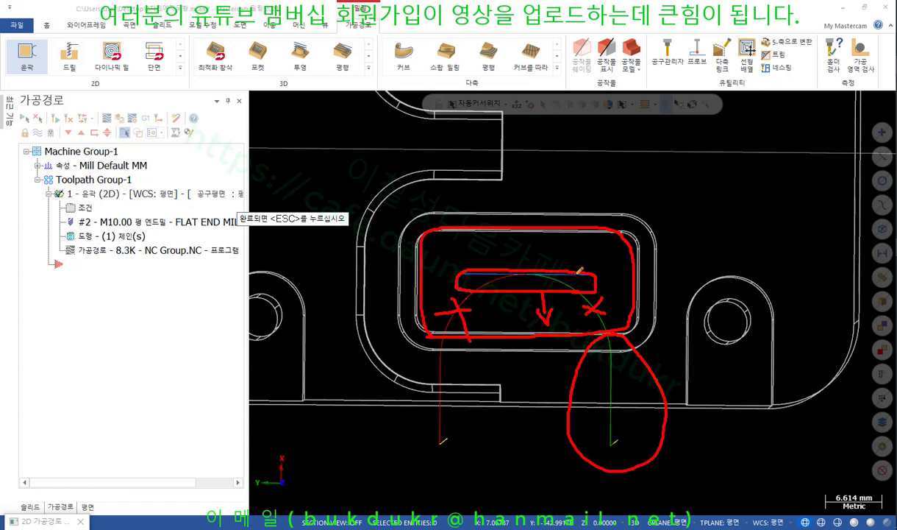
{"action": "right_click", "coordinate": [678, 202]}
{"action": "left_click", "coordinate": [713, 327]}
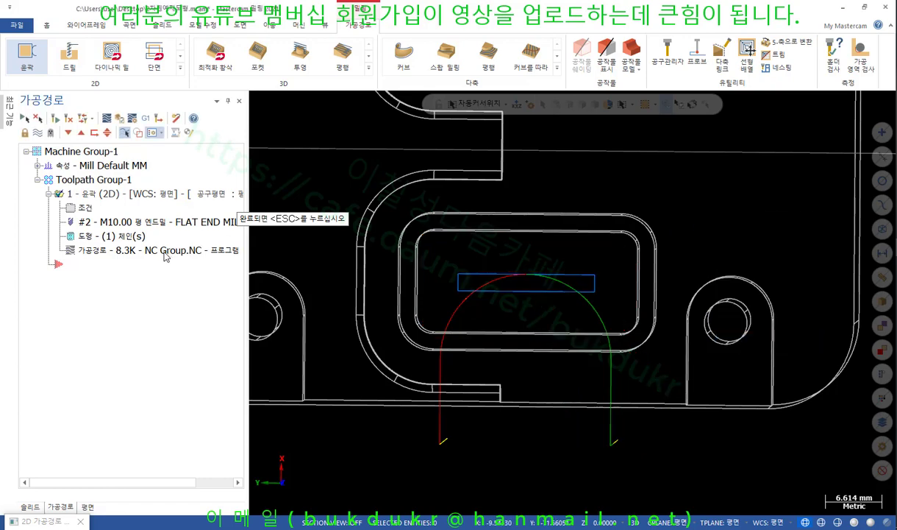
Turn 간섭 체크 back on and preview the pocket contour's lead moves.
{"action": "key", "text": "Escape"}
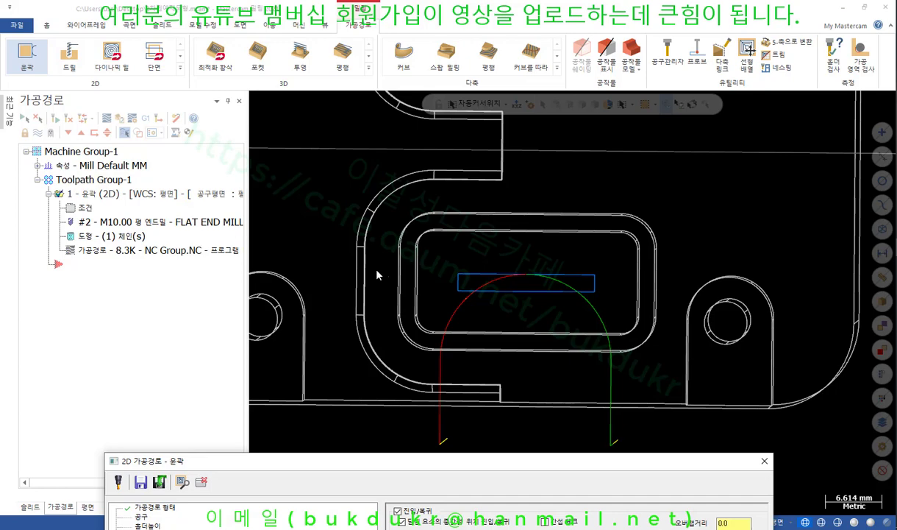
{"action": "left_click_drag", "start_coordinate": [537, 466], "coordinate": [537, 121]}
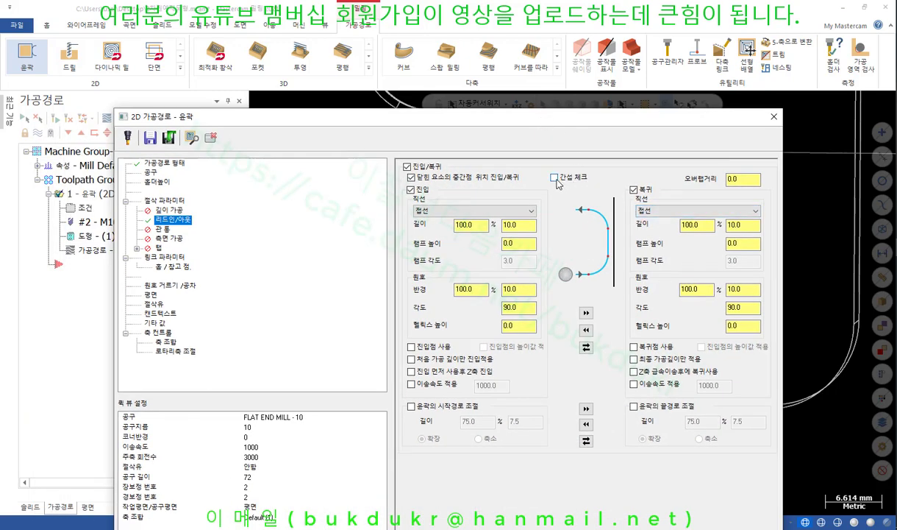
{"action": "left_click_drag", "start_coordinate": [609, 129], "coordinate": [626, 445]}
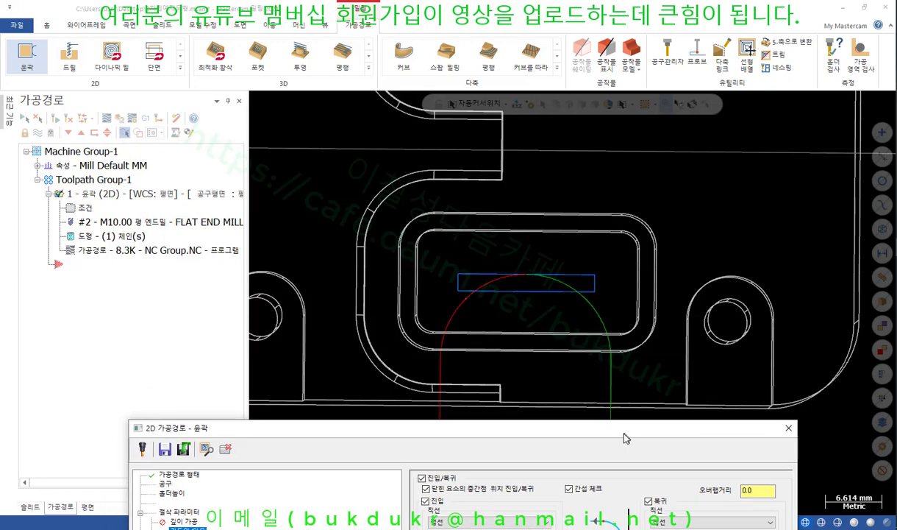
{"action": "left_click", "coordinate": [207, 457]}
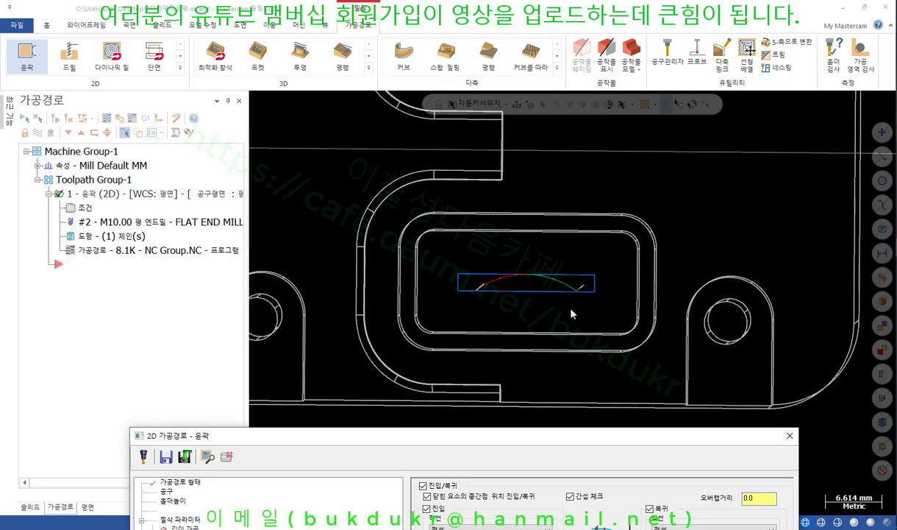
Turn off 간섭 체크 in the lead-in/lead-out settings.
{"action": "left_click_drag", "start_coordinate": [537, 443], "coordinate": [512, 109]}
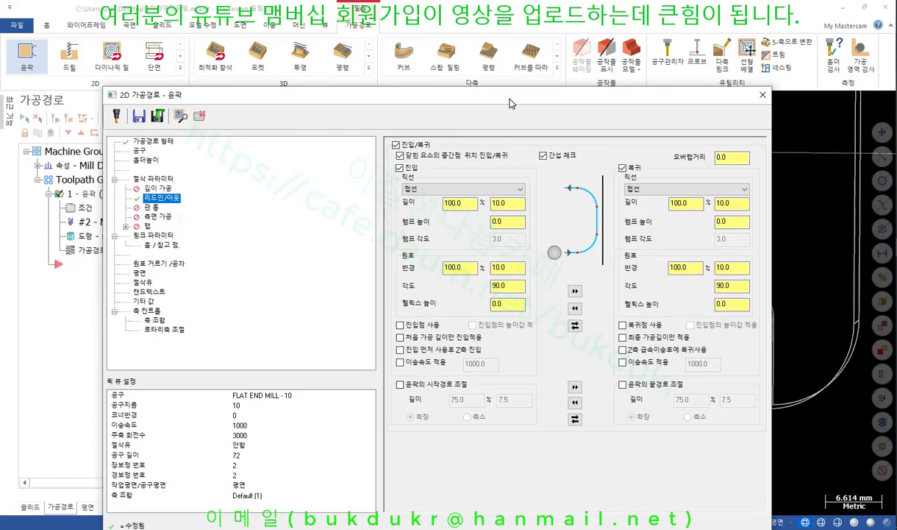
{"action": "left_click", "coordinate": [541, 159]}
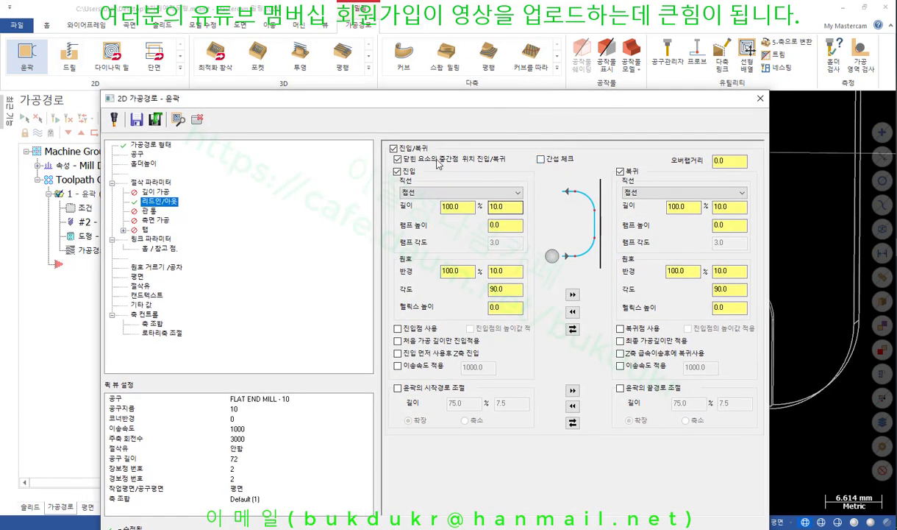
Accept the contour's lead-in/lead-out settings with 간섭 체크 off and regenerate the pocket toolpath.
{"action": "left_click_drag", "start_coordinate": [453, 103], "coordinate": [301, 31]}
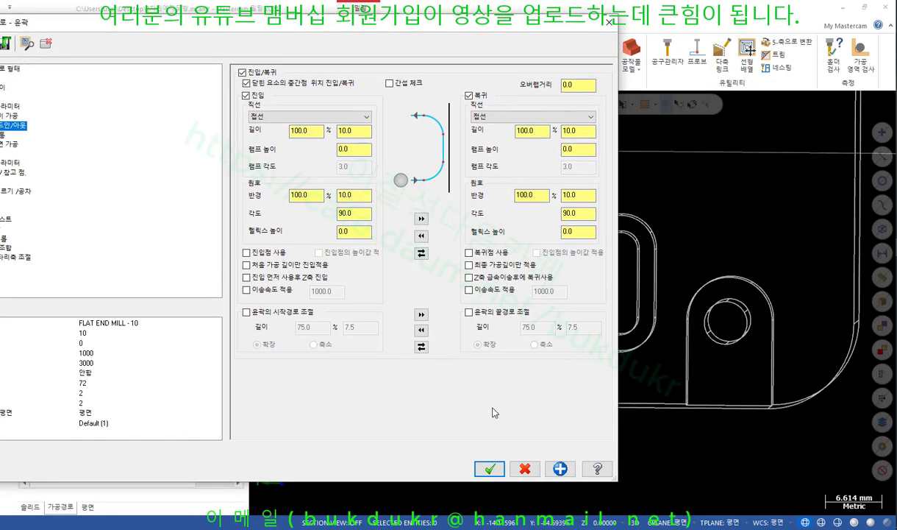
{"action": "left_click", "coordinate": [486, 465]}
{"action": "left_click", "coordinate": [56, 119]}
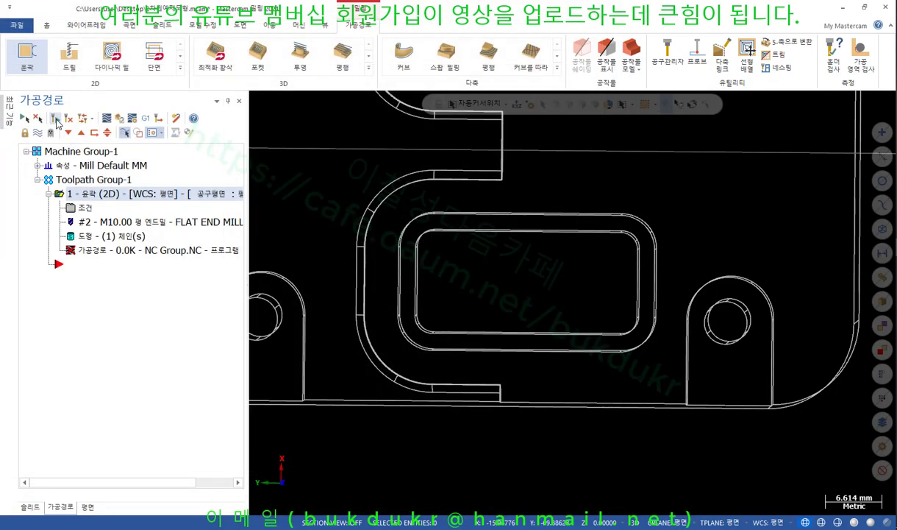
Display the part shaded and translucent (반투명) with the pocket's lead moves in view.
{"action": "scroll", "coordinate": [614, 264], "scroll_direction": "down", "scroll_amount": 2}
{"action": "middle_click_drag", "start_coordinate": [615, 267], "coordinate": [440, 327]}
{"action": "scroll", "coordinate": [440, 327], "scroll_direction": "down", "scroll_amount": 2}
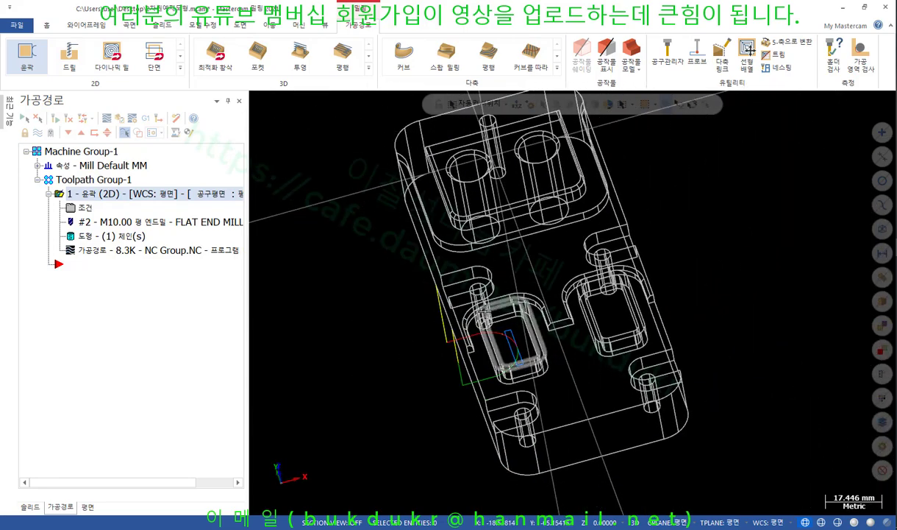
{"action": "key", "text": "alt+s"}
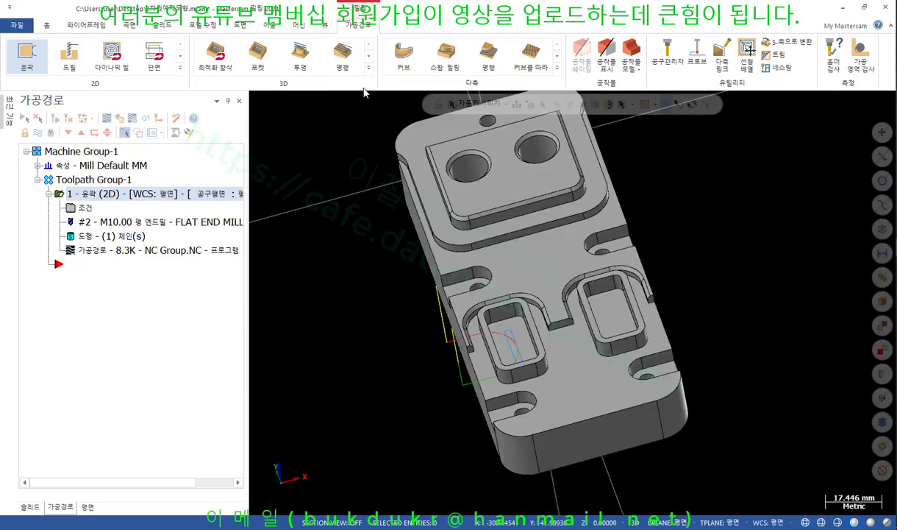
{"action": "left_click", "coordinate": [330, 27]}
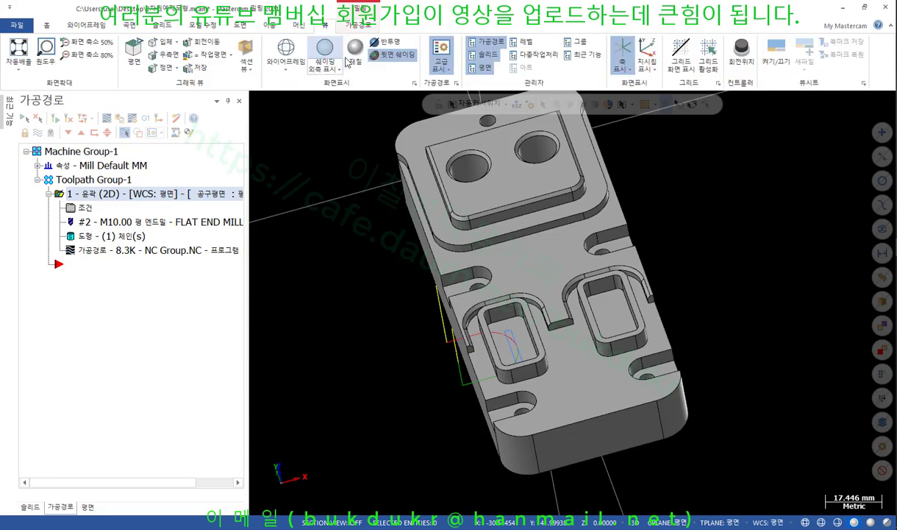
{"action": "left_click", "coordinate": [387, 41]}
{"action": "middle_click_drag", "start_coordinate": [594, 303], "coordinate": [562, 310]}
{"action": "scroll", "coordinate": [562, 310], "scroll_direction": "up", "scroll_amount": 6}
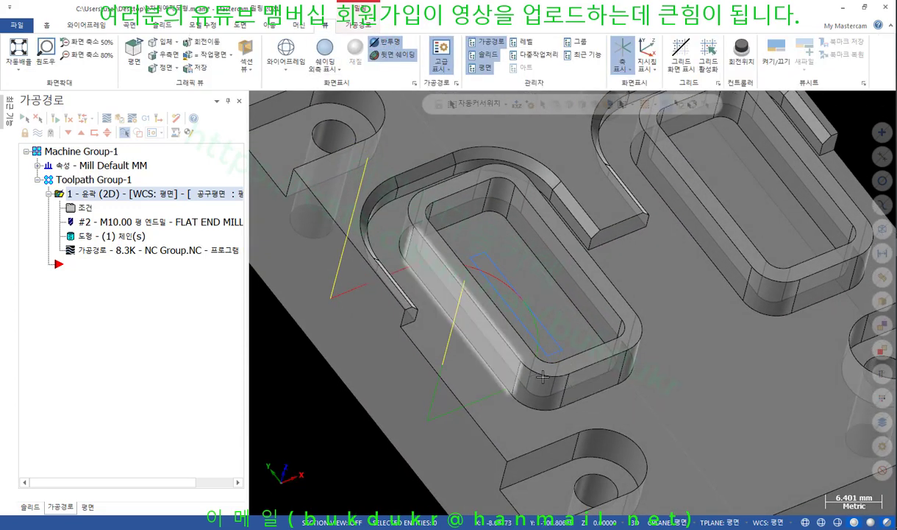
Expand the machine group properties and analyze the tool position along the lead moves with 가공경로 측정.
{"action": "left_click", "coordinate": [36, 165]}
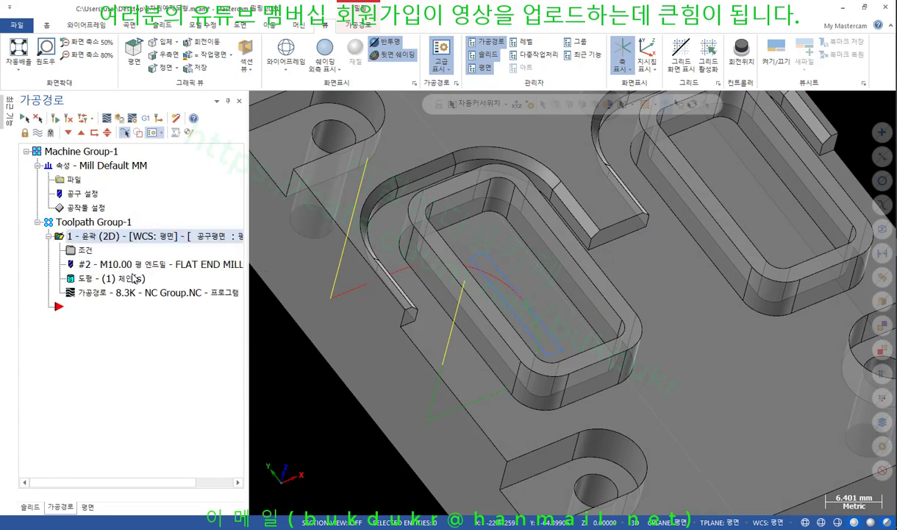
{"action": "left_click", "coordinate": [48, 26]}
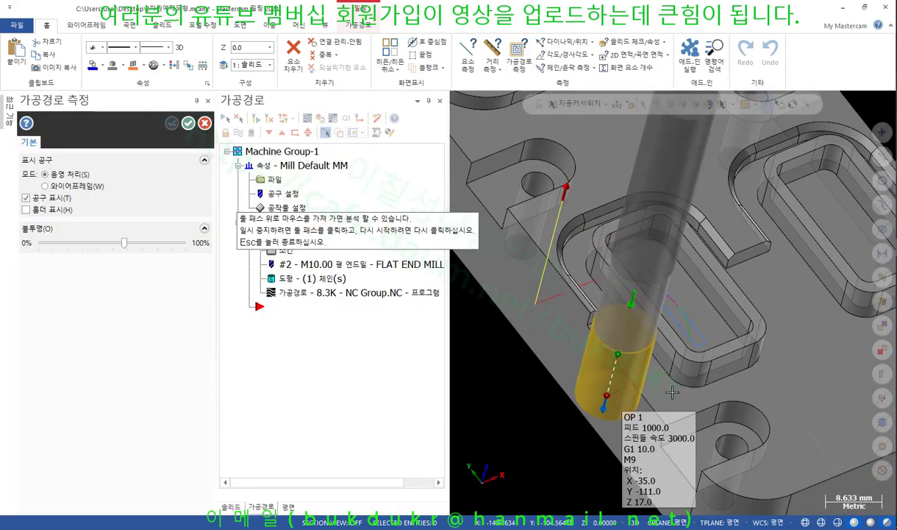
{"action": "middle_click_drag", "start_coordinate": [671, 392], "coordinate": [629, 375]}
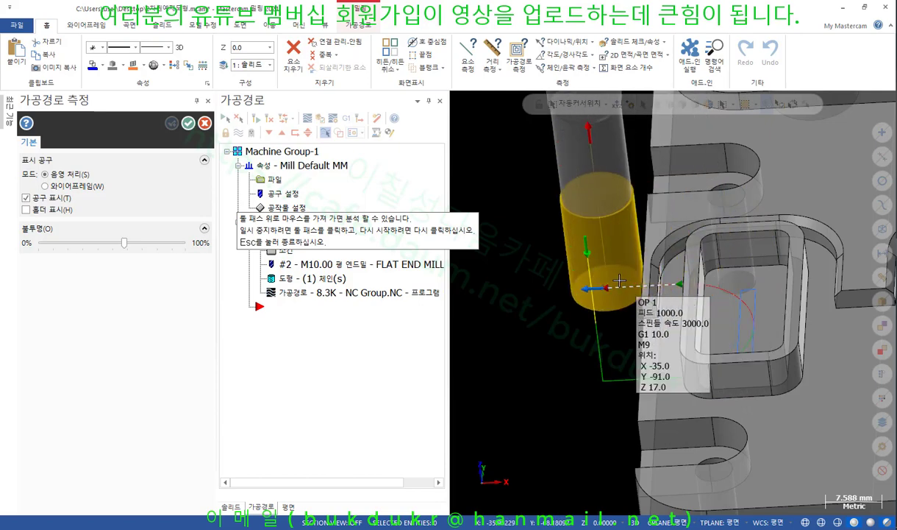
{"action": "left_click", "coordinate": [186, 123]}
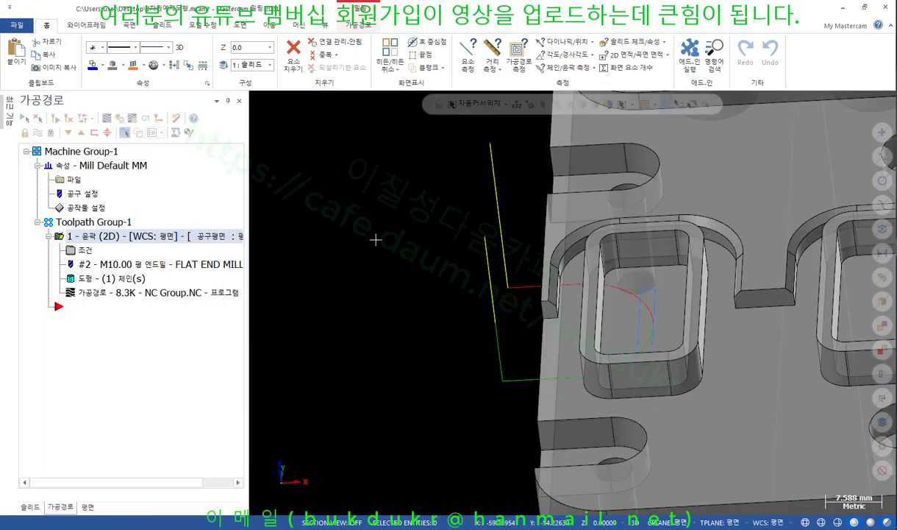
Define the stock in 공작물 설정 as 솔리드/메시, using the part's solid body, and accept the machine group properties.
{"action": "scroll", "coordinate": [376, 240], "scroll_direction": "down", "scroll_amount": 2}
{"action": "middle_click_drag", "start_coordinate": [376, 239], "coordinate": [390, 261]}
{"action": "scroll", "coordinate": [390, 261], "scroll_direction": "down", "scroll_amount": 3}
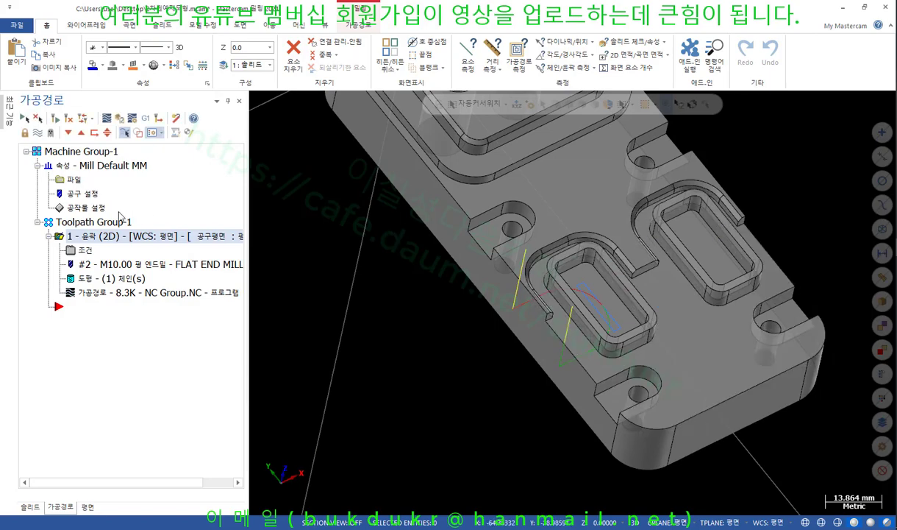
{"action": "double_click", "coordinate": [98, 208]}
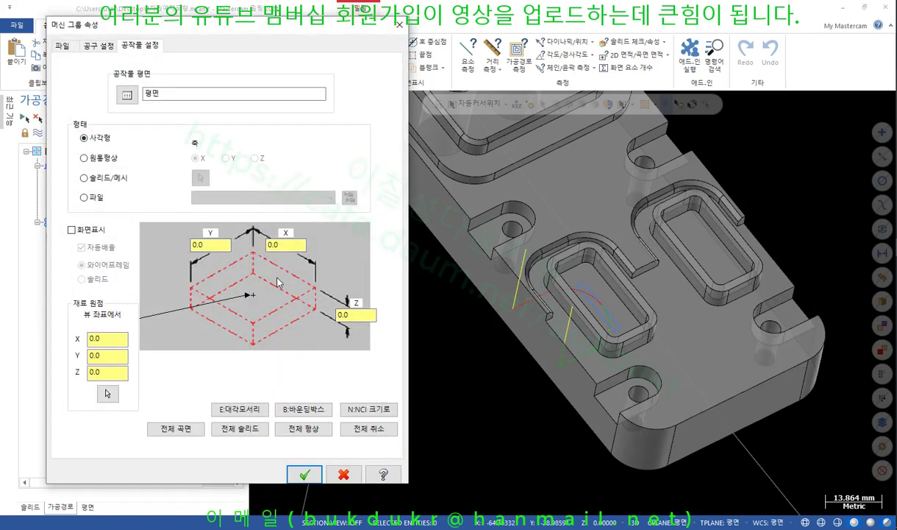
{"action": "left_click", "coordinate": [85, 177]}
{"action": "left_click", "coordinate": [200, 179]}
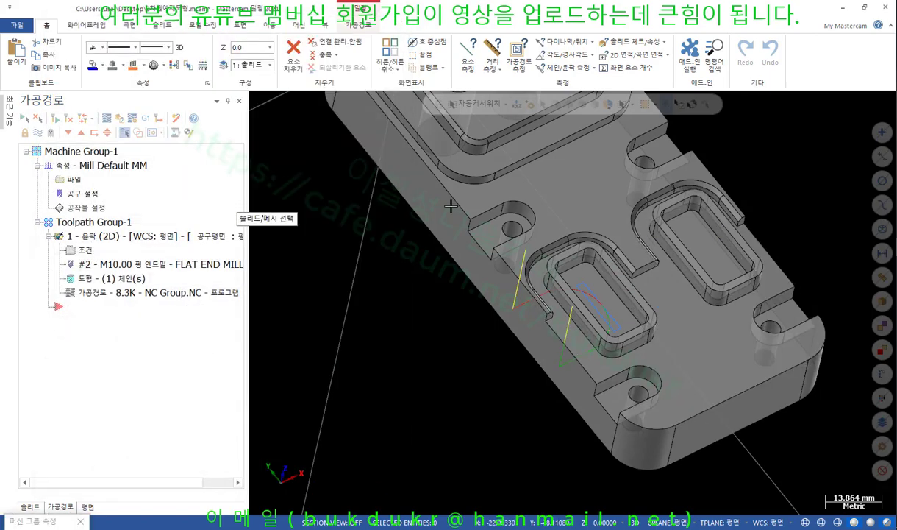
{"action": "left_click", "coordinate": [551, 191]}
{"action": "left_click", "coordinate": [303, 479]}
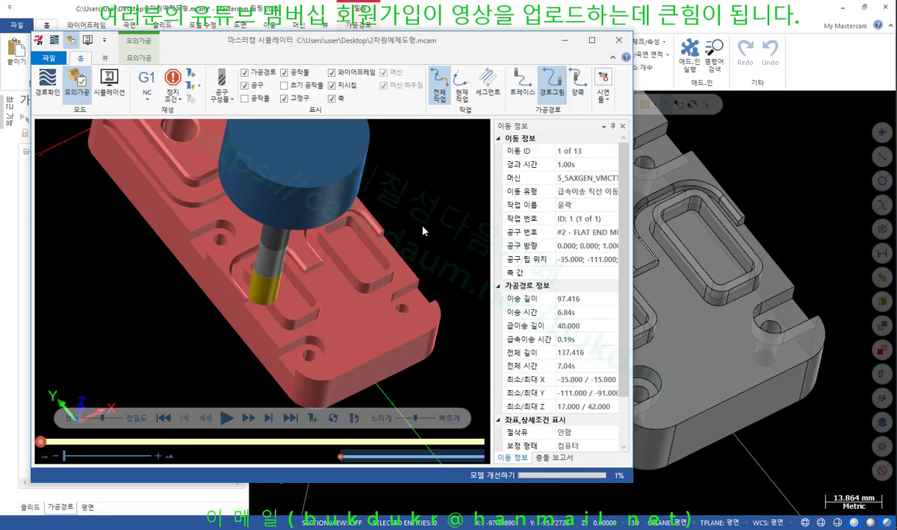
Run the 모의가공 simulation of the contour in the maximized simulator and inspect the pocket walls around the lead moves.
{"action": "left_click", "coordinate": [592, 40]}
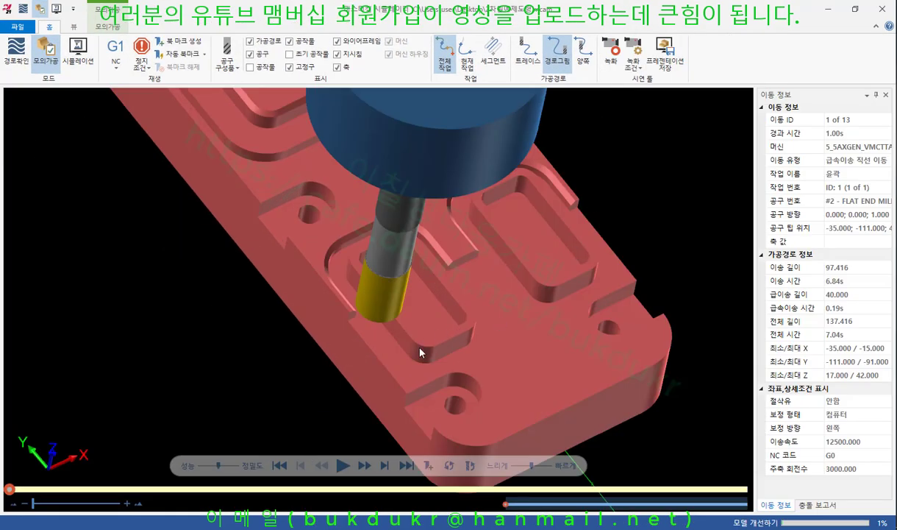
{"action": "scroll", "coordinate": [420, 353], "scroll_direction": "up", "scroll_amount": 8}
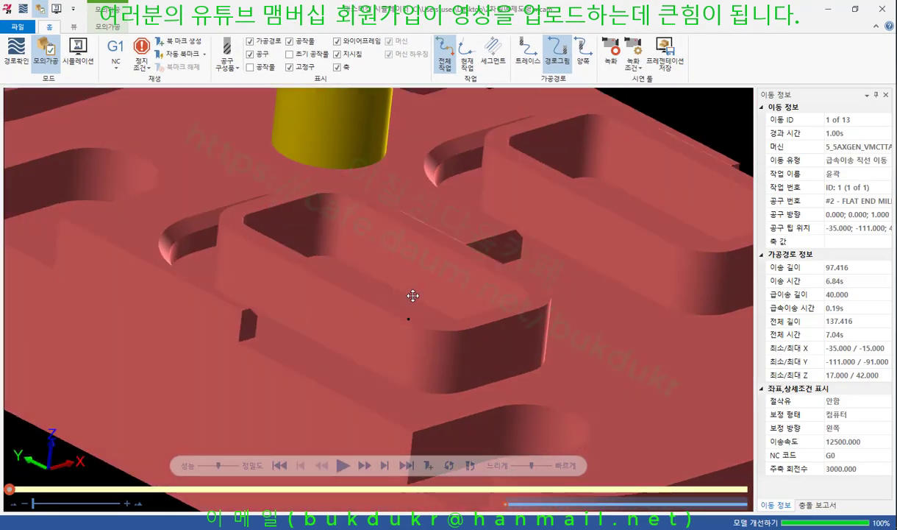
{"action": "middle_click_drag", "start_coordinate": [413, 295], "coordinate": [404, 306]}
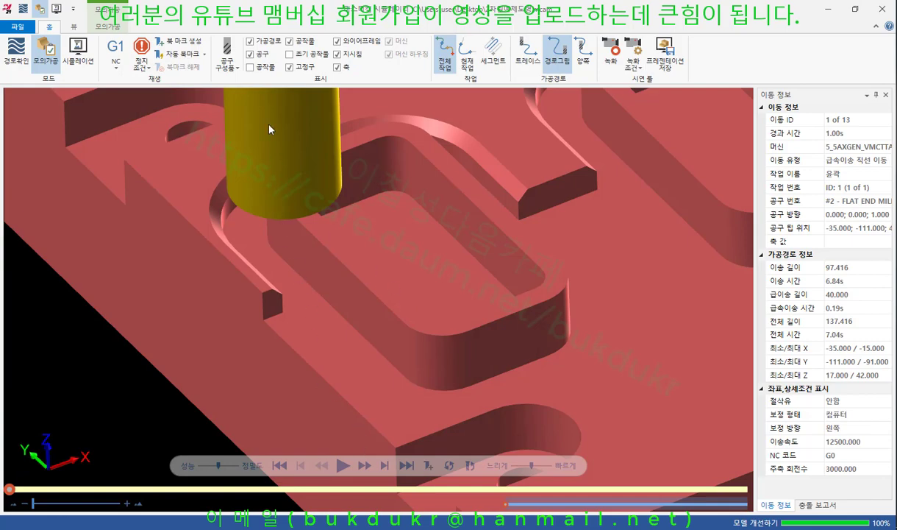
{"action": "left_click", "coordinate": [342, 466]}
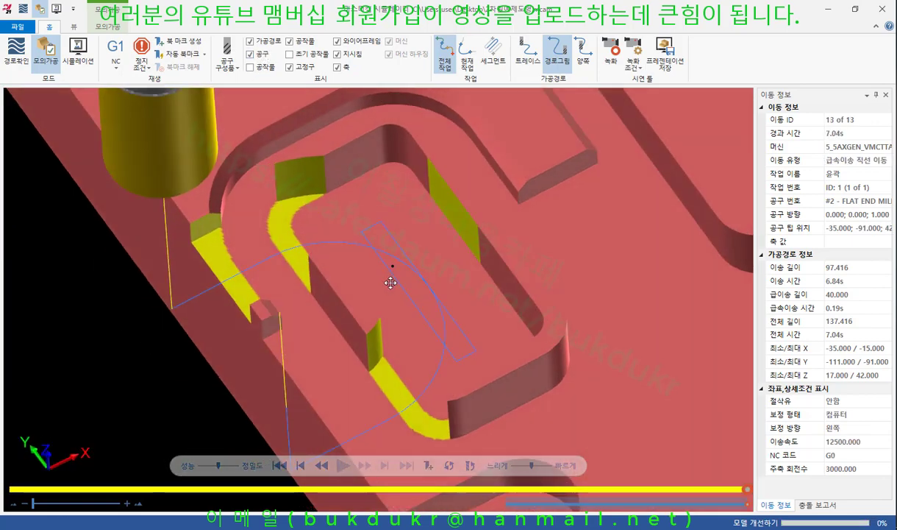
{"action": "mouse_move", "coordinate": [390, 283]}
{"action": "middle_mouse_down"}
{"action": "mouse_move", "coordinate": [372, 284]}
{"action": "mouse_move", "coordinate": [363, 267]}
{"action": "mouse_move", "coordinate": [406, 261]}
{"action": "mouse_move", "coordinate": [405, 275]}
{"action": "middle_mouse_up"}
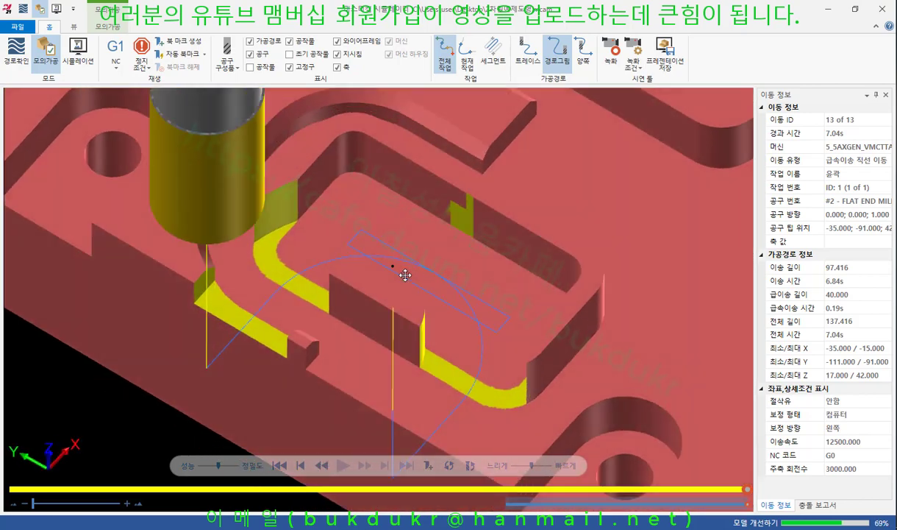
{"action": "left_click", "coordinate": [827, 11]}
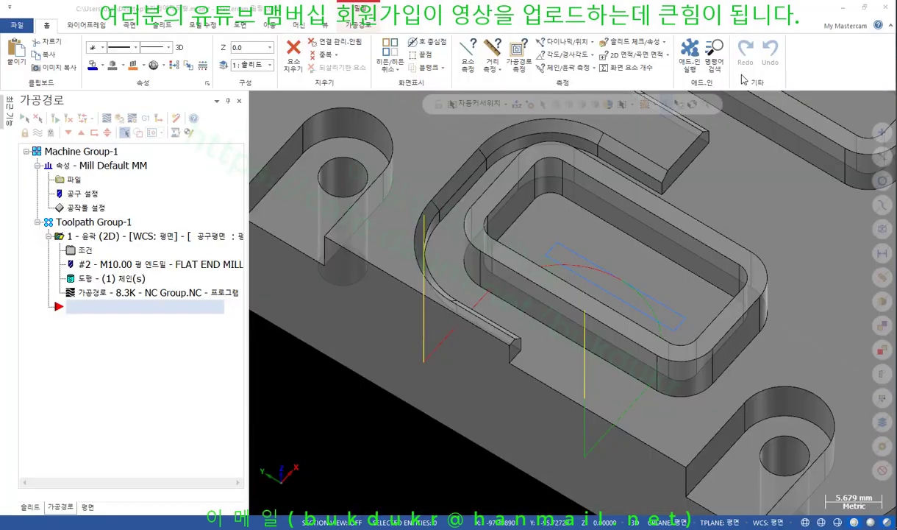
Turn on 간섭 체크 in the contour's lead-in/lead-out settings and regenerate the toolpath.
{"action": "left_click", "coordinate": [86, 248]}
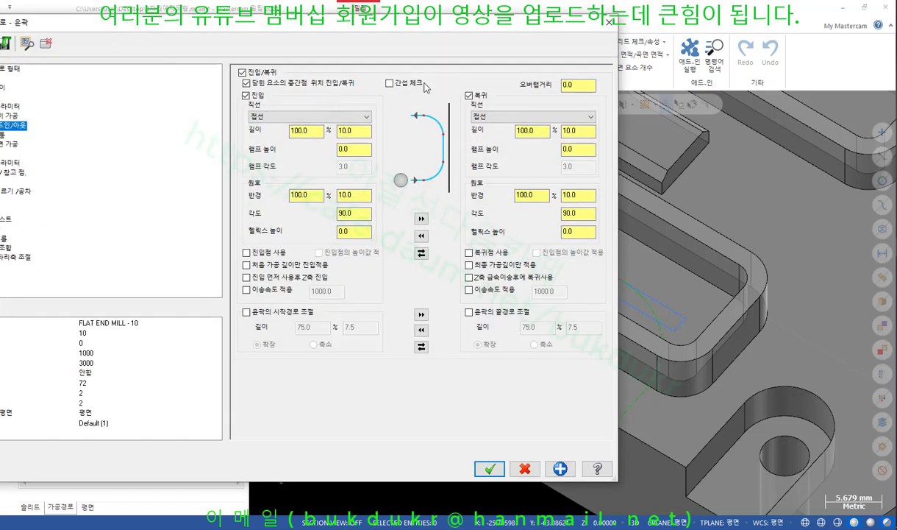
{"action": "left_click", "coordinate": [489, 468]}
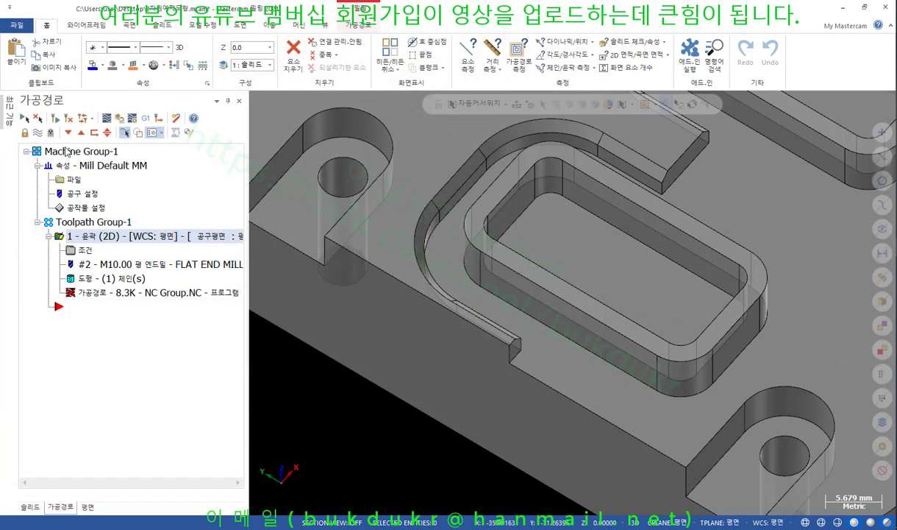
{"action": "left_click", "coordinate": [55, 118]}
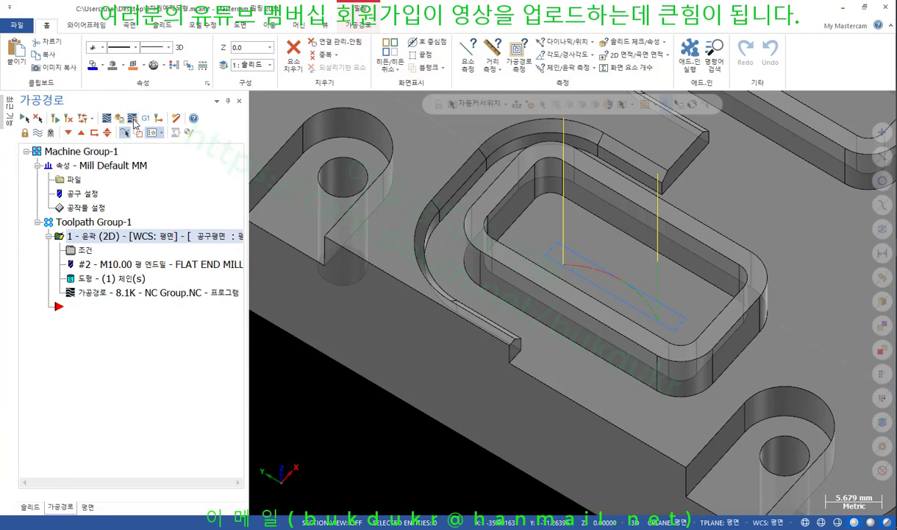
Simulate the regenerated contour with 모의가공 and examine the lead-in and lead-out moves inside the pocket up close.
{"action": "left_click", "coordinate": [119, 118]}
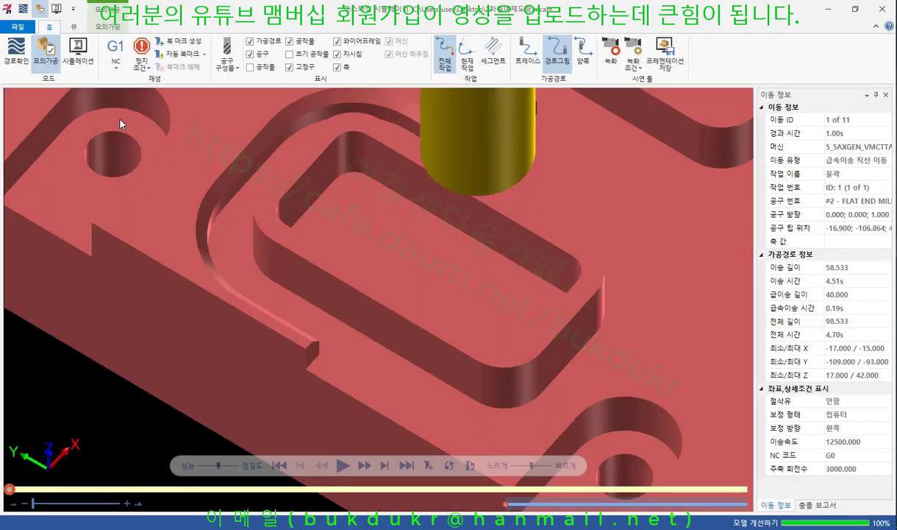
{"action": "left_click", "coordinate": [343, 465]}
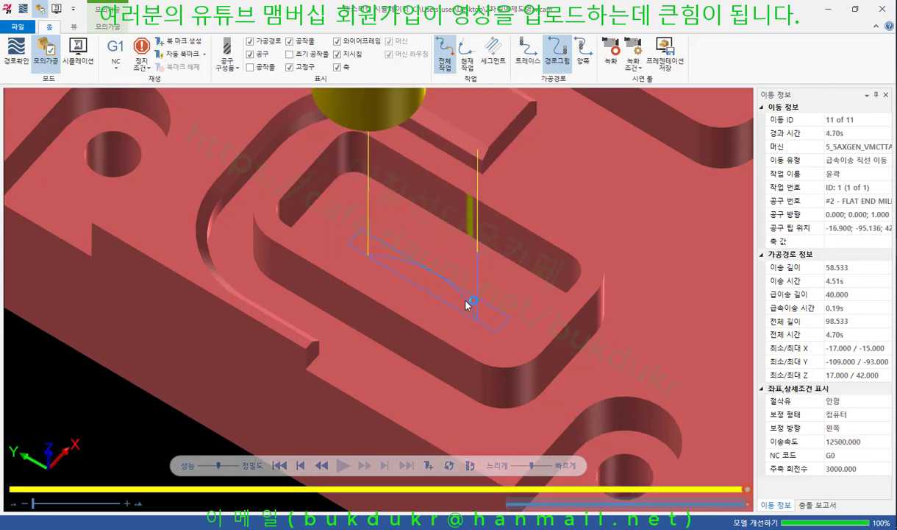
{"action": "middle_click_drag", "start_coordinate": [471, 304], "coordinate": [535, 161]}
{"action": "scroll", "coordinate": [471, 284], "scroll_direction": "up", "scroll_amount": 5}
{"action": "scroll", "coordinate": [510, 237], "scroll_direction": "down", "scroll_amount": 4}
{"action": "scroll", "coordinate": [501, 183], "scroll_direction": "up", "scroll_amount": 2}
{"action": "scroll", "coordinate": [489, 195], "scroll_direction": "up", "scroll_amount": 3}
{"action": "scroll", "coordinate": [537, 165], "scroll_direction": "down", "scroll_amount": 4}
{"action": "scroll", "coordinate": [540, 173], "scroll_direction": "up", "scroll_amount": 2}
{"action": "scroll", "coordinate": [497, 237], "scroll_direction": "up", "scroll_amount": 2}
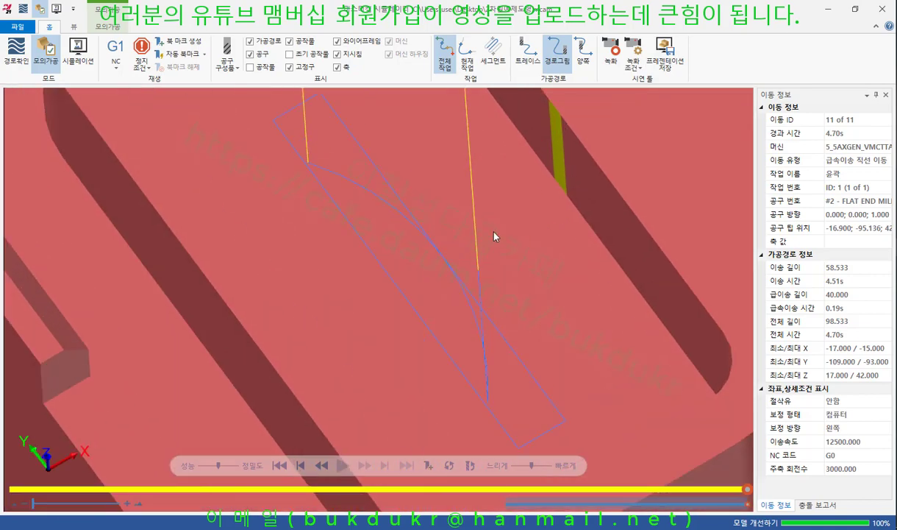
{"action": "middle_click_drag", "start_coordinate": [496, 236], "coordinate": [488, 280]}
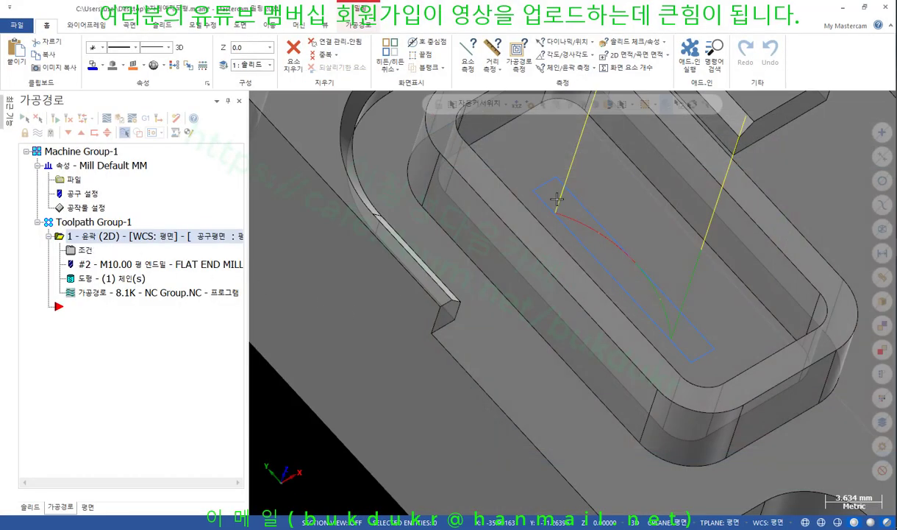
Set the lead-in line length and arc radius to 1.0 and copy the lead-in values to the lead-out.
{"action": "left_click", "coordinate": [86, 250]}
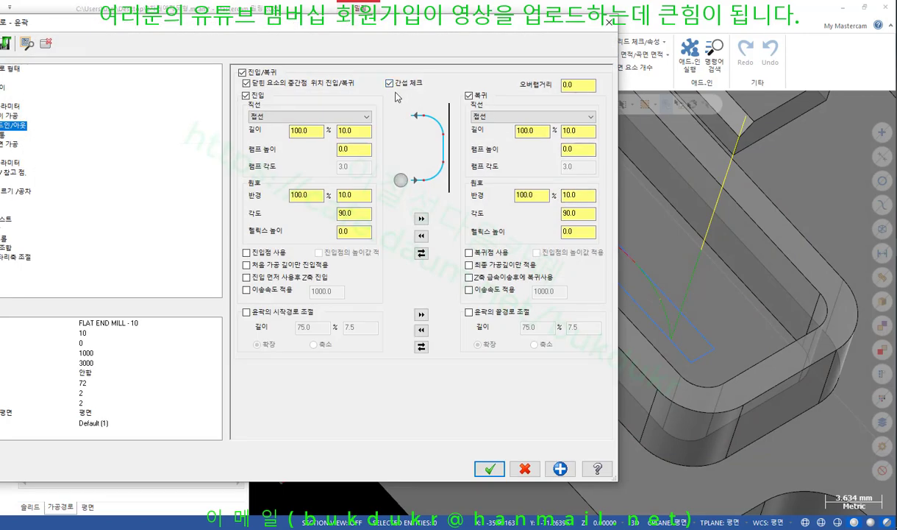
{"action": "left_click", "coordinate": [578, 85]}
{"action": "left_click", "coordinate": [362, 194]}
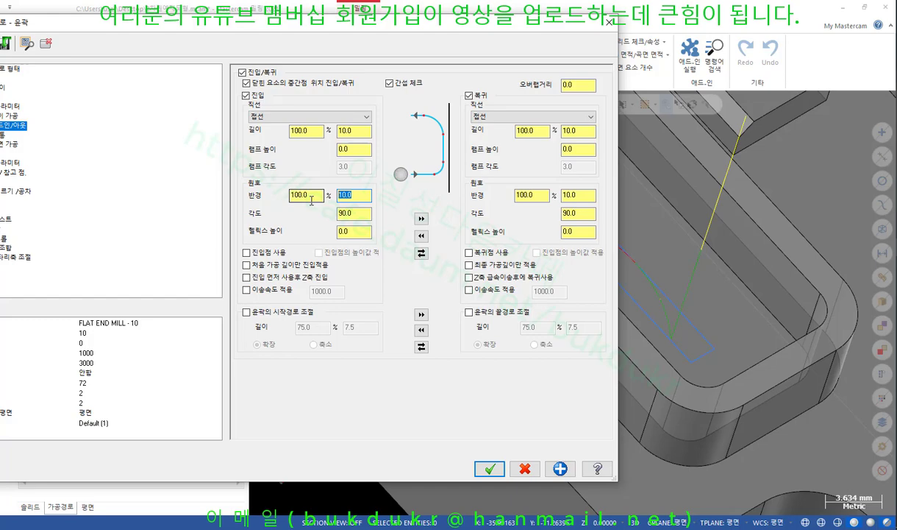
{"action": "left_click", "coordinate": [352, 131]}
{"action": "type", "text": "1"}
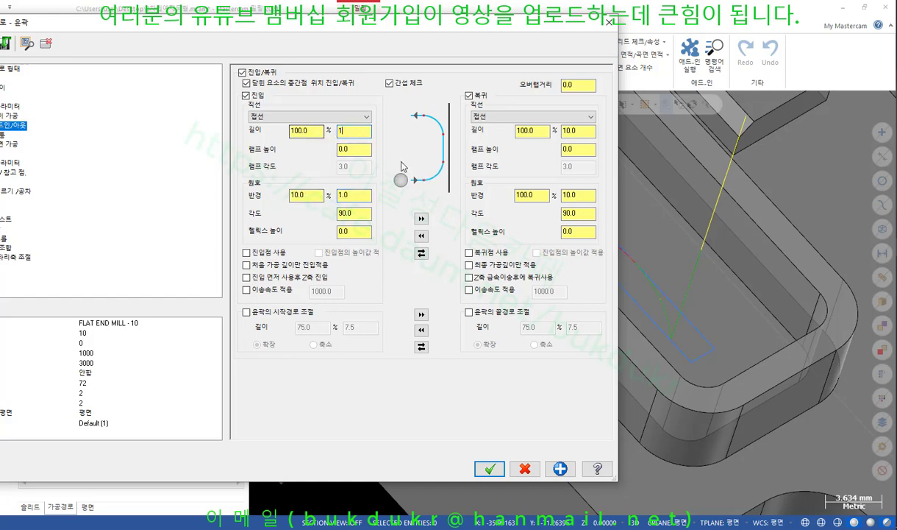
{"action": "left_click", "coordinate": [422, 220]}
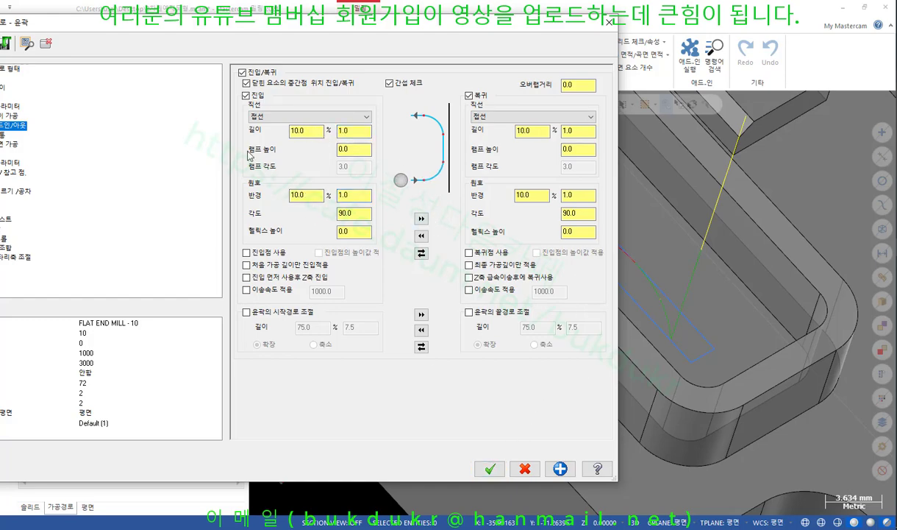
Preview the contour toolpath with the new lead sizes and circle the lead moves in the pocket, clearing the mark.
{"action": "left_click_drag", "start_coordinate": [256, 27], "coordinate": [529, 377]}
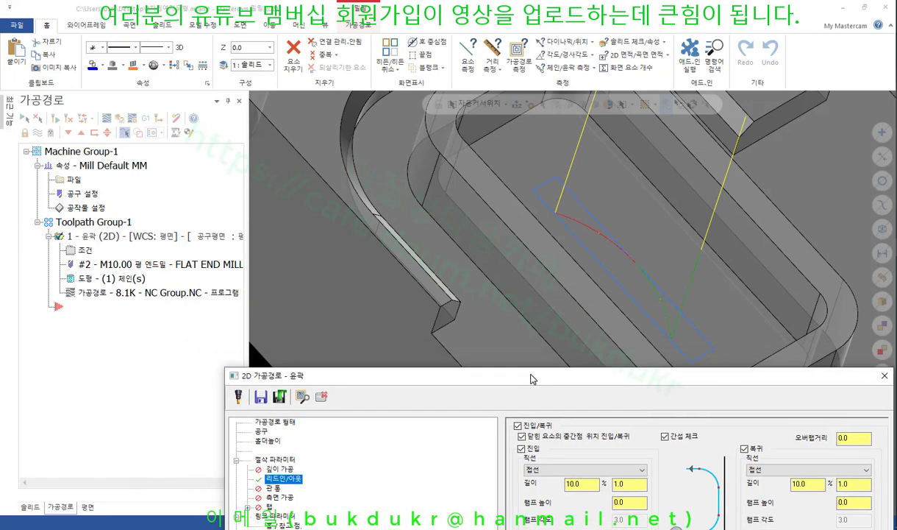
{"action": "left_click", "coordinate": [298, 395]}
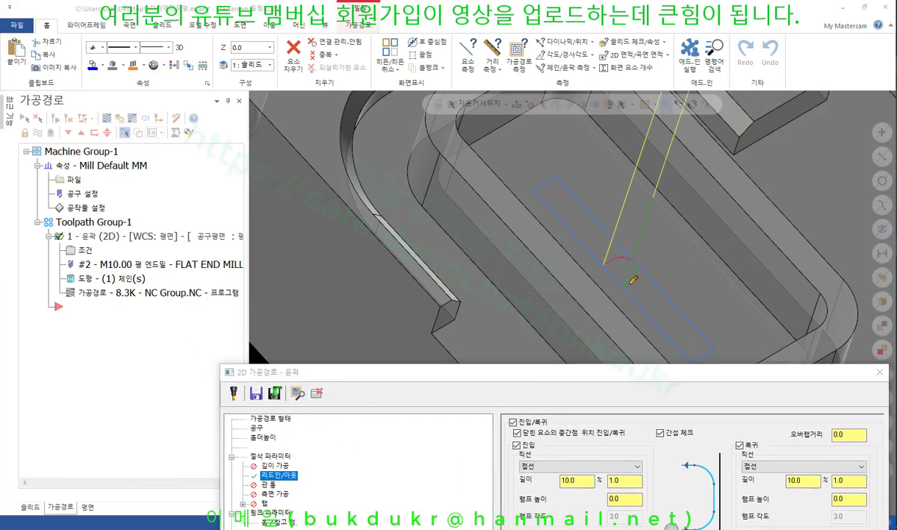
{"action": "mouse_move", "coordinate": [604, 293]}
{"action": "left_mouse_down"}
{"action": "mouse_move", "coordinate": [593, 240]}
{"action": "mouse_move", "coordinate": [629, 281]}
{"action": "mouse_move", "coordinate": [611, 303]}
{"action": "left_mouse_up"}
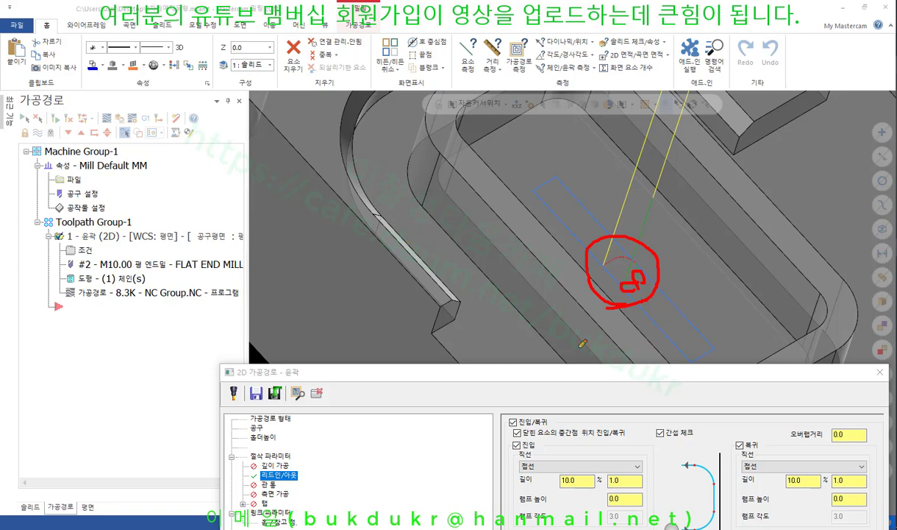
{"action": "right_click", "coordinate": [582, 344]}
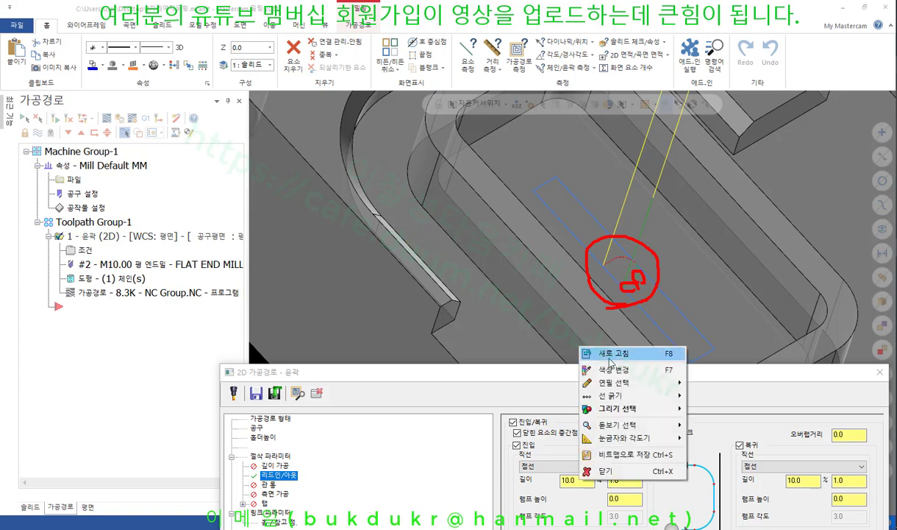
{"action": "left_click", "coordinate": [603, 456]}
Examine the previewed lead-in and lead-out moves up close in the unobstructed graphics view.
{"action": "left_click", "coordinate": [298, 392]}
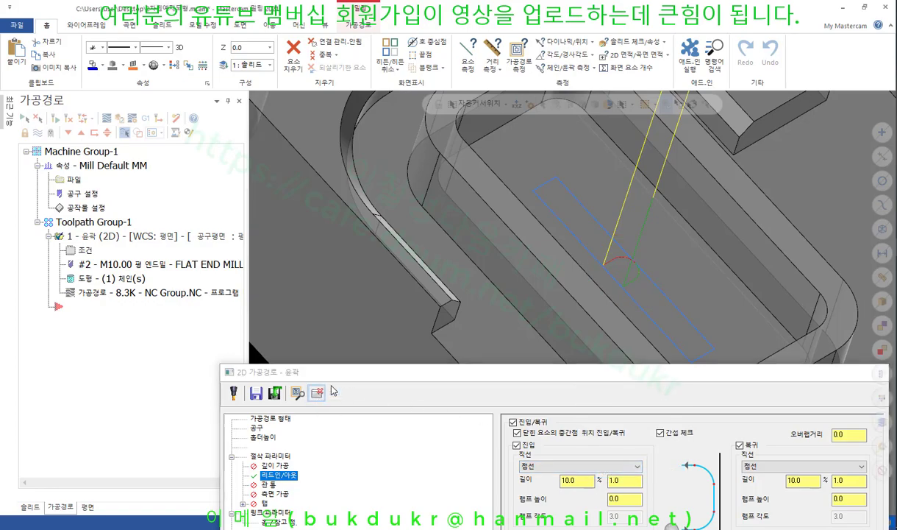
{"action": "scroll", "coordinate": [680, 233], "scroll_direction": "up", "scroll_amount": 3}
{"action": "mouse_move", "coordinate": [641, 273]}
{"action": "middle_mouse_down"}
{"action": "mouse_move", "coordinate": [621, 257]}
{"action": "mouse_move", "coordinate": [728, 232]}
{"action": "mouse_move", "coordinate": [679, 293]}
{"action": "mouse_move", "coordinate": [665, 286]}
{"action": "mouse_move", "coordinate": [687, 271]}
{"action": "mouse_move", "coordinate": [691, 282]}
{"action": "mouse_move", "coordinate": [577, 317]}
{"action": "mouse_move", "coordinate": [726, 393]}
{"action": "mouse_move", "coordinate": [567, 380]}
{"action": "mouse_move", "coordinate": [572, 350]}
{"action": "middle_mouse_up"}
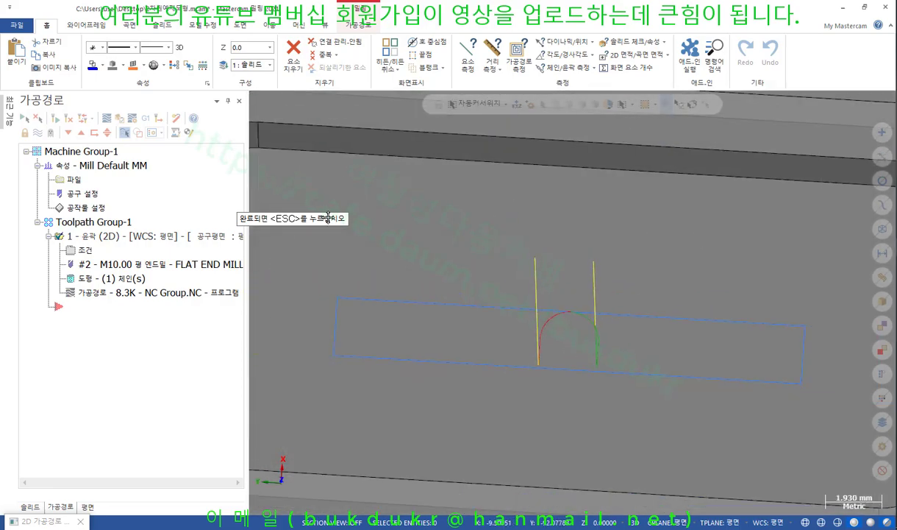
{"action": "key", "text": "Escape"}
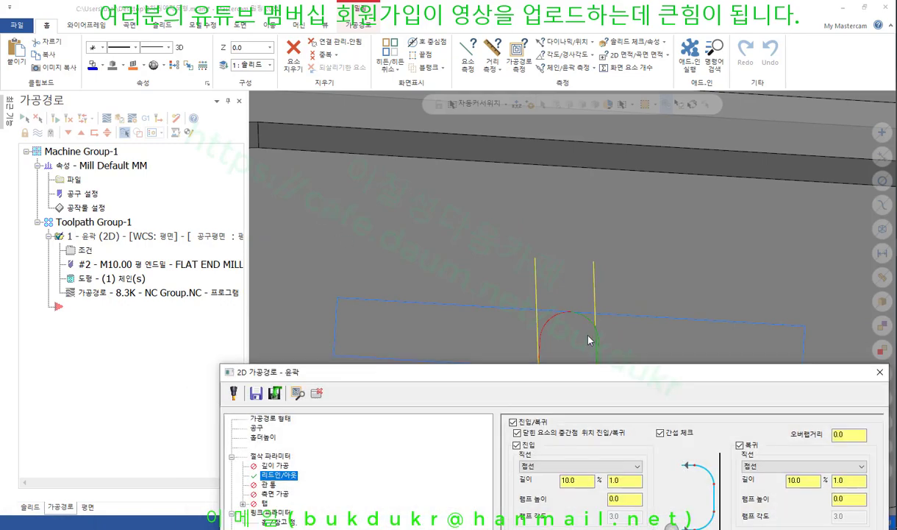
Trace the lead arcs and their contact point on the wall, circle the 오버랩거리 setting, and clear the markup.
{"action": "left_click_drag", "start_coordinate": [614, 380], "coordinate": [511, 390]}
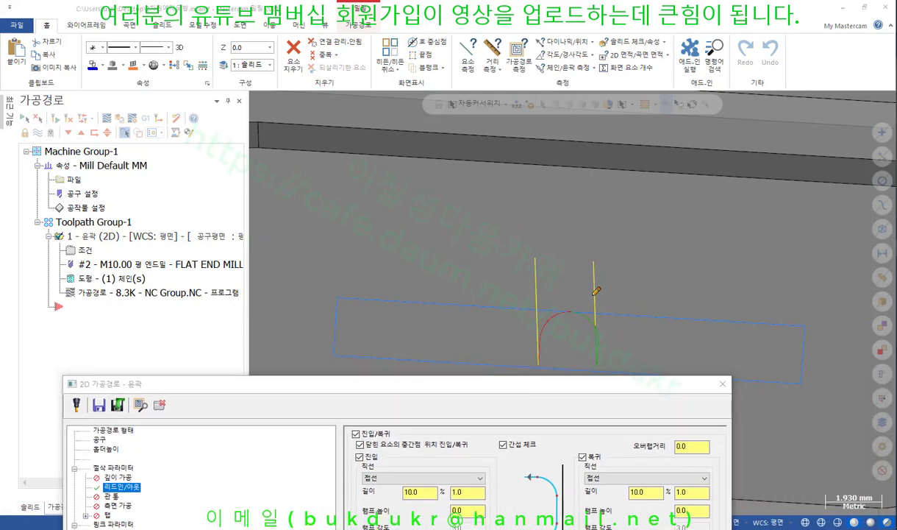
{"action": "mouse_move", "coordinate": [601, 338]}
{"action": "left_mouse_down"}
{"action": "mouse_move", "coordinate": [564, 311]}
{"action": "mouse_move", "coordinate": [367, 300]}
{"action": "left_mouse_up"}
{"action": "mouse_move", "coordinate": [603, 312]}
{"action": "left_mouse_down"}
{"action": "mouse_move", "coordinate": [559, 316]}
{"action": "mouse_move", "coordinate": [541, 361]}
{"action": "left_mouse_up"}
{"action": "mouse_move", "coordinate": [578, 297]}
{"action": "left_mouse_down"}
{"action": "mouse_move", "coordinate": [573, 326]}
{"action": "mouse_move", "coordinate": [577, 152]}
{"action": "left_mouse_up"}
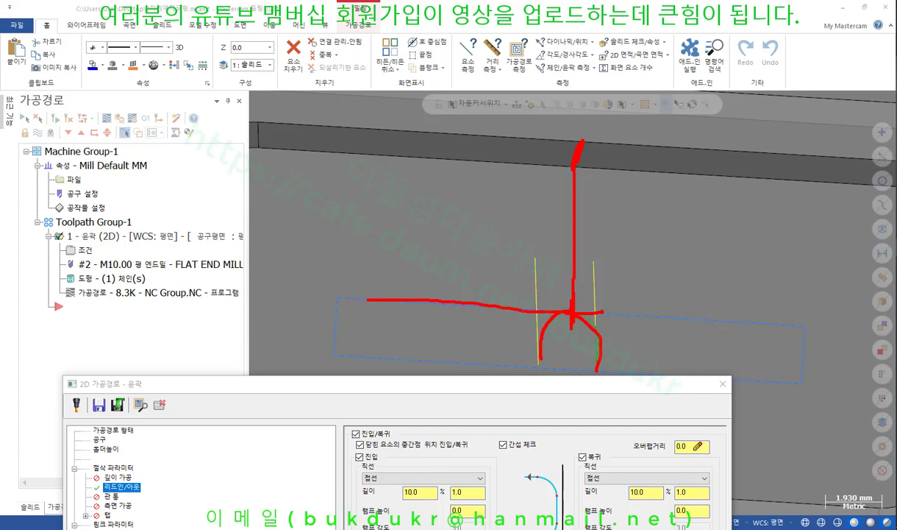
{"action": "mouse_move", "coordinate": [683, 465]}
{"action": "left_mouse_down"}
{"action": "mouse_move", "coordinate": [617, 436]}
{"action": "mouse_move", "coordinate": [727, 434]}
{"action": "mouse_move", "coordinate": [666, 466]}
{"action": "left_mouse_up"}
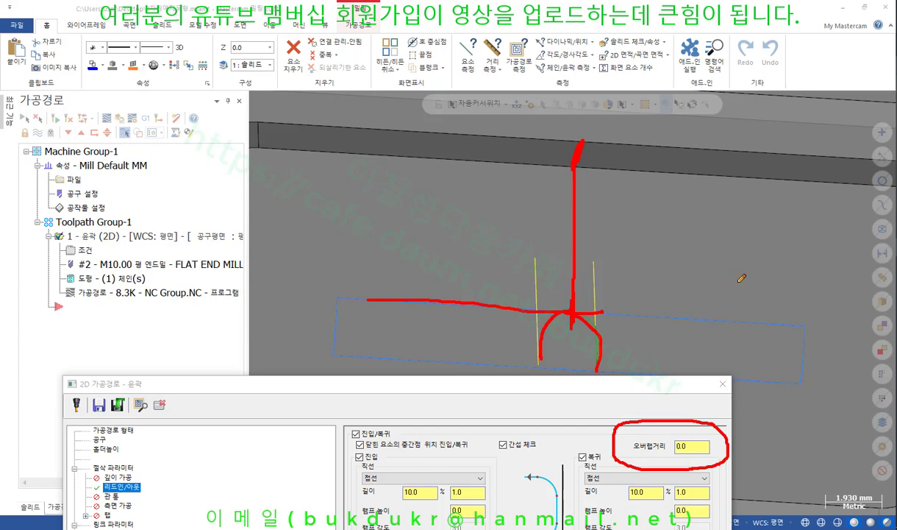
{"action": "right_click", "coordinate": [740, 282]}
{"action": "left_click", "coordinate": [765, 405]}
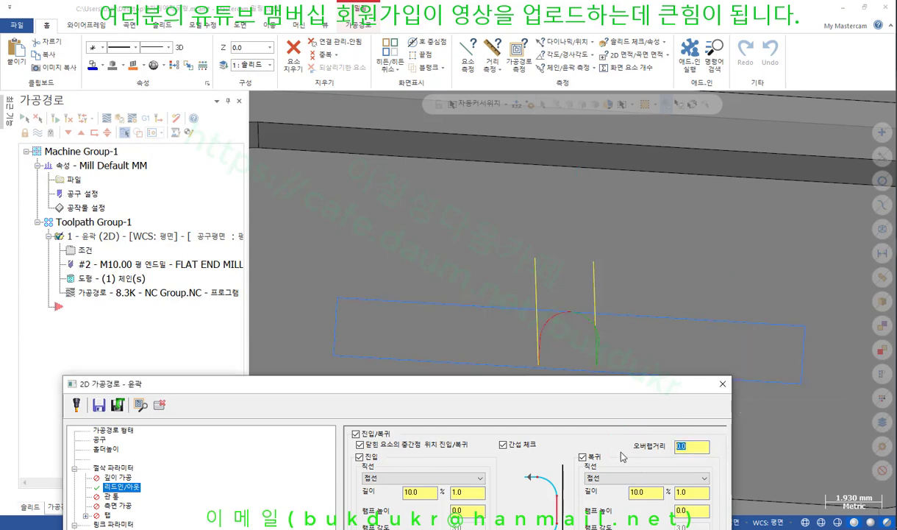
Set 오버랩거리 to 1.0 and refresh the toolpath preview.
{"action": "type", "text": "1"}
{"action": "key", "text": "Return"}
{"action": "key", "text": "ctrl+2"}
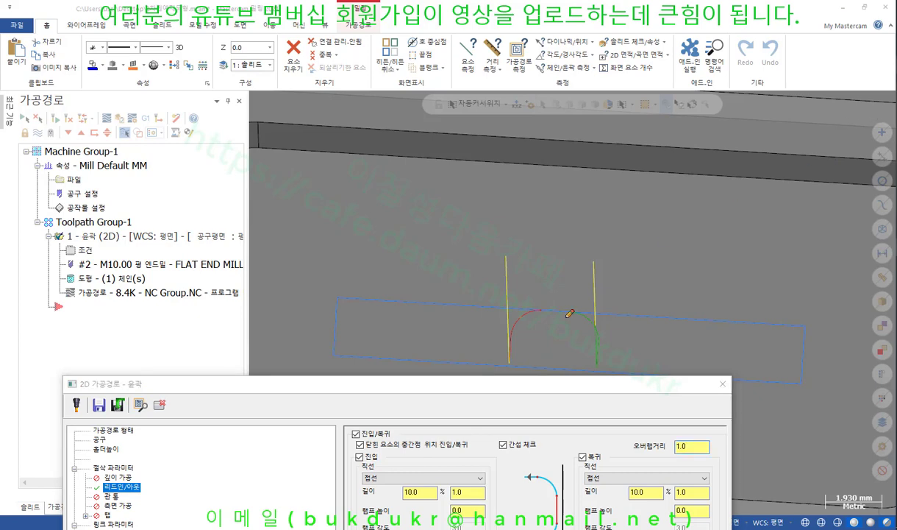
Label the contour's 시작 and 끝 points, mark the overlap gap between them, underline 오버랩거리, and clear the markup.
{"action": "mouse_move", "coordinate": [572, 302]}
{"action": "left_mouse_down"}
{"action": "mouse_move", "coordinate": [570, 324]}
{"action": "mouse_move", "coordinate": [541, 322]}
{"action": "left_mouse_up"}
{"action": "mouse_move", "coordinate": [572, 274]}
{"action": "left_mouse_down"}
{"action": "mouse_move", "coordinate": [571, 316]}
{"action": "mouse_move", "coordinate": [589, 298]}
{"action": "left_mouse_up"}
{"action": "left_click_drag", "start_coordinate": [562, 229], "coordinate": [550, 257]}
{"action": "left_click_drag", "start_coordinate": [557, 244], "coordinate": [564, 253]}
{"action": "mouse_move", "coordinate": [581, 215]}
{"action": "left_mouse_down"}
{"action": "mouse_move", "coordinate": [581, 262]}
{"action": "mouse_move", "coordinate": [613, 254]}
{"action": "left_mouse_up"}
{"action": "mouse_move", "coordinate": [617, 218]}
{"action": "left_mouse_down"}
{"action": "mouse_move", "coordinate": [627, 234]}
{"action": "mouse_move", "coordinate": [617, 258]}
{"action": "left_mouse_up"}
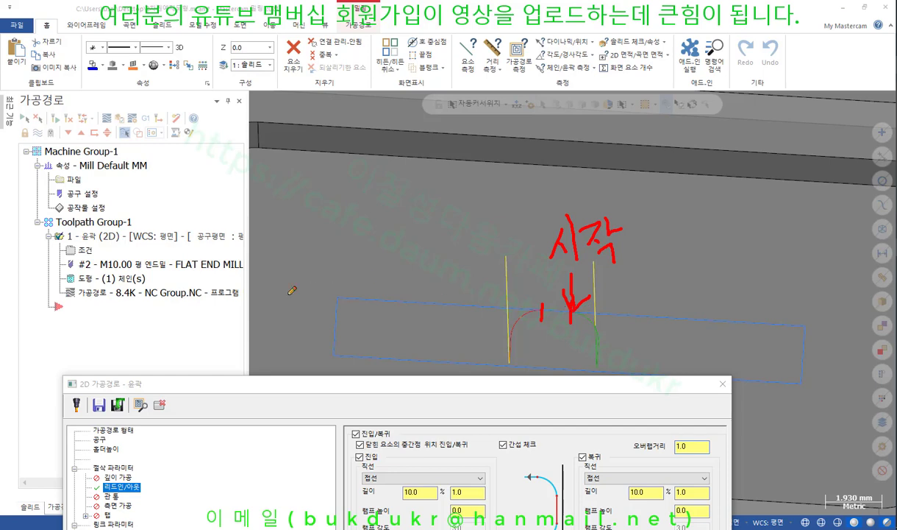
{"action": "mouse_move", "coordinate": [542, 315]}
{"action": "left_mouse_down"}
{"action": "mouse_move", "coordinate": [442, 212]}
{"action": "mouse_move", "coordinate": [423, 213]}
{"action": "mouse_move", "coordinate": [450, 227]}
{"action": "left_mouse_up"}
{"action": "mouse_move", "coordinate": [450, 205]}
{"action": "left_mouse_down"}
{"action": "mouse_move", "coordinate": [468, 226]}
{"action": "mouse_move", "coordinate": [456, 234]}
{"action": "mouse_move", "coordinate": [466, 252]}
{"action": "left_mouse_up"}
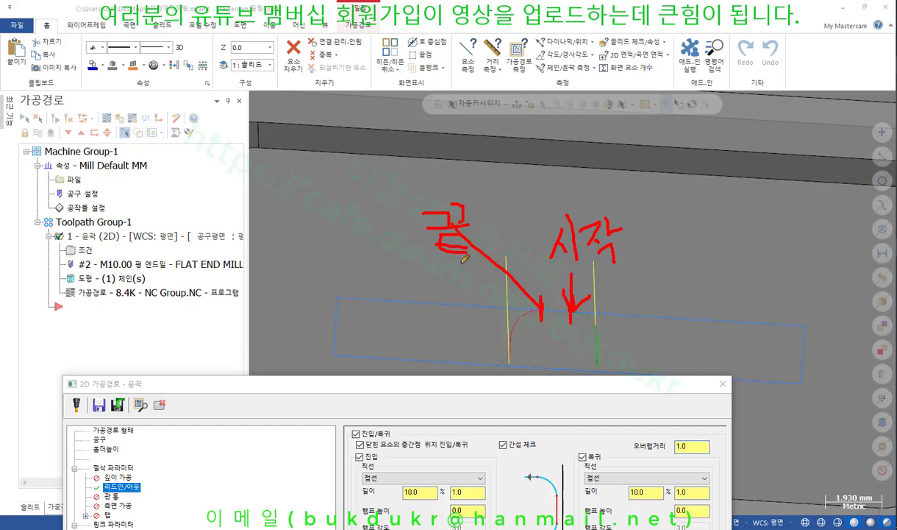
{"action": "mouse_move", "coordinate": [444, 247]}
{"action": "left_mouse_down"}
{"action": "mouse_move", "coordinate": [472, 193]}
{"action": "mouse_move", "coordinate": [441, 249]}
{"action": "left_mouse_up"}
{"action": "mouse_move", "coordinate": [576, 253]}
{"action": "left_mouse_down"}
{"action": "mouse_move", "coordinate": [543, 215]}
{"action": "mouse_move", "coordinate": [577, 254]}
{"action": "left_mouse_up"}
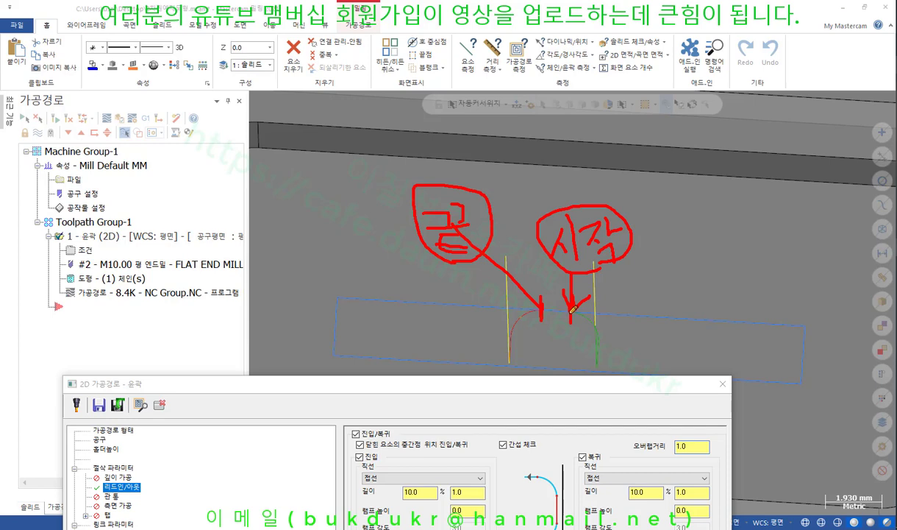
{"action": "mouse_move", "coordinate": [573, 314]}
{"action": "left_mouse_down"}
{"action": "mouse_move", "coordinate": [567, 343]}
{"action": "mouse_move", "coordinate": [538, 350]}
{"action": "mouse_move", "coordinate": [570, 339]}
{"action": "mouse_move", "coordinate": [545, 350]}
{"action": "left_mouse_up"}
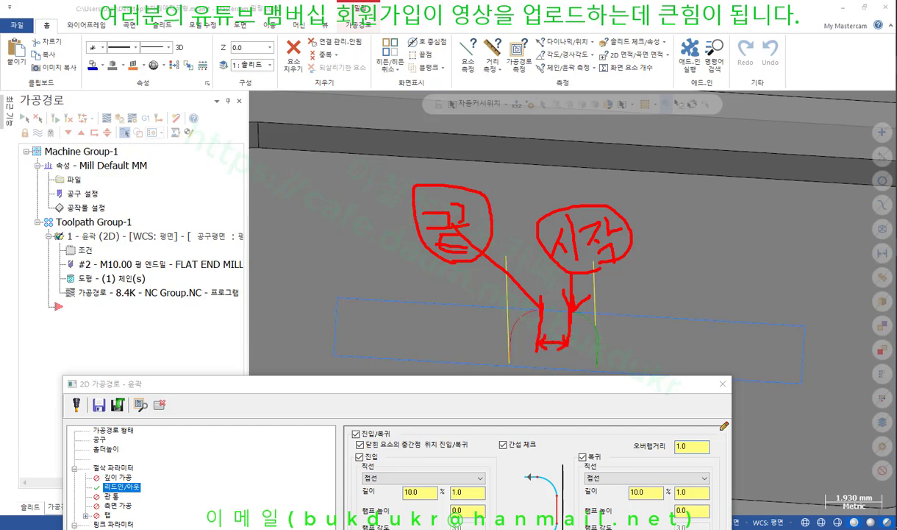
{"action": "left_click_drag", "start_coordinate": [637, 454], "coordinate": [711, 455]}
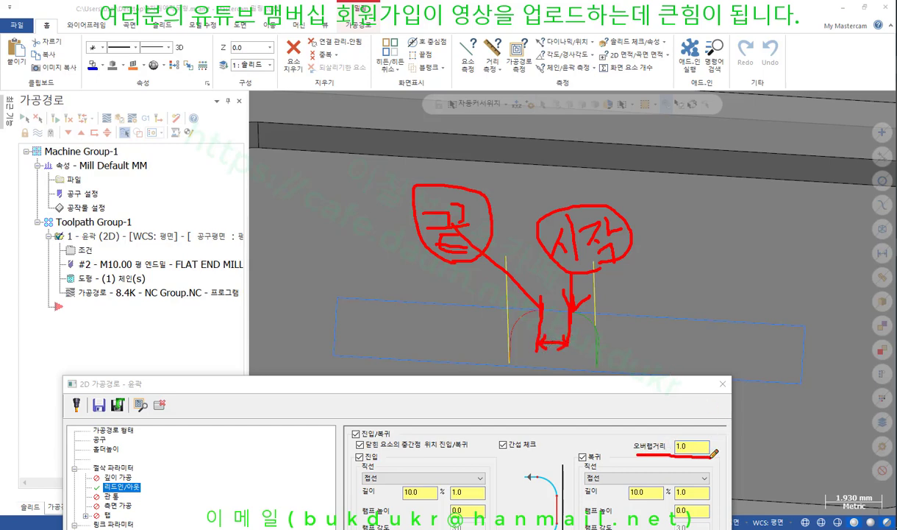
{"action": "right_click", "coordinate": [751, 266]}
{"action": "left_click", "coordinate": [765, 391]}
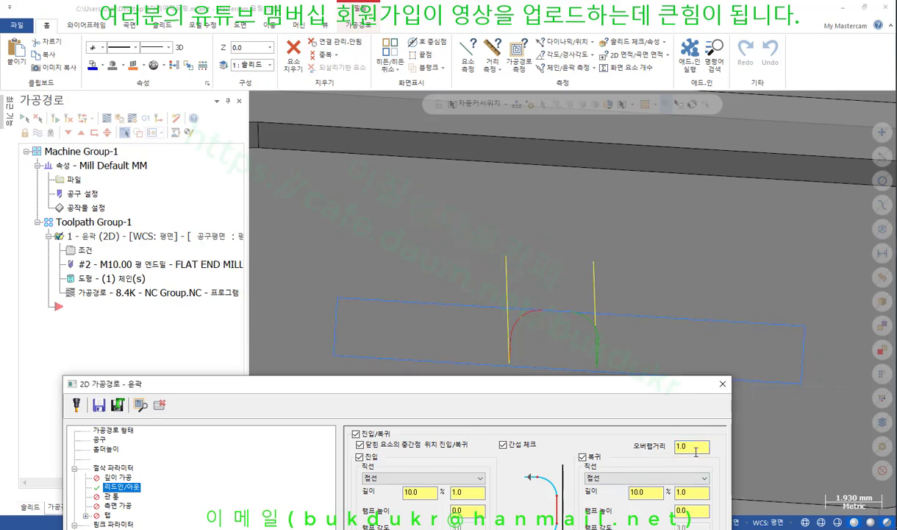
Reset 오버랩거리 to 0.0, refresh the preview, and briefly mark the point where the lead arcs meet.
{"action": "left_click", "coordinate": [664, 430]}
{"action": "type", "text": "0"}
{"action": "key", "text": "Return"}
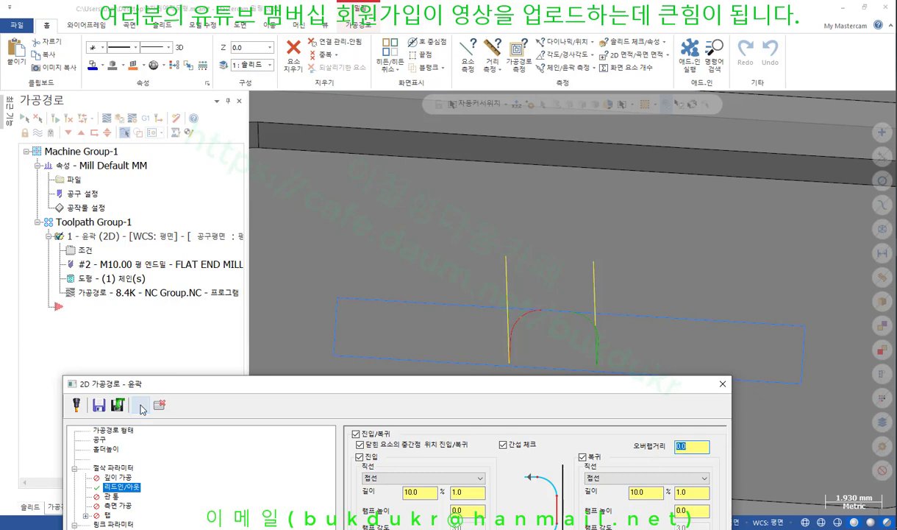
{"action": "left_click", "coordinate": [140, 406]}
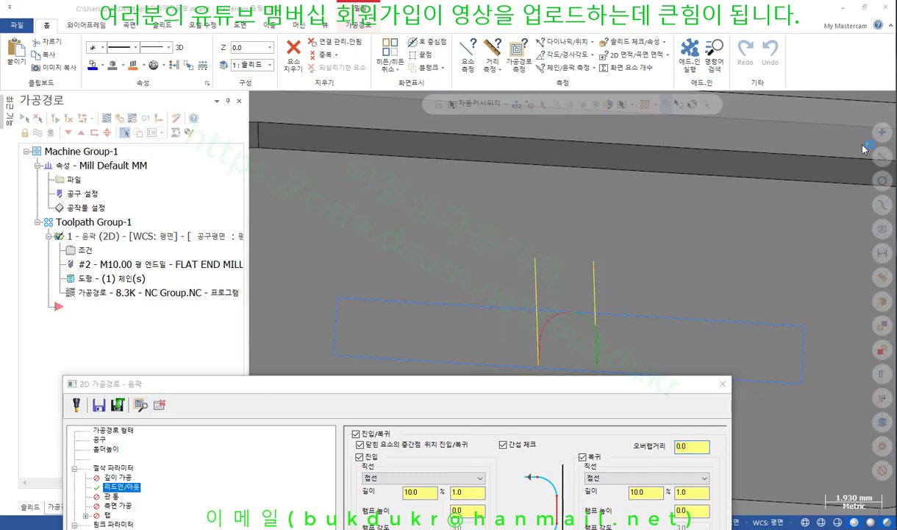
{"action": "left_click_drag", "start_coordinate": [573, 308], "coordinate": [574, 311]}
{"action": "right_click", "coordinate": [656, 230]}
{"action": "left_click", "coordinate": [699, 356]}
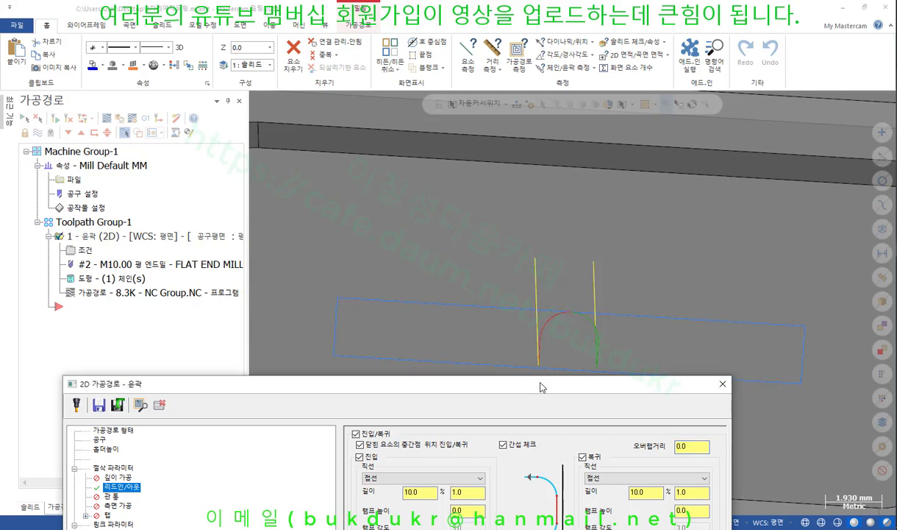
Turn the 진입 and 복귀 options off and back on in the lead-in/lead-out settings.
{"action": "left_click_drag", "start_coordinate": [540, 386], "coordinate": [298, 57]}
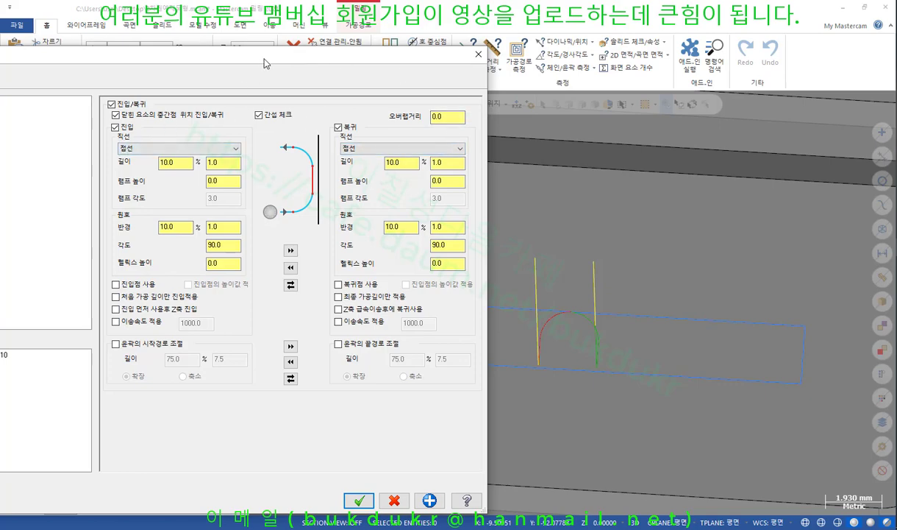
{"action": "left_click_drag", "start_coordinate": [266, 60], "coordinate": [231, 79]}
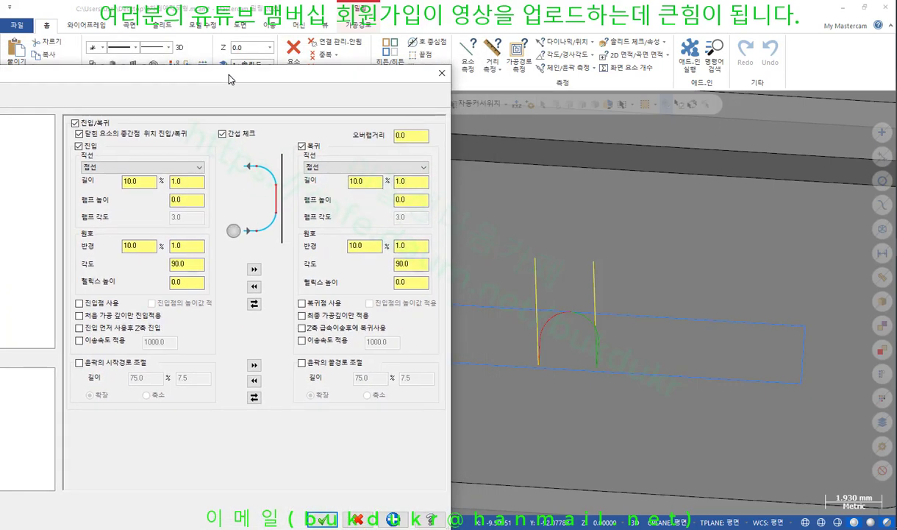
{"action": "left_click", "coordinate": [78, 145]}
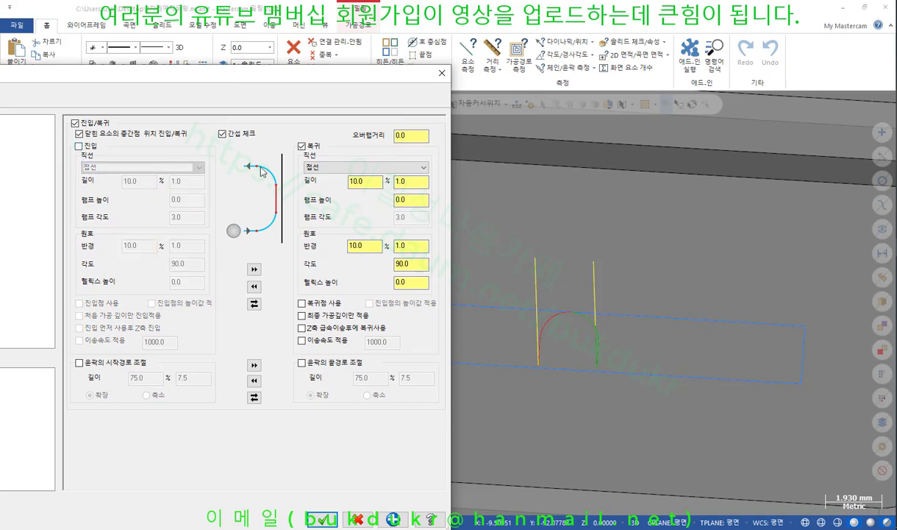
{"action": "left_click", "coordinate": [302, 145]}
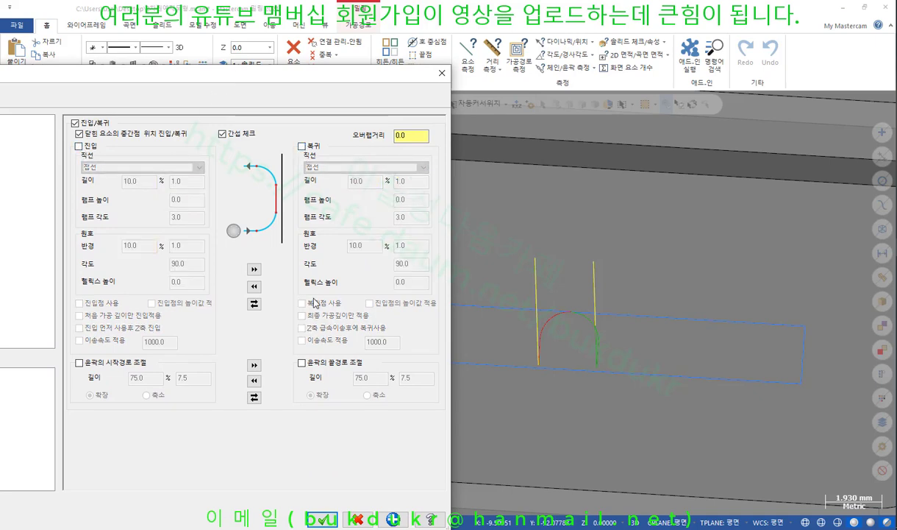
{"action": "left_click", "coordinate": [78, 147]}
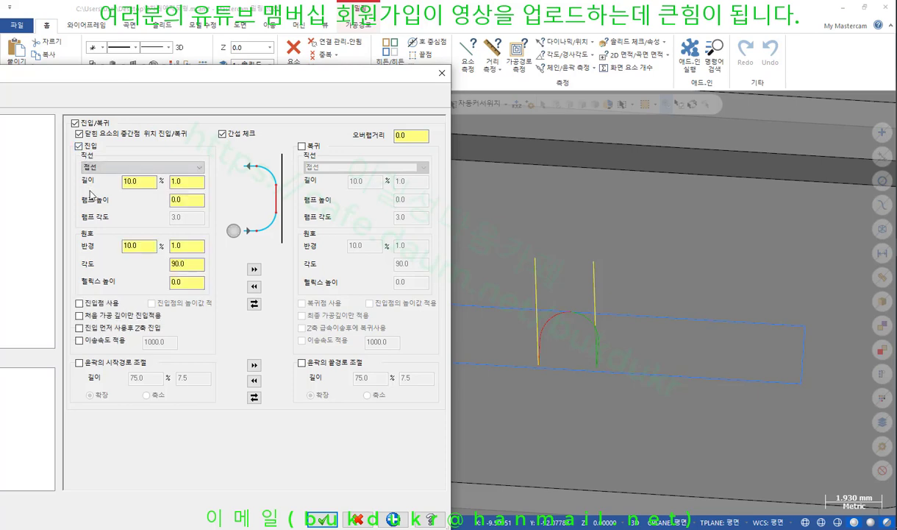
{"action": "left_click", "coordinate": [302, 147]}
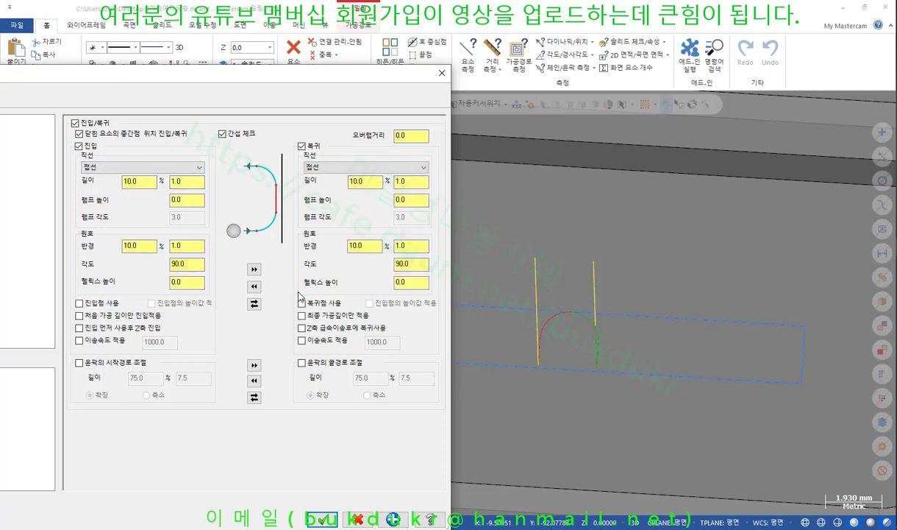
Mark the lead-in's straight segment as 거리, link it to the 진입 길이 percentage and value, and clear the markup.
{"action": "left_click", "coordinate": [188, 182]}
{"action": "double_click", "coordinate": [190, 181]}
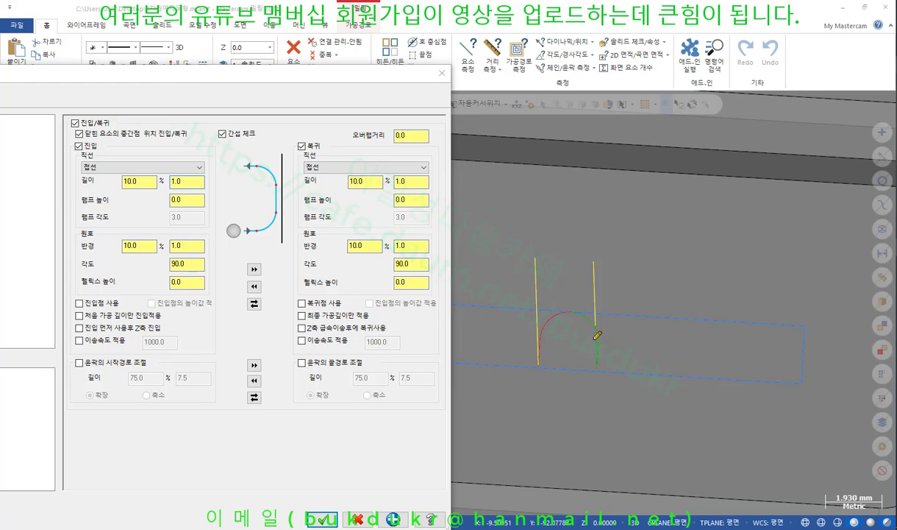
{"action": "left_click_drag", "start_coordinate": [593, 339], "coordinate": [626, 342]}
{"action": "left_click_drag", "start_coordinate": [588, 371], "coordinate": [634, 371]}
{"action": "mouse_move", "coordinate": [598, 339]}
{"action": "left_mouse_down"}
{"action": "mouse_move", "coordinate": [586, 317]}
{"action": "mouse_move", "coordinate": [569, 309]}
{"action": "left_mouse_up"}
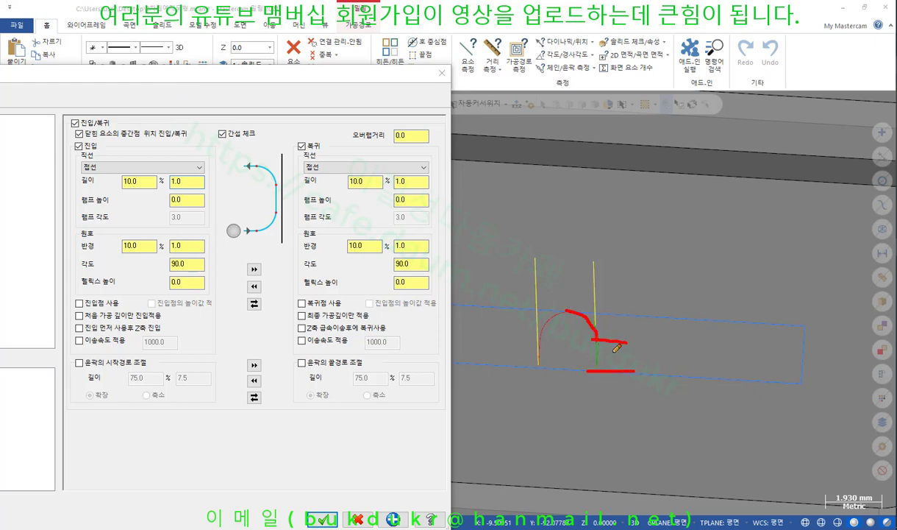
{"action": "left_click_drag", "start_coordinate": [599, 338], "coordinate": [595, 370]}
{"action": "mouse_move", "coordinate": [648, 341]}
{"action": "left_mouse_down"}
{"action": "mouse_move", "coordinate": [657, 361]}
{"action": "mouse_move", "coordinate": [683, 353]}
{"action": "left_mouse_up"}
{"action": "left_click_drag", "start_coordinate": [682, 336], "coordinate": [682, 378]}
{"action": "left_click_drag", "start_coordinate": [691, 351], "coordinate": [718, 396]}
{"action": "mouse_move", "coordinate": [707, 371]}
{"action": "left_mouse_down"}
{"action": "mouse_move", "coordinate": [749, 283]}
{"action": "mouse_move", "coordinate": [287, 182]}
{"action": "mouse_move", "coordinate": [204, 189]}
{"action": "left_mouse_up"}
{"action": "mouse_move", "coordinate": [139, 195]}
{"action": "left_mouse_down"}
{"action": "mouse_move", "coordinate": [121, 190]}
{"action": "mouse_move", "coordinate": [115, 172]}
{"action": "mouse_move", "coordinate": [153, 173]}
{"action": "mouse_move", "coordinate": [160, 186]}
{"action": "mouse_move", "coordinate": [136, 191]}
{"action": "left_mouse_up"}
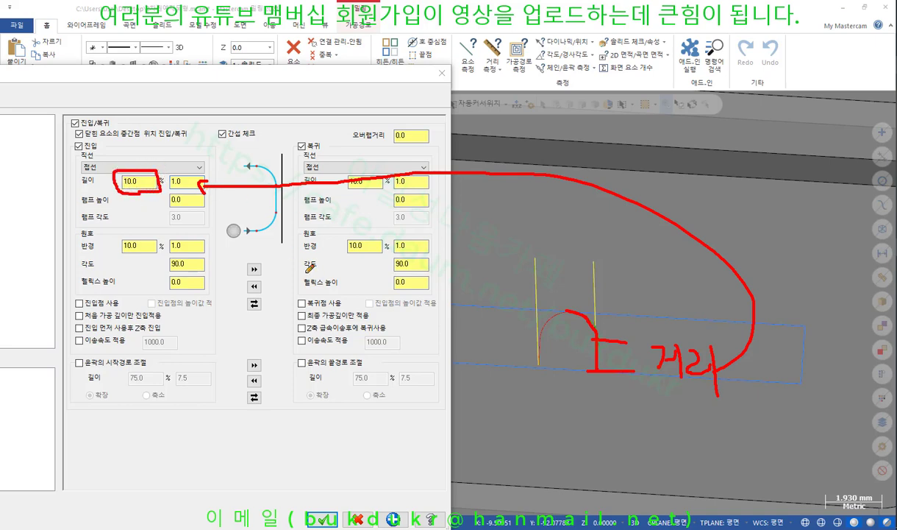
{"action": "mouse_move", "coordinate": [133, 114]}
{"action": "left_mouse_down"}
{"action": "mouse_move", "coordinate": [127, 145]}
{"action": "mouse_move", "coordinate": [164, 118]}
{"action": "mouse_move", "coordinate": [153, 112]}
{"action": "left_mouse_up"}
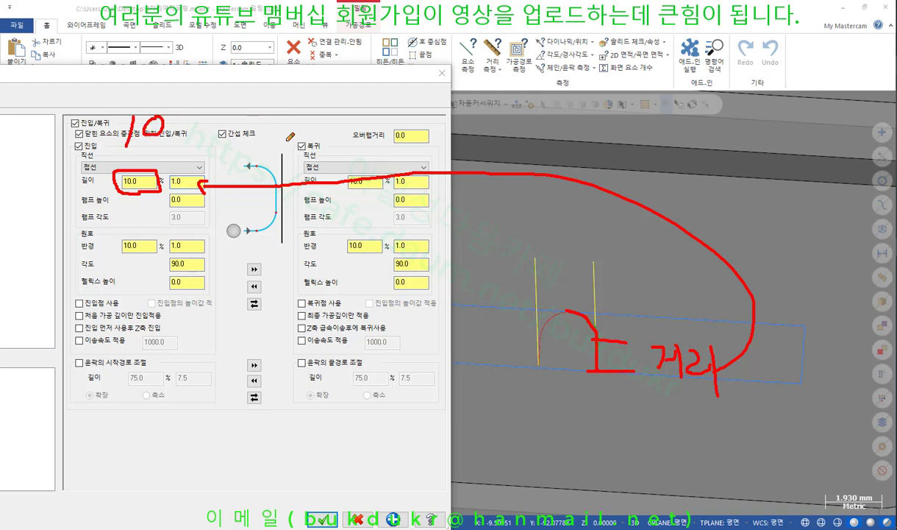
{"action": "left_click_drag", "start_coordinate": [122, 145], "coordinate": [168, 144]}
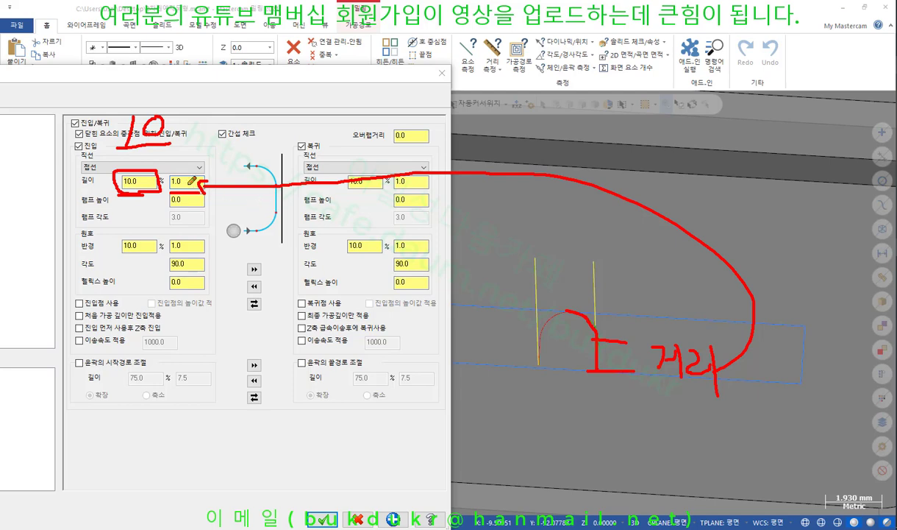
{"action": "mouse_move", "coordinate": [174, 190]}
{"action": "left_mouse_down"}
{"action": "mouse_move", "coordinate": [180, 171]}
{"action": "mouse_move", "coordinate": [201, 187]}
{"action": "left_mouse_up"}
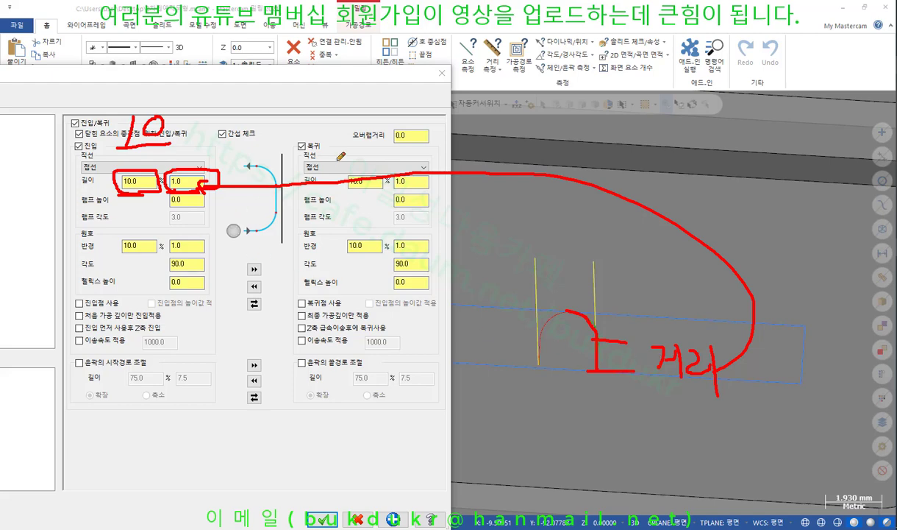
{"action": "right_click", "coordinate": [325, 150]}
{"action": "left_click", "coordinate": [371, 283]}
Set the 진입 line length to 0.5 and preview the contour toolpath.
{"action": "left_click_drag", "start_coordinate": [187, 183], "coordinate": [125, 185]}
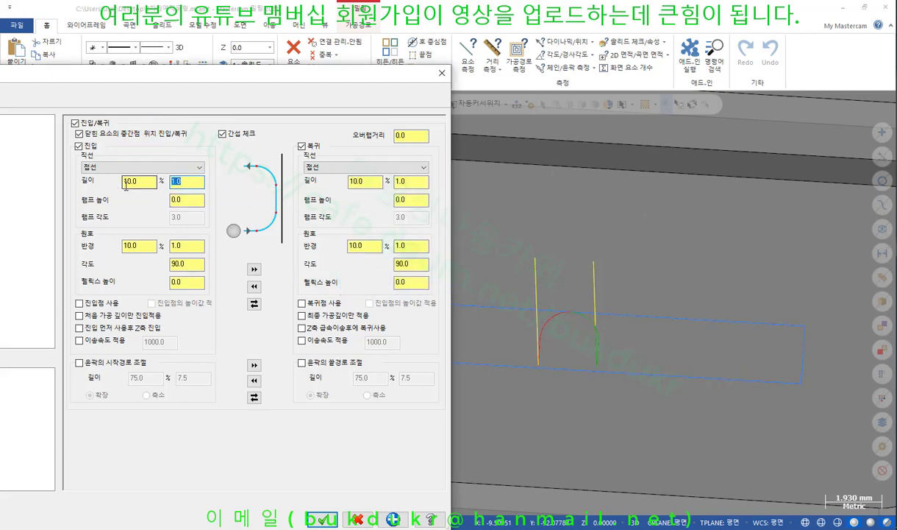
{"action": "type", "text": "0"}
{"action": "key", "text": "Return"}
{"action": "left_click_drag", "start_coordinate": [197, 84], "coordinate": [423, 390]}
{"action": "left_click_drag", "start_coordinate": [442, 418], "coordinate": [419, 396]}
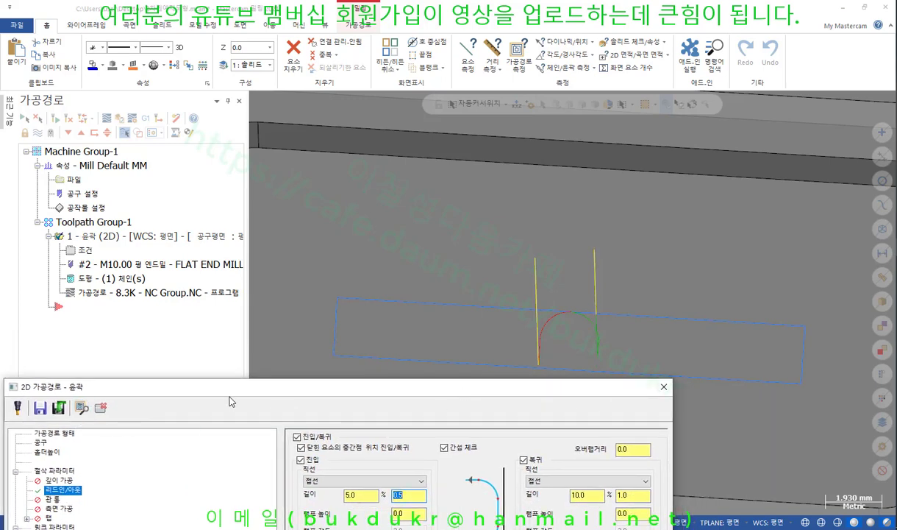
Hide the settings dialog, view the lead moves up close, and mark the lead-in's straight segment as 0.5.
{"action": "left_click", "coordinate": [101, 406]}
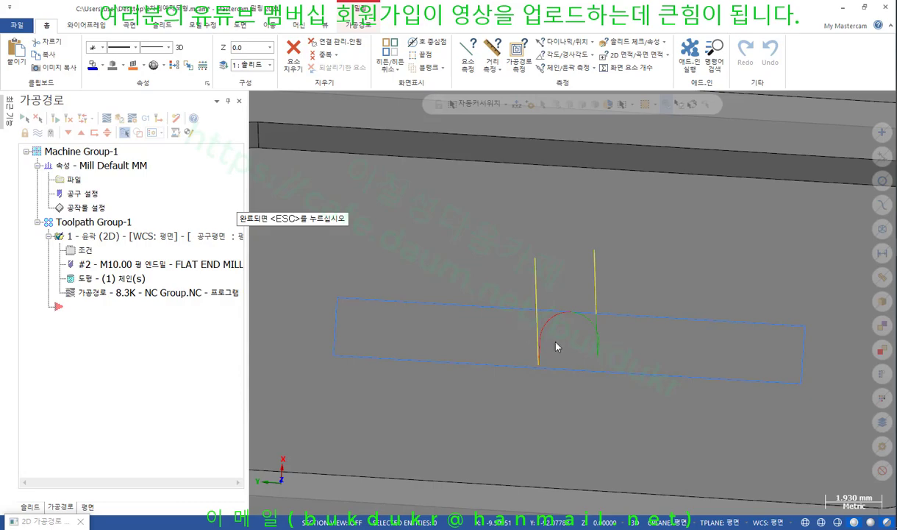
{"action": "scroll", "coordinate": [571, 343], "scroll_direction": "down", "scroll_amount": 3}
{"action": "mouse_move", "coordinate": [571, 352]}
{"action": "middle_mouse_down"}
{"action": "mouse_move", "coordinate": [524, 297]}
{"action": "mouse_move", "coordinate": [465, 345]}
{"action": "mouse_move", "coordinate": [482, 324]}
{"action": "middle_mouse_up"}
{"action": "scroll", "coordinate": [570, 349], "scroll_direction": "up", "scroll_amount": 5}
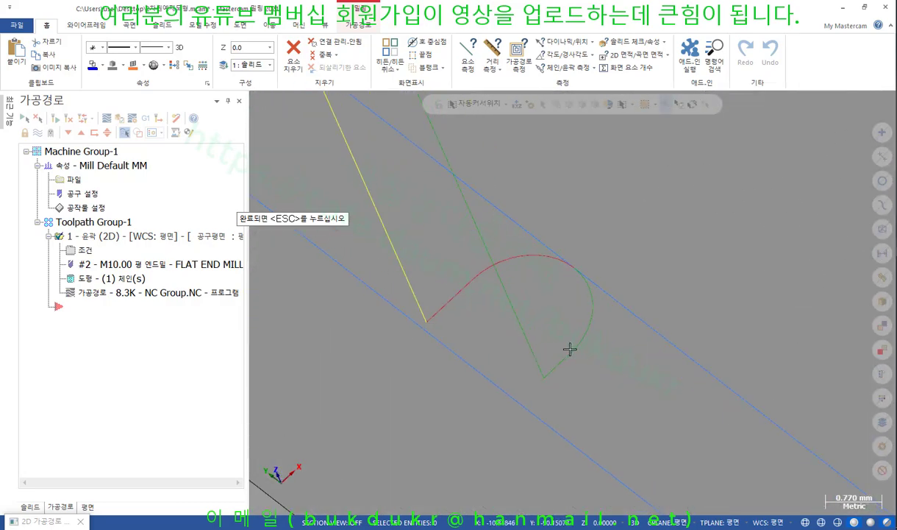
{"action": "scroll", "coordinate": [573, 349], "scroll_direction": "up", "scroll_amount": 1}
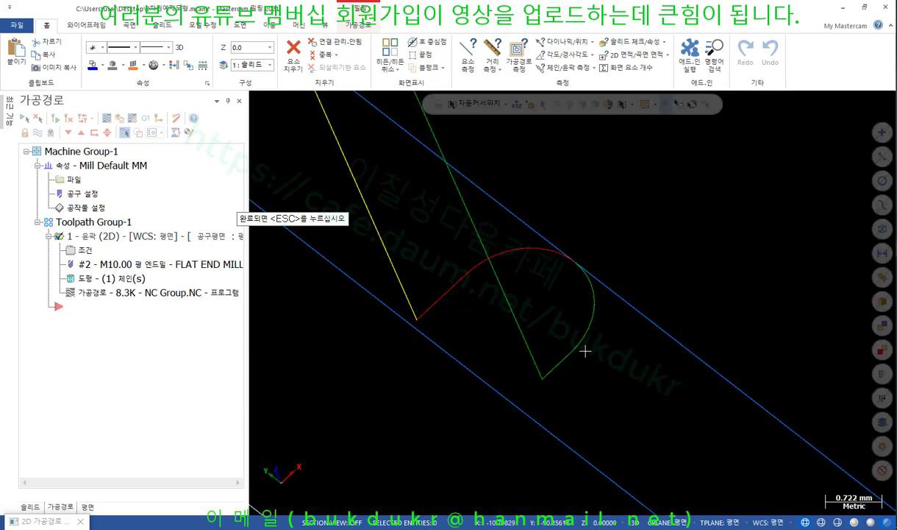
{"action": "middle_click_drag", "start_coordinate": [584, 351], "coordinate": [590, 351]}
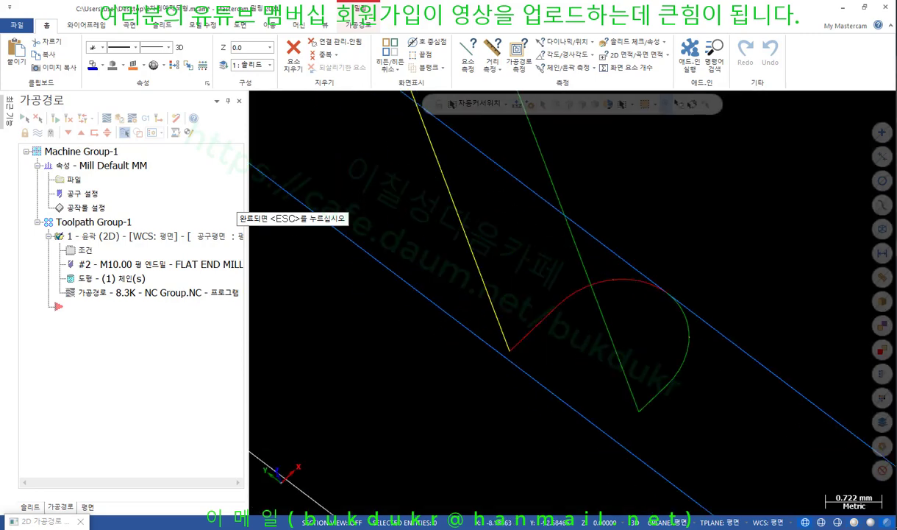
{"action": "left_click_drag", "start_coordinate": [639, 410], "coordinate": [669, 427]}
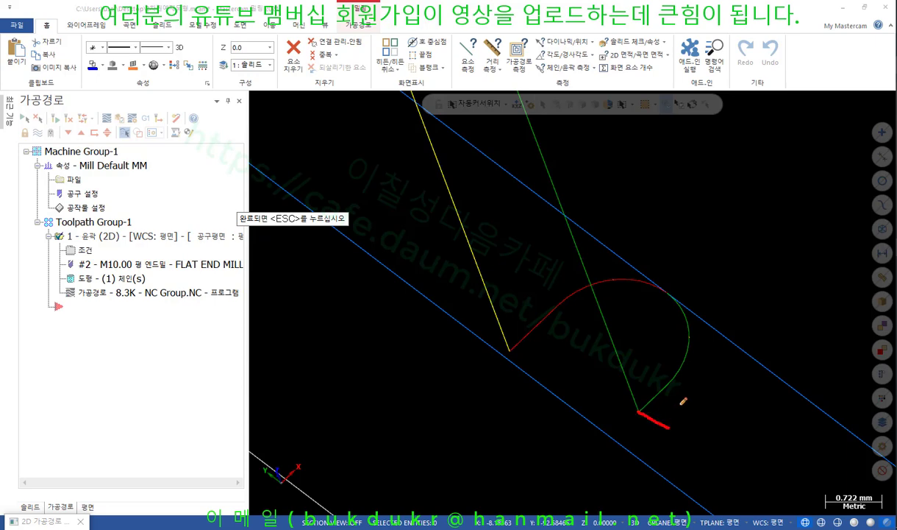
{"action": "mouse_move", "coordinate": [671, 381]}
{"action": "left_mouse_down"}
{"action": "mouse_move", "coordinate": [689, 395]}
{"action": "mouse_move", "coordinate": [701, 442]}
{"action": "left_mouse_up"}
{"action": "mouse_move", "coordinate": [709, 424]}
{"action": "left_mouse_down"}
{"action": "mouse_move", "coordinate": [719, 450]}
{"action": "mouse_move", "coordinate": [725, 422]}
{"action": "left_mouse_up"}
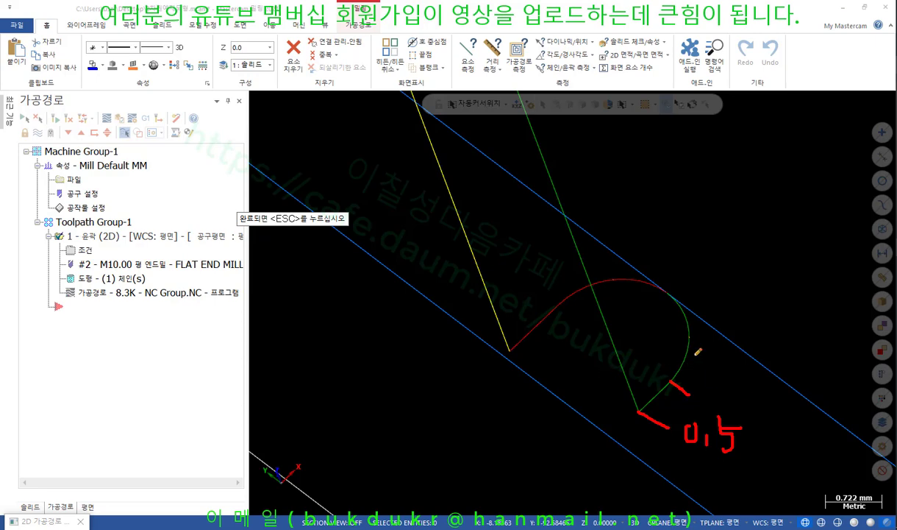
Label the lead-out's straight segment 1 and the lead arcs' radius R 1, and clear all the markup.
{"action": "left_click_drag", "start_coordinate": [561, 297], "coordinate": [576, 309]}
{"action": "left_click_drag", "start_coordinate": [518, 293], "coordinate": [522, 305]}
{"action": "mouse_move", "coordinate": [630, 339]}
{"action": "left_mouse_down"}
{"action": "mouse_move", "coordinate": [688, 335]}
{"action": "mouse_move", "coordinate": [678, 345]}
{"action": "mouse_move", "coordinate": [653, 317]}
{"action": "mouse_move", "coordinate": [668, 325]}
{"action": "left_mouse_up"}
{"action": "left_click_drag", "start_coordinate": [718, 306], "coordinate": [723, 315]}
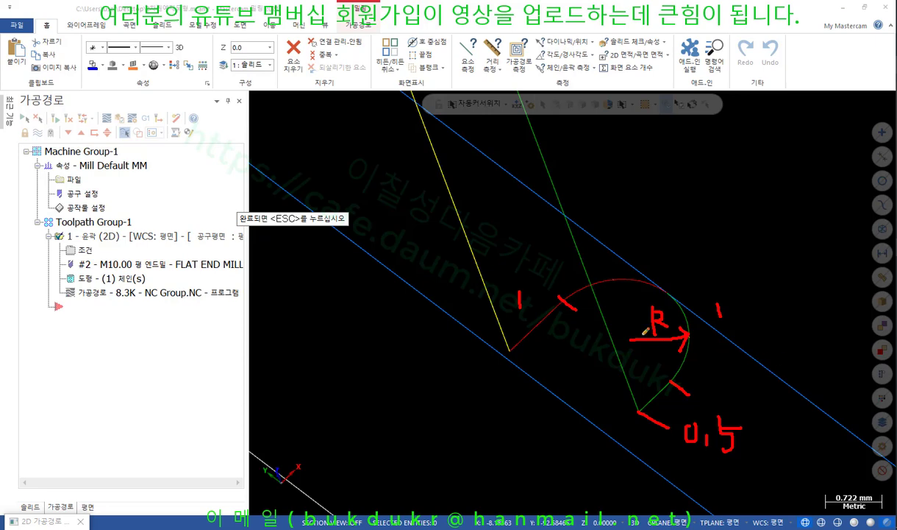
{"action": "mouse_move", "coordinate": [615, 321]}
{"action": "left_mouse_down"}
{"action": "mouse_move", "coordinate": [616, 277]}
{"action": "mouse_move", "coordinate": [628, 297]}
{"action": "left_mouse_up"}
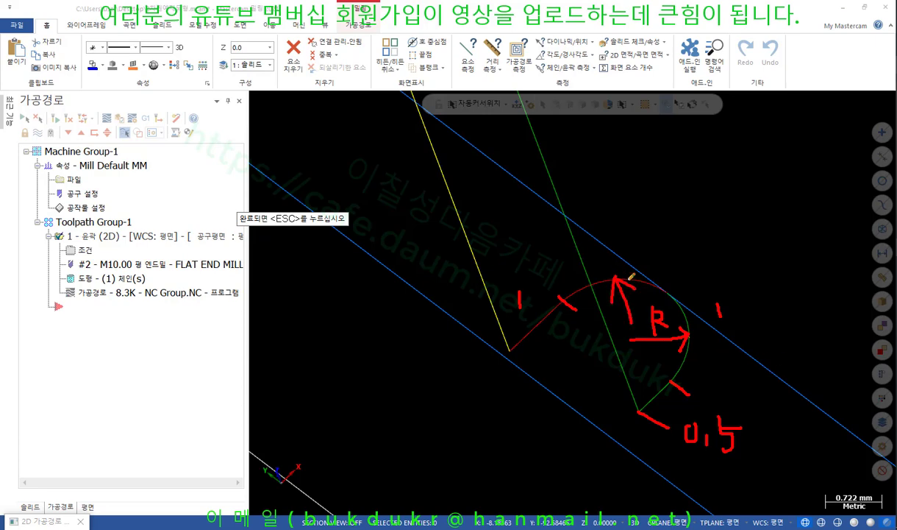
{"action": "right_click", "coordinate": [733, 232]}
{"action": "left_click", "coordinate": [751, 355]}
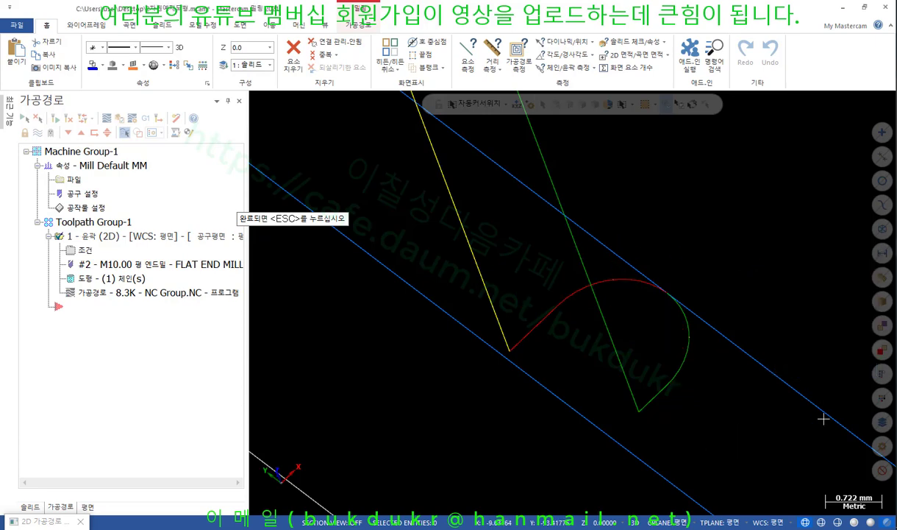
Swap the 진입 and 복귀 values in the lead-in/lead-out settings and refresh the toolpath preview.
{"action": "key", "text": "Escape"}
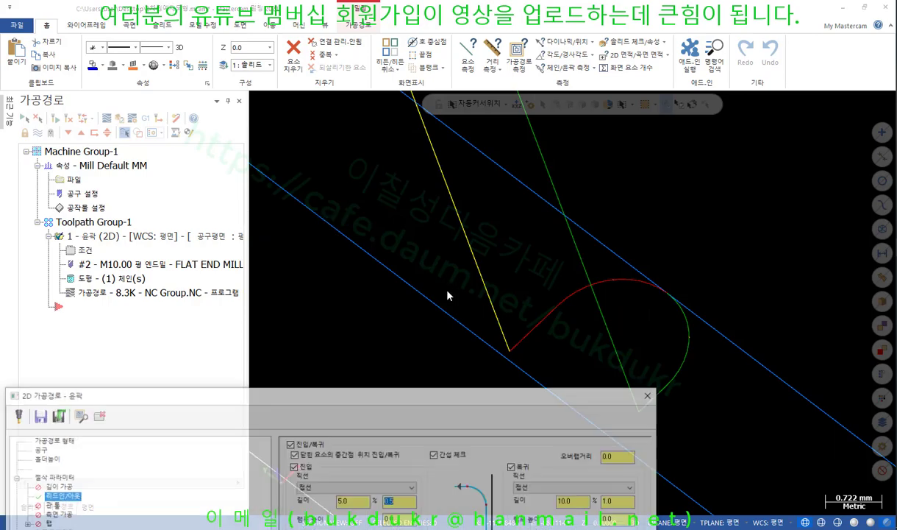
{"action": "left_click_drag", "start_coordinate": [248, 380], "coordinate": [264, 111]}
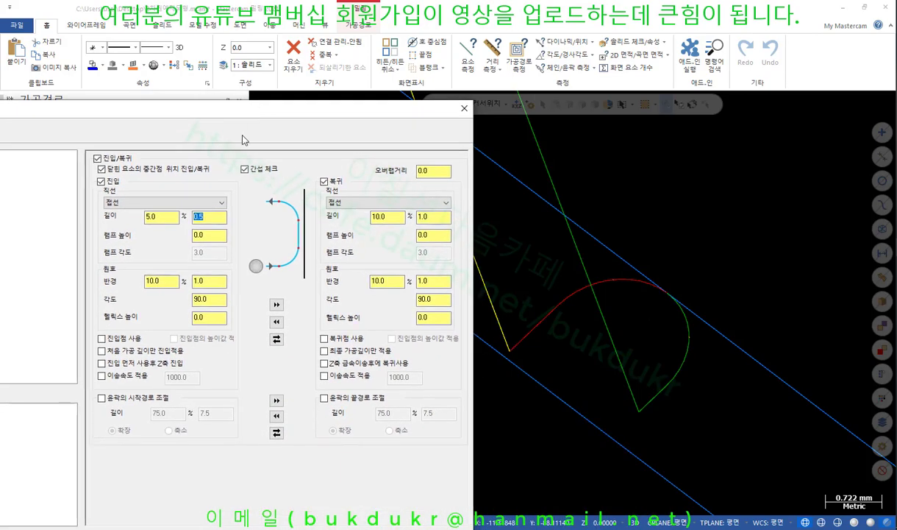
{"action": "left_click", "coordinate": [198, 218]}
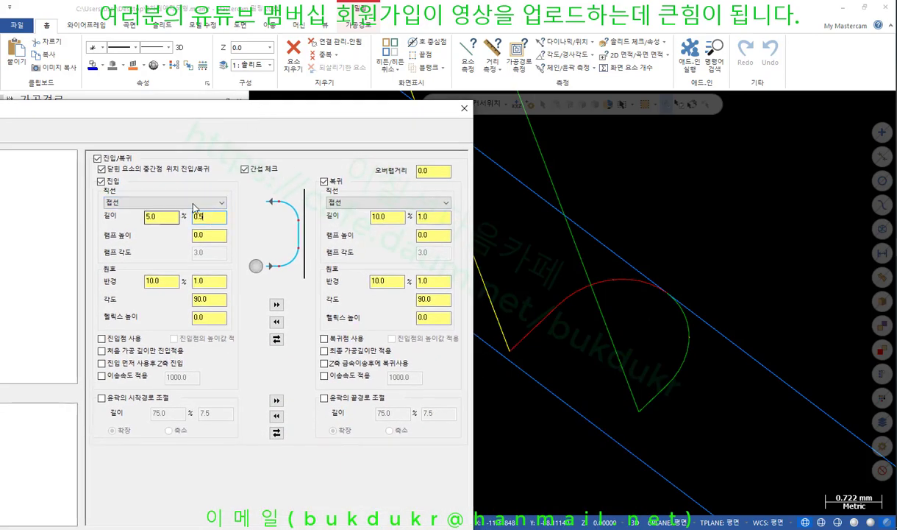
{"action": "left_click", "coordinate": [422, 215]}
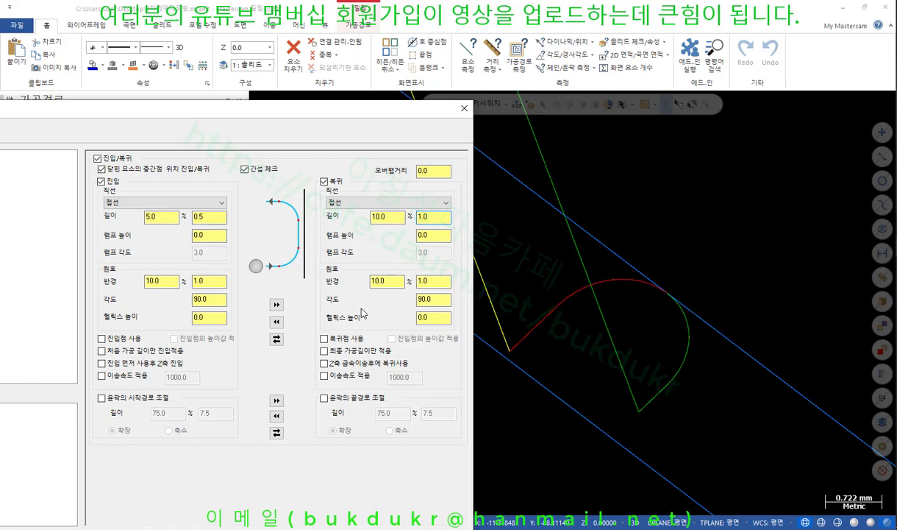
{"action": "left_click", "coordinate": [277, 339]}
{"action": "left_click_drag", "start_coordinate": [197, 116], "coordinate": [430, 437]}
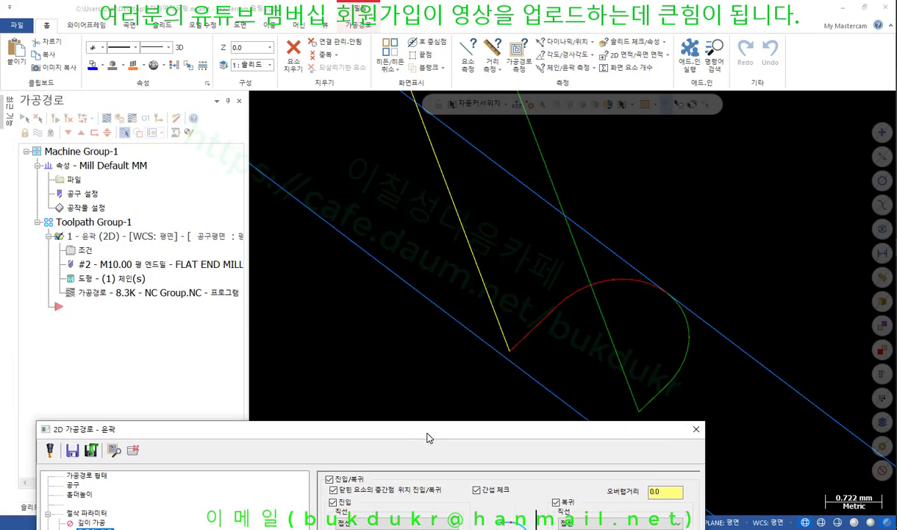
{"action": "left_click", "coordinate": [115, 455]}
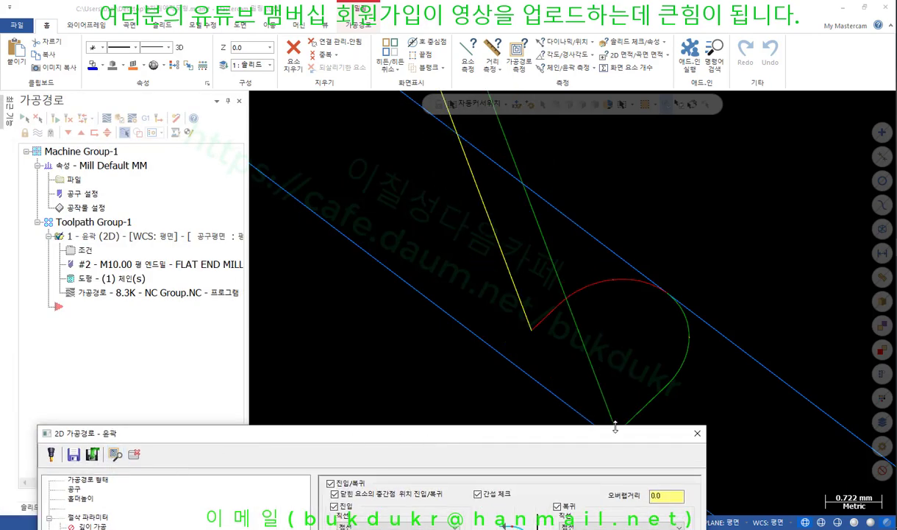
{"action": "left_click_drag", "start_coordinate": [615, 428], "coordinate": [625, 456]}
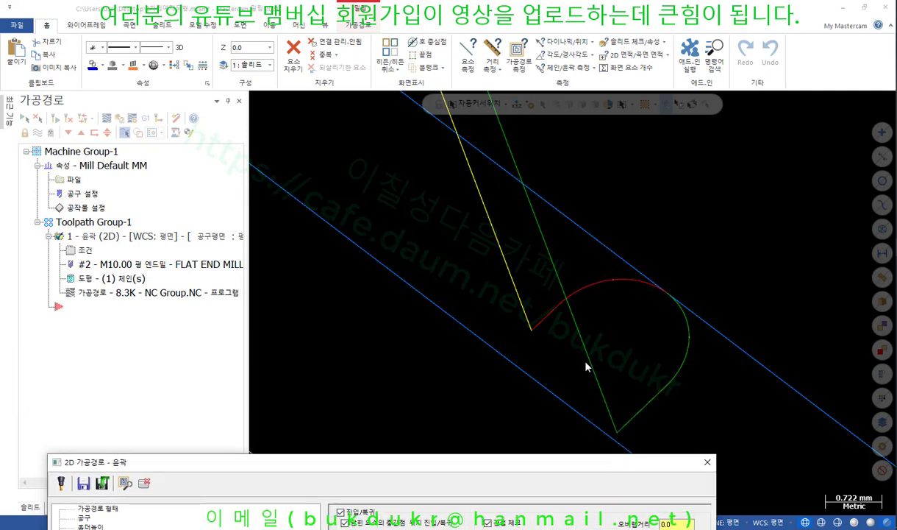
{"action": "left_click_drag", "start_coordinate": [478, 461], "coordinate": [403, 204]}
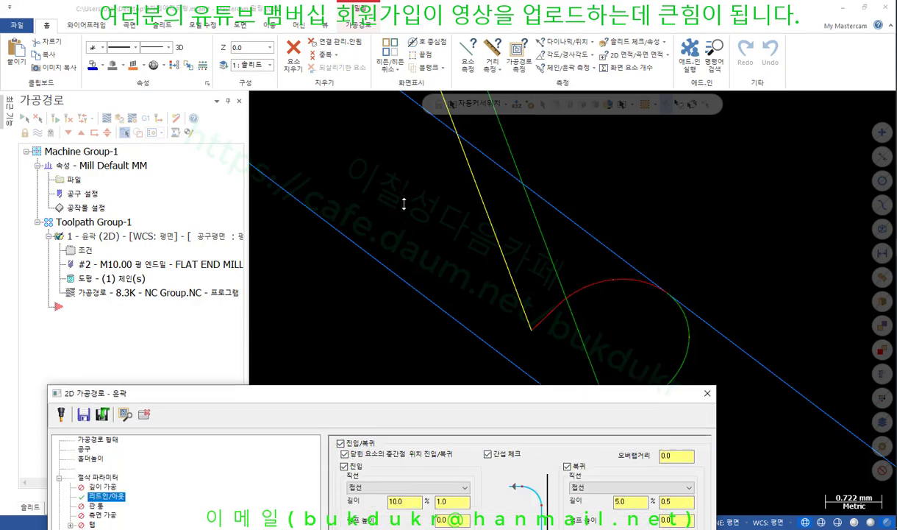
{"action": "left_click_drag", "start_coordinate": [402, 394], "coordinate": [373, 47]}
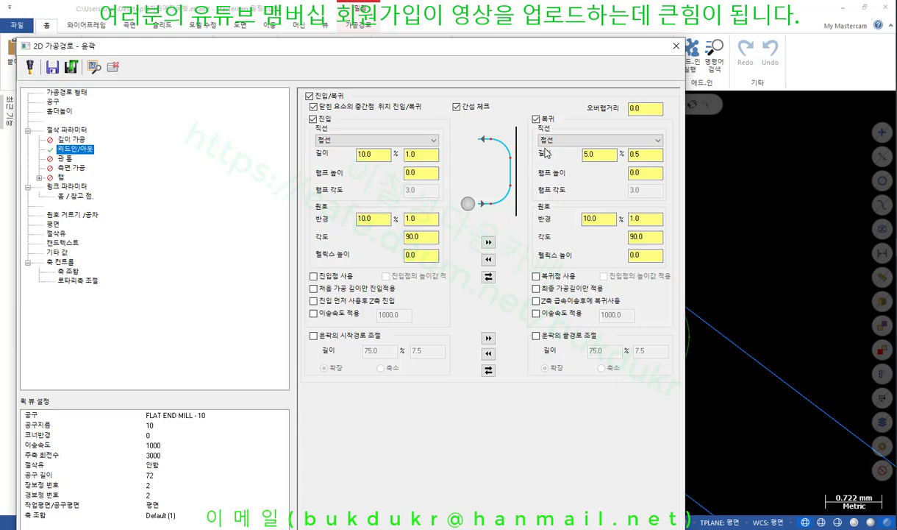
Bring up the illustration of the 진입 램프 높이 setting and compare it with the 길이 setting.
{"action": "double_click", "coordinate": [411, 172]}
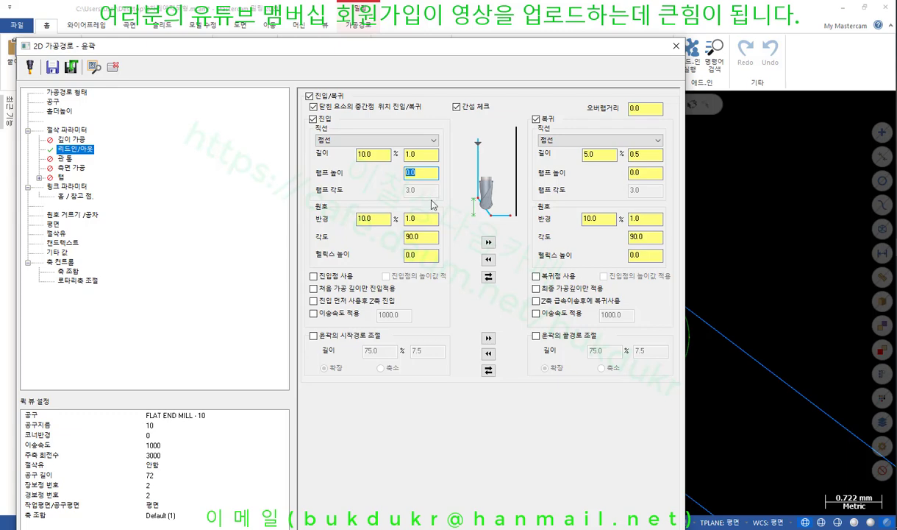
{"action": "left_click", "coordinate": [428, 174]}
{"action": "left_click_drag", "start_coordinate": [428, 174], "coordinate": [373, 168]}
{"action": "left_click", "coordinate": [430, 156]}
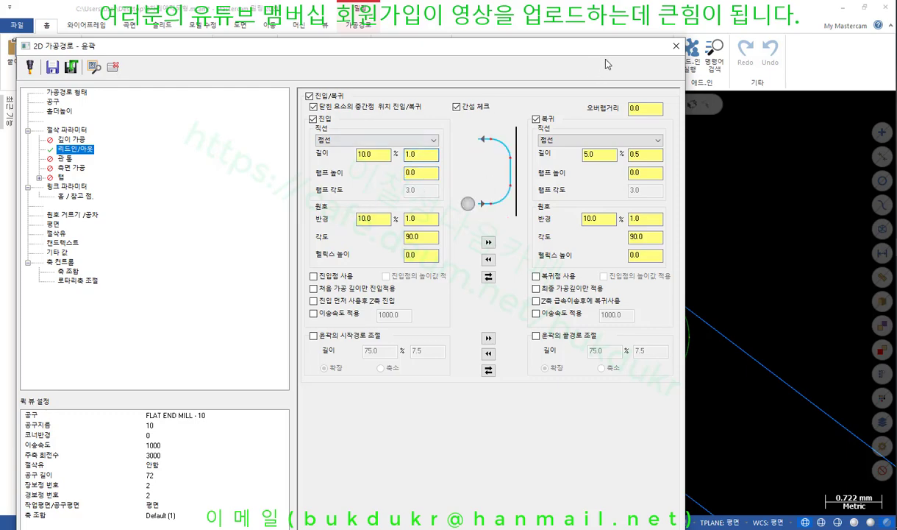
Circle the straight segments of the lead-in and lead-out in the preview and label the lead-in one Z값.
{"action": "left_click_drag", "start_coordinate": [617, 49], "coordinate": [375, 175]}
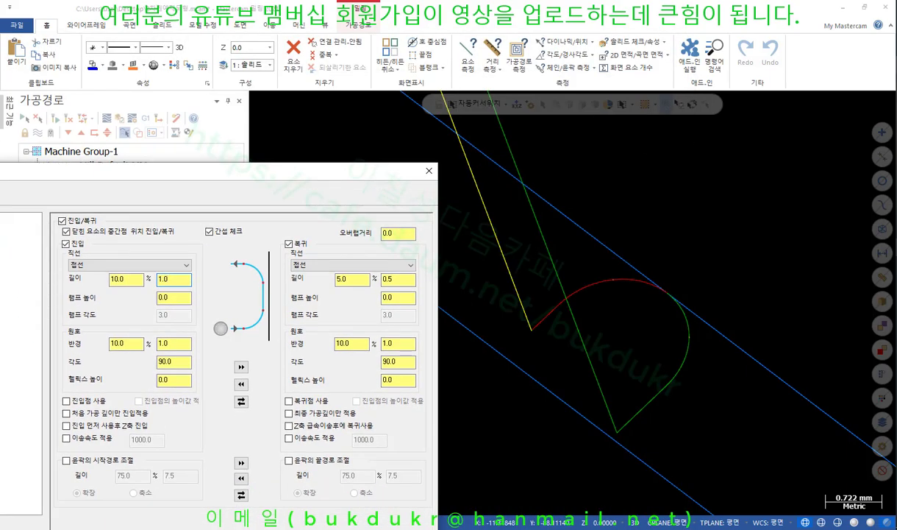
{"action": "mouse_move", "coordinate": [631, 435]}
{"action": "left_mouse_down"}
{"action": "mouse_move", "coordinate": [608, 425]}
{"action": "mouse_move", "coordinate": [641, 380]}
{"action": "mouse_move", "coordinate": [673, 378]}
{"action": "mouse_move", "coordinate": [609, 414]}
{"action": "left_mouse_up"}
{"action": "mouse_move", "coordinate": [549, 337]}
{"action": "left_mouse_down"}
{"action": "mouse_move", "coordinate": [518, 322]}
{"action": "mouse_move", "coordinate": [562, 293]}
{"action": "mouse_move", "coordinate": [545, 326]}
{"action": "left_mouse_up"}
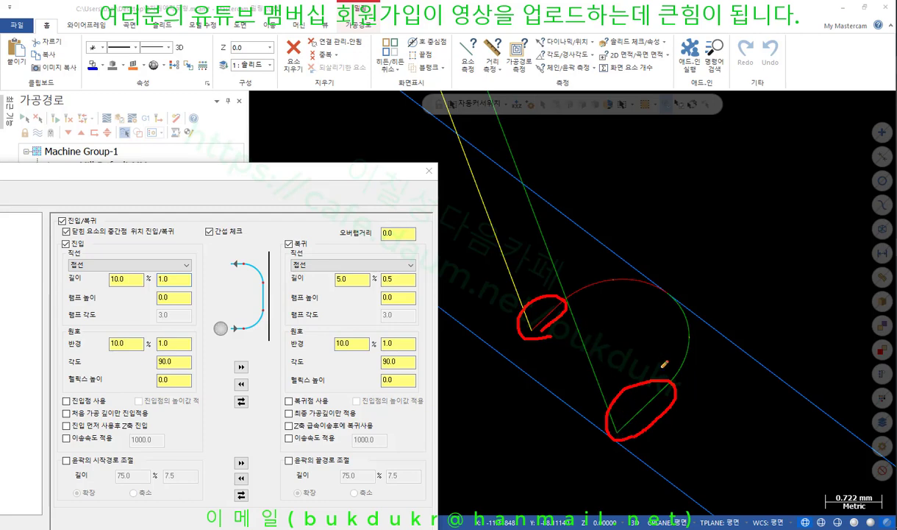
{"action": "left_click_drag", "start_coordinate": [675, 373], "coordinate": [748, 278]}
{"action": "mouse_move", "coordinate": [744, 239]}
{"action": "left_mouse_down"}
{"action": "mouse_move", "coordinate": [763, 257]}
{"action": "mouse_move", "coordinate": [786, 250]}
{"action": "mouse_move", "coordinate": [816, 218]}
{"action": "left_mouse_up"}
{"action": "mouse_move", "coordinate": [776, 245]}
{"action": "left_mouse_down"}
{"action": "mouse_move", "coordinate": [777, 273]}
{"action": "mouse_move", "coordinate": [792, 272]}
{"action": "left_mouse_up"}
{"action": "mouse_move", "coordinate": [777, 257]}
{"action": "left_mouse_down"}
{"action": "mouse_move", "coordinate": [792, 257]}
{"action": "mouse_move", "coordinate": [802, 273]}
{"action": "left_mouse_up"}
{"action": "left_click_drag", "start_coordinate": [814, 259], "coordinate": [844, 272]}
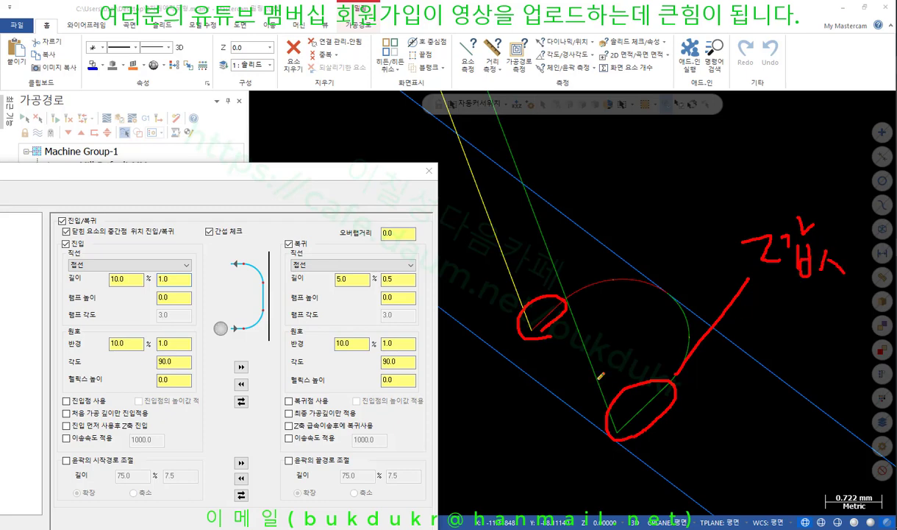
Trace the plunge to the lead-in's start point, mark the segment's end-to-end height difference as 0,5, and clear the markup.
{"action": "mouse_move", "coordinate": [562, 259]}
{"action": "left_mouse_down"}
{"action": "mouse_move", "coordinate": [617, 433]}
{"action": "mouse_move", "coordinate": [607, 423]}
{"action": "mouse_move", "coordinate": [626, 430]}
{"action": "left_mouse_up"}
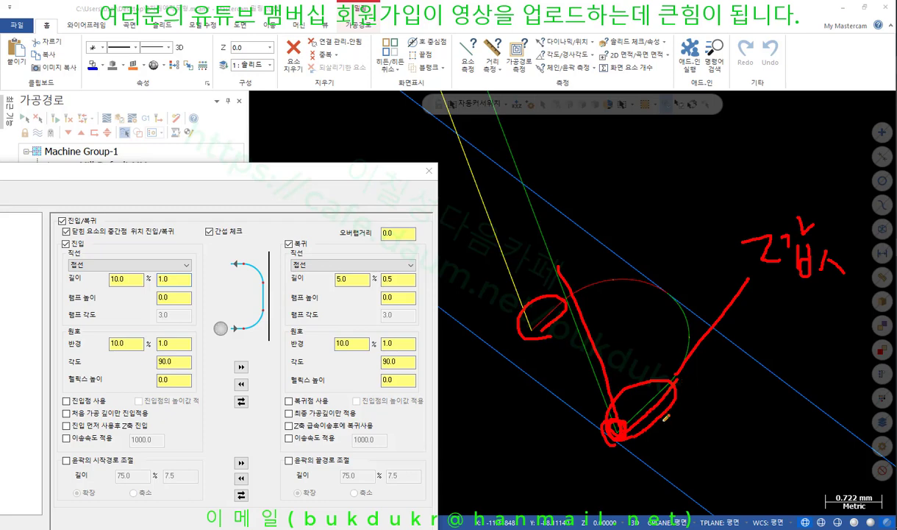
{"action": "left_click_drag", "start_coordinate": [622, 430], "coordinate": [714, 497]}
{"action": "left_click_drag", "start_coordinate": [678, 372], "coordinate": [779, 442]}
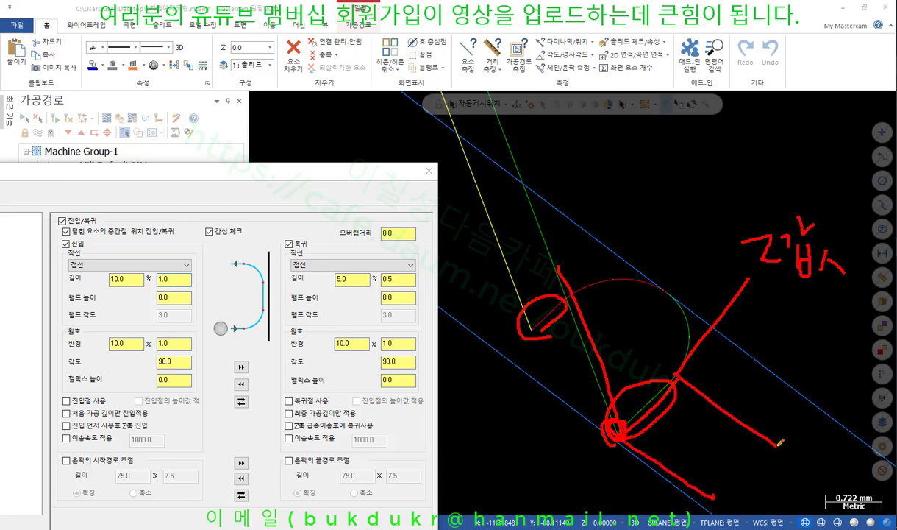
{"action": "mouse_move", "coordinate": [658, 506]}
{"action": "left_mouse_down"}
{"action": "mouse_move", "coordinate": [728, 458]}
{"action": "mouse_move", "coordinate": [736, 473]}
{"action": "left_mouse_up"}
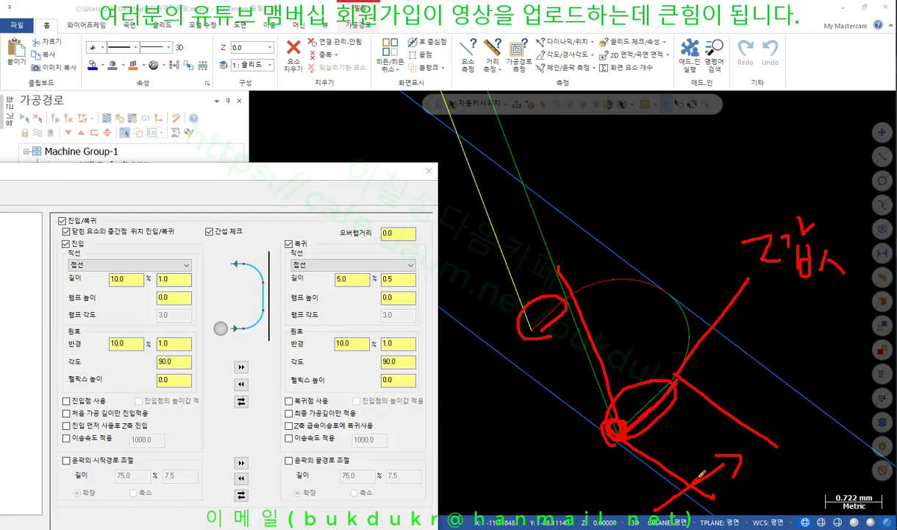
{"action": "mouse_move", "coordinate": [708, 495]}
{"action": "left_mouse_down"}
{"action": "mouse_move", "coordinate": [756, 432]}
{"action": "mouse_move", "coordinate": [741, 438]}
{"action": "left_mouse_up"}
{"action": "mouse_move", "coordinate": [750, 385]}
{"action": "left_mouse_down"}
{"action": "mouse_move", "coordinate": [772, 396]}
{"action": "mouse_move", "coordinate": [794, 371]}
{"action": "left_mouse_up"}
{"action": "right_click", "coordinate": [818, 397]}
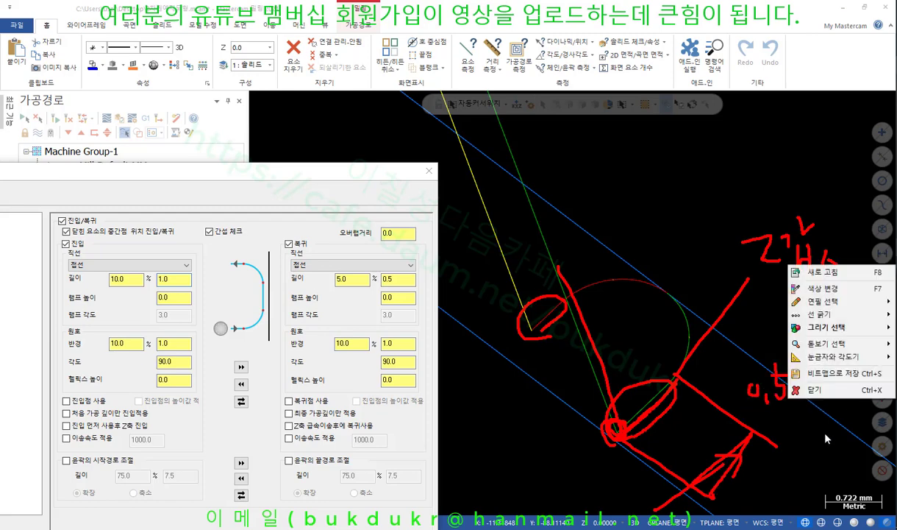
{"action": "left_click", "coordinate": [791, 390]}
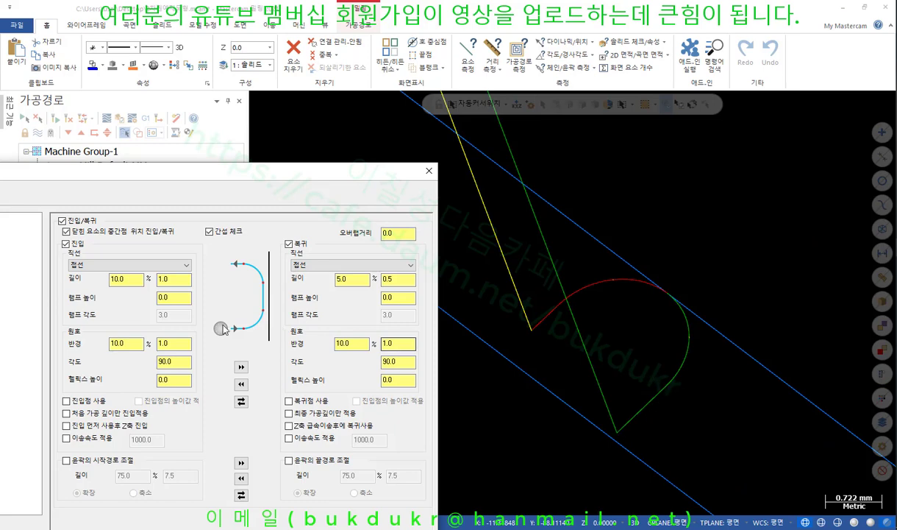
Set the 진입 램프 높이 to 0.5 and refresh the contour toolpath preview.
{"action": "left_click", "coordinate": [167, 297]}
{"action": "type", "text": "0"}
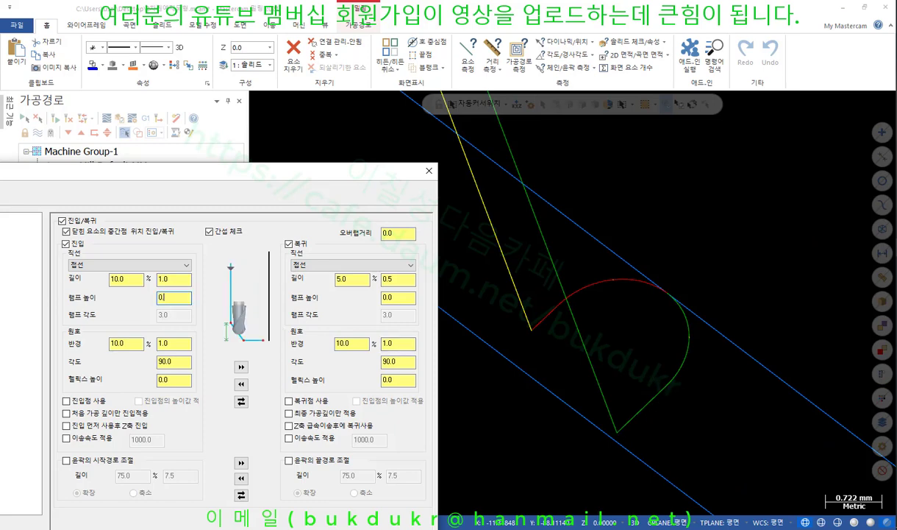
{"action": "left_click", "coordinate": [177, 280]}
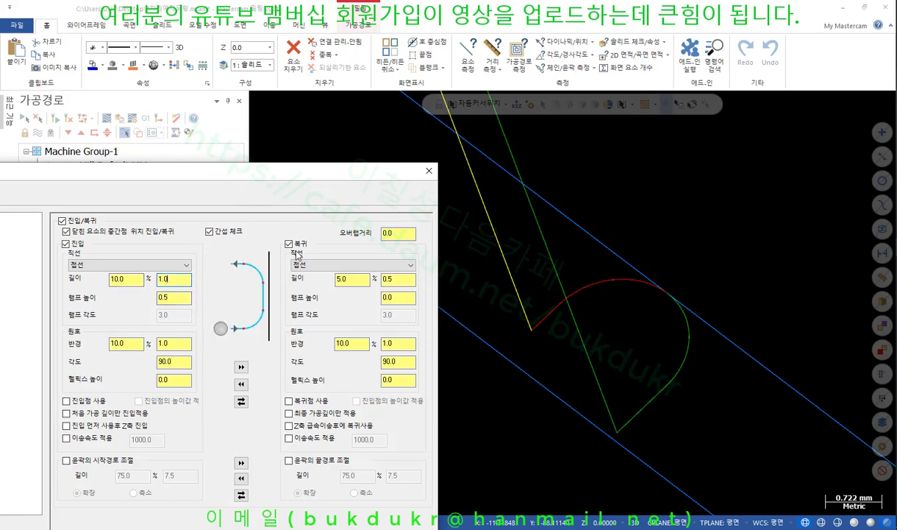
{"action": "left_click_drag", "start_coordinate": [253, 176], "coordinate": [442, 445]}
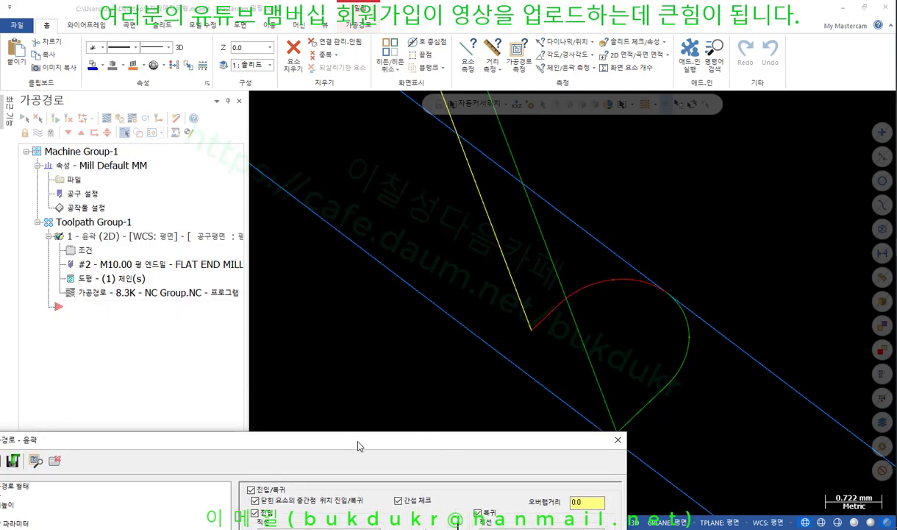
{"action": "left_click", "coordinate": [35, 461]}
{"action": "left_click_drag", "start_coordinate": [571, 437], "coordinate": [434, 463]}
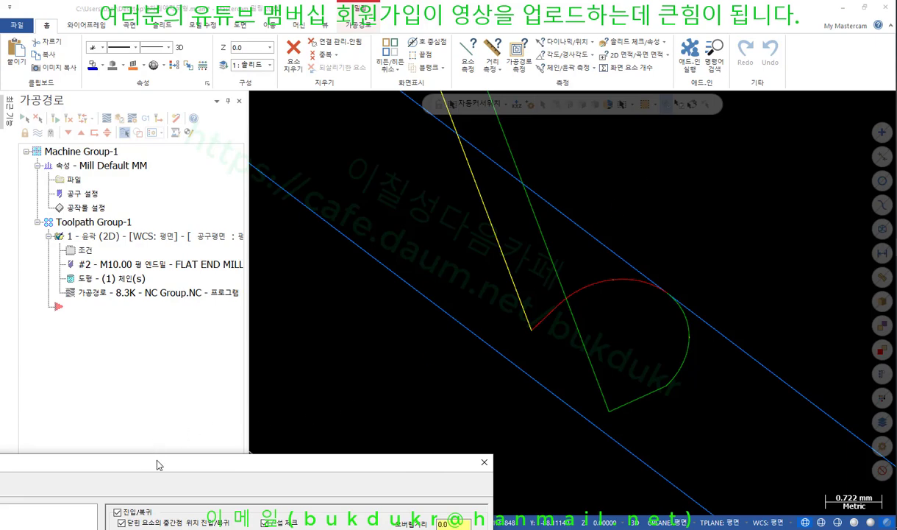
Hide the settings dialog and examine the ramped lead-in against the whole part from different angles.
{"action": "left_click_drag", "start_coordinate": [155, 459], "coordinate": [241, 418]}
{"action": "left_click", "coordinate": [6, 443]}
{"action": "scroll", "coordinate": [509, 300], "scroll_direction": "down", "scroll_amount": 10}
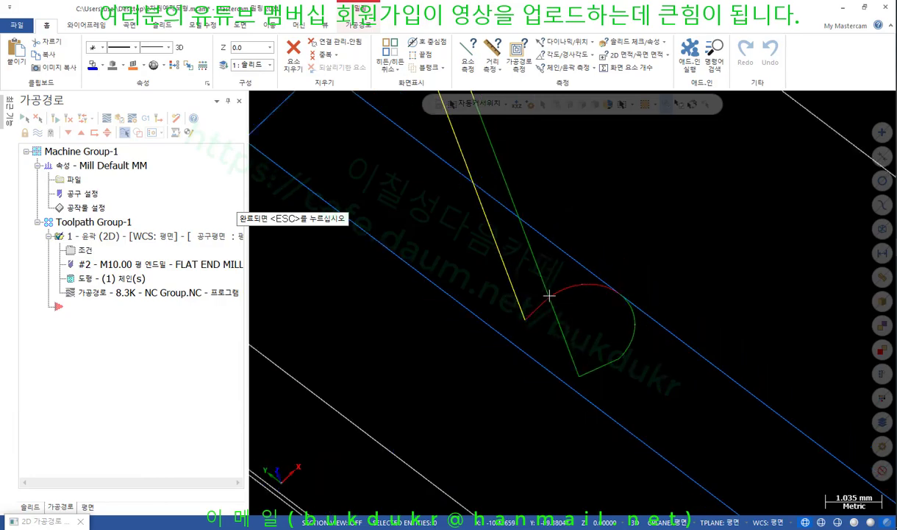
{"action": "scroll", "coordinate": [544, 323], "scroll_direction": "down", "scroll_amount": 4}
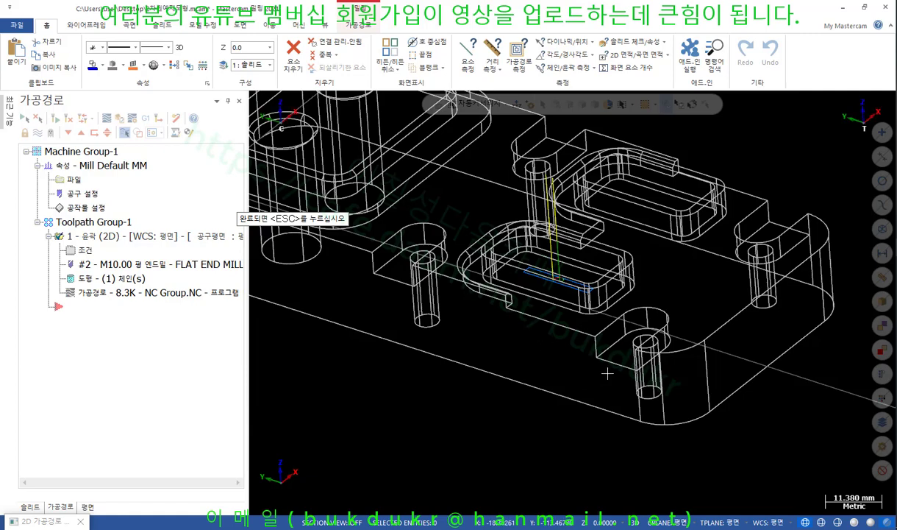
{"action": "mouse_move", "coordinate": [577, 355]}
{"action": "middle_mouse_down"}
{"action": "mouse_move", "coordinate": [421, 362]}
{"action": "mouse_move", "coordinate": [562, 367]}
{"action": "mouse_move", "coordinate": [515, 322]}
{"action": "middle_mouse_up"}
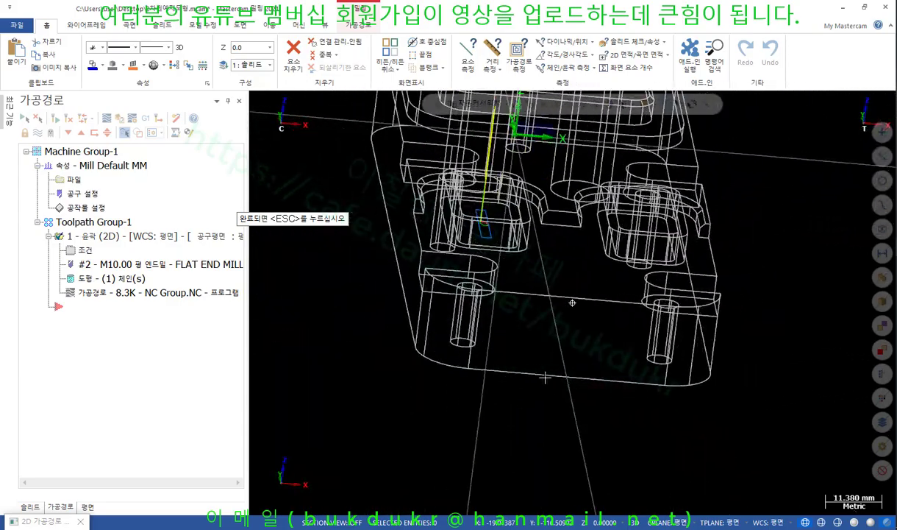
Examine the ramped lead-in up close in the front view and from a slightly tilted angle.
{"action": "scroll", "coordinate": [578, 269], "scroll_direction": "up", "scroll_amount": 1}
{"action": "right_click", "coordinate": [561, 253]}
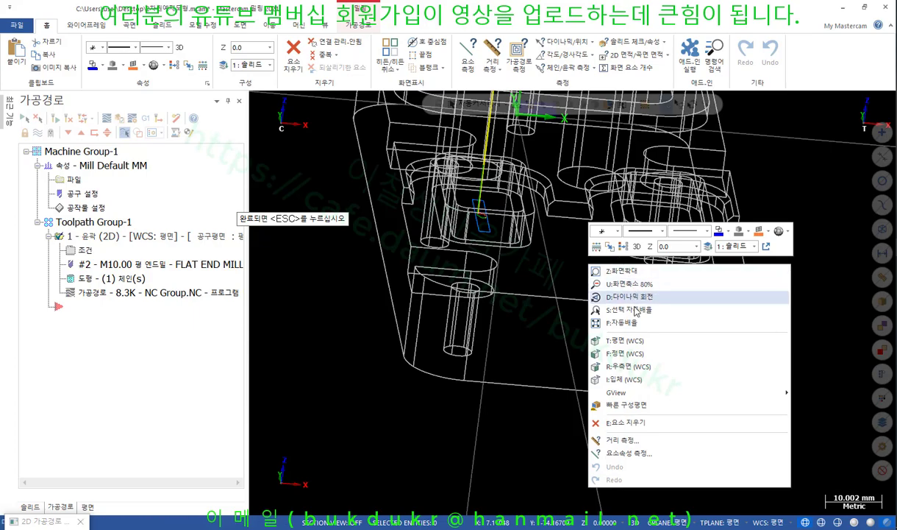
{"action": "left_click", "coordinate": [623, 343]}
{"action": "scroll", "coordinate": [365, 351], "scroll_direction": "up", "scroll_amount": 9}
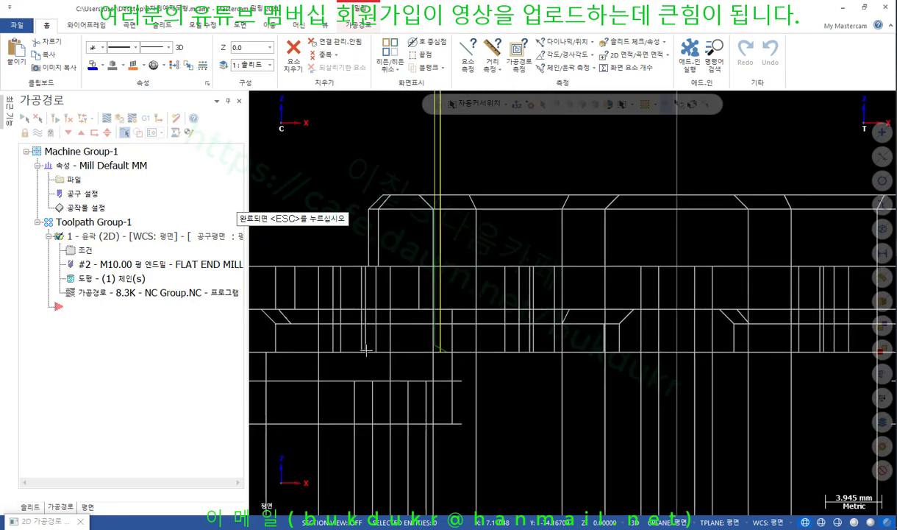
{"action": "scroll", "coordinate": [502, 367], "scroll_direction": "up", "scroll_amount": 3}
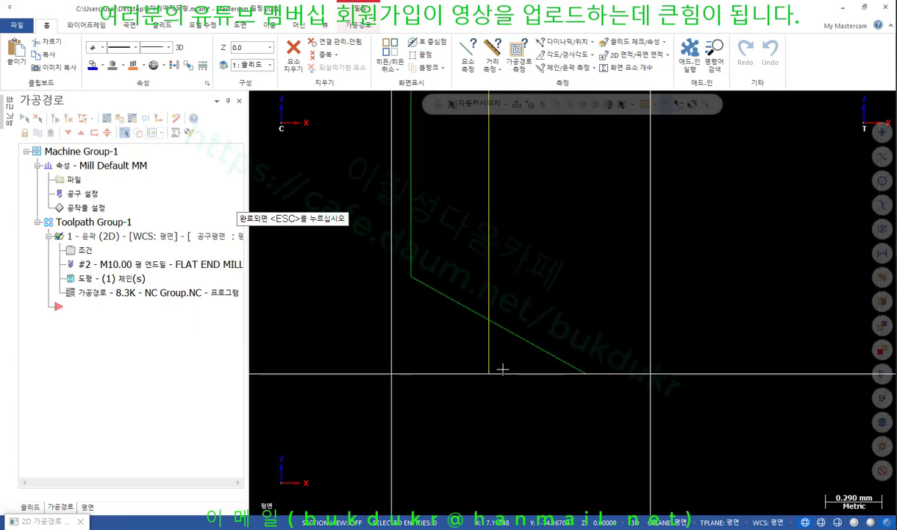
{"action": "scroll", "coordinate": [591, 258], "scroll_direction": "down", "scroll_amount": 3}
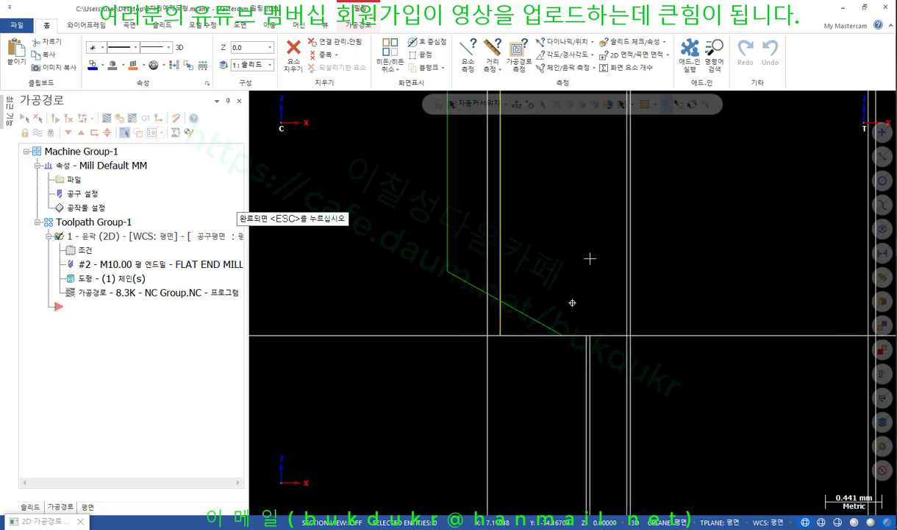
{"action": "scroll", "coordinate": [499, 438], "scroll_direction": "up", "scroll_amount": 1}
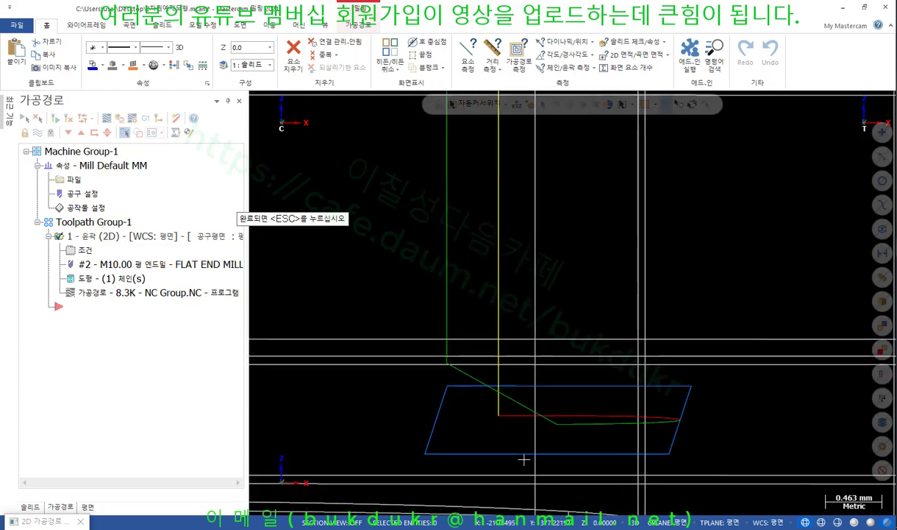
Mark the lead-in ramp's vertical drop and horizontal run with extension lines, and label the height 0.5.
{"action": "left_click", "coordinate": [447, 362]}
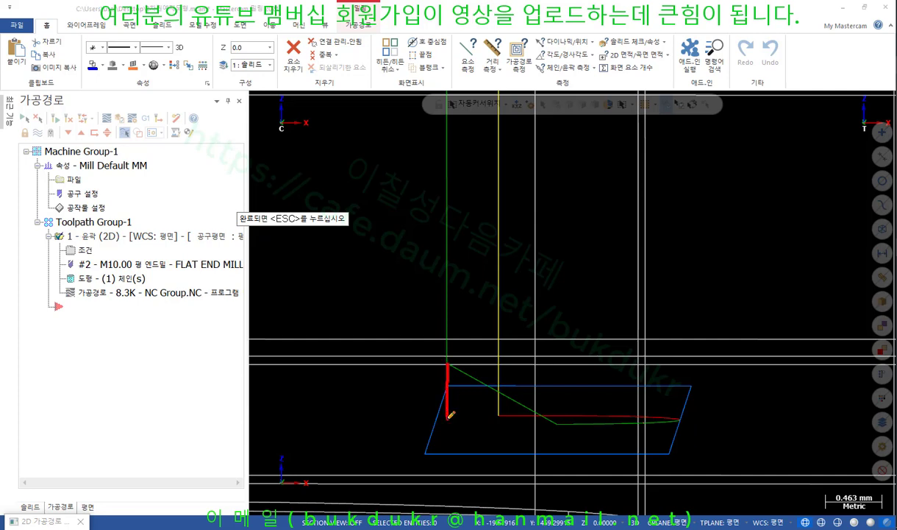
{"action": "left_click_drag", "start_coordinate": [451, 419], "coordinate": [559, 421]}
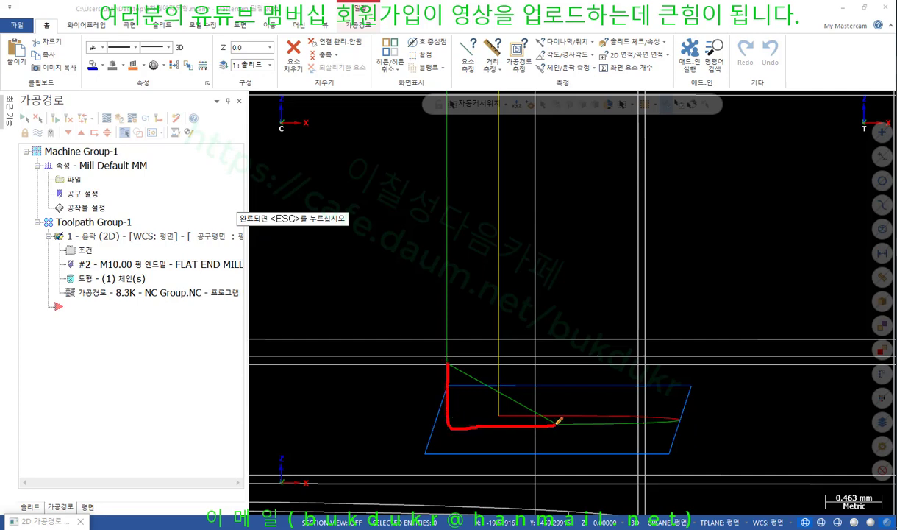
{"action": "left_click_drag", "start_coordinate": [450, 427], "coordinate": [446, 456]}
{"action": "left_click_drag", "start_coordinate": [556, 420], "coordinate": [554, 444]}
{"action": "left_click_drag", "start_coordinate": [450, 365], "coordinate": [329, 362]}
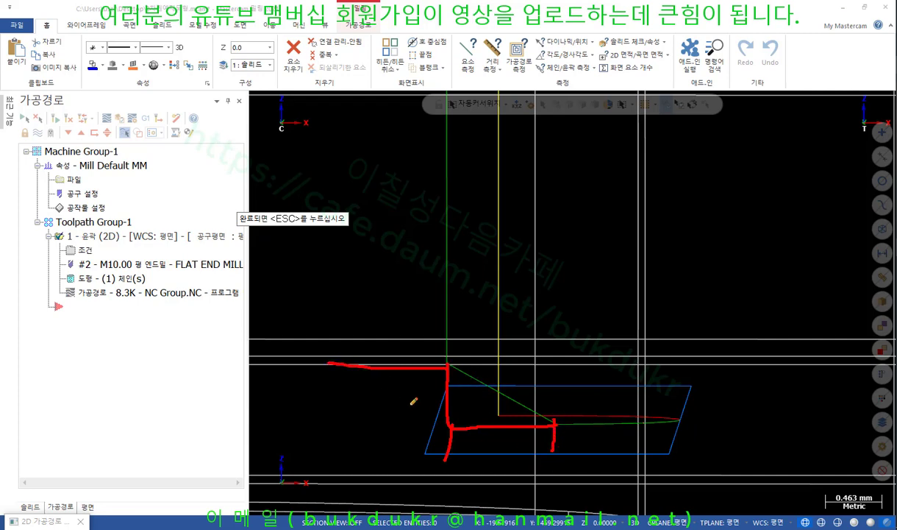
{"action": "left_click_drag", "start_coordinate": [450, 426], "coordinate": [356, 427]}
{"action": "mouse_move", "coordinate": [335, 391]}
{"action": "left_mouse_down"}
{"action": "mouse_move", "coordinate": [346, 403]}
{"action": "mouse_move", "coordinate": [368, 402]}
{"action": "mouse_move", "coordinate": [373, 388]}
{"action": "left_mouse_up"}
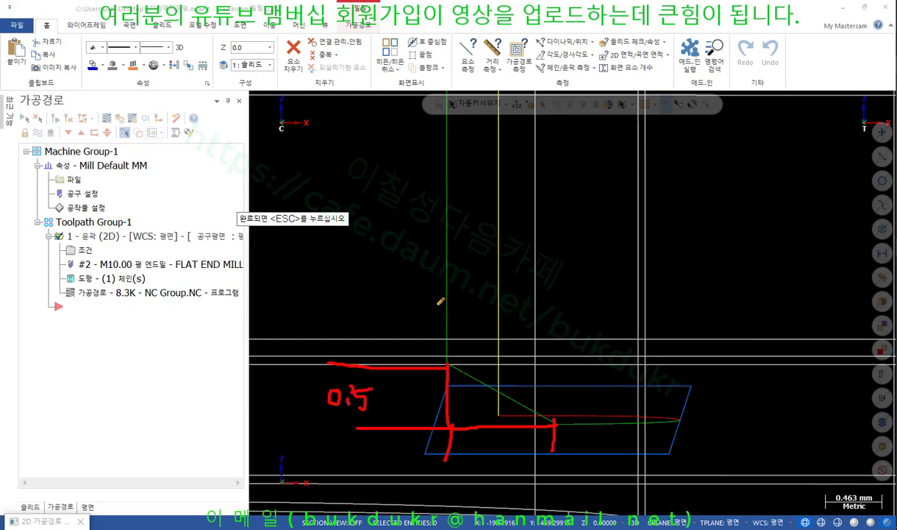
Sketch the tool at the ramp's start, trace its descent to the arc, box the 0.5 label, and clear the markup.
{"action": "mouse_move", "coordinate": [421, 266]}
{"action": "left_mouse_down"}
{"action": "mouse_move", "coordinate": [427, 361]}
{"action": "mouse_move", "coordinate": [467, 238]}
{"action": "left_mouse_up"}
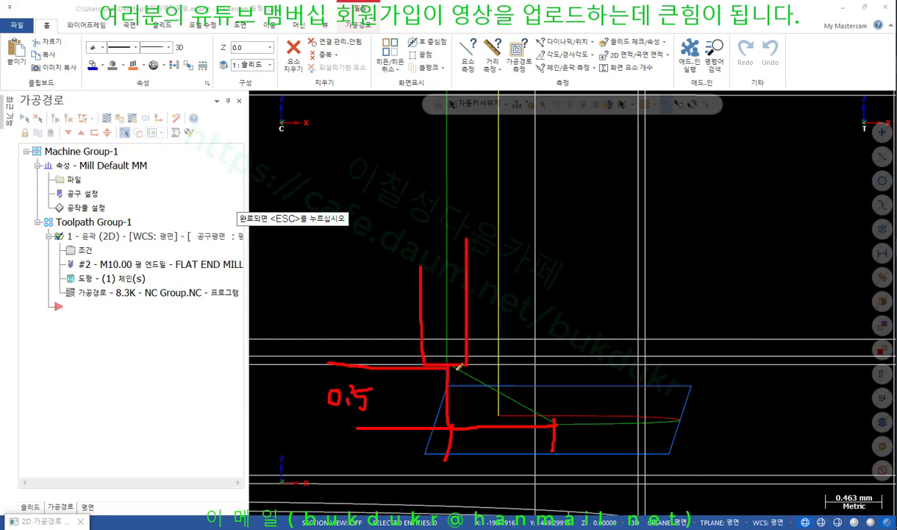
{"action": "left_click_drag", "start_coordinate": [556, 410], "coordinate": [558, 427]}
{"action": "left_click_drag", "start_coordinate": [451, 363], "coordinate": [560, 419]}
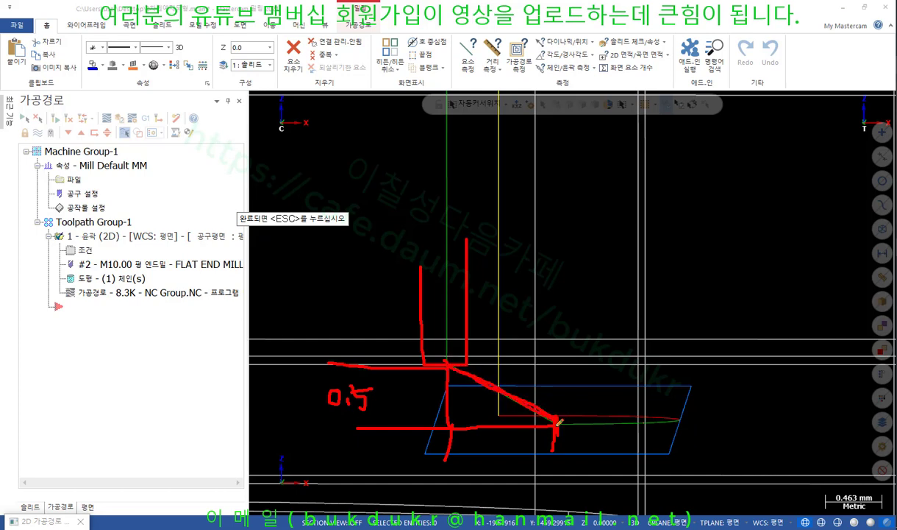
{"action": "mouse_move", "coordinate": [371, 413]}
{"action": "left_mouse_down"}
{"action": "mouse_move", "coordinate": [314, 398]}
{"action": "mouse_move", "coordinate": [385, 391]}
{"action": "mouse_move", "coordinate": [378, 418]}
{"action": "left_mouse_up"}
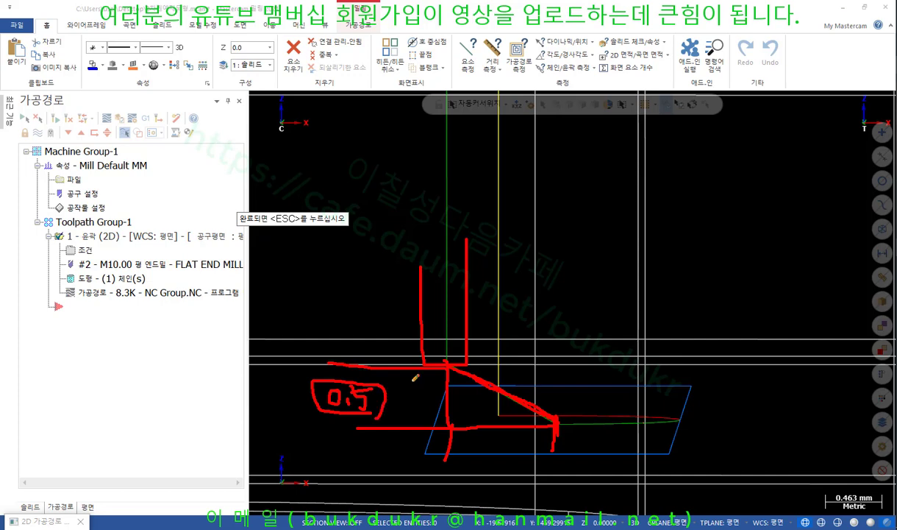
{"action": "left_click_drag", "start_coordinate": [447, 362], "coordinate": [563, 417]}
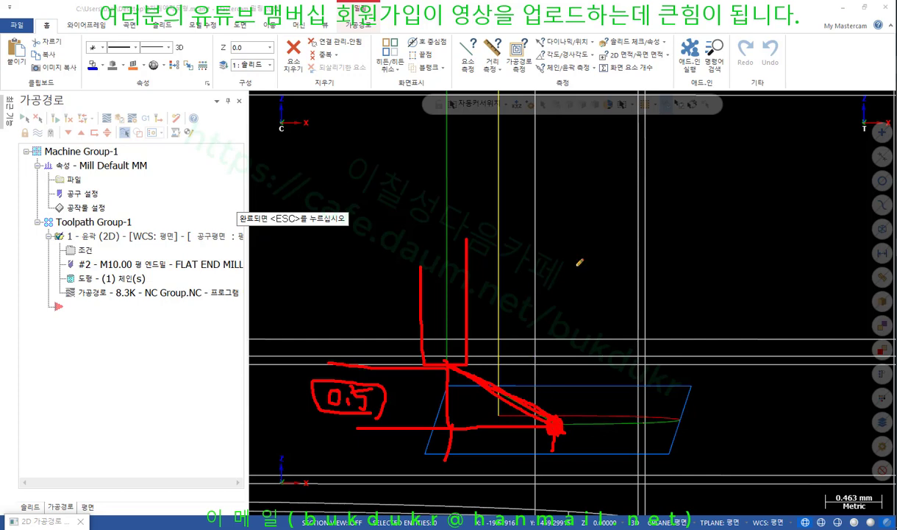
{"action": "right_click", "coordinate": [579, 261]}
{"action": "left_click", "coordinate": [589, 487]}
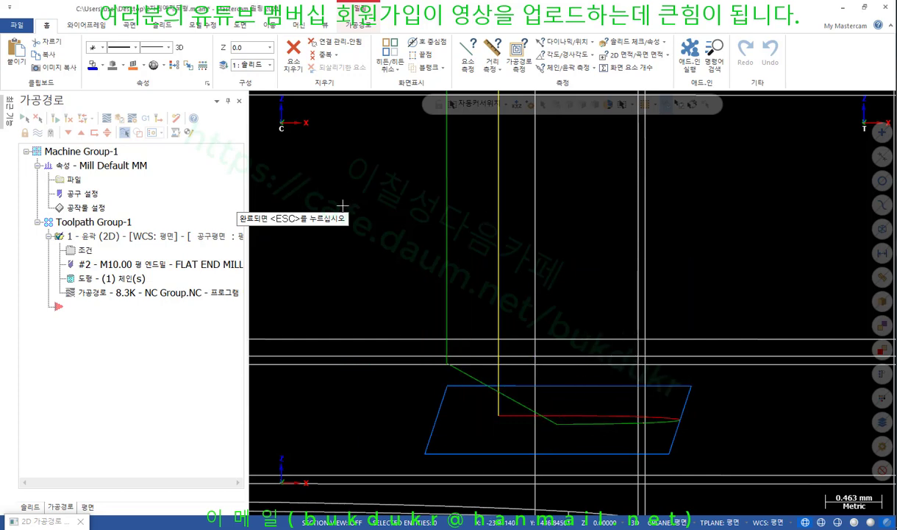
Return to the contour toolpath's lead-in/lead-out settings and reset the 진입 램프 높이 to 0.
{"action": "key", "text": "Escape"}
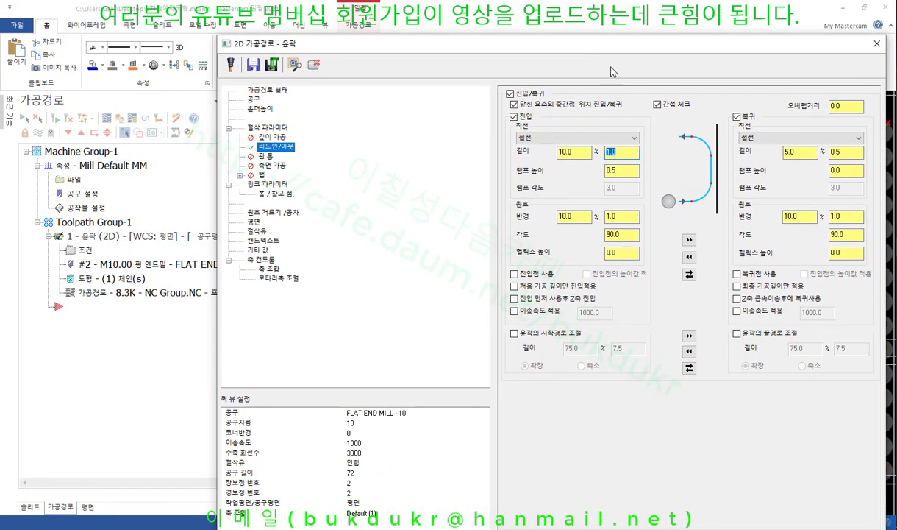
{"action": "left_click", "coordinate": [630, 171]}
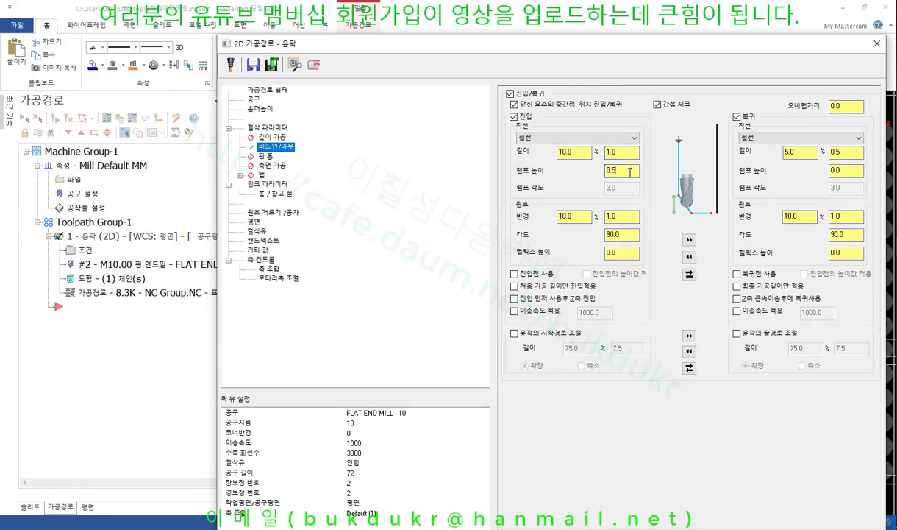
{"action": "double_click", "coordinate": [611, 171]}
{"action": "type", "text": "0"}
{"action": "left_click", "coordinate": [629, 153]}
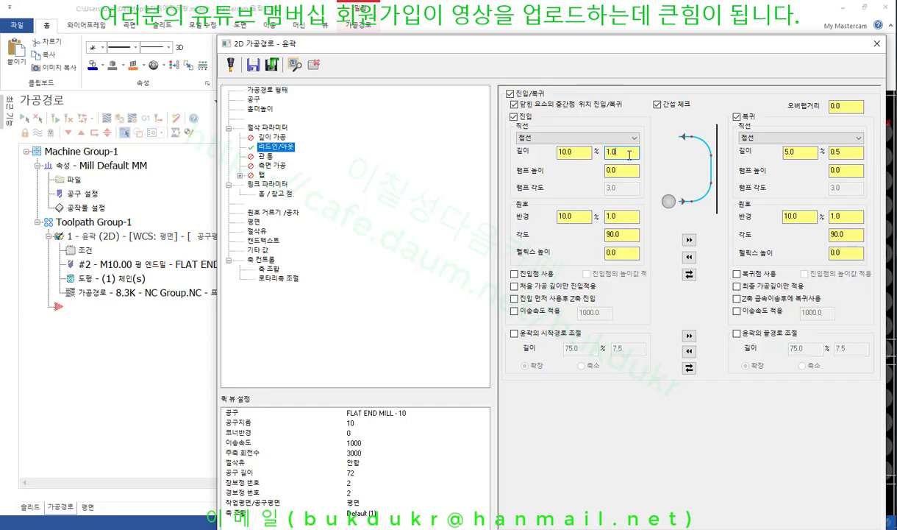
Set the 진입 램프 높이 to 1.0.
{"action": "key", "text": "Tab"}
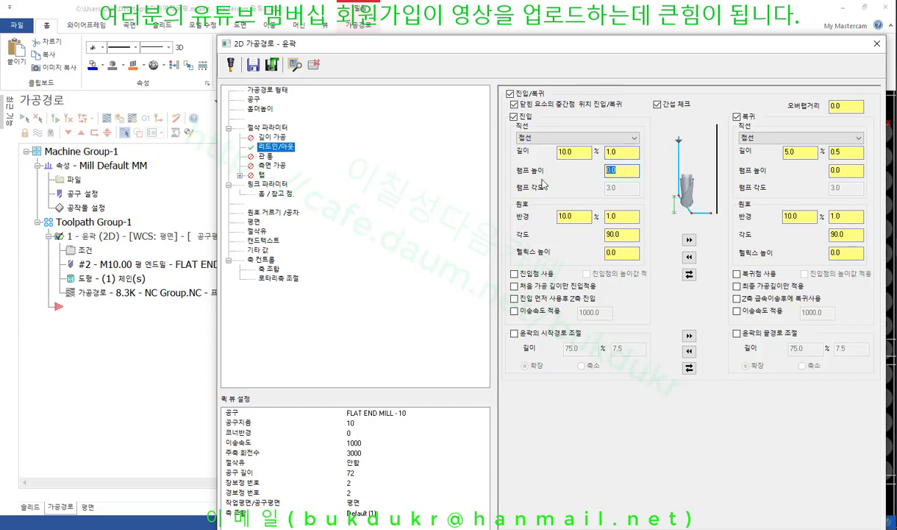
{"action": "type", "text": "0"}
{"action": "left_click", "coordinate": [623, 173]}
{"action": "left_click", "coordinate": [621, 152]}
{"action": "left_click", "coordinate": [623, 170]}
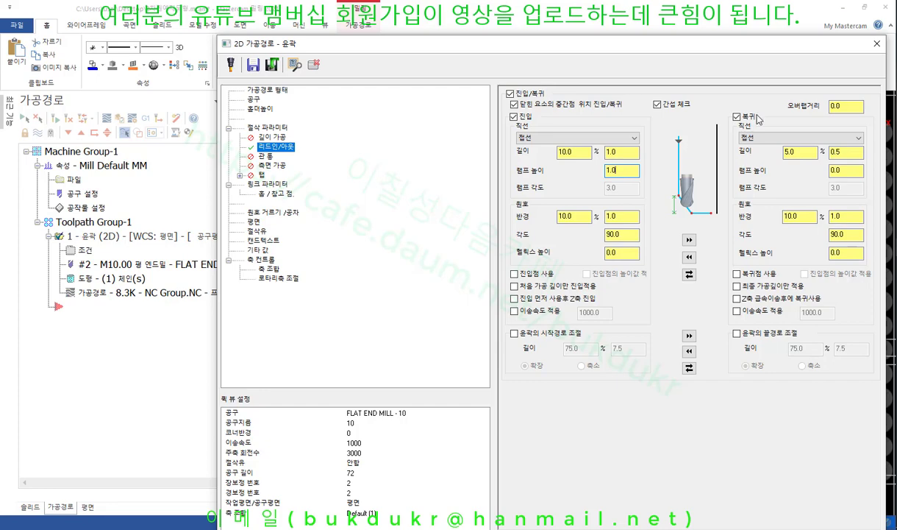
Switch the 진입 직선 type to 프로파일 램프.
{"action": "left_click", "coordinate": [635, 142]}
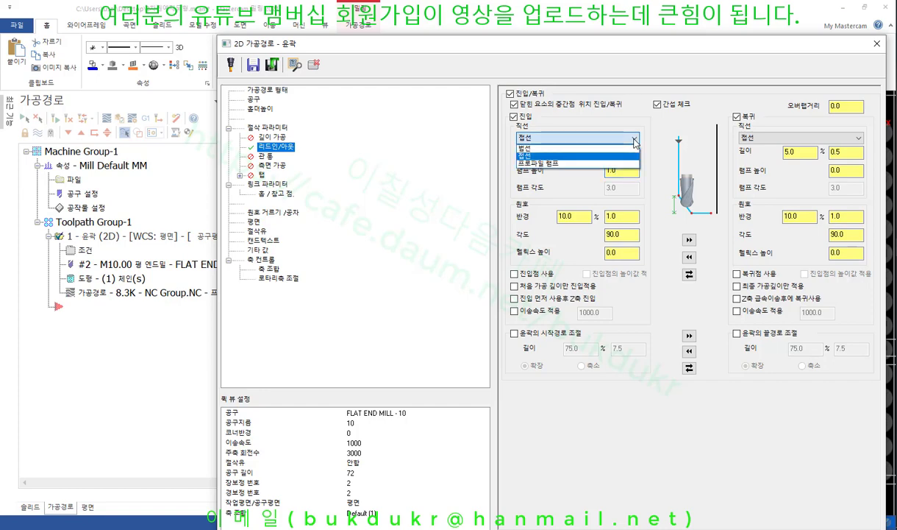
{"action": "left_click", "coordinate": [634, 142]}
{"action": "left_click", "coordinate": [607, 140]}
{"action": "left_click", "coordinate": [552, 163]}
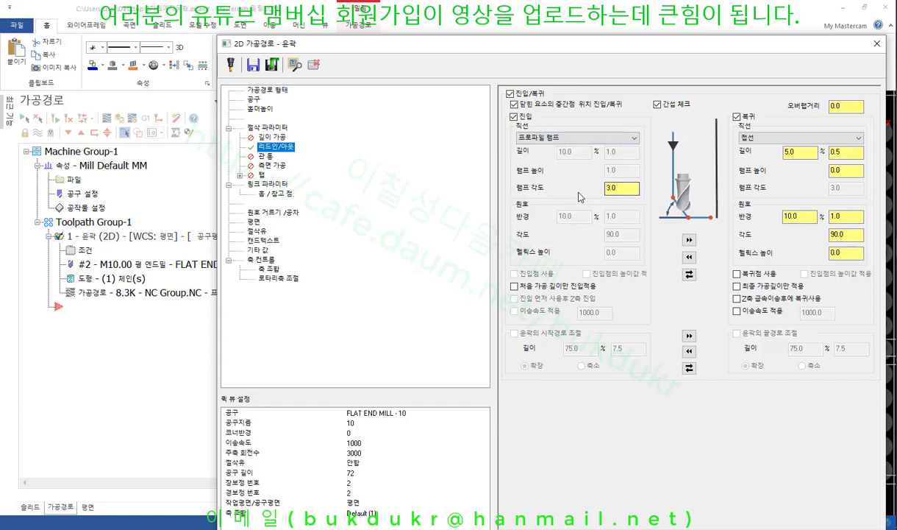
Set the 진입 직선 type to 법선 with a 램프 높이 of 0 and refresh the contour toolpath preview.
{"action": "left_click", "coordinate": [609, 137]}
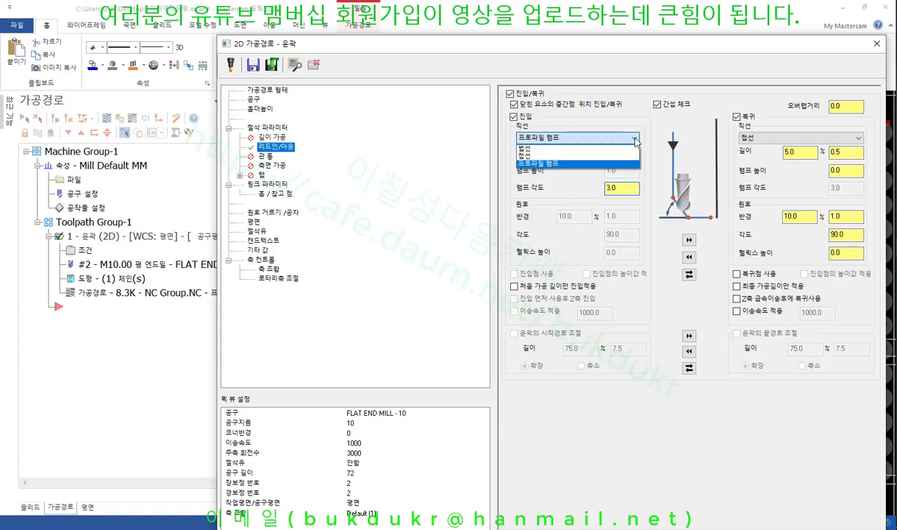
{"action": "left_click", "coordinate": [548, 149]}
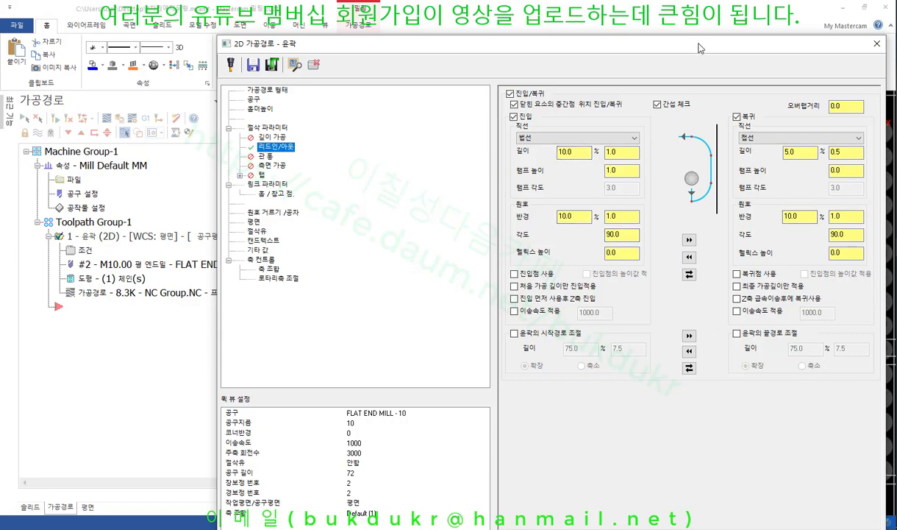
{"action": "left_click_drag", "start_coordinate": [665, 43], "coordinate": [622, 276]}
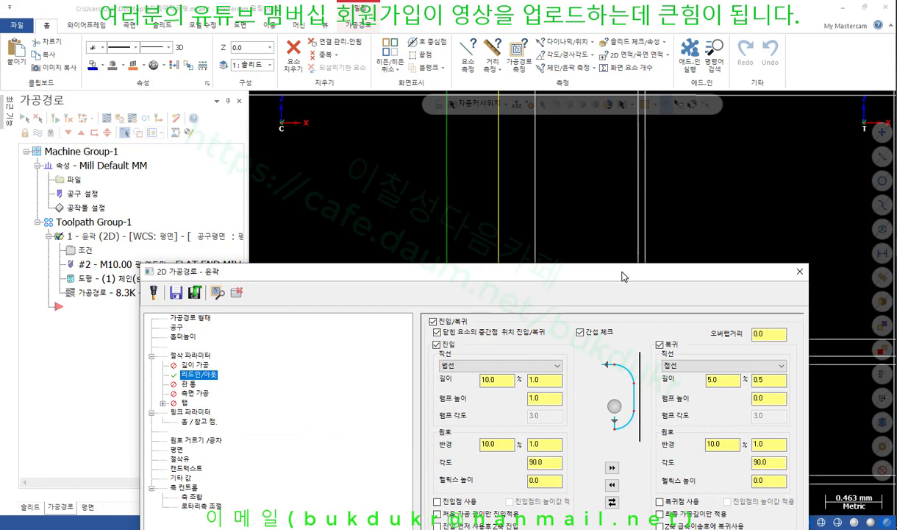
{"action": "left_click", "coordinate": [543, 398]}
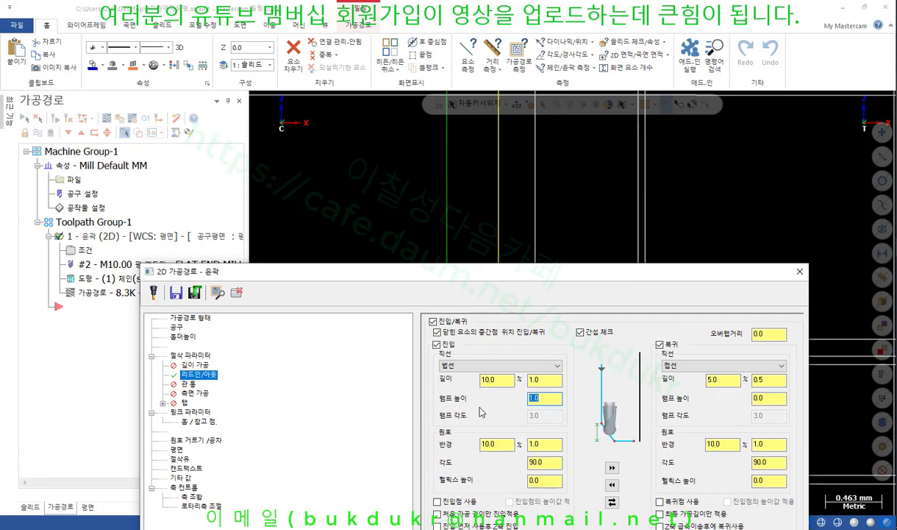
{"action": "type", "text": "0"}
{"action": "left_click_drag", "start_coordinate": [416, 276], "coordinate": [309, 346]}
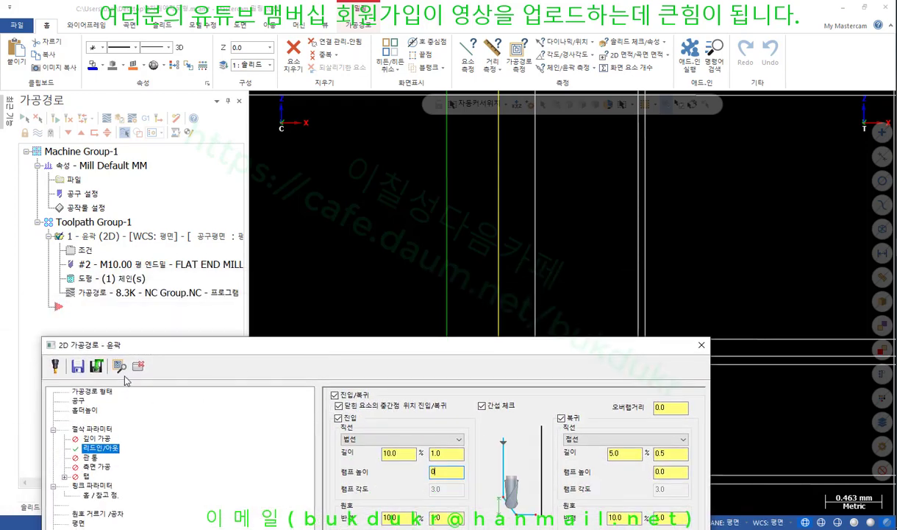
{"action": "left_click_drag", "start_coordinate": [441, 344], "coordinate": [424, 491]}
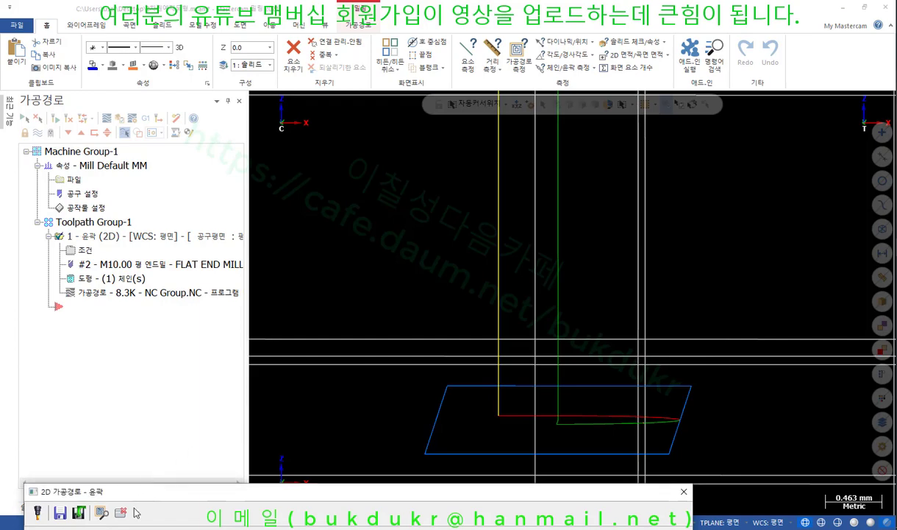
Hide the settings dialog and inspect the 법선 lead-in up close in the top view.
{"action": "left_click", "coordinate": [102, 511]}
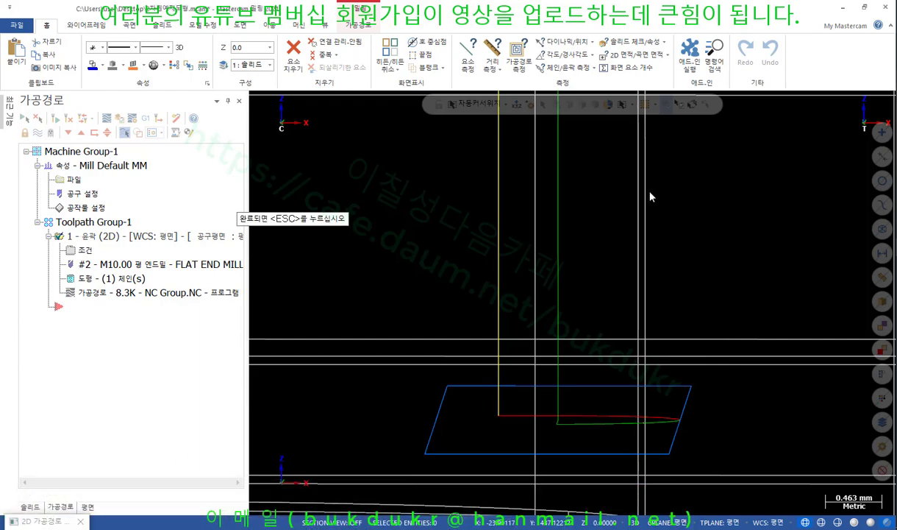
{"action": "right_click", "coordinate": [687, 208]}
{"action": "left_click", "coordinate": [689, 263]}
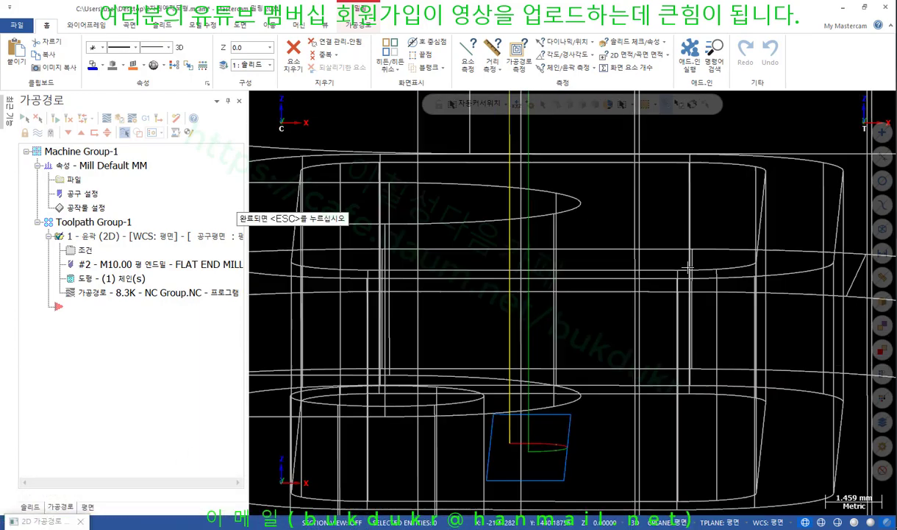
{"action": "scroll", "coordinate": [518, 353], "scroll_direction": "up", "scroll_amount": 6}
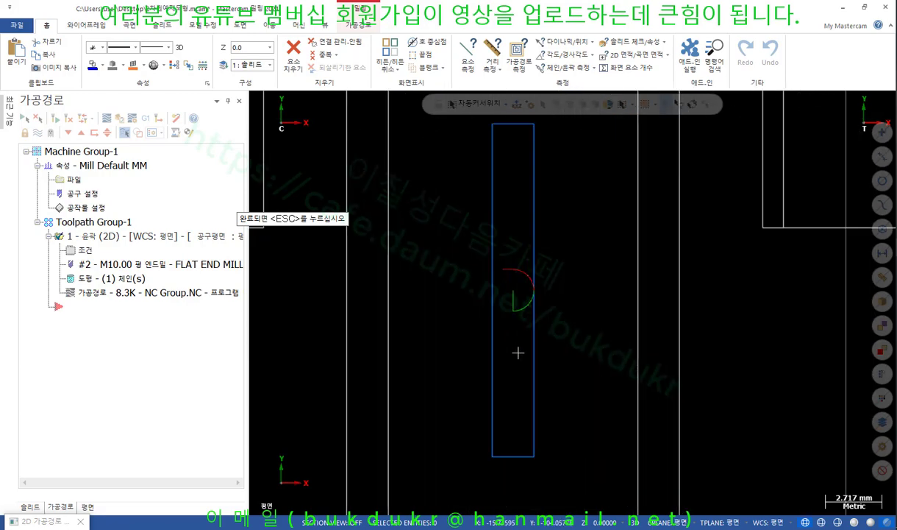
{"action": "scroll", "coordinate": [516, 294], "scroll_direction": "up", "scroll_amount": 6}
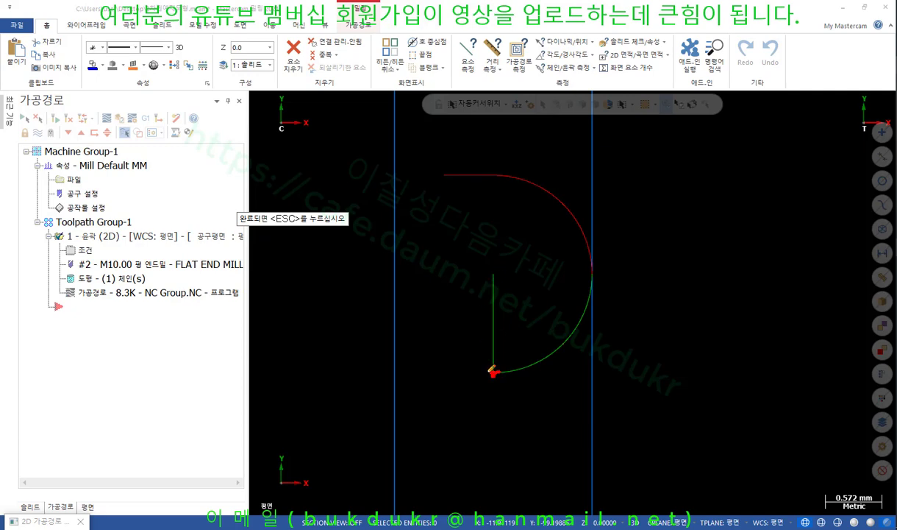
Draw a markup line running tangentially into the start of the green lead-in arc and label it 접.
{"action": "left_click_drag", "start_coordinate": [492, 369], "coordinate": [392, 379]}
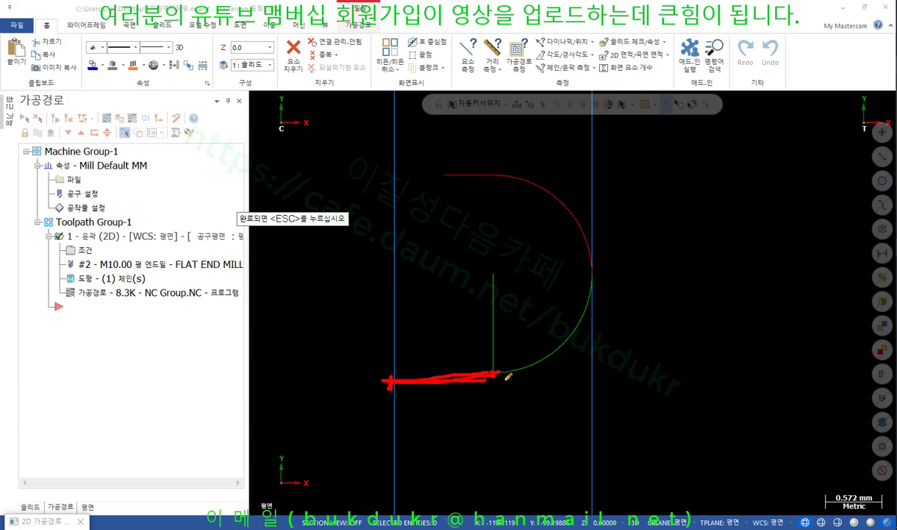
{"action": "mouse_move", "coordinate": [496, 375]}
{"action": "left_mouse_down"}
{"action": "mouse_move", "coordinate": [490, 397]}
{"action": "mouse_move", "coordinate": [492, 369]}
{"action": "mouse_move", "coordinate": [536, 358]}
{"action": "mouse_move", "coordinate": [537, 367]}
{"action": "left_mouse_up"}
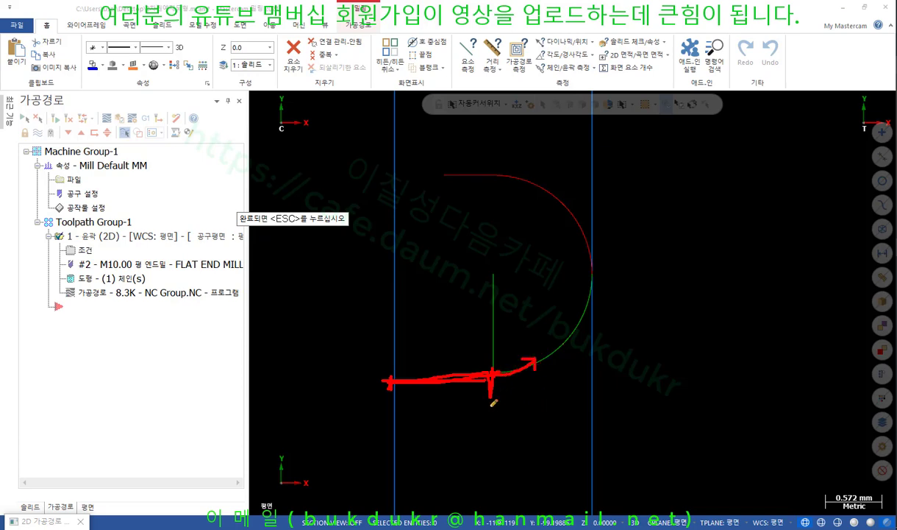
{"action": "mouse_move", "coordinate": [493, 403]}
{"action": "left_mouse_down"}
{"action": "mouse_move", "coordinate": [480, 416]}
{"action": "mouse_move", "coordinate": [482, 434]}
{"action": "mouse_move", "coordinate": [500, 416]}
{"action": "mouse_move", "coordinate": [480, 467]}
{"action": "mouse_move", "coordinate": [517, 463]}
{"action": "left_mouse_up"}
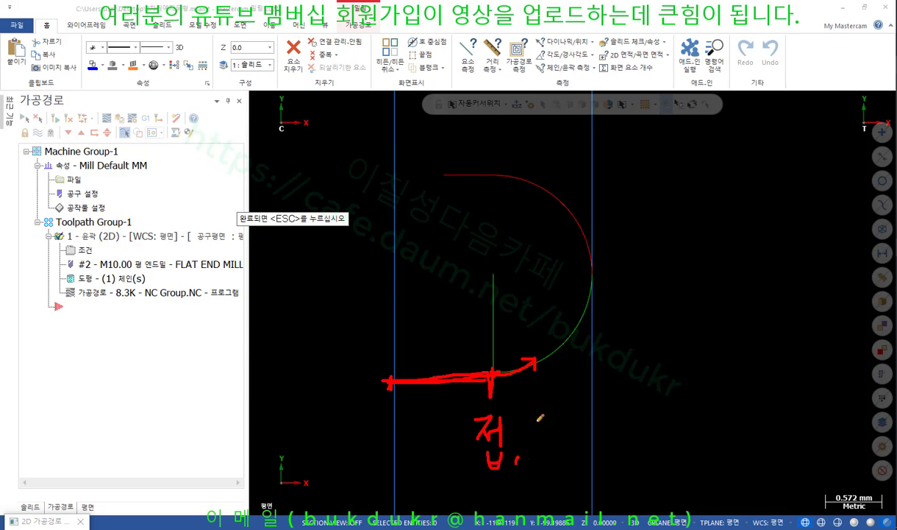
Mark the straight lead-in line as perpendicular to the arc with a right-angle sign and the label 수직, and close the markup.
{"action": "left_click_drag", "start_coordinate": [492, 362], "coordinate": [507, 369]}
{"action": "left_click_drag", "start_coordinate": [494, 282], "coordinate": [498, 376]}
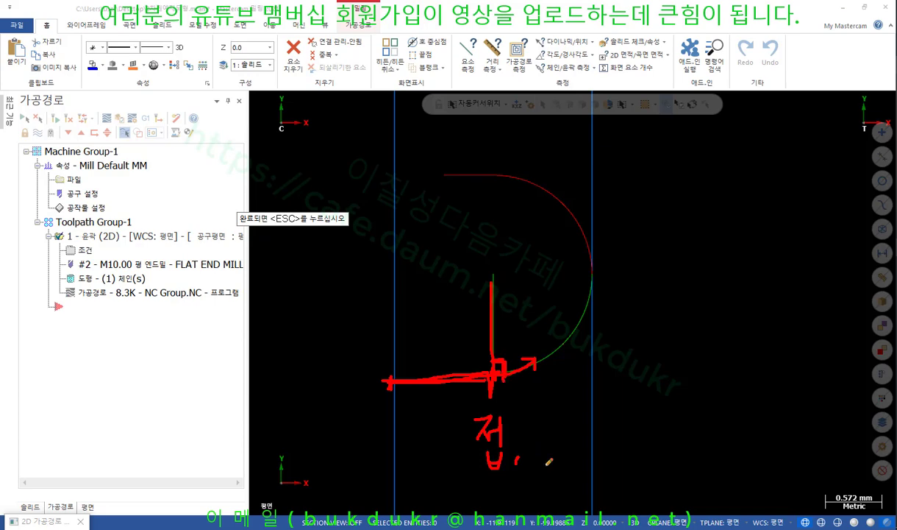
{"action": "mouse_move", "coordinate": [555, 420]}
{"action": "left_mouse_down"}
{"action": "mouse_move", "coordinate": [545, 435]}
{"action": "mouse_move", "coordinate": [575, 444]}
{"action": "left_mouse_up"}
{"action": "left_click_drag", "start_coordinate": [560, 445], "coordinate": [563, 462]}
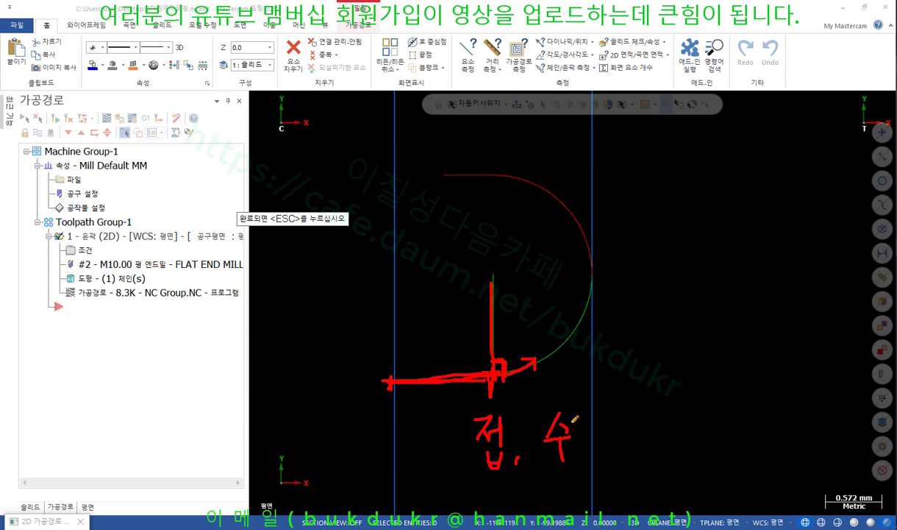
{"action": "mouse_move", "coordinate": [567, 424]}
{"action": "left_mouse_down"}
{"action": "mouse_move", "coordinate": [563, 441]}
{"action": "mouse_move", "coordinate": [585, 440]}
{"action": "left_mouse_up"}
{"action": "left_click_drag", "start_coordinate": [587, 410], "coordinate": [604, 472]}
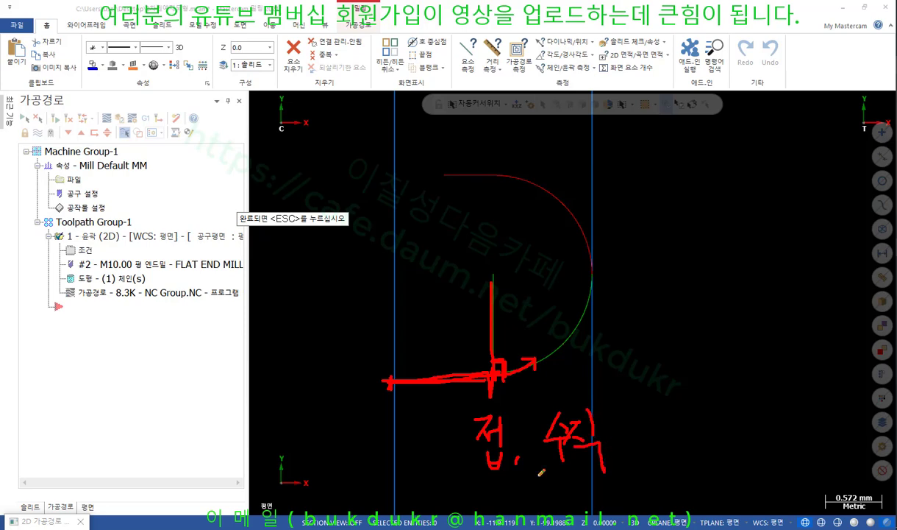
{"action": "left_click_drag", "start_coordinate": [450, 486], "coordinate": [648, 462]}
{"action": "right_click", "coordinate": [690, 254]}
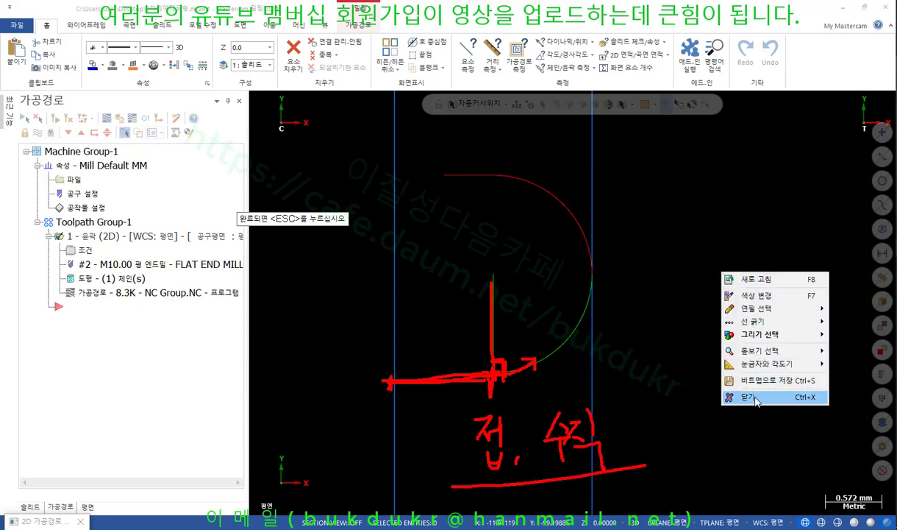
{"action": "left_click", "coordinate": [731, 379]}
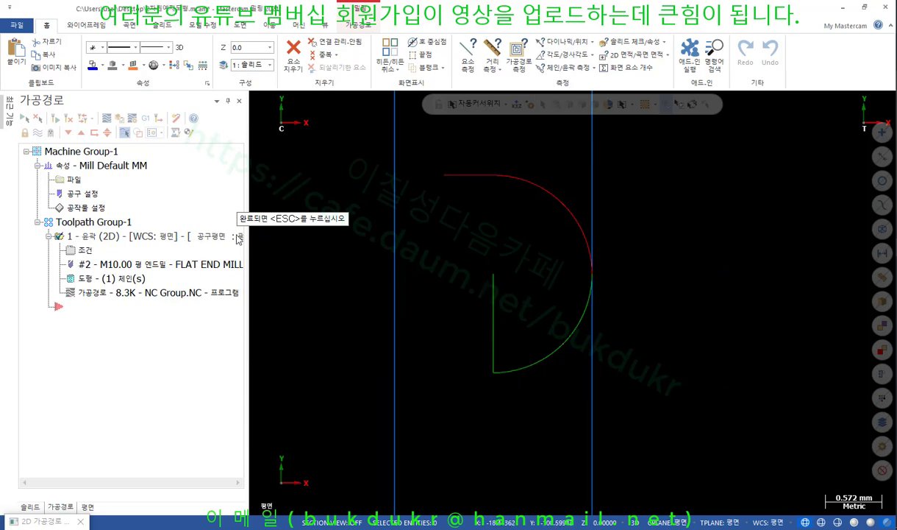
Return to the contour toolpath settings and switch the 진입 직선 type to 프로파일 램프.
{"action": "key", "text": "Escape"}
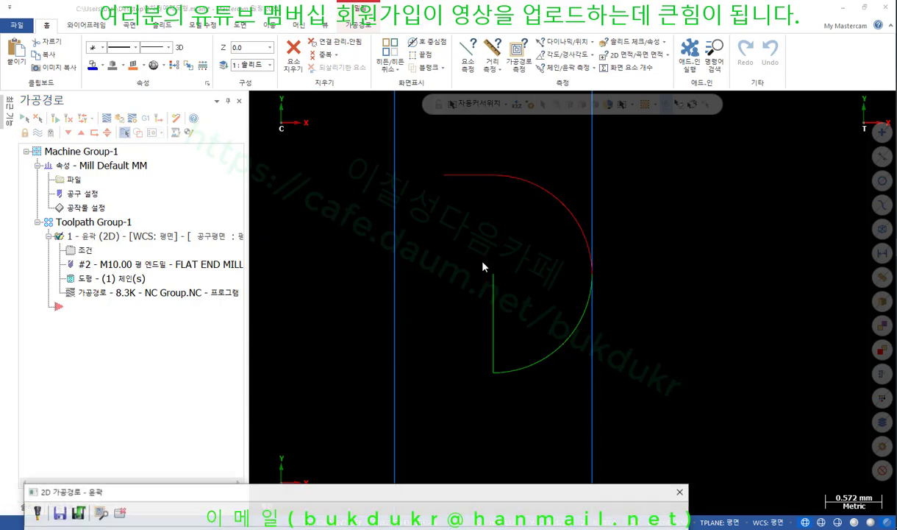
{"action": "left_click", "coordinate": [321, 491]}
{"action": "left_click_drag", "start_coordinate": [567, 101], "coordinate": [563, 92]}
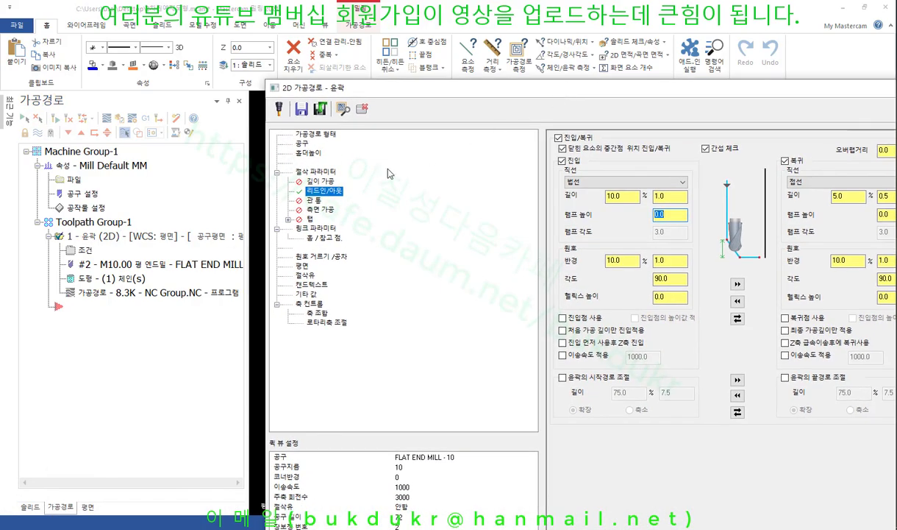
{"action": "left_click", "coordinate": [632, 185]}
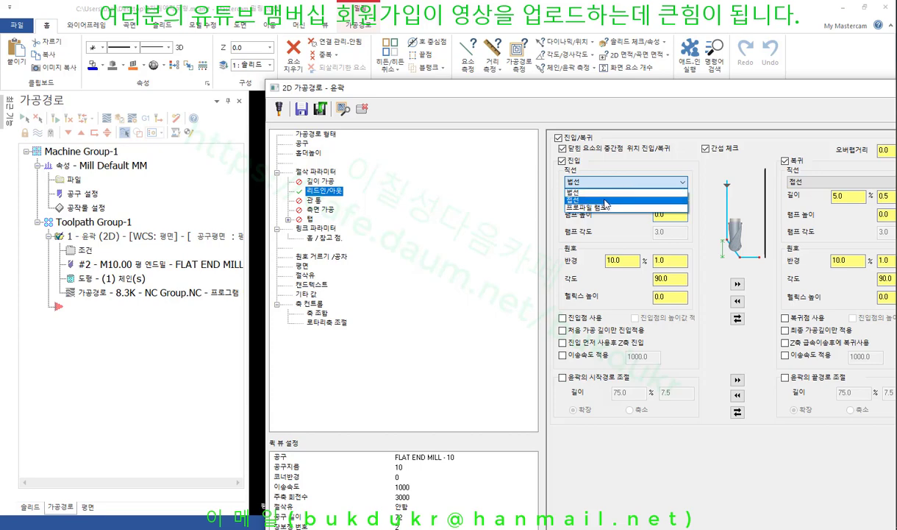
{"action": "left_click", "coordinate": [637, 207]}
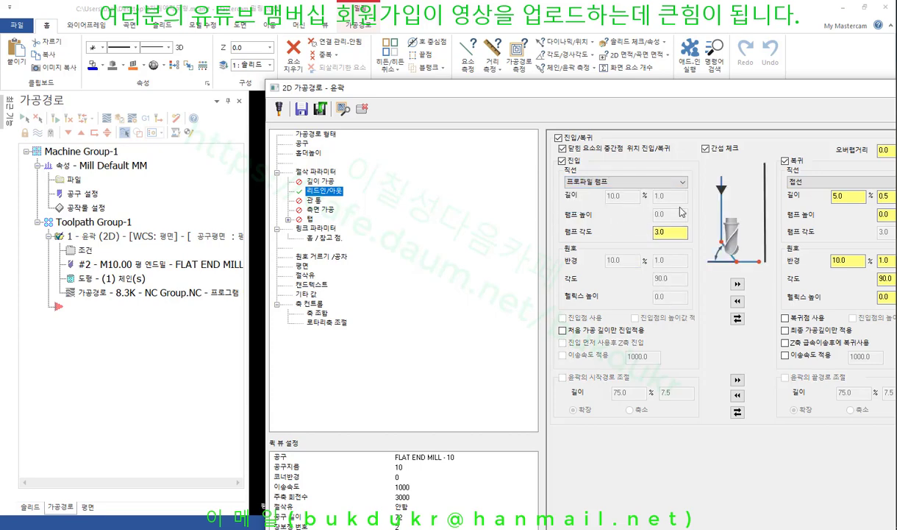
{"action": "left_click_drag", "start_coordinate": [728, 87], "coordinate": [481, 57]}
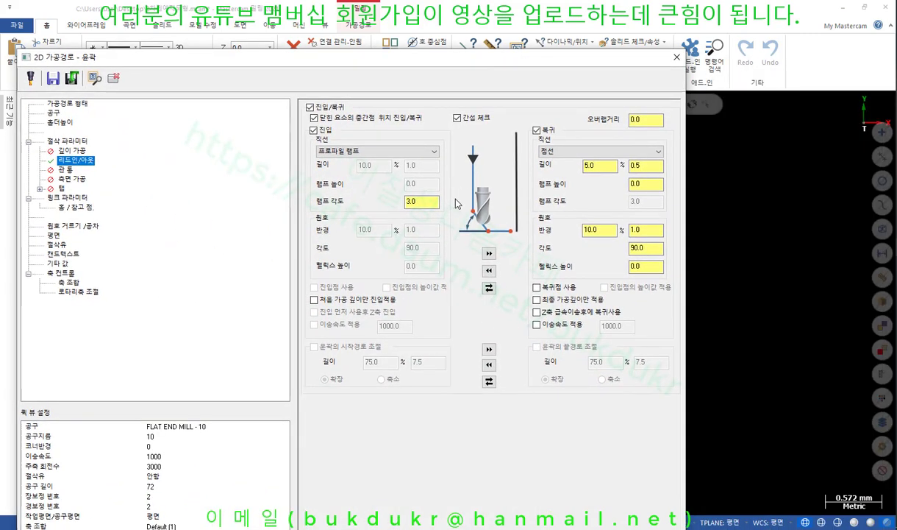
Set the 진입 램프 각도 to 1.0 and refresh the contour toolpath preview.
{"action": "double_click", "coordinate": [415, 201]}
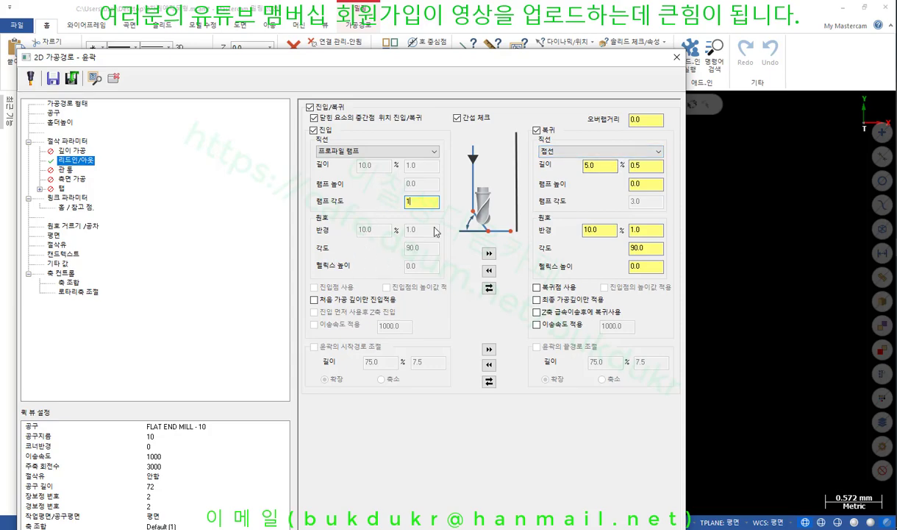
{"action": "left_click_drag", "start_coordinate": [452, 53], "coordinate": [529, 337]}
{"action": "left_click", "coordinate": [184, 434]}
{"action": "left_click", "coordinate": [175, 355]}
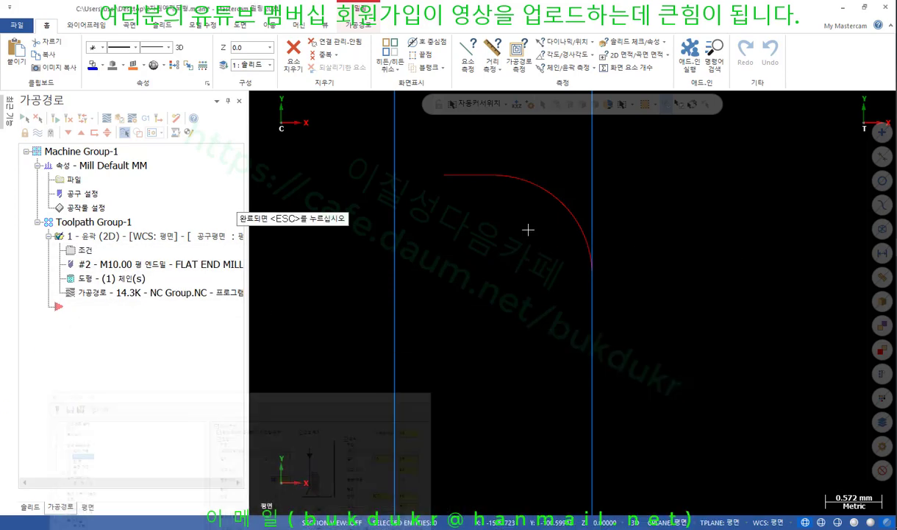
Examine the descending 프로파일 램프 passes inside the pocket from several 3D angles.
{"action": "scroll", "coordinate": [546, 272], "scroll_direction": "down", "scroll_amount": 8}
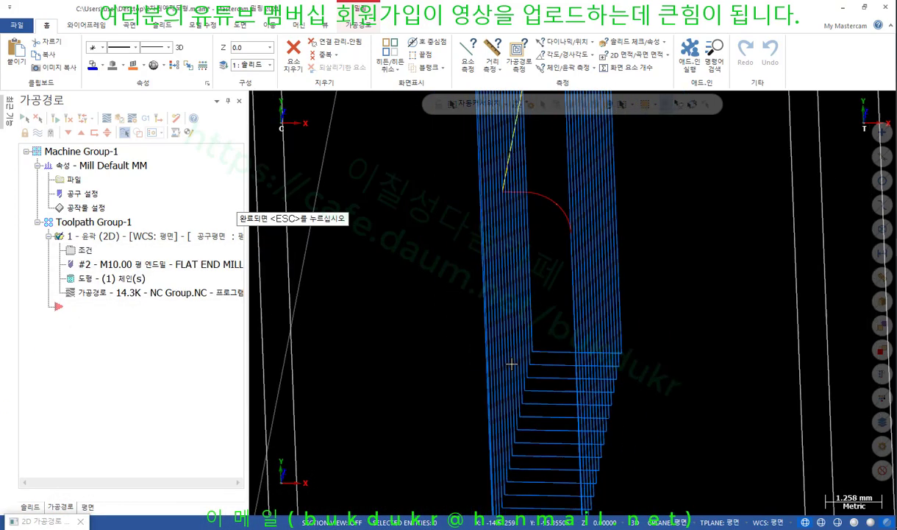
{"action": "scroll", "coordinate": [572, 302], "scroll_direction": "up", "scroll_amount": 2}
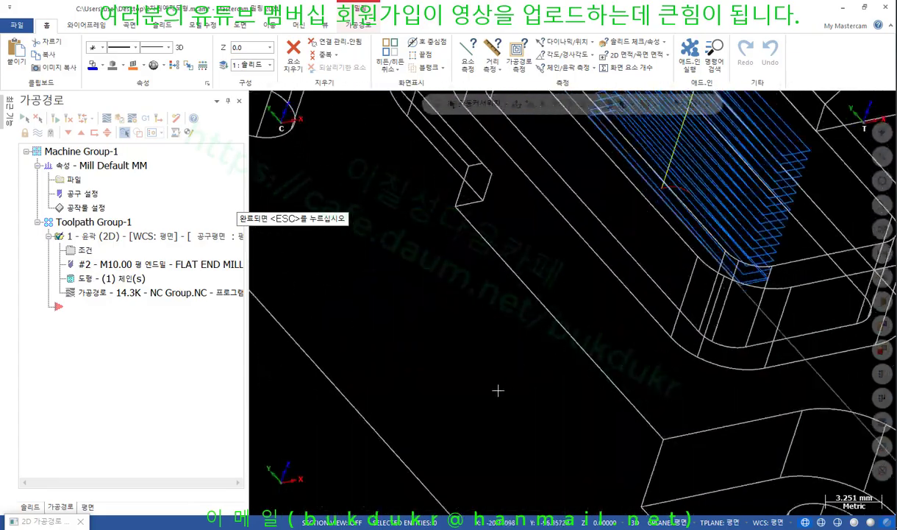
{"action": "scroll", "coordinate": [496, 386], "scroll_direction": "down", "scroll_amount": 5}
{"action": "middle_click_drag", "start_coordinate": [496, 386], "coordinate": [614, 309]}
{"action": "scroll", "coordinate": [615, 309], "scroll_direction": "up", "scroll_amount": 3}
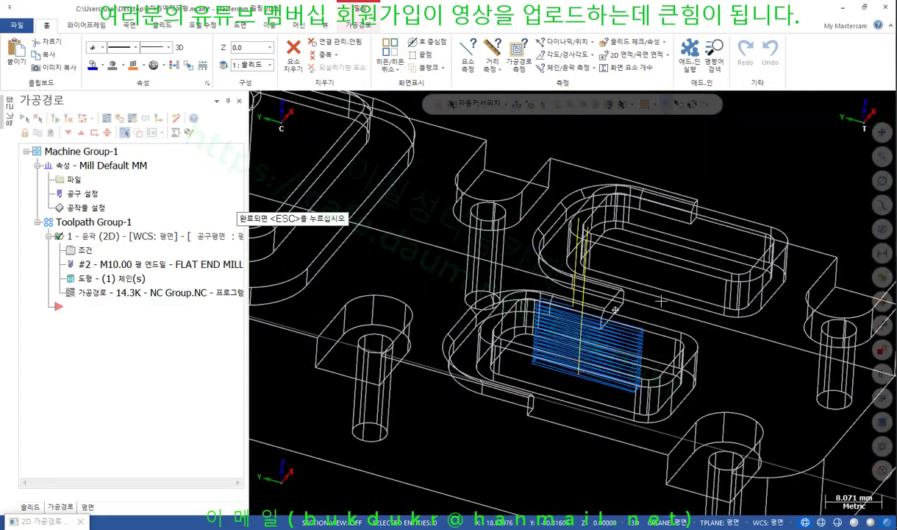
{"action": "scroll", "coordinate": [612, 373], "scroll_direction": "up", "scroll_amount": 3}
{"action": "scroll", "coordinate": [548, 361], "scroll_direction": "down", "scroll_amount": 2}
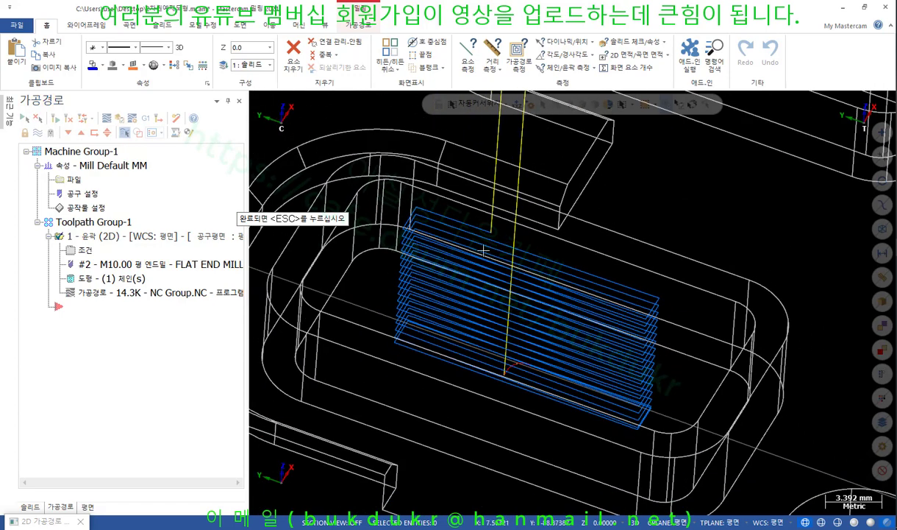
{"action": "scroll", "coordinate": [485, 245], "scroll_direction": "down", "scroll_amount": 1}
In the top view, mark up the pocket wall and the narrow rectangular toolpath, note 3°, and close the markup.
{"action": "right_click", "coordinate": [623, 136]}
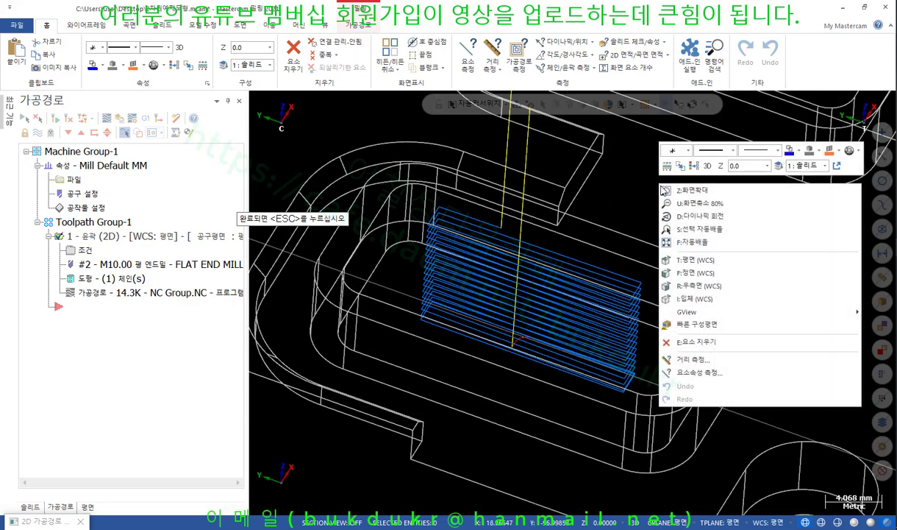
{"action": "left_click", "coordinate": [691, 258]}
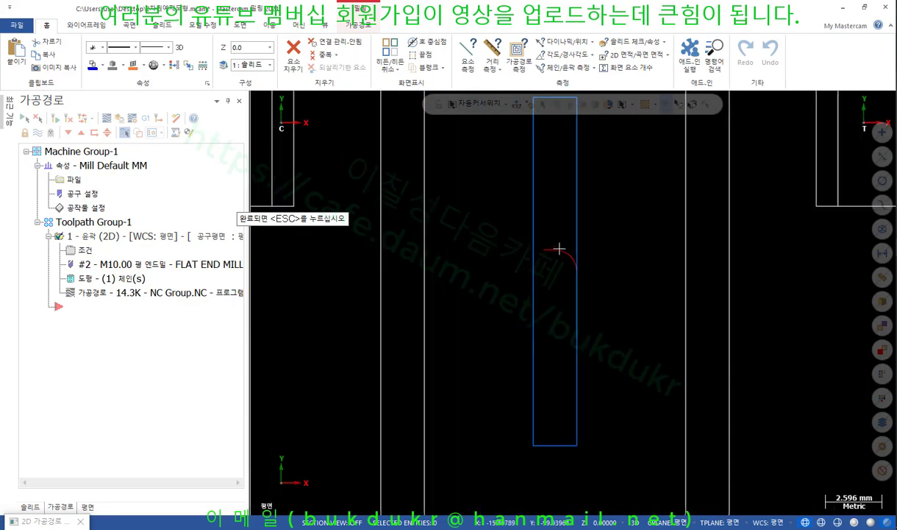
{"action": "scroll", "coordinate": [532, 377], "scroll_direction": "down", "scroll_amount": 1}
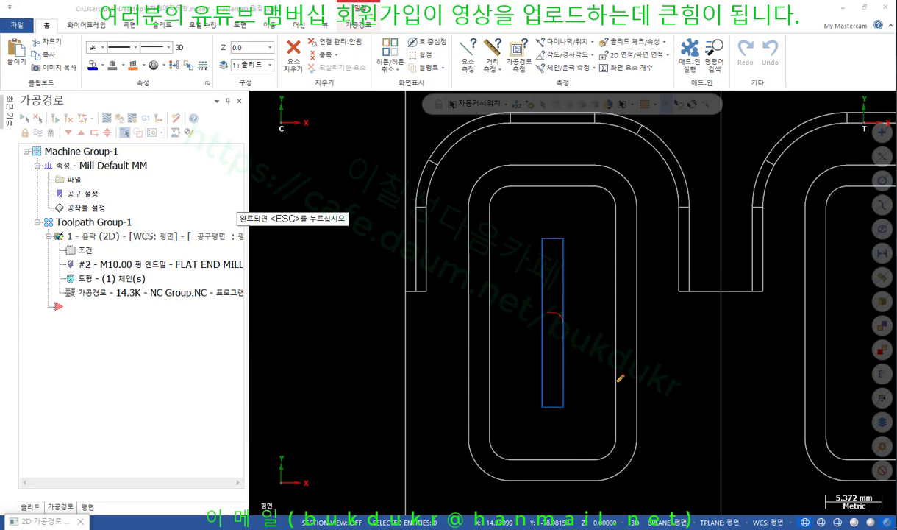
{"action": "mouse_move", "coordinate": [618, 379]}
{"action": "left_mouse_down"}
{"action": "mouse_move", "coordinate": [617, 207]}
{"action": "mouse_move", "coordinate": [572, 183]}
{"action": "mouse_move", "coordinate": [515, 183]}
{"action": "mouse_move", "coordinate": [487, 205]}
{"action": "mouse_move", "coordinate": [486, 382]}
{"action": "mouse_move", "coordinate": [486, 372]}
{"action": "left_mouse_up"}
{"action": "mouse_move", "coordinate": [492, 276]}
{"action": "left_mouse_down"}
{"action": "mouse_move", "coordinate": [509, 420]}
{"action": "mouse_move", "coordinate": [542, 331]}
{"action": "mouse_move", "coordinate": [536, 254]}
{"action": "mouse_move", "coordinate": [556, 240]}
{"action": "mouse_move", "coordinate": [568, 283]}
{"action": "mouse_move", "coordinate": [570, 390]}
{"action": "mouse_move", "coordinate": [540, 403]}
{"action": "left_mouse_up"}
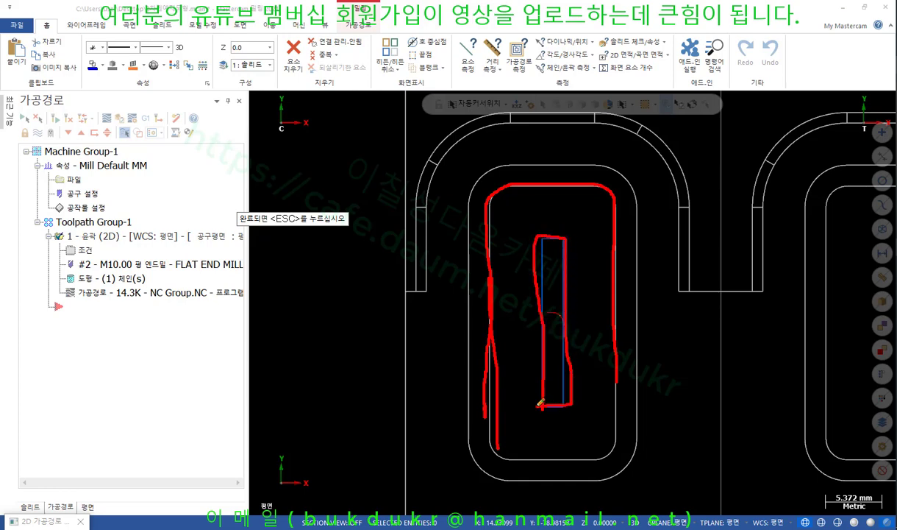
{"action": "mouse_move", "coordinate": [657, 293]}
{"action": "left_mouse_down"}
{"action": "mouse_move", "coordinate": [670, 307]}
{"action": "mouse_move", "coordinate": [648, 324]}
{"action": "left_mouse_up"}
{"action": "left_click_drag", "start_coordinate": [688, 275], "coordinate": [687, 276]}
{"action": "right_click", "coordinate": [747, 289]}
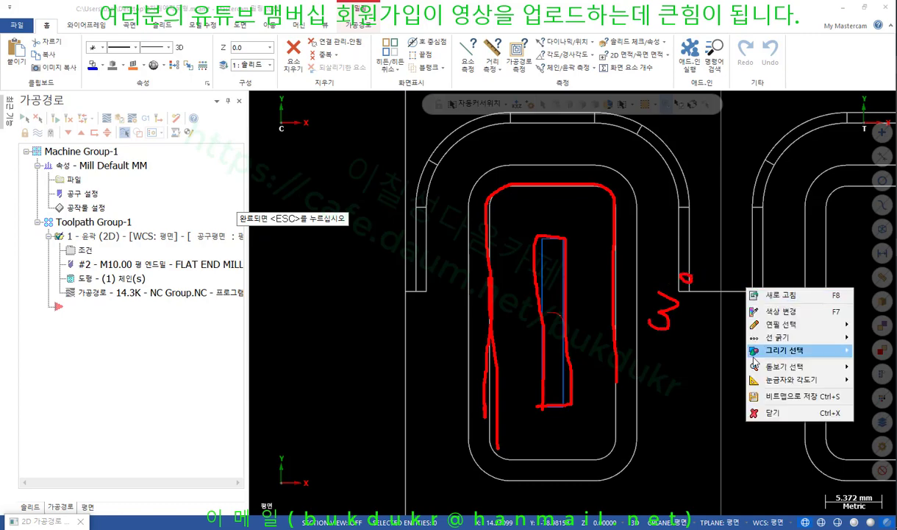
{"action": "left_click", "coordinate": [764, 413]}
Inspect the ramp passes and the red lead-out arc from a slightly tilted view, close up and across the whole pocket.
{"action": "mouse_move", "coordinate": [599, 339]}
{"action": "middle_mouse_down"}
{"action": "mouse_move", "coordinate": [596, 325]}
{"action": "mouse_move", "coordinate": [608, 322]}
{"action": "middle_mouse_up"}
{"action": "scroll", "coordinate": [607, 322], "scroll_direction": "up", "scroll_amount": 5}
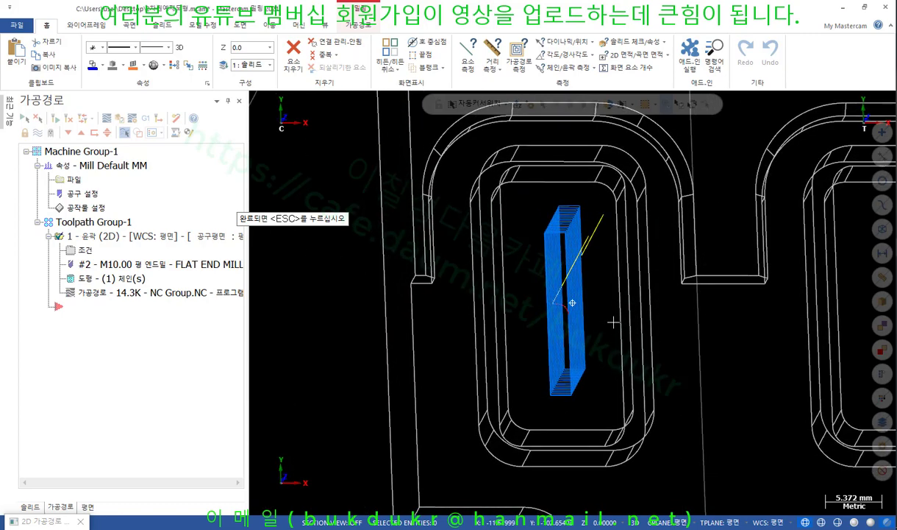
{"action": "scroll", "coordinate": [532, 281], "scroll_direction": "up", "scroll_amount": 2}
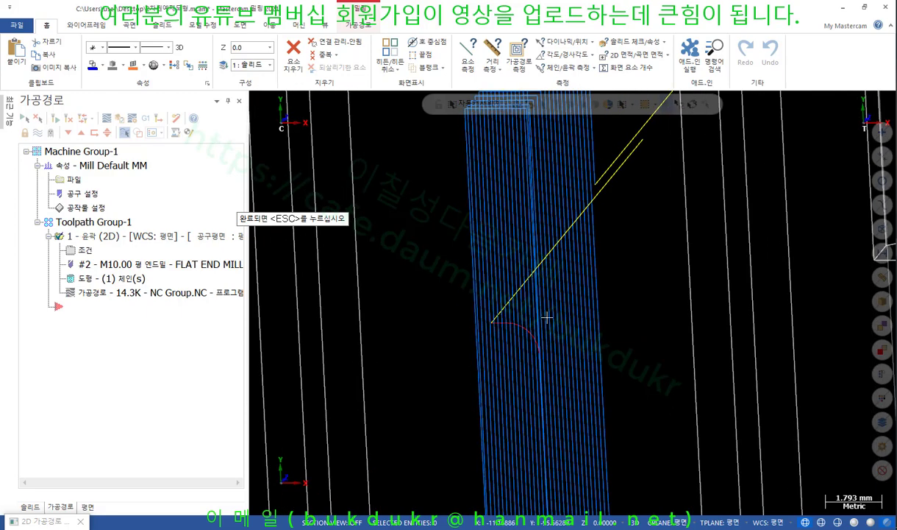
{"action": "scroll", "coordinate": [546, 315], "scroll_direction": "down", "scroll_amount": 3}
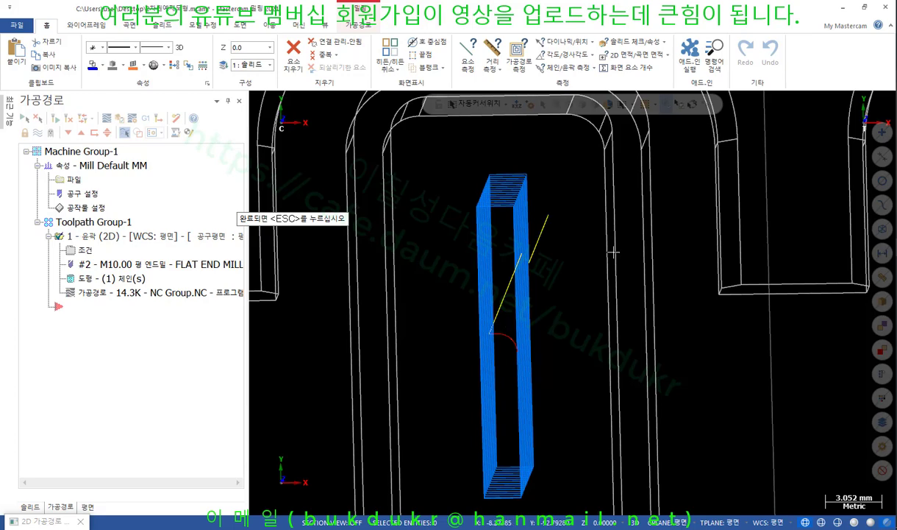
{"action": "scroll", "coordinate": [613, 253], "scroll_direction": "down", "scroll_amount": 3}
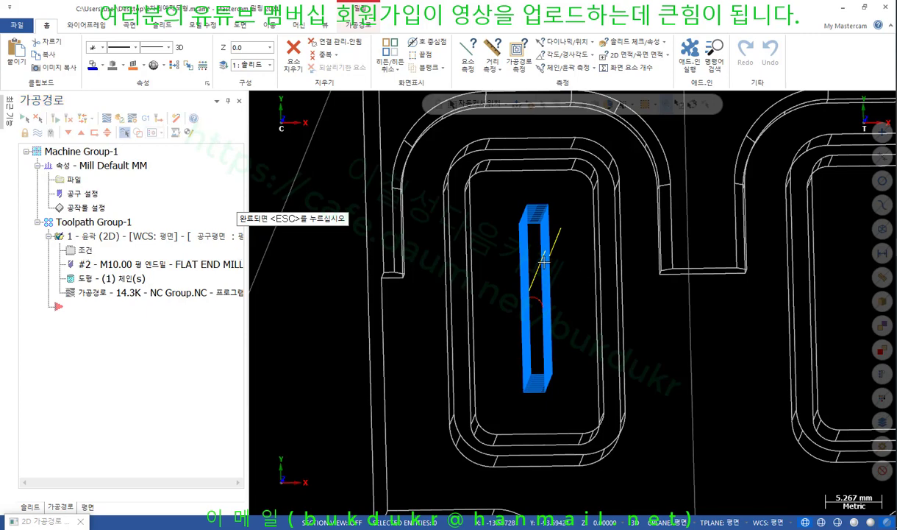
Edit the contour operation's 10 mm flat end mill, setting its cutting, shank and shoulder diameters to 5.
{"action": "key", "text": "Escape"}
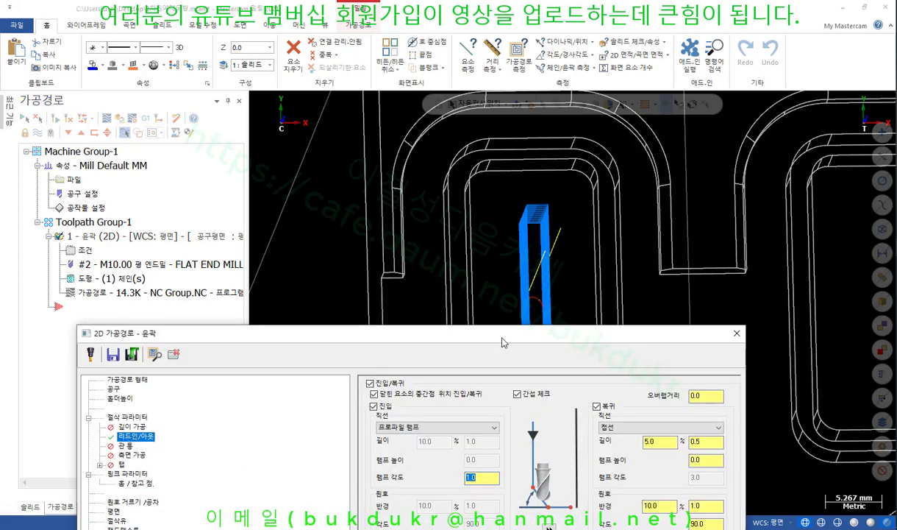
{"action": "left_click_drag", "start_coordinate": [436, 313], "coordinate": [423, 28]}
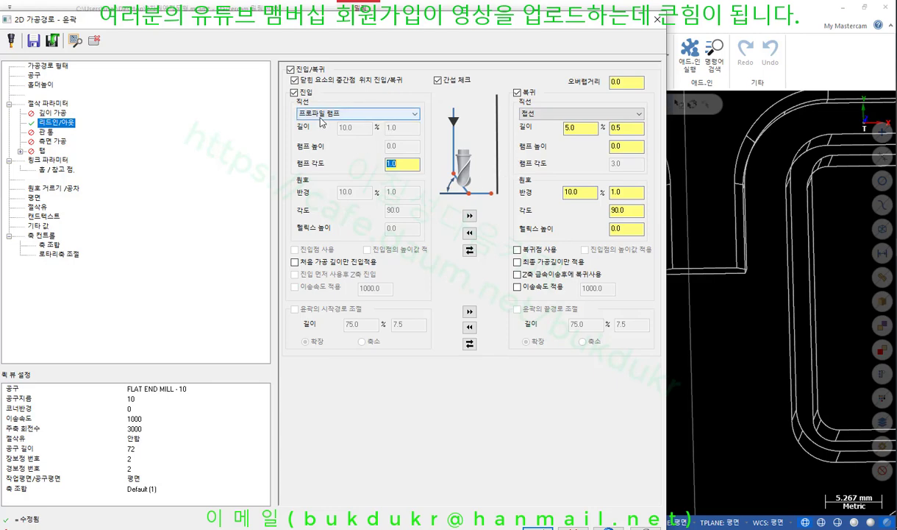
{"action": "left_click", "coordinate": [50, 103]}
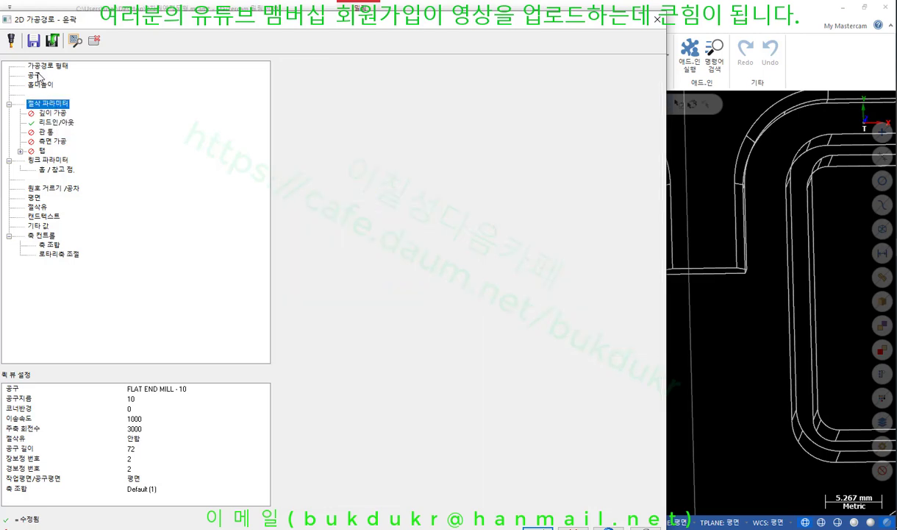
{"action": "left_click", "coordinate": [37, 76]}
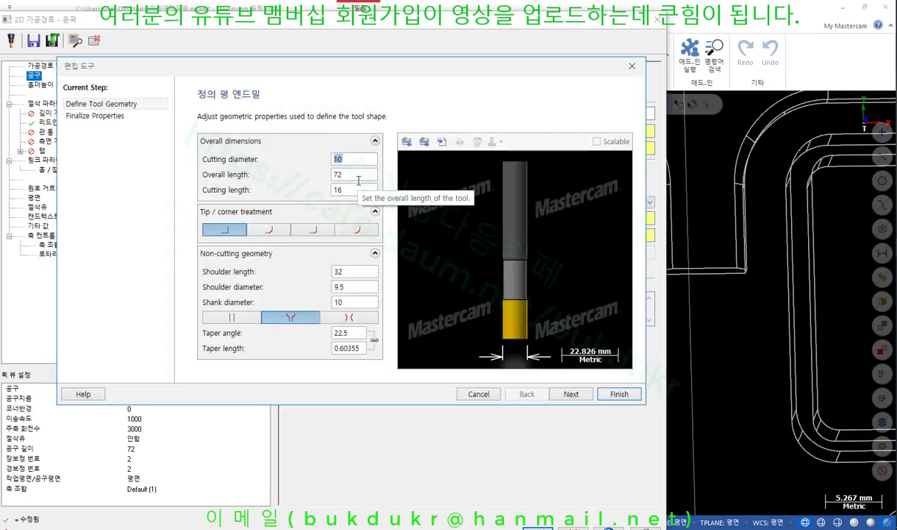
{"action": "left_click", "coordinate": [358, 178]}
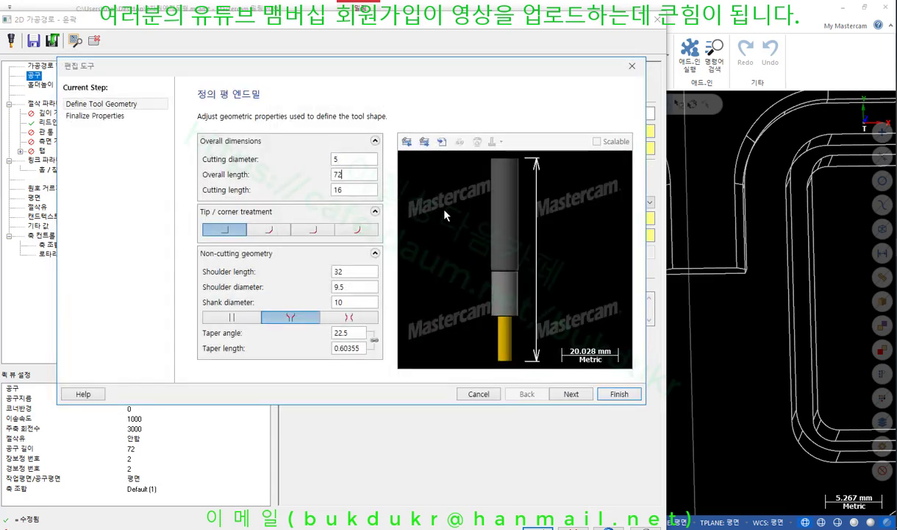
{"action": "double_click", "coordinate": [358, 298]}
{"action": "type", "text": "5"}
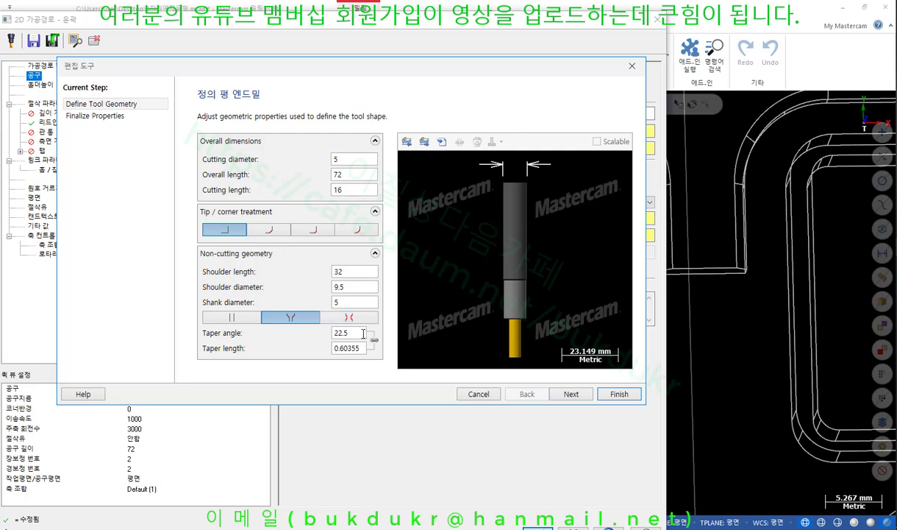
{"action": "left_click", "coordinate": [365, 287]}
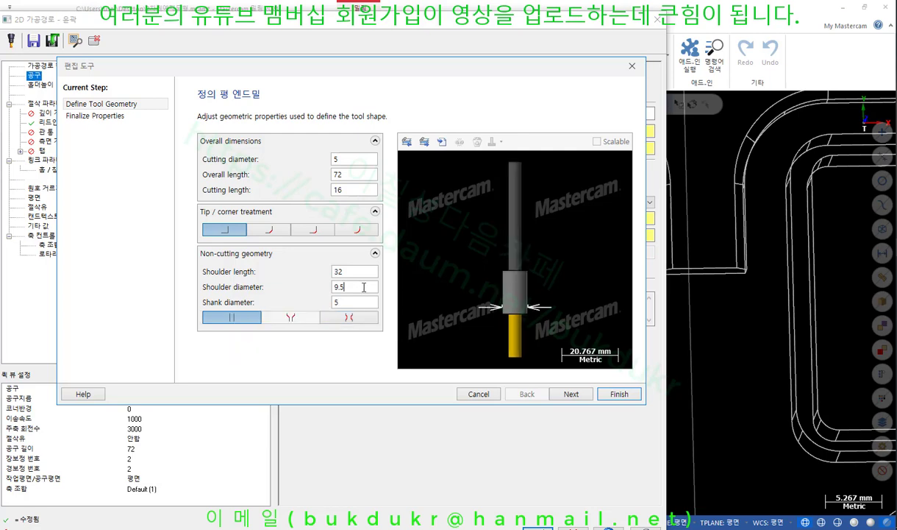
{"action": "double_click", "coordinate": [346, 287]}
{"action": "type", "text": "5"}
{"action": "left_click", "coordinate": [344, 269]}
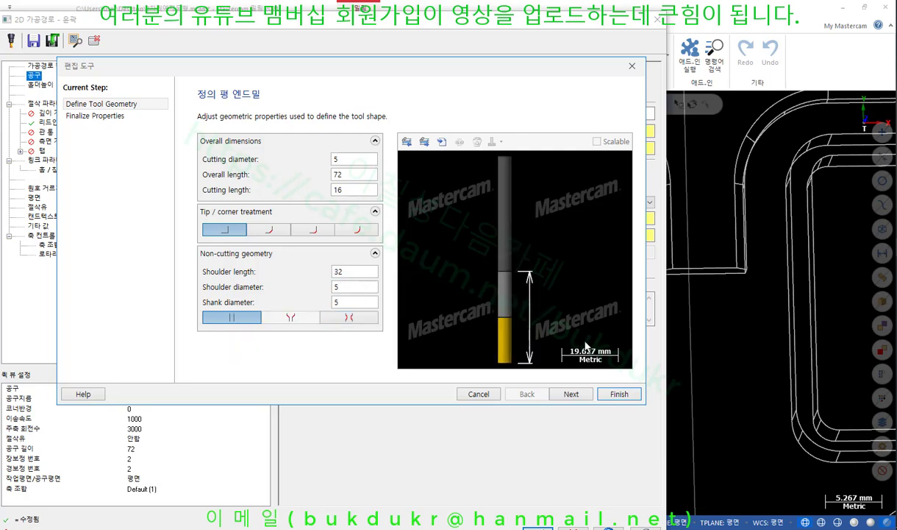
Rename the edited end mill as 5 and finish the tool definition.
{"action": "left_click", "coordinate": [570, 394]}
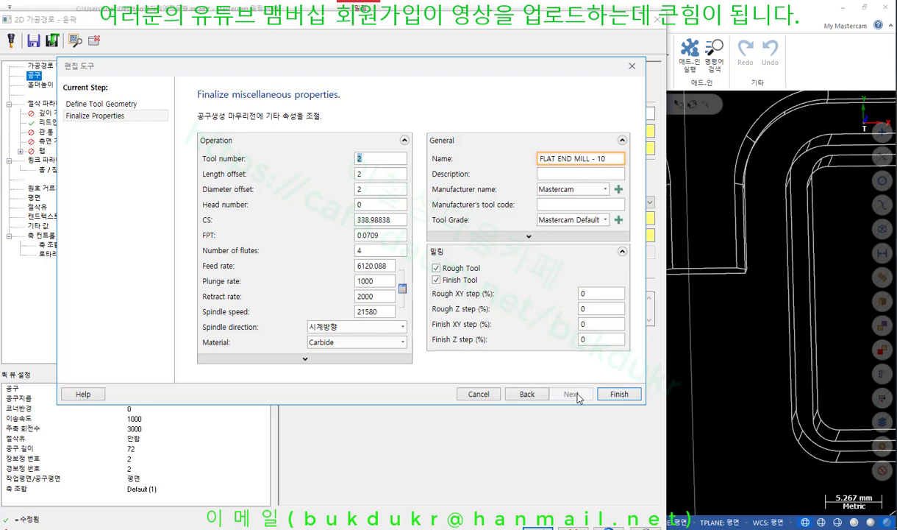
{"action": "triple_click", "coordinate": [607, 158]}
{"action": "type", "text": "5"}
{"action": "left_click", "coordinate": [619, 393]}
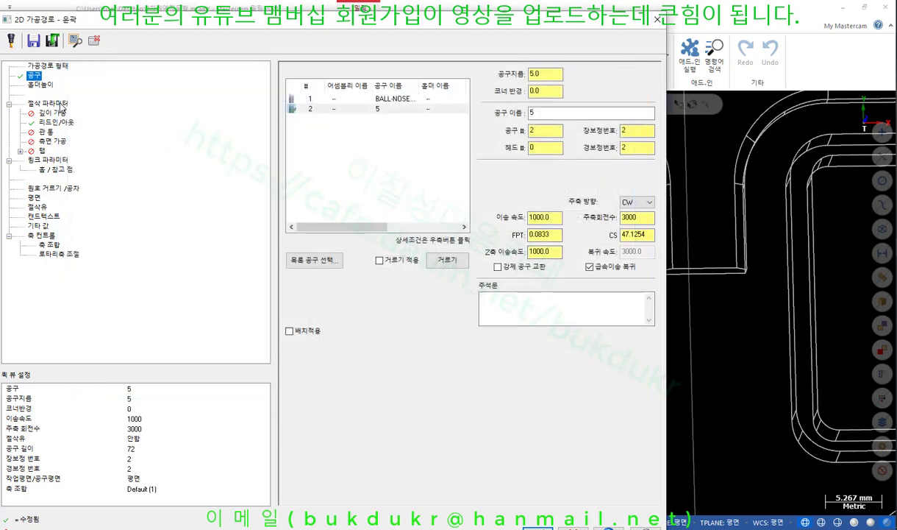
Refresh the contour toolpath preview for the 5 mm end mill, with the pocket in view.
{"action": "left_click", "coordinate": [62, 106]}
{"action": "left_click_drag", "start_coordinate": [481, 24], "coordinate": [685, 428]}
{"action": "left_click", "coordinate": [258, 445]}
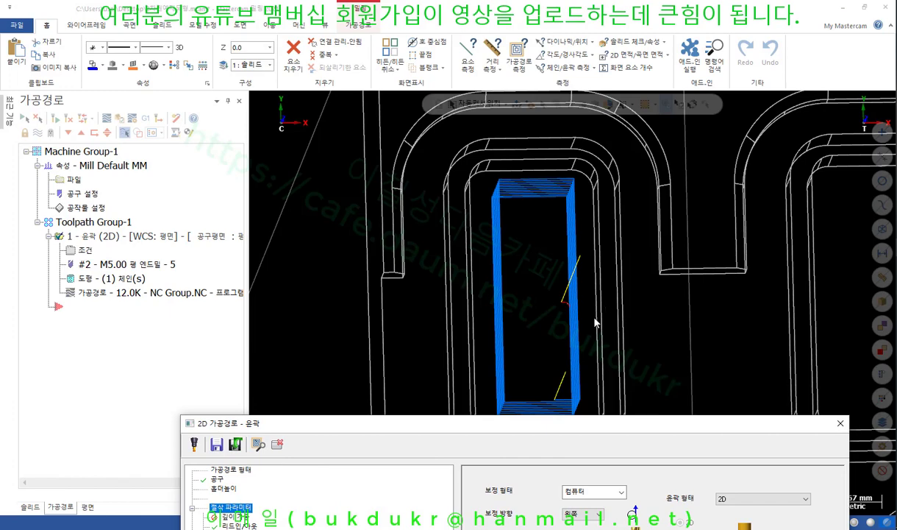
Show the 리드인/아웃 settings beside the pocket preview and review the 진입 line types, keeping 프로파일 램프.
{"action": "left_click_drag", "start_coordinate": [445, 425], "coordinate": [430, 249]}
{"action": "left_click", "coordinate": [215, 346]}
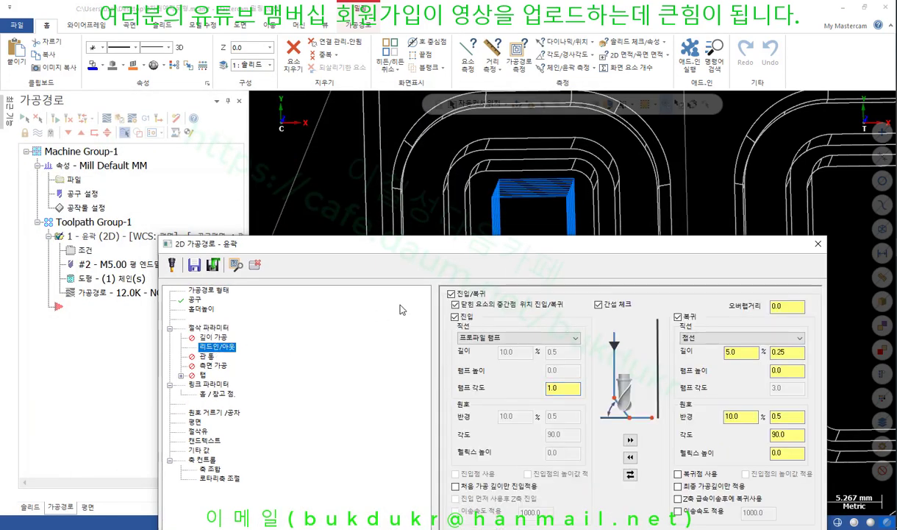
{"action": "left_click_drag", "start_coordinate": [519, 243], "coordinate": [190, 162]}
{"action": "left_click", "coordinate": [156, 251]}
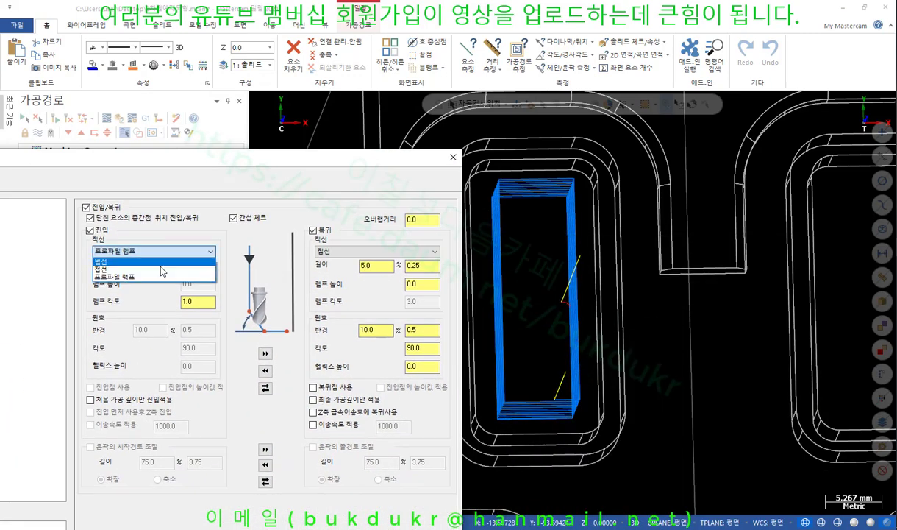
{"action": "left_click", "coordinate": [129, 277]}
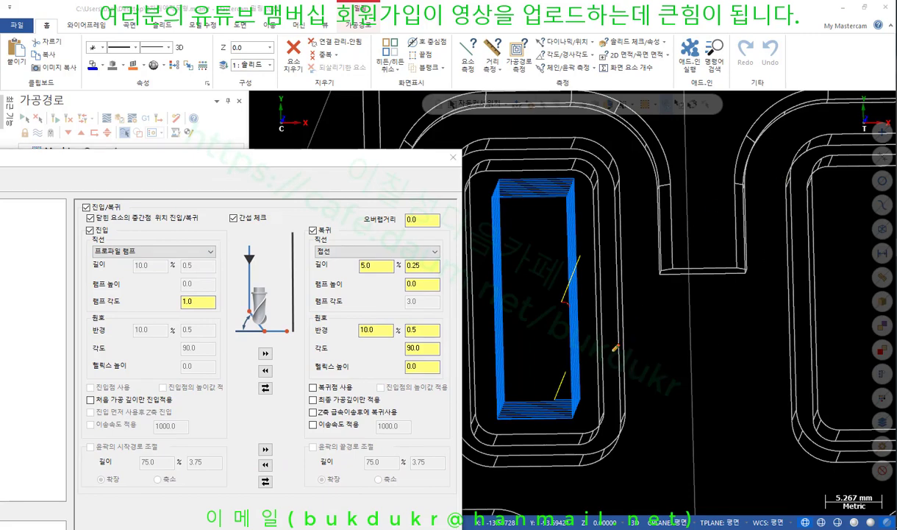
Mark up the 프로파일 램프 type and the 진입 램프 각도 setting, and clear the markup.
{"action": "mouse_move", "coordinate": [80, 313]}
{"action": "left_mouse_down"}
{"action": "mouse_move", "coordinate": [204, 310]}
{"action": "mouse_move", "coordinate": [218, 296]}
{"action": "mouse_move", "coordinate": [83, 299]}
{"action": "mouse_move", "coordinate": [84, 312]}
{"action": "left_mouse_up"}
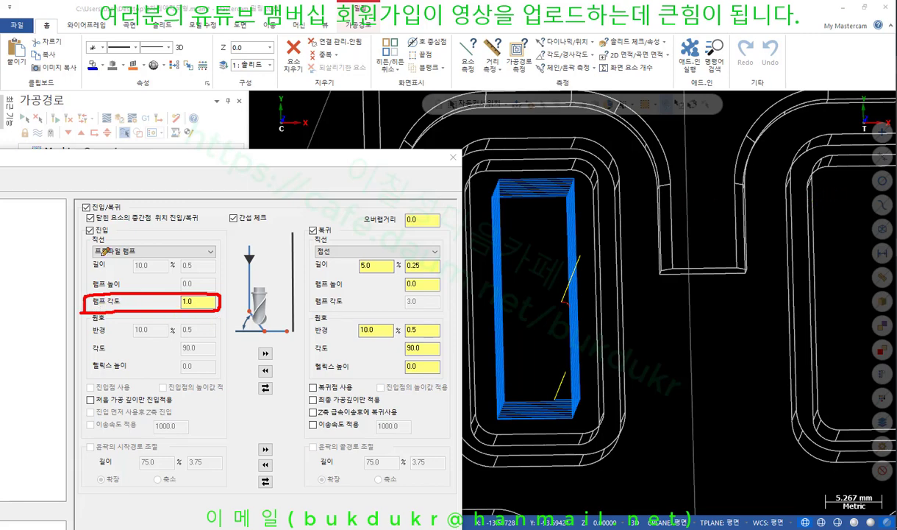
{"action": "left_click_drag", "start_coordinate": [93, 257], "coordinate": [147, 256]}
{"action": "mouse_move", "coordinate": [80, 307]}
{"action": "left_mouse_down"}
{"action": "mouse_move", "coordinate": [130, 309]}
{"action": "mouse_move", "coordinate": [78, 313]}
{"action": "mouse_move", "coordinate": [116, 315]}
{"action": "left_mouse_up"}
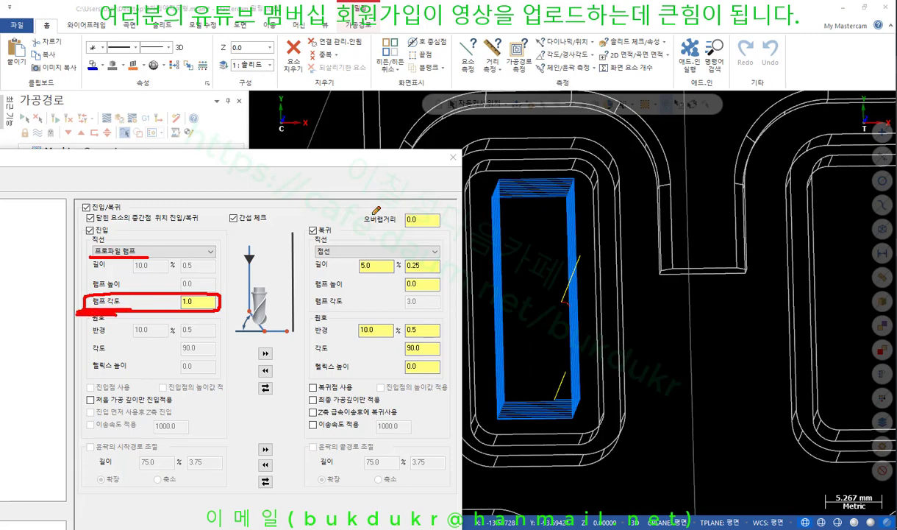
{"action": "right_click", "coordinate": [355, 202]}
{"action": "left_click", "coordinate": [383, 330]}
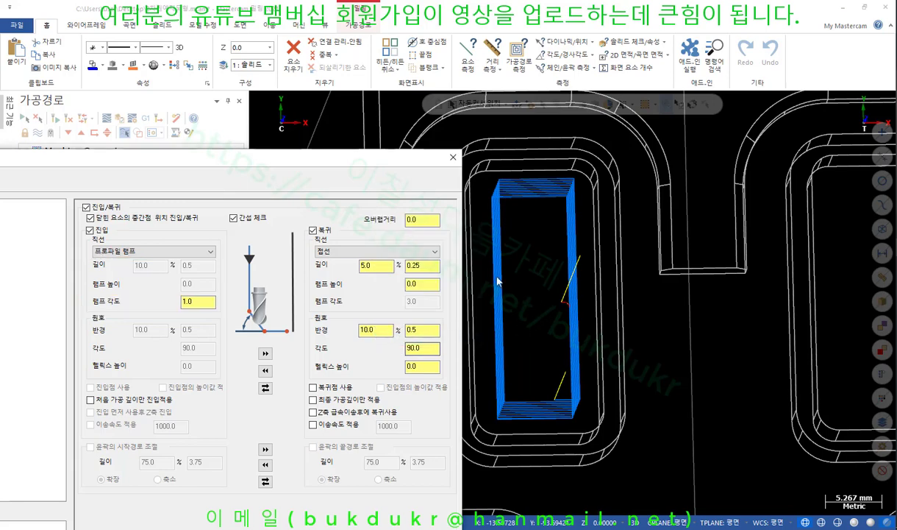
Set the 진입 line type to 접선 and refresh the contour toolpath preview.
{"action": "left_click", "coordinate": [150, 252]}
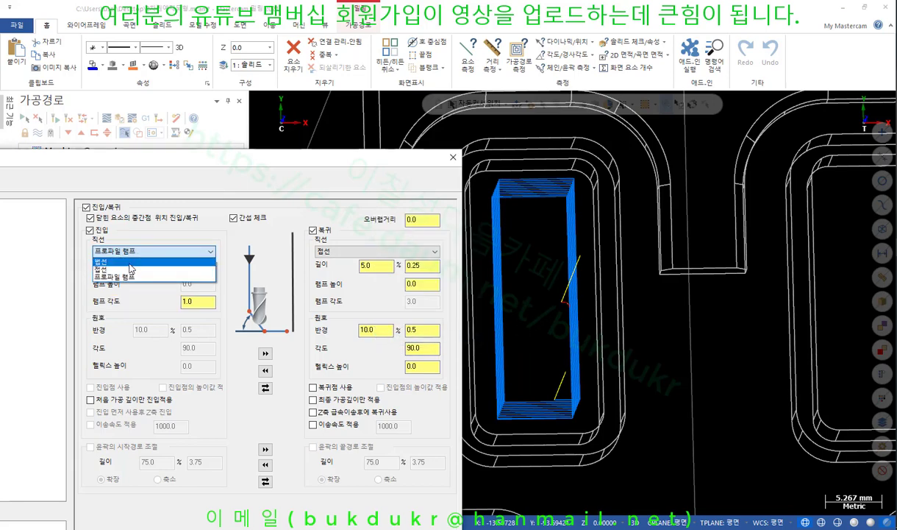
{"action": "left_click", "coordinate": [118, 269]}
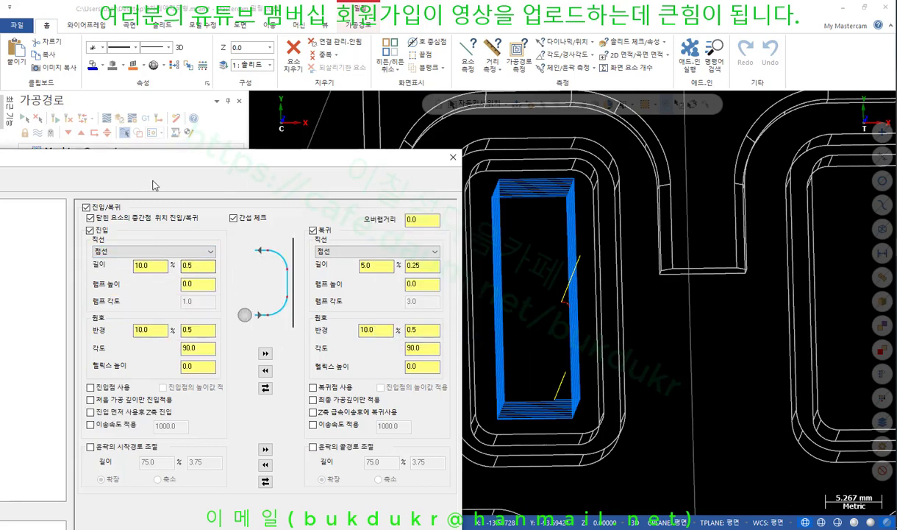
{"action": "left_click_drag", "start_coordinate": [154, 157], "coordinate": [422, 368]}
{"action": "left_click", "coordinate": [178, 398]}
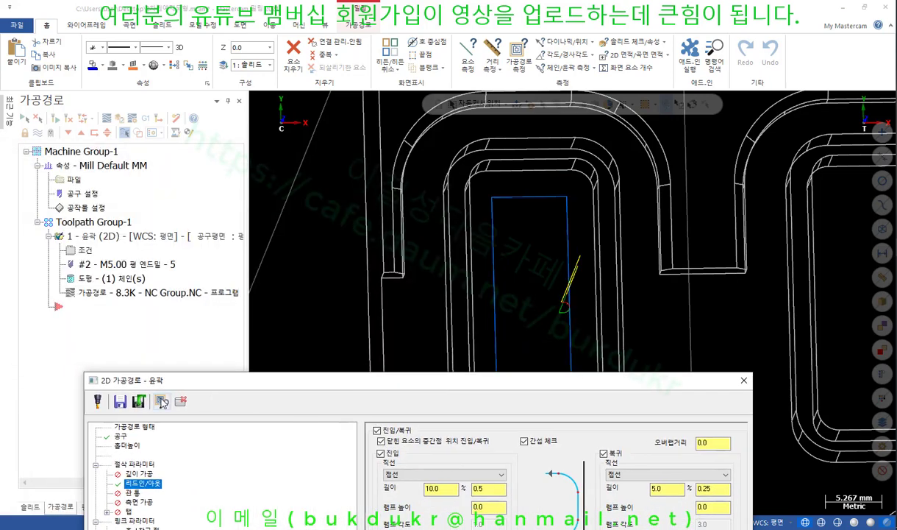
Hide the contour settings, examine the 접선 lead-in and lead-out arcs close up, and return to the settings.
{"action": "left_click_drag", "start_coordinate": [529, 393], "coordinate": [239, 83]}
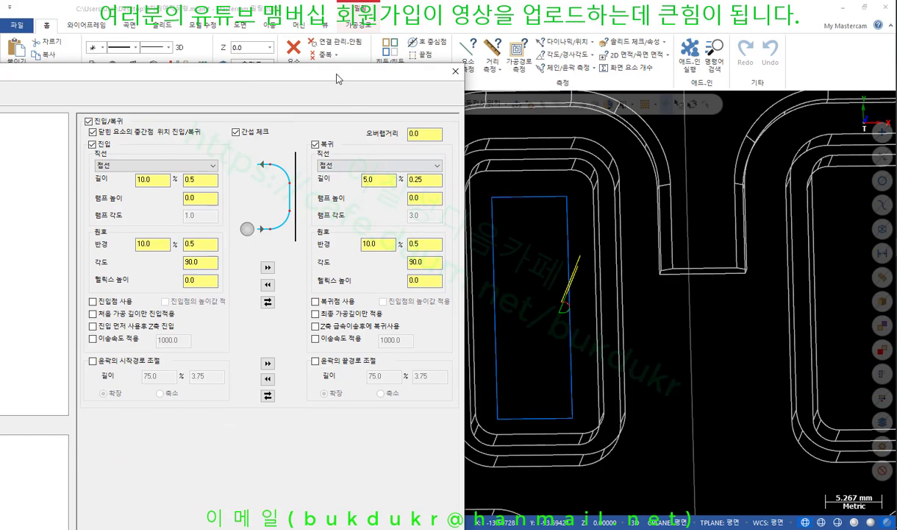
{"action": "left_click_drag", "start_coordinate": [324, 73], "coordinate": [421, 305]}
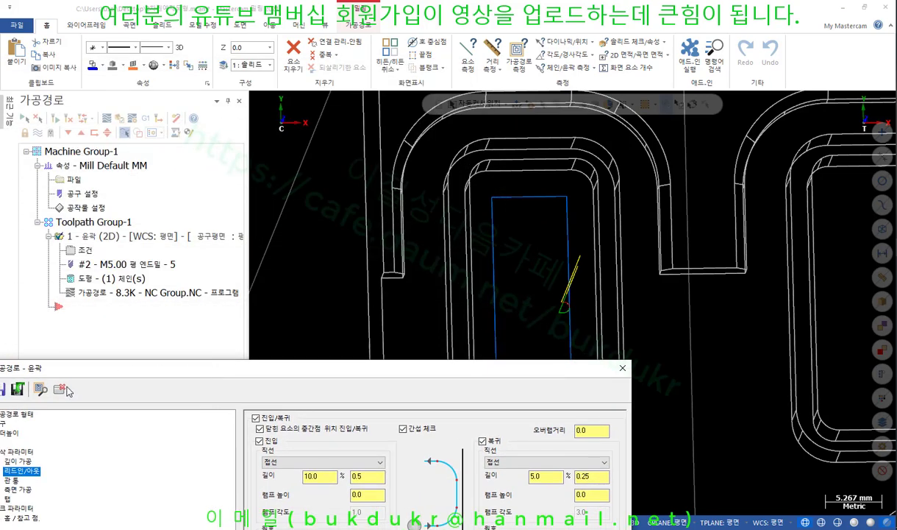
{"action": "left_click", "coordinate": [64, 368]}
{"action": "scroll", "coordinate": [720, 321], "scroll_direction": "down", "scroll_amount": 3}
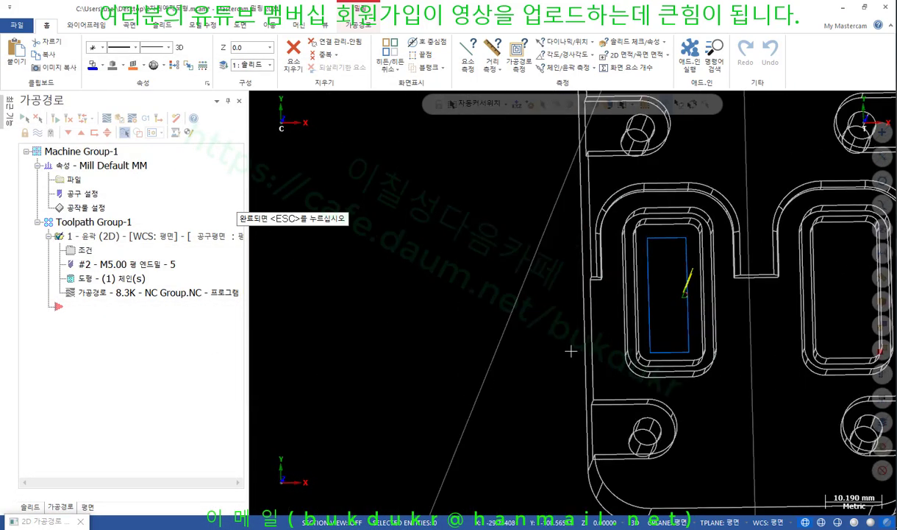
{"action": "scroll", "coordinate": [662, 316], "scroll_direction": "up", "scroll_amount": 5}
{"action": "scroll", "coordinate": [775, 265], "scroll_direction": "up", "scroll_amount": 7}
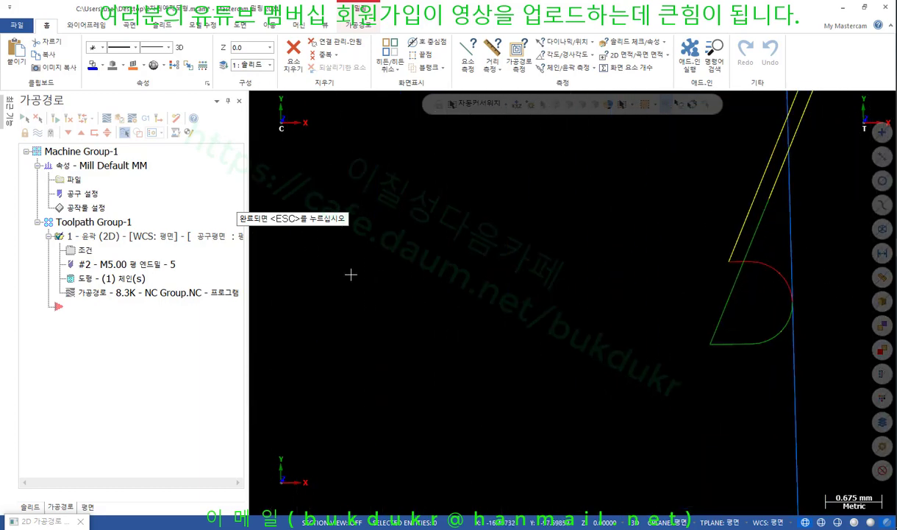
{"action": "key", "text": "Escape"}
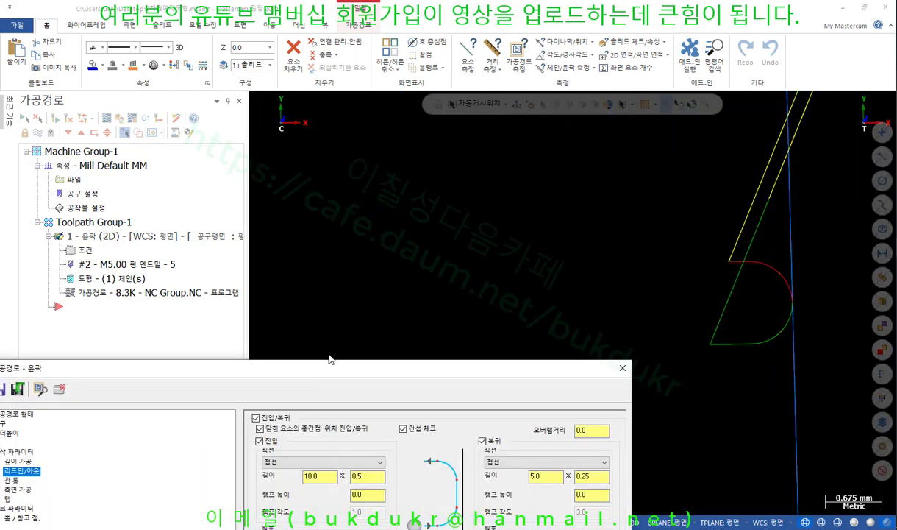
Set the 진입 line length to 1.0 and copy the 진입 settings to 복귀.
{"action": "left_click_drag", "start_coordinate": [330, 362], "coordinate": [357, 86]}
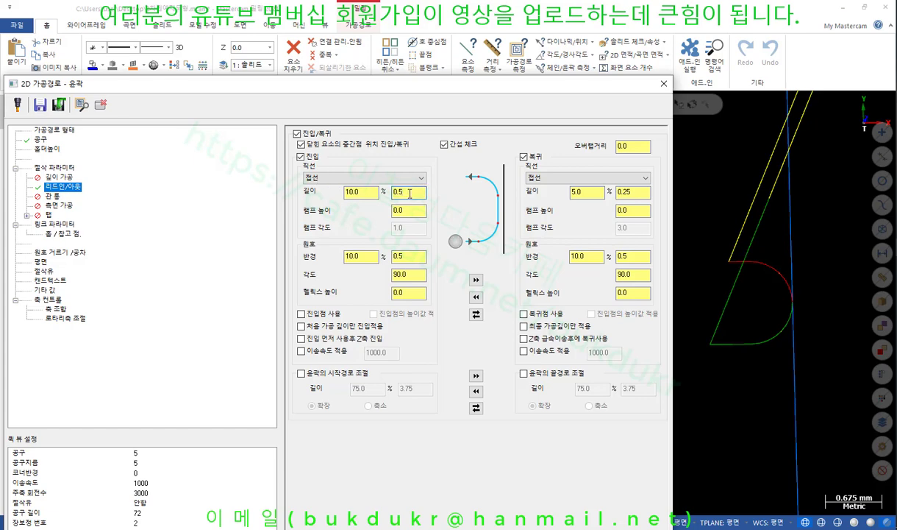
{"action": "double_click", "coordinate": [398, 192]}
{"action": "type", "text": "1"}
{"action": "left_click", "coordinate": [476, 279]}
{"action": "left_click", "coordinate": [420, 212]}
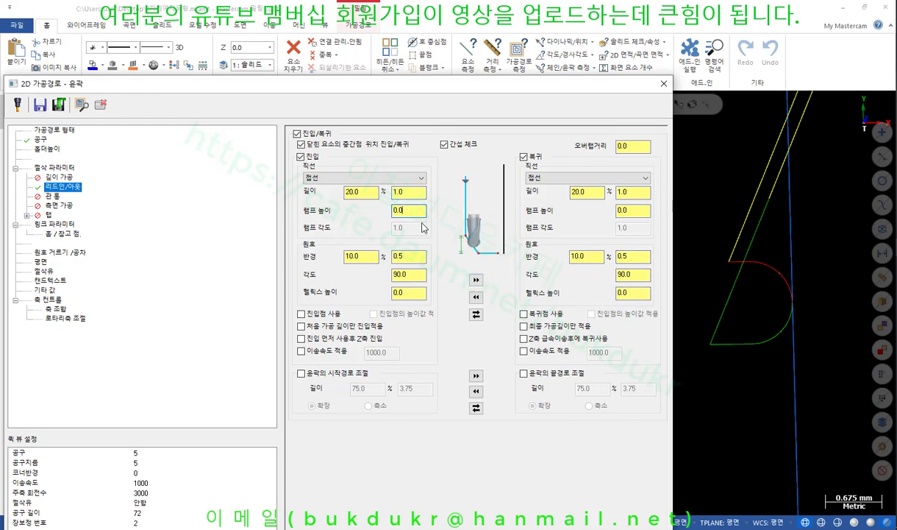
Set the 진입 원호 반경 to 0.3 and refresh the contour toolpath preview.
{"action": "left_click", "coordinate": [366, 254]}
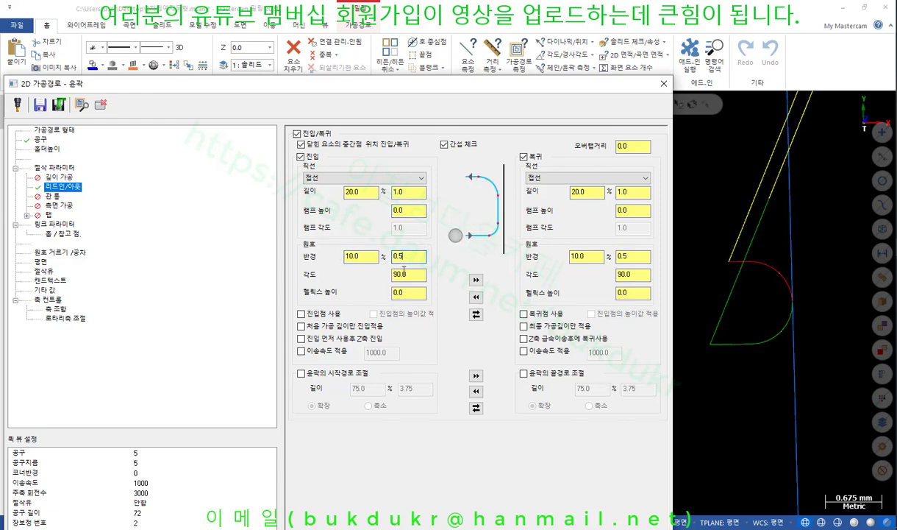
{"action": "left_click", "coordinate": [398, 259]}
{"action": "double_click", "coordinate": [410, 256]}
{"action": "type", "text": "0.3"}
{"action": "left_click", "coordinate": [82, 106]}
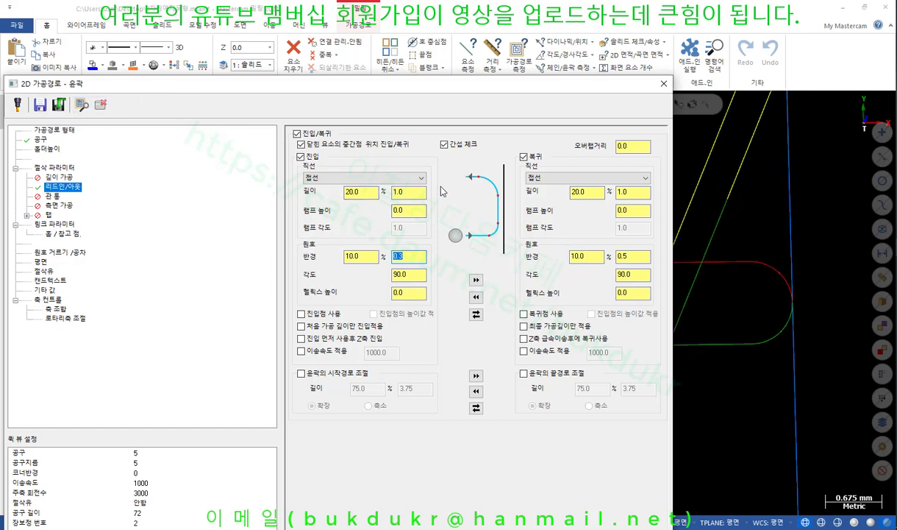
Set the 진입 원호 반경 to 1.0, refresh the preview, and uncover the lead-in and lead-out arcs.
{"action": "left_click", "coordinate": [417, 256]}
{"action": "type", "text": "1"}
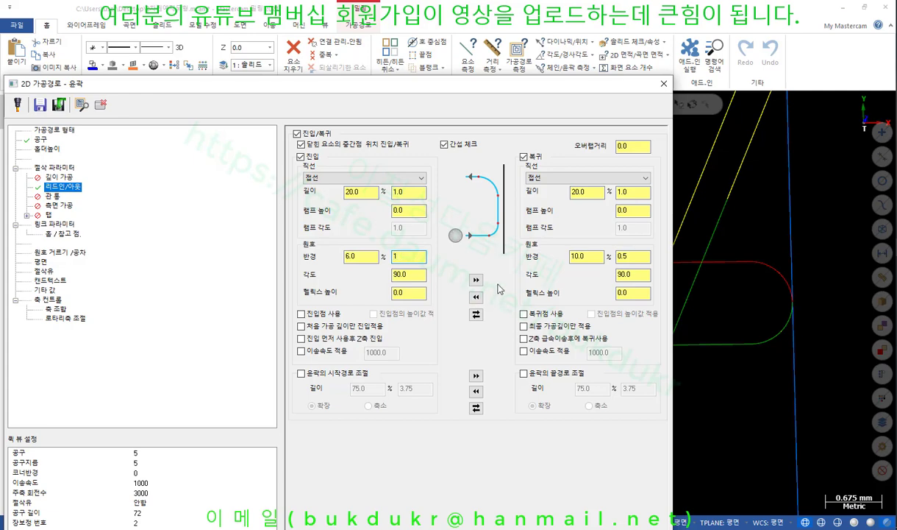
{"action": "left_click", "coordinate": [82, 106]}
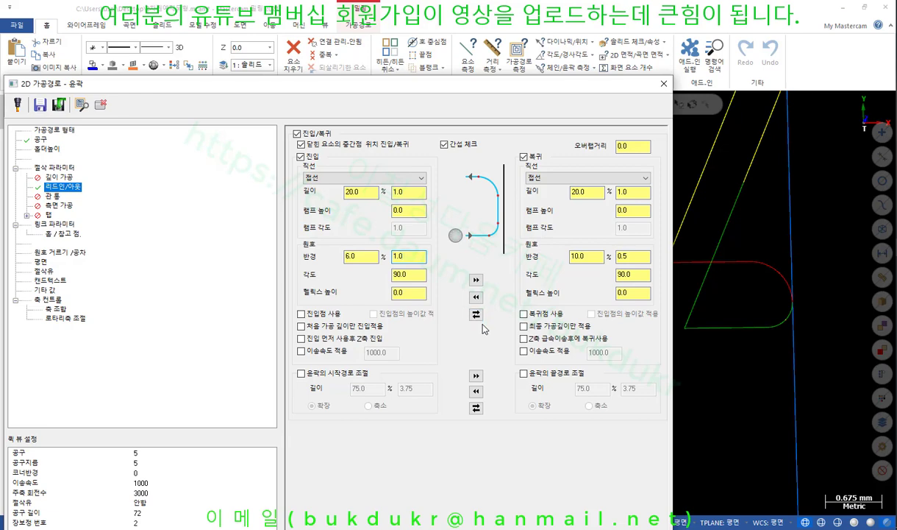
{"action": "left_click", "coordinate": [637, 257]}
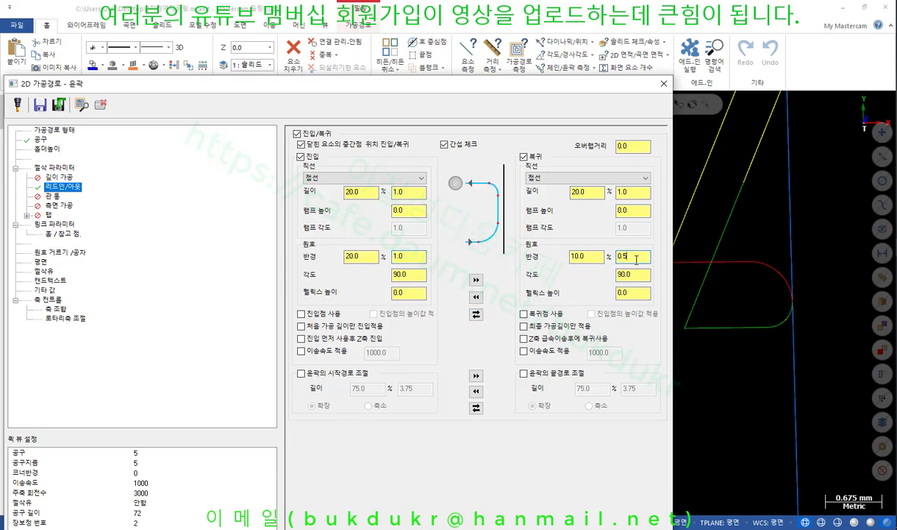
{"action": "left_click", "coordinate": [82, 105]}
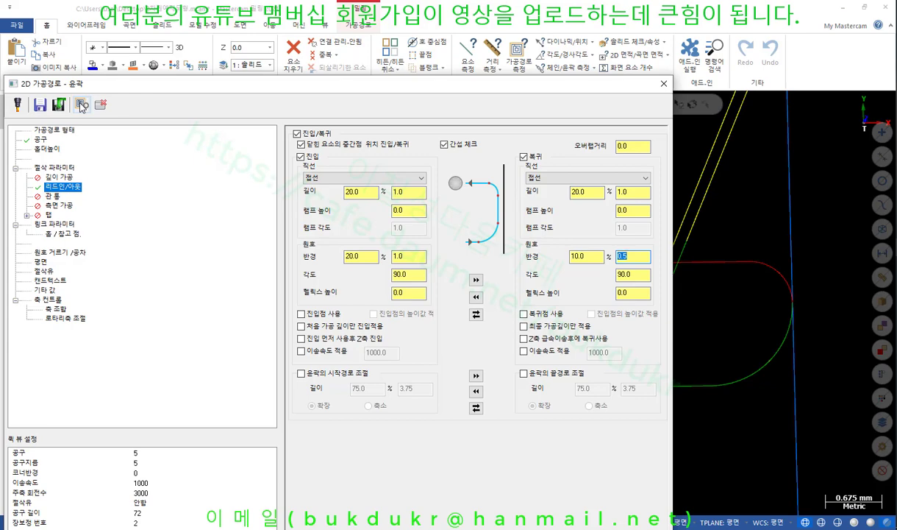
{"action": "left_click", "coordinate": [633, 257]}
{"action": "left_click", "coordinate": [406, 258]}
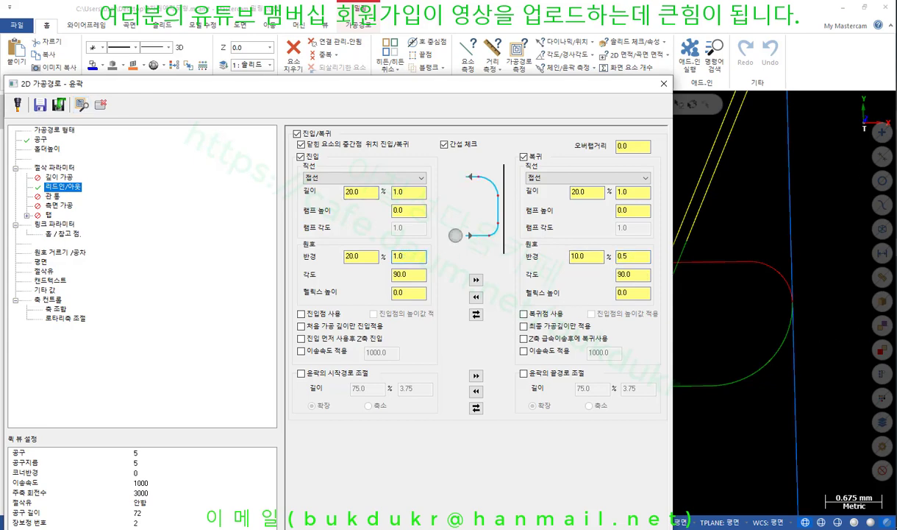
{"action": "left_click_drag", "start_coordinate": [648, 83], "coordinate": [565, 198]}
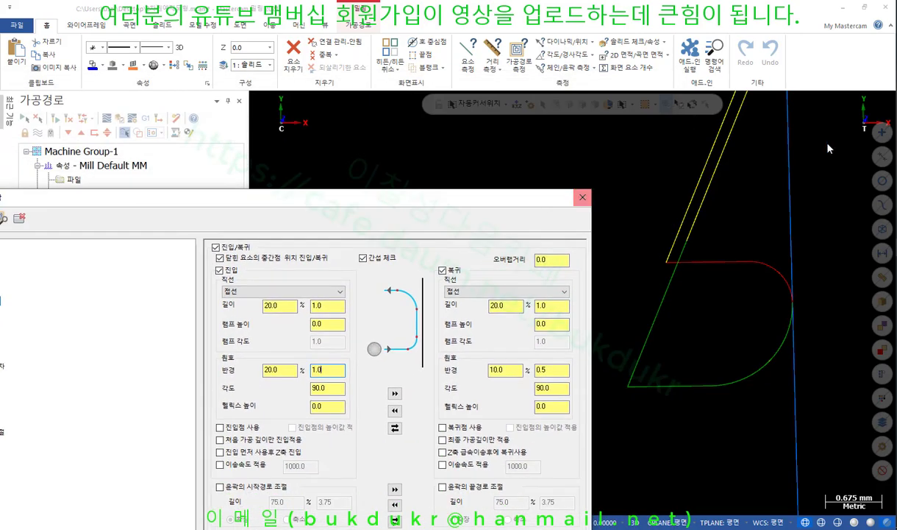
{"action": "mouse_move", "coordinate": [732, 396]}
{"action": "left_mouse_down"}
{"action": "mouse_move", "coordinate": [705, 360]}
{"action": "mouse_move", "coordinate": [744, 300]}
{"action": "mouse_move", "coordinate": [830, 353]}
{"action": "mouse_move", "coordinate": [738, 403]}
{"action": "left_mouse_up"}
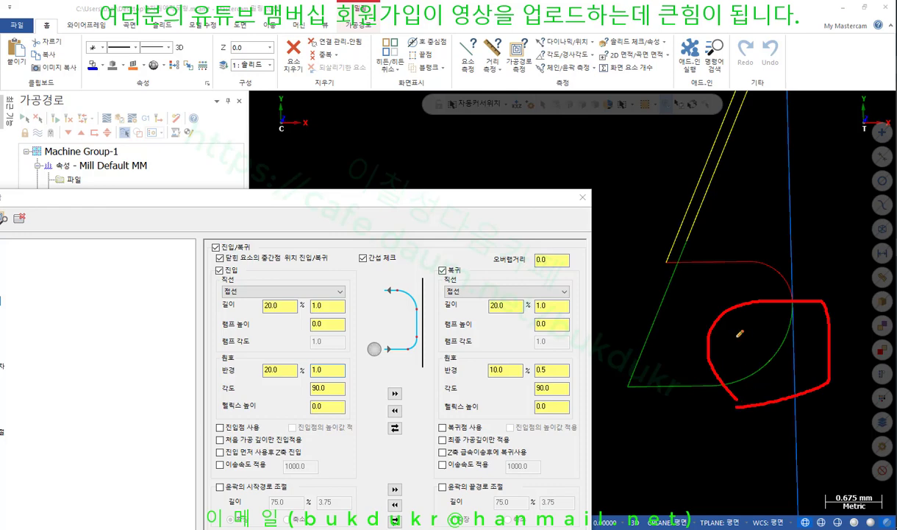
{"action": "mouse_move", "coordinate": [737, 335]}
{"action": "left_mouse_down"}
{"action": "mouse_move", "coordinate": [765, 359]}
{"action": "mouse_move", "coordinate": [745, 365]}
{"action": "left_mouse_up"}
{"action": "mouse_move", "coordinate": [761, 315]}
{"action": "left_mouse_down"}
{"action": "mouse_move", "coordinate": [759, 334]}
{"action": "mouse_move", "coordinate": [763, 324]}
{"action": "mouse_move", "coordinate": [777, 328]}
{"action": "left_mouse_up"}
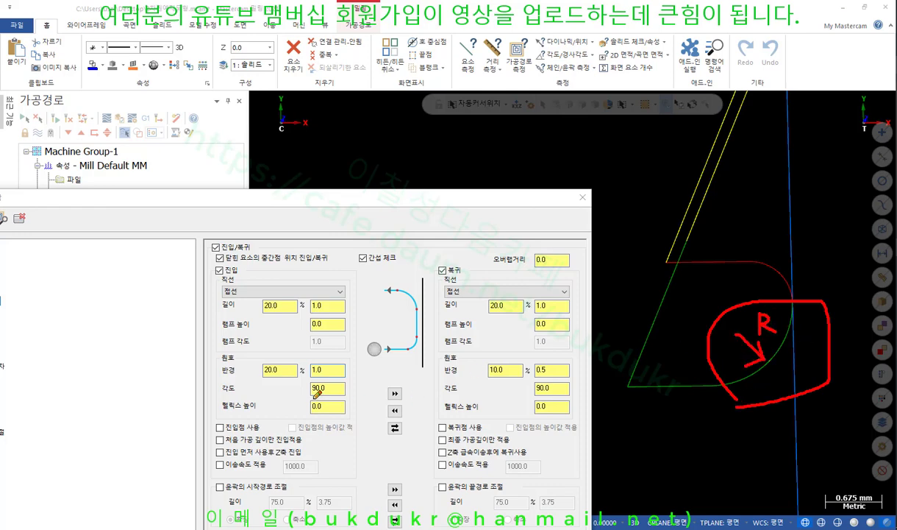
{"action": "left_click_drag", "start_coordinate": [253, 381], "coordinate": [357, 379]}
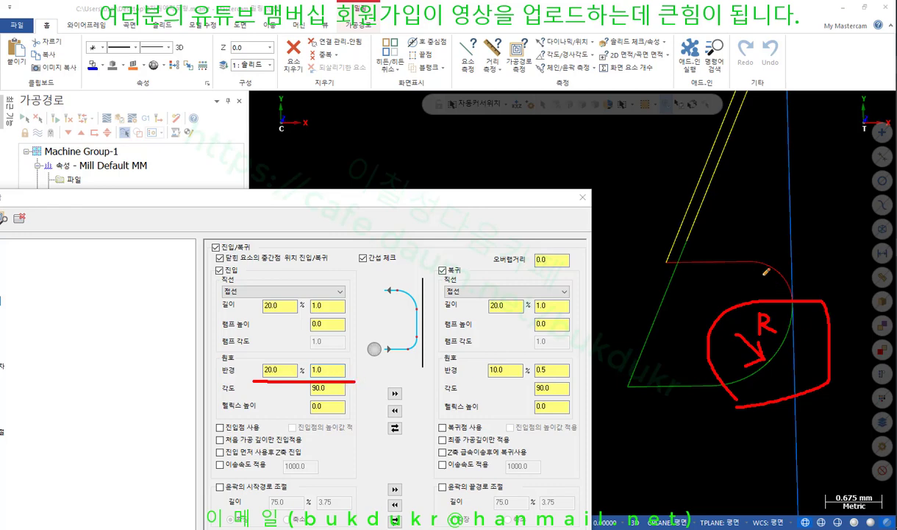
{"action": "mouse_move", "coordinate": [795, 225]}
{"action": "left_mouse_down"}
{"action": "mouse_move", "coordinate": [774, 266]}
{"action": "mouse_move", "coordinate": [791, 257]}
{"action": "left_mouse_up"}
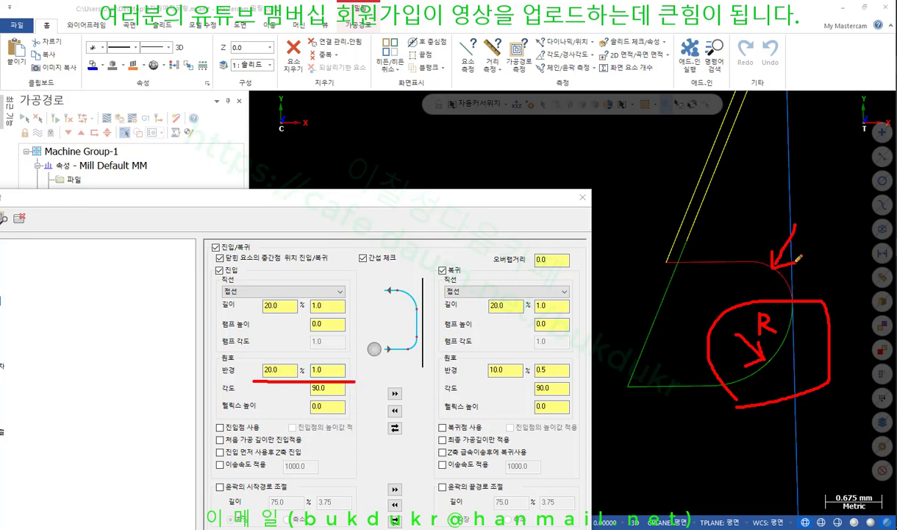
{"action": "mouse_move", "coordinate": [814, 189]}
{"action": "left_mouse_down"}
{"action": "mouse_move", "coordinate": [815, 218]}
{"action": "mouse_move", "coordinate": [830, 201]}
{"action": "mouse_move", "coordinate": [834, 212]}
{"action": "left_mouse_up"}
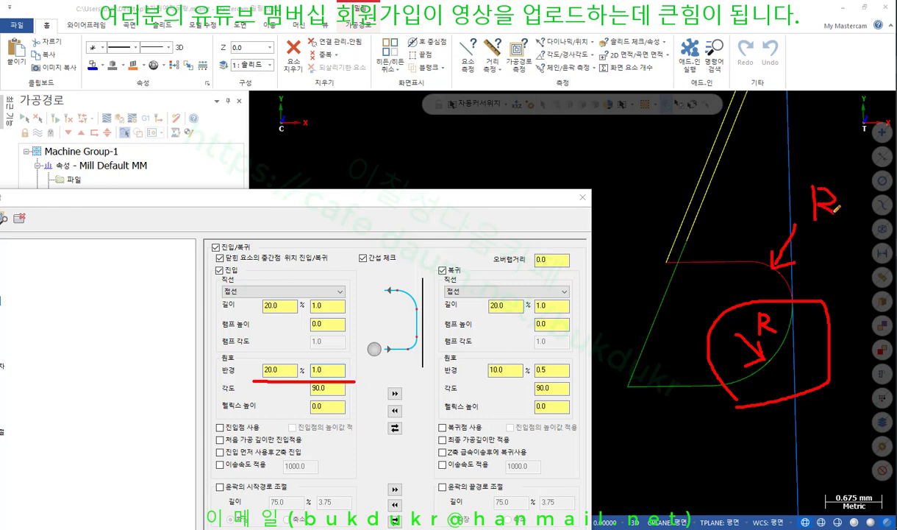
{"action": "mouse_move", "coordinate": [757, 163]}
{"action": "left_mouse_down"}
{"action": "mouse_move", "coordinate": [772, 188]}
{"action": "mouse_move", "coordinate": [808, 159]}
{"action": "left_mouse_up"}
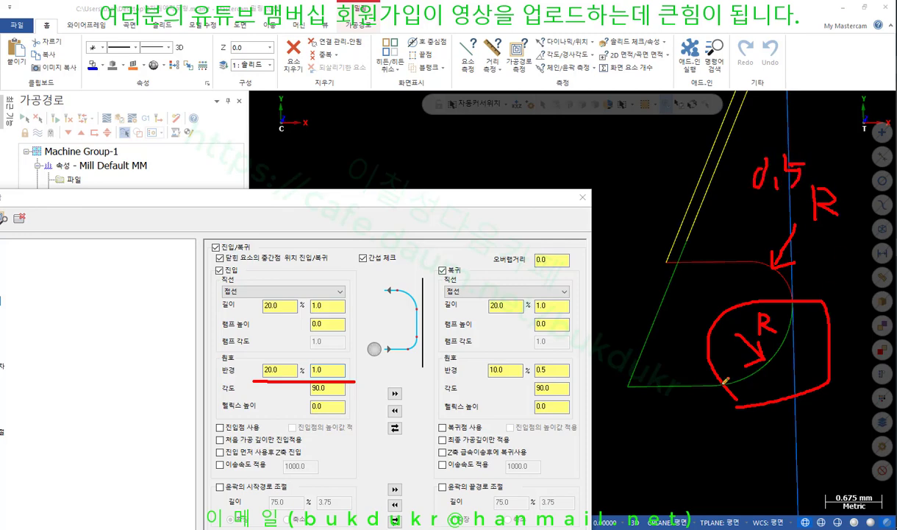
{"action": "left_click_drag", "start_coordinate": [725, 381], "coordinate": [791, 298]}
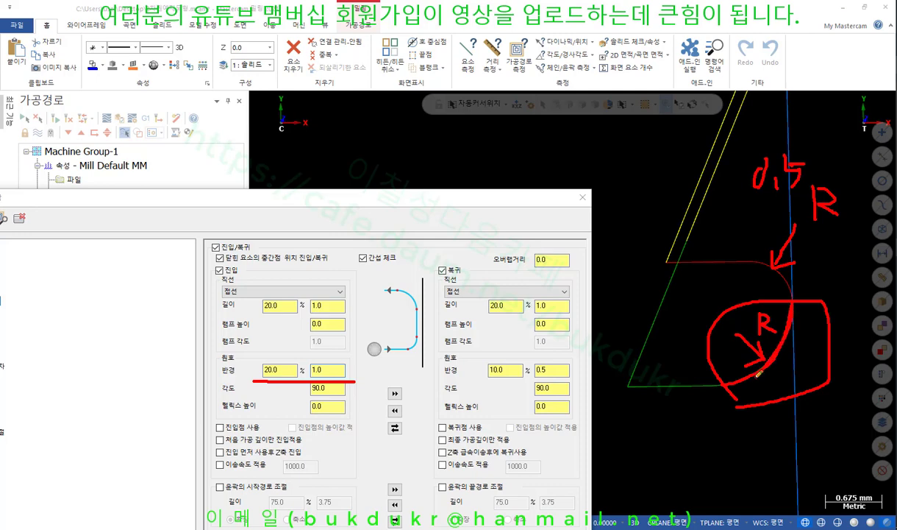
{"action": "mouse_move", "coordinate": [215, 380]}
{"action": "left_mouse_down"}
{"action": "mouse_move", "coordinate": [215, 357]}
{"action": "mouse_move", "coordinate": [348, 347]}
{"action": "mouse_move", "coordinate": [320, 357]}
{"action": "mouse_move", "coordinate": [212, 362]}
{"action": "left_mouse_up"}
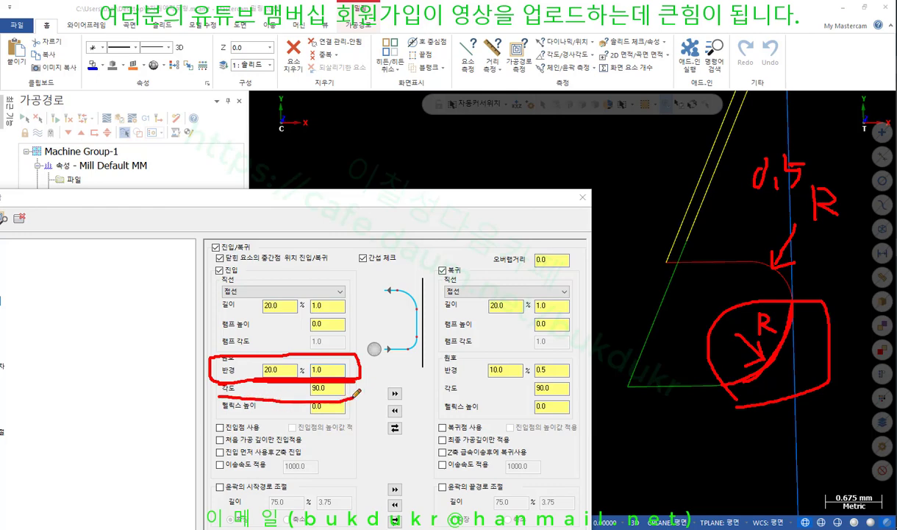
{"action": "right_click", "coordinate": [452, 368]}
{"action": "left_click", "coordinate": [463, 475]}
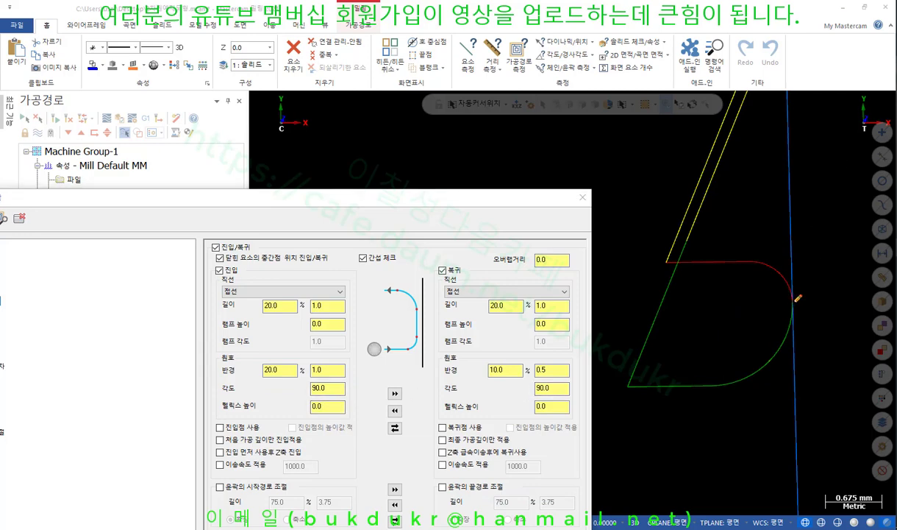
{"action": "mouse_move", "coordinate": [798, 298]}
{"action": "left_mouse_down"}
{"action": "mouse_move", "coordinate": [783, 257]}
{"action": "mouse_move", "coordinate": [728, 219]}
{"action": "mouse_move", "coordinate": [632, 204]}
{"action": "mouse_move", "coordinate": [593, 269]}
{"action": "mouse_move", "coordinate": [593, 340]}
{"action": "mouse_move", "coordinate": [709, 383]}
{"action": "left_mouse_up"}
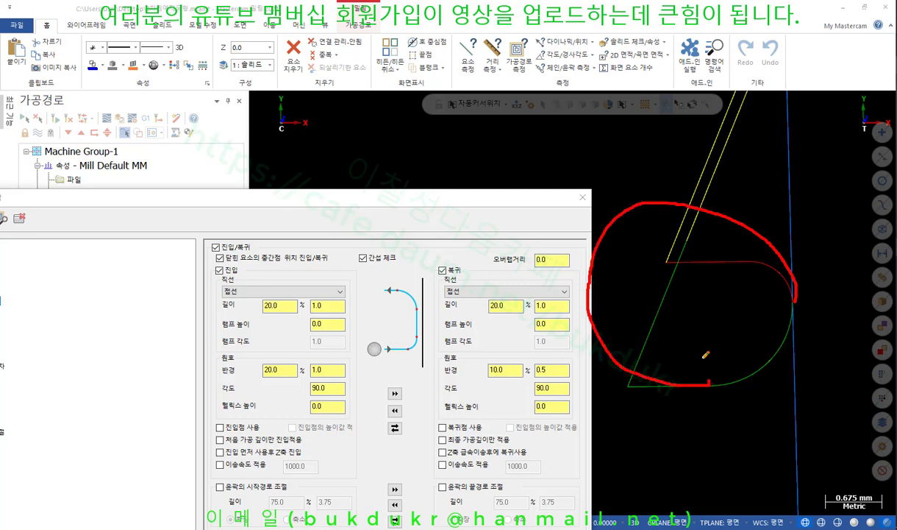
{"action": "mouse_move", "coordinate": [683, 294]}
{"action": "left_mouse_down"}
{"action": "mouse_move", "coordinate": [704, 294]}
{"action": "mouse_move", "coordinate": [695, 302]}
{"action": "mouse_move", "coordinate": [698, 381]}
{"action": "mouse_move", "coordinate": [756, 273]}
{"action": "mouse_move", "coordinate": [816, 278]}
{"action": "left_mouse_up"}
{"action": "mouse_move", "coordinate": [716, 292]}
{"action": "left_mouse_down"}
{"action": "mouse_move", "coordinate": [711, 321]}
{"action": "mouse_move", "coordinate": [738, 334]}
{"action": "mouse_move", "coordinate": [757, 316]}
{"action": "left_mouse_up"}
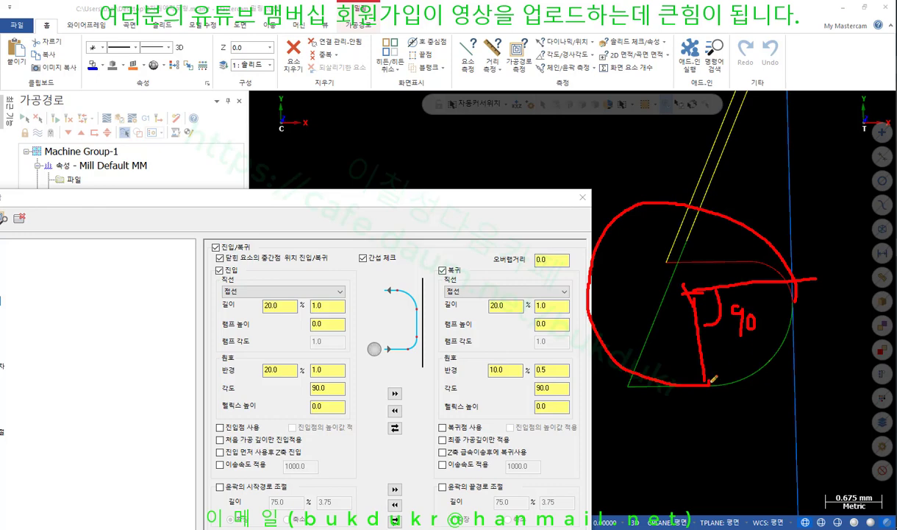
{"action": "mouse_move", "coordinate": [712, 380]}
{"action": "left_mouse_down"}
{"action": "mouse_move", "coordinate": [614, 371]}
{"action": "mouse_move", "coordinate": [590, 294]}
{"action": "mouse_move", "coordinate": [581, 290]}
{"action": "mouse_move", "coordinate": [614, 290]}
{"action": "mouse_move", "coordinate": [692, 362]}
{"action": "mouse_move", "coordinate": [754, 372]}
{"action": "left_mouse_up"}
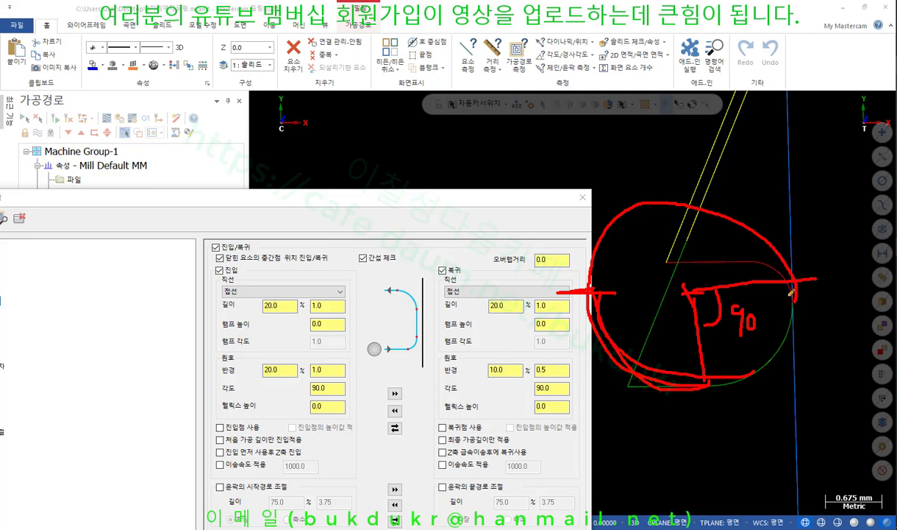
{"action": "right_click", "coordinate": [791, 292]}
{"action": "left_click", "coordinate": [796, 312]}
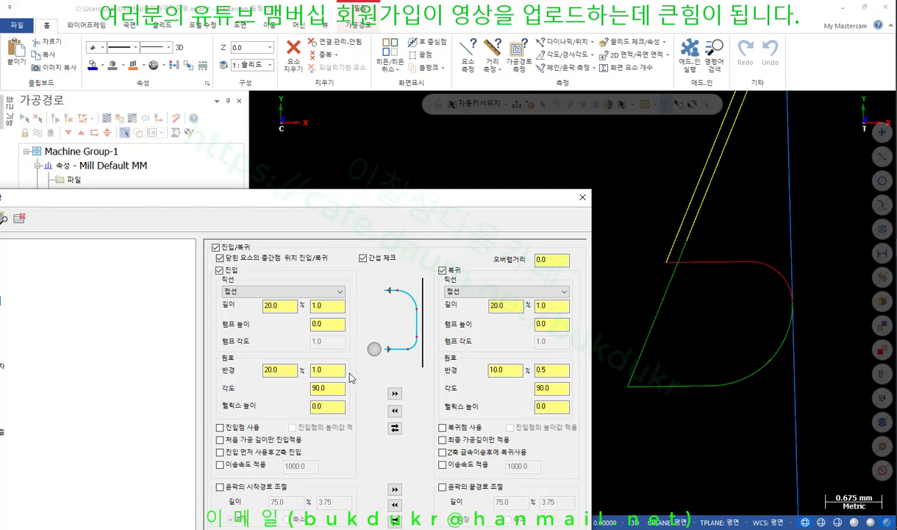
Set the 진입 원호 각도 to 180, change the 진입 직선 type to 법선, and refresh the contour toolpath preview.
{"action": "double_click", "coordinate": [328, 388]}
{"action": "type", "text": "180"}
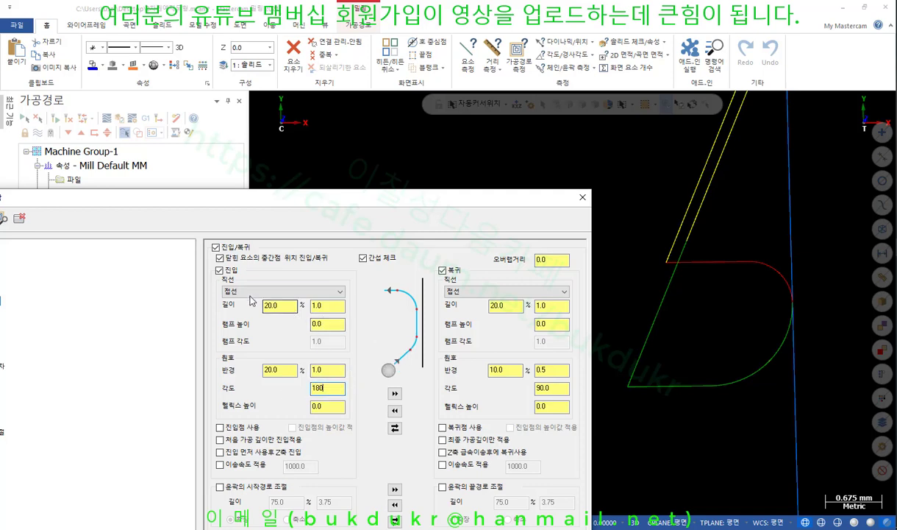
{"action": "left_click", "coordinate": [254, 292]}
{"action": "left_click", "coordinate": [236, 301]}
{"action": "left_click_drag", "start_coordinate": [51, 195], "coordinate": [69, 195]}
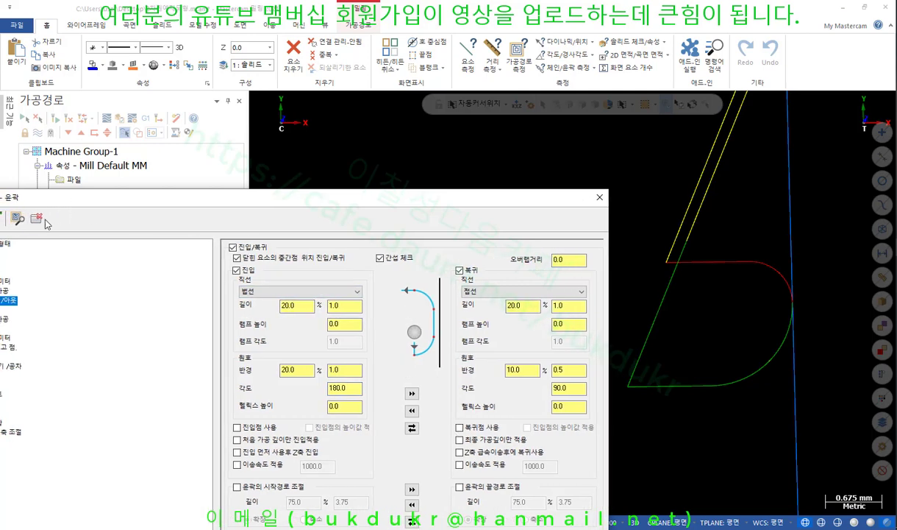
{"action": "left_click", "coordinate": [16, 222]}
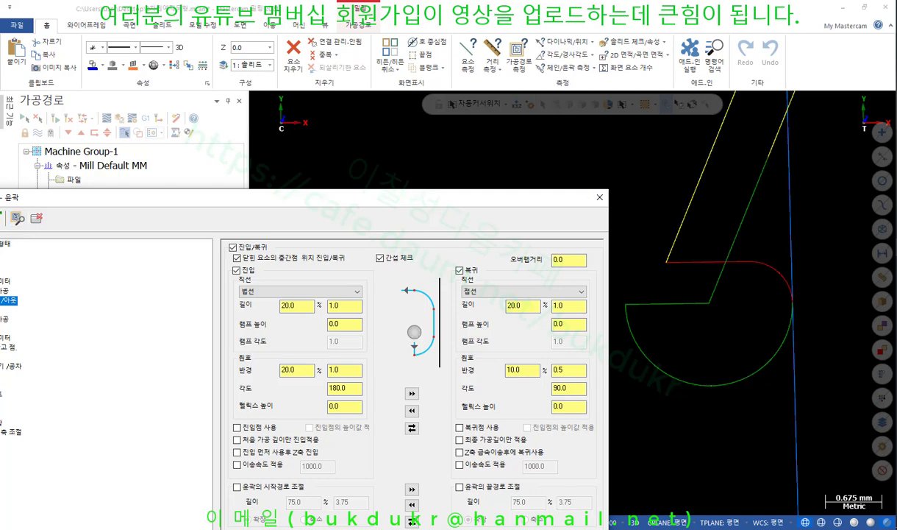
{"action": "left_click_drag", "start_coordinate": [306, 401], "coordinate": [366, 394]}
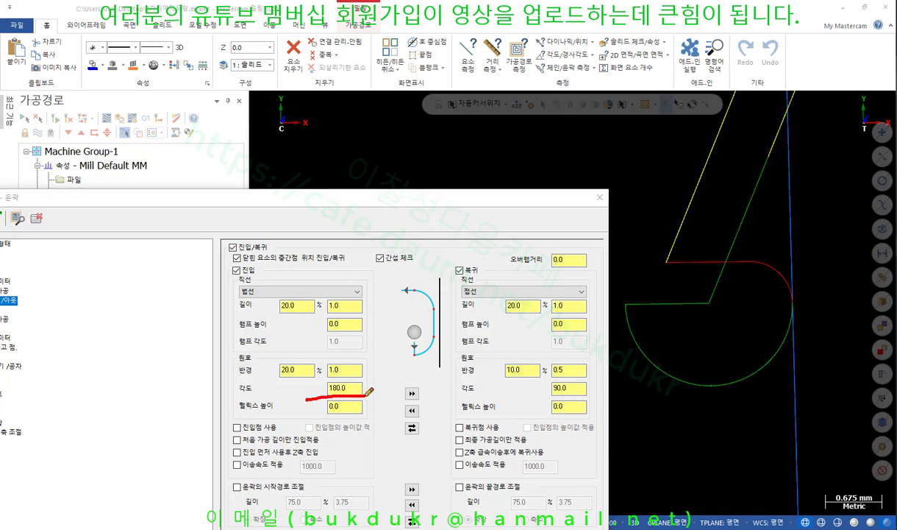
{"action": "left_click_drag", "start_coordinate": [712, 307], "coordinate": [801, 298]}
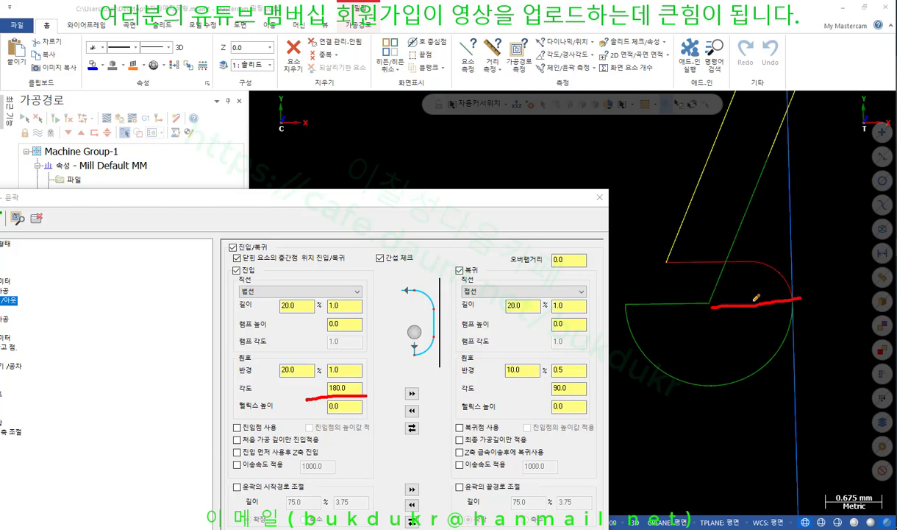
{"action": "left_click_drag", "start_coordinate": [711, 304], "coordinate": [720, 380]}
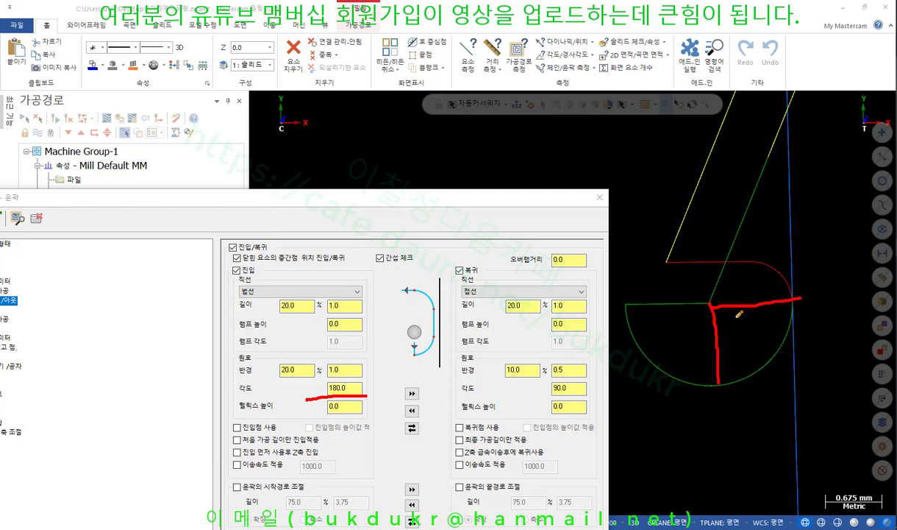
{"action": "mouse_move", "coordinate": [735, 312]}
{"action": "left_mouse_down"}
{"action": "mouse_move", "coordinate": [728, 328]}
{"action": "mouse_move", "coordinate": [689, 301]}
{"action": "mouse_move", "coordinate": [695, 335]}
{"action": "mouse_move", "coordinate": [759, 308]}
{"action": "left_mouse_up"}
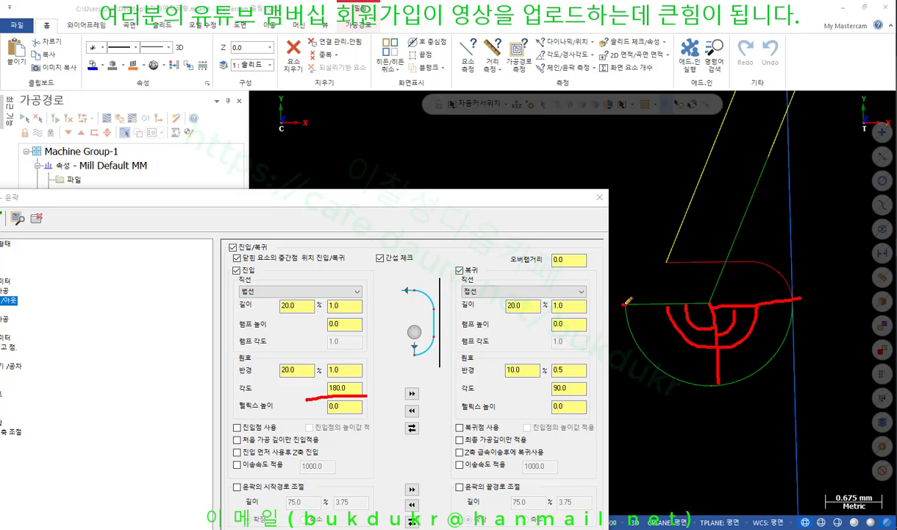
{"action": "left_click_drag", "start_coordinate": [626, 295], "coordinate": [626, 311]}
{"action": "left_click_drag", "start_coordinate": [709, 287], "coordinate": [714, 306]}
{"action": "mouse_move", "coordinate": [343, 361]}
{"action": "left_mouse_down"}
{"action": "mouse_move", "coordinate": [324, 365]}
{"action": "mouse_move", "coordinate": [340, 375]}
{"action": "left_mouse_up"}
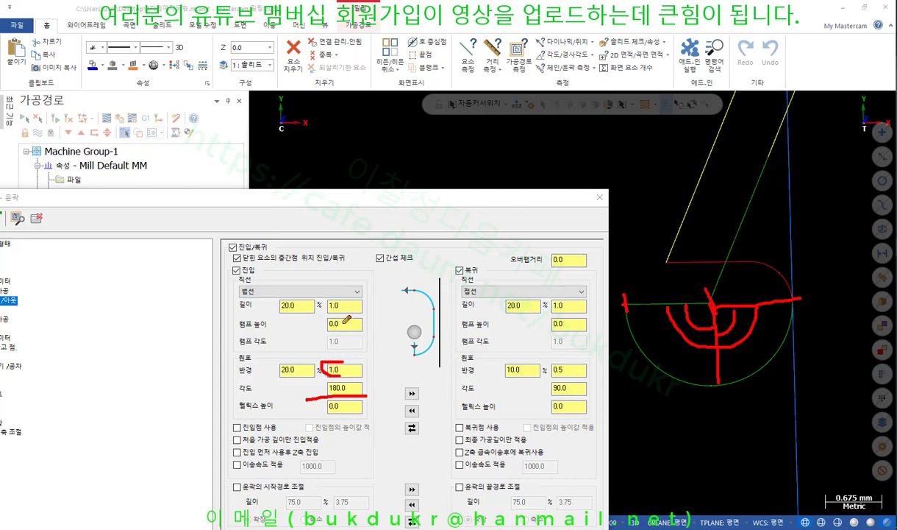
{"action": "mouse_move", "coordinate": [347, 317]}
{"action": "left_mouse_down"}
{"action": "mouse_move", "coordinate": [326, 305]}
{"action": "mouse_move", "coordinate": [368, 298]}
{"action": "mouse_move", "coordinate": [343, 316]}
{"action": "left_mouse_up"}
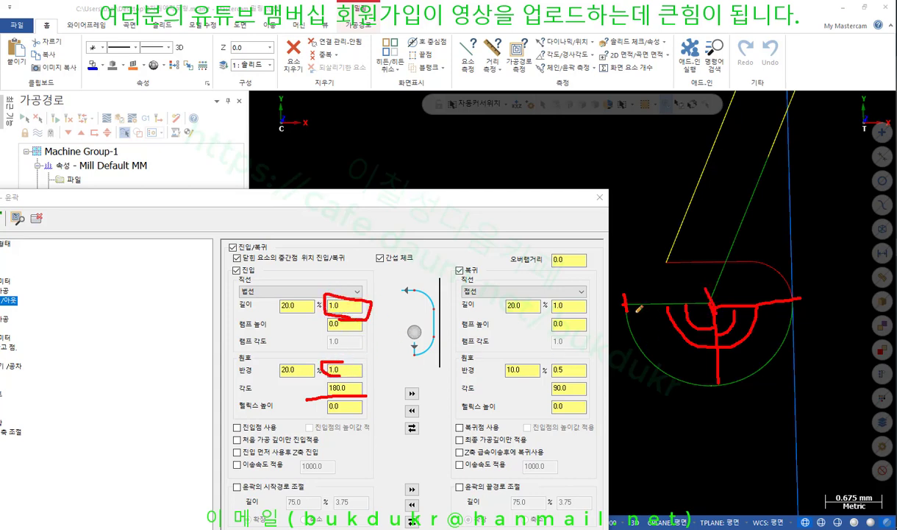
{"action": "left_click_drag", "start_coordinate": [631, 303], "coordinate": [712, 303]}
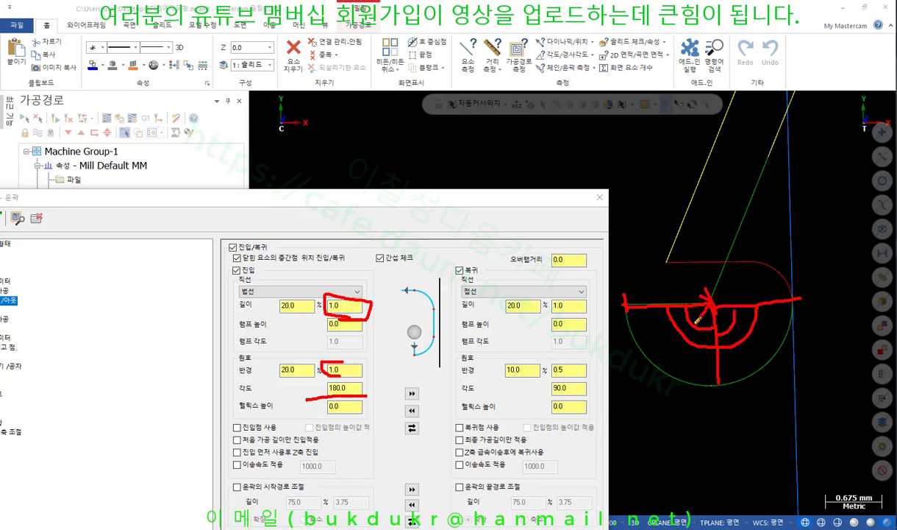
{"action": "left_click_drag", "start_coordinate": [626, 297], "coordinate": [622, 167]}
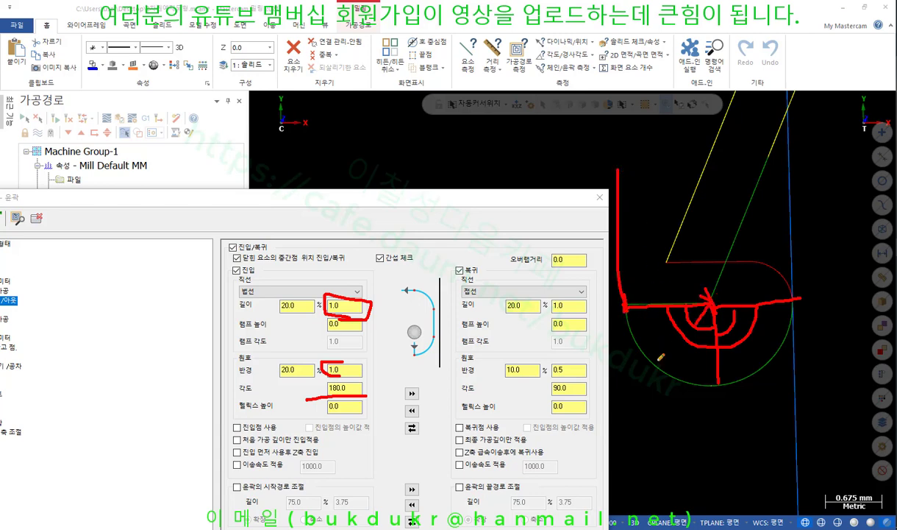
{"action": "left_click_drag", "start_coordinate": [237, 421], "coordinate": [371, 418]}
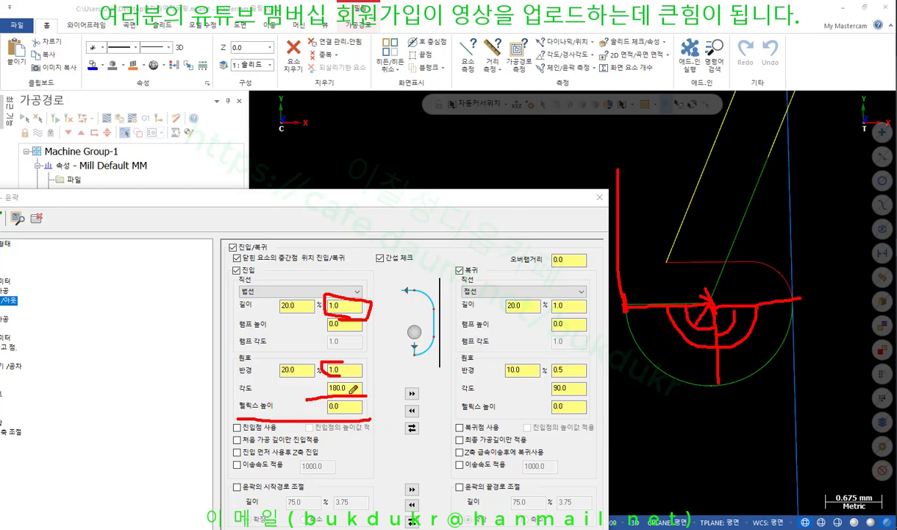
{"action": "mouse_move", "coordinate": [630, 307]}
{"action": "left_mouse_down"}
{"action": "mouse_move", "coordinate": [720, 290]}
{"action": "mouse_move", "coordinate": [807, 364]}
{"action": "mouse_move", "coordinate": [625, 401]}
{"action": "mouse_move", "coordinate": [622, 310]}
{"action": "left_mouse_up"}
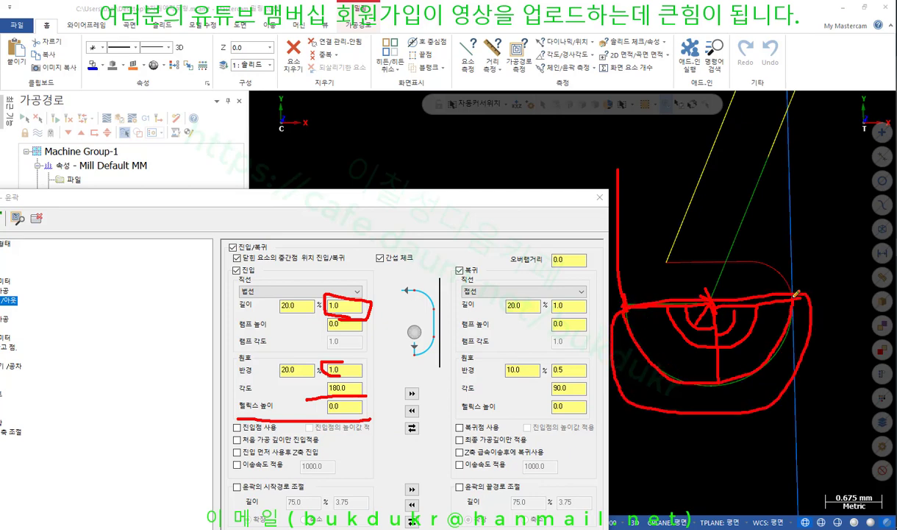
{"action": "mouse_move", "coordinate": [631, 304]}
{"action": "left_mouse_down"}
{"action": "mouse_move", "coordinate": [609, 296]}
{"action": "mouse_move", "coordinate": [622, 308]}
{"action": "left_mouse_up"}
{"action": "mouse_move", "coordinate": [813, 301]}
{"action": "left_mouse_down"}
{"action": "mouse_move", "coordinate": [778, 276]}
{"action": "mouse_move", "coordinate": [807, 298]}
{"action": "left_mouse_up"}
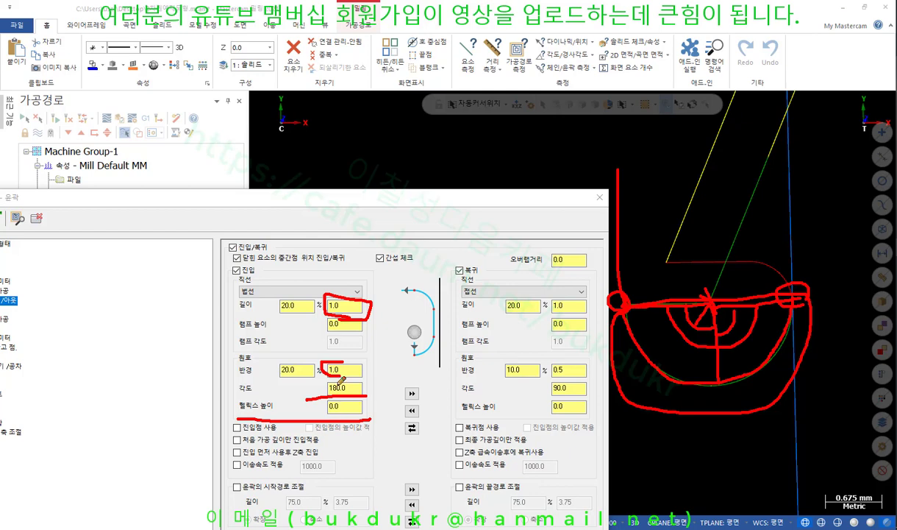
{"action": "mouse_move", "coordinate": [356, 409]}
{"action": "left_mouse_down"}
{"action": "mouse_move", "coordinate": [327, 402]}
{"action": "mouse_move", "coordinate": [319, 415]}
{"action": "mouse_move", "coordinate": [360, 413]}
{"action": "left_mouse_up"}
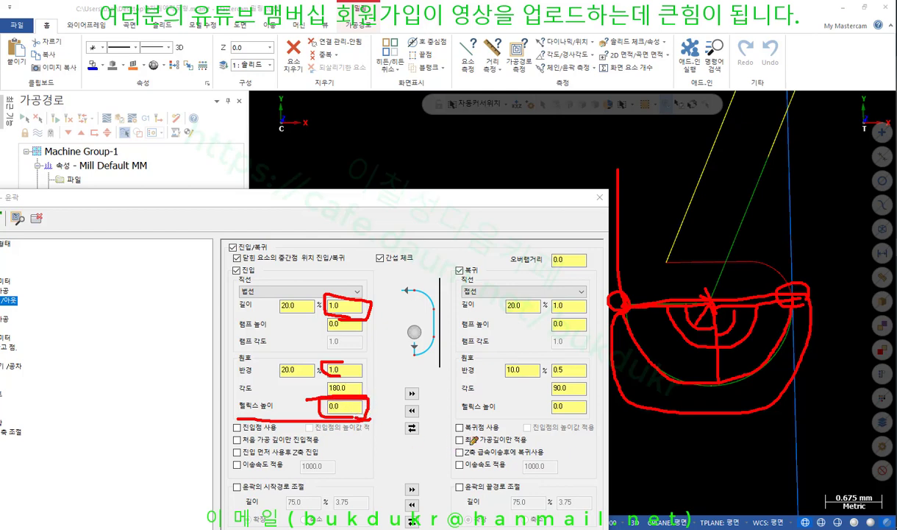
{"action": "right_click", "coordinate": [477, 427]}
{"action": "left_click", "coordinate": [521, 423]}
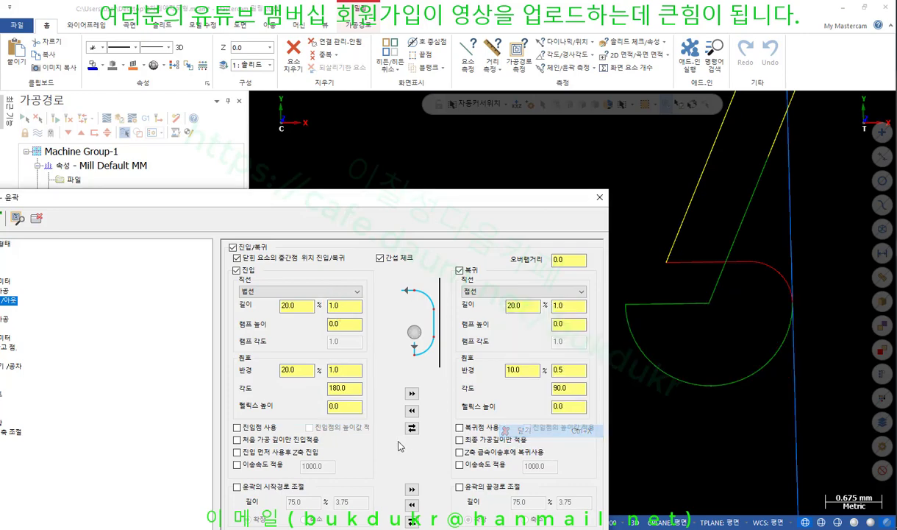
Set the 진입 헬릭스 높이 to 0.5 and refresh the contour toolpath preview.
{"action": "left_click", "coordinate": [352, 408]}
{"action": "type", "text": "0.5"}
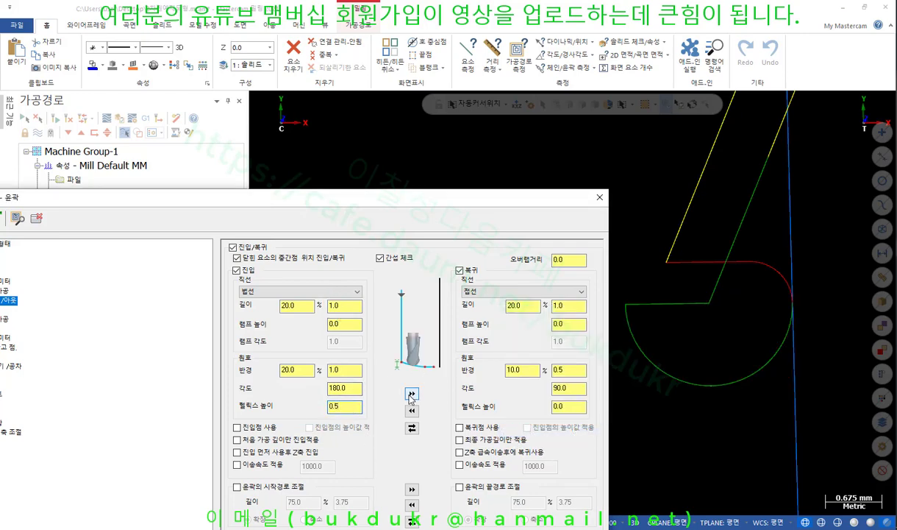
{"action": "left_click", "coordinate": [18, 219]}
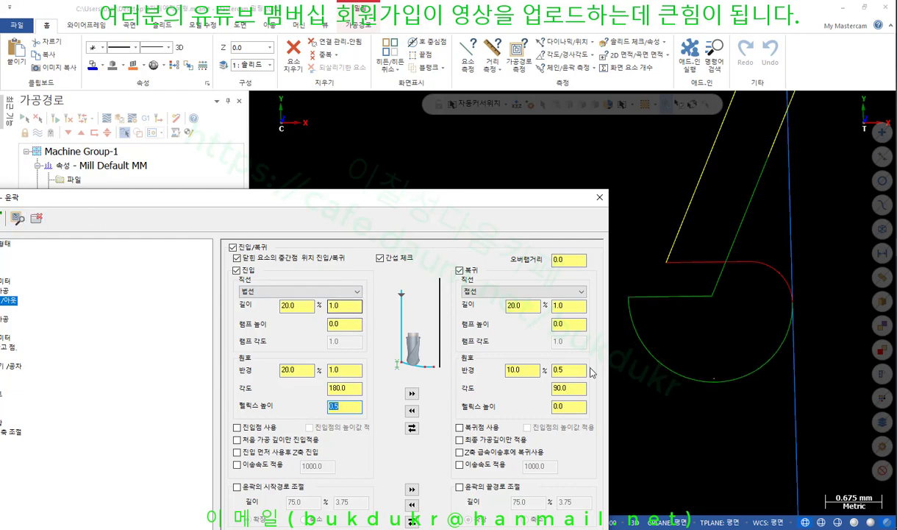
Hide the contour settings and examine the helical lead-in arc's height from a tilted side view.
{"action": "left_click", "coordinate": [36, 218]}
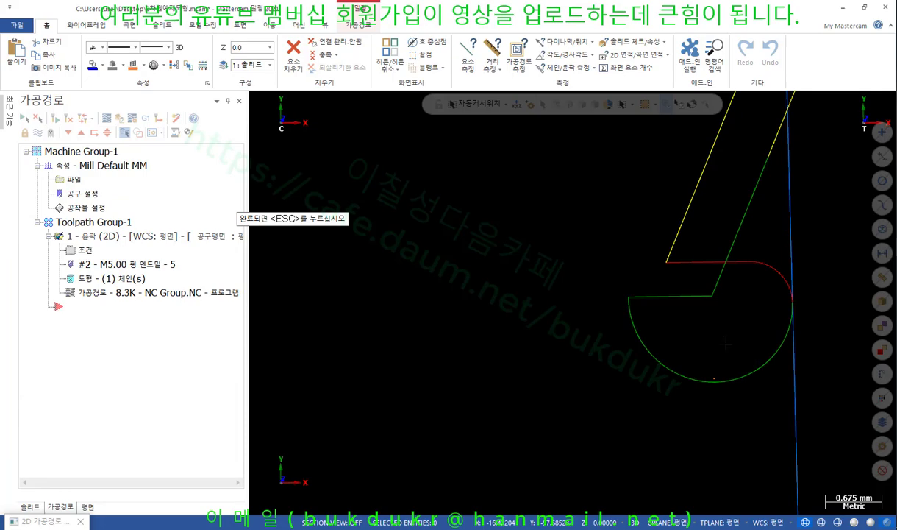
{"action": "scroll", "coordinate": [726, 344], "scroll_direction": "down", "scroll_amount": 5}
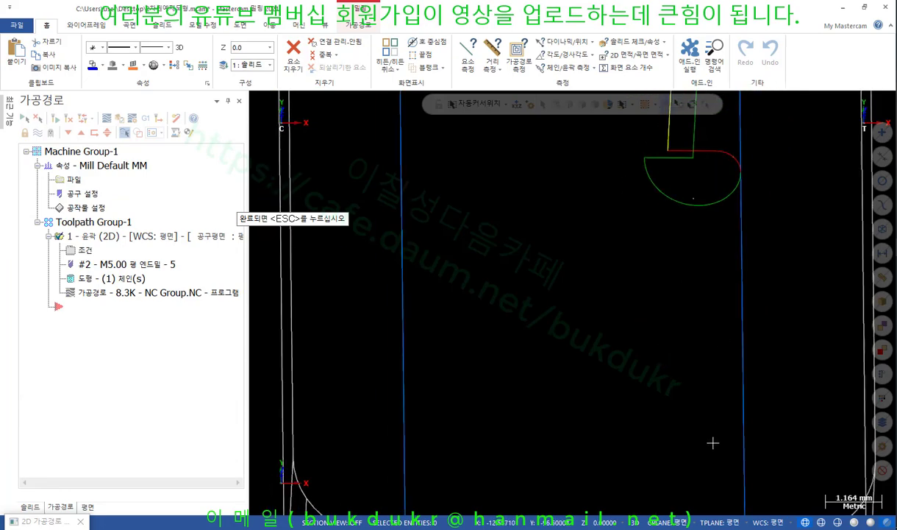
{"action": "mouse_move", "coordinate": [701, 491]}
{"action": "middle_mouse_down"}
{"action": "mouse_move", "coordinate": [713, 315]}
{"action": "mouse_move", "coordinate": [689, 353]}
{"action": "mouse_move", "coordinate": [712, 300]}
{"action": "mouse_move", "coordinate": [675, 277]}
{"action": "mouse_move", "coordinate": [670, 258]}
{"action": "middle_mouse_up"}
{"action": "scroll", "coordinate": [670, 259], "scroll_direction": "down", "scroll_amount": 2}
{"action": "scroll", "coordinate": [641, 338], "scroll_direction": "up", "scroll_amount": 6}
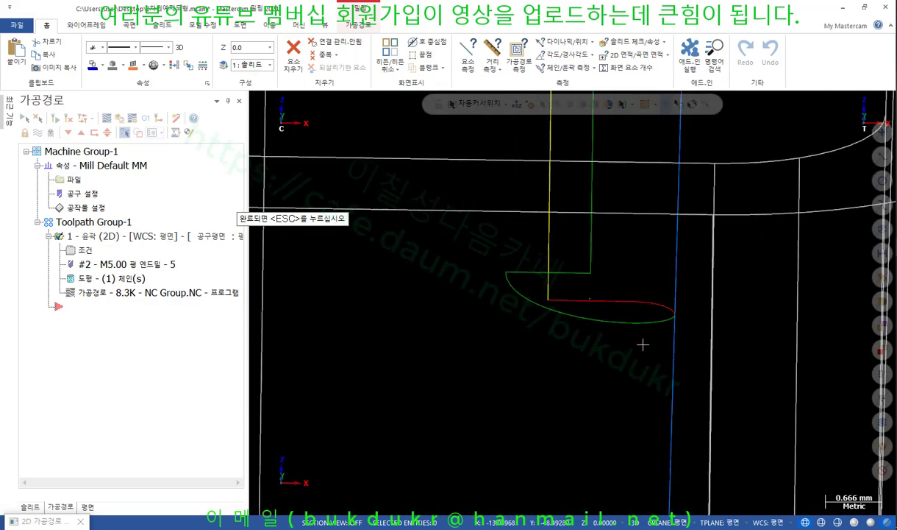
{"action": "scroll", "coordinate": [645, 353], "scroll_direction": "down", "scroll_amount": 5}
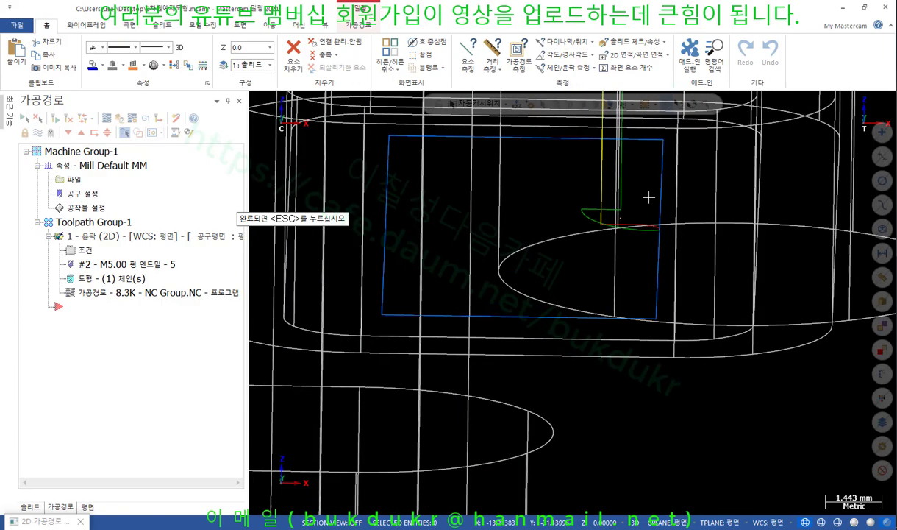
Examine the helical lead-in arc's height in the front view and from a slightly tilted side view.
{"action": "scroll", "coordinate": [662, 215], "scroll_direction": "up", "scroll_amount": 4}
{"action": "scroll", "coordinate": [662, 216], "scroll_direction": "up", "scroll_amount": 5}
{"action": "right_click", "coordinate": [640, 215]}
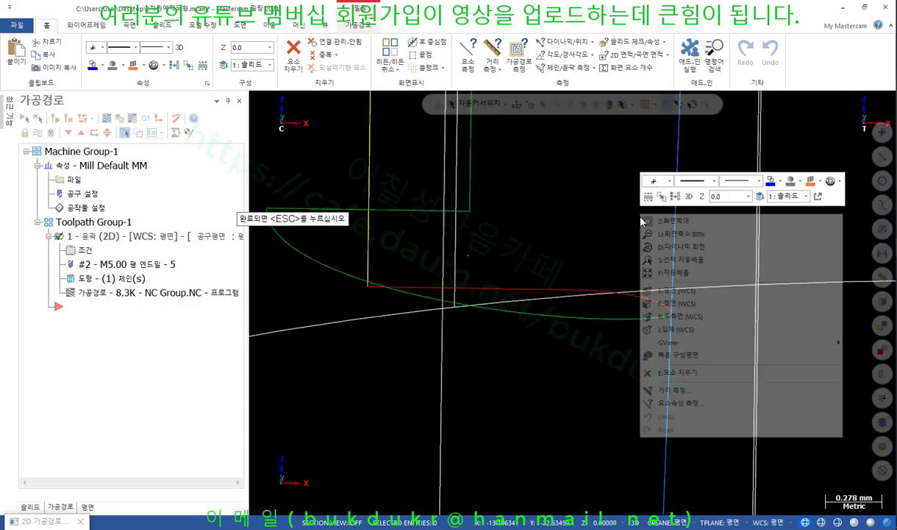
{"action": "left_click", "coordinate": [677, 303]}
{"action": "scroll", "coordinate": [487, 315], "scroll_direction": "down", "scroll_amount": 3}
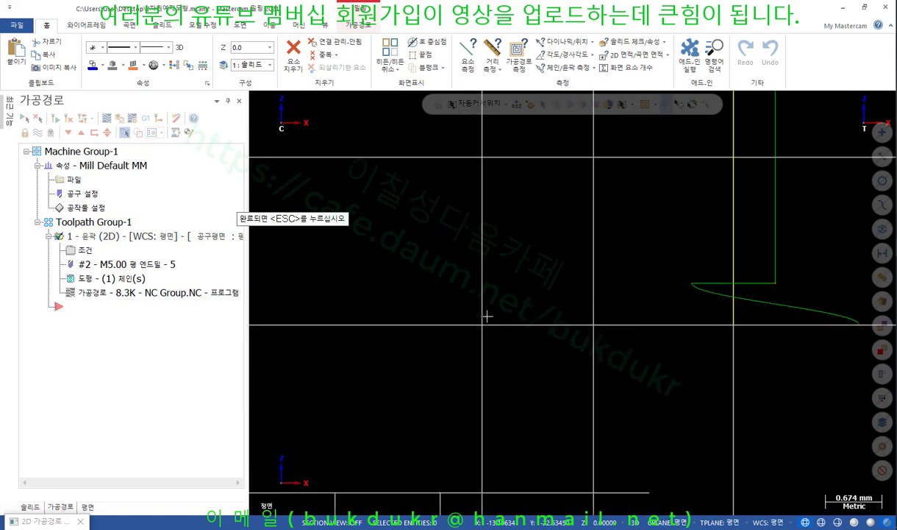
{"action": "scroll", "coordinate": [792, 310], "scroll_direction": "up", "scroll_amount": 4}
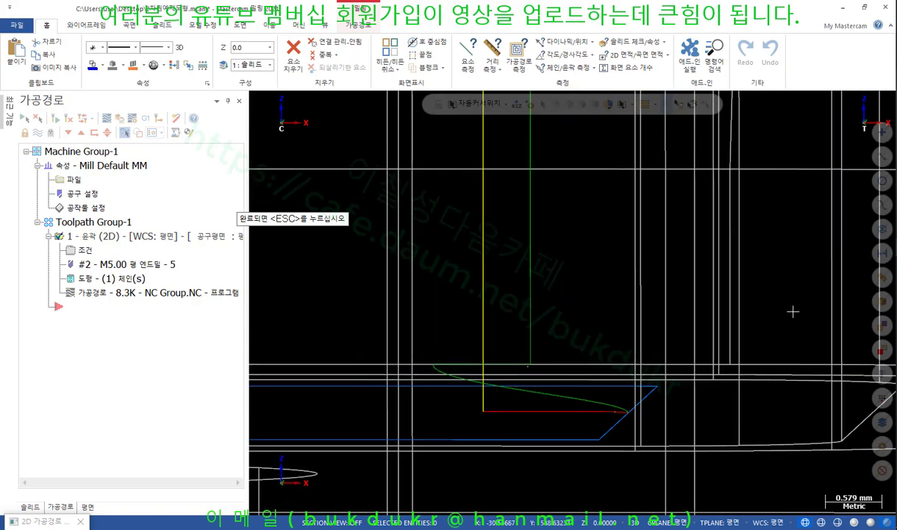
{"action": "scroll", "coordinate": [469, 424], "scroll_direction": "up", "scroll_amount": 1}
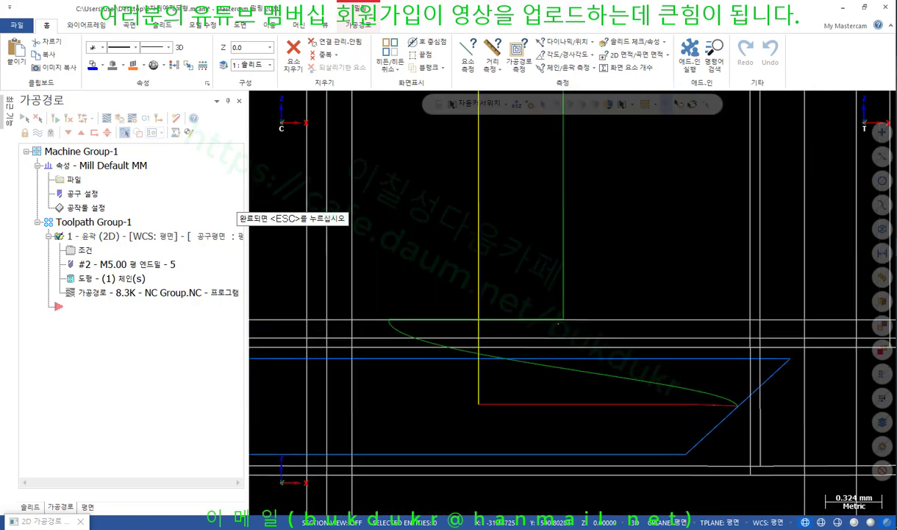
Mark up the helical lead-in arc and its height with the screen pen, clear the markings, and restore the contour settings.
{"action": "left_click_drag", "start_coordinate": [475, 409], "coordinate": [742, 399]}
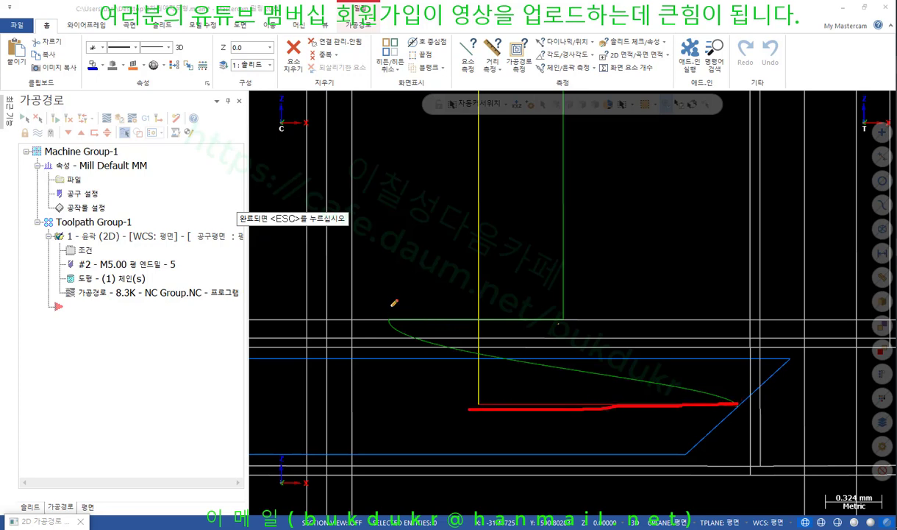
{"action": "mouse_move", "coordinate": [390, 297]}
{"action": "left_mouse_down"}
{"action": "mouse_move", "coordinate": [391, 315]}
{"action": "mouse_move", "coordinate": [434, 336]}
{"action": "mouse_move", "coordinate": [739, 401]}
{"action": "left_mouse_up"}
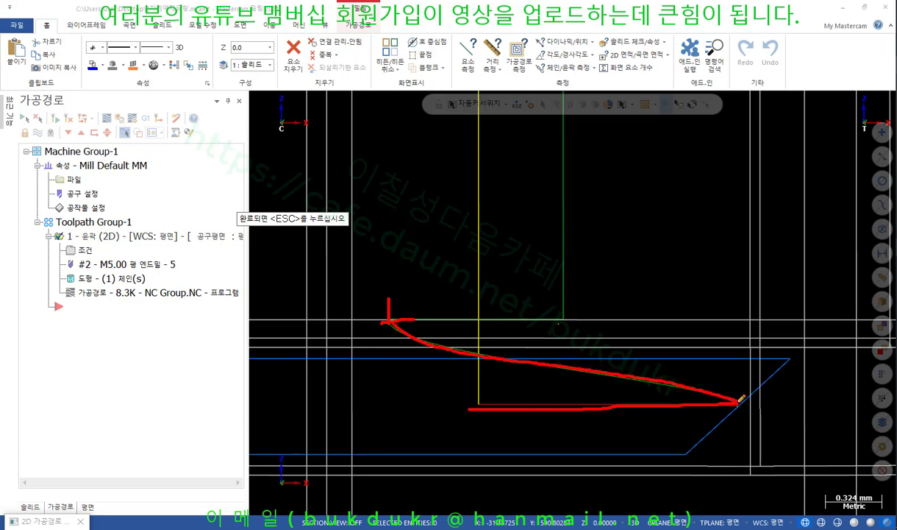
{"action": "mouse_move", "coordinate": [508, 307]}
{"action": "left_mouse_down"}
{"action": "mouse_move", "coordinate": [506, 334]}
{"action": "mouse_move", "coordinate": [524, 324]}
{"action": "mouse_move", "coordinate": [544, 344]}
{"action": "mouse_move", "coordinate": [548, 318]}
{"action": "left_mouse_up"}
{"action": "left_click_drag", "start_coordinate": [395, 319], "coordinate": [771, 319]}
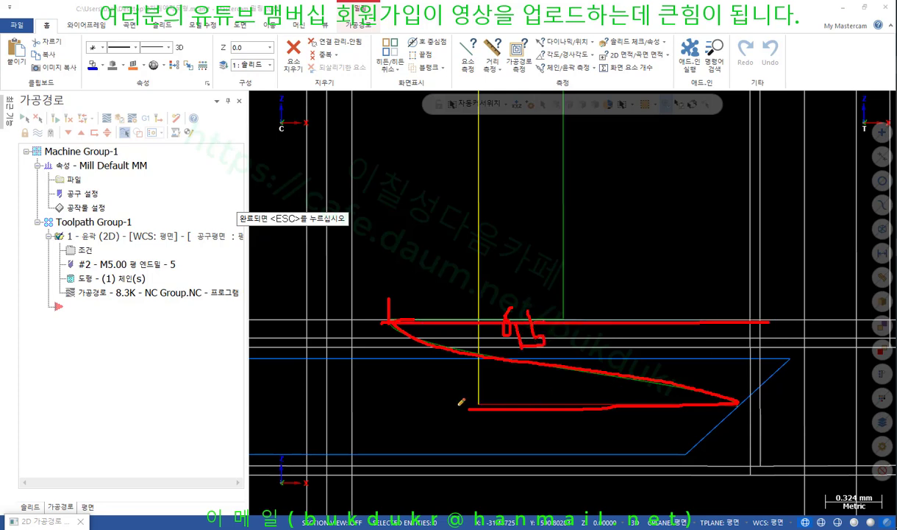
{"action": "left_click_drag", "start_coordinate": [450, 404], "coordinate": [758, 403]}
{"action": "mouse_move", "coordinate": [772, 336]}
{"action": "left_mouse_down"}
{"action": "mouse_move", "coordinate": [772, 398]}
{"action": "mouse_move", "coordinate": [746, 347]}
{"action": "mouse_move", "coordinate": [783, 340]}
{"action": "left_mouse_up"}
{"action": "left_click_drag", "start_coordinate": [750, 375], "coordinate": [792, 371]}
{"action": "right_click", "coordinate": [572, 197]}
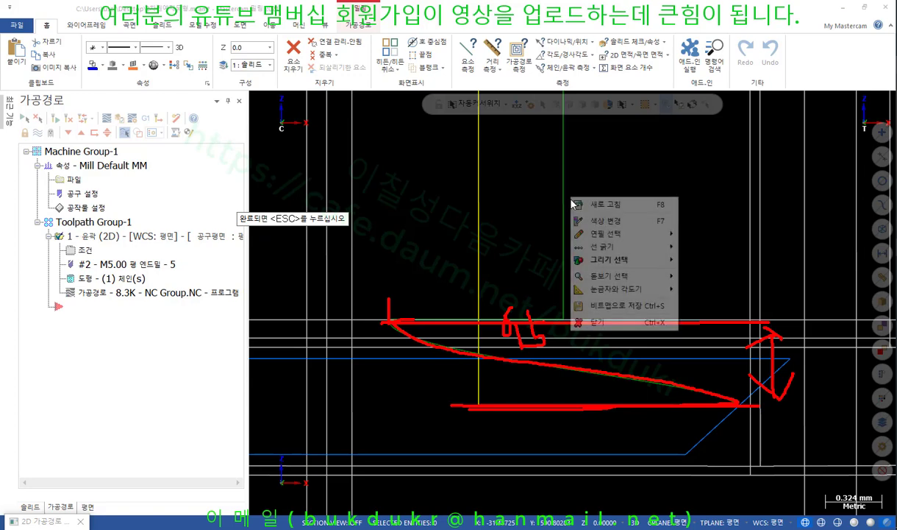
{"action": "left_click", "coordinate": [602, 328]}
{"action": "key", "text": "Escape"}
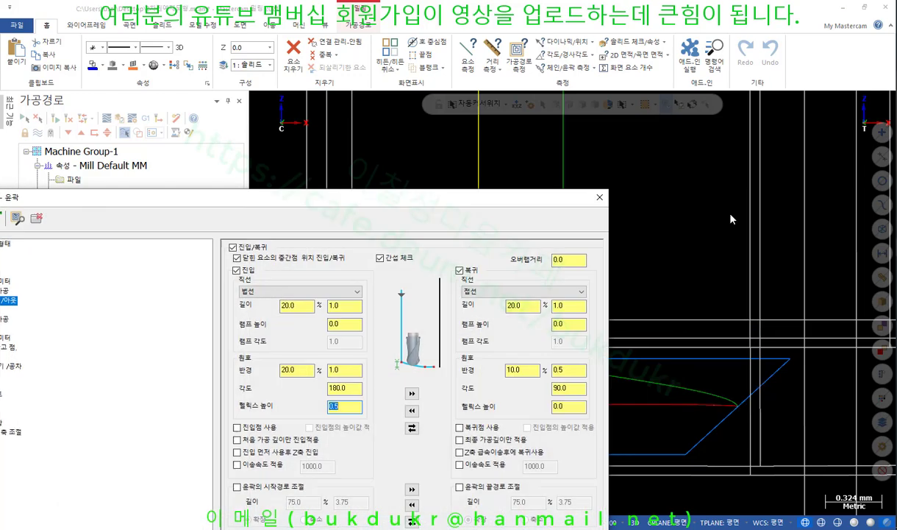
Enter 0.0 for both the 진입 램프 높이 and the 진입 헬릭스 높이 in the contour's lead-in settings.
{"action": "left_click_drag", "start_coordinate": [406, 201], "coordinate": [525, 31]}
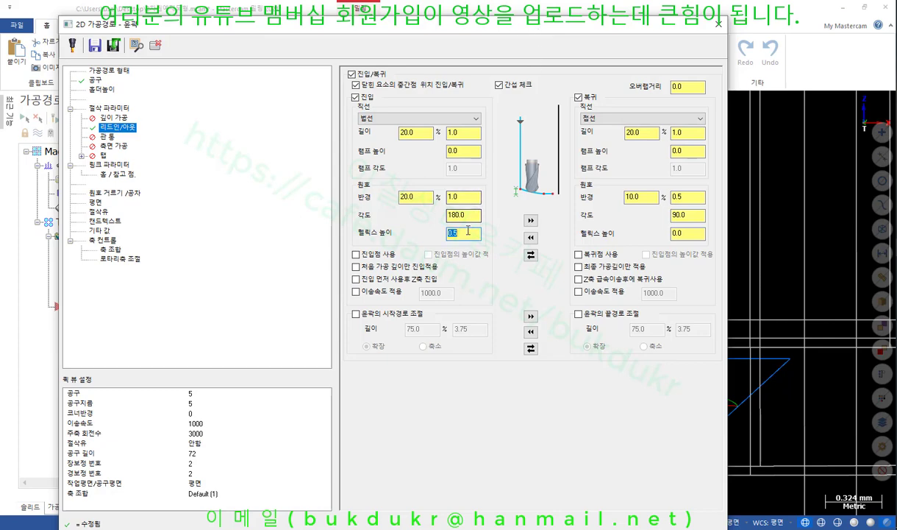
{"action": "left_click", "coordinate": [459, 151]}
{"action": "key", "text": "BackSpace"}
{"action": "key", "text": "BackSpace"}
{"action": "key", "text": "BackSpace"}
{"action": "type", "text": "0.0"}
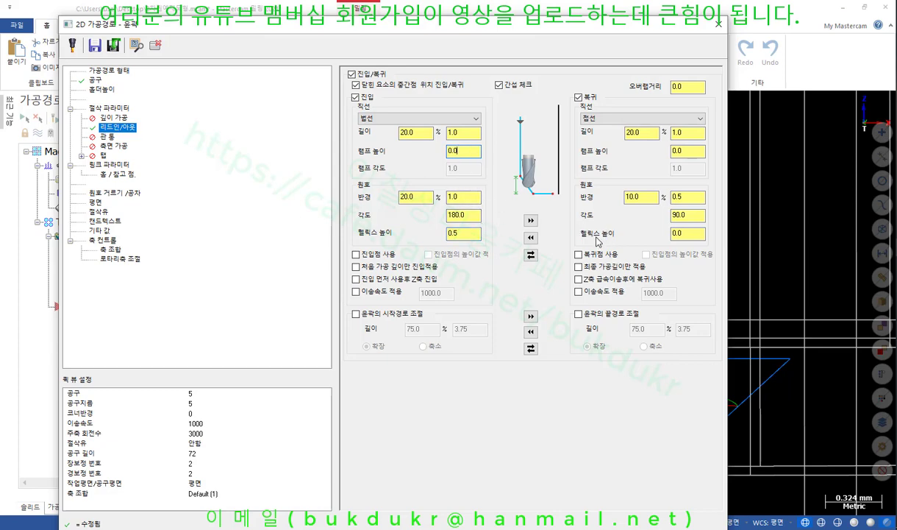
{"action": "double_click", "coordinate": [453, 233]}
{"action": "type", "text": "0.0"}
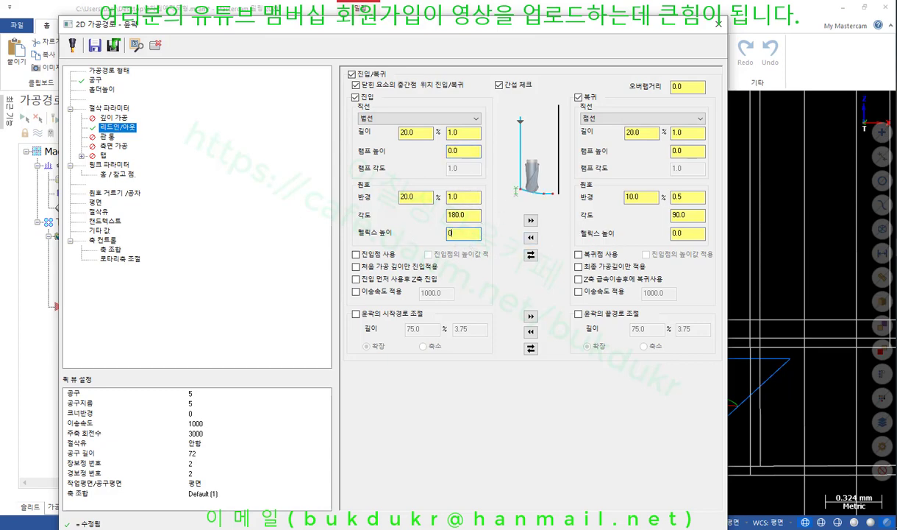
Copy the 진입 settings (법선, length 1.0, arc radius 1.0, angle 180.0) to the 복귀 side.
{"action": "left_click", "coordinate": [460, 151]}
{"action": "left_click", "coordinate": [472, 200]}
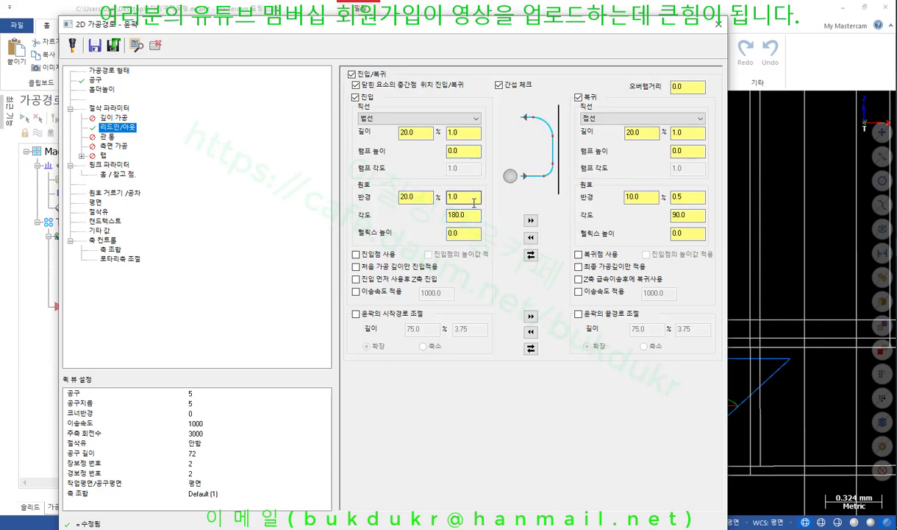
{"action": "left_click", "coordinate": [530, 220]}
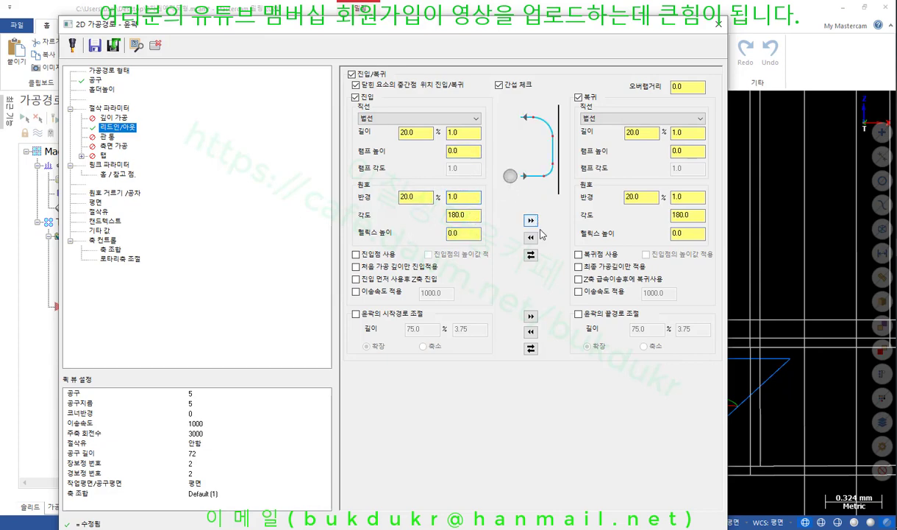
{"action": "left_click", "coordinate": [357, 255]}
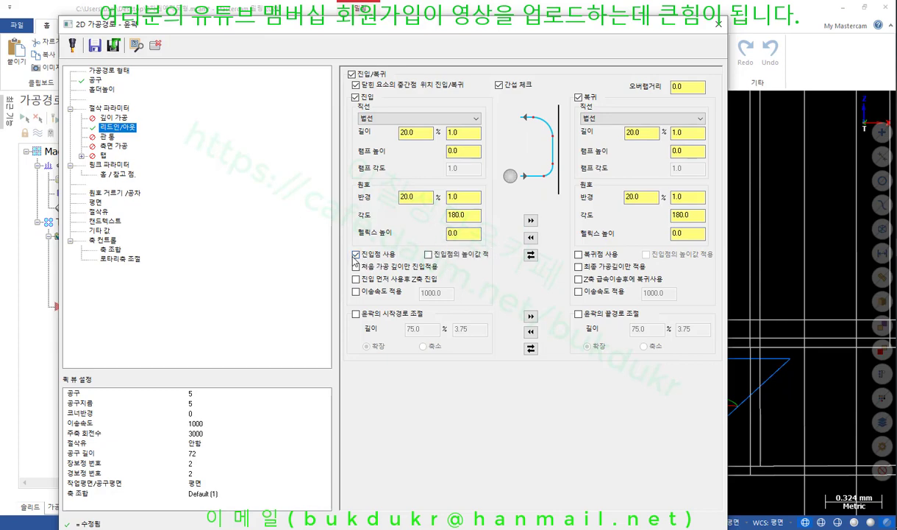
{"action": "left_click", "coordinate": [356, 255]}
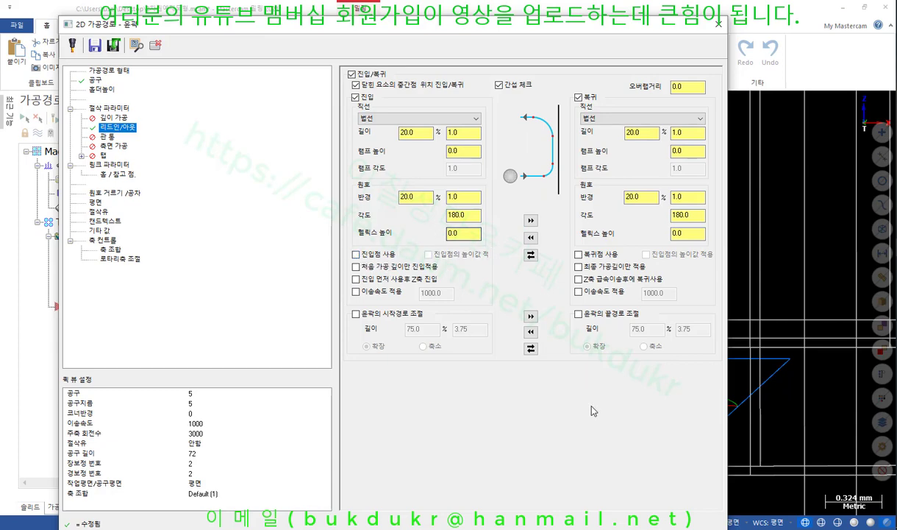
{"action": "left_click", "coordinate": [456, 134]}
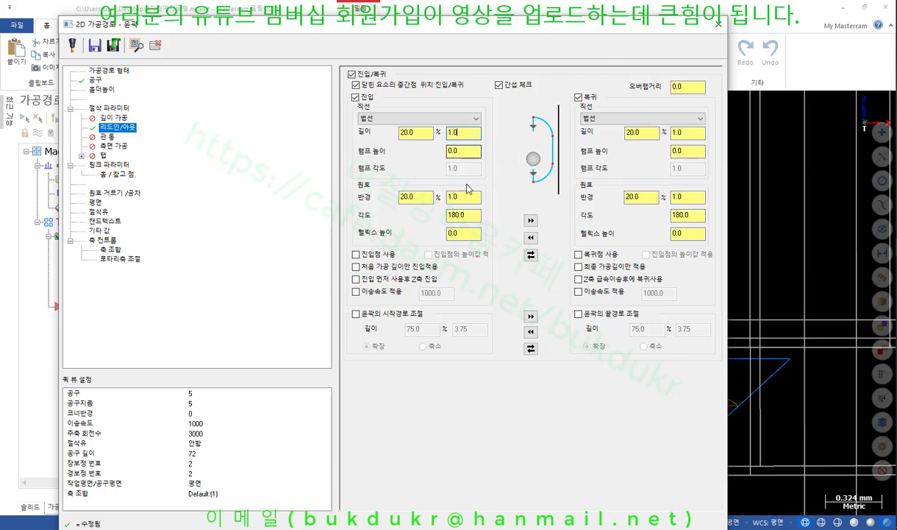
Refresh the contour toolpath preview, hide the settings, and examine the lead-in and lead-out arcs in the top view.
{"action": "left_click_drag", "start_coordinate": [538, 31], "coordinate": [464, 289]}
{"action": "left_click", "coordinate": [63, 303]}
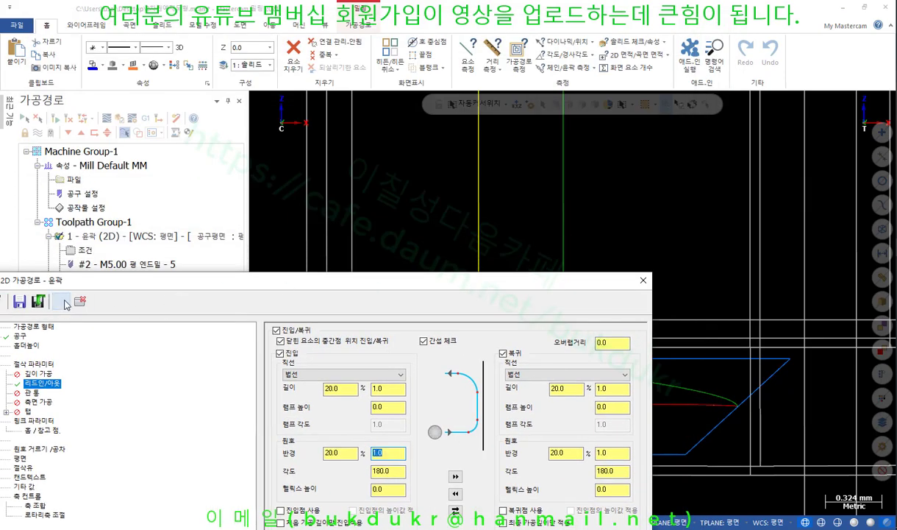
{"action": "left_click", "coordinate": [746, 194]}
{"action": "left_click", "coordinate": [79, 301]}
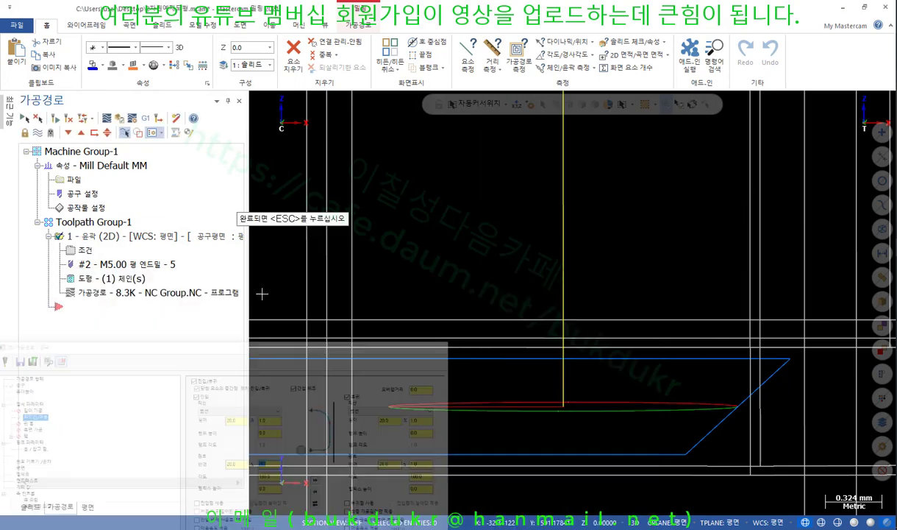
{"action": "right_click", "coordinate": [591, 221]}
{"action": "left_click", "coordinate": [610, 284]}
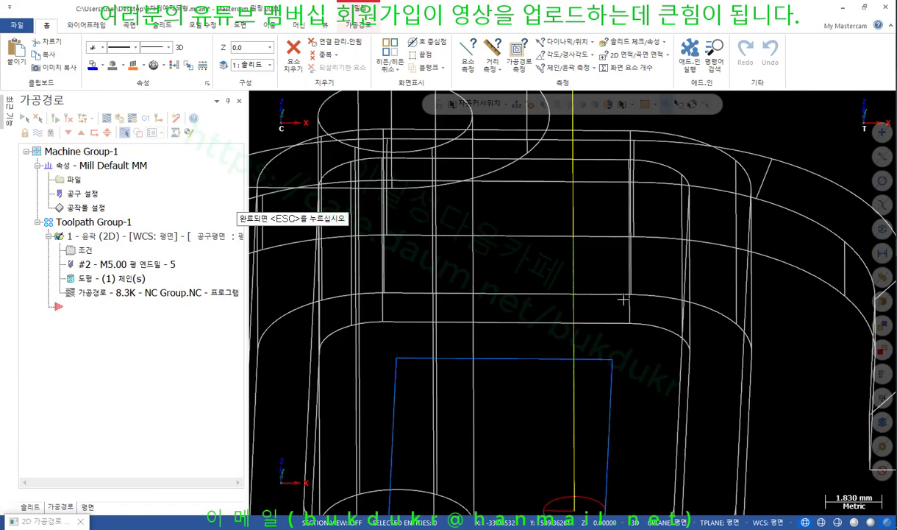
{"action": "scroll", "coordinate": [578, 322], "scroll_direction": "up", "scroll_amount": 10}
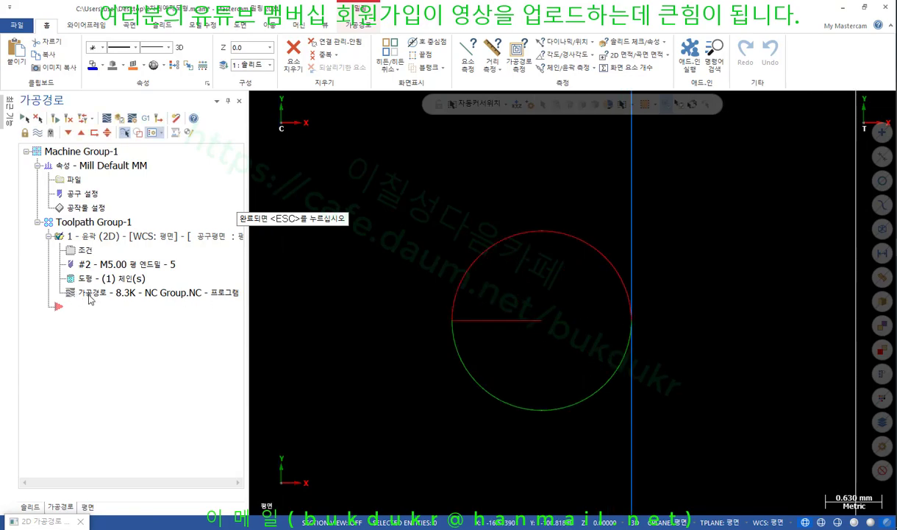
Restore the contour settings beside the preview, trace the lead-in and lead-out paths with the screen pen, and clear the markings.
{"action": "key", "text": "Escape"}
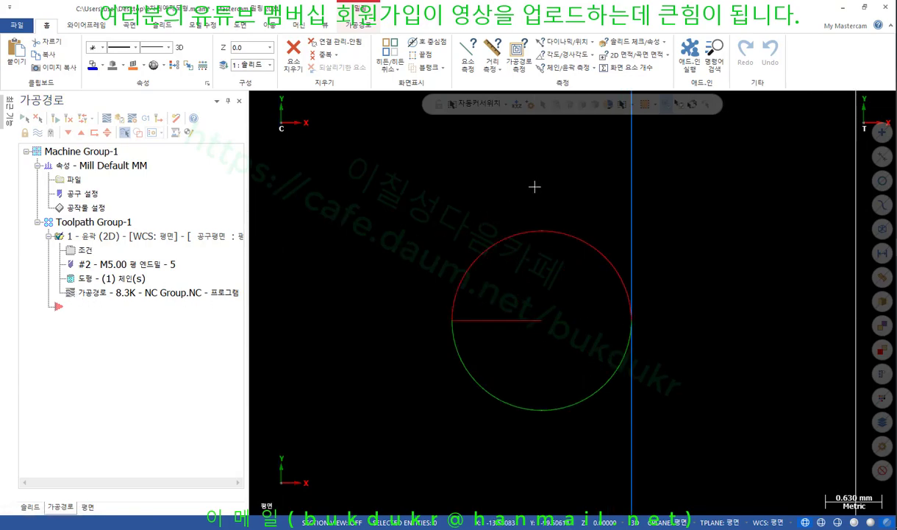
{"action": "left_click_drag", "start_coordinate": [455, 280], "coordinate": [507, 439]}
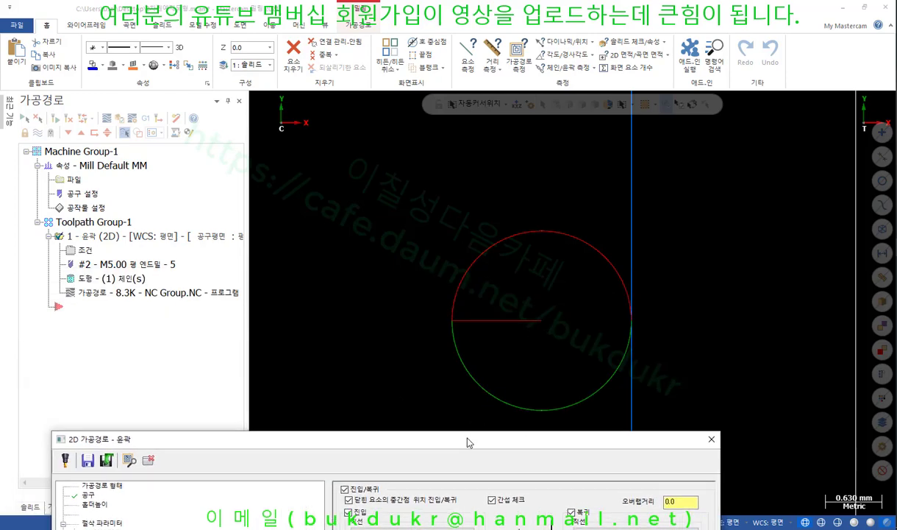
{"action": "left_click_drag", "start_coordinate": [468, 438], "coordinate": [139, 71]}
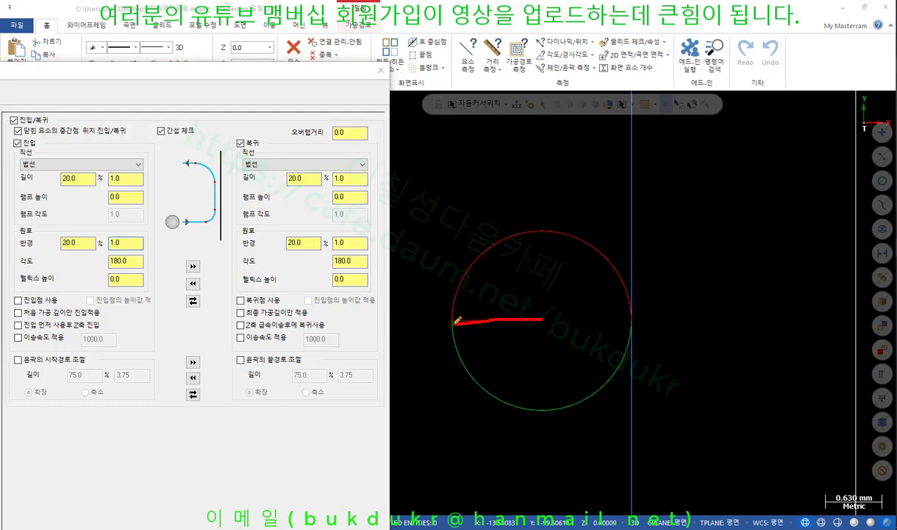
{"action": "mouse_move", "coordinate": [455, 329]}
{"action": "left_mouse_down"}
{"action": "mouse_move", "coordinate": [467, 368]}
{"action": "mouse_move", "coordinate": [514, 404]}
{"action": "mouse_move", "coordinate": [553, 406]}
{"action": "mouse_move", "coordinate": [606, 383]}
{"action": "mouse_move", "coordinate": [628, 333]}
{"action": "mouse_move", "coordinate": [602, 232]}
{"action": "mouse_move", "coordinate": [507, 228]}
{"action": "mouse_move", "coordinate": [460, 264]}
{"action": "mouse_move", "coordinate": [454, 322]}
{"action": "mouse_move", "coordinate": [558, 311]}
{"action": "mouse_move", "coordinate": [550, 320]}
{"action": "left_mouse_up"}
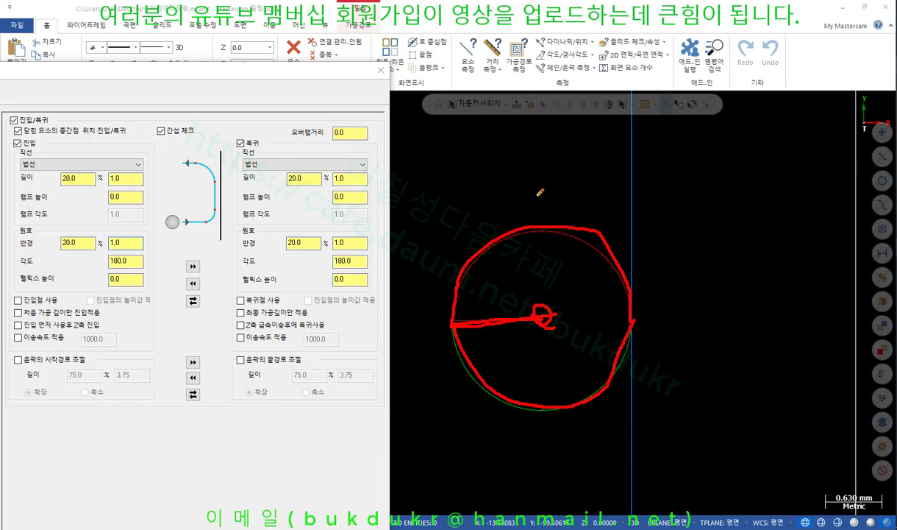
{"action": "right_click", "coordinate": [623, 235]}
{"action": "left_click", "coordinate": [669, 291]}
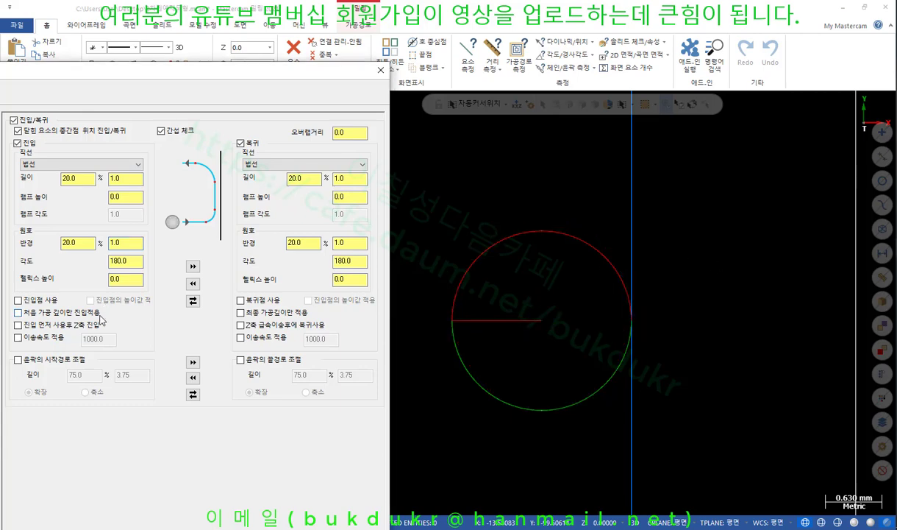
Set the 진입 and 복귀 원호 각도 to 90 and refresh the contour toolpath preview.
{"action": "left_click", "coordinate": [117, 261]}
{"action": "type", "text": "90"}
{"action": "left_click_drag", "start_coordinate": [69, 81], "coordinate": [326, 450]}
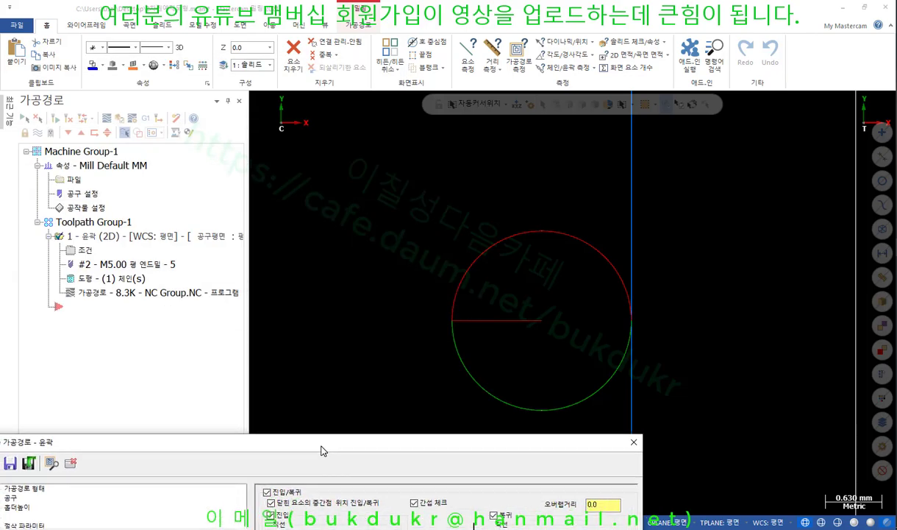
{"action": "left_click", "coordinate": [53, 457]}
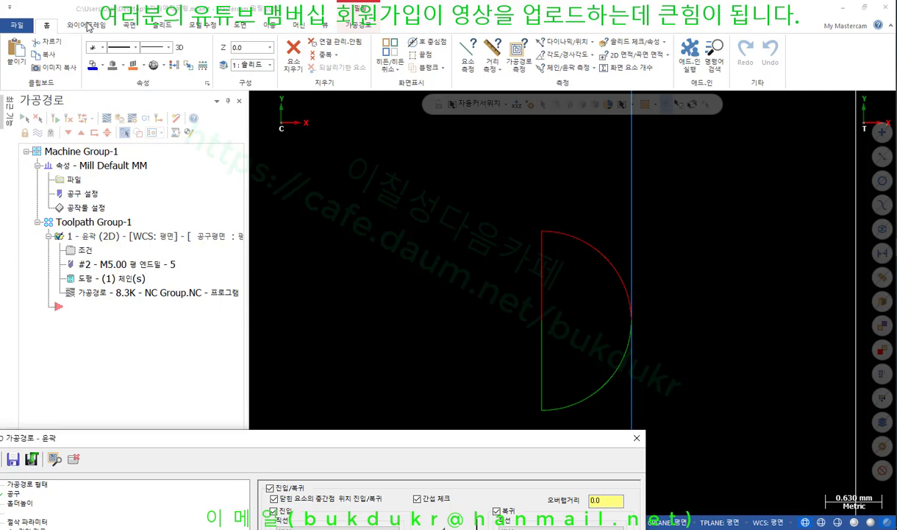
Accept the contour toolpath settings and decline the 자동저장 overwrite of the existing file.
{"action": "left_click_drag", "start_coordinate": [470, 438], "coordinate": [574, 9]}
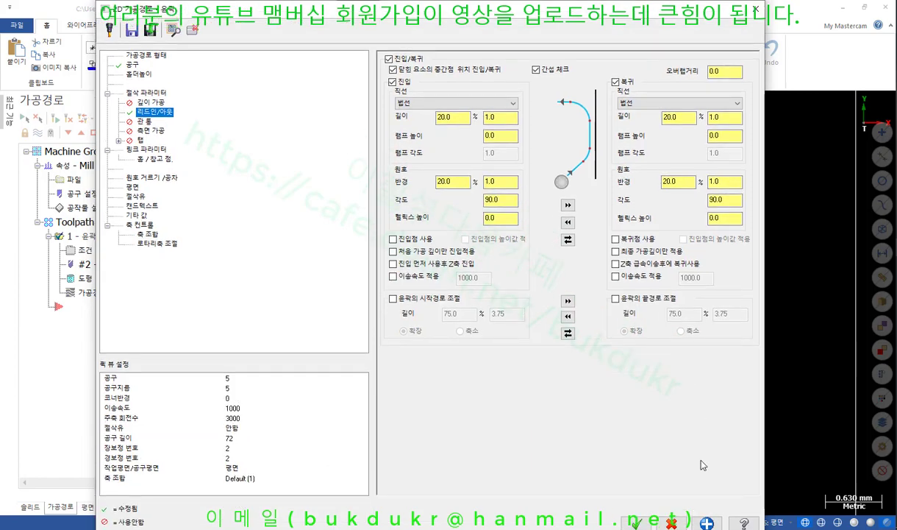
{"action": "left_click", "coordinate": [637, 523]}
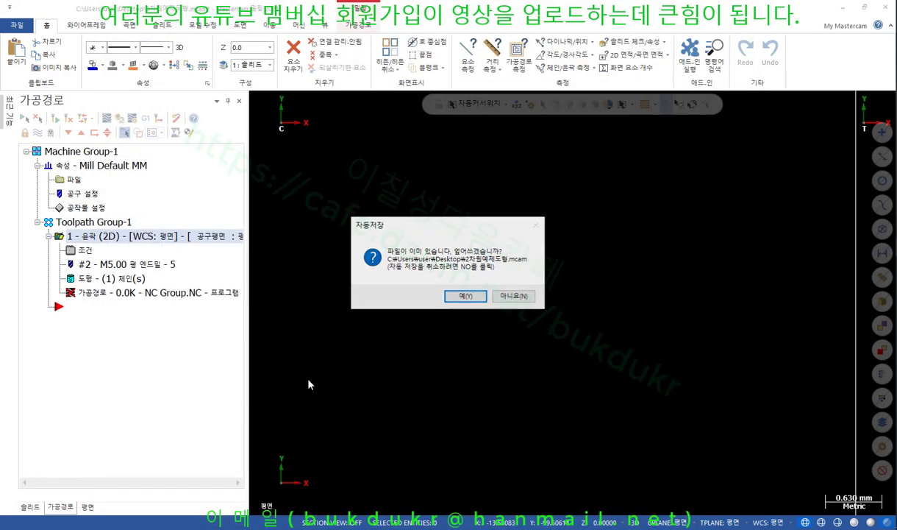
{"action": "left_click", "coordinate": [507, 293]}
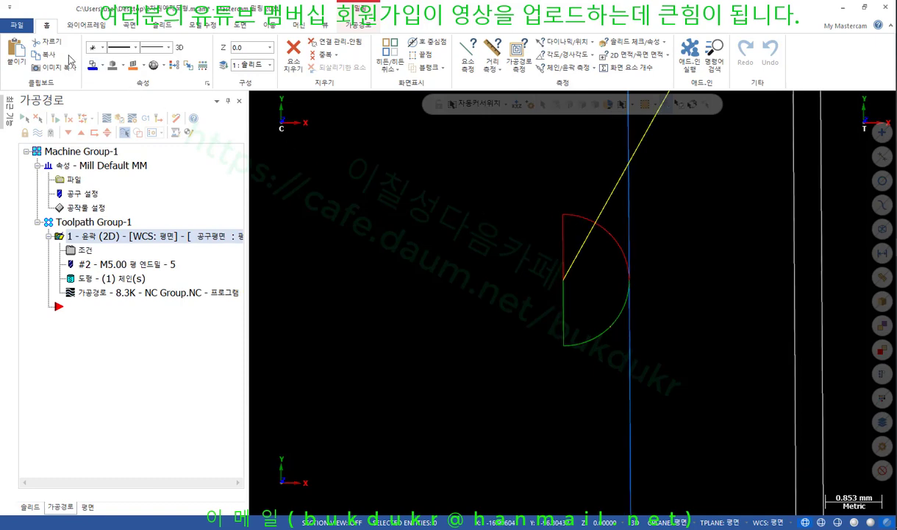
{"action": "left_click", "coordinate": [87, 25]}
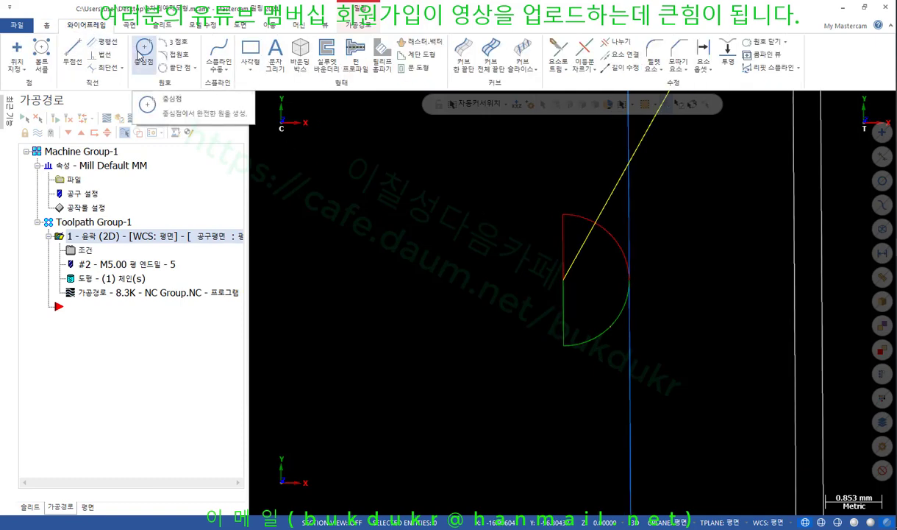
{"action": "left_click", "coordinate": [144, 51]}
{"action": "scroll", "coordinate": [634, 314], "scroll_direction": "down", "scroll_amount": 5}
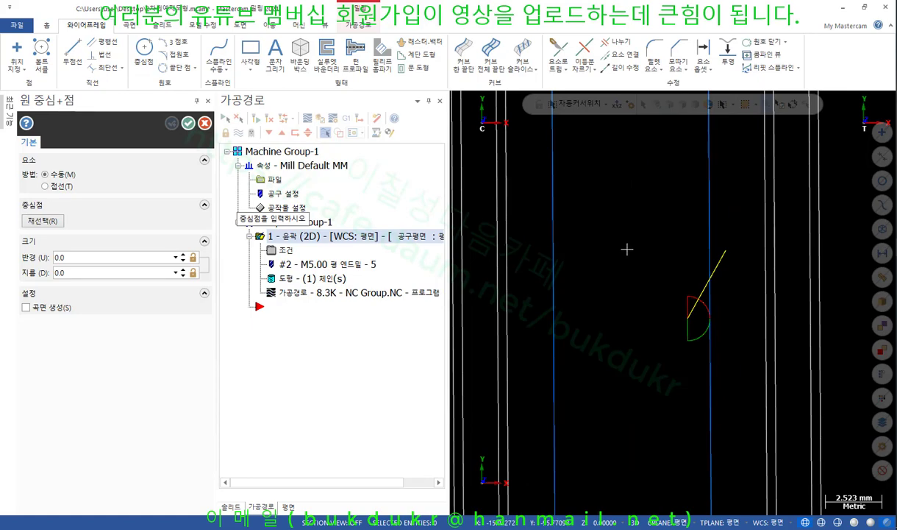
{"action": "scroll", "coordinate": [624, 339], "scroll_direction": "down", "scroll_amount": 4}
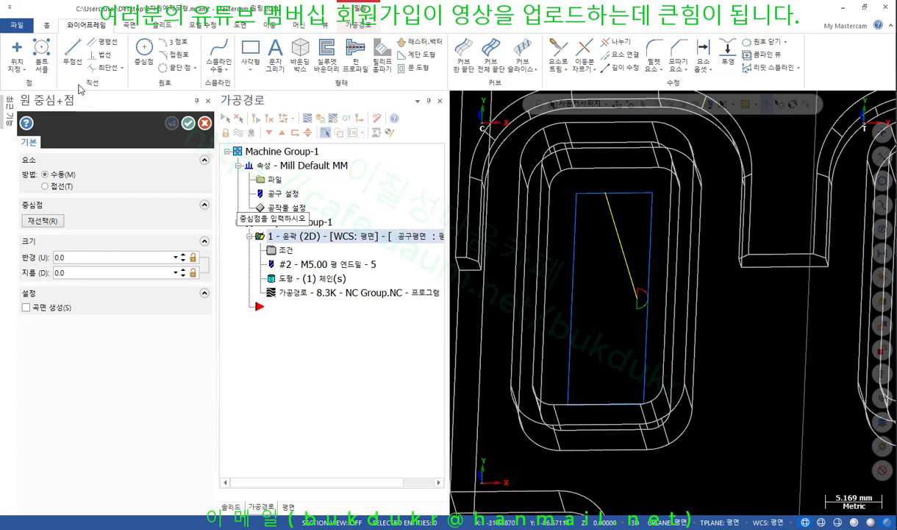
Draw a 12 mm two-point line across the pocket's width, joining the midpoints of its two long edges.
{"action": "left_click", "coordinate": [72, 52]}
{"action": "scroll", "coordinate": [553, 255], "scroll_direction": "up", "scroll_amount": 2}
{"action": "scroll", "coordinate": [553, 254], "scroll_direction": "up", "scroll_amount": 1}
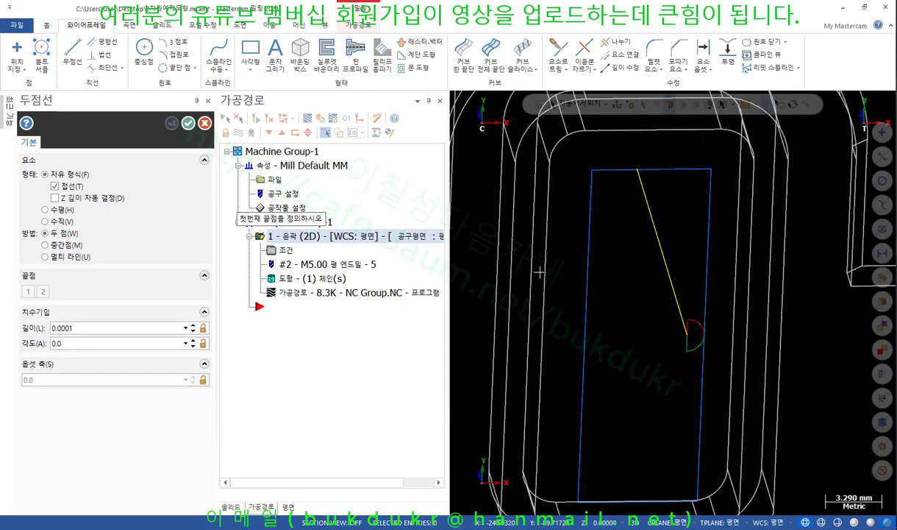
{"action": "scroll", "coordinate": [545, 349], "scroll_direction": "down", "scroll_amount": 2}
{"action": "middle_click_drag", "start_coordinate": [575, 264], "coordinate": [572, 300]}
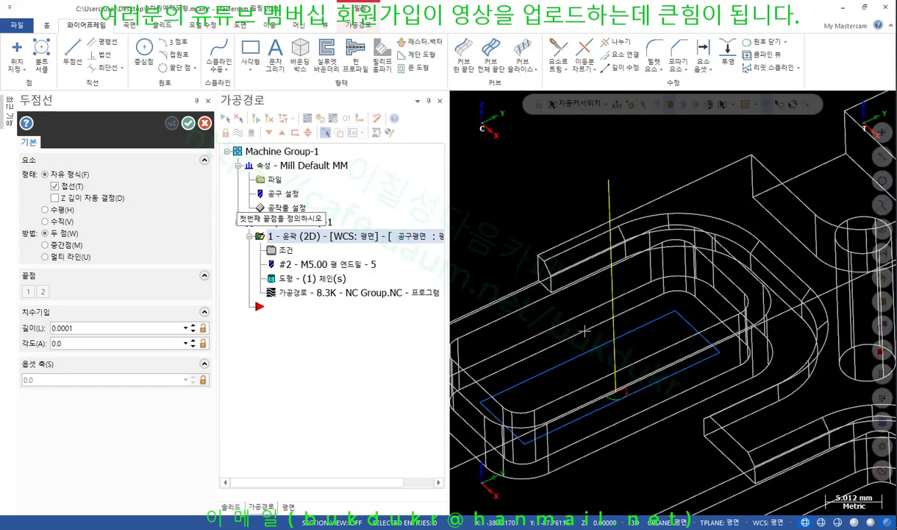
{"action": "left_click", "coordinate": [565, 344]}
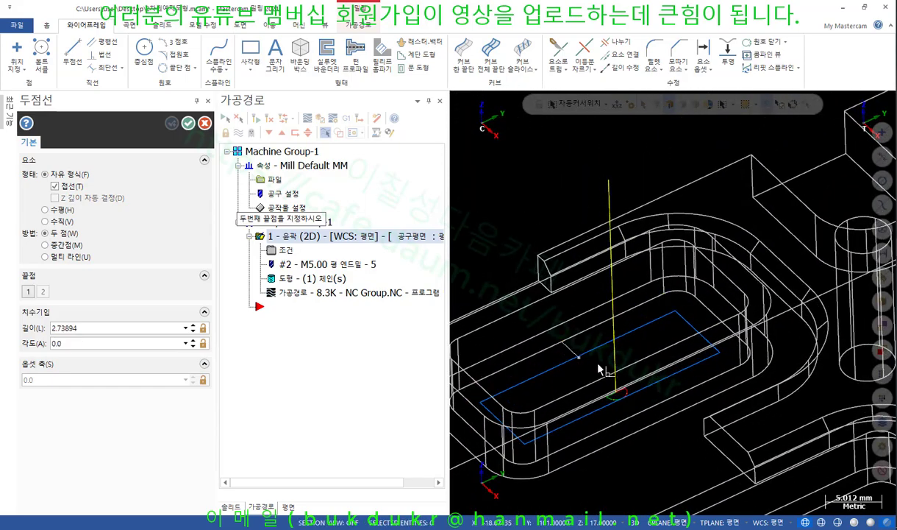
{"action": "scroll", "coordinate": [602, 379], "scroll_direction": "up", "scroll_amount": 3}
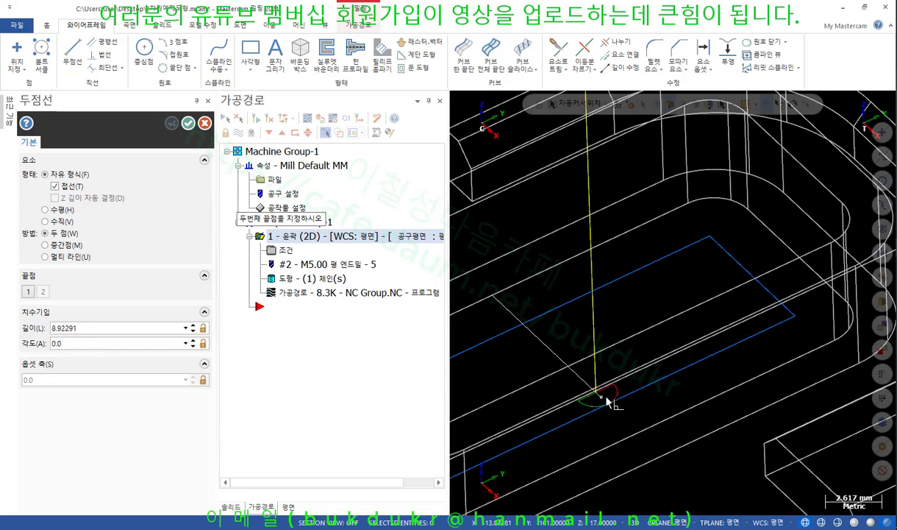
{"action": "left_click", "coordinate": [640, 437]}
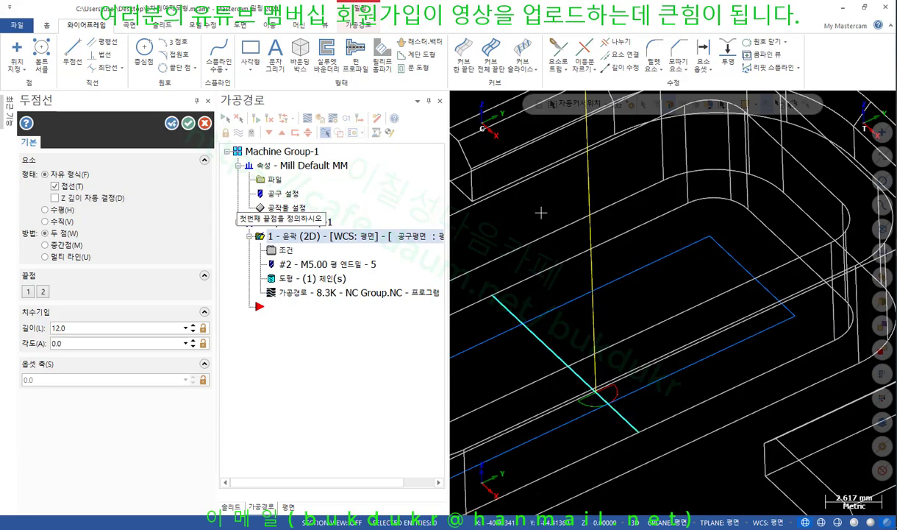
{"action": "left_click", "coordinate": [189, 123]}
{"action": "scroll", "coordinate": [419, 289], "scroll_direction": "down", "scroll_amount": 3}
{"action": "middle_click_drag", "start_coordinate": [419, 289], "coordinate": [535, 349]}
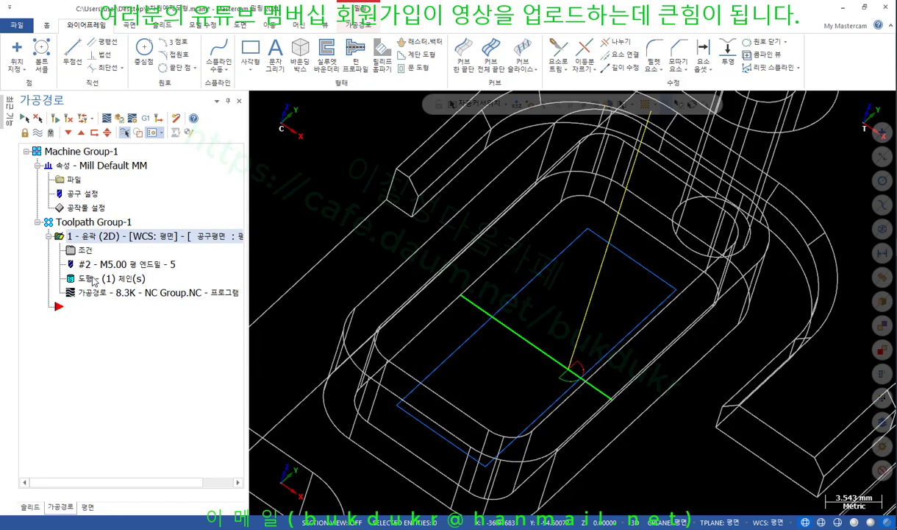
Add a wireframe point chain at the midpoint of the 12 mm line to the 2D contour toolpath's geometry.
{"action": "left_click", "coordinate": [94, 280]}
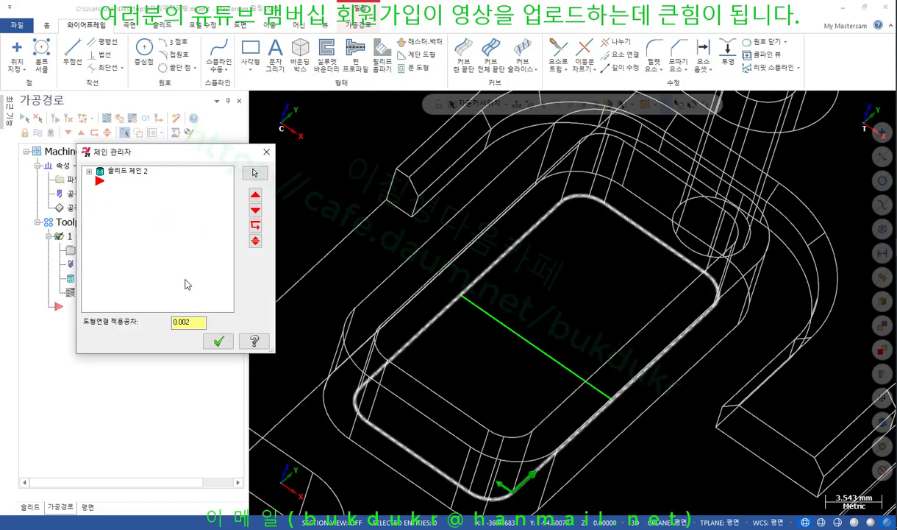
{"action": "right_click", "coordinate": [149, 192]}
{"action": "left_click", "coordinate": [172, 200]}
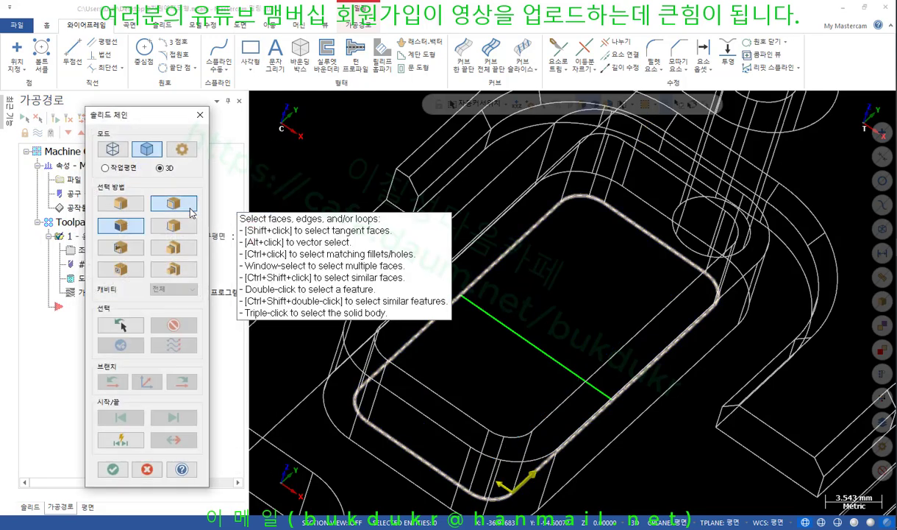
{"action": "left_click", "coordinate": [113, 149]}
{"action": "left_click", "coordinate": [122, 247]}
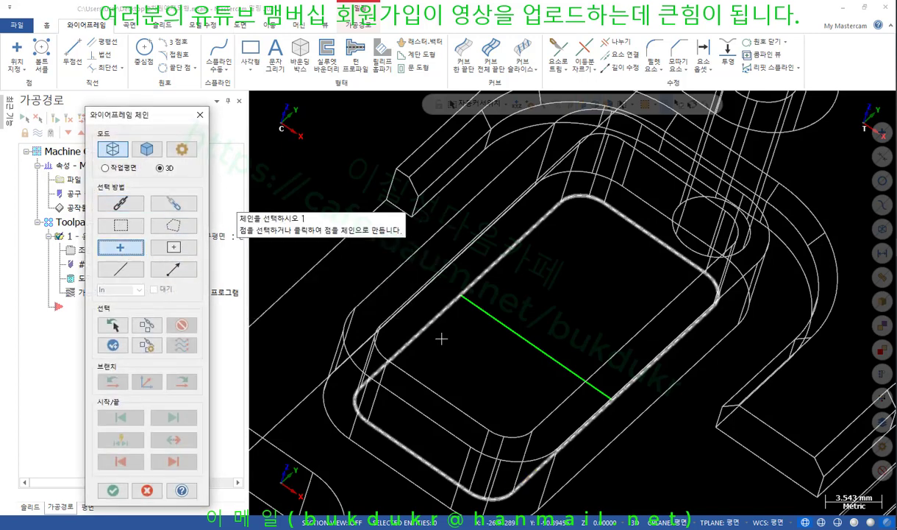
{"action": "left_click", "coordinate": [513, 330]}
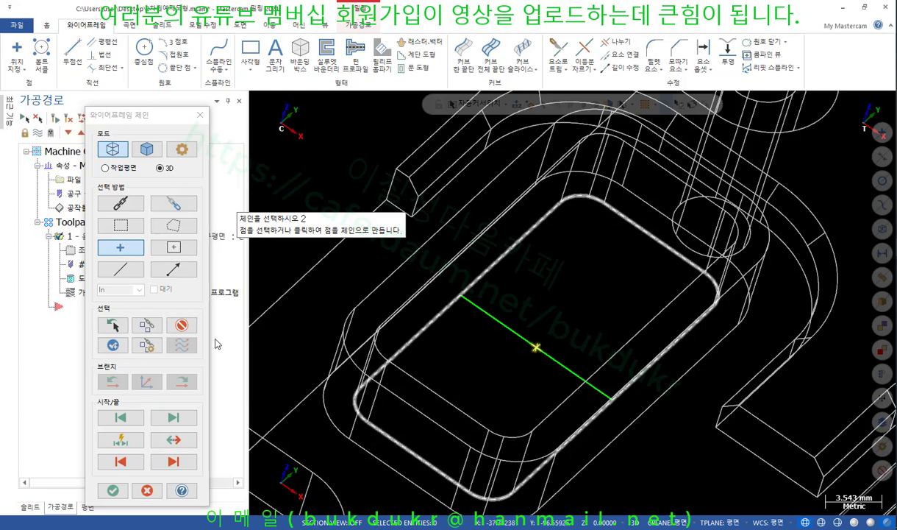
{"action": "left_click", "coordinate": [113, 491]}
Highlight the new point chain and the solid chain in turn to check their geometry and order in the 체인 관리자.
{"action": "left_click", "coordinate": [125, 181]}
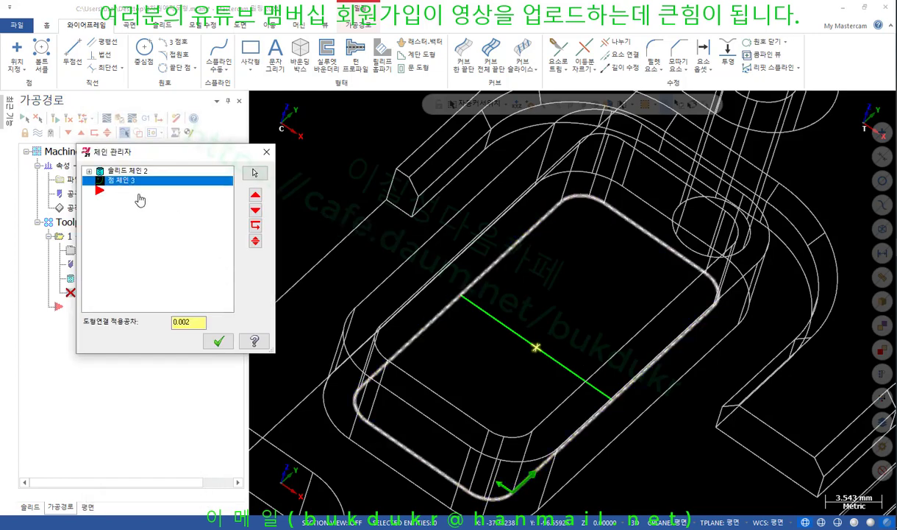
{"action": "left_click", "coordinate": [137, 171]}
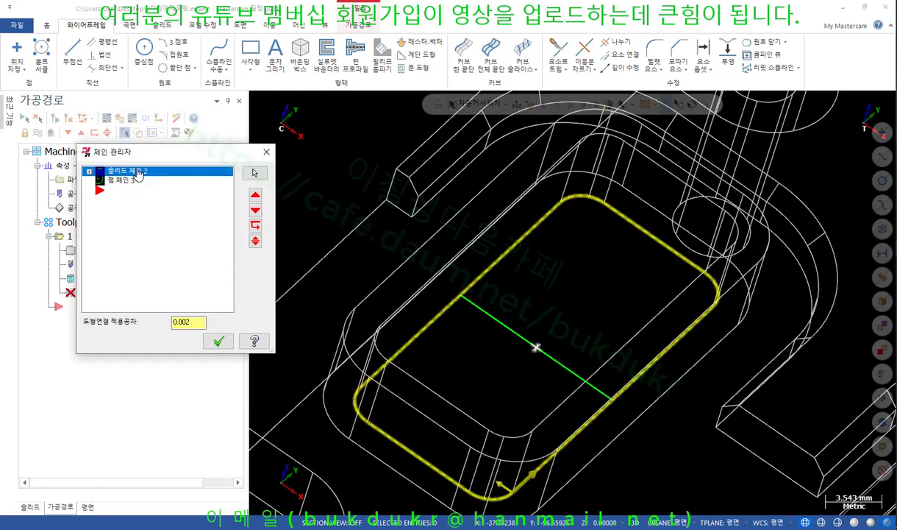
{"action": "left_click", "coordinate": [132, 181]}
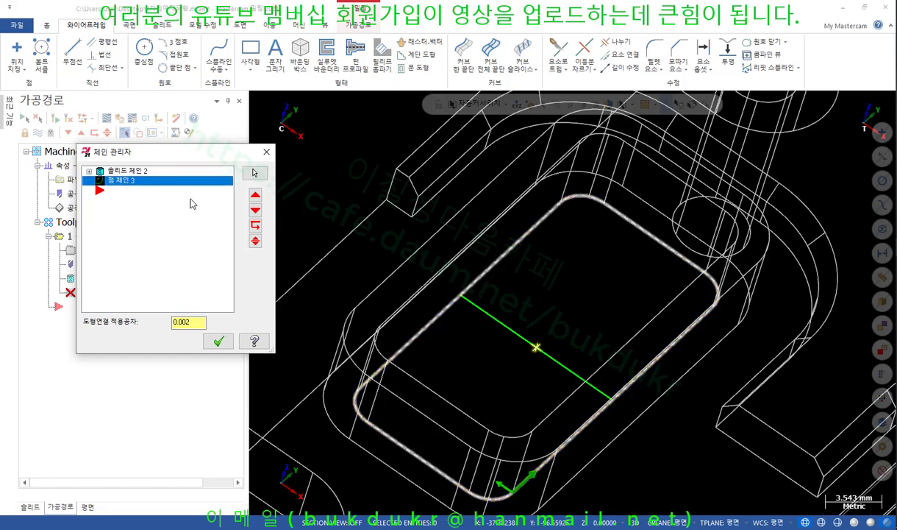
Reorder the contour's chains so the point chain comes before the solid chain, and accept the chain list.
{"action": "left_click", "coordinate": [258, 198]}
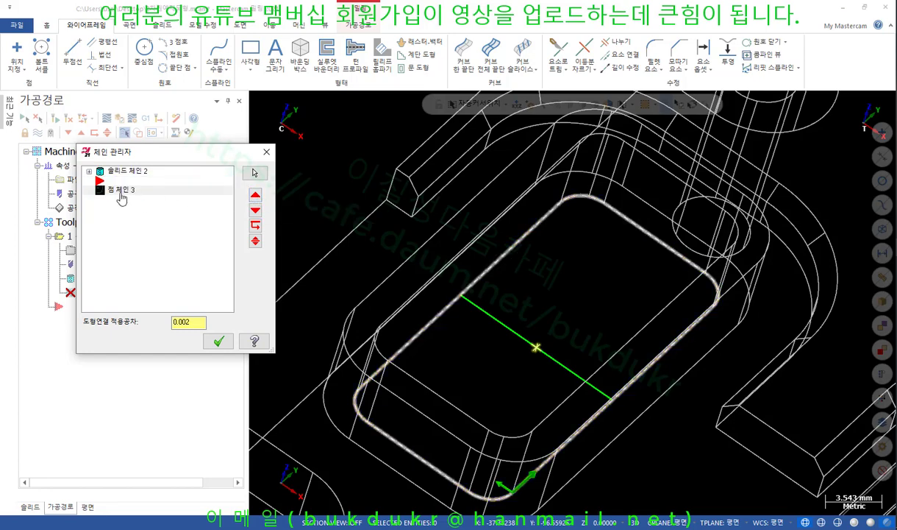
{"action": "left_click_drag", "start_coordinate": [121, 193], "coordinate": [119, 168]}
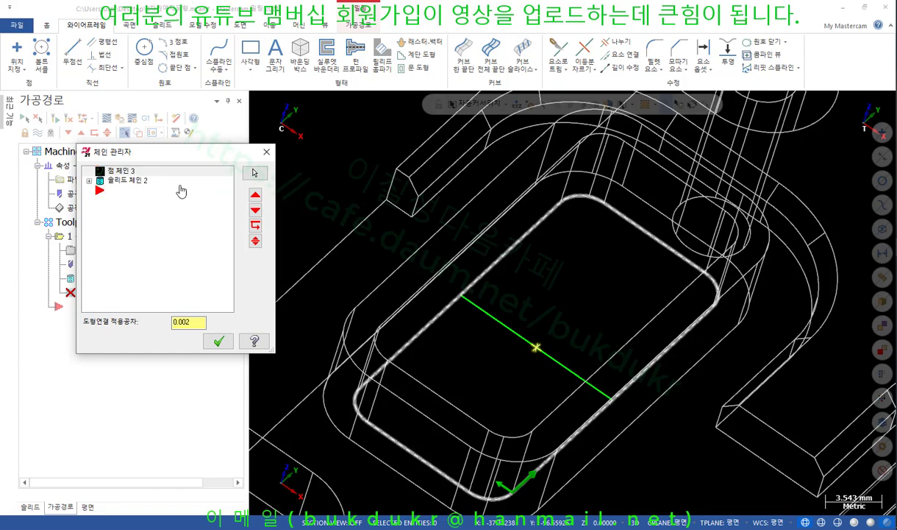
{"action": "left_click", "coordinate": [218, 341]}
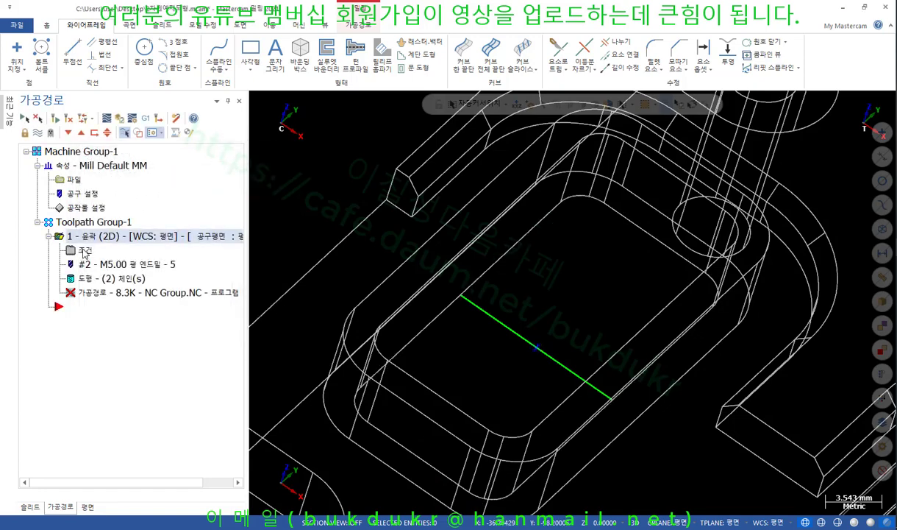
Enable the exit point option in the contour's lead in/out parameters and regenerate the toolpath.
{"action": "left_click", "coordinate": [84, 252]}
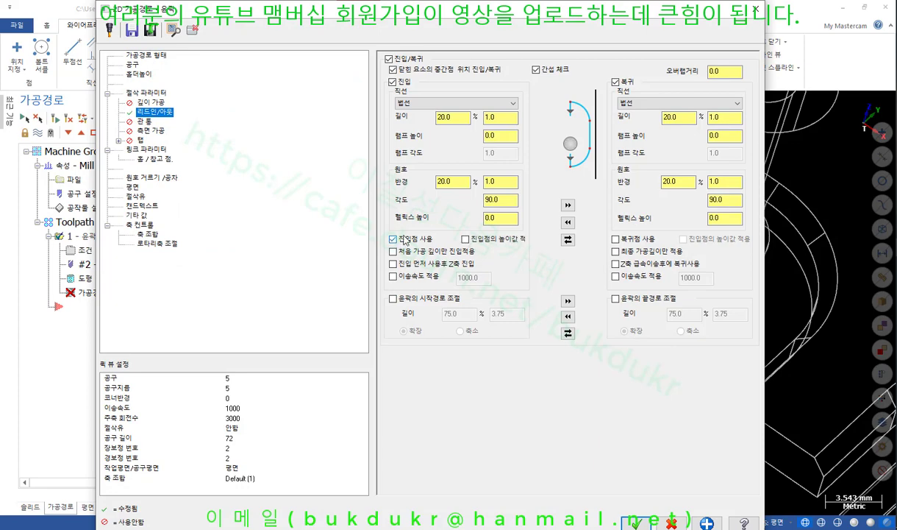
{"action": "left_click", "coordinate": [614, 239]}
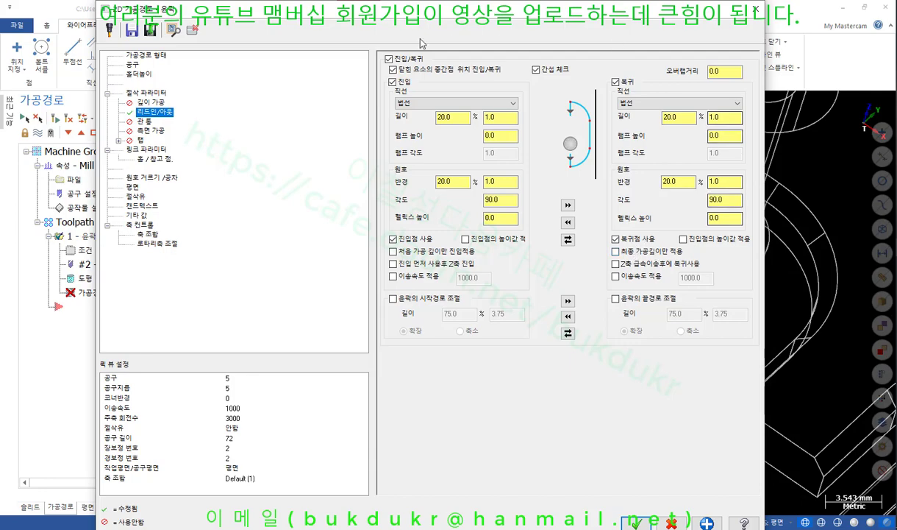
{"action": "left_click", "coordinate": [636, 522]}
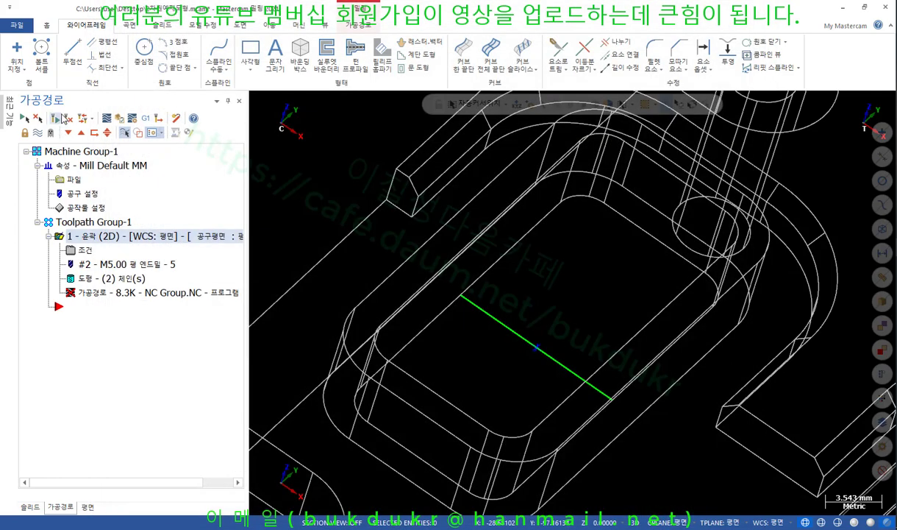
{"action": "left_click", "coordinate": [56, 116]}
{"action": "scroll", "coordinate": [570, 247], "scroll_direction": "down", "scroll_amount": 1}
{"action": "middle_click_drag", "start_coordinate": [570, 246], "coordinate": [697, 298]}
{"action": "scroll", "coordinate": [697, 298], "scroll_direction": "up", "scroll_amount": 2}
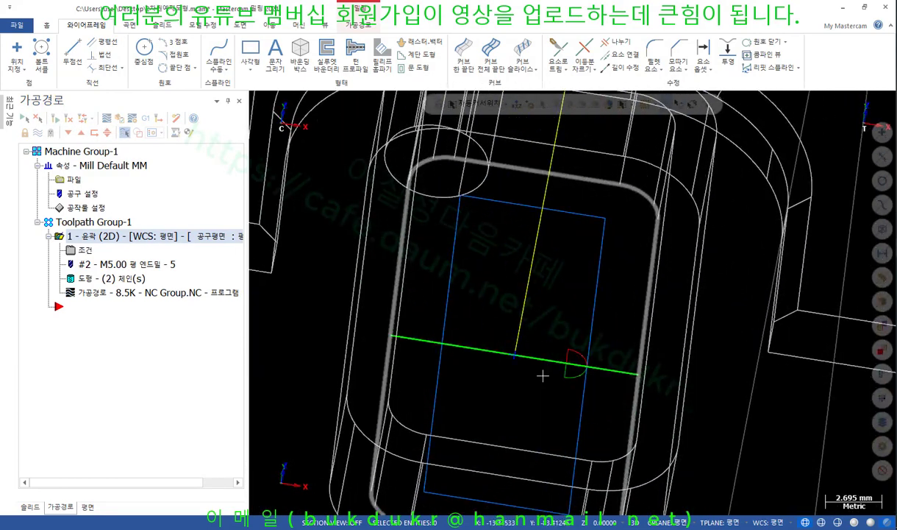
Delete the green construction line that crosses the pocket.
{"action": "left_click", "coordinate": [468, 353]}
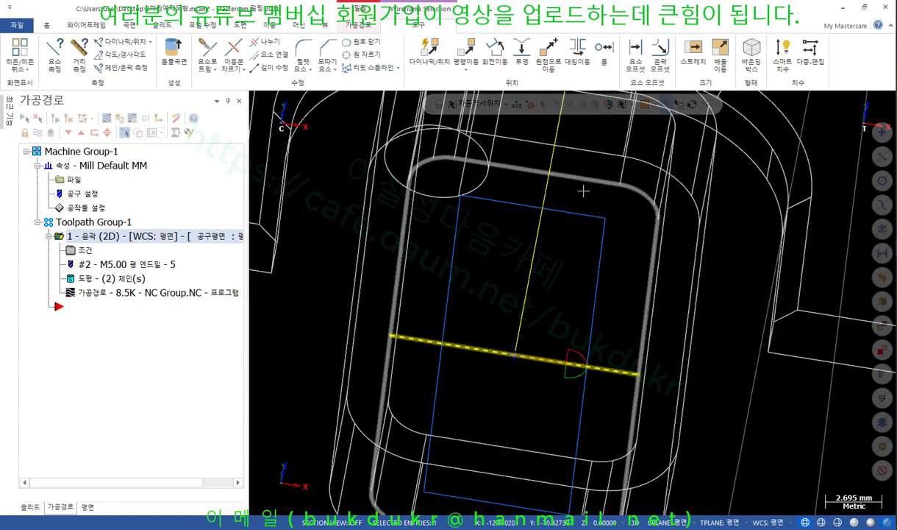
{"action": "key", "text": "Escape"}
{"action": "middle_click_drag", "start_coordinate": [581, 189], "coordinate": [523, 347]}
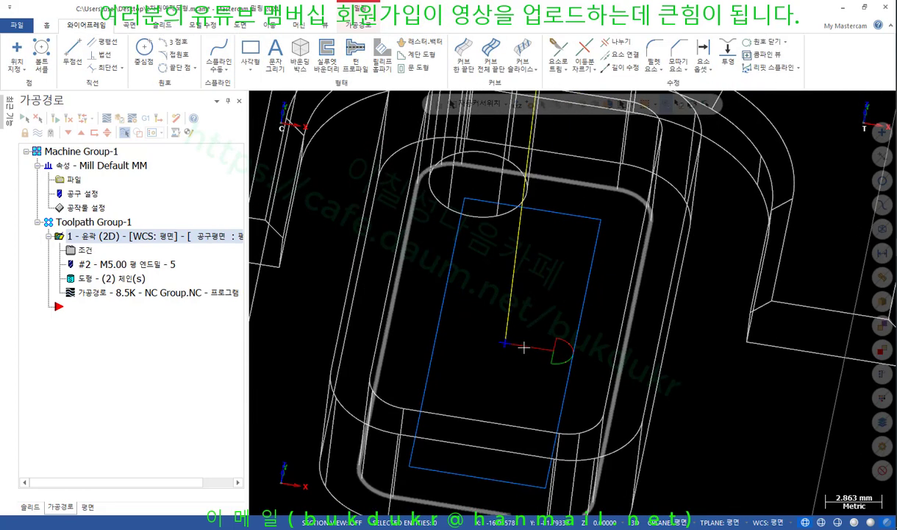
{"action": "scroll", "coordinate": [523, 348], "scroll_direction": "up", "scroll_amount": 3}
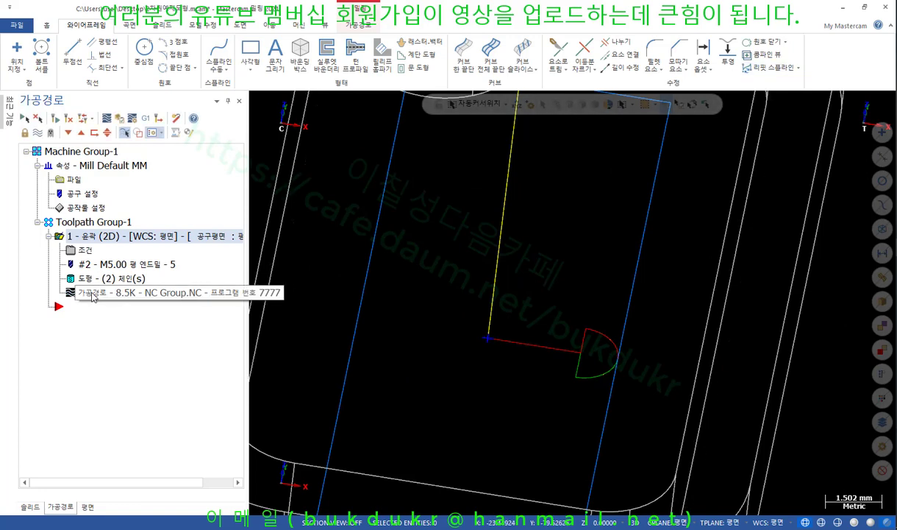
Backplot the contour toolpath and examine how the tool enters and exits at the pocket's centre point.
{"action": "key", "text": "alt+t"}
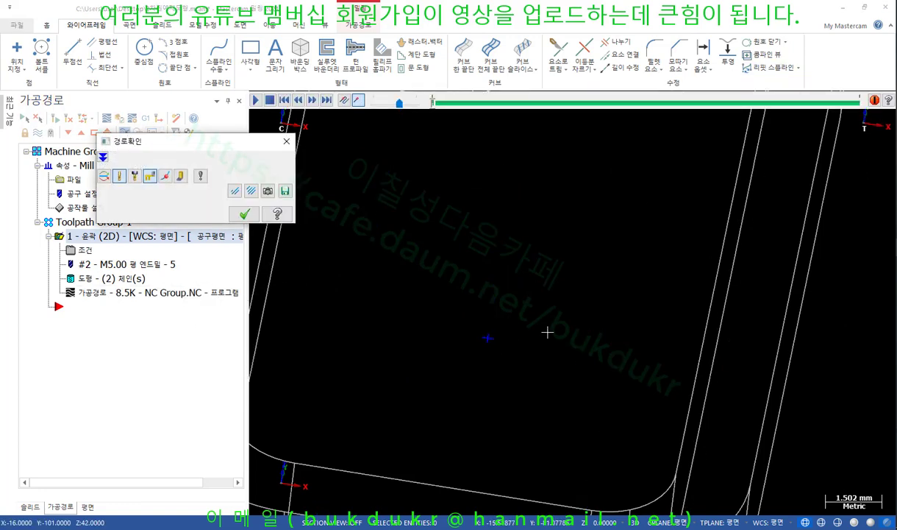
{"action": "key", "text": "r"}
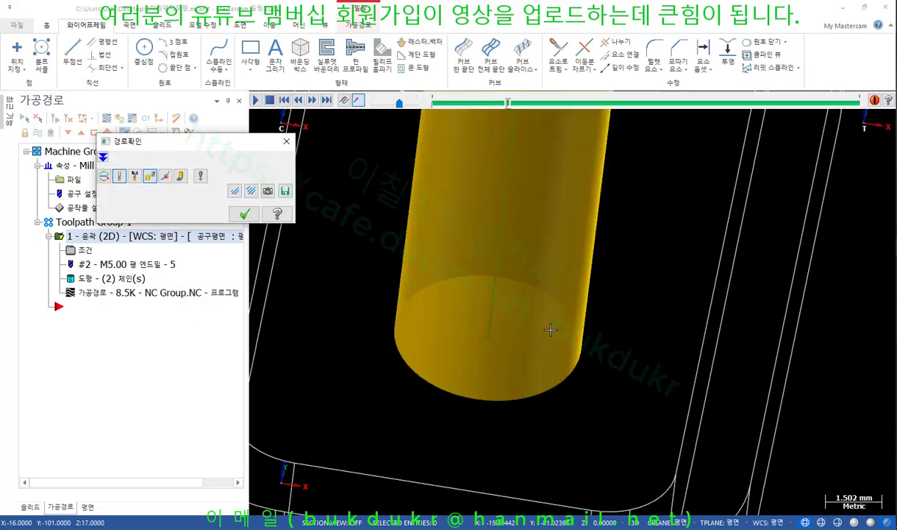
{"action": "scroll", "coordinate": [550, 329], "scroll_direction": "down", "scroll_amount": 5}
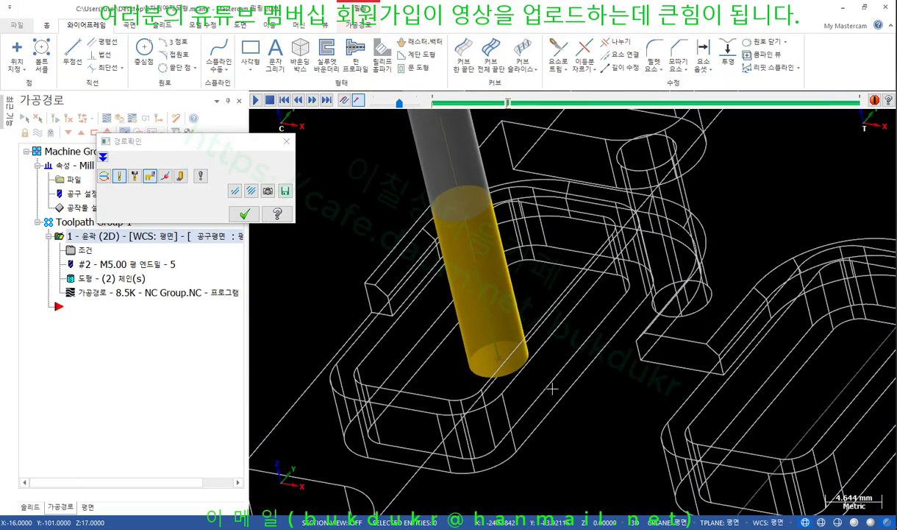
{"action": "middle_click_drag", "start_coordinate": [551, 389], "coordinate": [586, 402]}
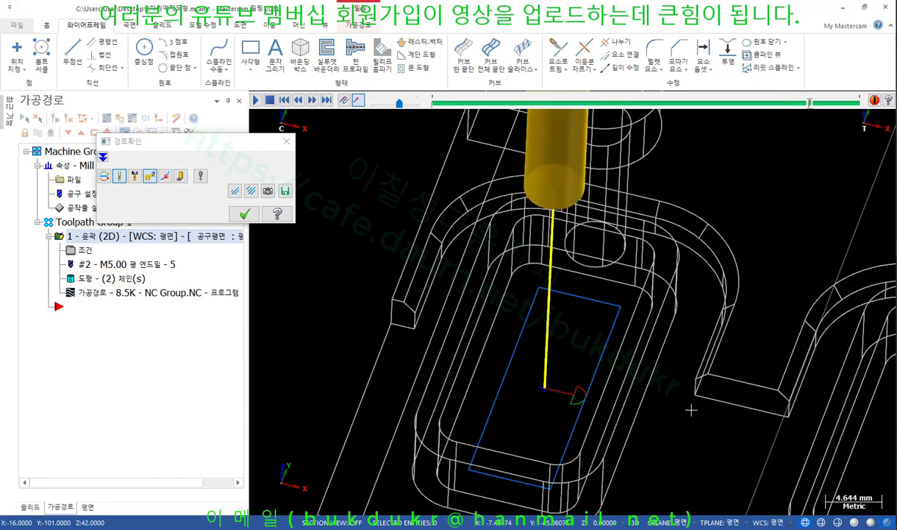
{"action": "scroll", "coordinate": [568, 393], "scroll_direction": "up", "scroll_amount": 3}
{"action": "middle_click_drag", "start_coordinate": [531, 390], "coordinate": [729, 442]}
{"action": "scroll", "coordinate": [444, 358], "scroll_direction": "up", "scroll_amount": 2}
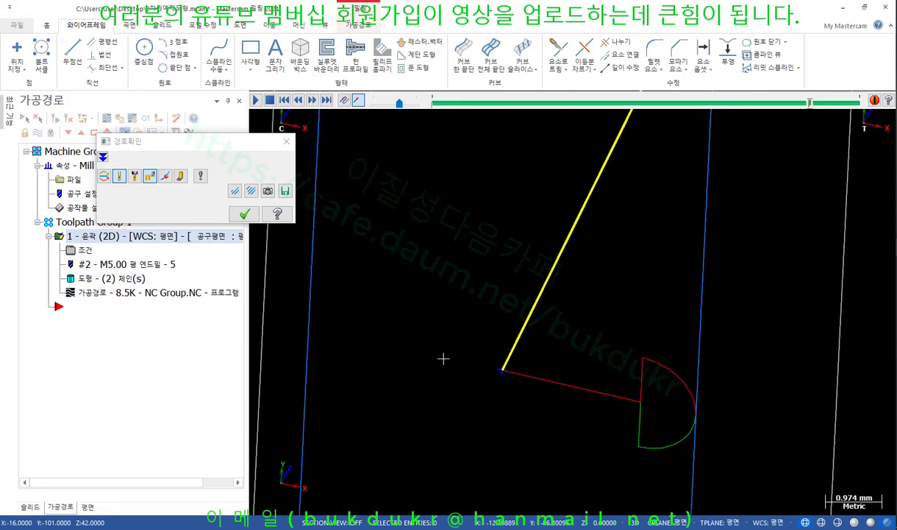
{"action": "left_click", "coordinate": [244, 213]}
{"action": "scroll", "coordinate": [522, 245], "scroll_direction": "down", "scroll_amount": 3}
{"action": "mouse_move", "coordinate": [522, 245]}
{"action": "middle_mouse_down"}
{"action": "mouse_move", "coordinate": [585, 381]}
{"action": "mouse_move", "coordinate": [573, 301]}
{"action": "mouse_move", "coordinate": [657, 324]}
{"action": "mouse_move", "coordinate": [629, 310]}
{"action": "middle_mouse_up"}
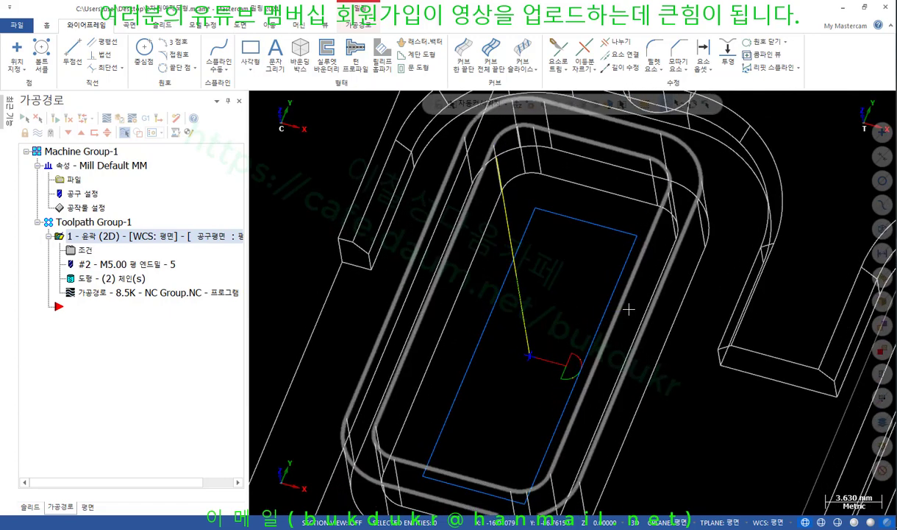
{"action": "scroll", "coordinate": [554, 354], "scroll_direction": "up", "scroll_amount": 3}
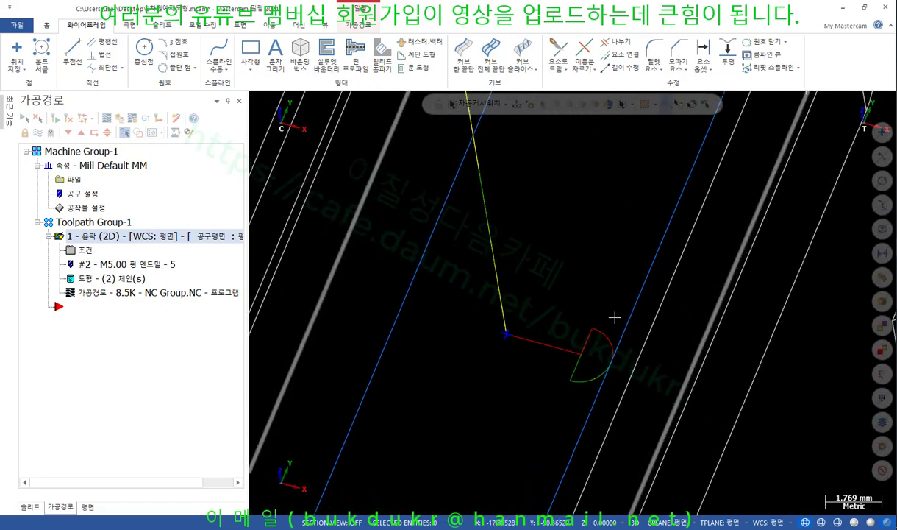
Toggle the entry point and exit point options off and on again in the contour's lead in/out parameters, and accept.
{"action": "left_click", "coordinate": [85, 253]}
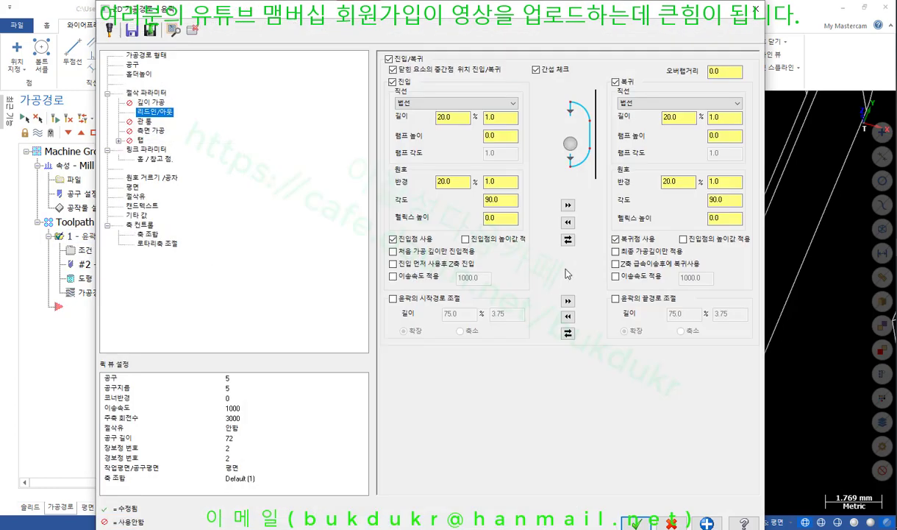
{"action": "left_click", "coordinate": [394, 240]}
{"action": "left_click", "coordinate": [618, 241]}
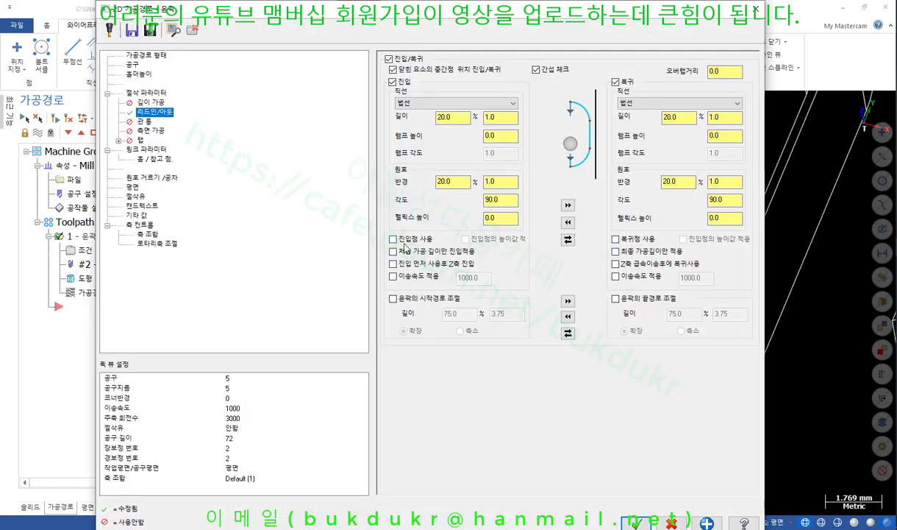
{"action": "left_click", "coordinate": [394, 239]}
{"action": "left_click", "coordinate": [615, 239]}
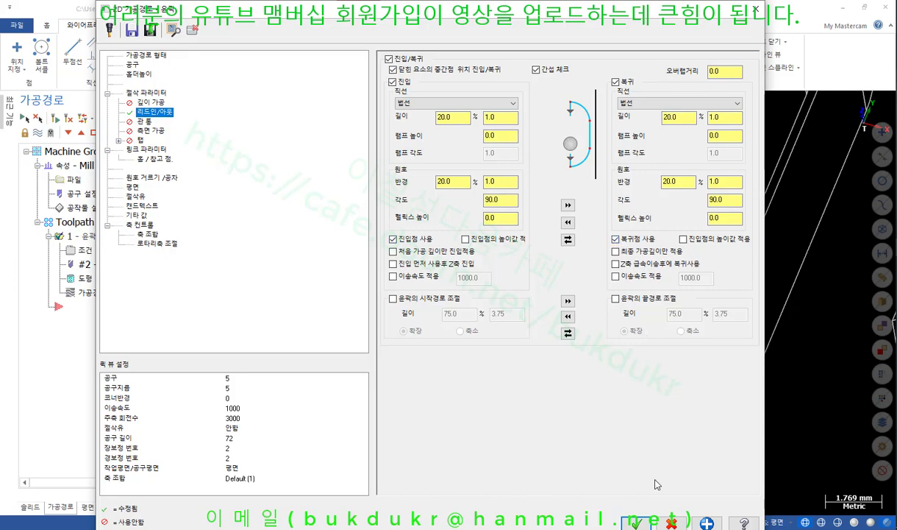
{"action": "left_click", "coordinate": [637, 522]}
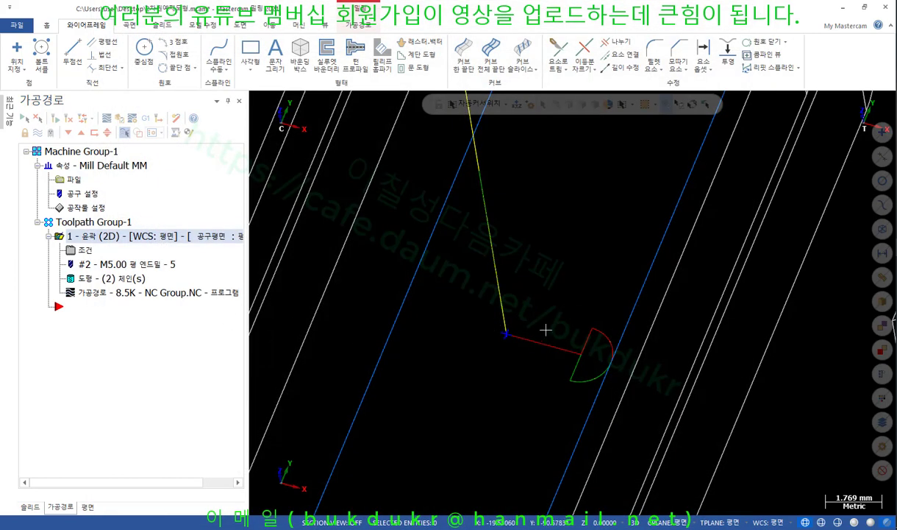
Show the solid model shaded around the pocket and its toolpath.
{"action": "scroll", "coordinate": [552, 305], "scroll_direction": "up", "scroll_amount": 3}
{"action": "mouse_move", "coordinate": [553, 306]}
{"action": "middle_mouse_down"}
{"action": "mouse_move", "coordinate": [563, 296]}
{"action": "mouse_move", "coordinate": [543, 311]}
{"action": "middle_mouse_up"}
{"action": "scroll", "coordinate": [504, 396], "scroll_direction": "down", "scroll_amount": 5}
{"action": "scroll", "coordinate": [504, 396], "scroll_direction": "down", "scroll_amount": 3}
{"action": "mouse_move", "coordinate": [516, 362]}
{"action": "middle_mouse_down"}
{"action": "mouse_move", "coordinate": [516, 341]}
{"action": "mouse_move", "coordinate": [496, 351]}
{"action": "mouse_move", "coordinate": [517, 363]}
{"action": "middle_mouse_up"}
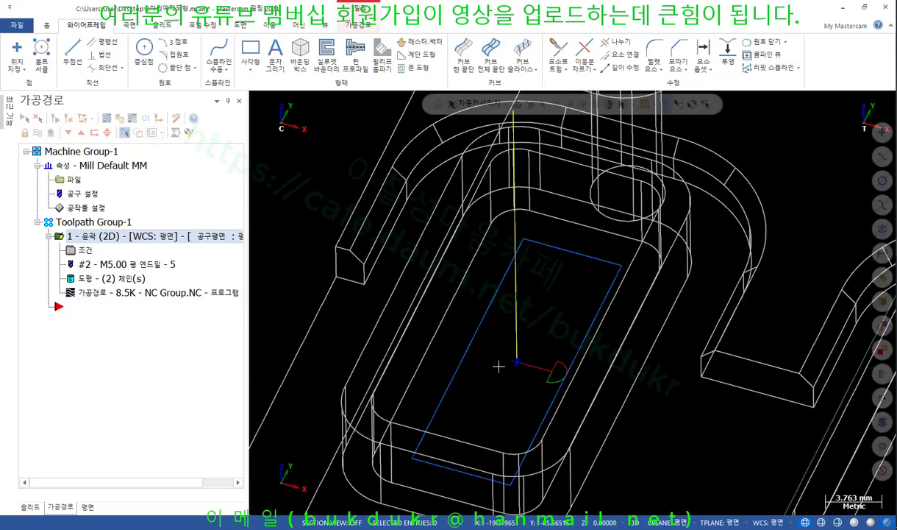
{"action": "scroll", "coordinate": [517, 363], "scroll_direction": "down", "scroll_amount": 2}
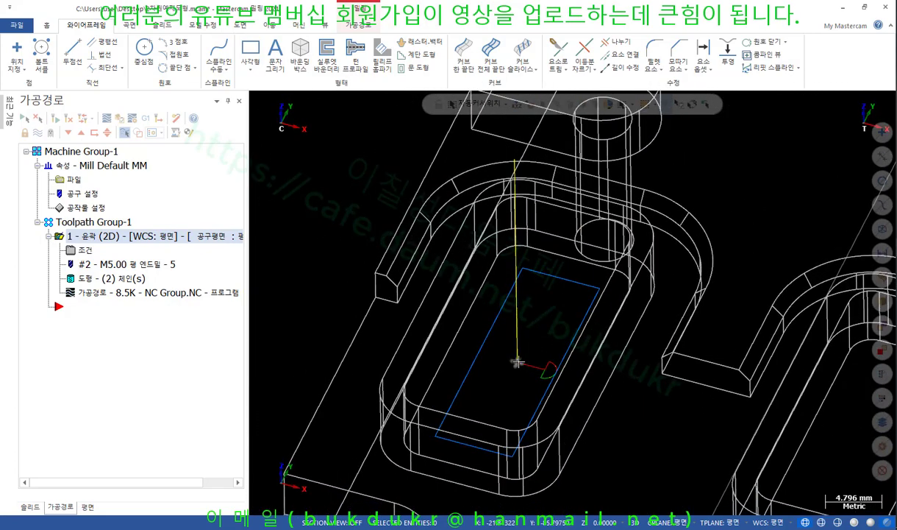
{"action": "key", "text": "alt+s"}
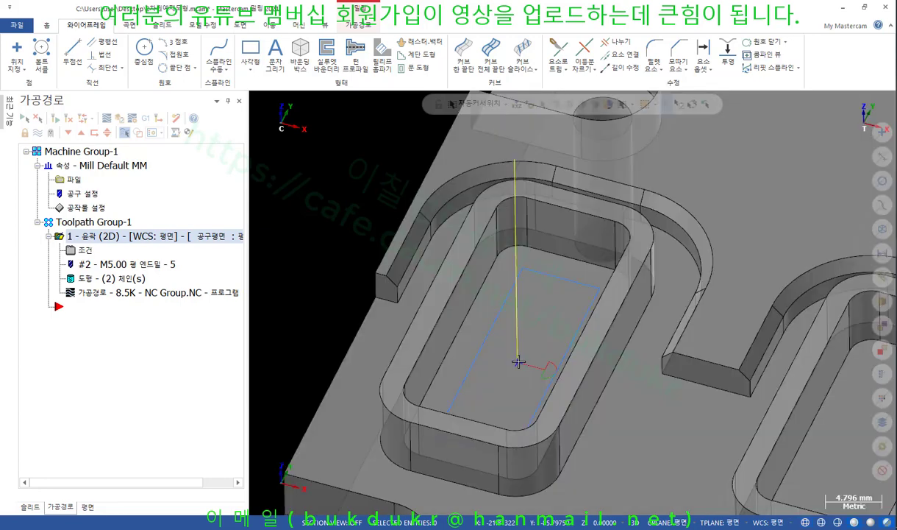
{"action": "scroll", "coordinate": [517, 360], "scroll_direction": "up", "scroll_amount": 1}
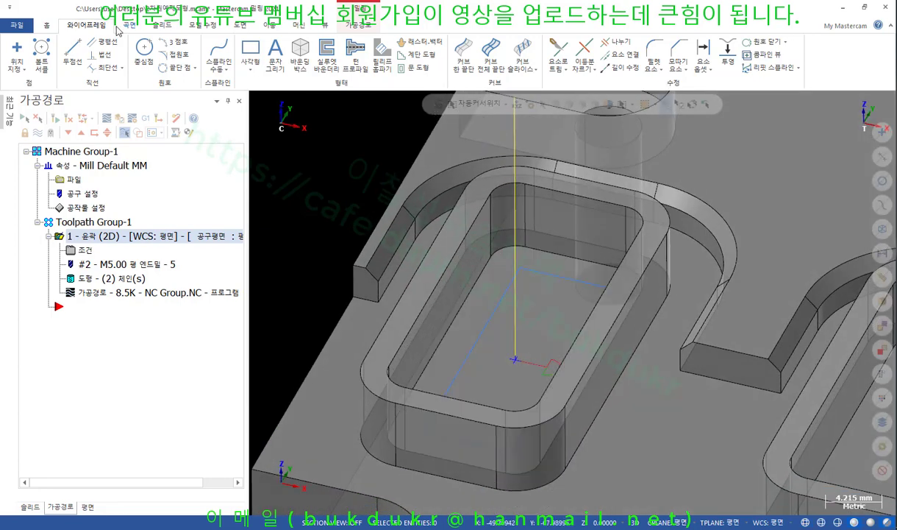
Draw a 12 mm two-point line between the midpoints of the pocket's two long upper inner edges.
{"action": "left_click", "coordinate": [72, 53]}
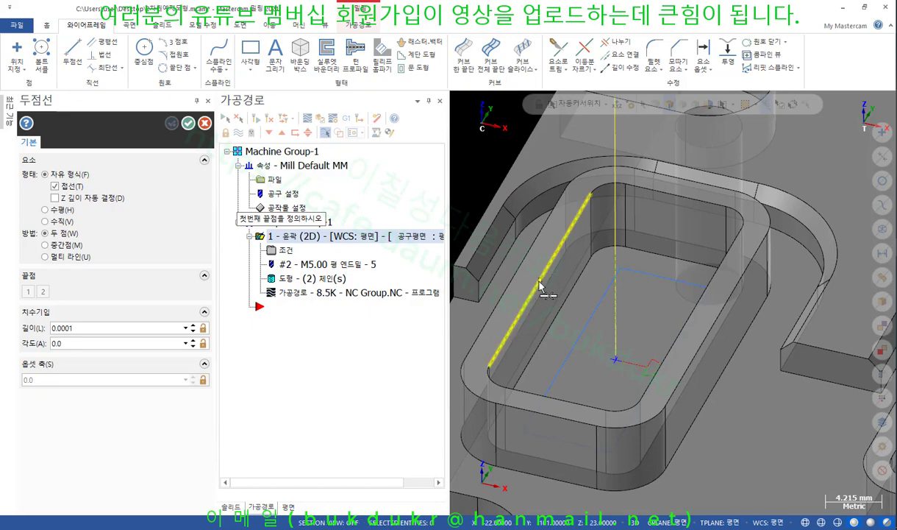
{"action": "left_click", "coordinate": [540, 281]}
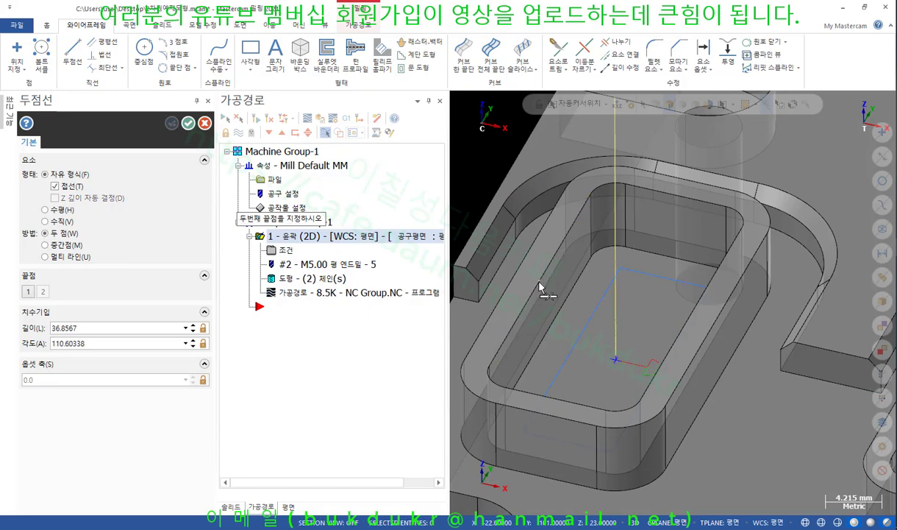
{"action": "left_click", "coordinate": [689, 314]}
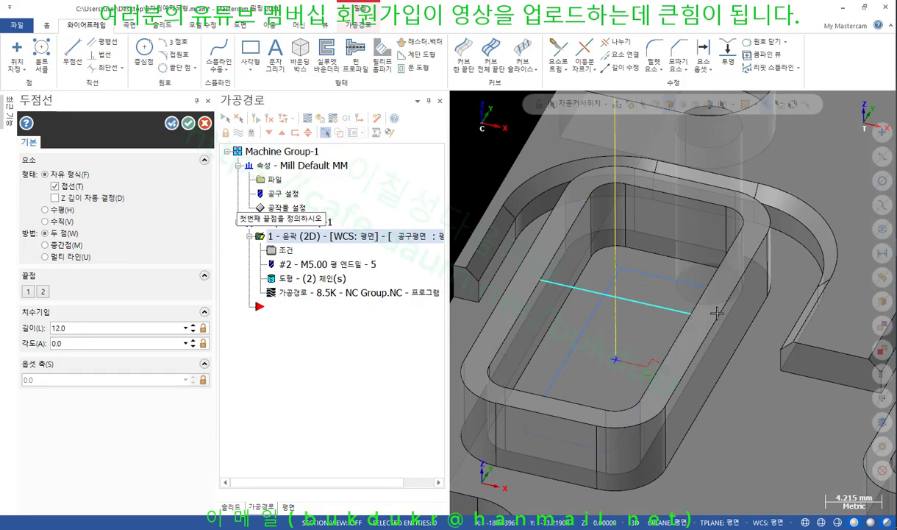
{"action": "left_click", "coordinate": [188, 123]}
Delete the existing point chain from the contour toolpath's geometry.
{"action": "left_click", "coordinate": [108, 280]}
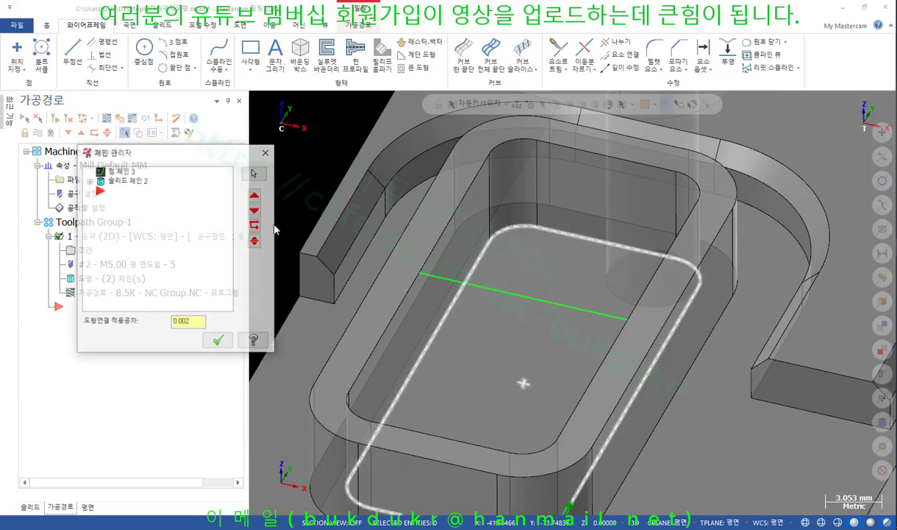
{"action": "left_click", "coordinate": [130, 174]}
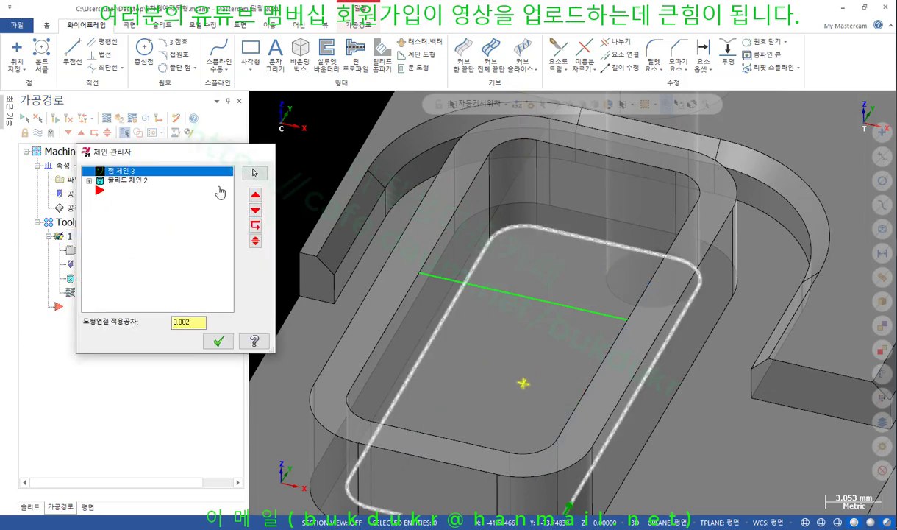
{"action": "key", "text": "Delete"}
Add a point chain at the midpoint of the 12 mm cross line to the contour toolpath's geometry.
{"action": "right_click", "coordinate": [177, 212]}
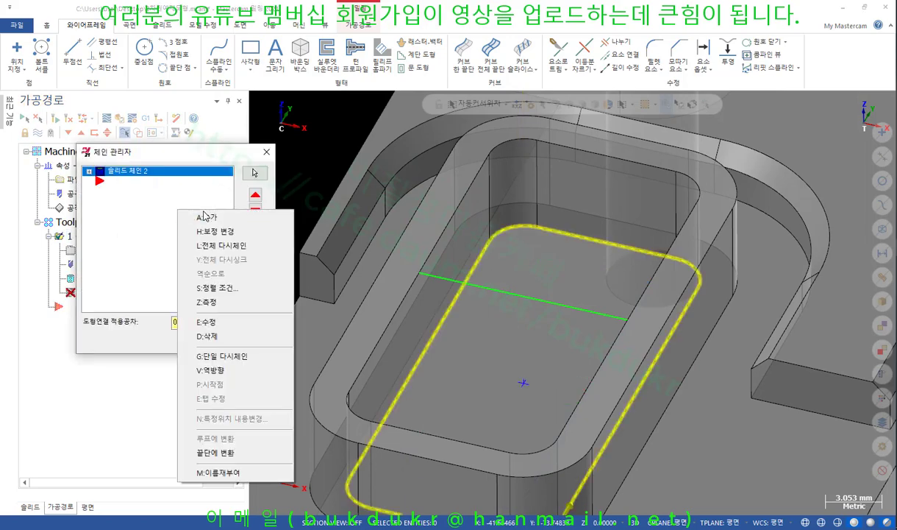
{"action": "left_click", "coordinate": [202, 214]}
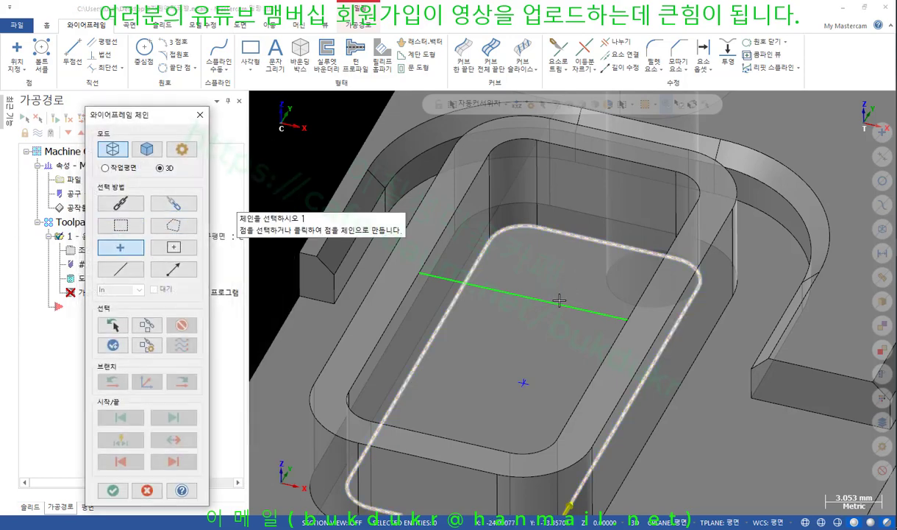
{"action": "left_click", "coordinate": [524, 298]}
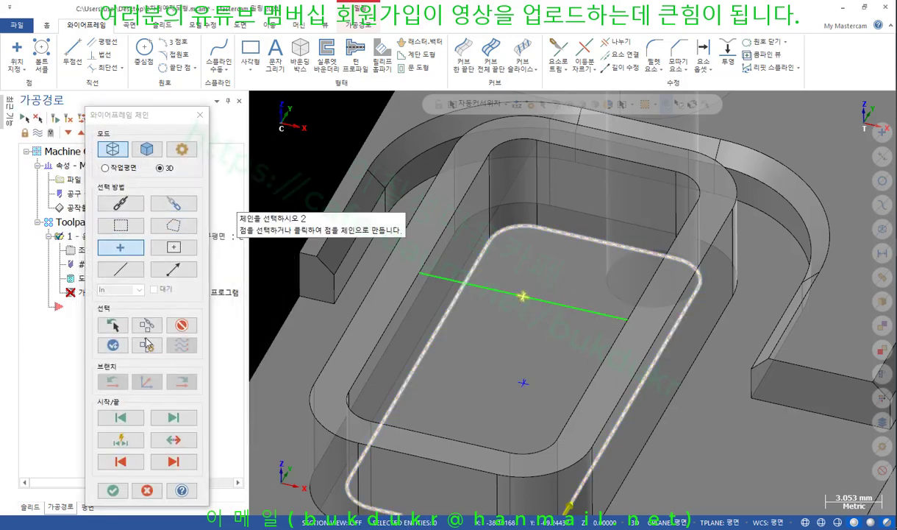
{"action": "left_click", "coordinate": [113, 489]}
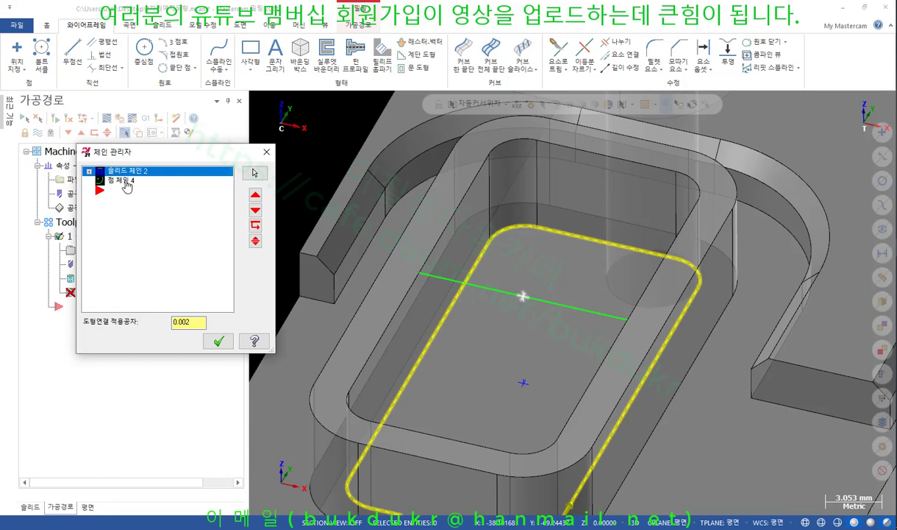
Move the new point chain ahead of the solid chain, accept the geometry, and regenerate the contour toolpath.
{"action": "left_click_drag", "start_coordinate": [121, 180], "coordinate": [122, 171]}
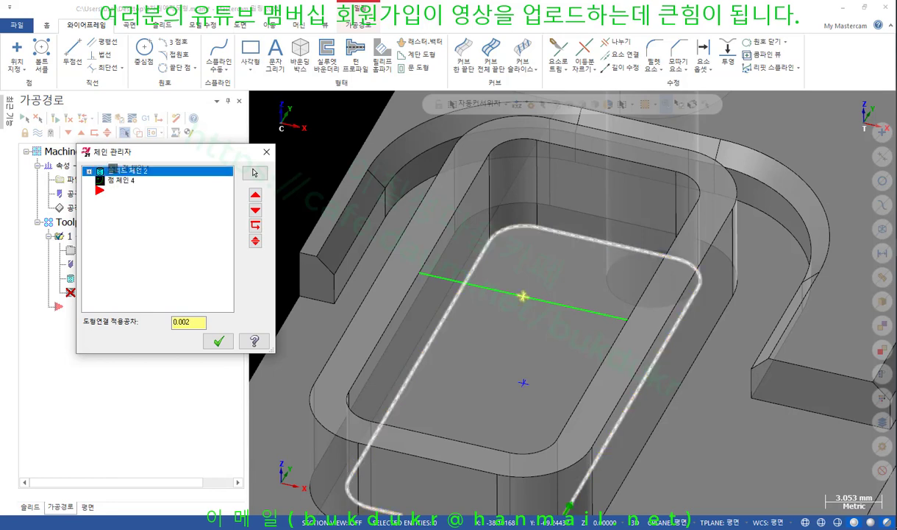
{"action": "left_click", "coordinate": [219, 340]}
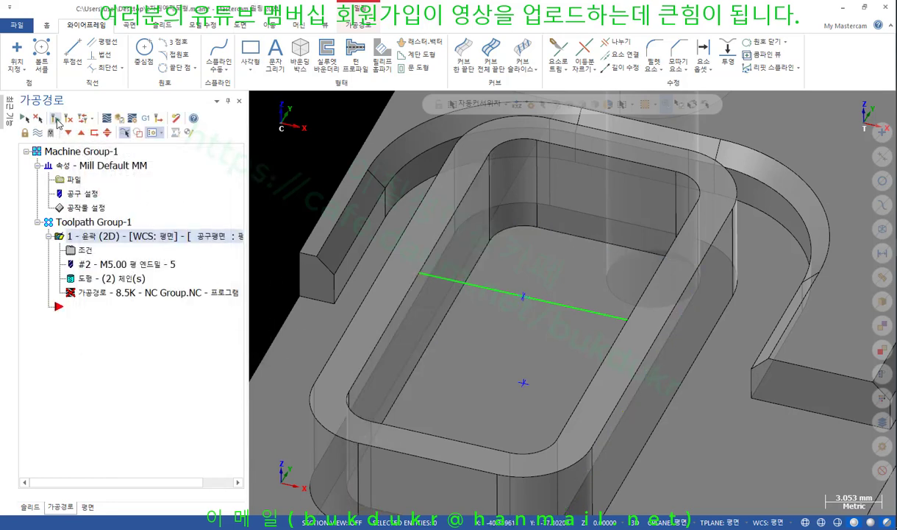
{"action": "left_click", "coordinate": [56, 119]}
Examine the entry and exit moves of the regenerated toolpath around the point on the cross line.
{"action": "scroll", "coordinate": [497, 376], "scroll_direction": "up", "scroll_amount": 4}
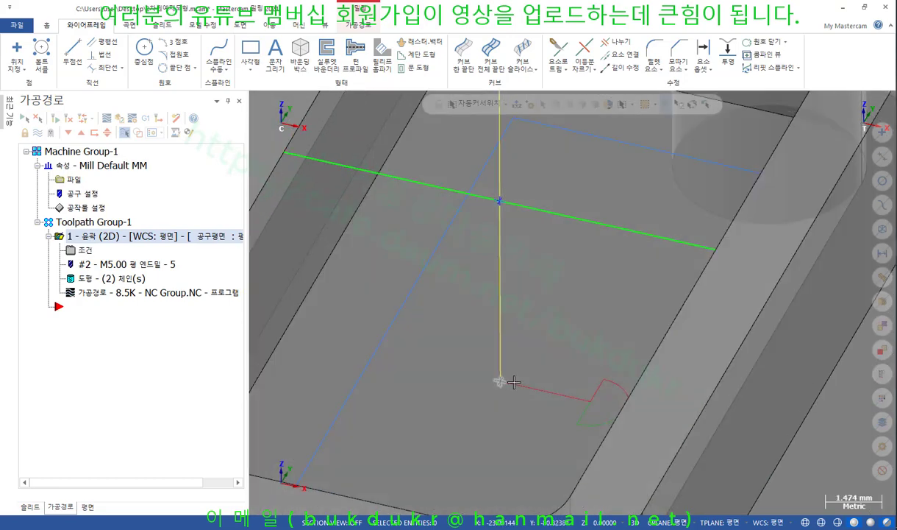
{"action": "scroll", "coordinate": [502, 377], "scroll_direction": "down", "scroll_amount": 2}
{"action": "left_click", "coordinate": [490, 403]}
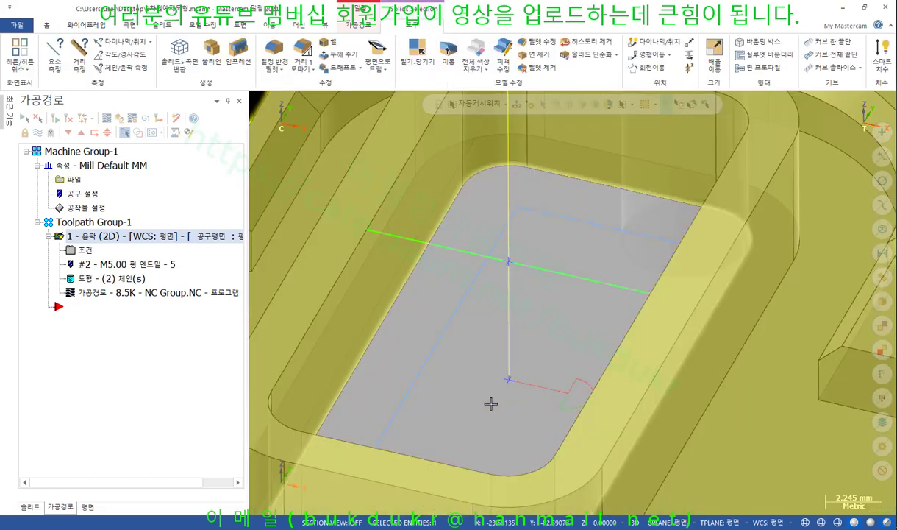
{"action": "key", "text": "Escape"}
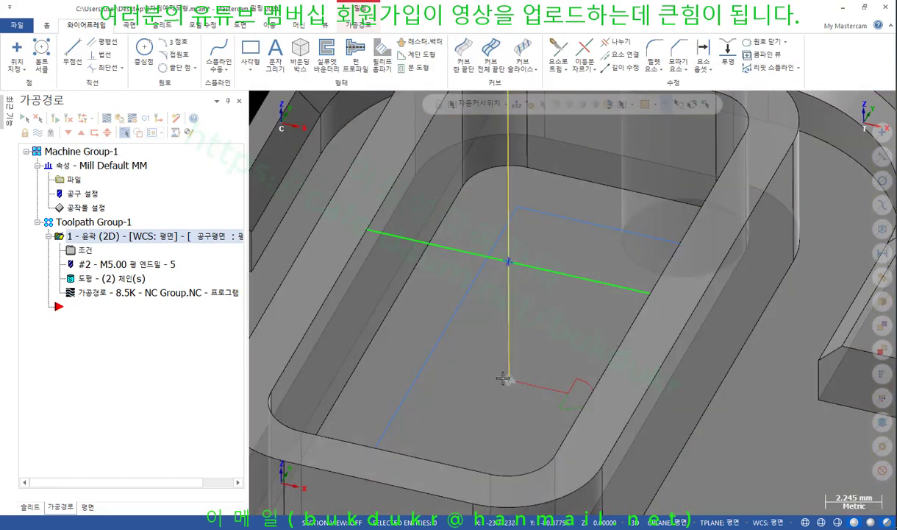
{"action": "scroll", "coordinate": [572, 333], "scroll_direction": "down", "scroll_amount": 1}
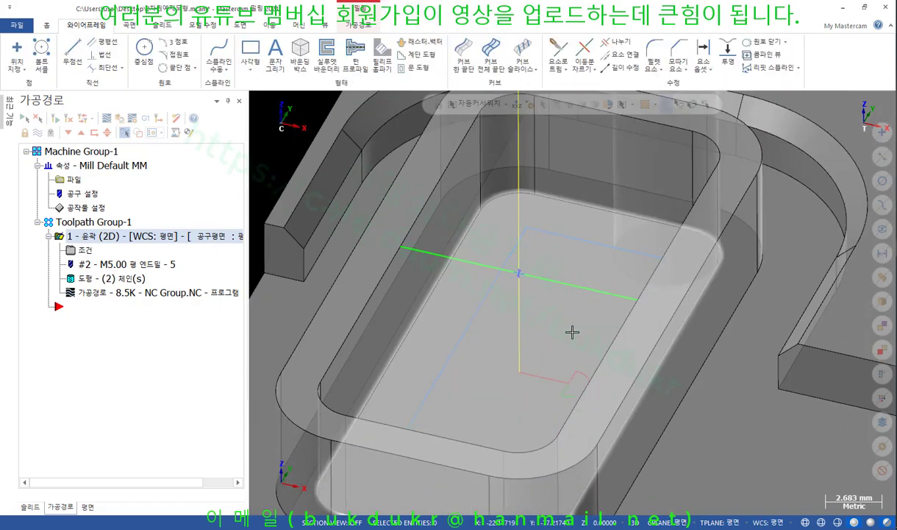
{"action": "scroll", "coordinate": [573, 333], "scroll_direction": "down", "scroll_amount": 1}
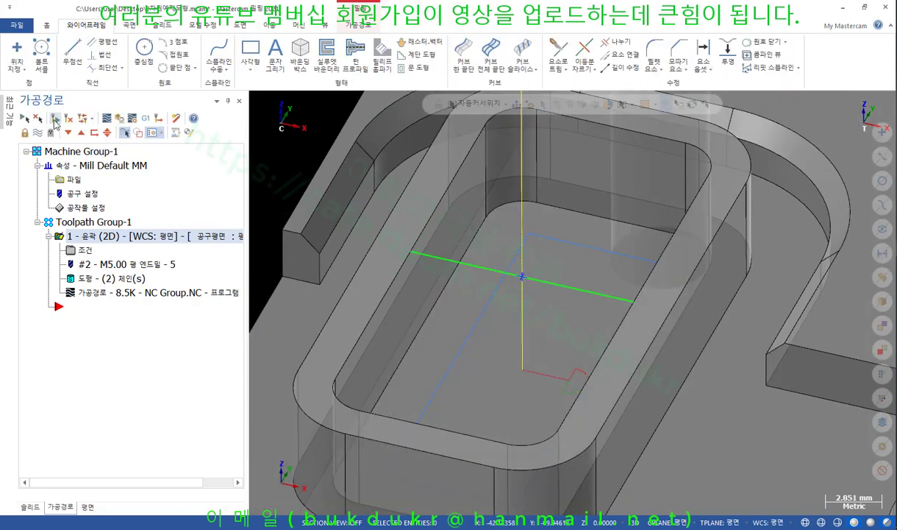
{"action": "scroll", "coordinate": [581, 271], "scroll_direction": "up", "scroll_amount": 3}
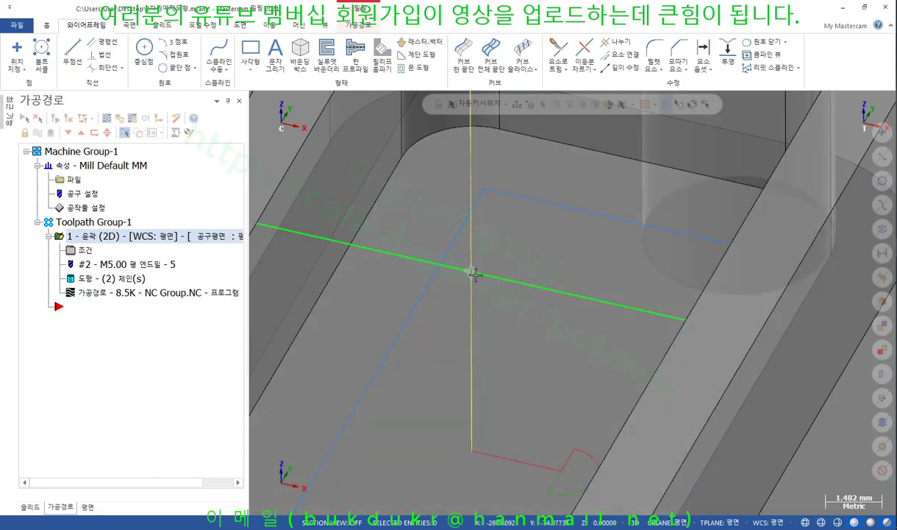
{"action": "scroll", "coordinate": [527, 254], "scroll_direction": "down", "scroll_amount": 4}
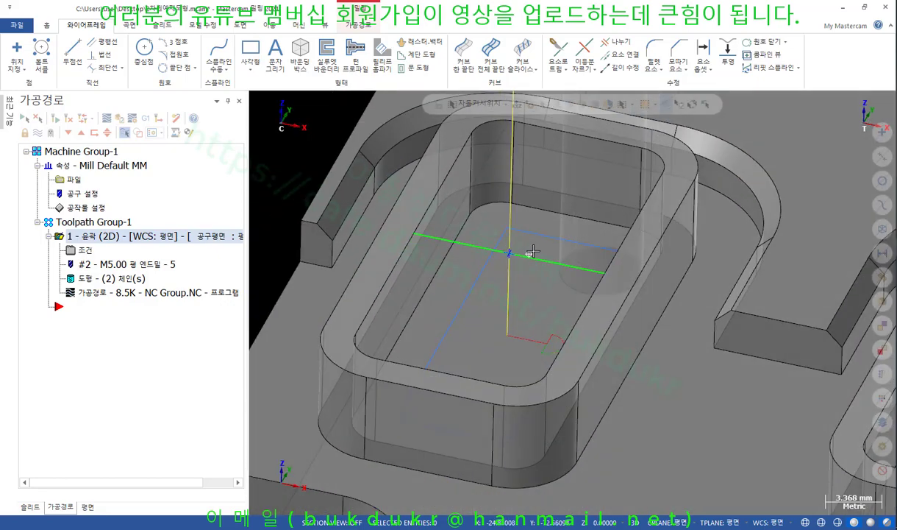
{"action": "middle_click_drag", "start_coordinate": [532, 252], "coordinate": [542, 249]}
{"action": "scroll", "coordinate": [517, 327], "scroll_direction": "up", "scroll_amount": 3}
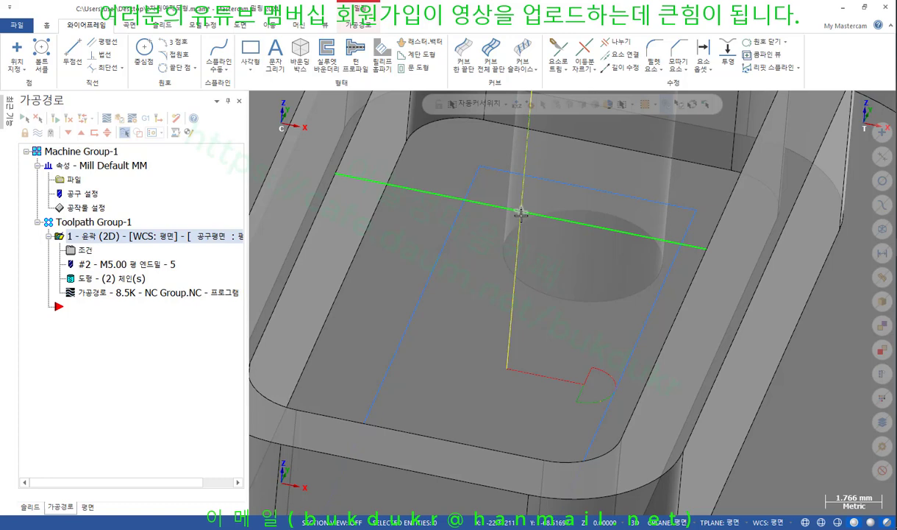
{"action": "left_click", "coordinate": [522, 217]}
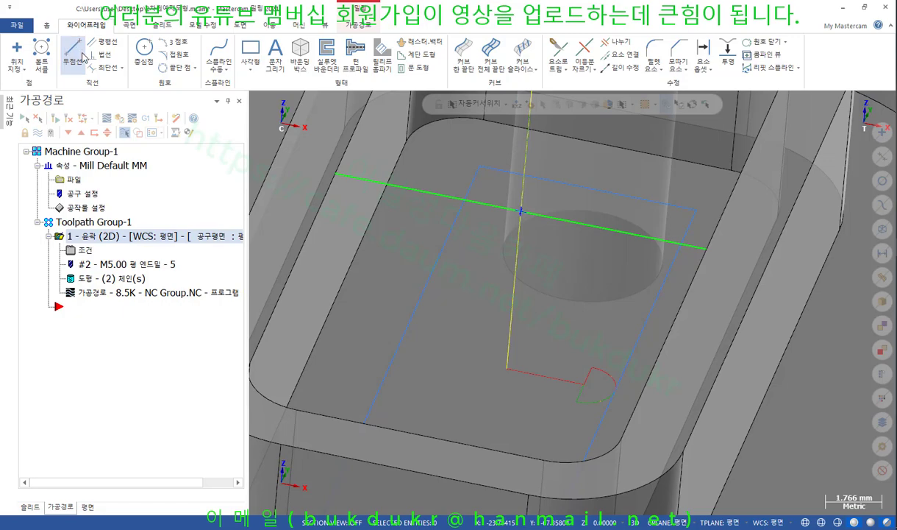
Draw two-point lines connecting the cross line's midpoint with the midpoints of the pocket's two long lower edges, each about 8.49 mm long.
{"action": "left_click", "coordinate": [72, 50]}
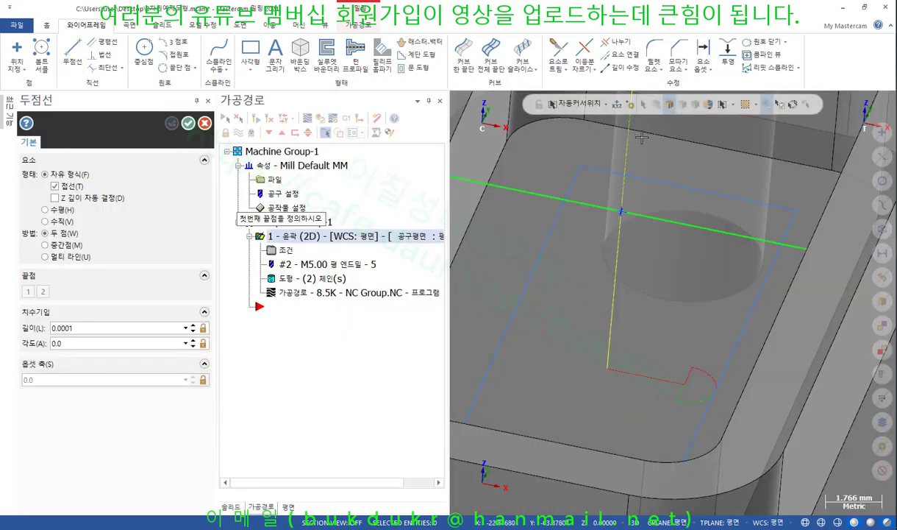
{"action": "left_click", "coordinate": [624, 213]}
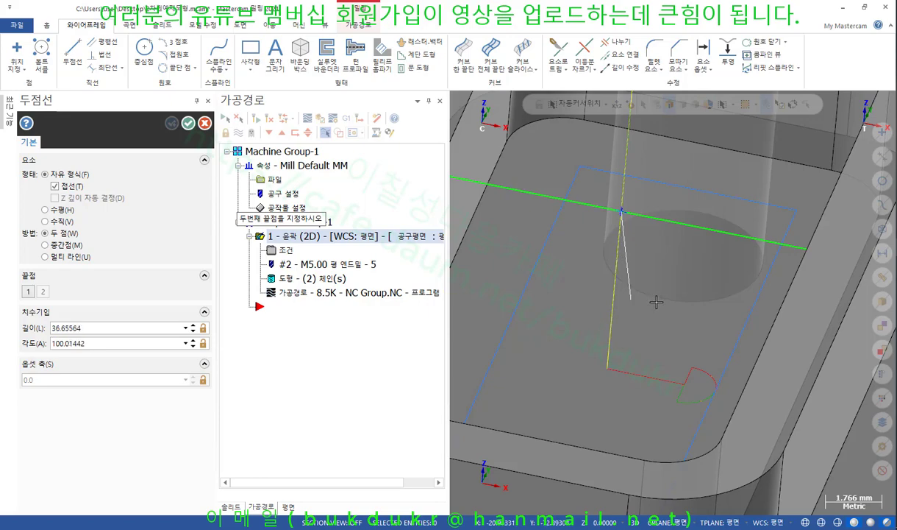
{"action": "scroll", "coordinate": [656, 302], "scroll_direction": "down", "scroll_amount": 2}
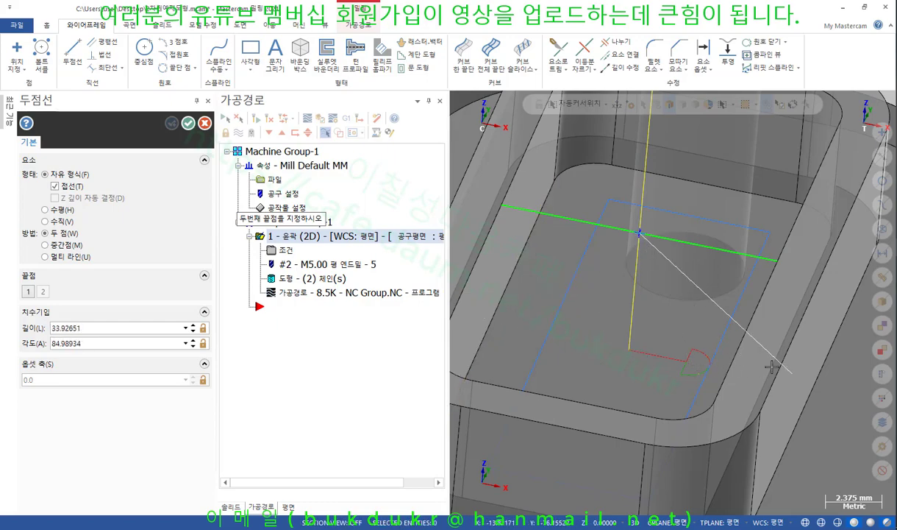
{"action": "mouse_move", "coordinate": [726, 345]}
{"action": "middle_mouse_down"}
{"action": "mouse_move", "coordinate": [735, 359]}
{"action": "mouse_move", "coordinate": [729, 377]}
{"action": "mouse_move", "coordinate": [708, 383]}
{"action": "mouse_move", "coordinate": [743, 367]}
{"action": "mouse_move", "coordinate": [725, 366]}
{"action": "mouse_move", "coordinate": [722, 392]}
{"action": "mouse_move", "coordinate": [691, 386]}
{"action": "middle_mouse_up"}
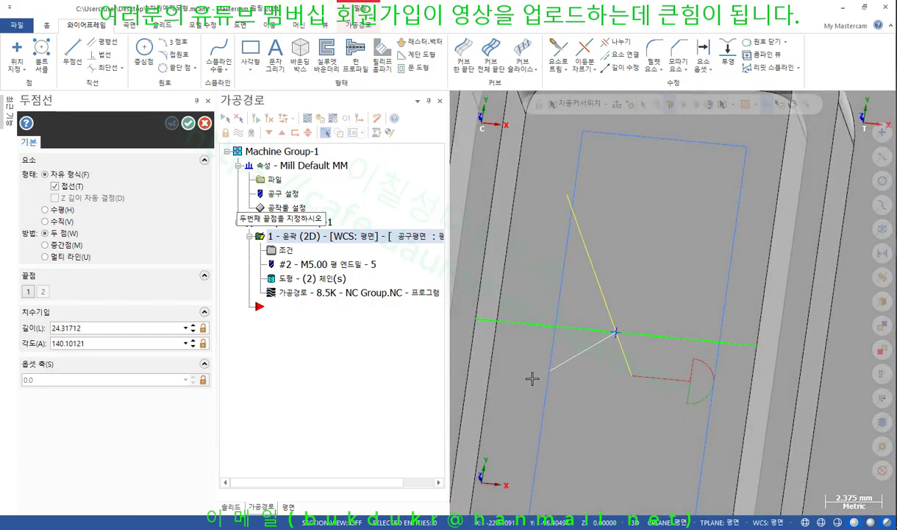
{"action": "left_click", "coordinate": [492, 363]}
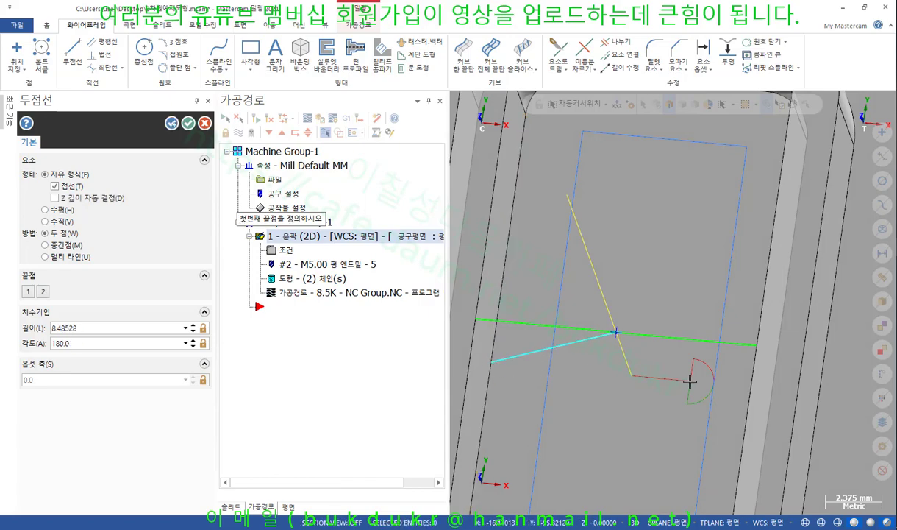
{"action": "middle_click_drag", "start_coordinate": [731, 381], "coordinate": [741, 377]}
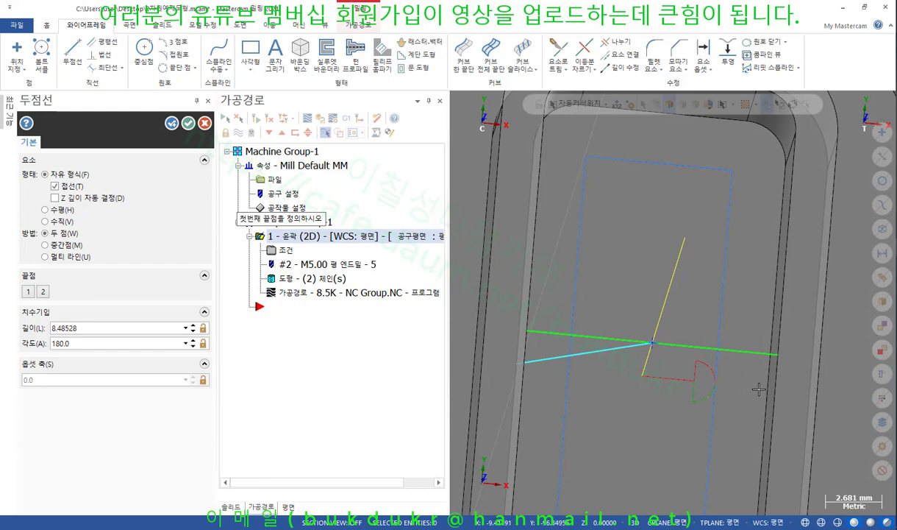
{"action": "left_click", "coordinate": [769, 387]}
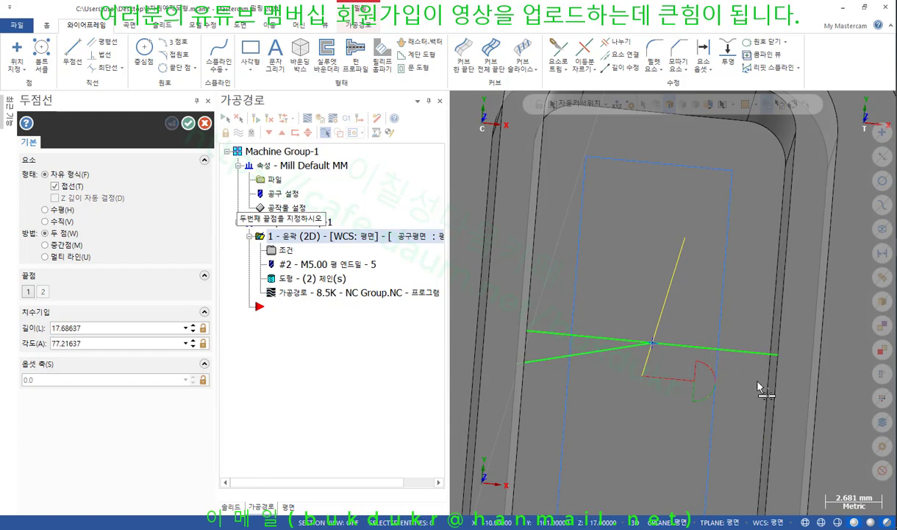
{"action": "left_click", "coordinate": [653, 344]}
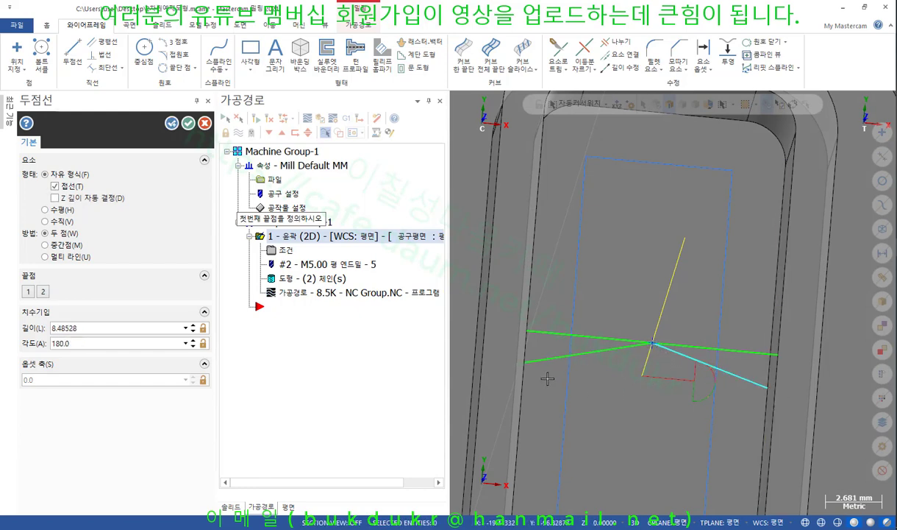
Draw a 12 mm line joining the diagonals' lower ends and a 6 mm line from its midpoint up to the cross line's midpoint.
{"action": "left_click", "coordinate": [518, 363]}
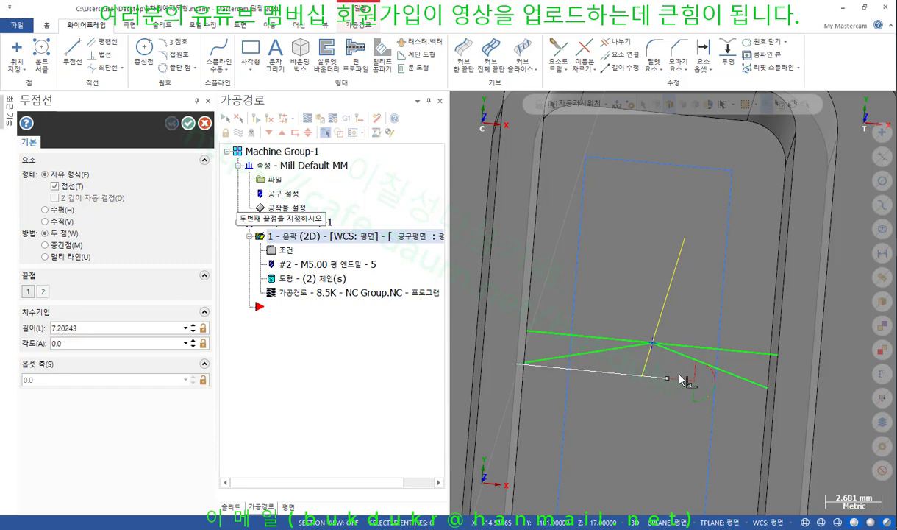
{"action": "left_click", "coordinate": [767, 388]}
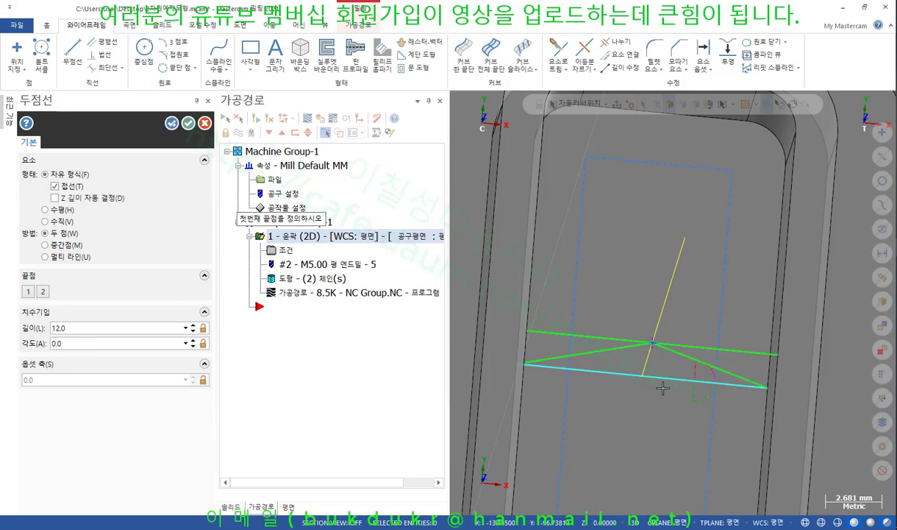
{"action": "left_click", "coordinate": [643, 375]}
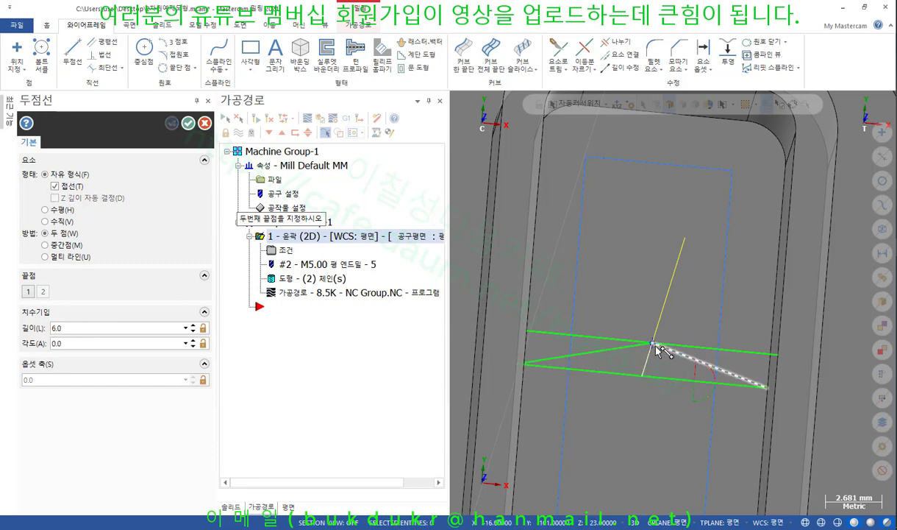
{"action": "left_click", "coordinate": [654, 344]}
{"action": "middle_click_drag", "start_coordinate": [687, 332], "coordinate": [684, 303]}
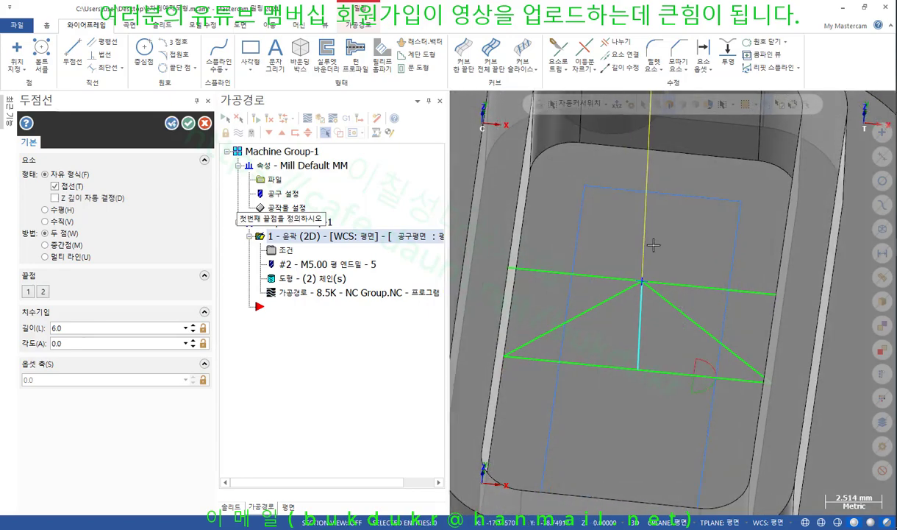
{"action": "left_click", "coordinate": [205, 124]}
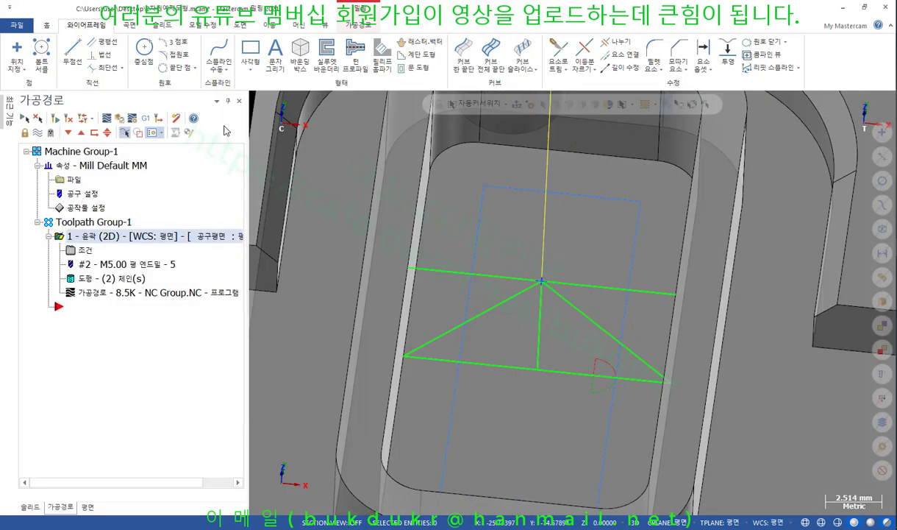
Delete the two diagonal lines and the lower cross line, keeping the vertical centre line.
{"action": "left_click", "coordinate": [463, 324]}
{"action": "left_click", "coordinate": [491, 364]}
{"action": "left_click", "coordinate": [586, 319]}
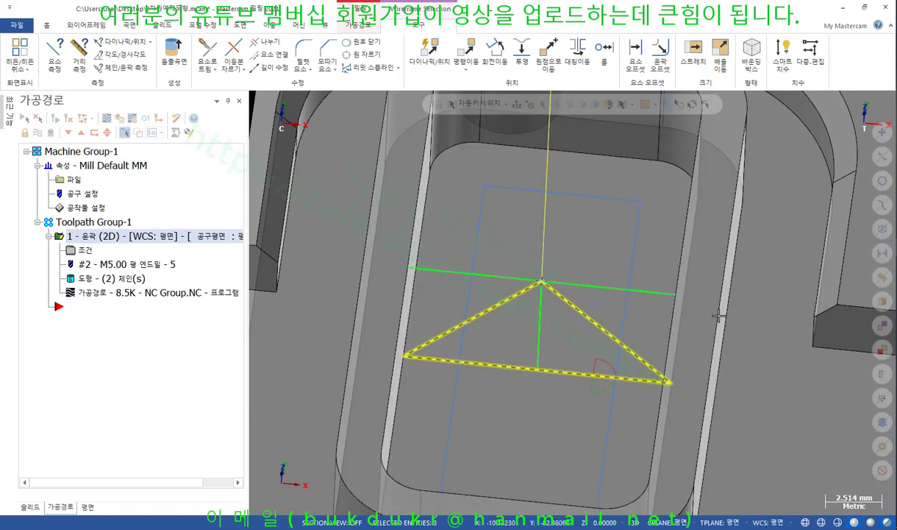
{"action": "key", "text": "Delete"}
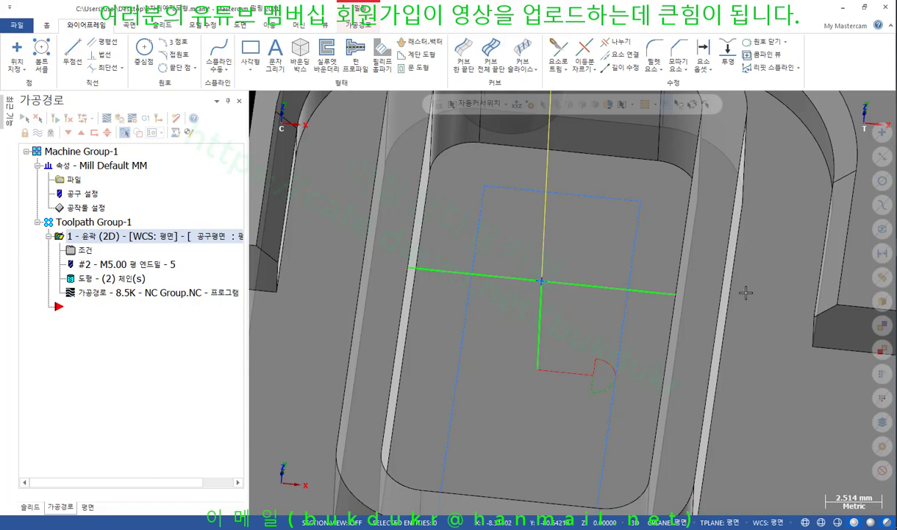
Shorten the vertical centre line by 1.0 mm at its lower end with the Modify Length command.
{"action": "mouse_move", "coordinate": [527, 380]}
{"action": "middle_mouse_down"}
{"action": "mouse_move", "coordinate": [538, 347]}
{"action": "mouse_move", "coordinate": [529, 393]}
{"action": "middle_mouse_up"}
{"action": "scroll", "coordinate": [538, 347], "scroll_direction": "up", "scroll_amount": 3}
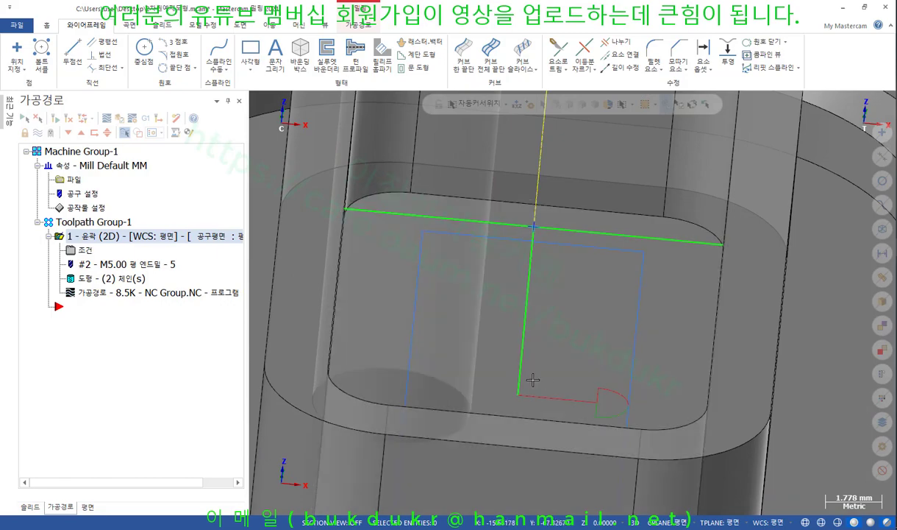
{"action": "scroll", "coordinate": [519, 395], "scroll_direction": "up", "scroll_amount": 3}
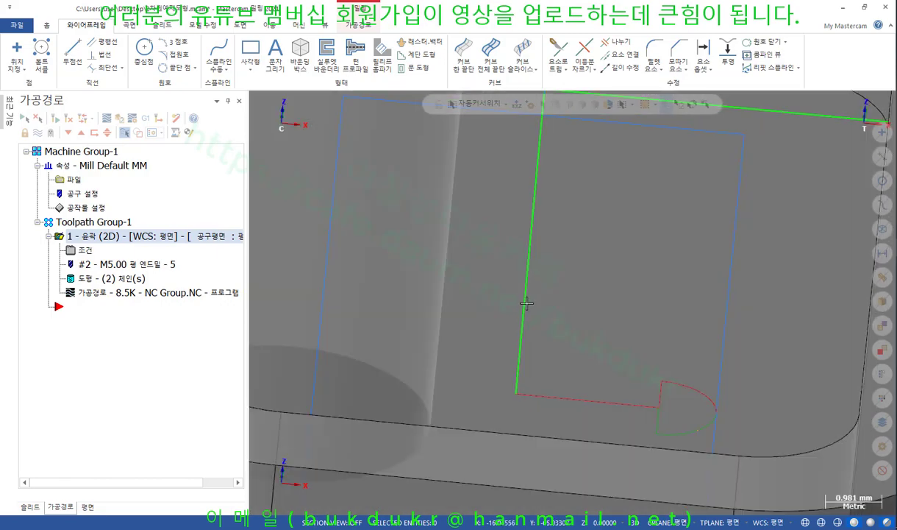
{"action": "scroll", "coordinate": [524, 300], "scroll_direction": "down", "scroll_amount": 3}
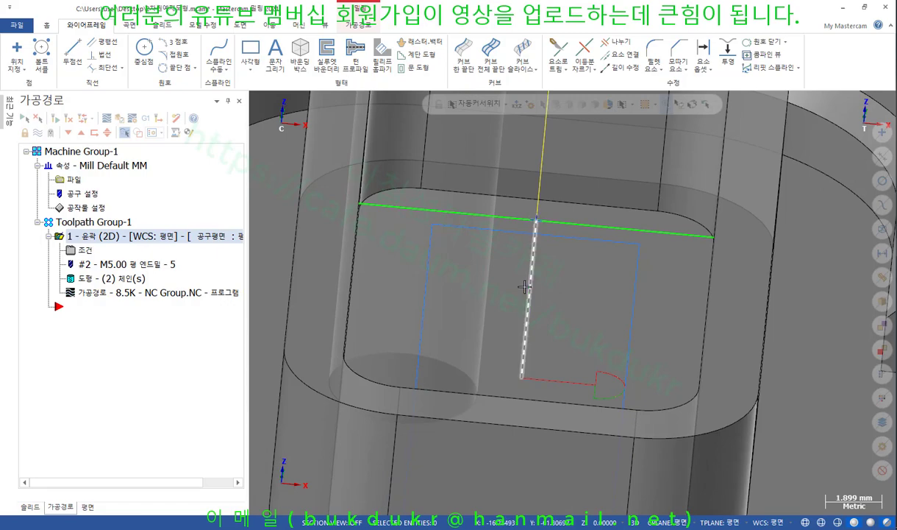
{"action": "left_click", "coordinate": [624, 67]}
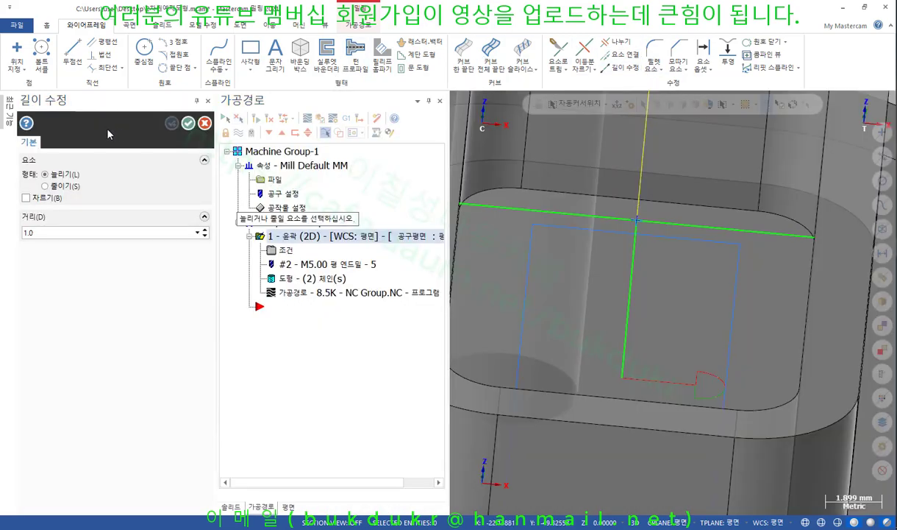
{"action": "left_click", "coordinate": [64, 186]}
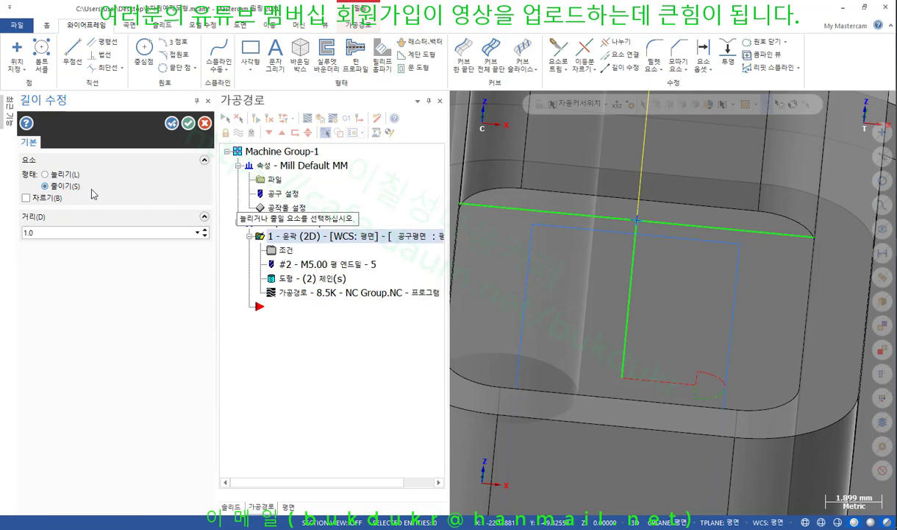
{"action": "left_click", "coordinate": [626, 350]}
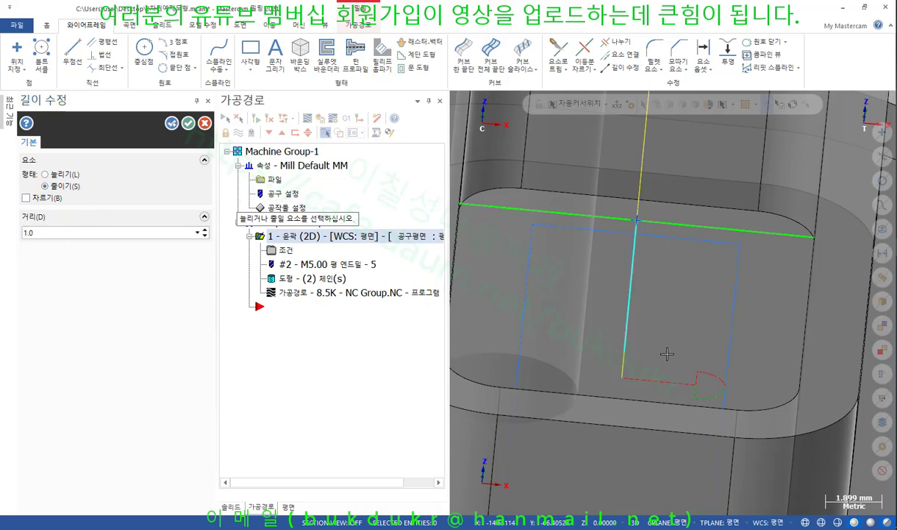
{"action": "left_click", "coordinate": [188, 123]}
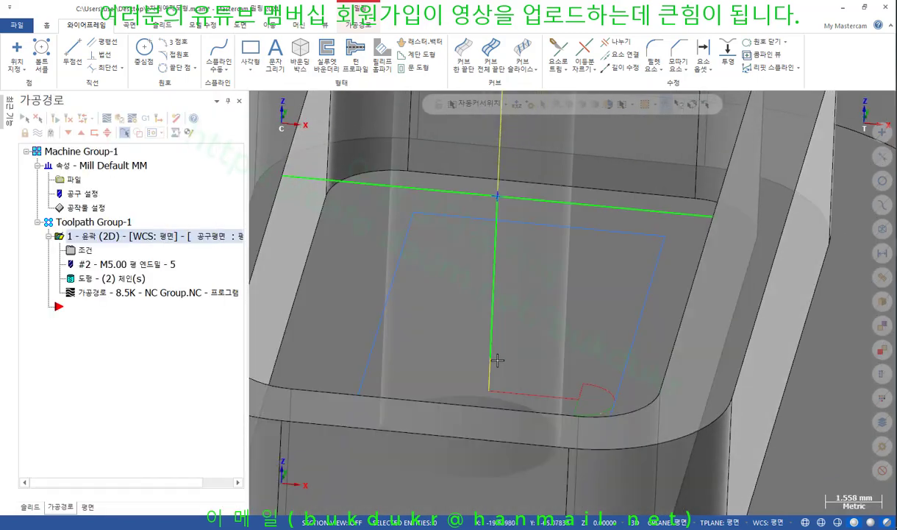
Place a point at the lower end of the shortened centre line and delete the point at the cross line's midpoint.
{"action": "left_click", "coordinate": [22, 50]}
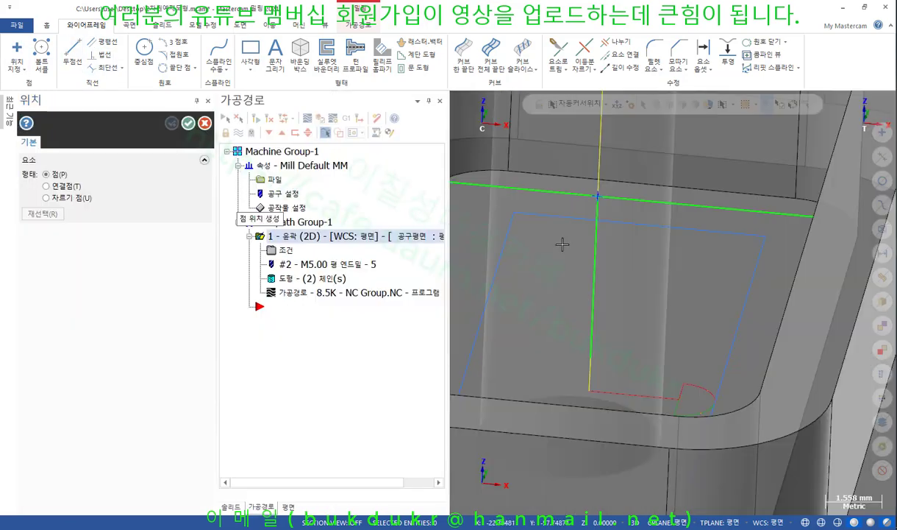
{"action": "left_click", "coordinate": [591, 358]}
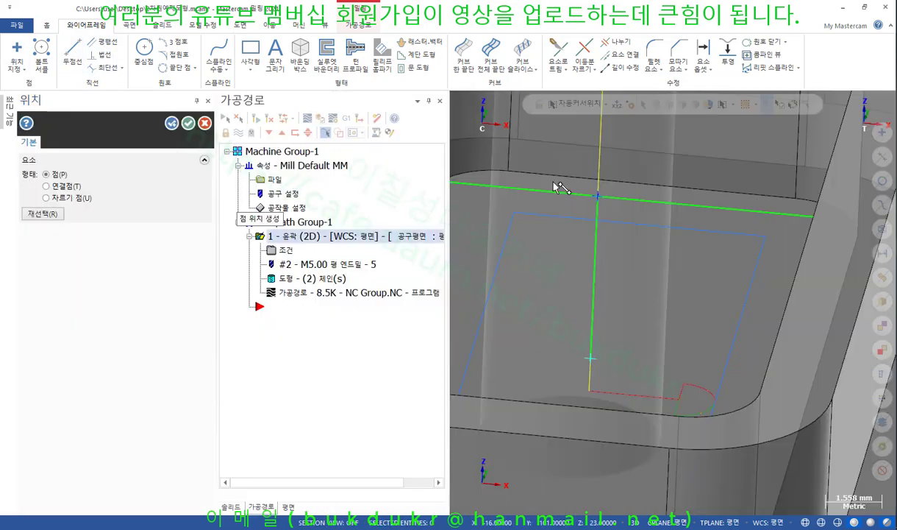
{"action": "left_click", "coordinate": [189, 123]}
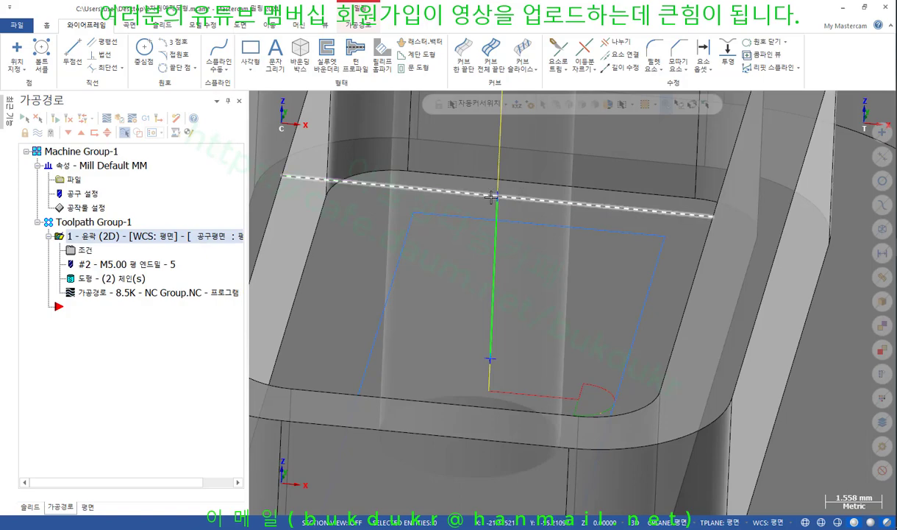
{"action": "left_click", "coordinate": [497, 195]}
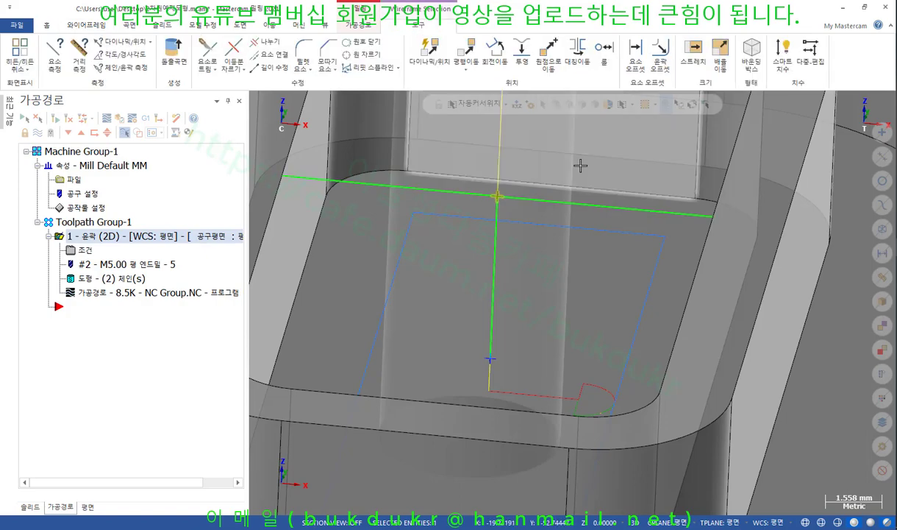
{"action": "key", "text": "Delete"}
{"action": "left_click", "coordinate": [170, 205]}
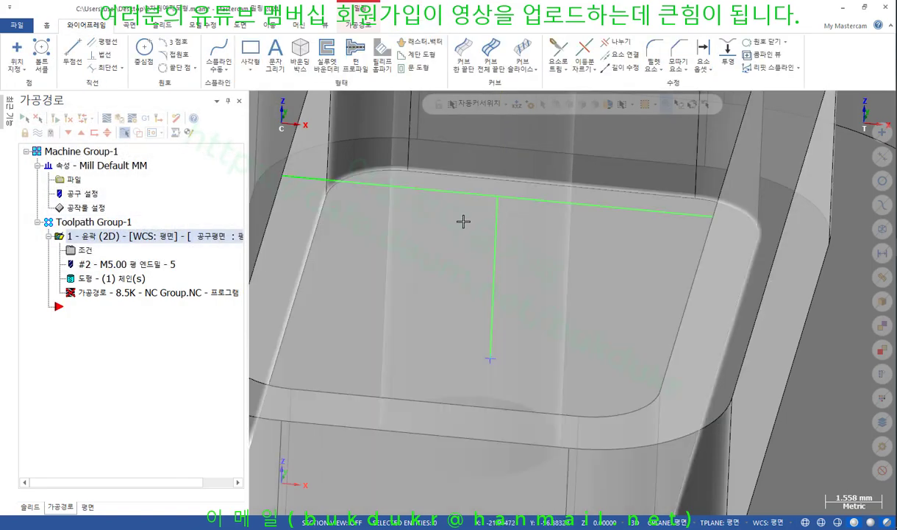
Add the new point to the contour's geometry as a point chain ahead of the solid chain and regenerate the toolpath.
{"action": "middle_click_drag", "start_coordinate": [463, 221], "coordinate": [484, 333]}
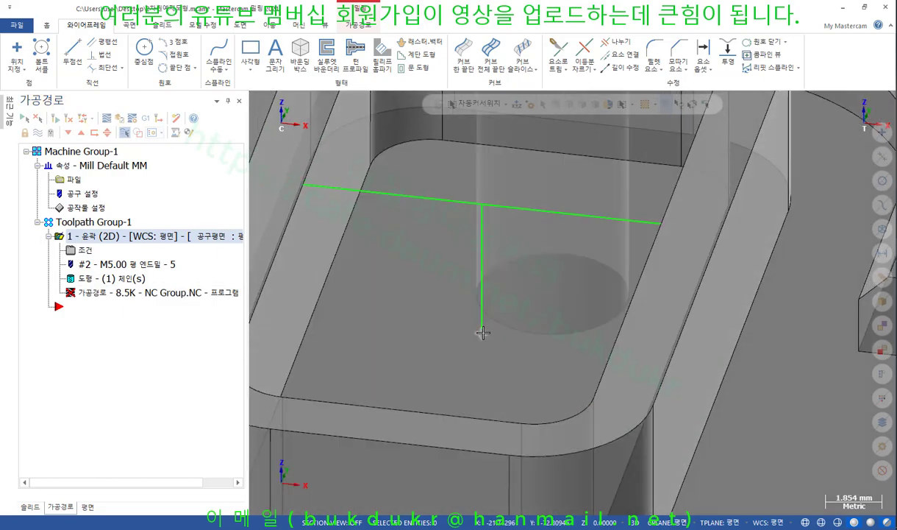
{"action": "left_click", "coordinate": [103, 278]}
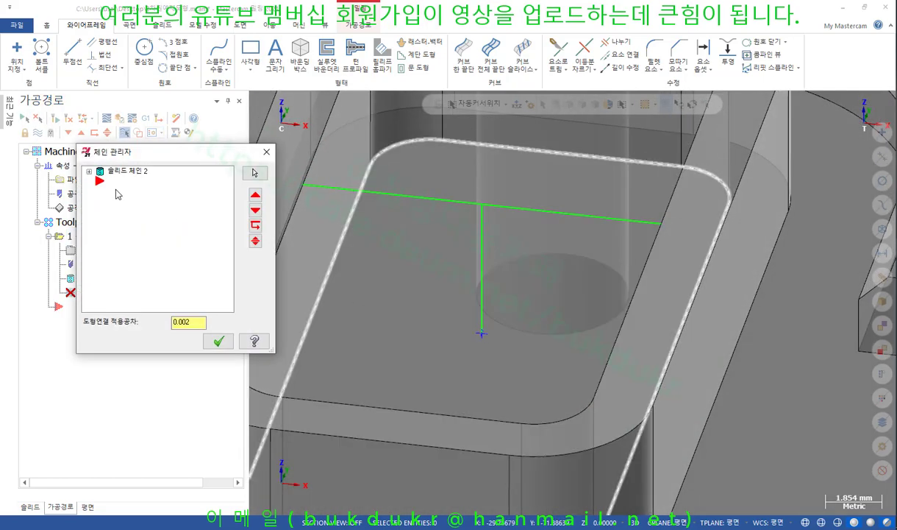
{"action": "right_click", "coordinate": [131, 214]}
{"action": "left_click", "coordinate": [165, 220]}
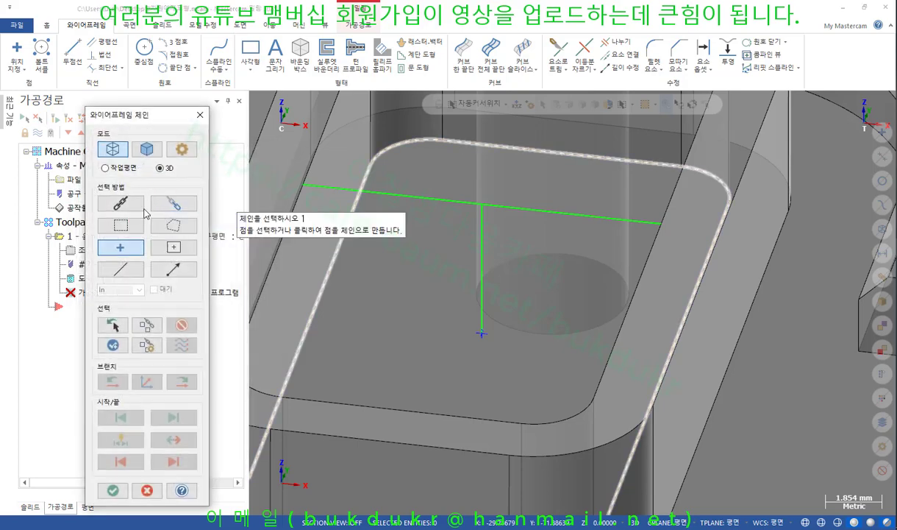
{"action": "left_click", "coordinate": [483, 335]}
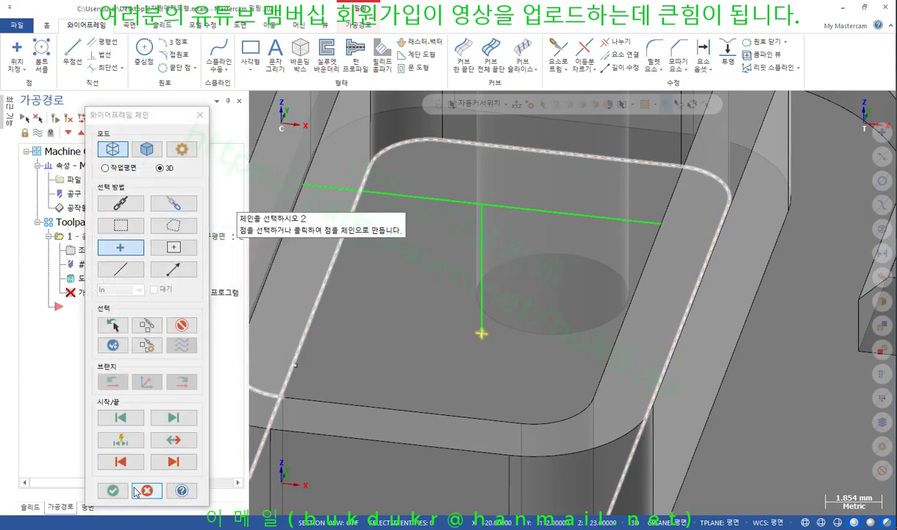
{"action": "key", "text": "Return"}
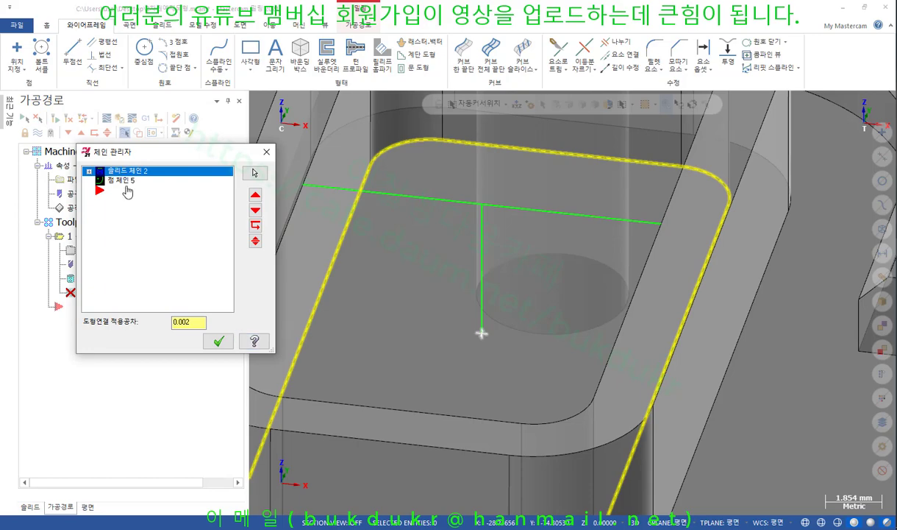
{"action": "left_click_drag", "start_coordinate": [118, 180], "coordinate": [111, 171]}
{"action": "left_click", "coordinate": [218, 341]}
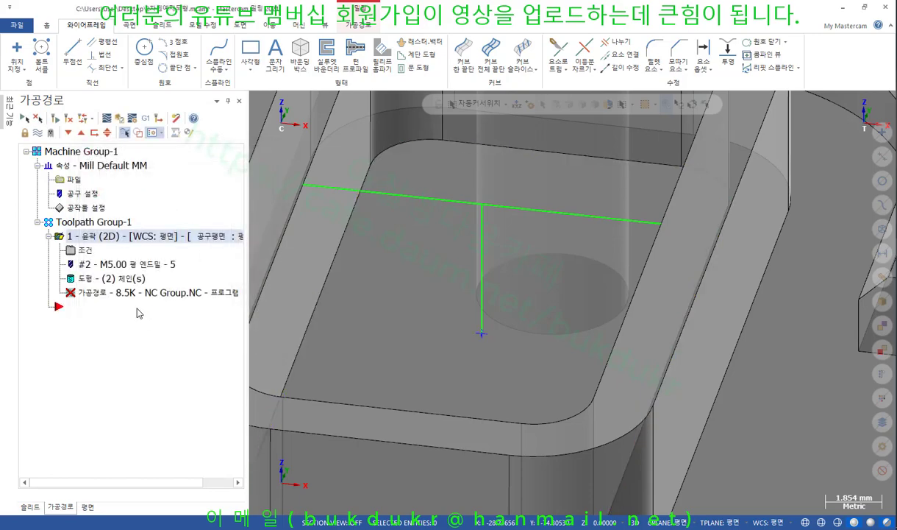
{"action": "left_click", "coordinate": [56, 119]}
{"action": "middle_click_drag", "start_coordinate": [471, 280], "coordinate": [517, 276]}
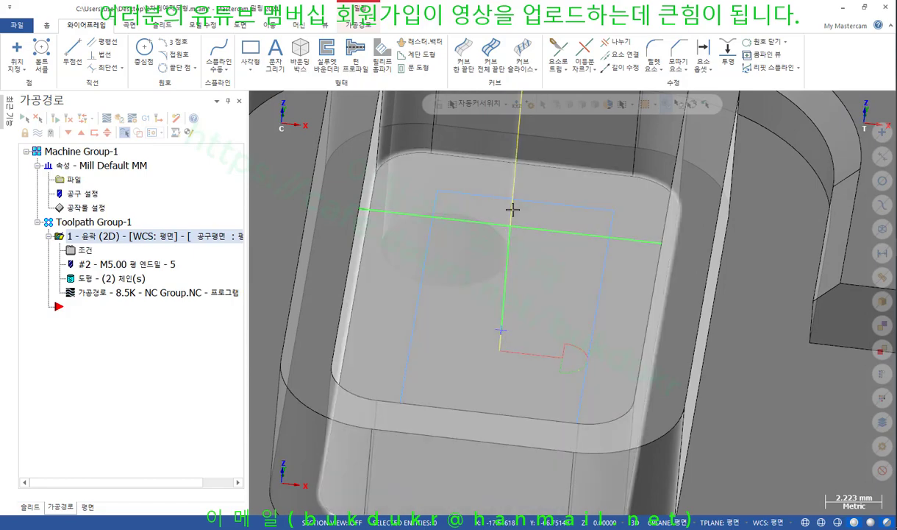
Apply the entry point's height value to the lead-in in the contour parameters and regenerate the toolpath.
{"action": "left_click", "coordinate": [81, 248]}
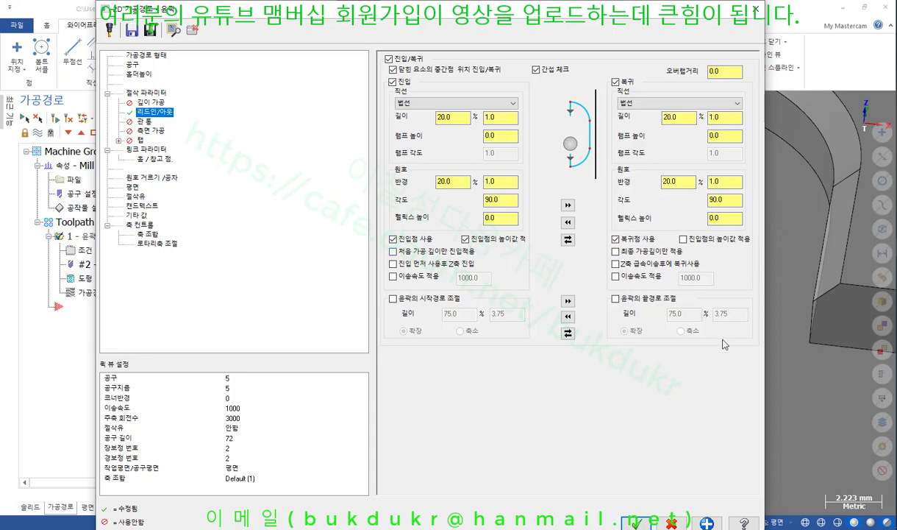
{"action": "left_click", "coordinate": [636, 521]}
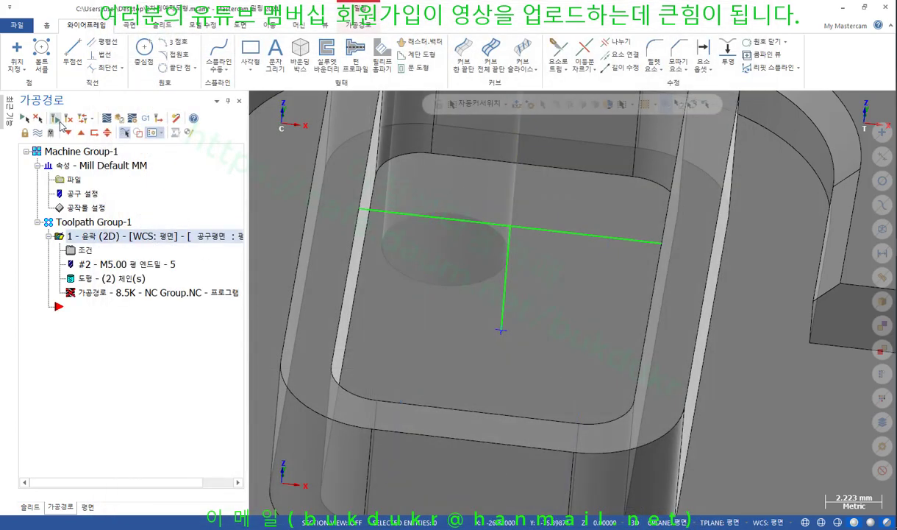
{"action": "left_click", "coordinate": [58, 122]}
{"action": "scroll", "coordinate": [552, 377], "scroll_direction": "up", "scroll_amount": 10}
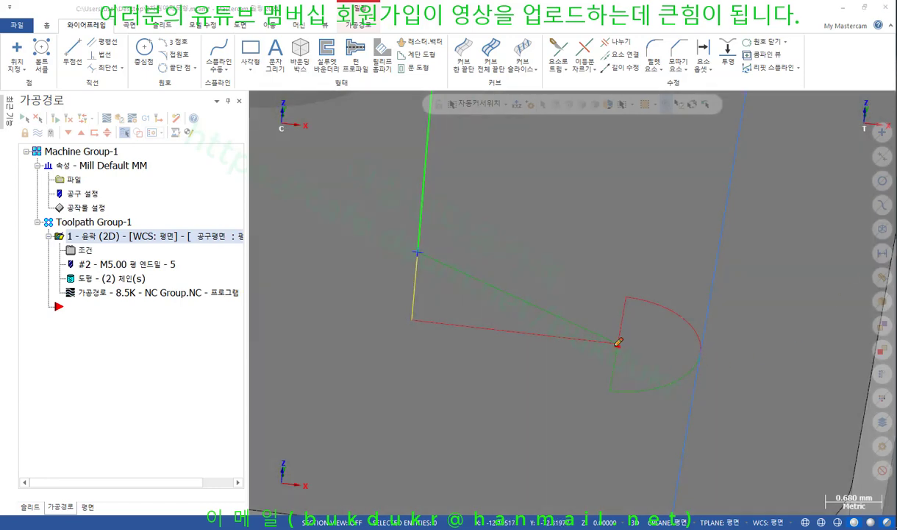
{"action": "left_click_drag", "start_coordinate": [617, 342], "coordinate": [461, 333]}
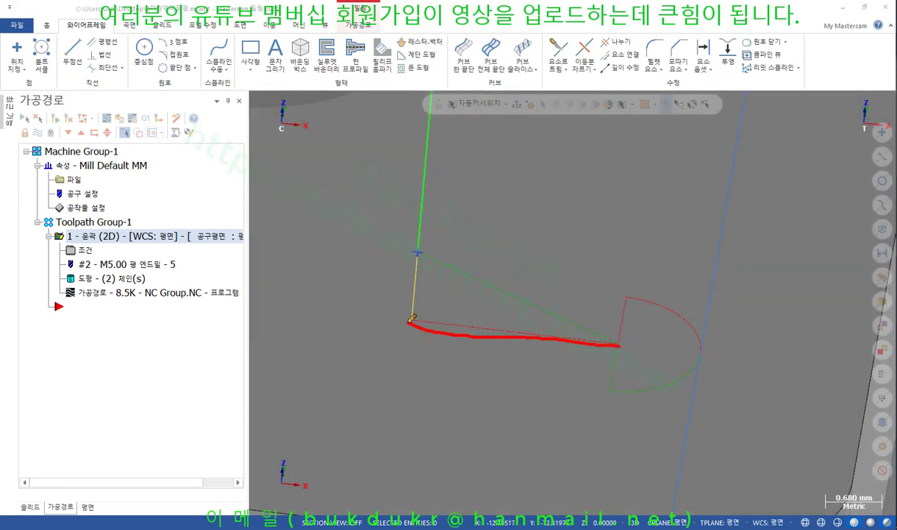
{"action": "left_click_drag", "start_coordinate": [410, 320], "coordinate": [426, 178]}
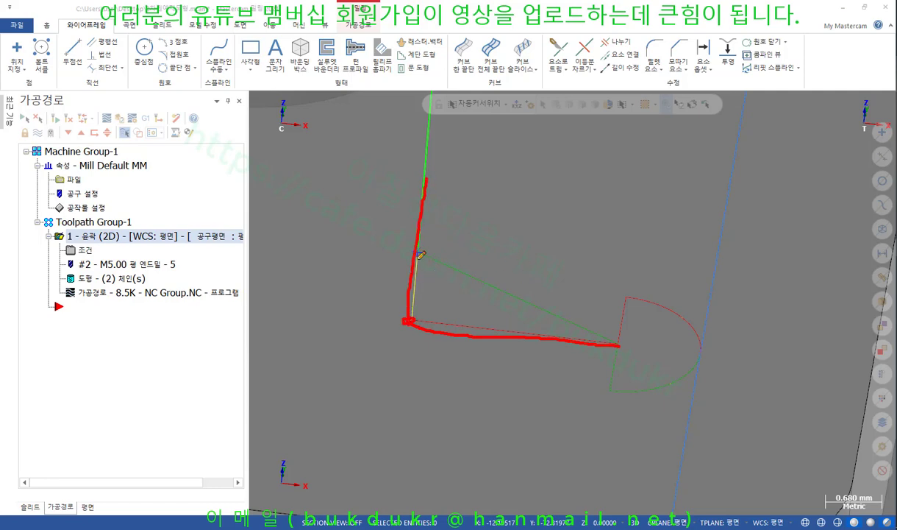
{"action": "left_click_drag", "start_coordinate": [434, 236], "coordinate": [393, 267]}
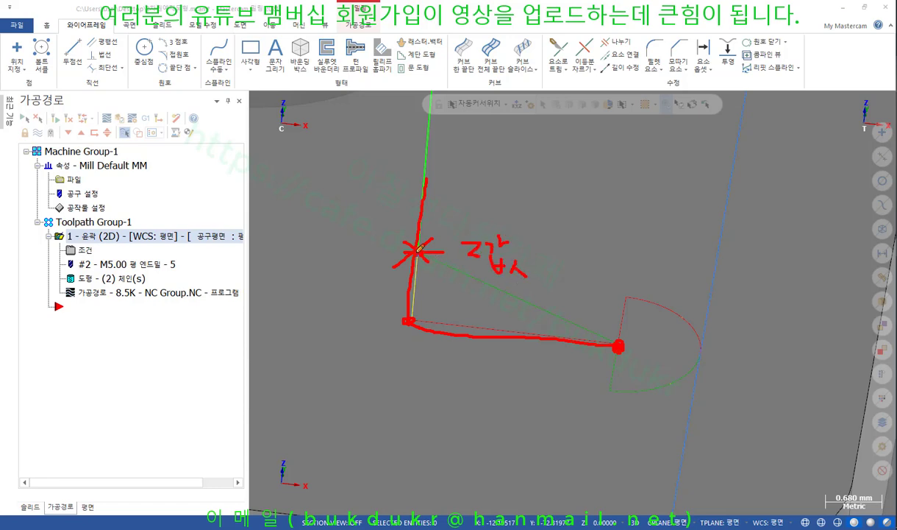
{"action": "left_click_drag", "start_coordinate": [434, 255], "coordinate": [598, 331]}
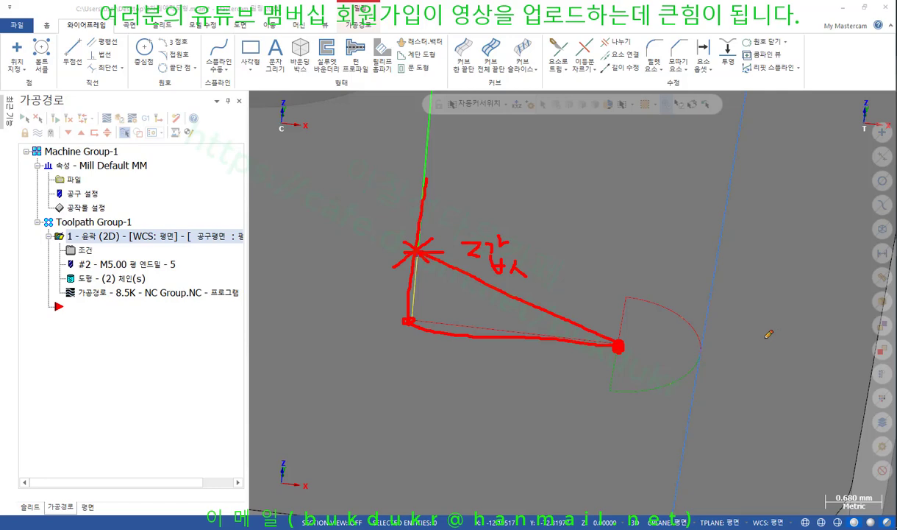
{"action": "left_click_drag", "start_coordinate": [599, 381], "coordinate": [621, 349]}
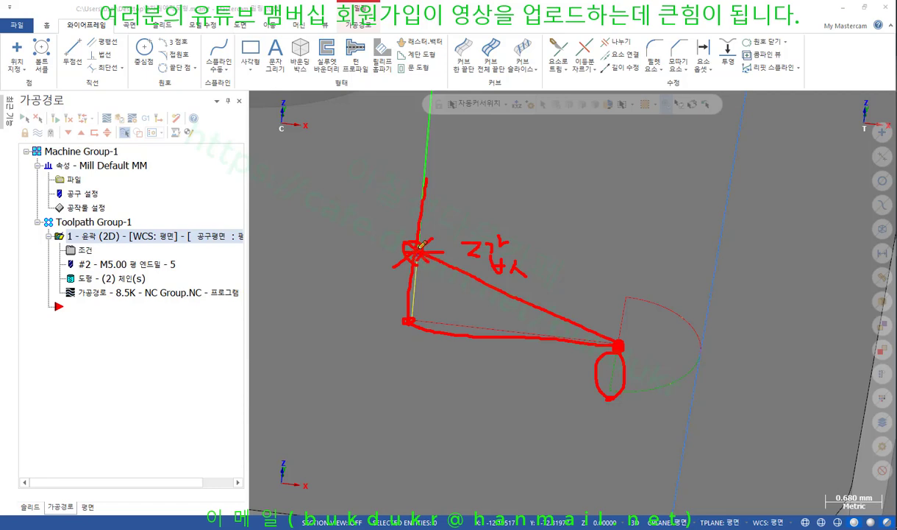
{"action": "mouse_move", "coordinate": [427, 248]}
{"action": "left_mouse_down"}
{"action": "mouse_move", "coordinate": [474, 277]}
{"action": "mouse_move", "coordinate": [409, 241]}
{"action": "mouse_move", "coordinate": [607, 338]}
{"action": "left_mouse_up"}
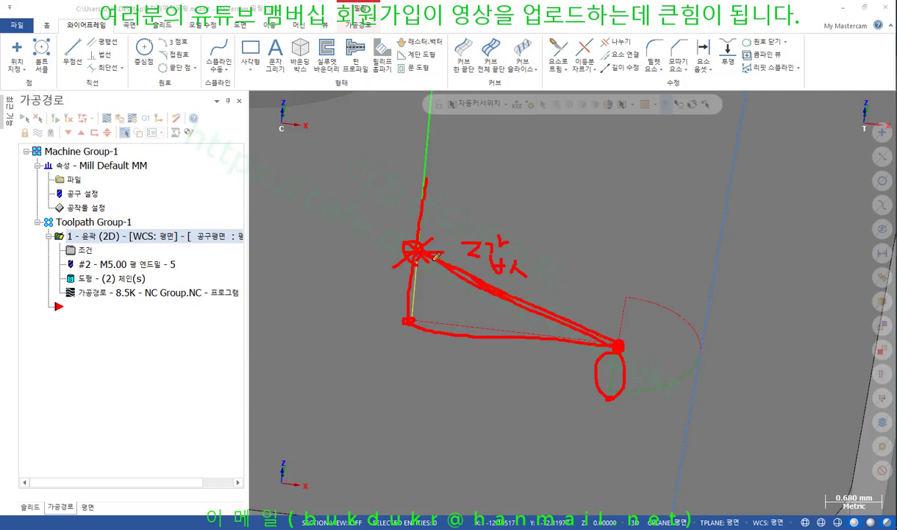
{"action": "left_click_drag", "start_coordinate": [448, 258], "coordinate": [444, 269]}
{"action": "right_click", "coordinate": [544, 173]}
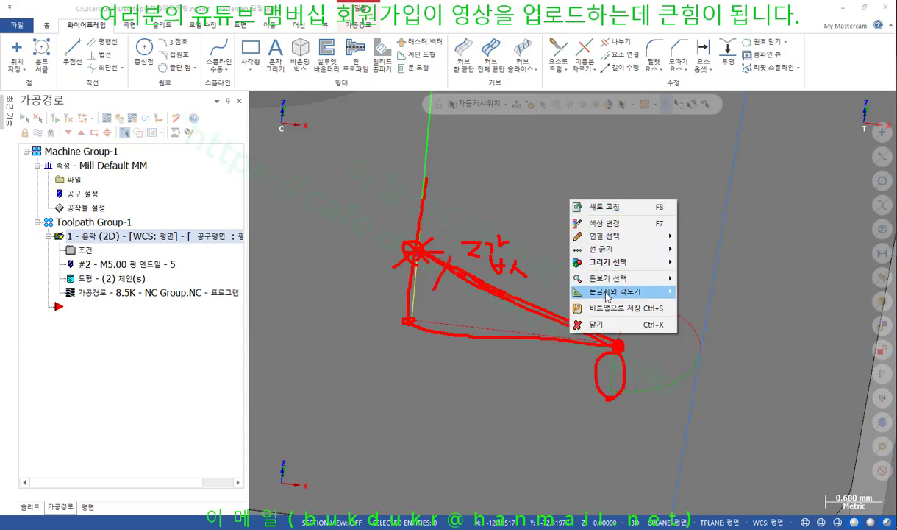
{"action": "left_click", "coordinate": [599, 376]}
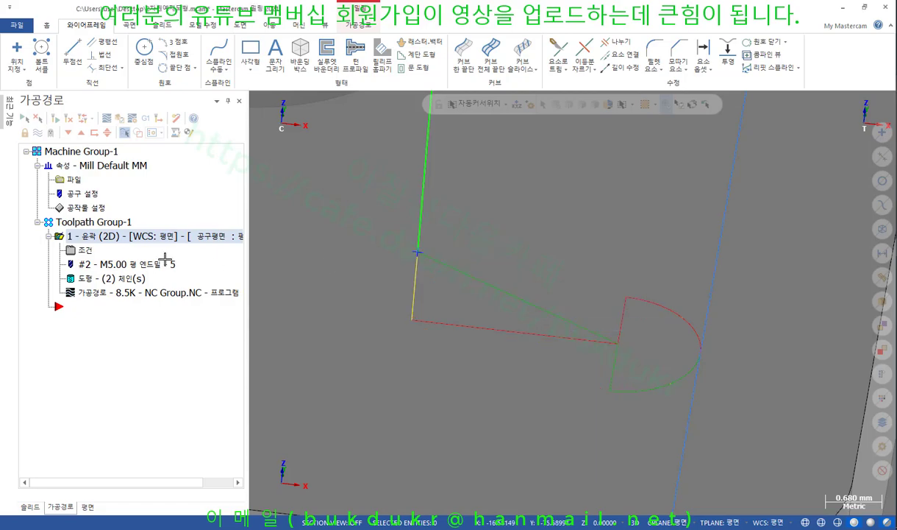
Turn off the entry point, its height value and the exit point in the contour's lead in/out settings.
{"action": "left_click", "coordinate": [88, 250]}
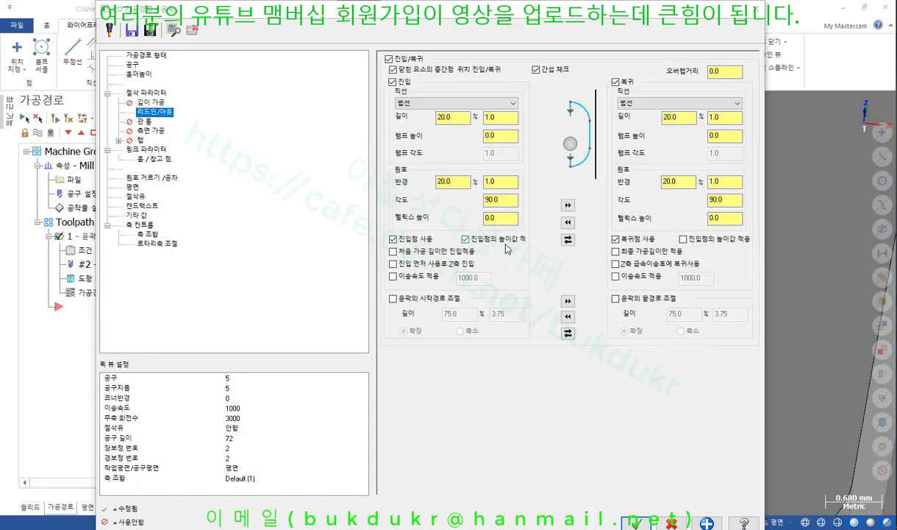
{"action": "left_click", "coordinate": [466, 239]}
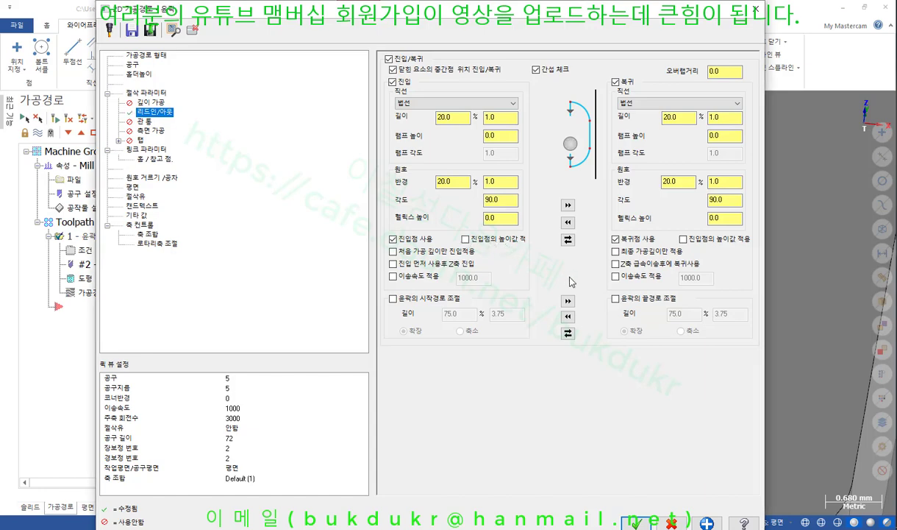
{"action": "left_click", "coordinate": [394, 240]}
{"action": "left_click", "coordinate": [616, 239]}
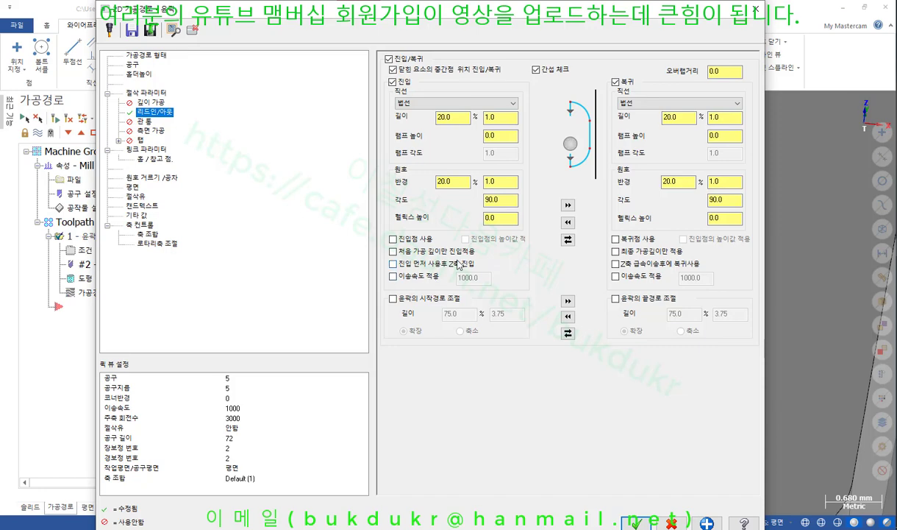
Turn on depth cuts for the contour toolpath and set the maximum rough step to 1.0.
{"action": "left_click", "coordinate": [156, 102]}
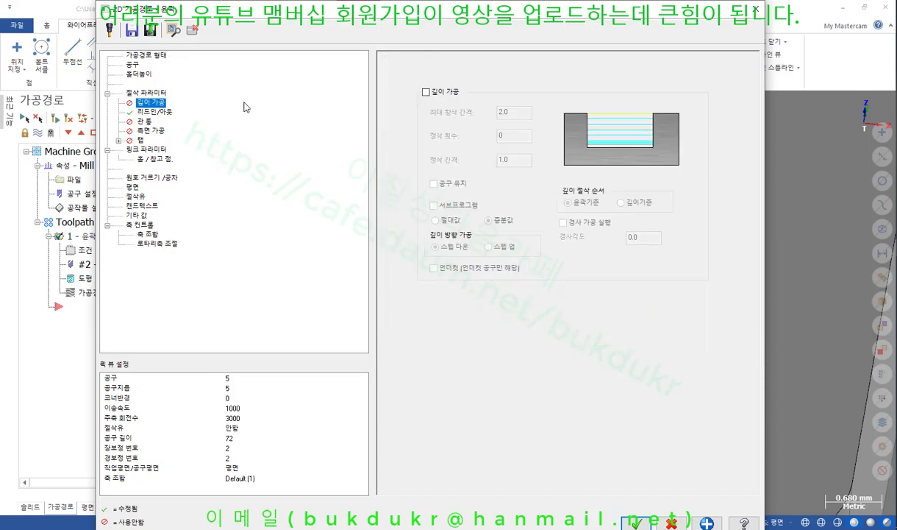
{"action": "left_click", "coordinate": [426, 92]}
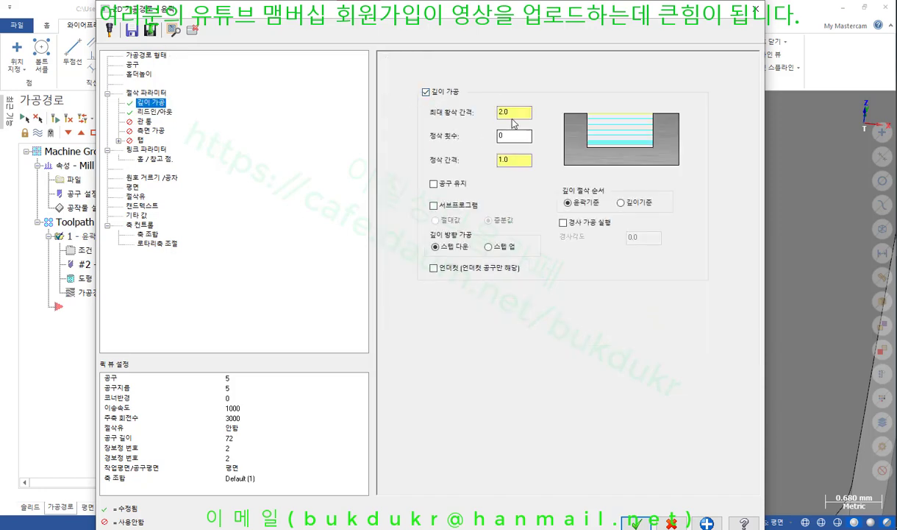
{"action": "key", "text": "Tab"}
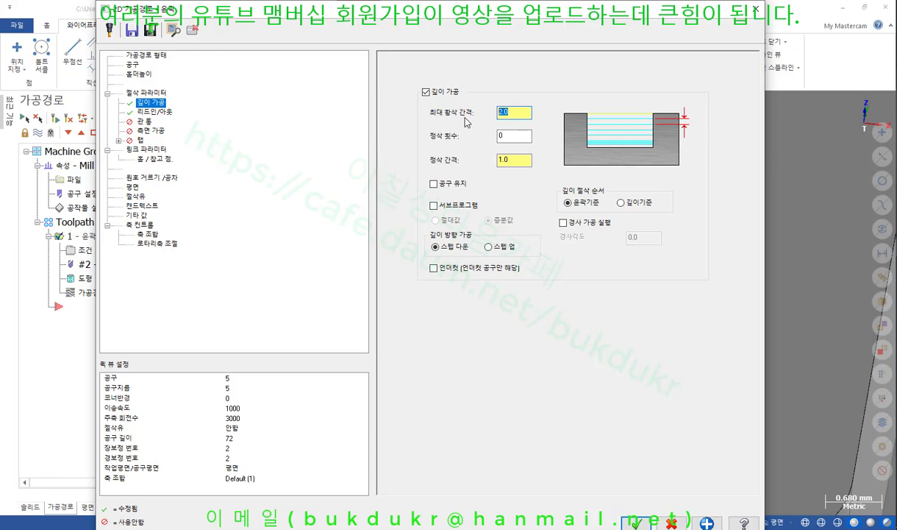
{"action": "type", "text": "1"}
{"action": "key", "text": "Tab"}
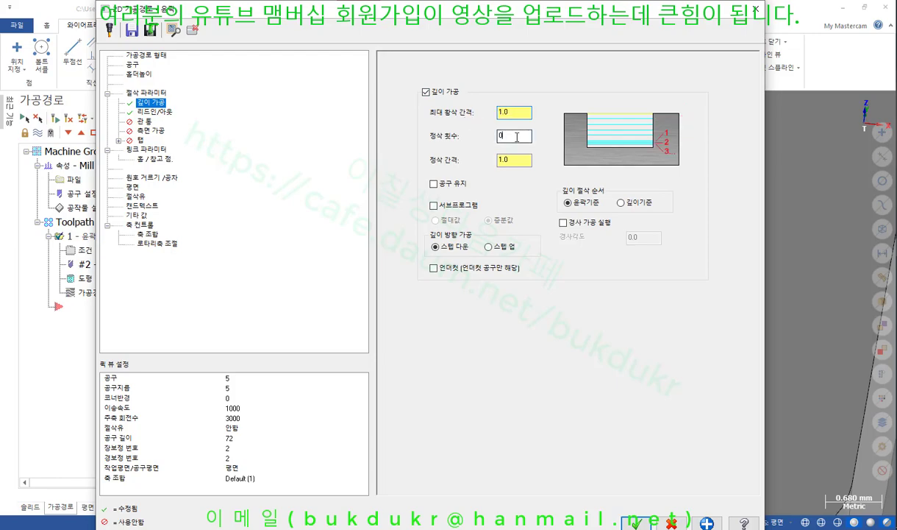
Set the top of stock in the linking parameters by picking a corner on the pocket's upper edge, giving 23.0 absolute.
{"action": "left_click", "coordinate": [161, 151]}
{"action": "key", "text": "Return"}
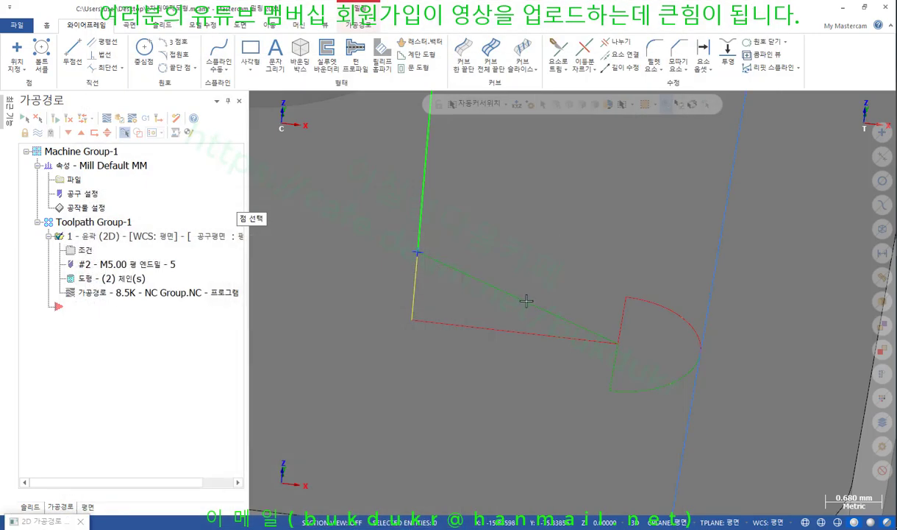
{"action": "scroll", "coordinate": [593, 341], "scroll_direction": "down", "scroll_amount": 6}
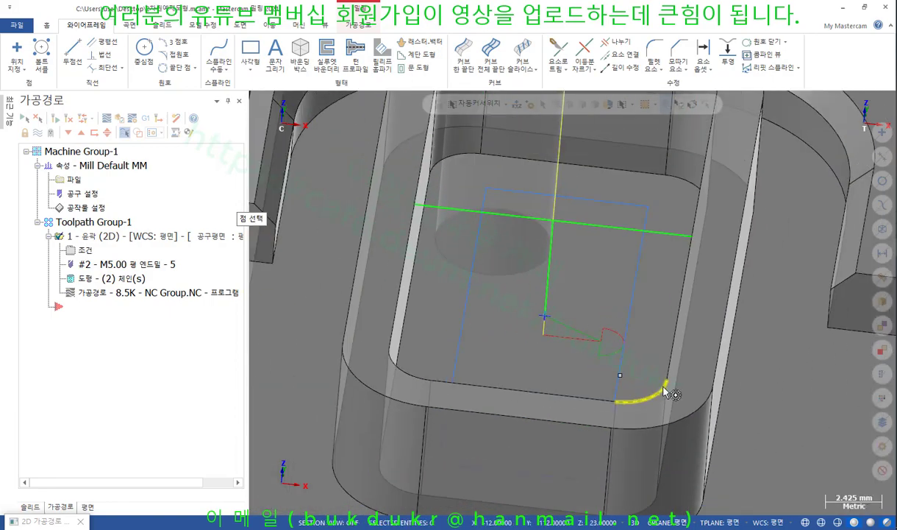
{"action": "left_click", "coordinate": [666, 389]}
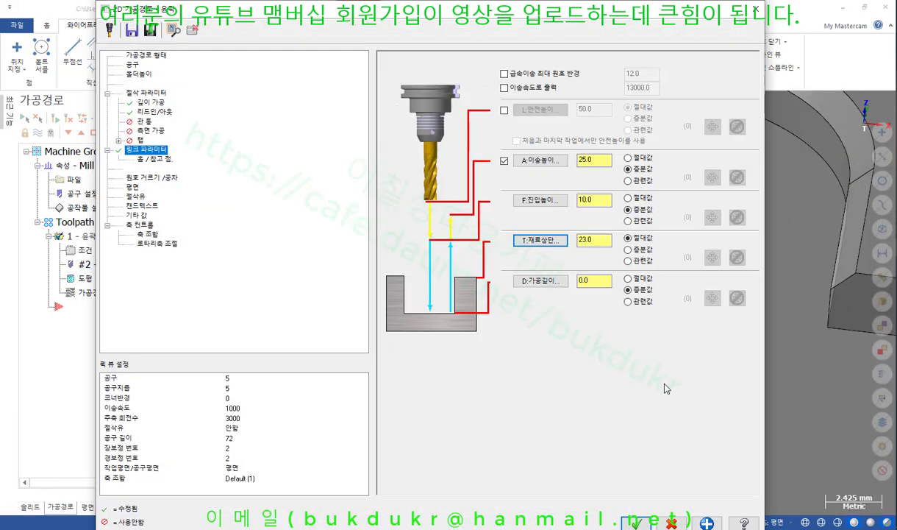
Set the incremental cutting depth to -1.0 by picking a point on the pocket's lower edge.
{"action": "left_click", "coordinate": [551, 283]}
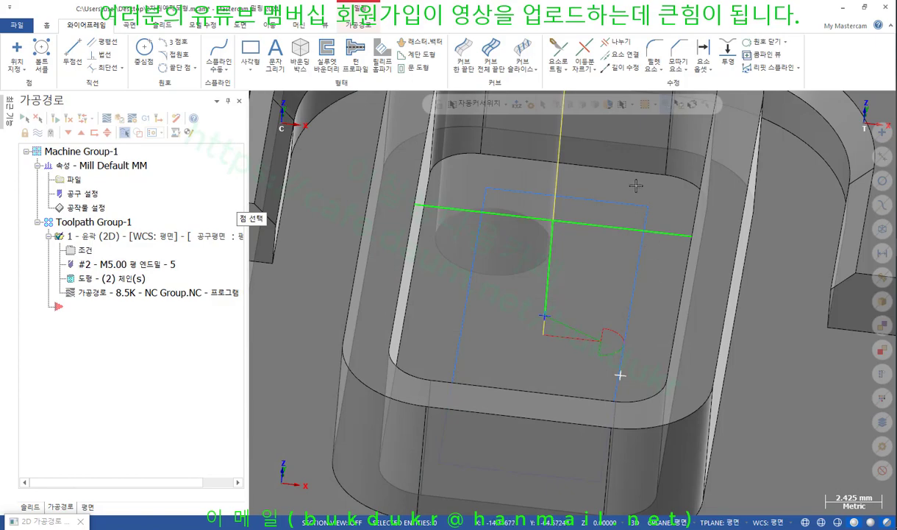
{"action": "left_click", "coordinate": [640, 174]}
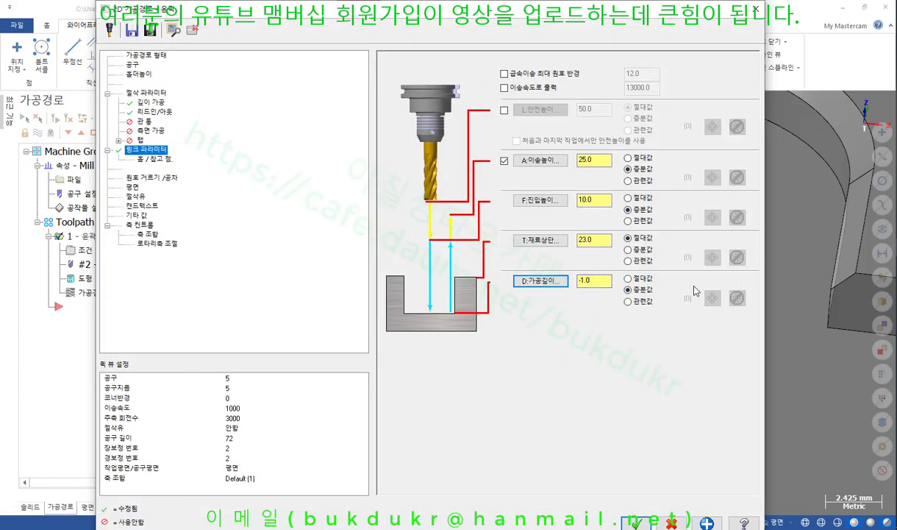
{"action": "left_click", "coordinate": [541, 280]}
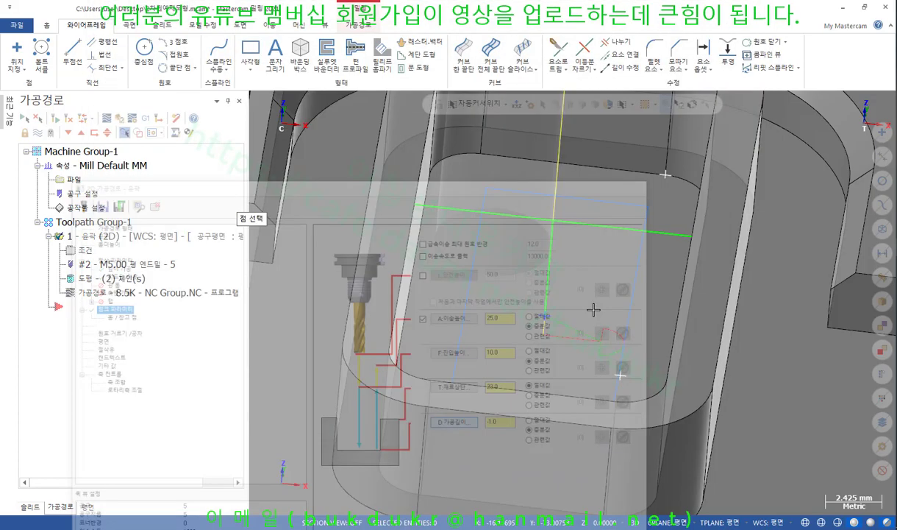
{"action": "middle_click_drag", "start_coordinate": [593, 309], "coordinate": [681, 308]}
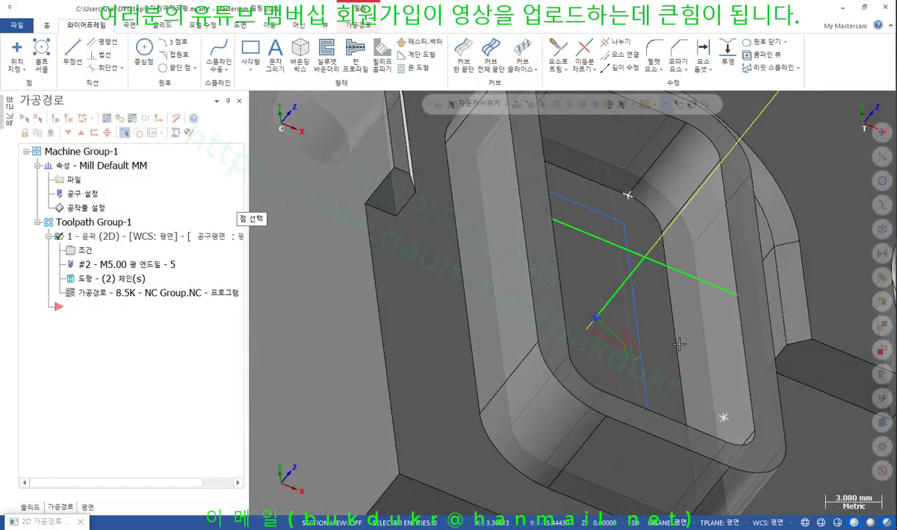
{"action": "left_click", "coordinate": [682, 373]}
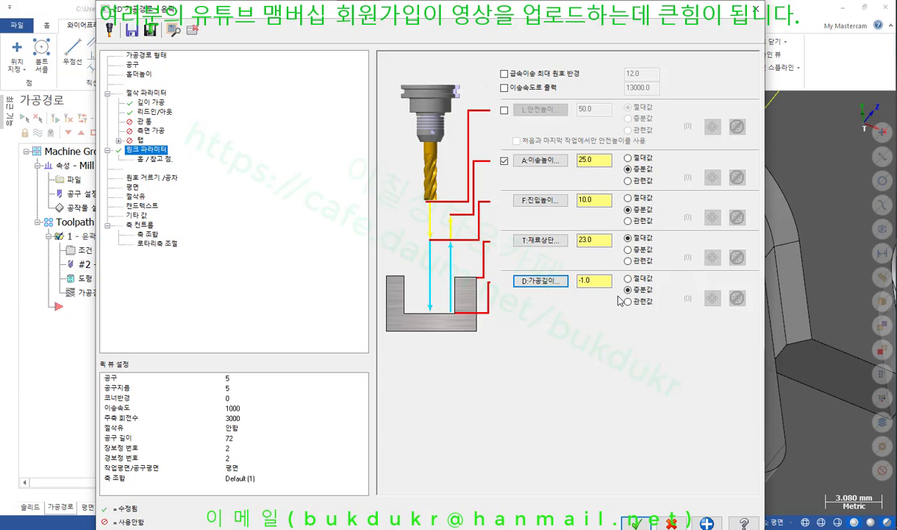
Accept the contour parameters and regenerate the toolpath with its depth passes.
{"action": "left_click", "coordinate": [636, 522]}
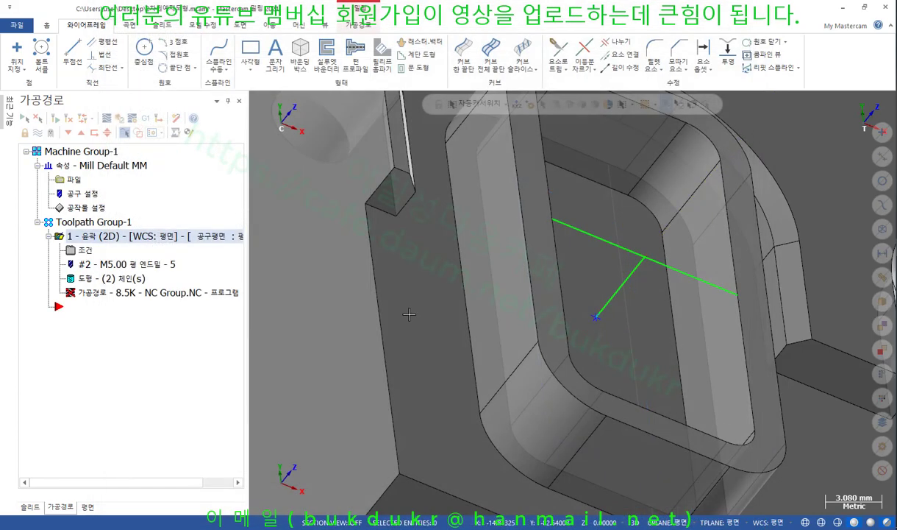
{"action": "left_click", "coordinate": [60, 122]}
{"action": "scroll", "coordinate": [678, 259], "scroll_direction": "down", "scroll_amount": 1}
{"action": "middle_click_drag", "start_coordinate": [677, 260], "coordinate": [658, 252]}
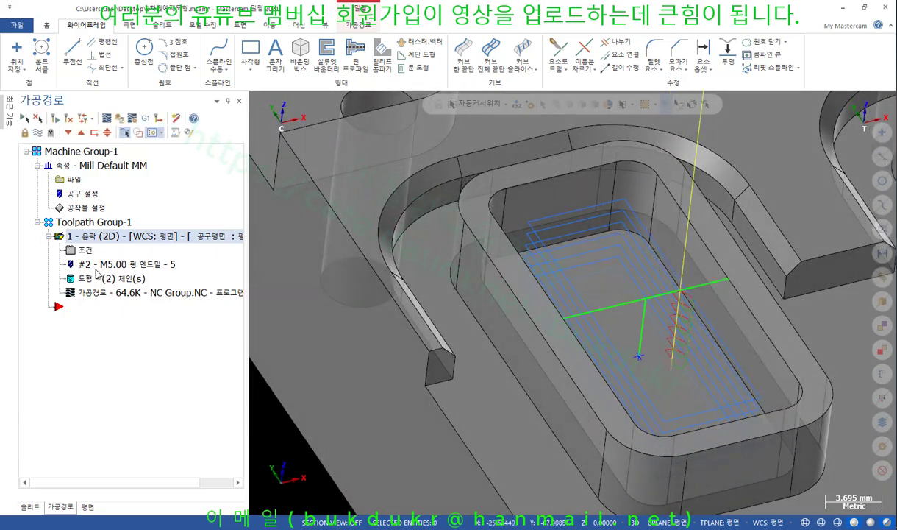
Delete the point chain from the contour's geometry, keeping only the solid chain.
{"action": "left_click", "coordinate": [85, 248]}
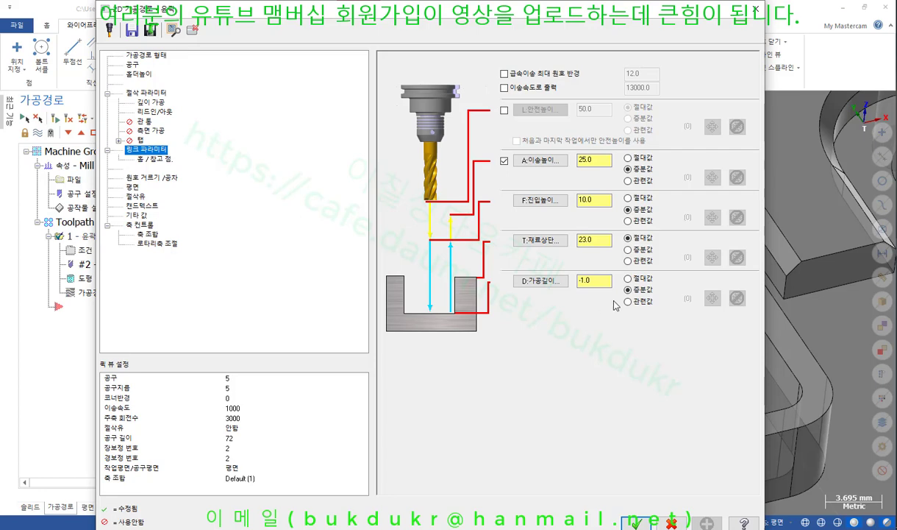
{"action": "left_click", "coordinate": [152, 93]}
{"action": "left_click", "coordinate": [147, 56]}
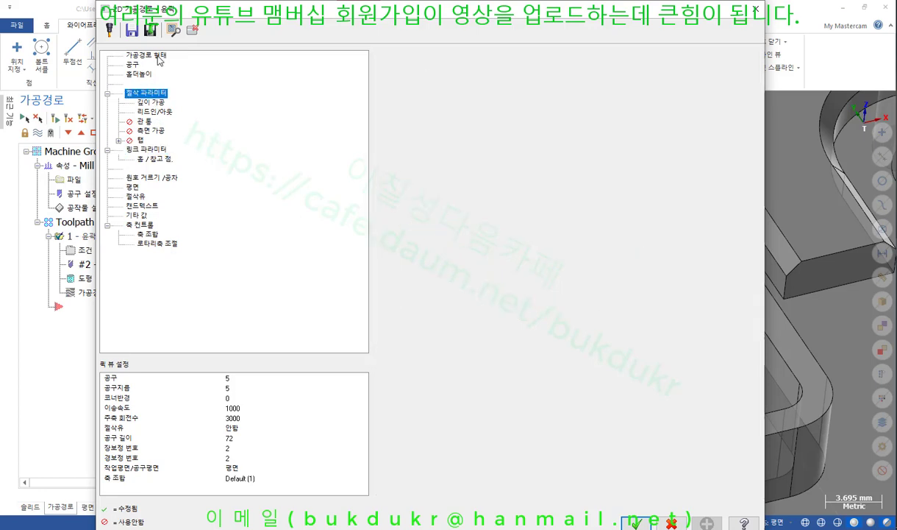
{"action": "left_click", "coordinate": [688, 100]}
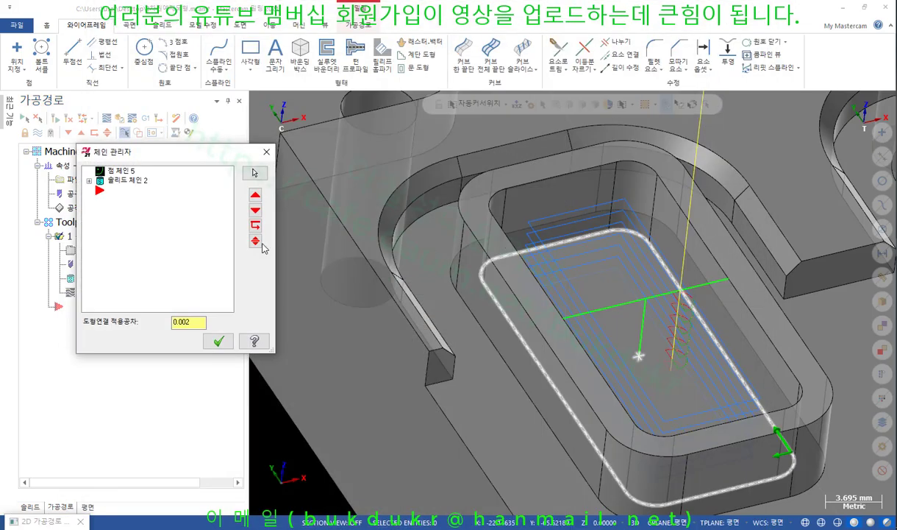
{"action": "left_click", "coordinate": [126, 181]}
{"action": "middle_click_drag", "start_coordinate": [662, 346], "coordinate": [721, 316]}
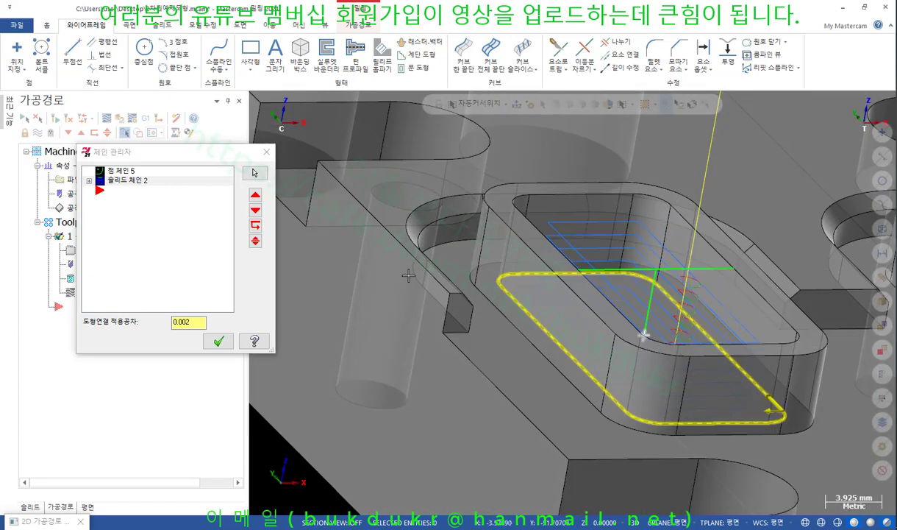
{"action": "left_click", "coordinate": [126, 173]}
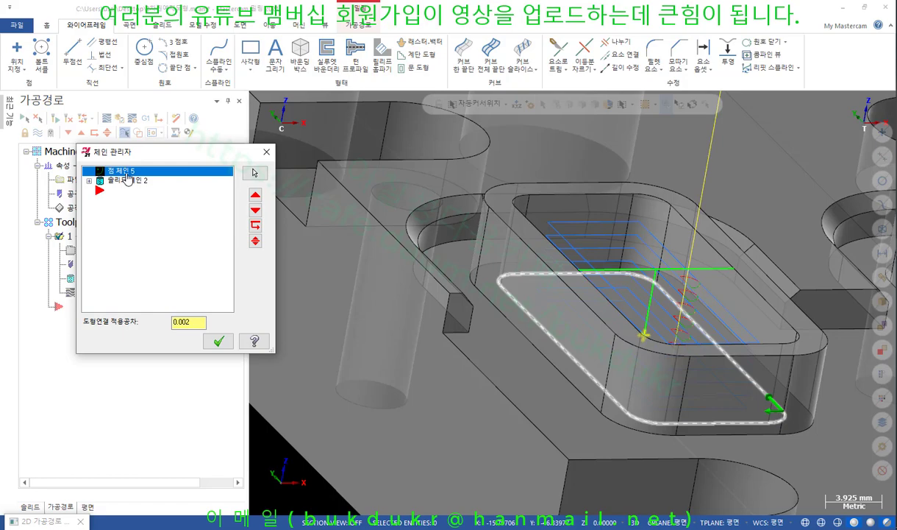
{"action": "key", "text": "Delete"}
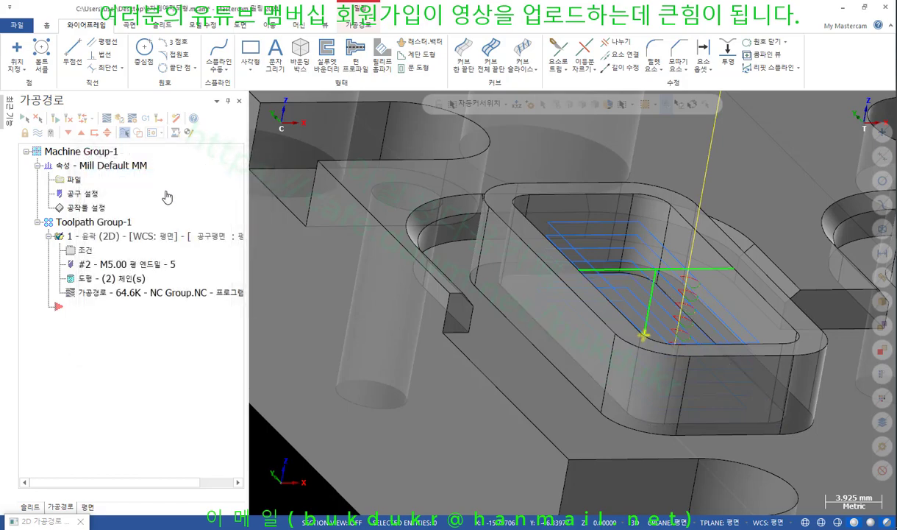
{"action": "left_click", "coordinate": [221, 342]}
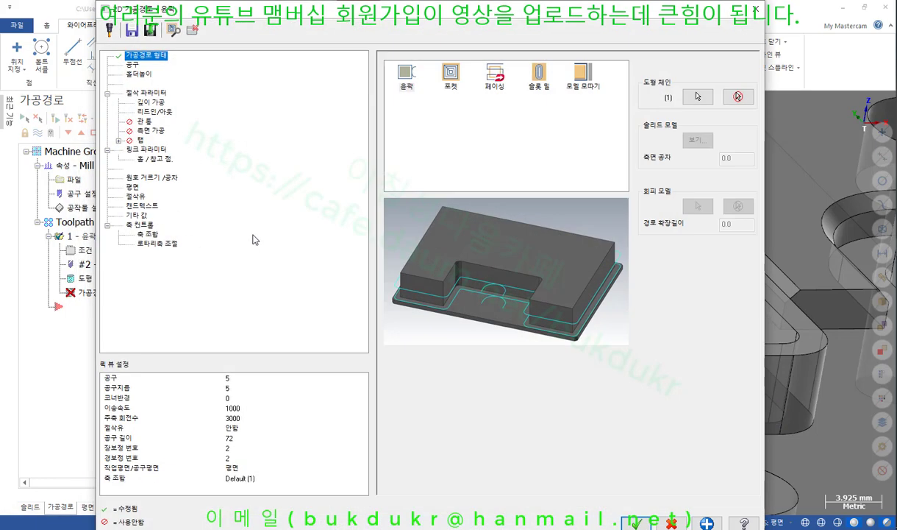
Change the contour's lead-in line to tangent and copy the lead-in settings to the lead-out.
{"action": "left_click", "coordinate": [151, 94]}
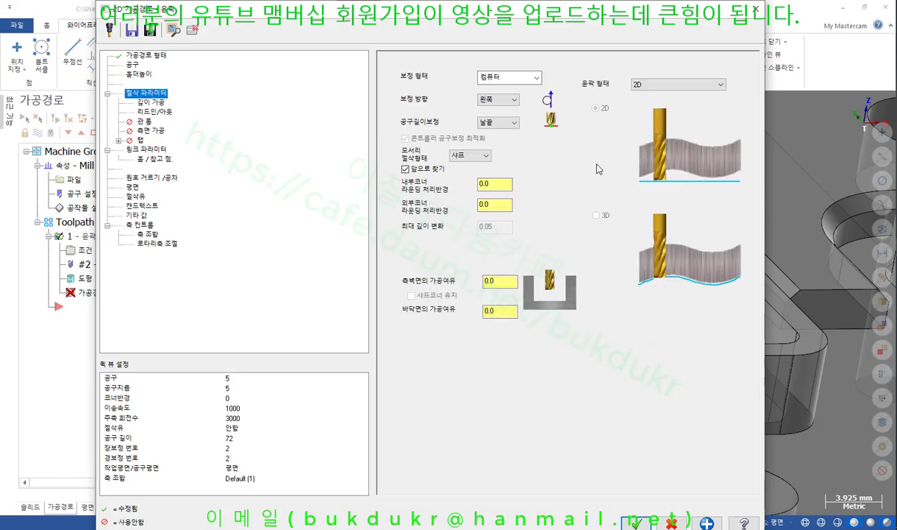
{"action": "left_click", "coordinate": [489, 311]}
{"action": "left_click", "coordinate": [153, 103]}
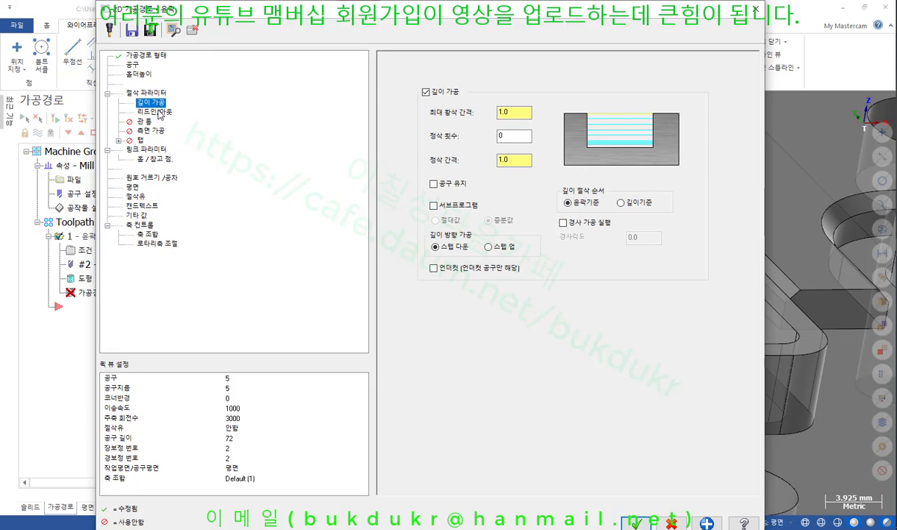
{"action": "left_click", "coordinate": [156, 112]}
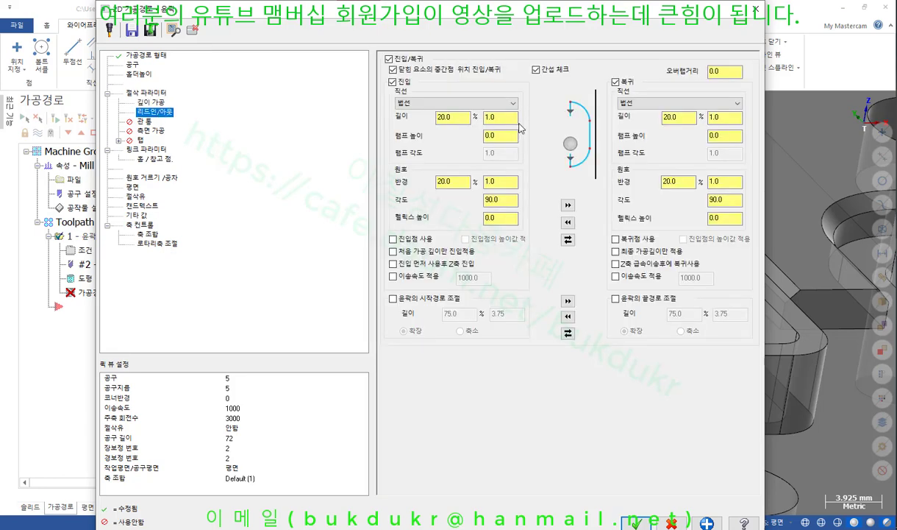
{"action": "left_click", "coordinate": [482, 103]}
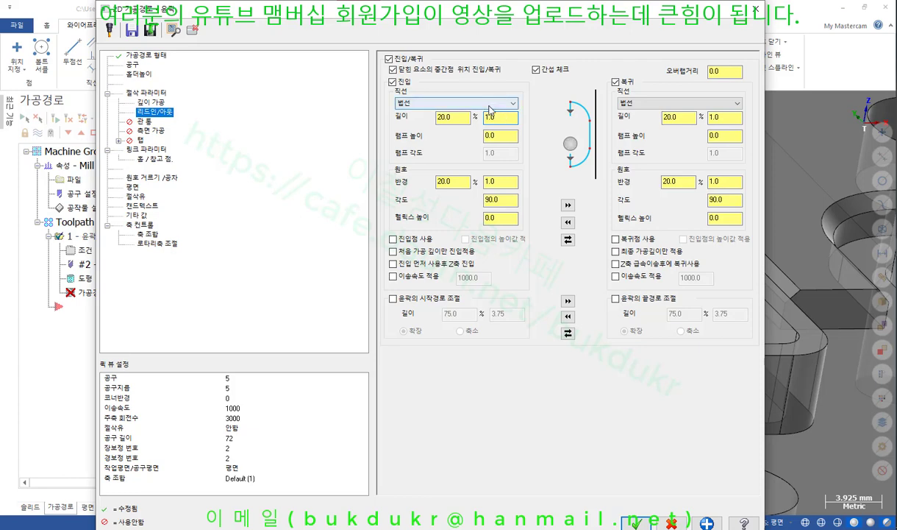
{"action": "left_click", "coordinate": [478, 123]}
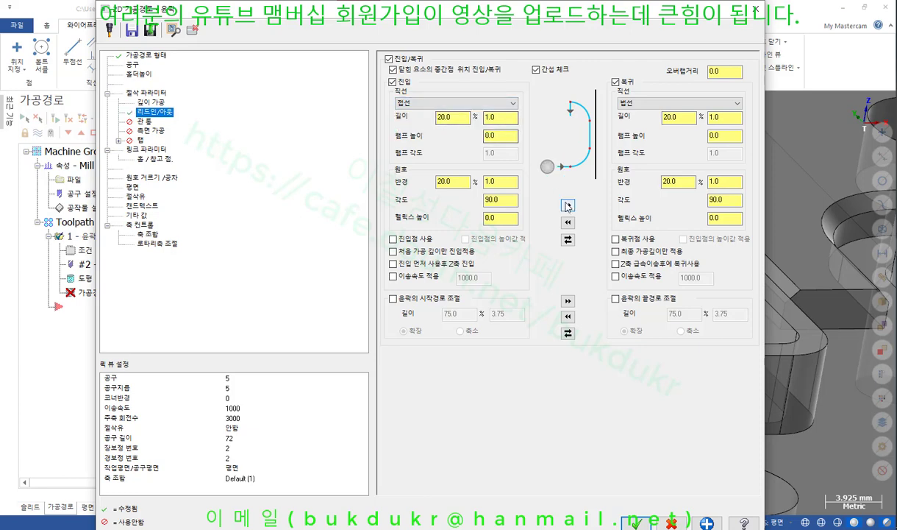
{"action": "left_click", "coordinate": [462, 181]}
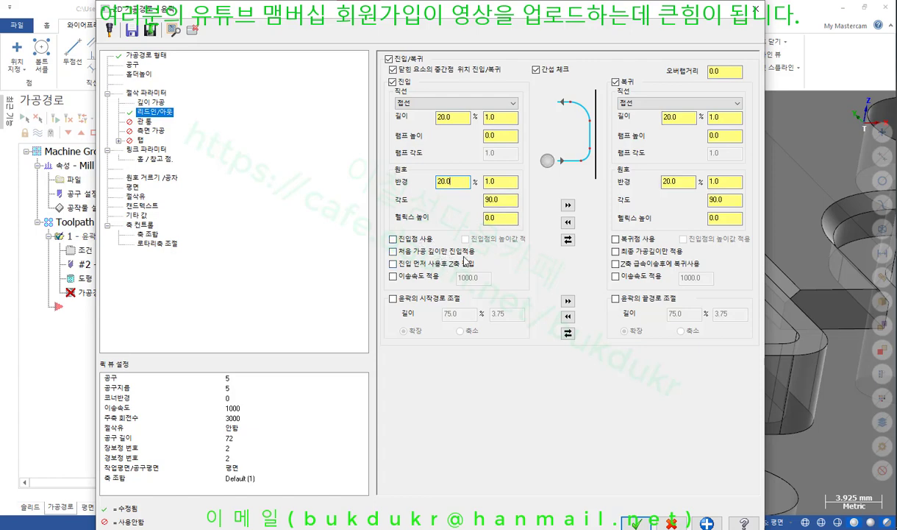
Set the incremental cutting depth to 0.0 by picking a corner on the pocket floor's edge.
{"action": "left_click", "coordinate": [148, 148]}
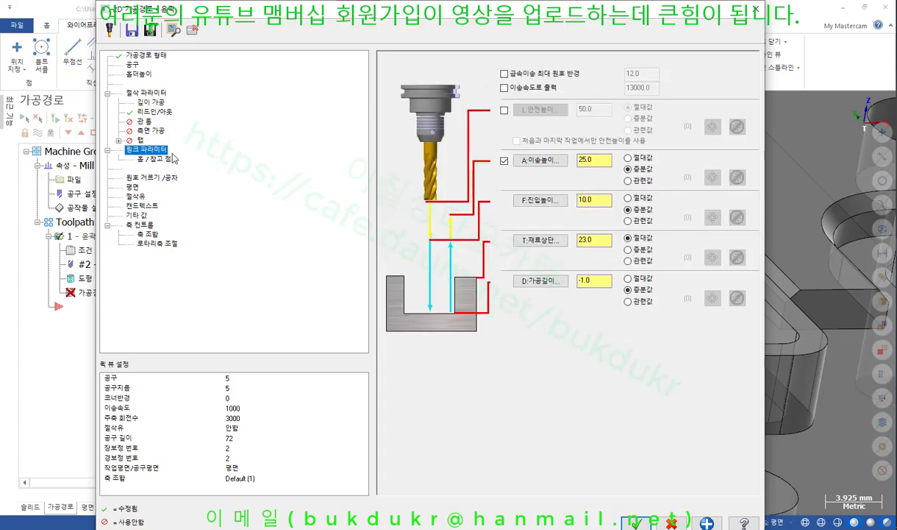
{"action": "left_click", "coordinate": [607, 282]}
{"action": "left_click_drag", "start_coordinate": [607, 281], "coordinate": [522, 290]}
{"action": "left_click", "coordinate": [541, 281]}
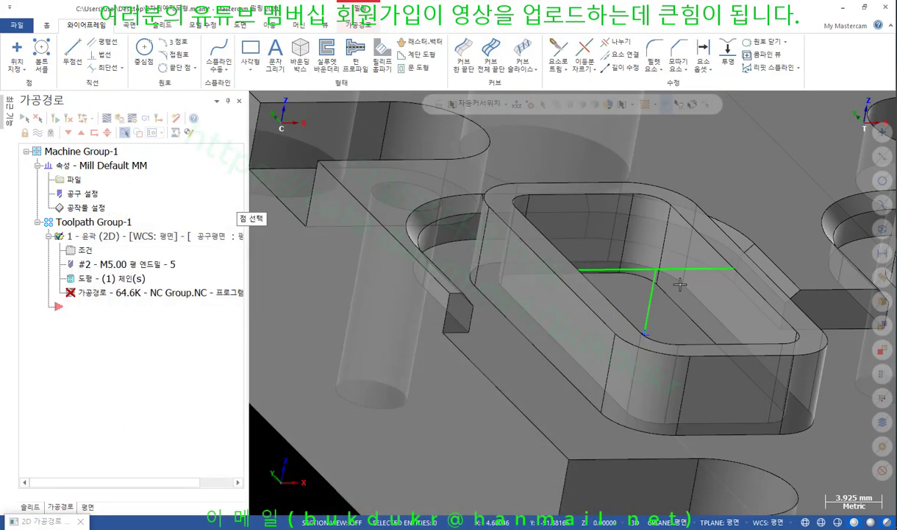
{"action": "scroll", "coordinate": [679, 286], "scroll_direction": "up", "scroll_amount": 5}
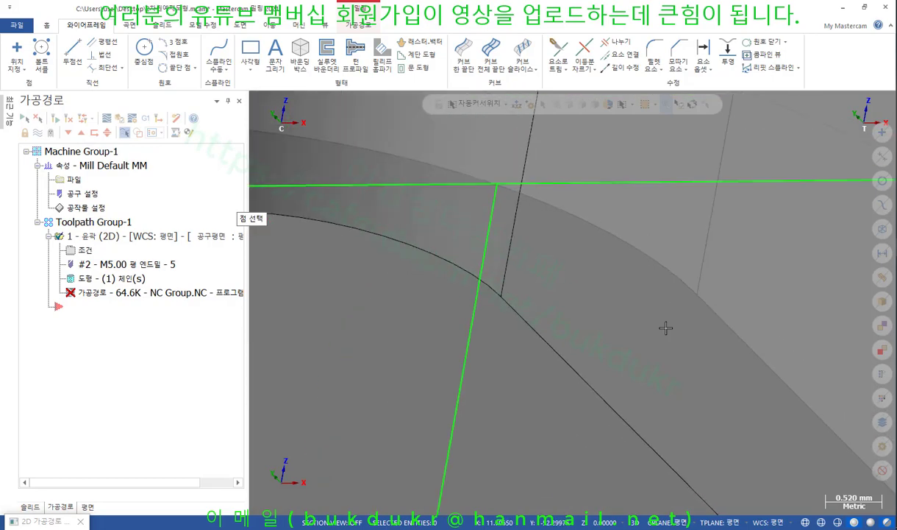
{"action": "left_click", "coordinate": [545, 306]}
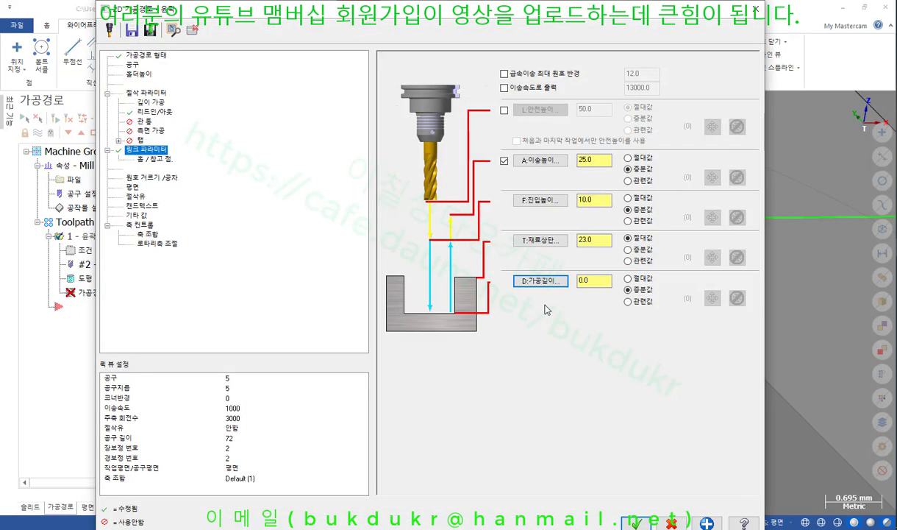
{"action": "left_click", "coordinate": [593, 283]}
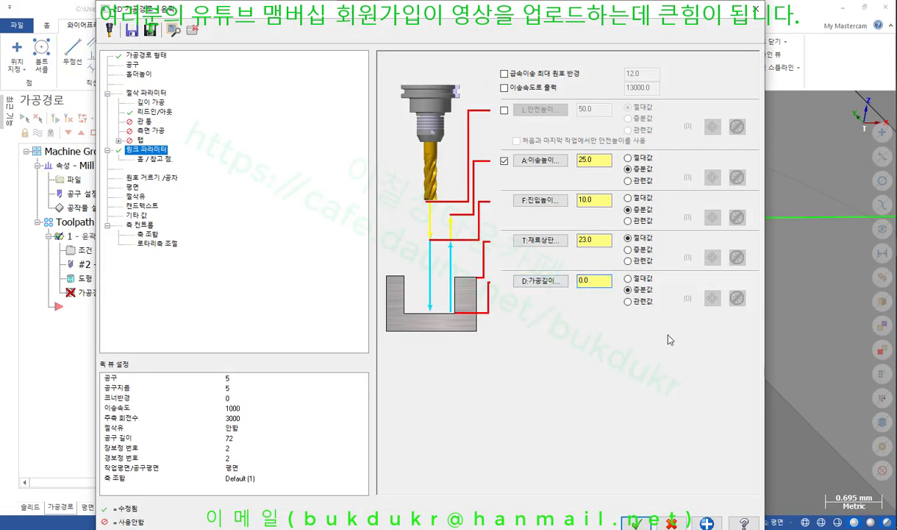
Pick the top of stock again from the pocket's upper corner, giving 23.0 absolute, and review the depth cut settings.
{"action": "left_click", "coordinate": [541, 240]}
{"action": "scroll", "coordinate": [571, 359], "scroll_direction": "down", "scroll_amount": 5}
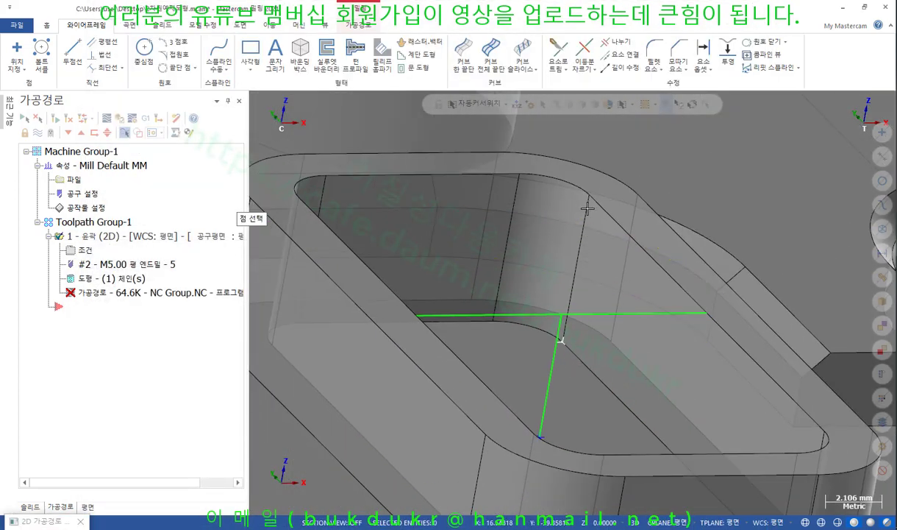
{"action": "left_click", "coordinate": [589, 196]}
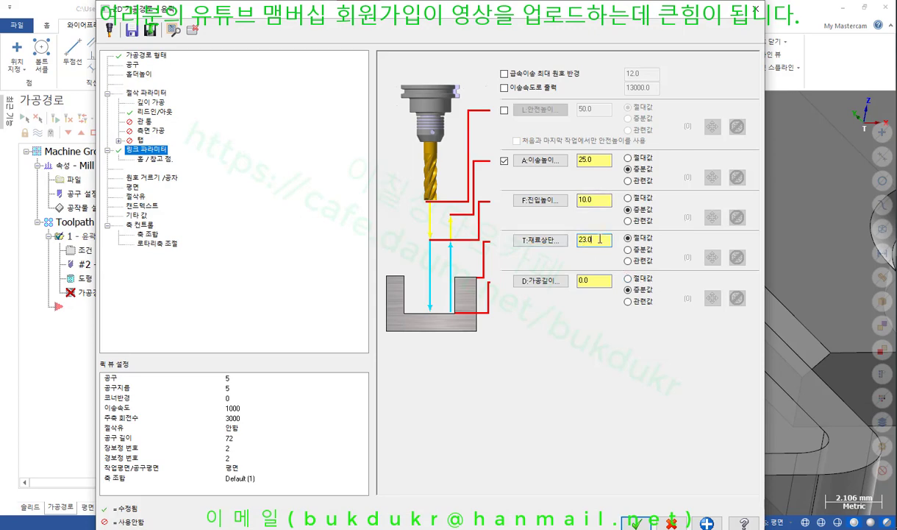
{"action": "left_click_drag", "start_coordinate": [600, 239], "coordinate": [536, 239]}
{"action": "left_click", "coordinate": [595, 281]}
{"action": "left_click", "coordinate": [153, 102]}
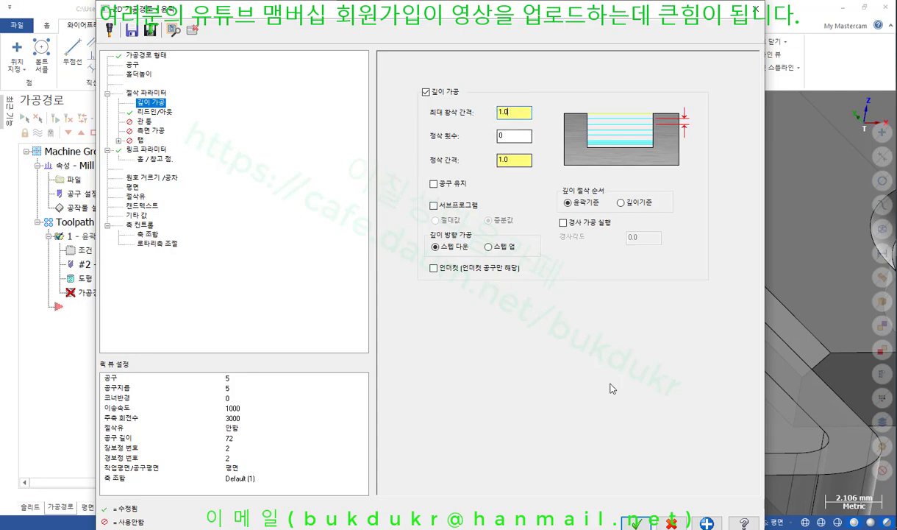
Accept the contour's depth cut parameters, overwrite the autosaved file and regenerate the toolpath.
{"action": "left_click", "coordinate": [635, 522]}
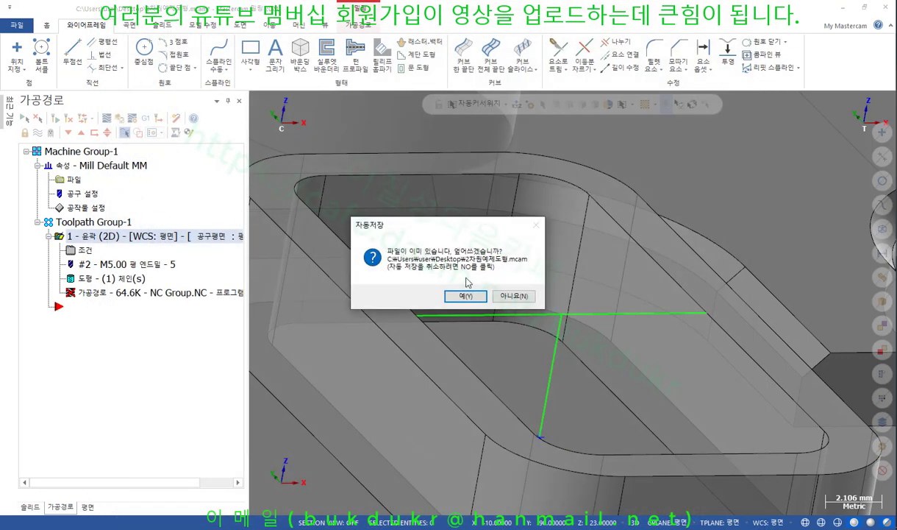
{"action": "left_click", "coordinate": [466, 295]}
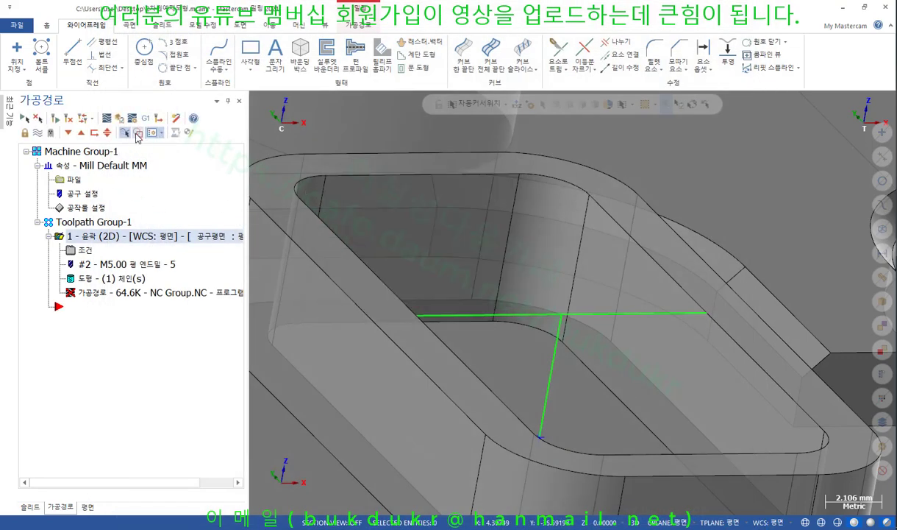
{"action": "left_click", "coordinate": [56, 119]}
Examine the tangent entry and exit arcs at each depth level of the pocket contour toolpath.
{"action": "mouse_move", "coordinate": [56, 119]}
{"action": "middle_mouse_down"}
{"action": "mouse_move", "coordinate": [580, 234]}
{"action": "mouse_move", "coordinate": [497, 251]}
{"action": "mouse_move", "coordinate": [581, 234]}
{"action": "mouse_move", "coordinate": [631, 238]}
{"action": "mouse_move", "coordinate": [629, 247]}
{"action": "middle_mouse_up"}
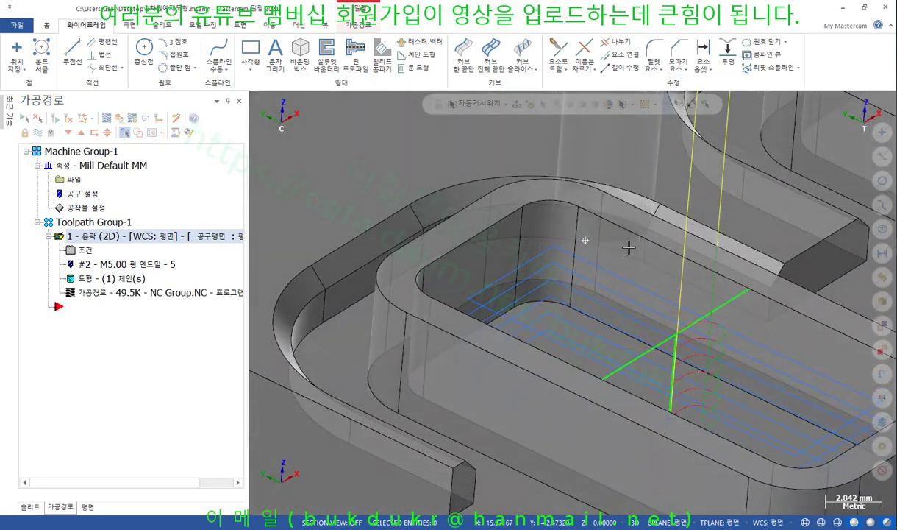
{"action": "scroll", "coordinate": [393, 229], "scroll_direction": "down", "scroll_amount": 3}
{"action": "middle_click_drag", "start_coordinate": [505, 283], "coordinate": [513, 283]}
{"action": "scroll", "coordinate": [639, 353], "scroll_direction": "up", "scroll_amount": 4}
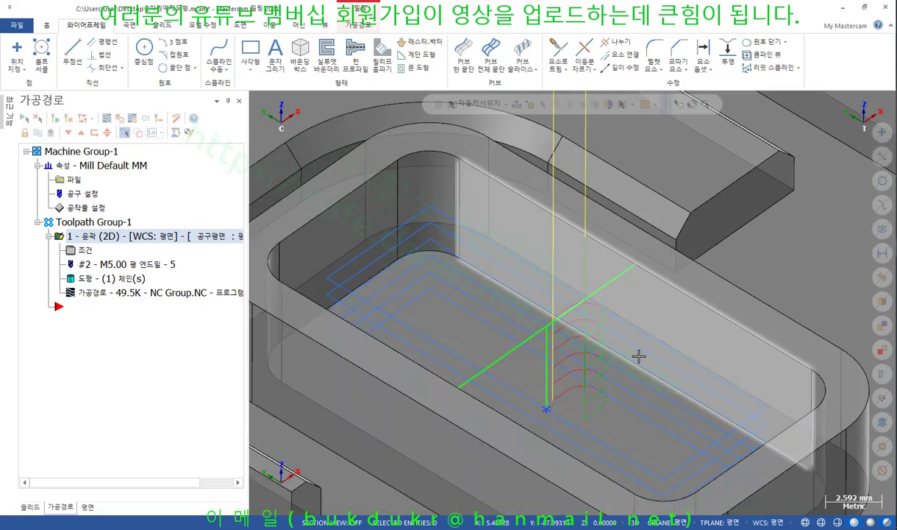
{"action": "scroll", "coordinate": [639, 353], "scroll_direction": "up", "scroll_amount": 4}
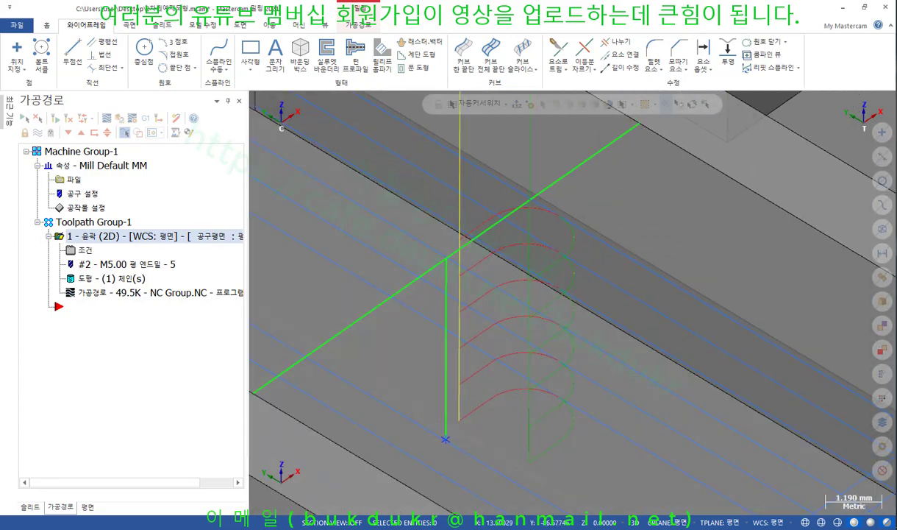
{"action": "mouse_move", "coordinate": [576, 227]}
{"action": "left_mouse_down"}
{"action": "mouse_move", "coordinate": [541, 215]}
{"action": "mouse_move", "coordinate": [556, 197]}
{"action": "mouse_move", "coordinate": [581, 220]}
{"action": "left_mouse_up"}
{"action": "mouse_move", "coordinate": [532, 276]}
{"action": "left_mouse_down"}
{"action": "mouse_move", "coordinate": [573, 228]}
{"action": "mouse_move", "coordinate": [562, 208]}
{"action": "left_mouse_up"}
{"action": "left_click_drag", "start_coordinate": [578, 277], "coordinate": [567, 310]}
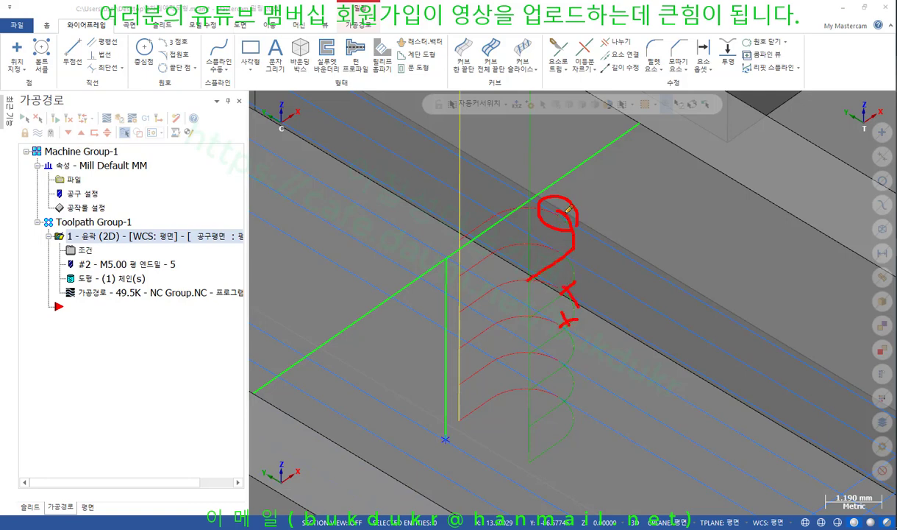
{"action": "mouse_move", "coordinate": [568, 209]}
{"action": "left_mouse_down"}
{"action": "mouse_move", "coordinate": [549, 406]}
{"action": "mouse_move", "coordinate": [508, 389]}
{"action": "mouse_move", "coordinate": [451, 425]}
{"action": "left_mouse_up"}
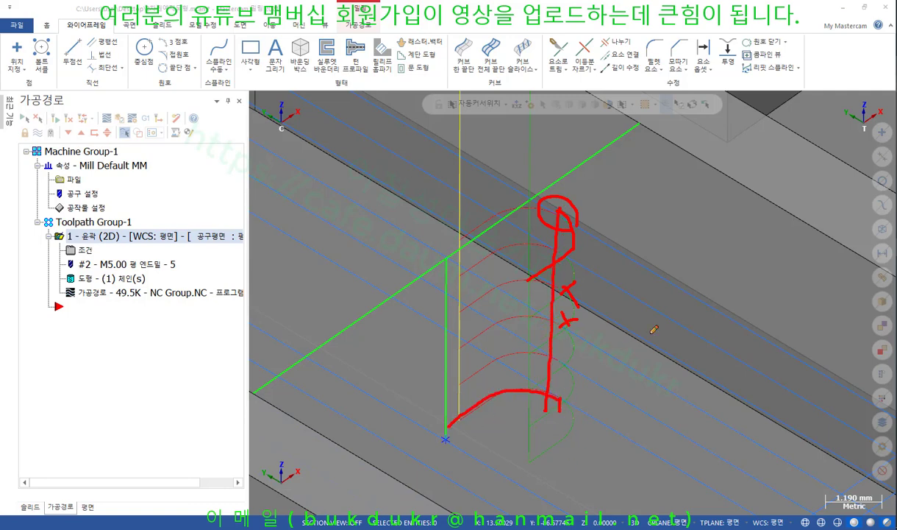
{"action": "right_click", "coordinate": [670, 294]}
{"action": "left_click", "coordinate": [721, 423]}
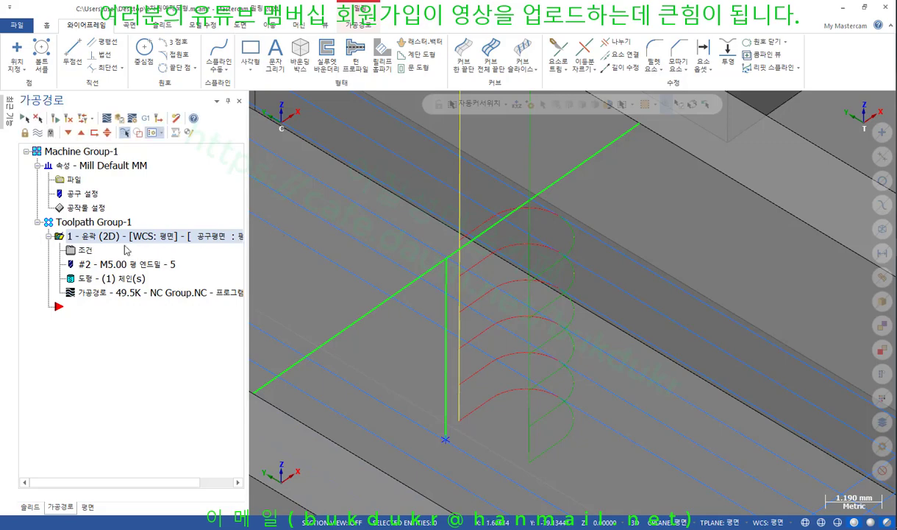
Restrict the contour's lead-in to the first depth cut only, accept the parameters and regenerate the toolpath.
{"action": "left_click", "coordinate": [86, 250]}
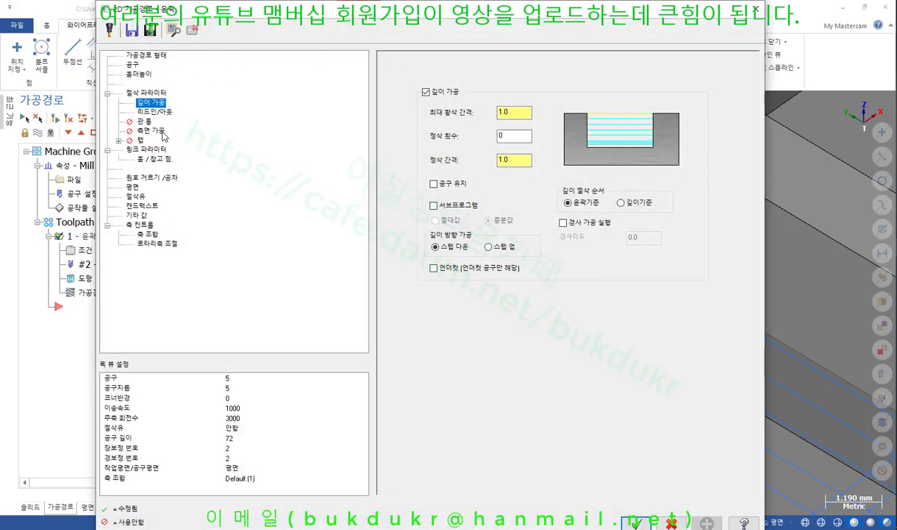
{"action": "left_click", "coordinate": [163, 111]}
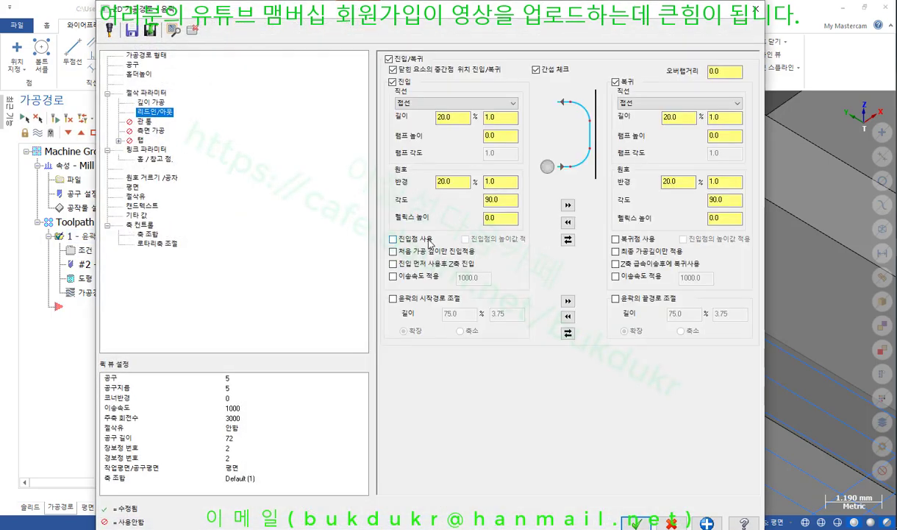
{"action": "left_click", "coordinate": [408, 255]}
{"action": "left_click", "coordinate": [636, 522]}
{"action": "left_click", "coordinate": [56, 122]}
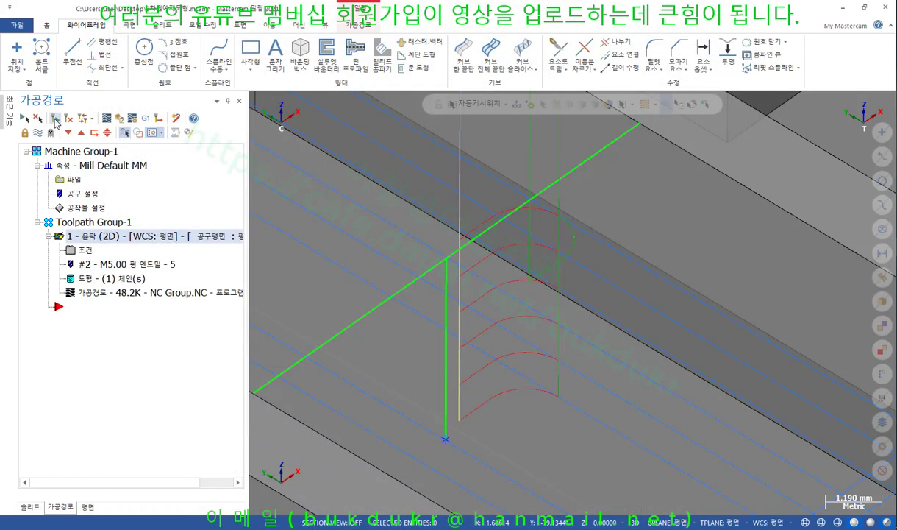
Turn off model shading and examine which depth levels of the pocket toolpath have entry and exit arcs.
{"action": "scroll", "coordinate": [523, 329], "scroll_direction": "down", "scroll_amount": 5}
{"action": "mouse_move", "coordinate": [524, 335]}
{"action": "middle_mouse_down"}
{"action": "mouse_move", "coordinate": [567, 325]}
{"action": "mouse_move", "coordinate": [546, 339]}
{"action": "mouse_move", "coordinate": [571, 290]}
{"action": "mouse_move", "coordinate": [566, 344]}
{"action": "mouse_move", "coordinate": [684, 289]}
{"action": "middle_mouse_up"}
{"action": "key", "text": "alt+s"}
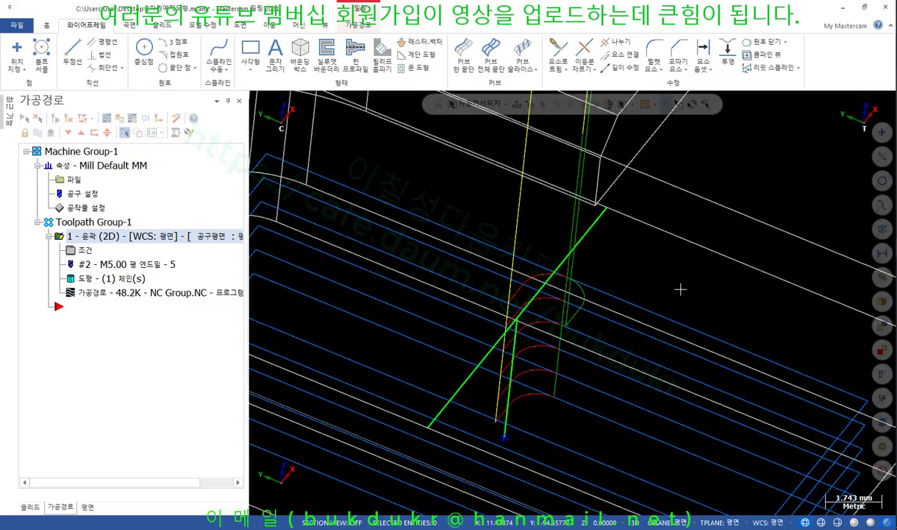
{"action": "middle_click_drag", "start_coordinate": [601, 320], "coordinate": [584, 332]}
{"action": "scroll", "coordinate": [513, 415], "scroll_direction": "up", "scroll_amount": 4}
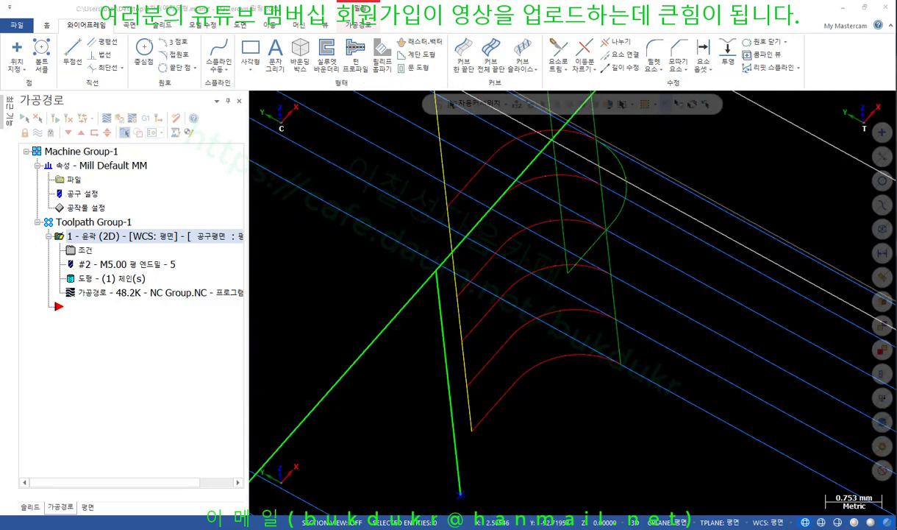
{"action": "mouse_move", "coordinate": [572, 268]}
{"action": "left_mouse_down"}
{"action": "mouse_move", "coordinate": [625, 180]}
{"action": "mouse_move", "coordinate": [605, 137]}
{"action": "mouse_move", "coordinate": [479, 141]}
{"action": "mouse_move", "coordinate": [453, 193]}
{"action": "left_mouse_up"}
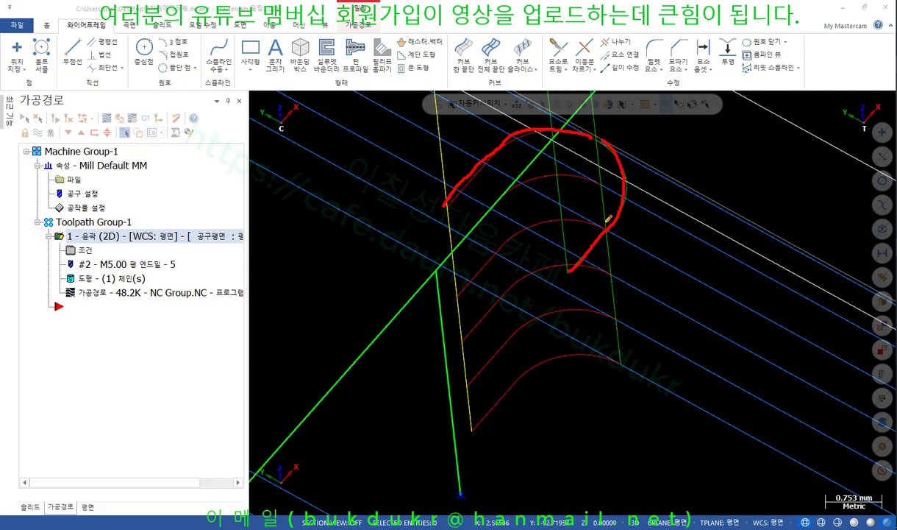
{"action": "left_click_drag", "start_coordinate": [609, 218], "coordinate": [454, 292]}
{"action": "mouse_move", "coordinate": [618, 272]}
{"action": "left_mouse_down"}
{"action": "mouse_move", "coordinate": [550, 251]}
{"action": "mouse_move", "coordinate": [465, 345]}
{"action": "left_mouse_up"}
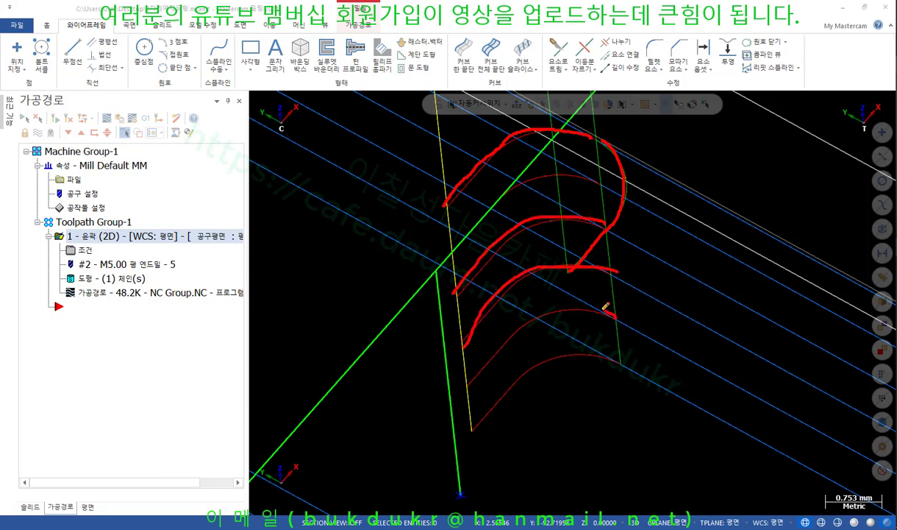
{"action": "left_click_drag", "start_coordinate": [604, 307], "coordinate": [491, 333]}
{"action": "left_click_drag", "start_coordinate": [630, 363], "coordinate": [507, 375]}
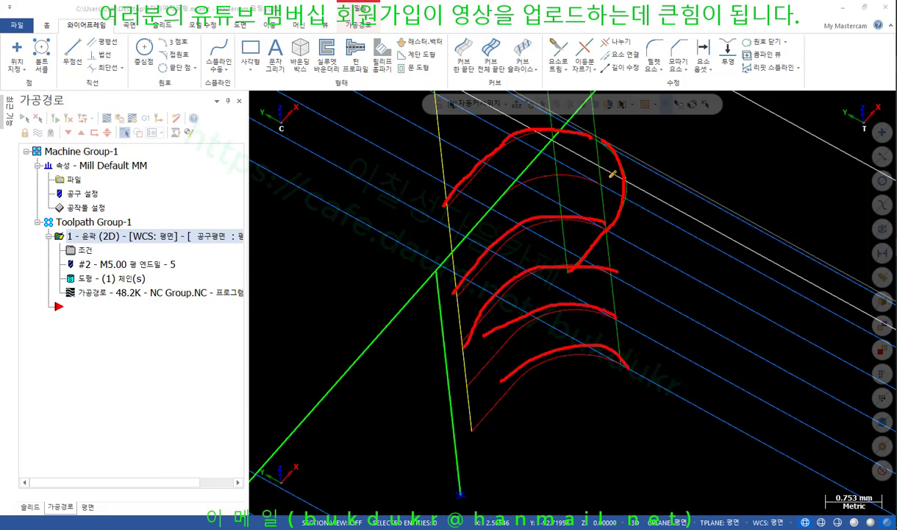
{"action": "left_click_drag", "start_coordinate": [612, 174], "coordinate": [464, 214]}
{"action": "left_click_drag", "start_coordinate": [571, 270], "coordinate": [573, 236]}
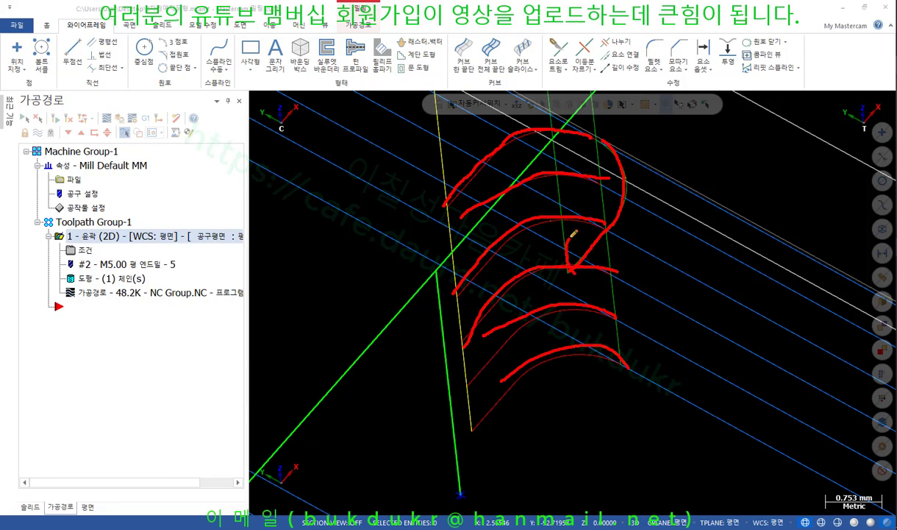
{"action": "mouse_move", "coordinate": [605, 135]}
{"action": "left_mouse_down"}
{"action": "mouse_move", "coordinate": [614, 235]}
{"action": "mouse_move", "coordinate": [584, 266]}
{"action": "left_mouse_up"}
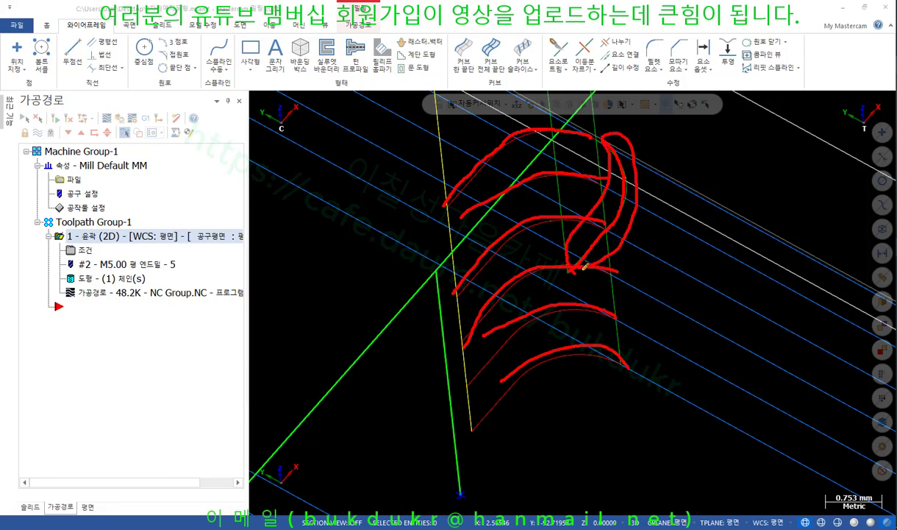
{"action": "right_click", "coordinate": [719, 287]}
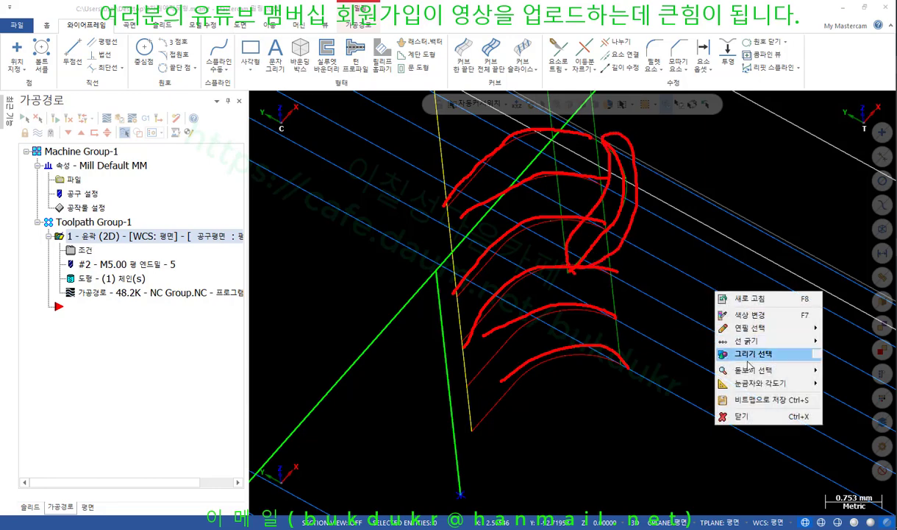
{"action": "left_click", "coordinate": [718, 410]}
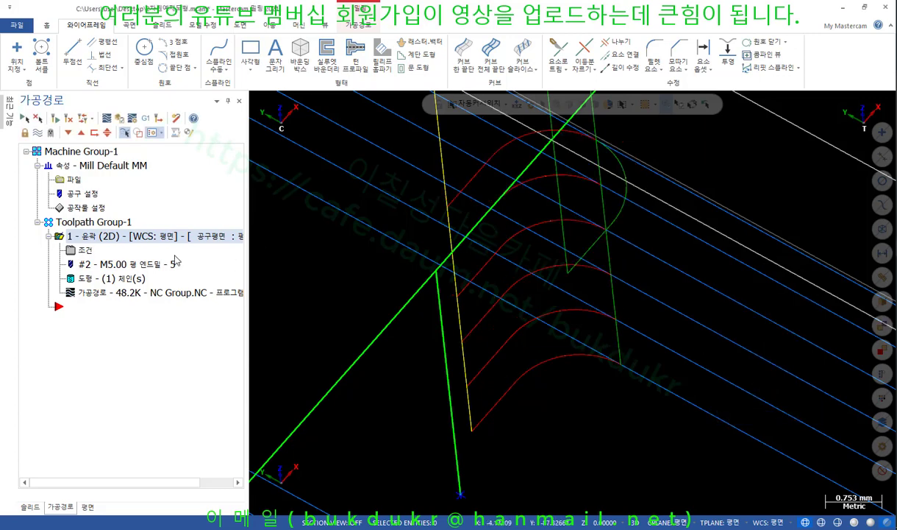
Restrict the contour's lead-out to the last depth cut only, accept the parameters and regenerate the toolpath.
{"action": "left_click", "coordinate": [81, 248]}
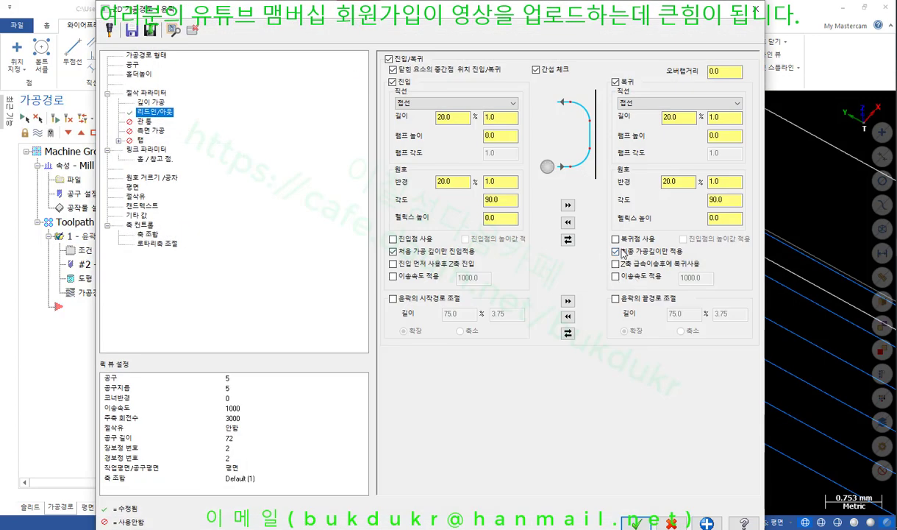
{"action": "left_click", "coordinate": [671, 522]}
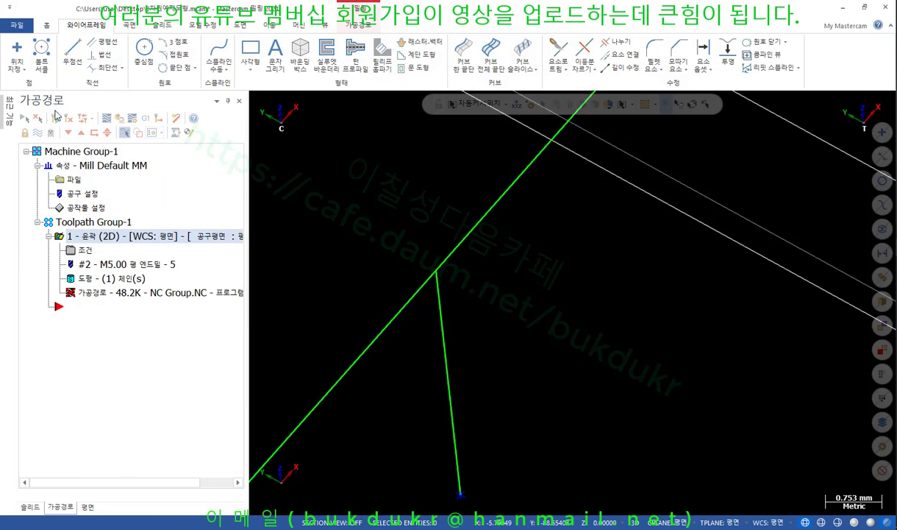
{"action": "left_click", "coordinate": [58, 121]}
{"action": "scroll", "coordinate": [544, 404], "scroll_direction": "down", "scroll_amount": 2}
{"action": "mouse_move", "coordinate": [549, 403]}
{"action": "middle_mouse_down"}
{"action": "mouse_move", "coordinate": [562, 408]}
{"action": "mouse_move", "coordinate": [554, 400]}
{"action": "middle_mouse_up"}
Backplot the contour toolpath to near its end and examine the first-depth entry and the last-depth exit, then close the backplot.
{"action": "left_click", "coordinate": [131, 293]}
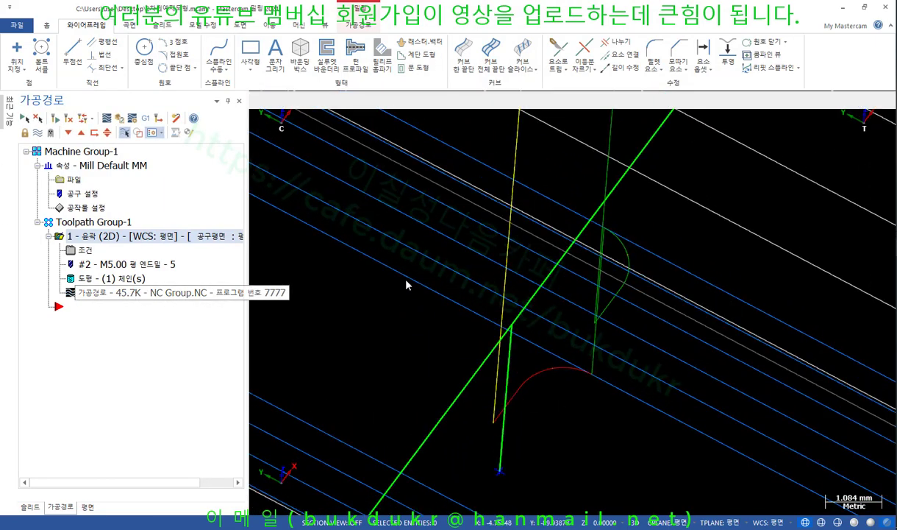
{"action": "mouse_move", "coordinate": [431, 106]}
{"action": "left_mouse_down"}
{"action": "mouse_move", "coordinate": [416, 101]}
{"action": "mouse_move", "coordinate": [839, 160]}
{"action": "left_mouse_up"}
{"action": "scroll", "coordinate": [716, 366], "scroll_direction": "down", "scroll_amount": 3}
{"action": "scroll", "coordinate": [714, 357], "scroll_direction": "up", "scroll_amount": 2}
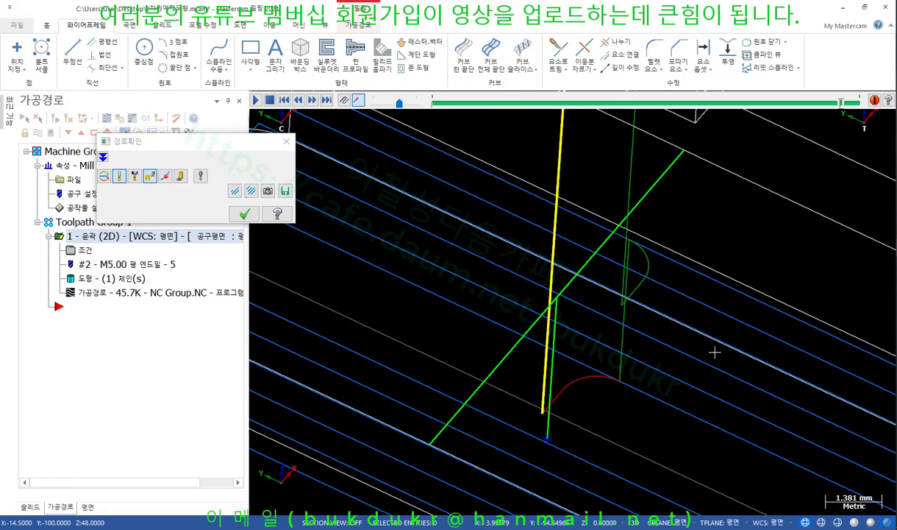
{"action": "scroll", "coordinate": [620, 290], "scroll_direction": "up", "scroll_amount": 1}
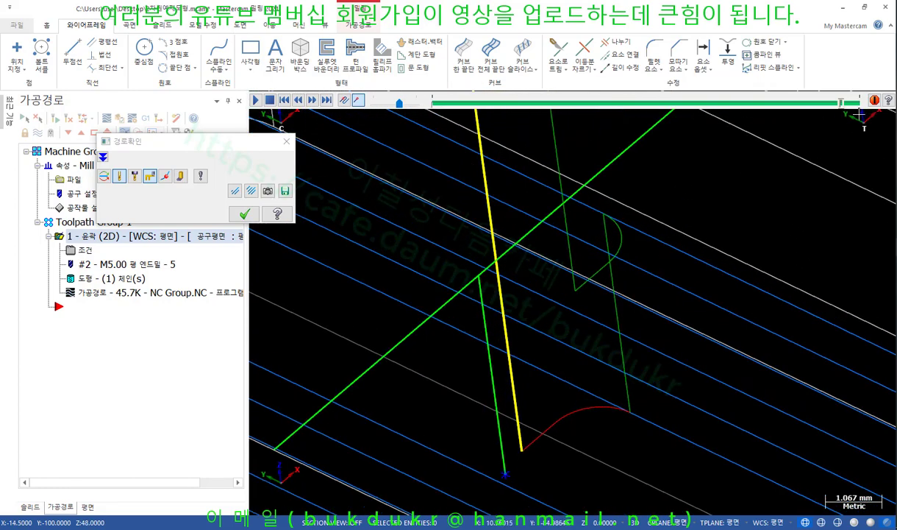
{"action": "mouse_move", "coordinate": [611, 298]}
{"action": "left_mouse_down"}
{"action": "mouse_move", "coordinate": [581, 221]}
{"action": "mouse_move", "coordinate": [632, 242]}
{"action": "mouse_move", "coordinate": [607, 296]}
{"action": "left_mouse_up"}
{"action": "mouse_move", "coordinate": [558, 430]}
{"action": "left_mouse_down"}
{"action": "mouse_move", "coordinate": [518, 371]}
{"action": "mouse_move", "coordinate": [627, 408]}
{"action": "mouse_move", "coordinate": [557, 457]}
{"action": "left_mouse_up"}
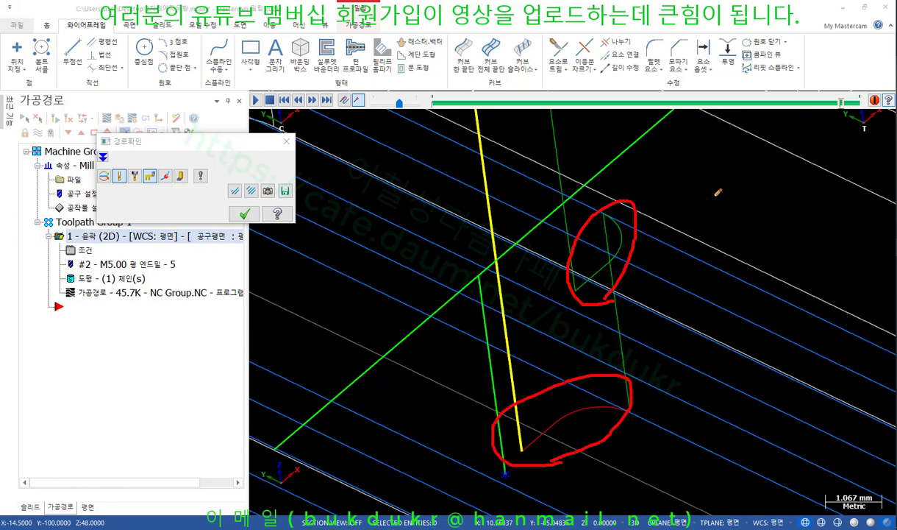
{"action": "right_click", "coordinate": [718, 192]}
{"action": "left_click", "coordinate": [693, 303]}
{"action": "left_click", "coordinate": [244, 213]}
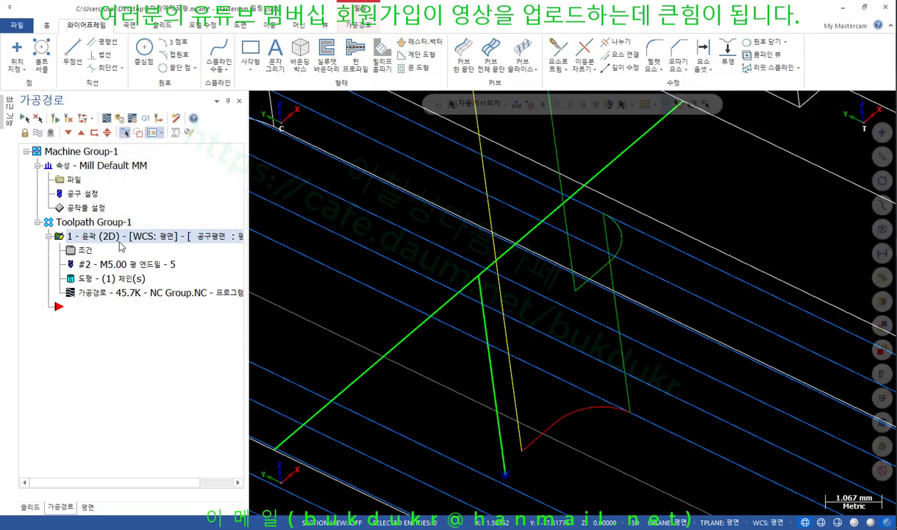
Disable the first-depth-only entry and last-depth-only exit, and enable plunge after entry and retract before exit instead.
{"action": "left_click", "coordinate": [87, 251]}
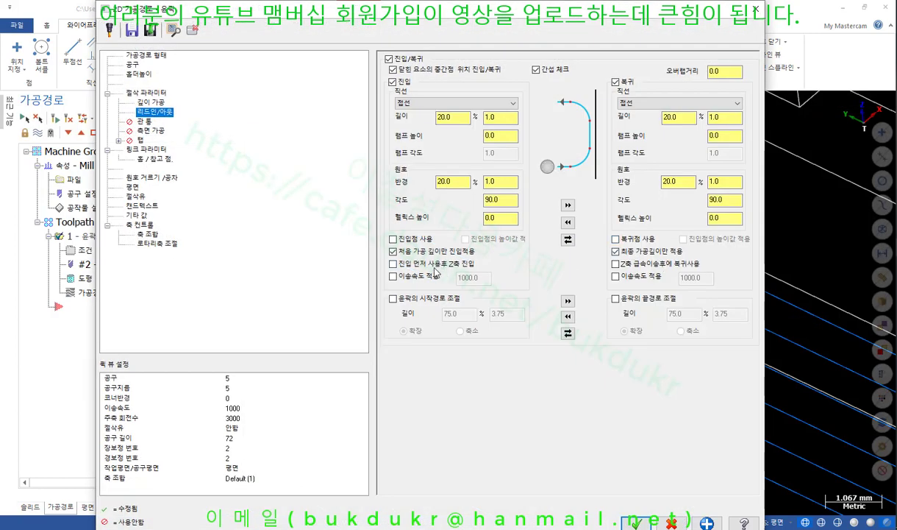
{"action": "left_click", "coordinate": [401, 254]}
{"action": "left_click", "coordinate": [625, 254]}
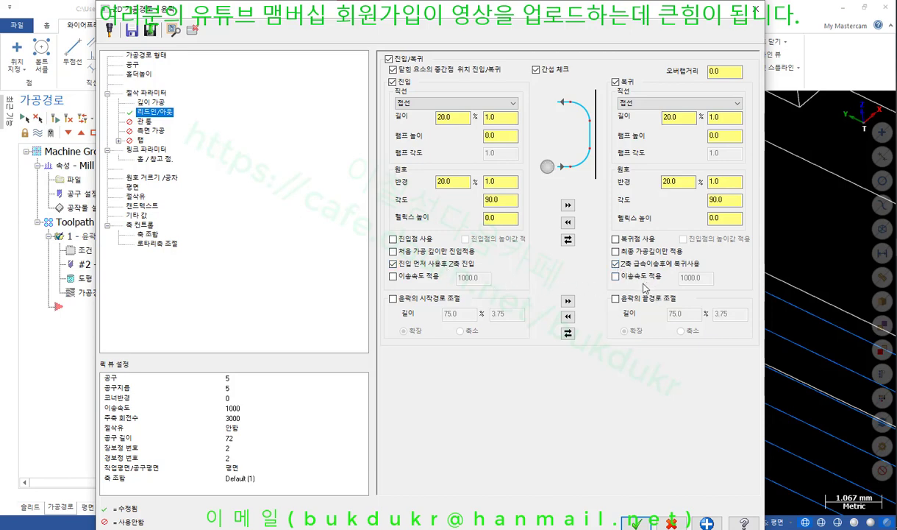
Turn off depth cuts for the contour, accept the parameters and regenerate the toolpath.
{"action": "left_click", "coordinate": [151, 102]}
{"action": "left_click", "coordinate": [426, 92]}
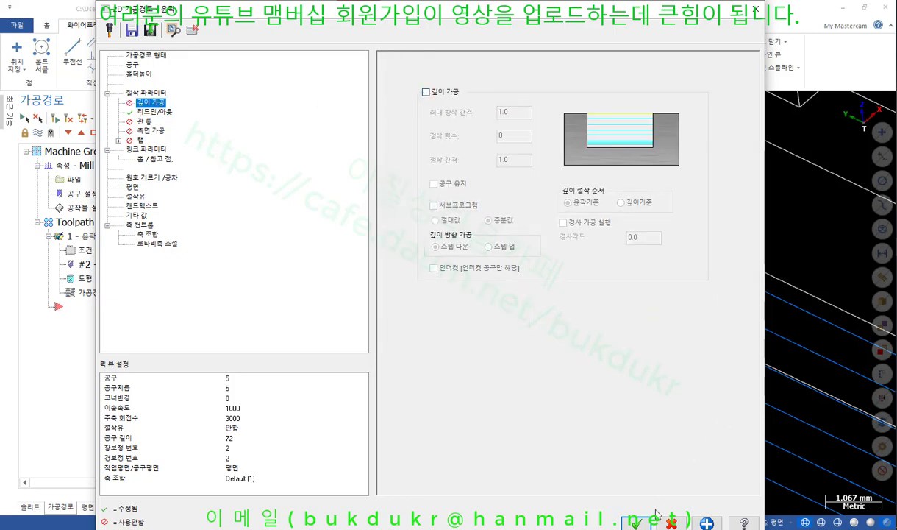
{"action": "left_click", "coordinate": [635, 521]}
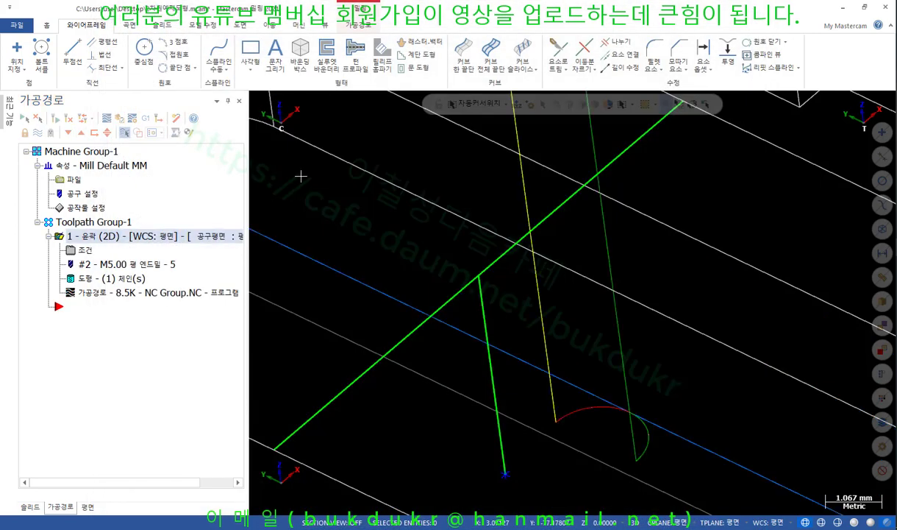
Examine the lead-in and lead-out arcs of the contour toolpath at the pocket floor.
{"action": "scroll", "coordinate": [442, 257], "scroll_direction": "down", "scroll_amount": 3}
{"action": "scroll", "coordinate": [590, 378], "scroll_direction": "up", "scroll_amount": 5}
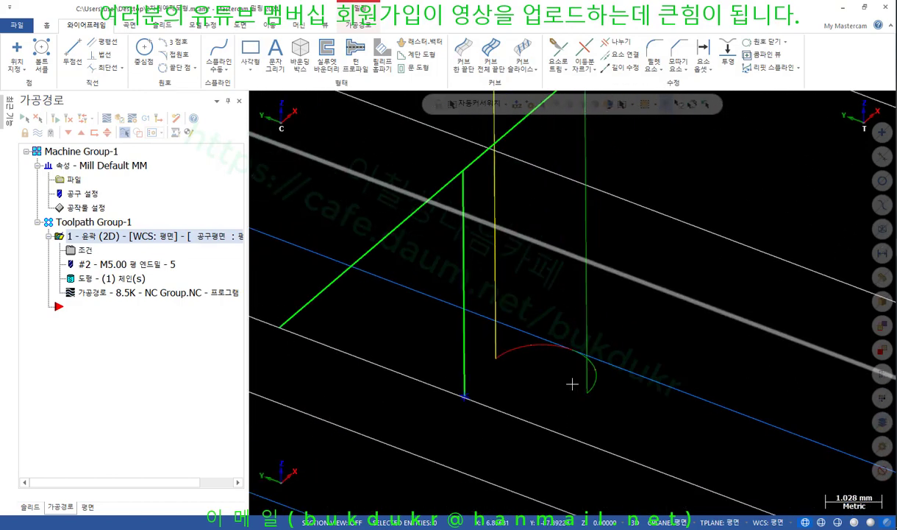
{"action": "middle_click_drag", "start_coordinate": [573, 362], "coordinate": [626, 363]}
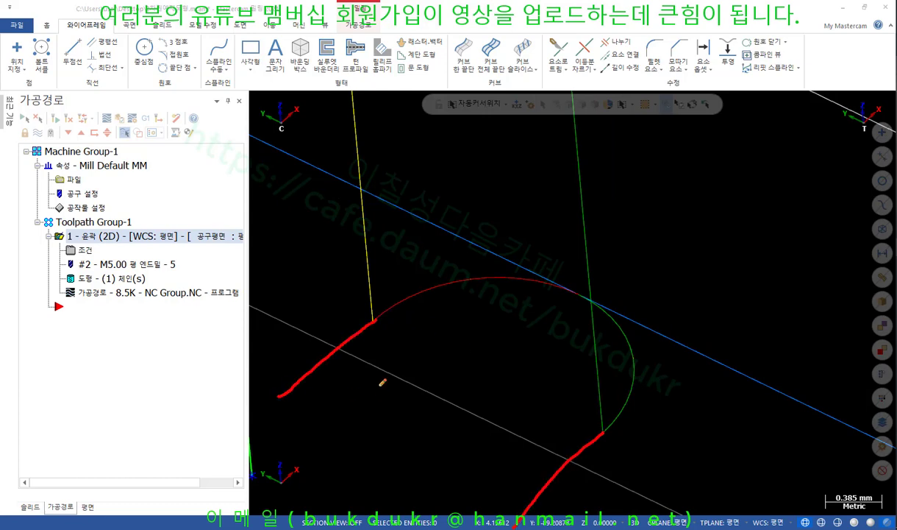
{"action": "mouse_move", "coordinate": [316, 424]}
{"action": "left_mouse_down"}
{"action": "mouse_move", "coordinate": [371, 320]}
{"action": "mouse_move", "coordinate": [324, 424]}
{"action": "left_mouse_up"}
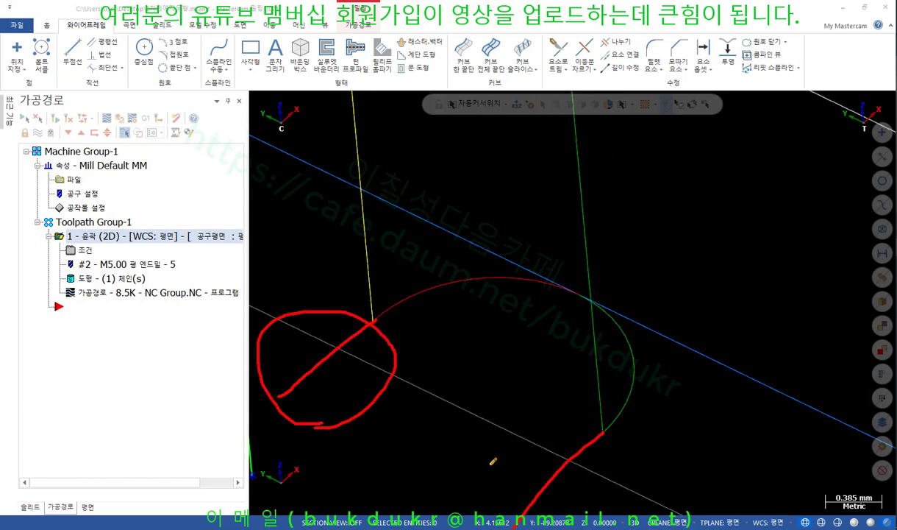
{"action": "mouse_move", "coordinate": [710, 400]}
{"action": "left_mouse_down"}
{"action": "mouse_move", "coordinate": [684, 181]}
{"action": "mouse_move", "coordinate": [708, 178]}
{"action": "left_mouse_up"}
{"action": "mouse_move", "coordinate": [550, 184]}
{"action": "left_mouse_down"}
{"action": "mouse_move", "coordinate": [538, 194]}
{"action": "mouse_move", "coordinate": [551, 186]}
{"action": "left_mouse_up"}
{"action": "left_click_drag", "start_coordinate": [566, 171], "coordinate": [567, 230]}
{"action": "mouse_move", "coordinate": [595, 176]}
{"action": "left_mouse_down"}
{"action": "mouse_move", "coordinate": [589, 186]}
{"action": "mouse_move", "coordinate": [604, 156]}
{"action": "mouse_move", "coordinate": [621, 193]}
{"action": "mouse_move", "coordinate": [671, 206]}
{"action": "mouse_move", "coordinate": [665, 221]}
{"action": "mouse_move", "coordinate": [688, 220]}
{"action": "mouse_move", "coordinate": [684, 254]}
{"action": "mouse_move", "coordinate": [629, 136]}
{"action": "mouse_move", "coordinate": [740, 243]}
{"action": "left_mouse_up"}
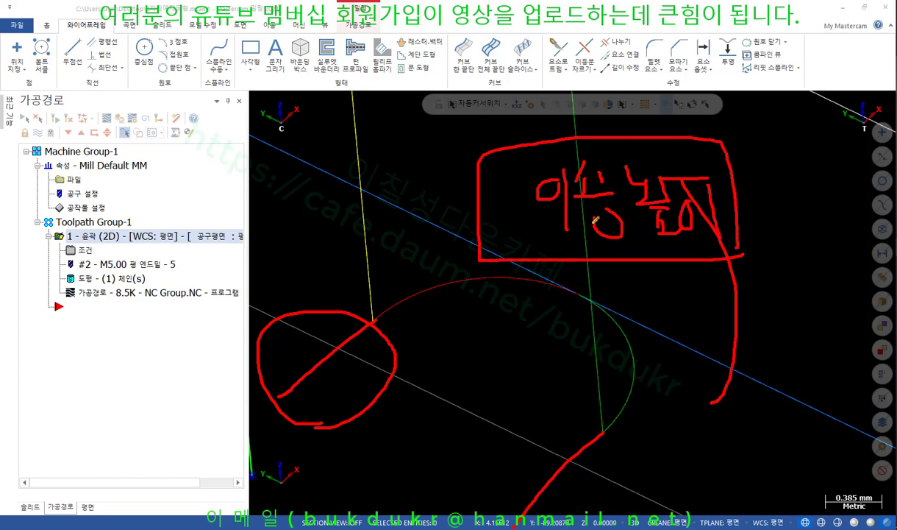
{"action": "mouse_move", "coordinate": [491, 322]}
{"action": "left_mouse_down"}
{"action": "mouse_move", "coordinate": [528, 318]}
{"action": "mouse_move", "coordinate": [528, 342]}
{"action": "left_mouse_up"}
{"action": "left_click_drag", "start_coordinate": [513, 358], "coordinate": [516, 381]}
{"action": "mouse_move", "coordinate": [546, 334]}
{"action": "left_mouse_down"}
{"action": "mouse_move", "coordinate": [569, 368]}
{"action": "mouse_move", "coordinate": [559, 395]}
{"action": "left_mouse_up"}
{"action": "mouse_move", "coordinate": [637, 283]}
{"action": "left_mouse_down"}
{"action": "mouse_move", "coordinate": [631, 352]}
{"action": "mouse_move", "coordinate": [653, 364]}
{"action": "left_mouse_up"}
{"action": "left_click_drag", "start_coordinate": [664, 322], "coordinate": [674, 368]}
{"action": "left_click_drag", "start_coordinate": [695, 311], "coordinate": [695, 366]}
{"action": "left_click_drag", "start_coordinate": [758, 289], "coordinate": [661, 477]}
{"action": "left_click_drag", "start_coordinate": [762, 376], "coordinate": [768, 434]}
{"action": "mouse_move", "coordinate": [761, 417]}
{"action": "left_mouse_down"}
{"action": "mouse_move", "coordinate": [778, 412]}
{"action": "mouse_move", "coordinate": [770, 437]}
{"action": "left_mouse_up"}
{"action": "mouse_move", "coordinate": [786, 379]}
{"action": "left_mouse_down"}
{"action": "mouse_move", "coordinate": [804, 418]}
{"action": "mouse_move", "coordinate": [799, 441]}
{"action": "left_mouse_up"}
{"action": "left_click_drag", "start_coordinate": [805, 401], "coordinate": [819, 421]}
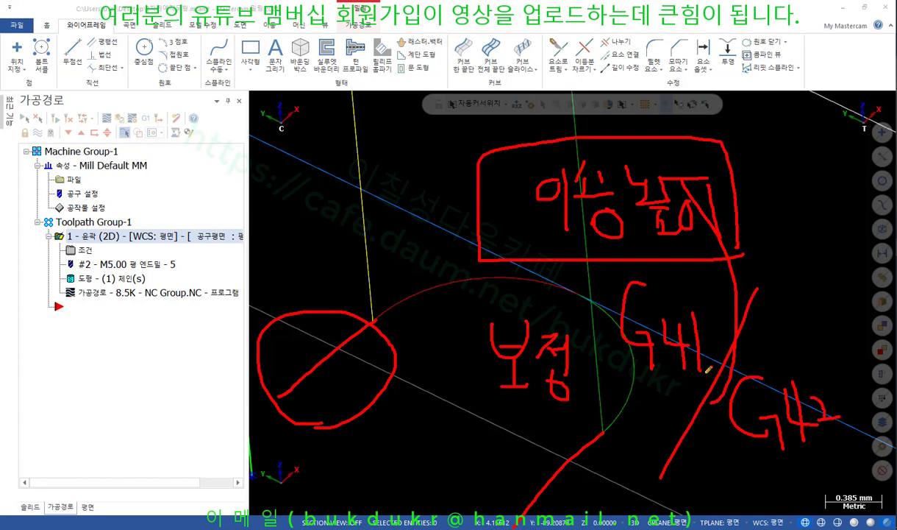
{"action": "mouse_move", "coordinate": [662, 362]}
{"action": "left_mouse_down"}
{"action": "mouse_move", "coordinate": [702, 291]}
{"action": "mouse_move", "coordinate": [655, 357]}
{"action": "left_mouse_up"}
{"action": "mouse_move", "coordinate": [750, 450]}
{"action": "left_mouse_down"}
{"action": "mouse_move", "coordinate": [737, 335]}
{"action": "mouse_move", "coordinate": [812, 458]}
{"action": "left_mouse_up"}
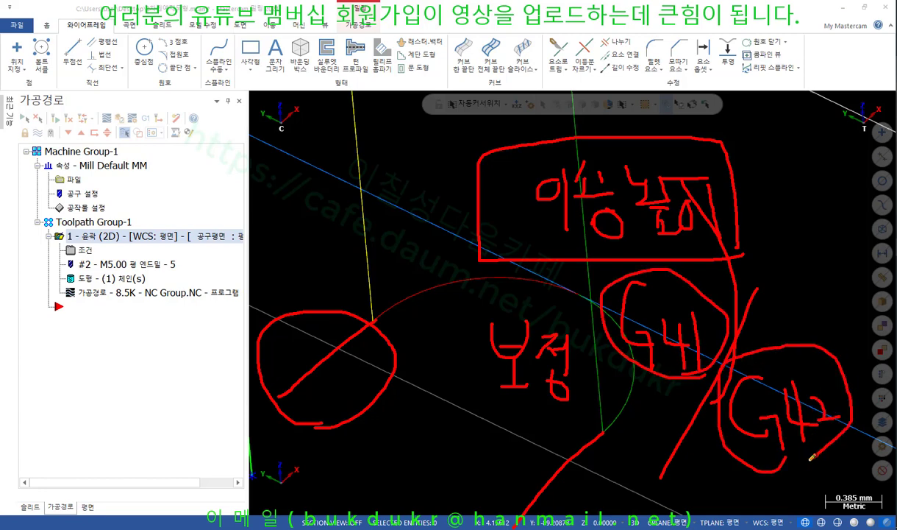
{"action": "mouse_move", "coordinate": [533, 487]}
{"action": "left_mouse_down"}
{"action": "mouse_move", "coordinate": [478, 441]}
{"action": "mouse_move", "coordinate": [618, 434]}
{"action": "mouse_move", "coordinate": [518, 499]}
{"action": "left_mouse_up"}
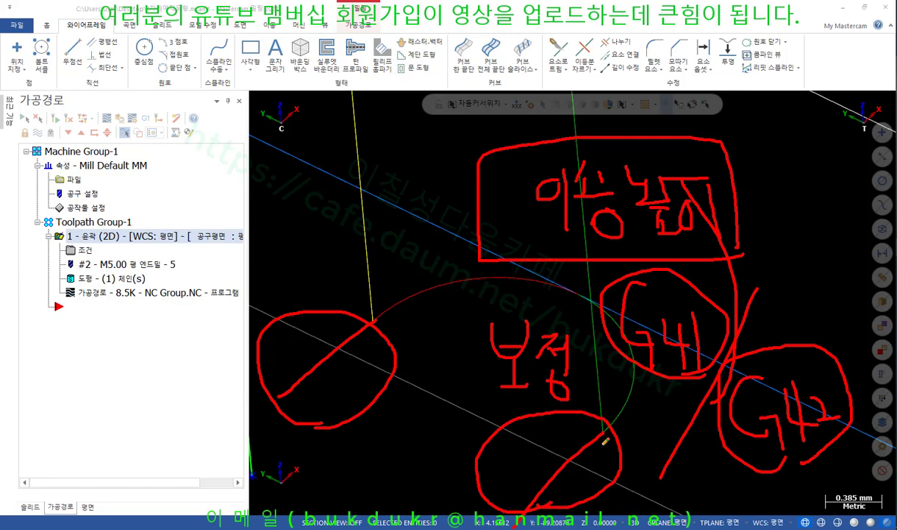
{"action": "right_click", "coordinate": [412, 324]}
{"action": "left_click", "coordinate": [460, 450]}
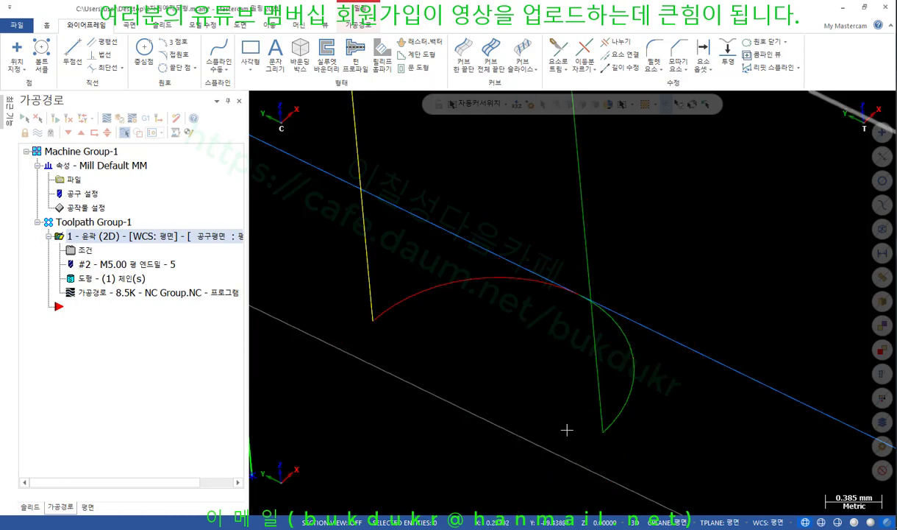
Examine the entry and exit lines above the pocket and the lead arcs at the pocket floor.
{"action": "scroll", "coordinate": [563, 437], "scroll_direction": "down", "scroll_amount": 2}
{"action": "scroll", "coordinate": [548, 456], "scroll_direction": "down", "scroll_amount": 6}
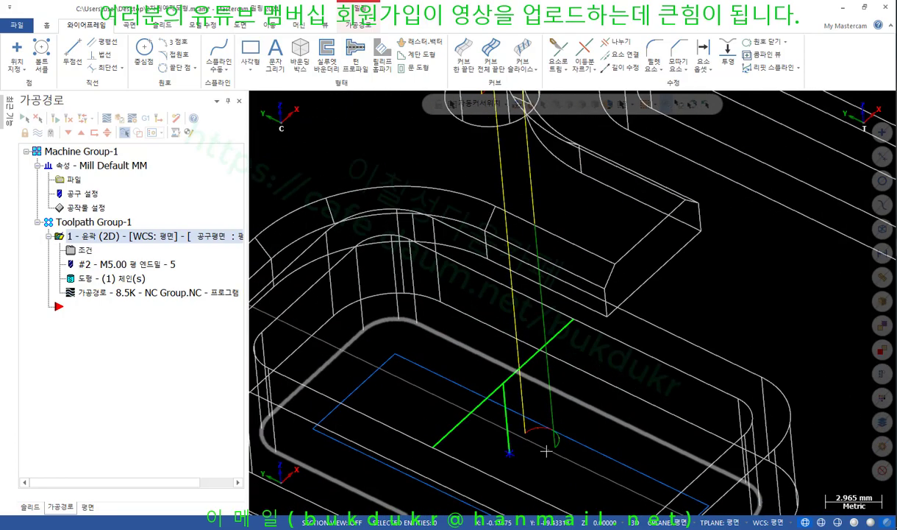
{"action": "middle_click_drag", "start_coordinate": [547, 450], "coordinate": [542, 353]}
{"action": "scroll", "coordinate": [542, 354], "scroll_direction": "up", "scroll_amount": 6}
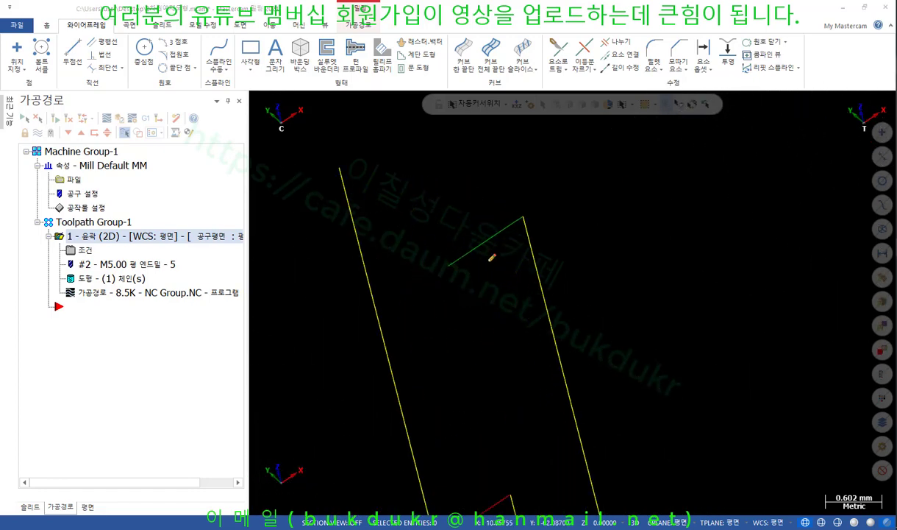
{"action": "mouse_move", "coordinate": [487, 266]}
{"action": "left_mouse_down"}
{"action": "mouse_move", "coordinate": [535, 193]}
{"action": "mouse_move", "coordinate": [485, 273]}
{"action": "left_mouse_up"}
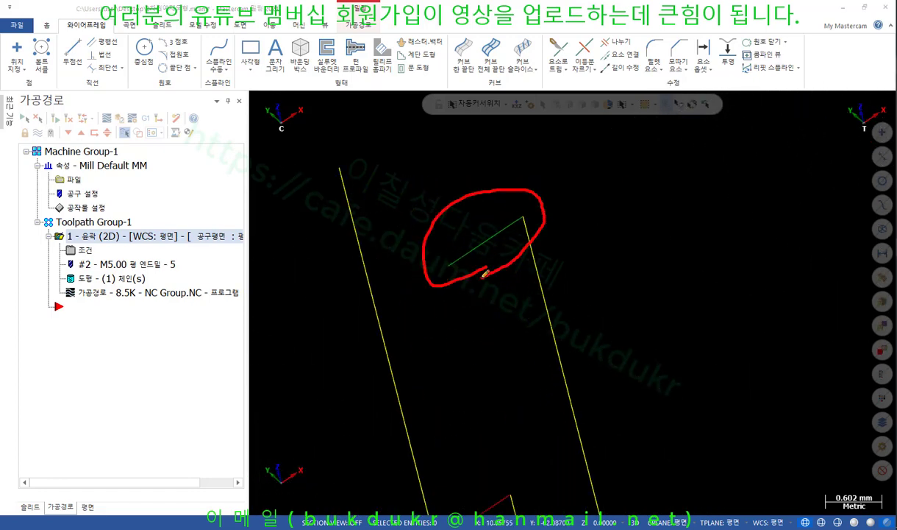
{"action": "mouse_move", "coordinate": [515, 245]}
{"action": "left_mouse_down"}
{"action": "mouse_move", "coordinate": [416, 234]}
{"action": "mouse_move", "coordinate": [540, 190]}
{"action": "mouse_move", "coordinate": [460, 278]}
{"action": "left_mouse_up"}
{"action": "right_click", "coordinate": [615, 232]}
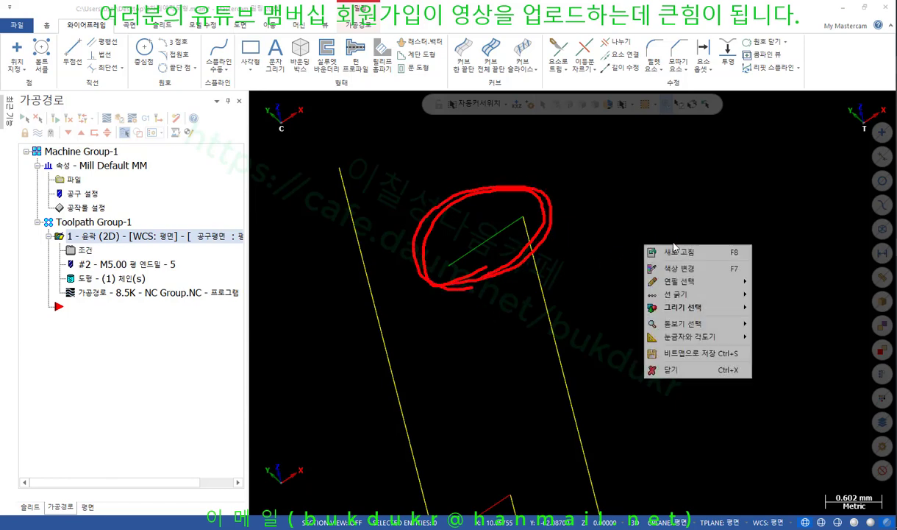
{"action": "left_click", "coordinate": [640, 366]}
{"action": "scroll", "coordinate": [529, 219], "scroll_direction": "down", "scroll_amount": 2}
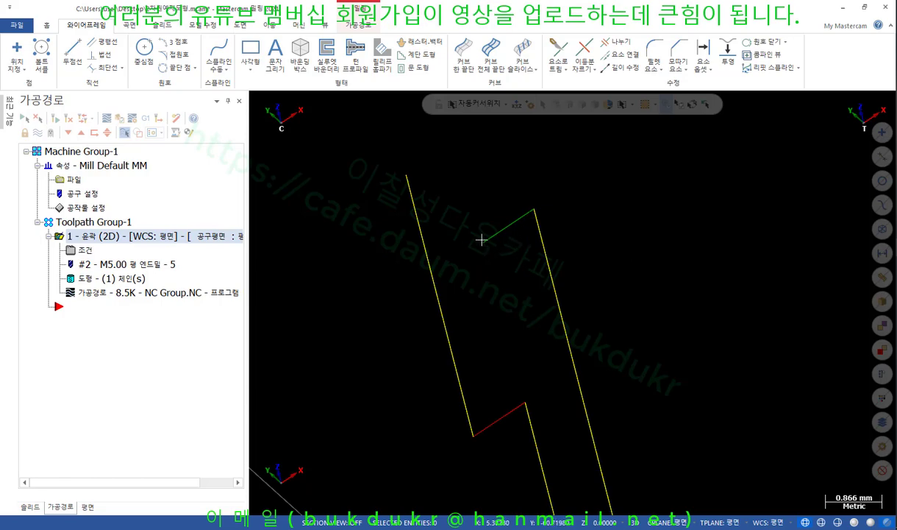
{"action": "scroll", "coordinate": [524, 170], "scroll_direction": "down", "scroll_amount": 4}
{"action": "scroll", "coordinate": [517, 162], "scroll_direction": "down", "scroll_amount": 3}
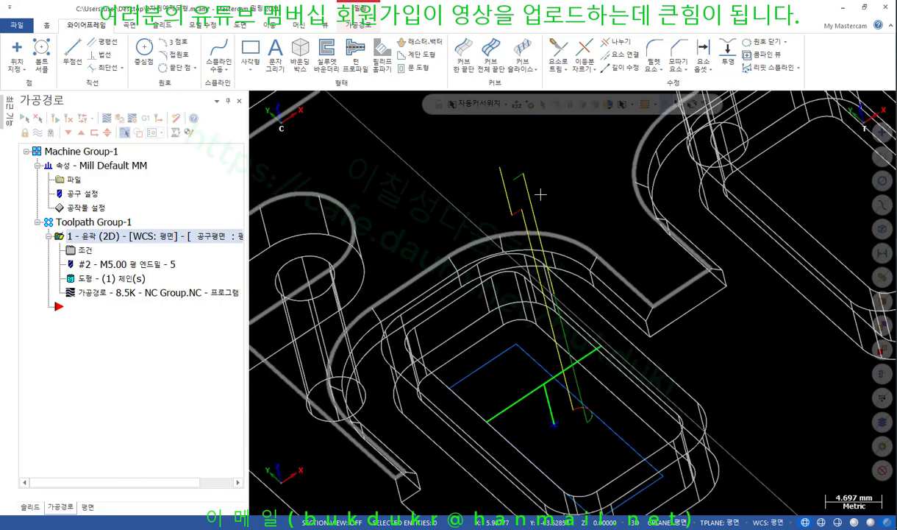
{"action": "scroll", "coordinate": [567, 401], "scroll_direction": "up", "scroll_amount": 6}
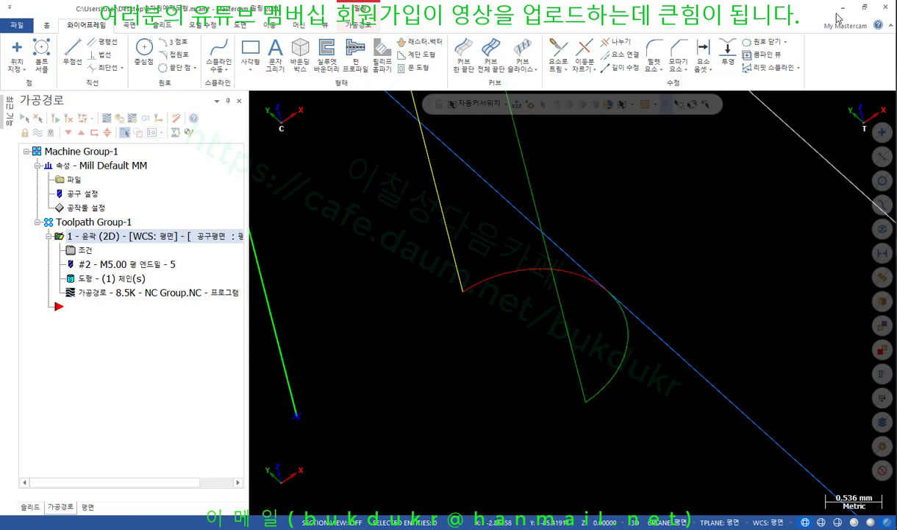
{"action": "mouse_move", "coordinate": [392, 302]}
{"action": "left_mouse_down"}
{"action": "mouse_move", "coordinate": [346, 294]}
{"action": "mouse_move", "coordinate": [395, 376]}
{"action": "left_mouse_up"}
{"action": "mouse_move", "coordinate": [409, 324]}
{"action": "left_mouse_down"}
{"action": "mouse_move", "coordinate": [430, 356]}
{"action": "mouse_move", "coordinate": [424, 376]}
{"action": "left_mouse_up"}
{"action": "left_click_drag", "start_coordinate": [445, 332], "coordinate": [444, 336]}
{"action": "mouse_move", "coordinate": [442, 408]}
{"action": "left_mouse_down"}
{"action": "mouse_move", "coordinate": [302, 334]}
{"action": "mouse_move", "coordinate": [426, 393]}
{"action": "mouse_move", "coordinate": [440, 412]}
{"action": "left_mouse_up"}
{"action": "right_click", "coordinate": [637, 294]}
{"action": "left_click", "coordinate": [664, 419]}
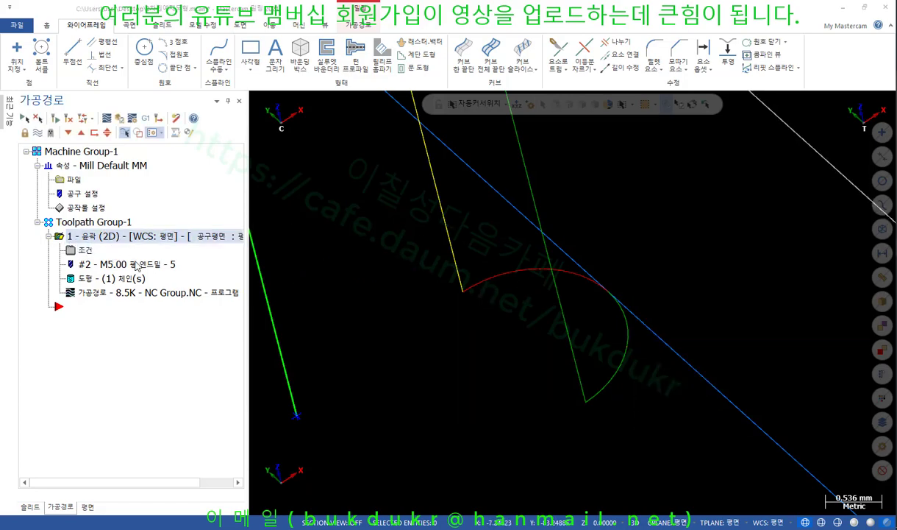
Set the contour's compensation type to 중복보정 (wear), accept the parameters and regenerate the toolpath.
{"action": "left_click", "coordinate": [136, 265]}
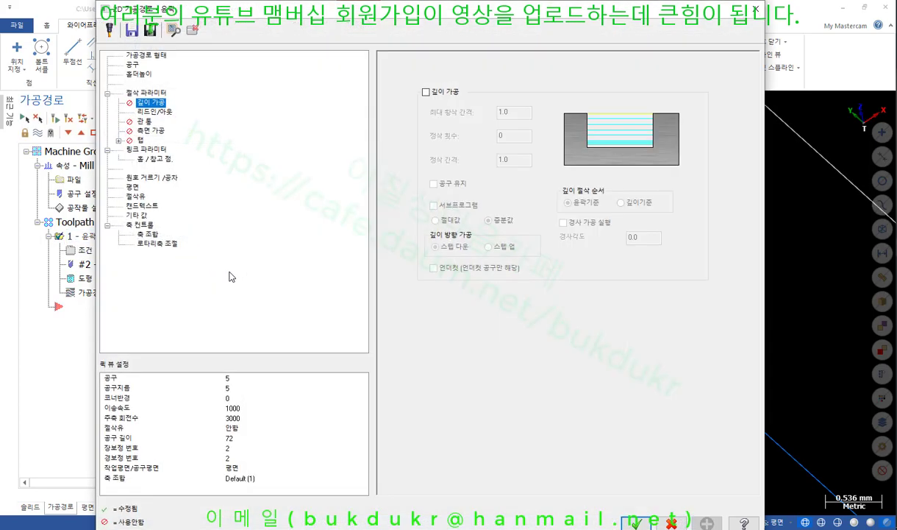
{"action": "left_click", "coordinate": [156, 113]}
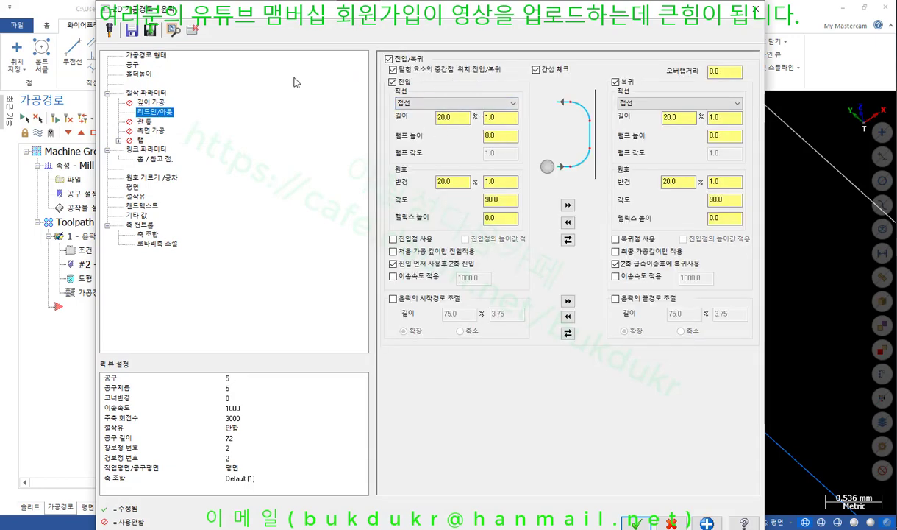
{"action": "left_click", "coordinate": [151, 94]}
{"action": "left_click", "coordinate": [507, 78]}
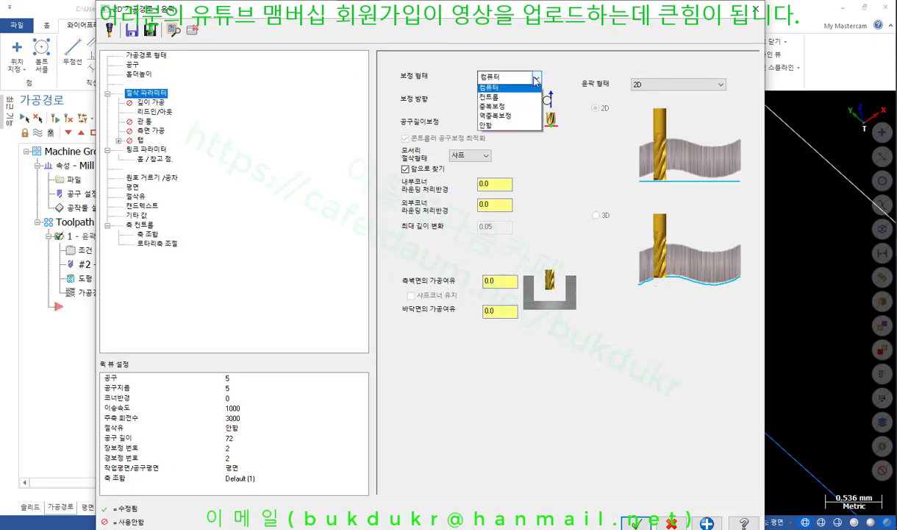
{"action": "left_click", "coordinate": [506, 112]}
{"action": "left_click", "coordinate": [168, 113]}
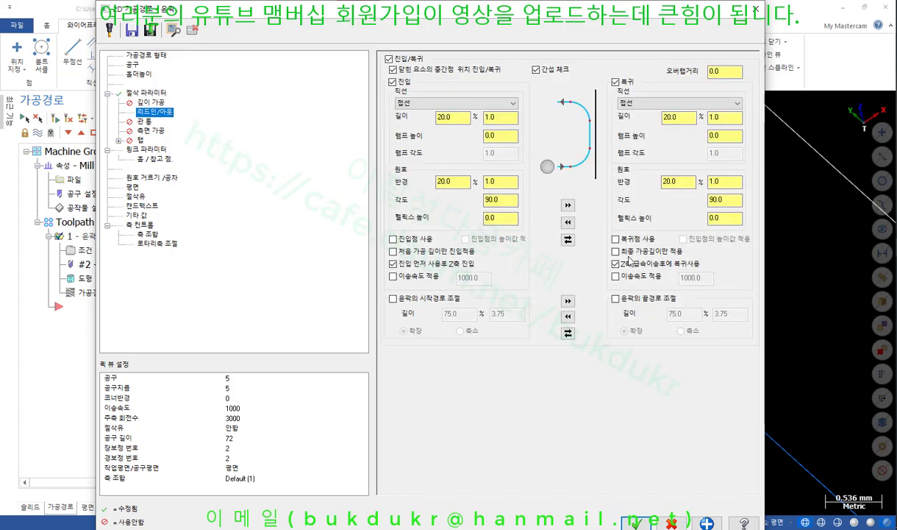
{"action": "left_click", "coordinate": [634, 521]}
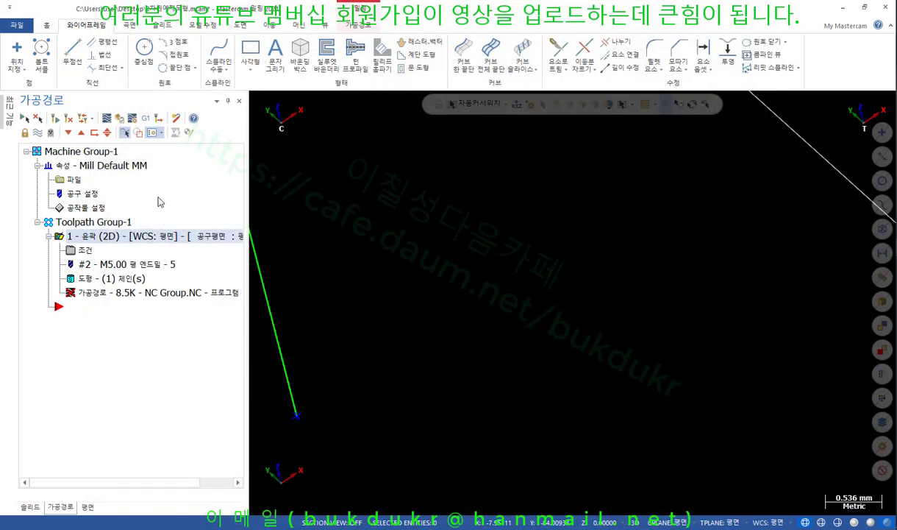
Examine the regenerated toolpath's entry and exit moves at the pocket floor and at the clearance height.
{"action": "scroll", "coordinate": [555, 441], "scroll_direction": "down", "scroll_amount": 10}
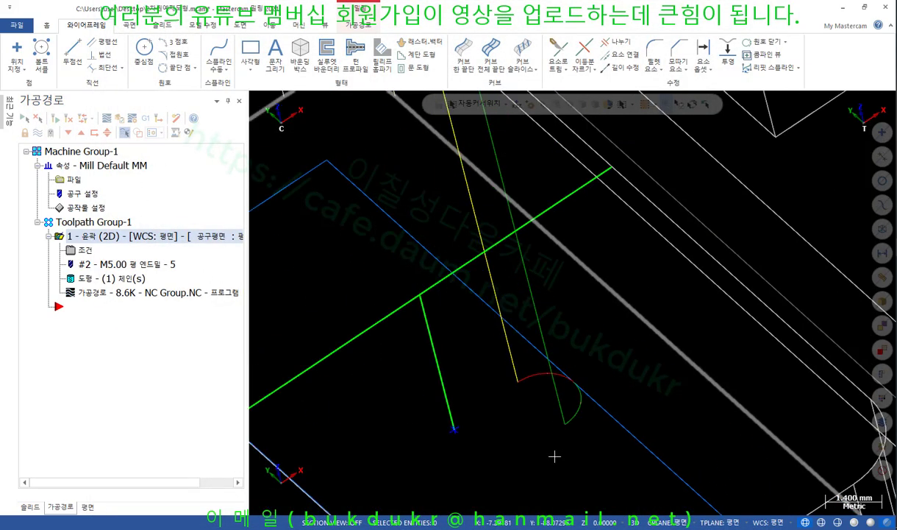
{"action": "scroll", "coordinate": [560, 413], "scroll_direction": "up", "scroll_amount": 5}
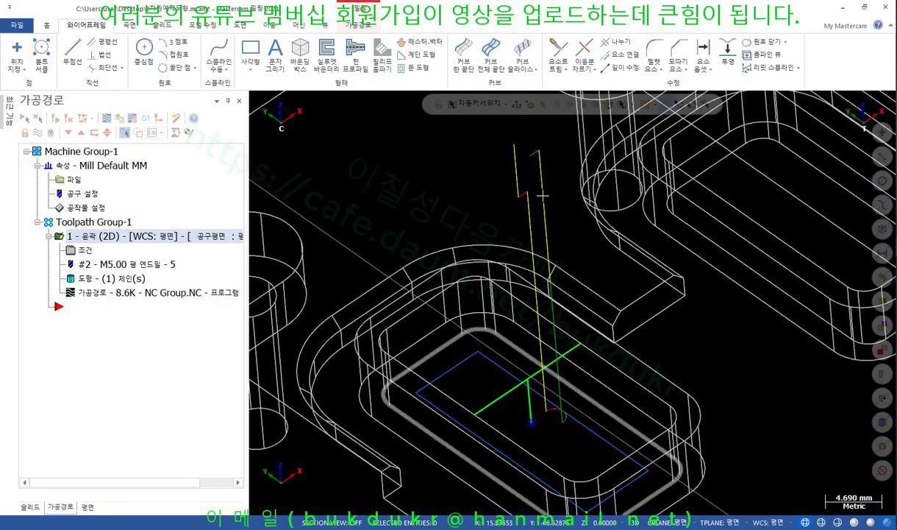
{"action": "scroll", "coordinate": [507, 144], "scroll_direction": "down", "scroll_amount": 2}
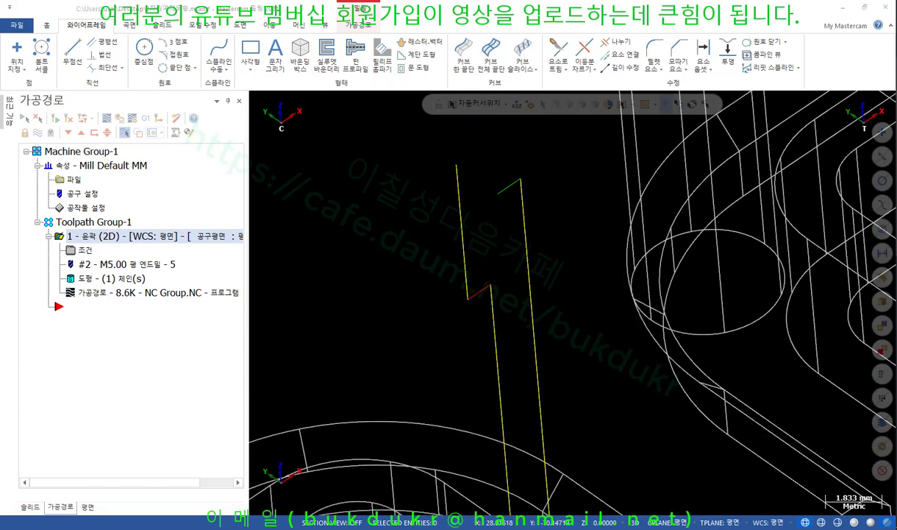
{"action": "mouse_move", "coordinate": [537, 192]}
{"action": "left_mouse_down"}
{"action": "mouse_move", "coordinate": [480, 170]}
{"action": "mouse_move", "coordinate": [534, 191]}
{"action": "left_mouse_up"}
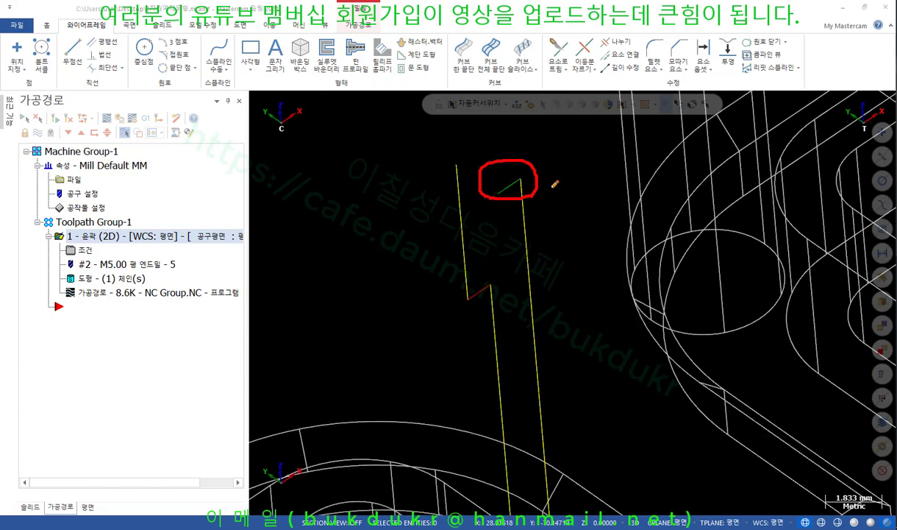
{"action": "right_click", "coordinate": [554, 184]}
{"action": "left_click", "coordinate": [581, 300]}
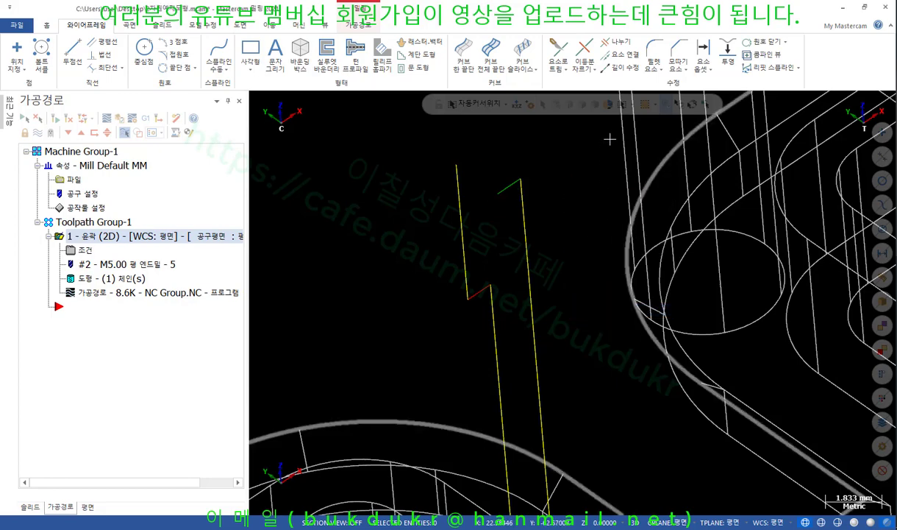
Backplot the contour toolpath with the expanded details showing, and enlarge the backplot dialog to fit all coordinates and compensation data.
{"action": "left_click", "coordinate": [147, 292]}
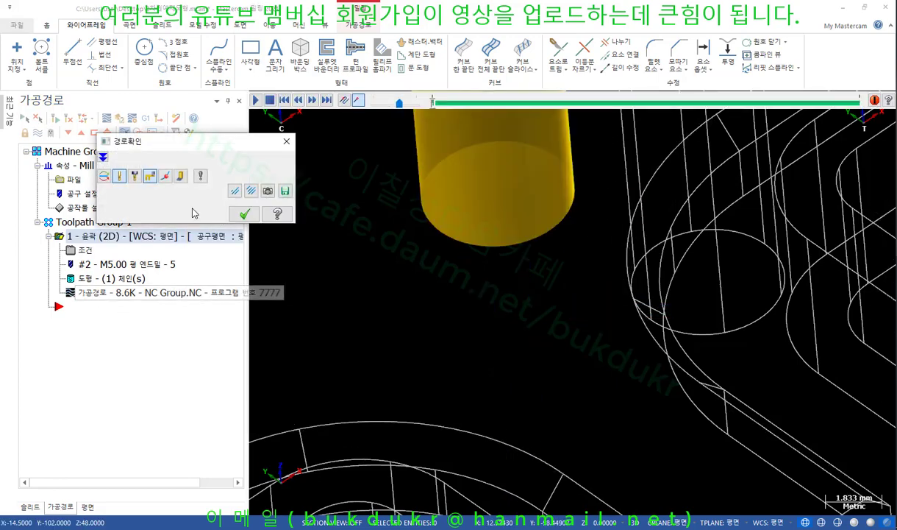
{"action": "left_click", "coordinate": [103, 157]}
{"action": "left_click_drag", "start_coordinate": [205, 149], "coordinate": [168, 39]}
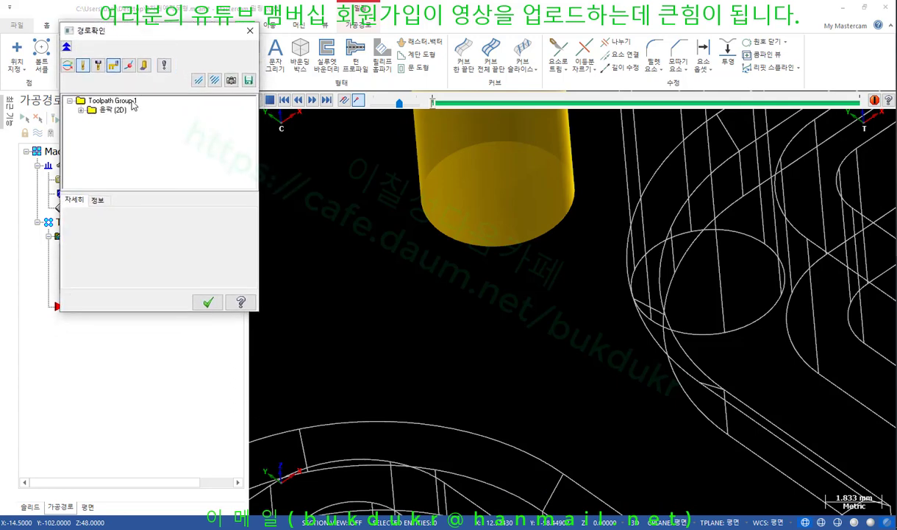
{"action": "left_click", "coordinate": [353, 334]}
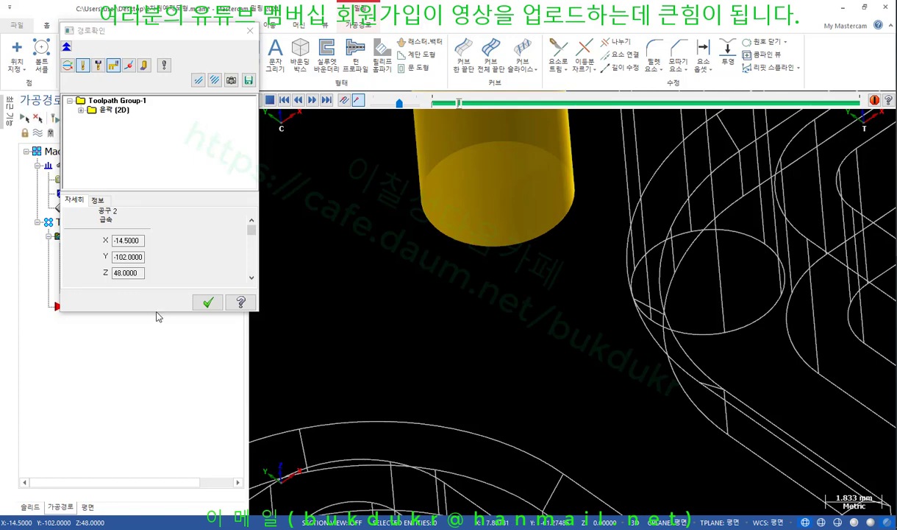
{"action": "left_click_drag", "start_coordinate": [155, 312], "coordinate": [155, 488]}
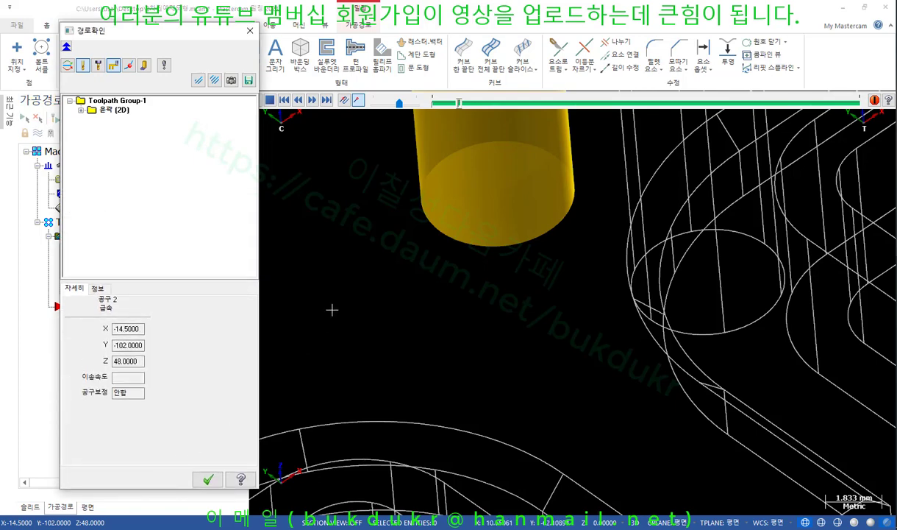
Step the backplot forward to the first linear feed move and check its tool compensation side.
{"action": "left_click_drag", "start_coordinate": [126, 392], "coordinate": [93, 395]}
{"action": "left_click", "coordinate": [138, 391]}
{"action": "key", "text": "s"}
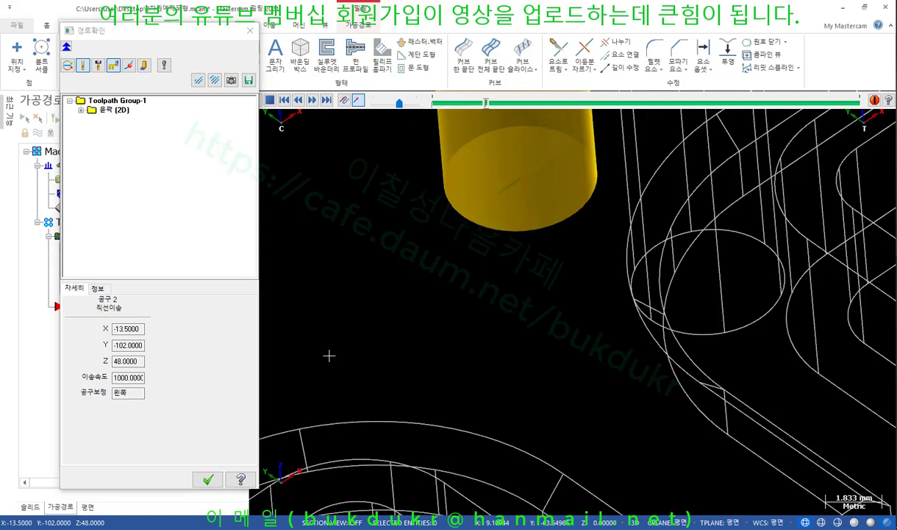
{"action": "double_click", "coordinate": [135, 391]}
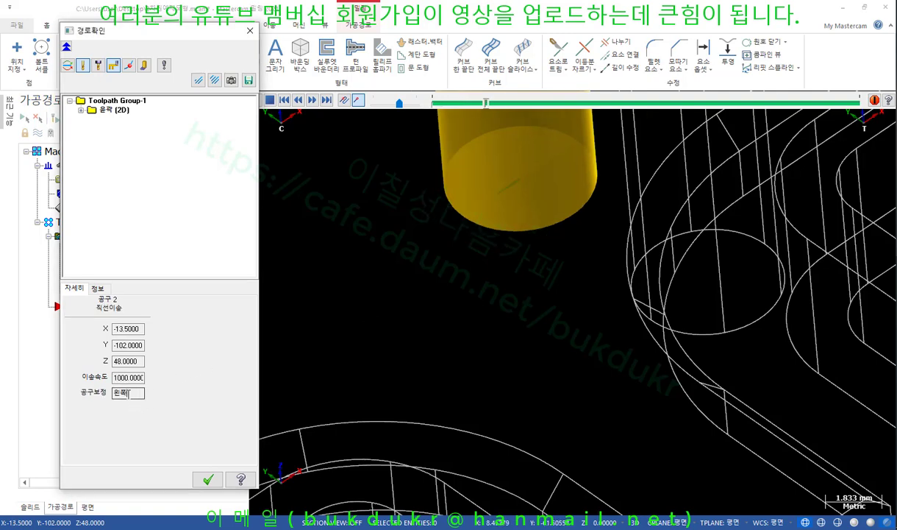
{"action": "left_click", "coordinate": [453, 315]}
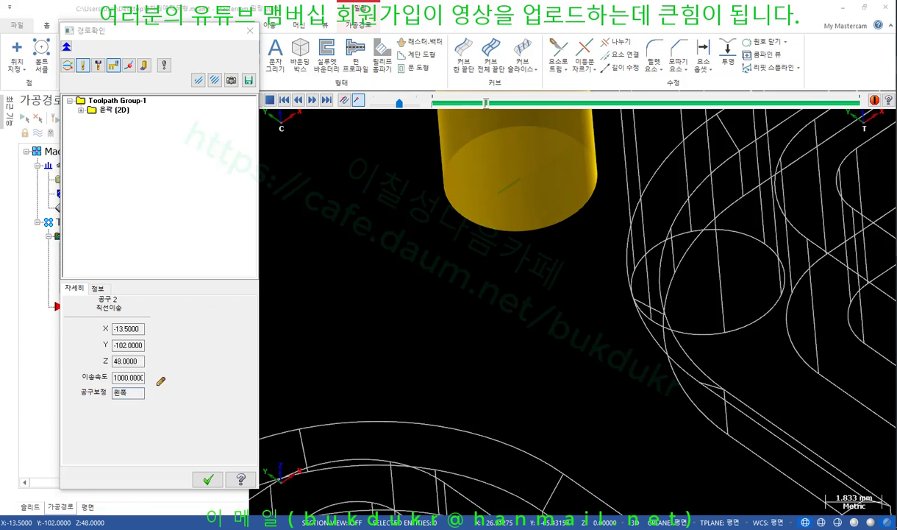
{"action": "mouse_move", "coordinate": [156, 408]}
{"action": "left_mouse_down"}
{"action": "mouse_move", "coordinate": [59, 390]}
{"action": "mouse_move", "coordinate": [95, 383]}
{"action": "mouse_move", "coordinate": [166, 398]}
{"action": "mouse_move", "coordinate": [232, 395]}
{"action": "left_mouse_up"}
{"action": "mouse_move", "coordinate": [220, 357]}
{"action": "left_mouse_down"}
{"action": "mouse_move", "coordinate": [247, 330]}
{"action": "mouse_move", "coordinate": [234, 353]}
{"action": "left_mouse_up"}
{"action": "left_click_drag", "start_coordinate": [221, 356], "coordinate": [245, 351]}
{"action": "left_click_drag", "start_coordinate": [263, 333], "coordinate": [267, 367]}
{"action": "mouse_move", "coordinate": [296, 315]}
{"action": "left_mouse_down"}
{"action": "mouse_move", "coordinate": [317, 321]}
{"action": "mouse_move", "coordinate": [282, 340]}
{"action": "mouse_move", "coordinate": [317, 384]}
{"action": "left_mouse_up"}
{"action": "left_click_drag", "start_coordinate": [352, 316], "coordinate": [377, 316]}
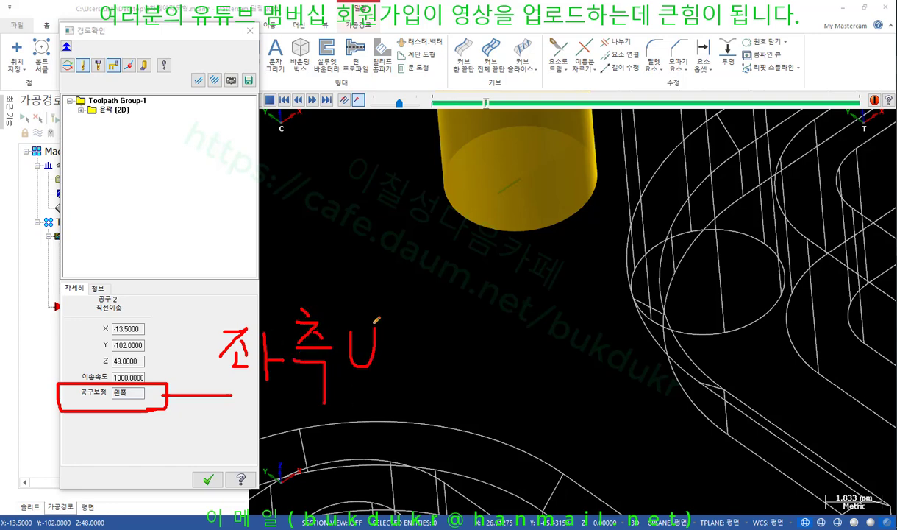
{"action": "mouse_move", "coordinate": [352, 347]}
{"action": "left_mouse_down"}
{"action": "mouse_move", "coordinate": [379, 348]}
{"action": "mouse_move", "coordinate": [362, 379]}
{"action": "left_mouse_up"}
{"action": "left_click_drag", "start_coordinate": [345, 381], "coordinate": [384, 379]}
{"action": "left_click_drag", "start_coordinate": [370, 336], "coordinate": [395, 368]}
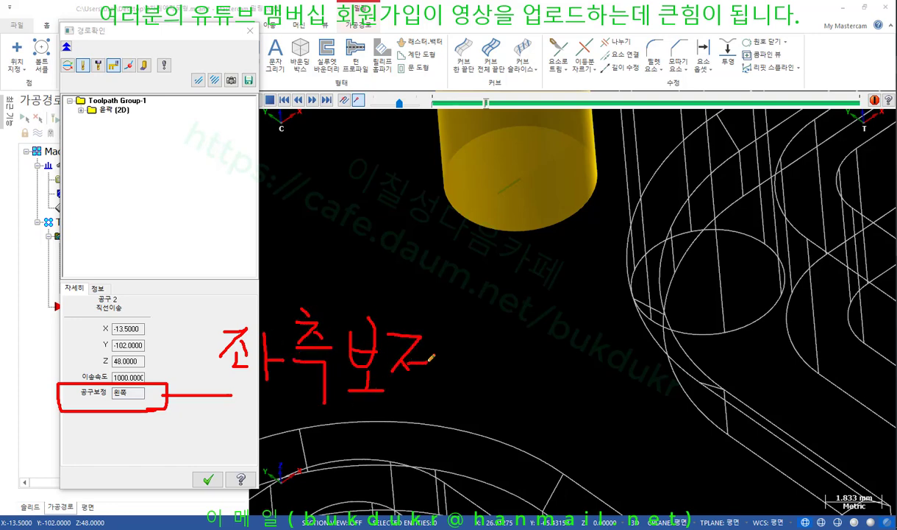
{"action": "mouse_move", "coordinate": [436, 314]}
{"action": "left_mouse_down"}
{"action": "mouse_move", "coordinate": [434, 388]}
{"action": "mouse_move", "coordinate": [414, 388]}
{"action": "left_mouse_up"}
{"action": "left_click_drag", "start_coordinate": [238, 424], "coordinate": [480, 427]}
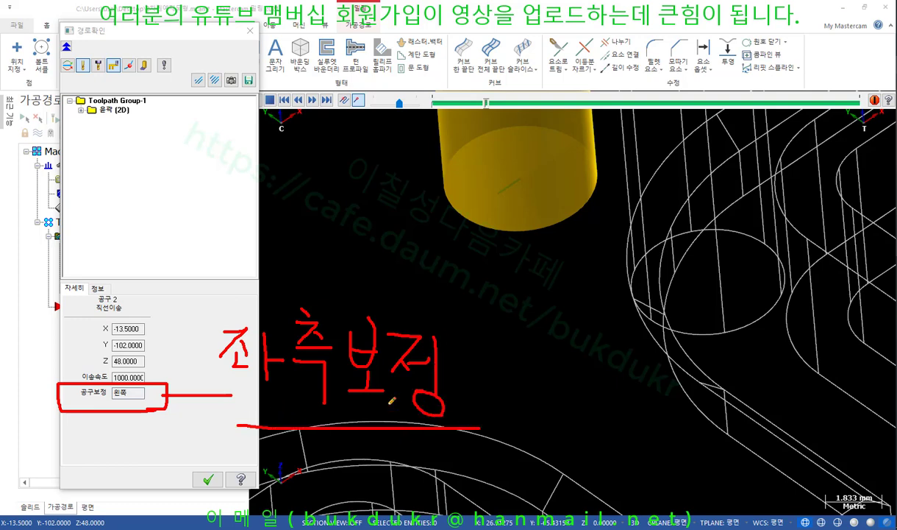
{"action": "mouse_move", "coordinate": [524, 340]}
{"action": "left_mouse_down"}
{"action": "mouse_move", "coordinate": [531, 387]}
{"action": "mouse_move", "coordinate": [545, 387]}
{"action": "left_mouse_up"}
{"action": "left_click_drag", "start_coordinate": [624, 353], "coordinate": [673, 377]}
{"action": "mouse_move", "coordinate": [528, 415]}
{"action": "left_mouse_down"}
{"action": "mouse_move", "coordinate": [710, 321]}
{"action": "mouse_move", "coordinate": [477, 324]}
{"action": "mouse_move", "coordinate": [533, 413]}
{"action": "left_mouse_up"}
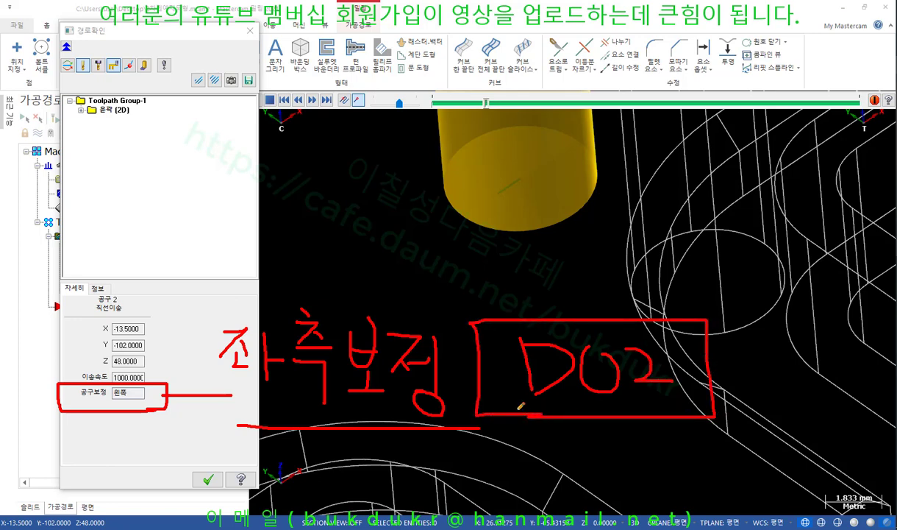
{"action": "mouse_move", "coordinate": [531, 382]}
{"action": "left_mouse_down"}
{"action": "mouse_move", "coordinate": [507, 330]}
{"action": "mouse_move", "coordinate": [647, 321]}
{"action": "mouse_move", "coordinate": [567, 396]}
{"action": "mouse_move", "coordinate": [537, 395]}
{"action": "left_mouse_up"}
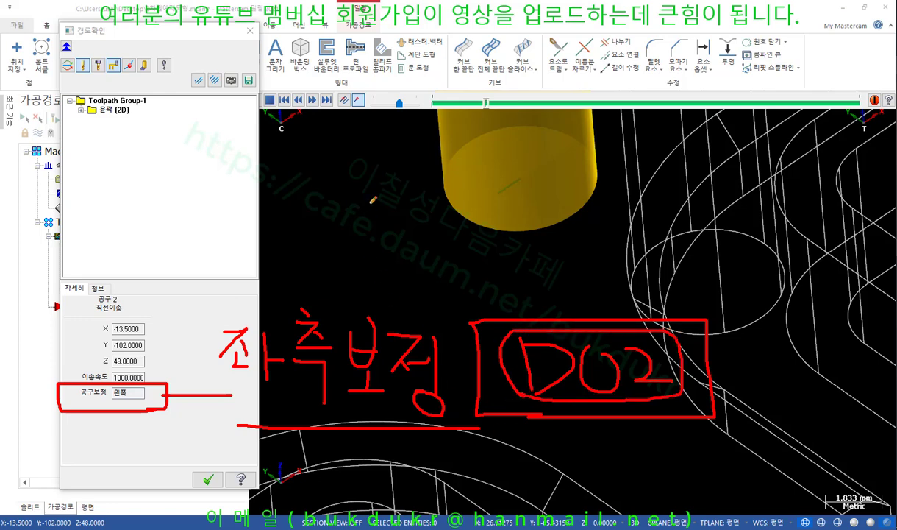
{"action": "right_click", "coordinate": [352, 186]}
{"action": "left_click", "coordinate": [390, 309]}
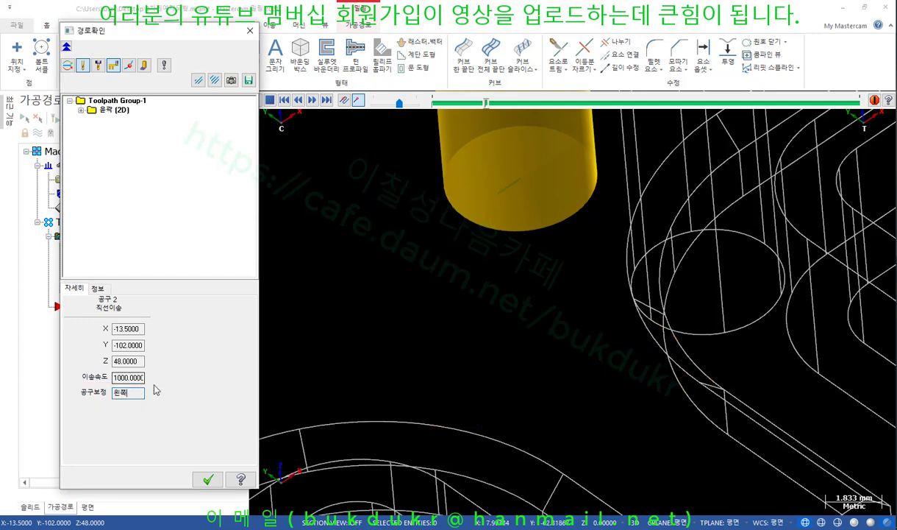
Step the backplot forward through the plunge and entry arc onto the contour at the pocket floor, checking the compensation side.
{"action": "left_click_drag", "start_coordinate": [127, 392], "coordinate": [101, 391]}
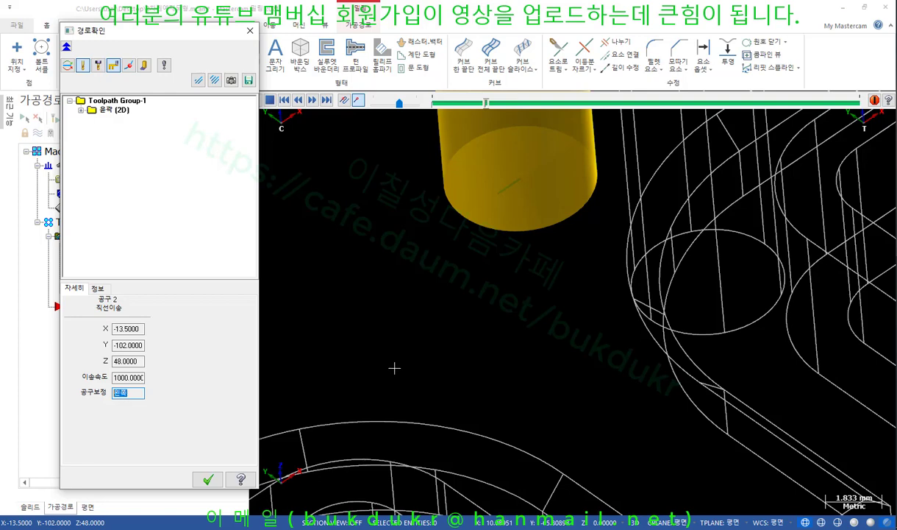
{"action": "left_click", "coordinate": [370, 351]}
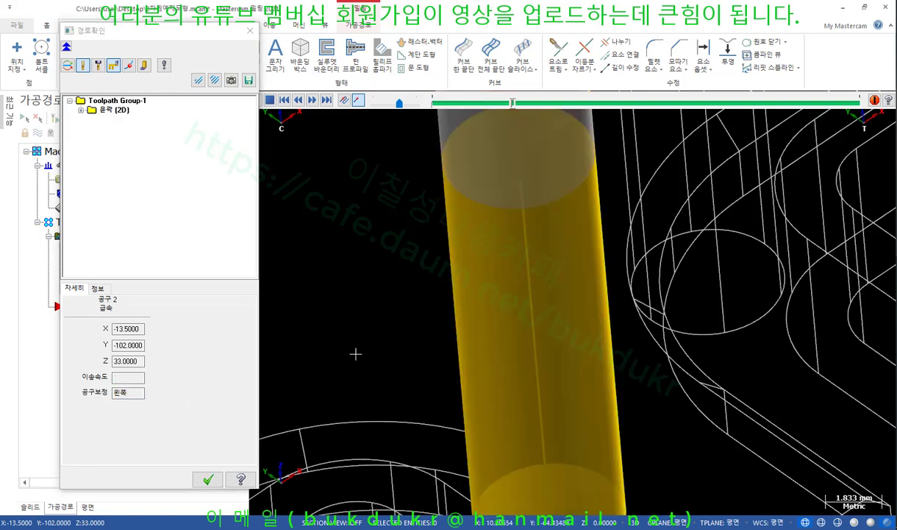
{"action": "scroll", "coordinate": [427, 314], "scroll_direction": "down", "scroll_amount": 2}
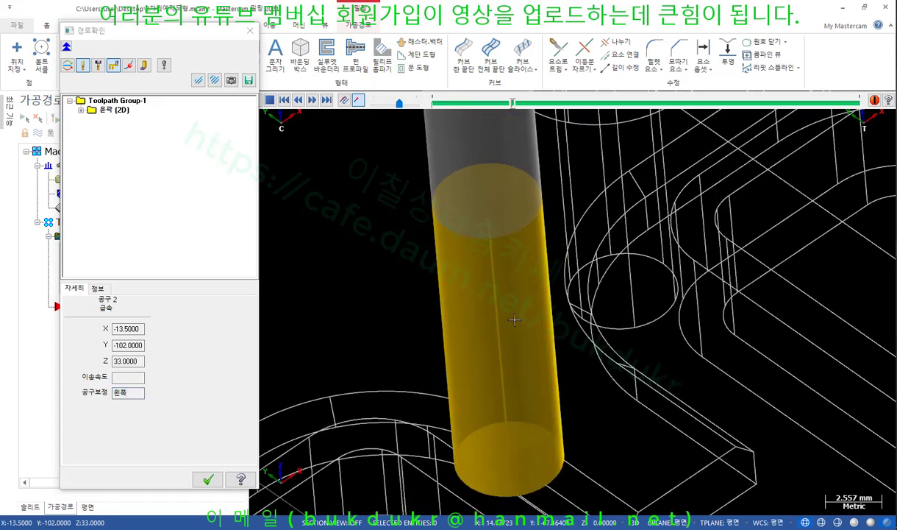
{"action": "scroll", "coordinate": [514, 319], "scroll_direction": "down", "scroll_amount": 6}
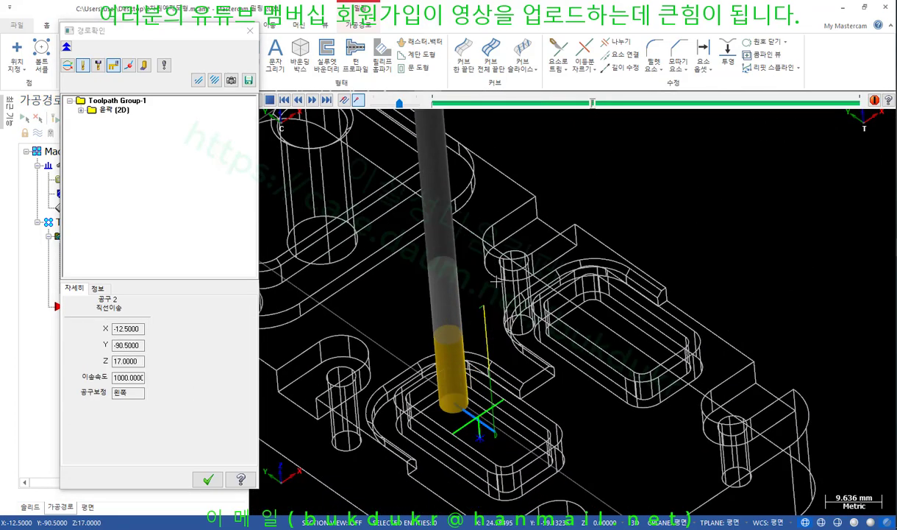
{"action": "scroll", "coordinate": [497, 280], "scroll_direction": "up", "scroll_amount": 5}
{"action": "scroll", "coordinate": [501, 445], "scroll_direction": "down", "scroll_amount": 2}
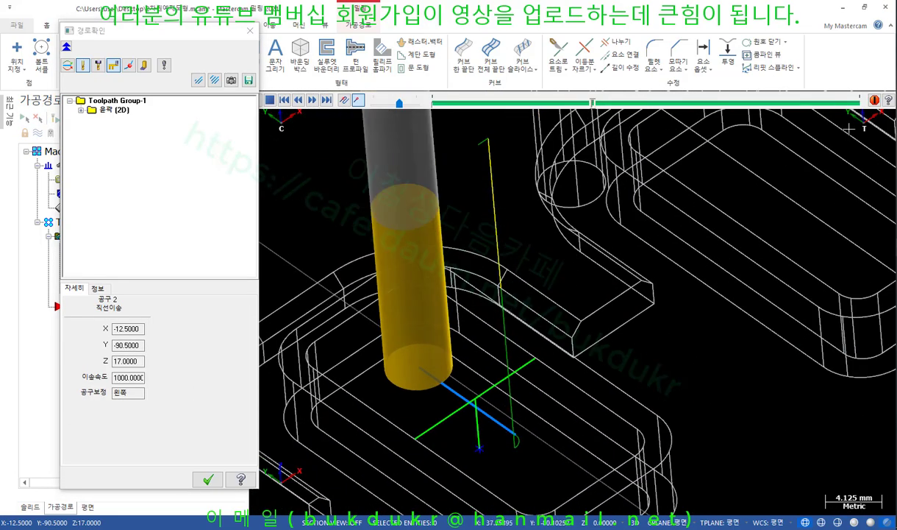
{"action": "mouse_move", "coordinate": [491, 152]}
{"action": "left_mouse_down"}
{"action": "mouse_move", "coordinate": [474, 115]}
{"action": "mouse_move", "coordinate": [486, 158]}
{"action": "left_mouse_up"}
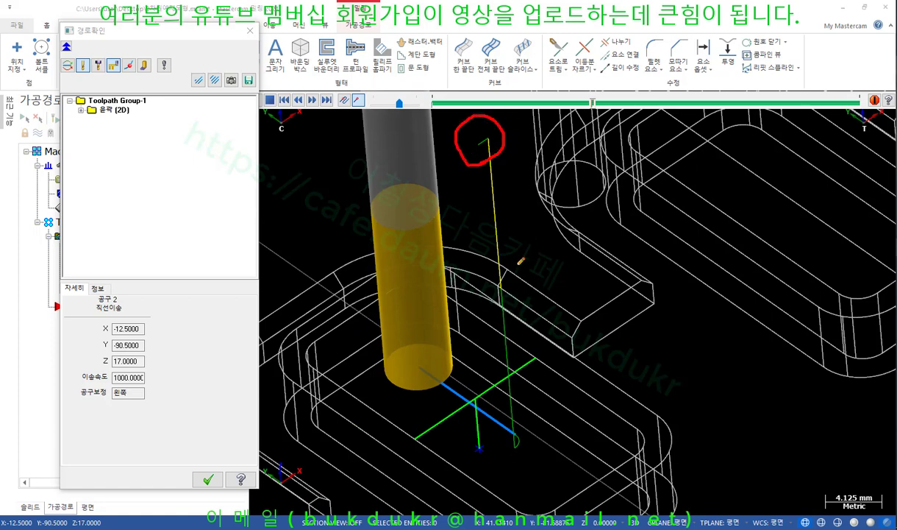
{"action": "mouse_move", "coordinate": [509, 427]}
{"action": "left_mouse_down"}
{"action": "mouse_move", "coordinate": [515, 450]}
{"action": "mouse_move", "coordinate": [479, 403]}
{"action": "mouse_move", "coordinate": [469, 408]}
{"action": "left_mouse_up"}
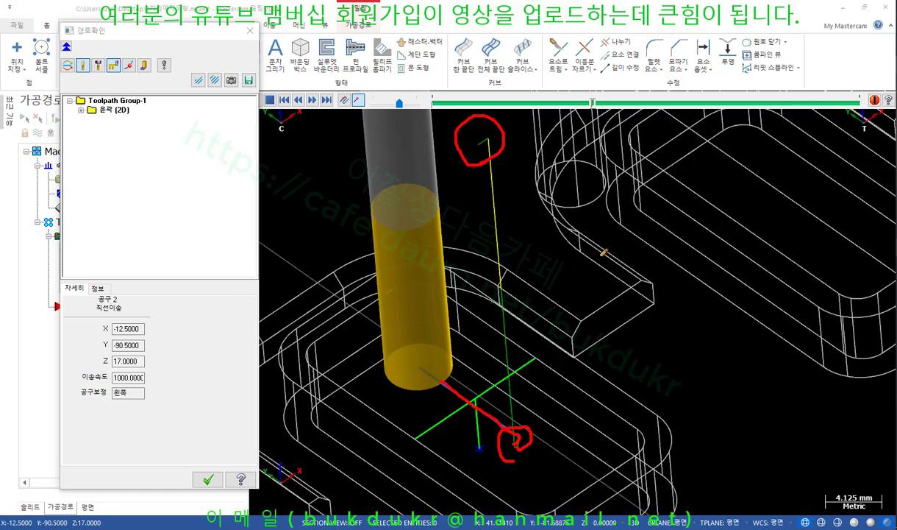
{"action": "right_click", "coordinate": [603, 252]}
{"action": "left_click", "coordinate": [735, 379]}
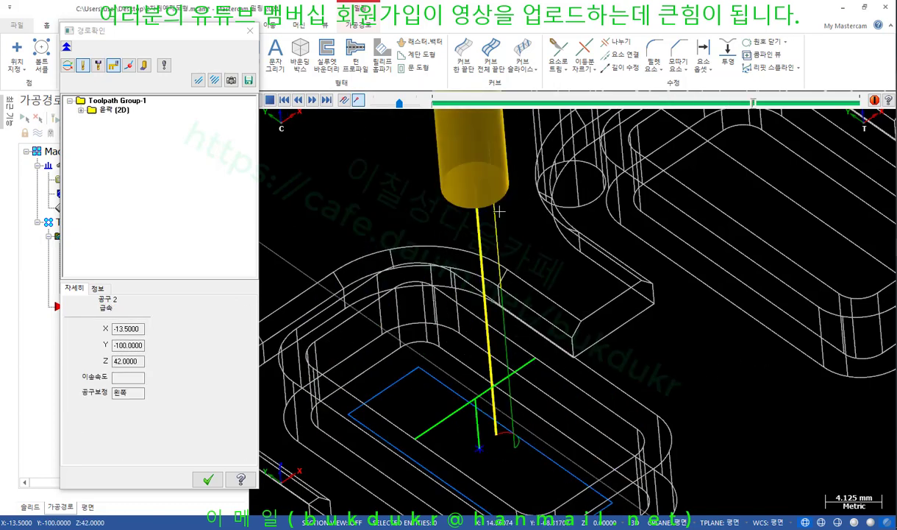
Step the backplot through the retract and exit moves, checking at each move whether tool compensation is still active.
{"action": "scroll", "coordinate": [459, 142], "scroll_direction": "up", "scroll_amount": 2}
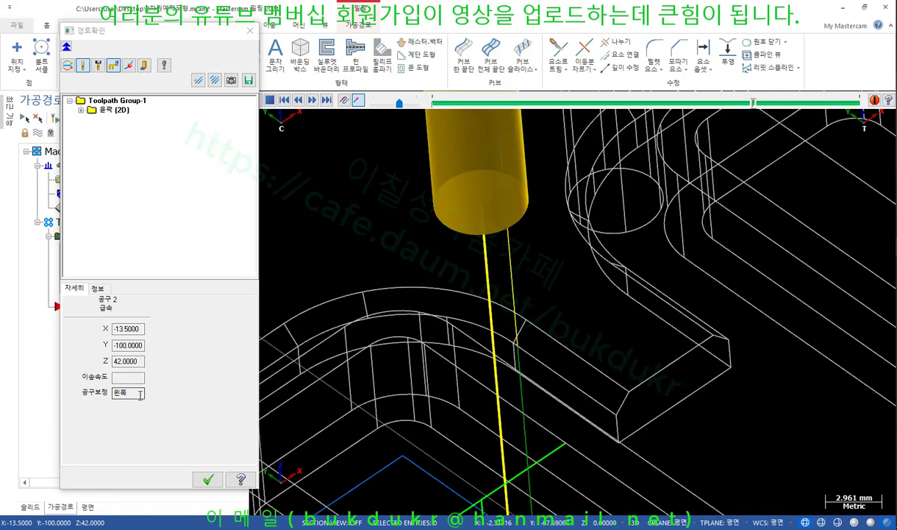
{"action": "left_click_drag", "start_coordinate": [141, 395], "coordinate": [103, 401]}
{"action": "left_click", "coordinate": [564, 287]}
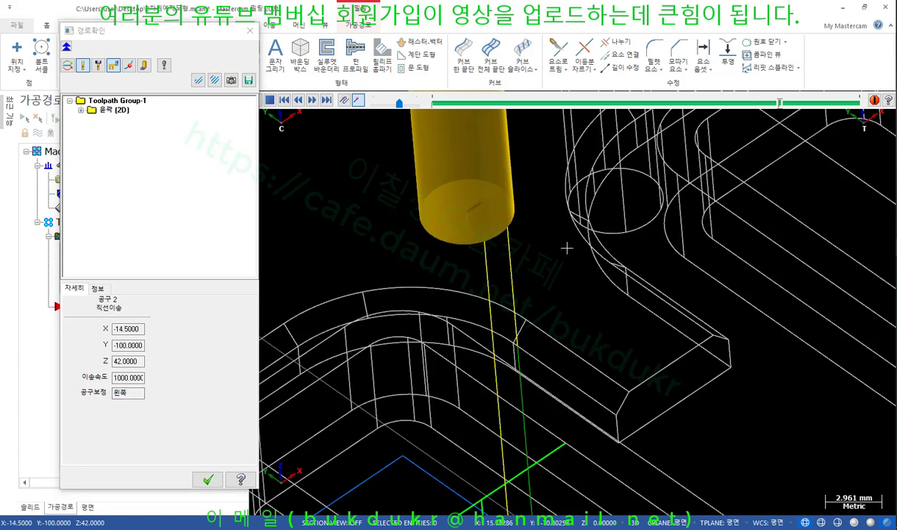
{"action": "left_click_drag", "start_coordinate": [142, 393], "coordinate": [111, 396]}
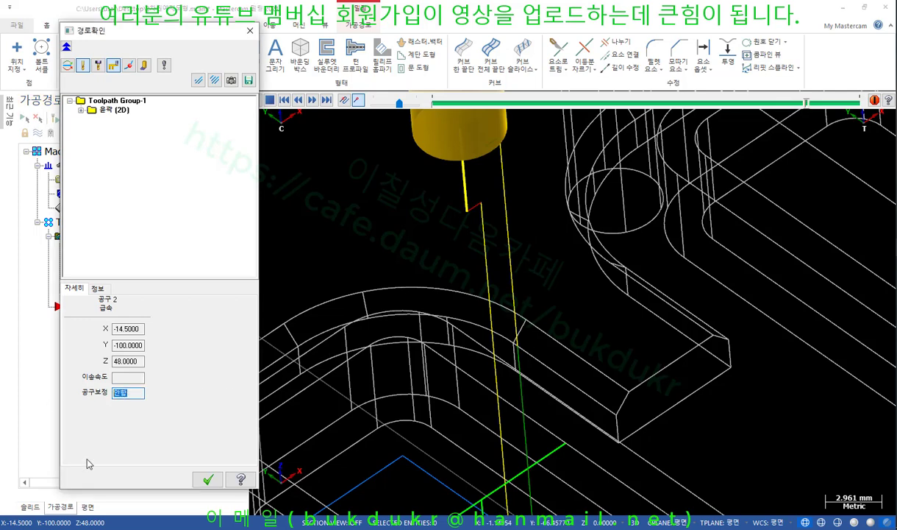
{"action": "left_click", "coordinate": [585, 272]}
Close the backplot and post-process the contour operation into an NC program opened in the editor.
{"action": "left_click", "coordinate": [198, 482]}
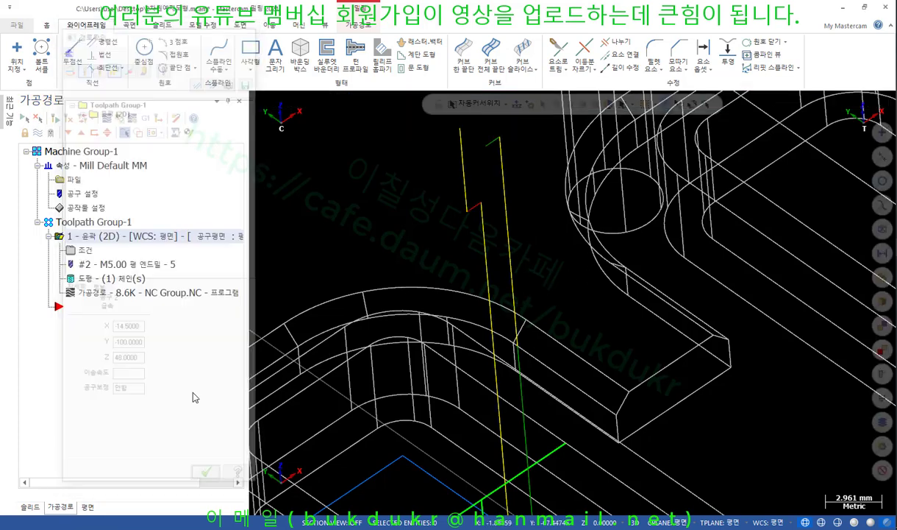
{"action": "left_click", "coordinate": [145, 119]}
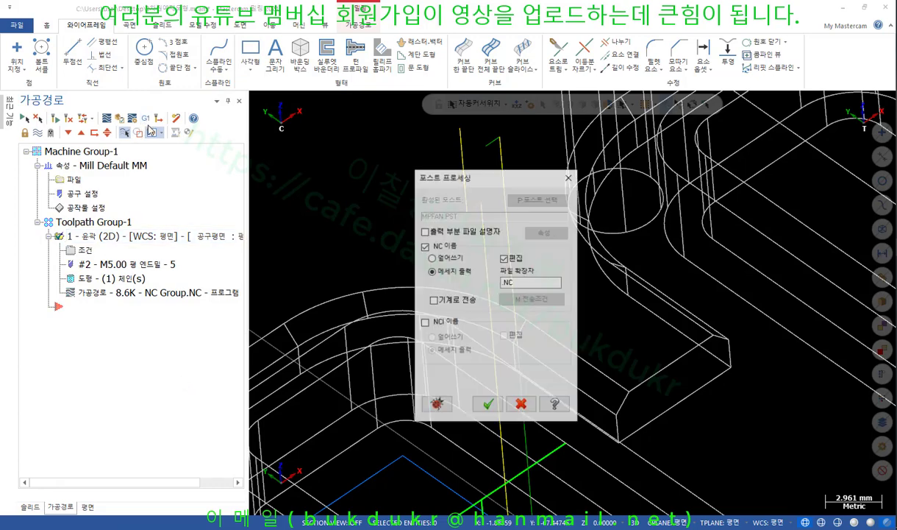
{"action": "left_click", "coordinate": [488, 403]}
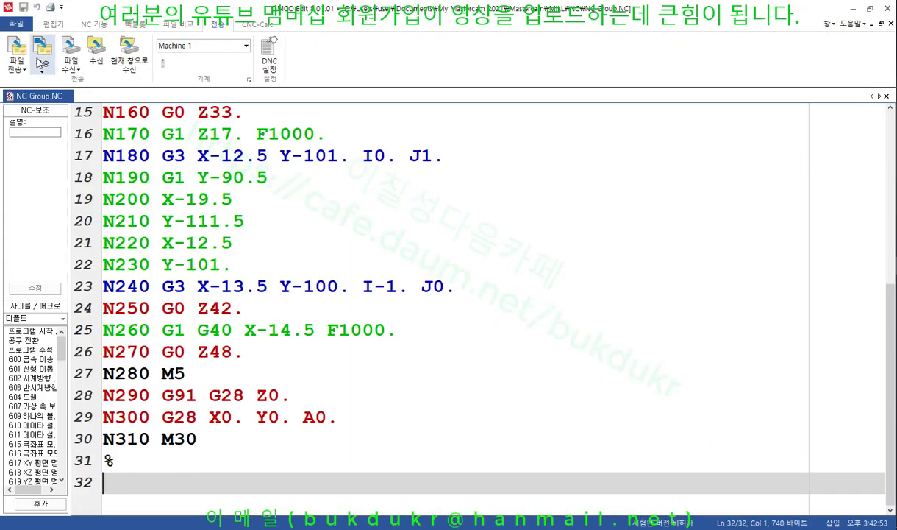
Examine where G40 cancels compensation relative to the Z42 retract in blocks N250 and N260 of the NC code.
{"action": "left_click", "coordinate": [281, 262]}
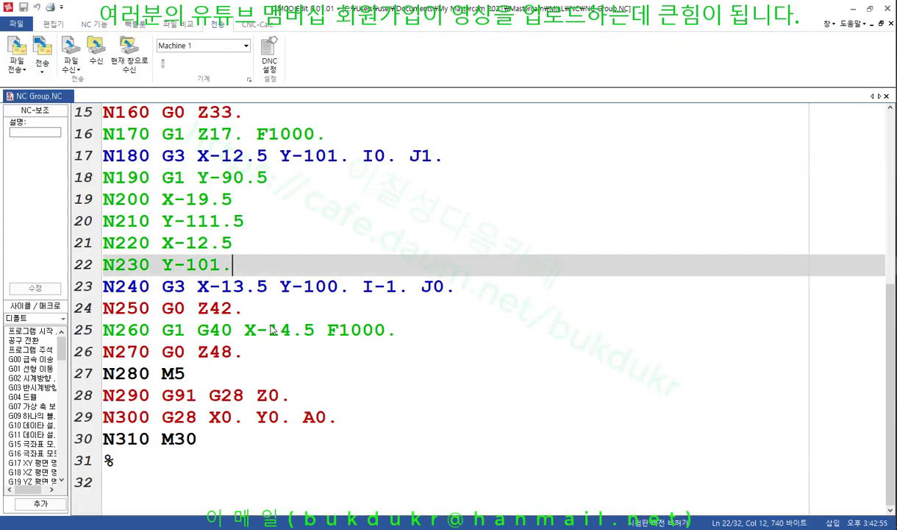
{"action": "left_click", "coordinate": [237, 331]}
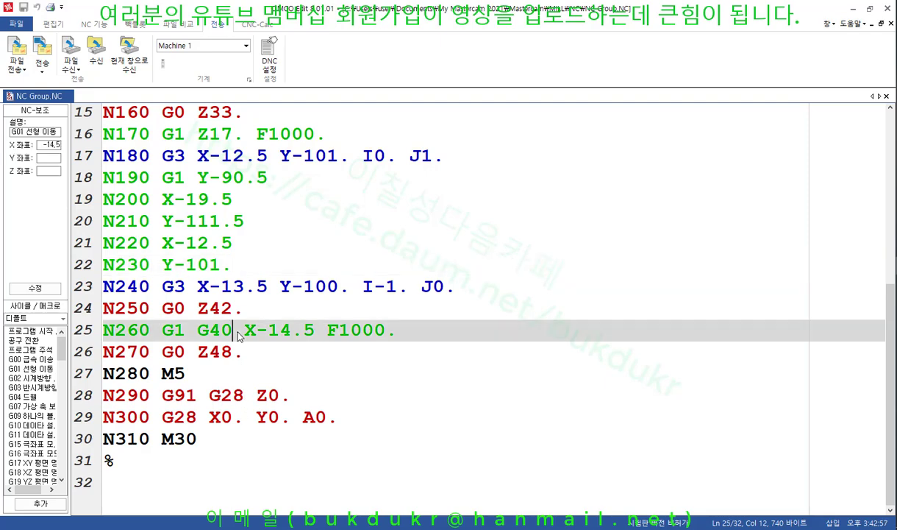
{"action": "left_click_drag", "start_coordinate": [237, 335], "coordinate": [107, 323]}
{"action": "left_click_drag", "start_coordinate": [395, 331], "coordinate": [243, 307]}
{"action": "left_click", "coordinate": [72, 323]}
{"action": "left_click", "coordinate": [240, 306]}
{"action": "left_click", "coordinate": [197, 309]}
{"action": "left_click_drag", "start_coordinate": [194, 330], "coordinate": [233, 330]}
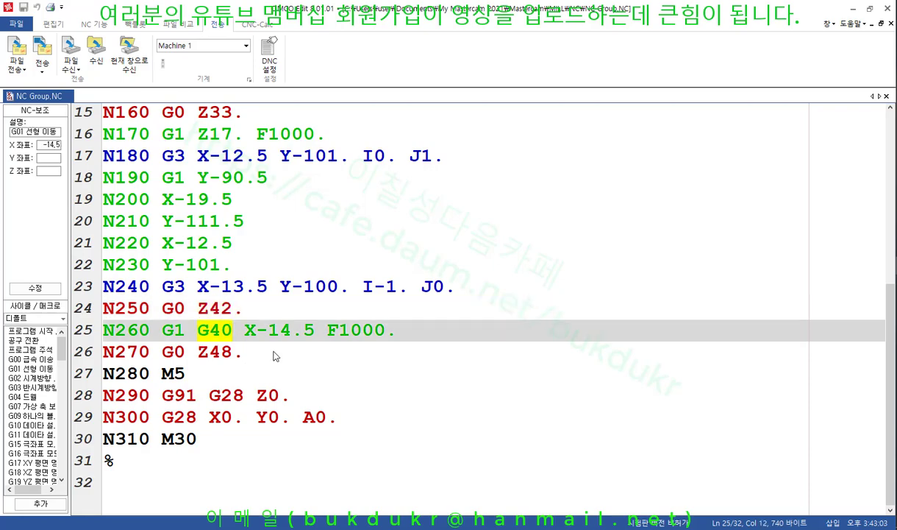
Examine the G43 H2 Z48 positioning block and the G41 D2 compensation block near the start of the NC program.
{"action": "scroll", "coordinate": [273, 356], "scroll_direction": "up", "scroll_amount": 5}
{"action": "scroll", "coordinate": [292, 348], "scroll_direction": "down", "scroll_amount": 2}
{"action": "left_click", "coordinate": [254, 328]}
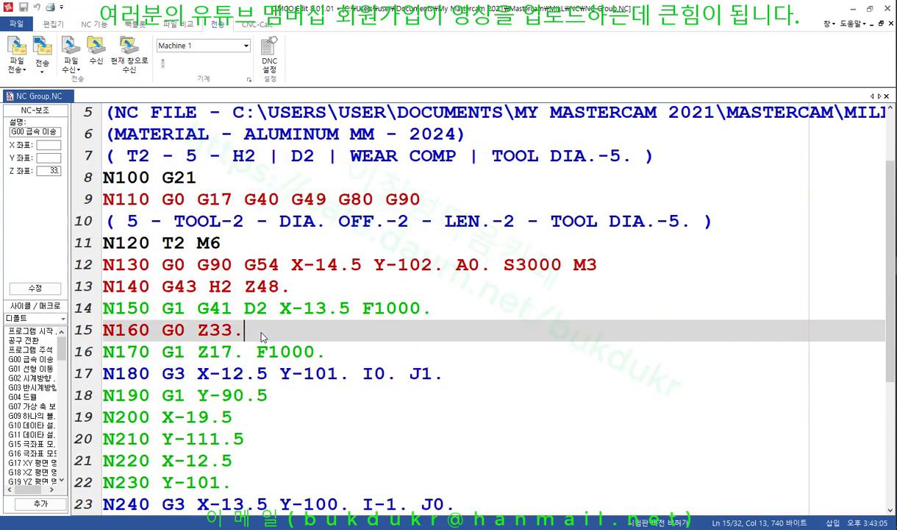
{"action": "left_click", "coordinate": [163, 290]}
{"action": "left_click_drag", "start_coordinate": [163, 290], "coordinate": [290, 292]}
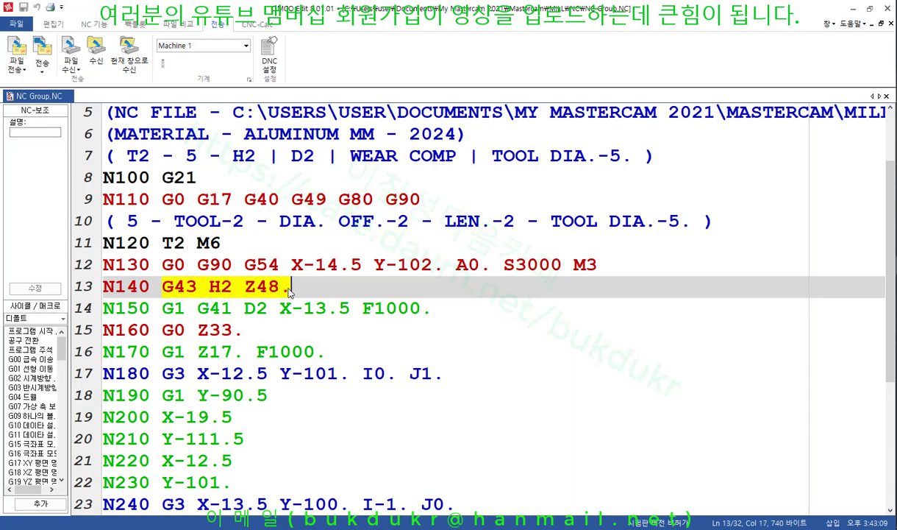
{"action": "left_click_drag", "start_coordinate": [196, 309], "coordinate": [272, 312]}
{"action": "left_click", "coordinate": [432, 309]}
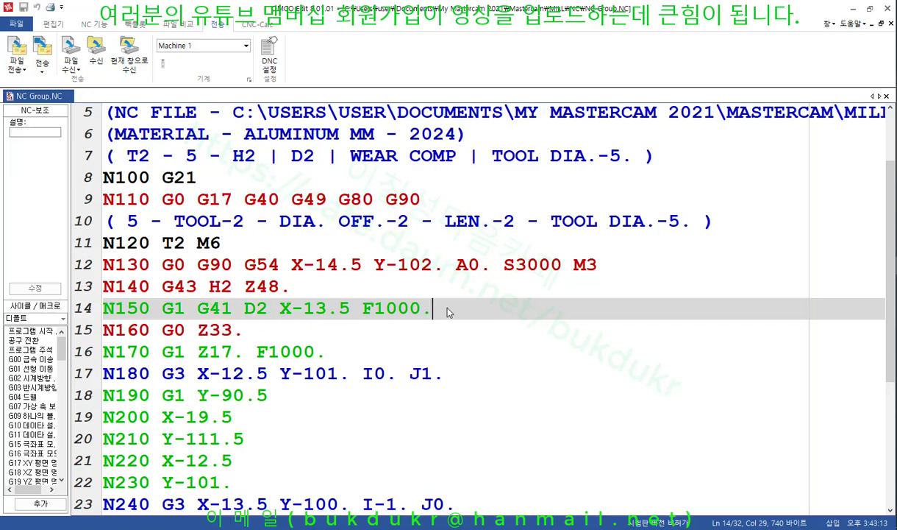
Check the plunge block N170 and entry arc block N180 against the G41 D2 activation in block N150.
{"action": "left_click_drag", "start_coordinate": [162, 351], "coordinate": [326, 354]}
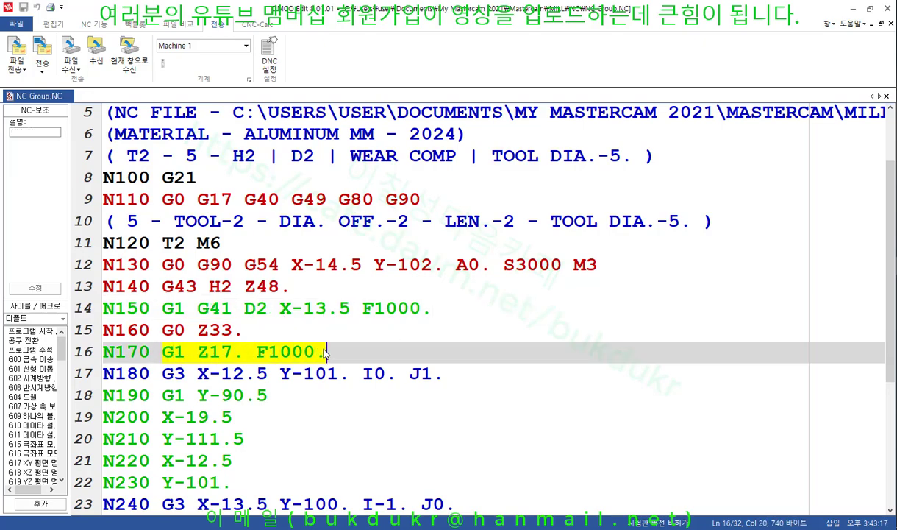
{"action": "left_click_drag", "start_coordinate": [162, 374], "coordinate": [443, 374]}
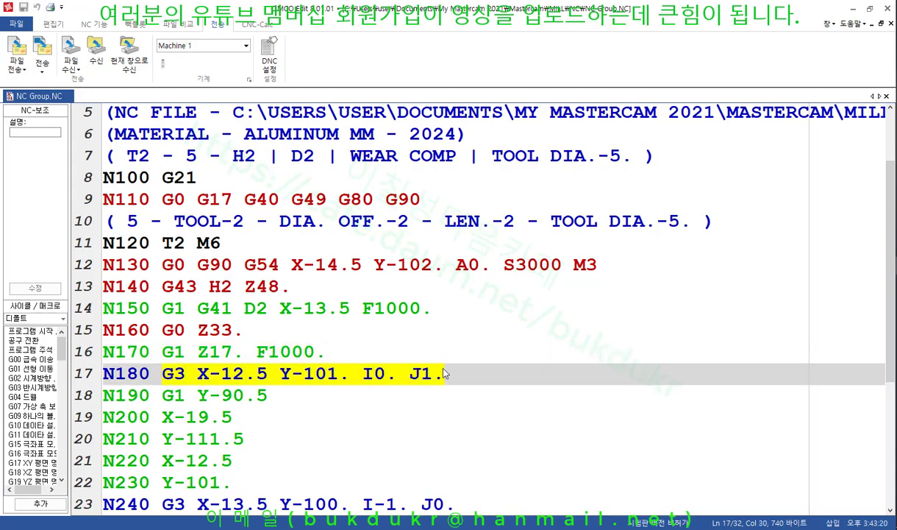
{"action": "left_click", "coordinate": [413, 305]}
{"action": "left_click_drag", "start_coordinate": [198, 308], "coordinate": [270, 309]}
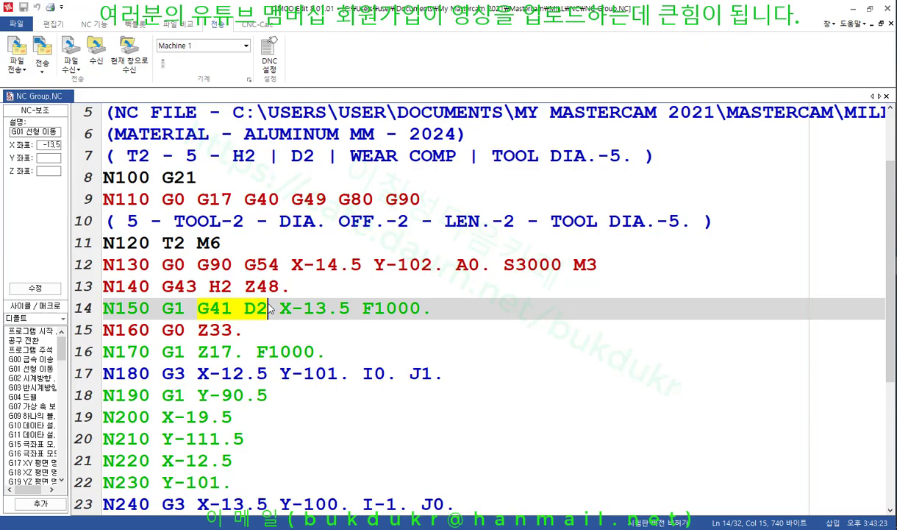
{"action": "mouse_move", "coordinate": [269, 309]}
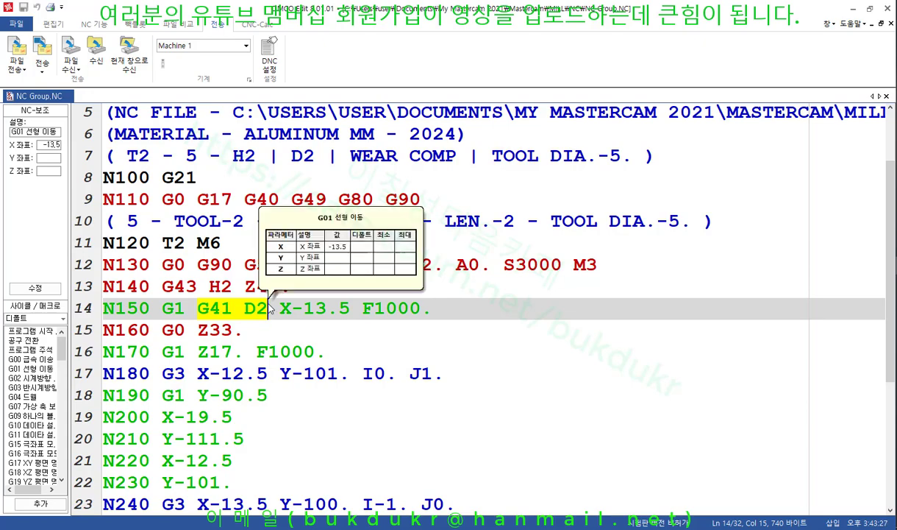
{"action": "left_click", "coordinate": [456, 315]}
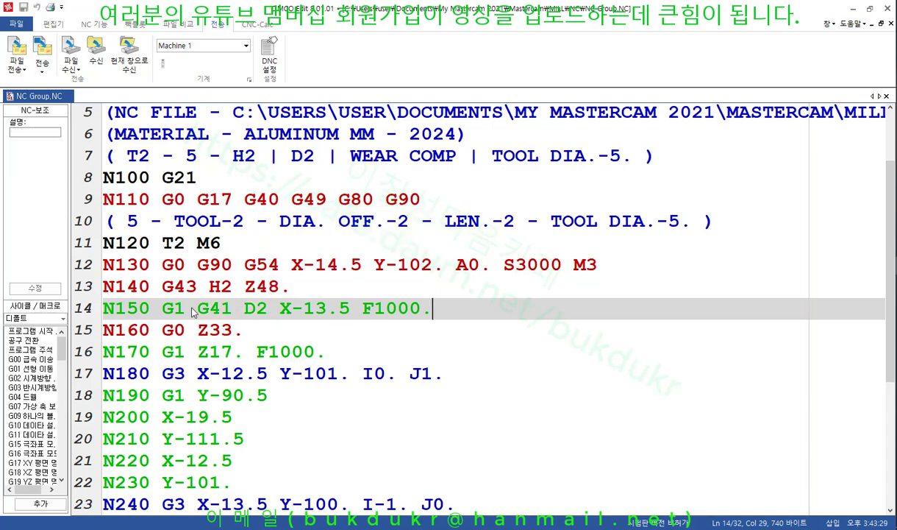
{"action": "mouse_move", "coordinate": [180, 332]}
Switch back to Mastercam, open the contour's lead in/out parameters and review the entry line, entry arc and plunge-after-entry settings.
{"action": "key", "text": "alt+Tab"}
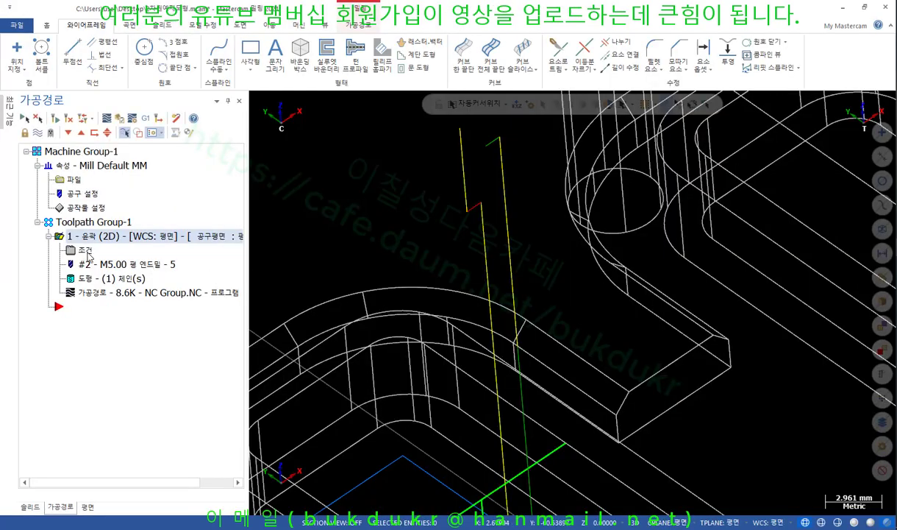
{"action": "left_click", "coordinate": [85, 250]}
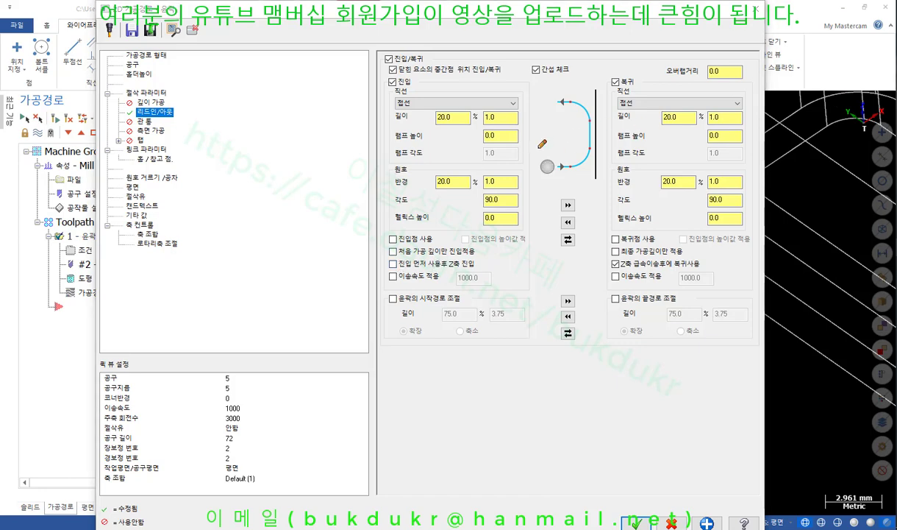
{"action": "mouse_move", "coordinate": [542, 144]}
{"action": "left_mouse_down"}
{"action": "mouse_move", "coordinate": [384, 103]}
{"action": "mouse_move", "coordinate": [529, 92]}
{"action": "mouse_move", "coordinate": [546, 143]}
{"action": "left_mouse_up"}
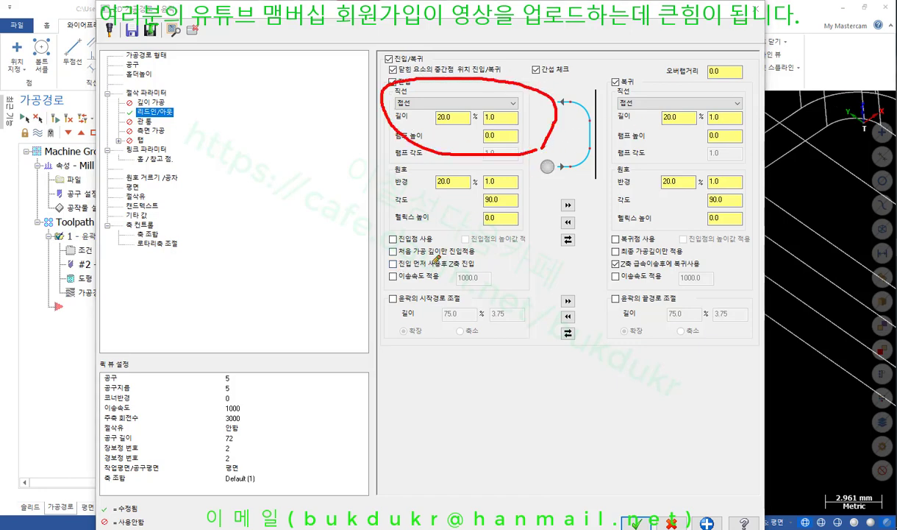
{"action": "left_click_drag", "start_coordinate": [390, 267], "coordinate": [429, 265]}
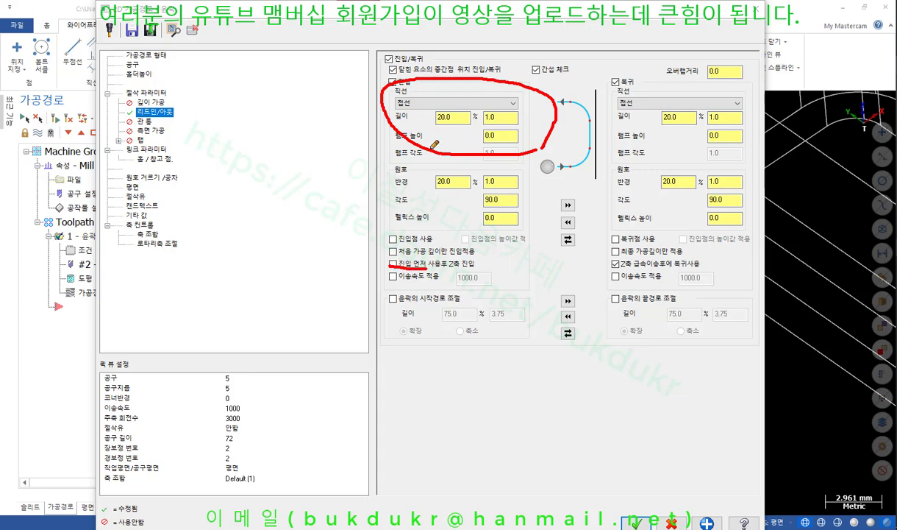
{"action": "mouse_move", "coordinate": [505, 141]}
{"action": "left_mouse_down"}
{"action": "mouse_move", "coordinate": [401, 144]}
{"action": "mouse_move", "coordinate": [493, 67]}
{"action": "mouse_move", "coordinate": [545, 132]}
{"action": "left_mouse_up"}
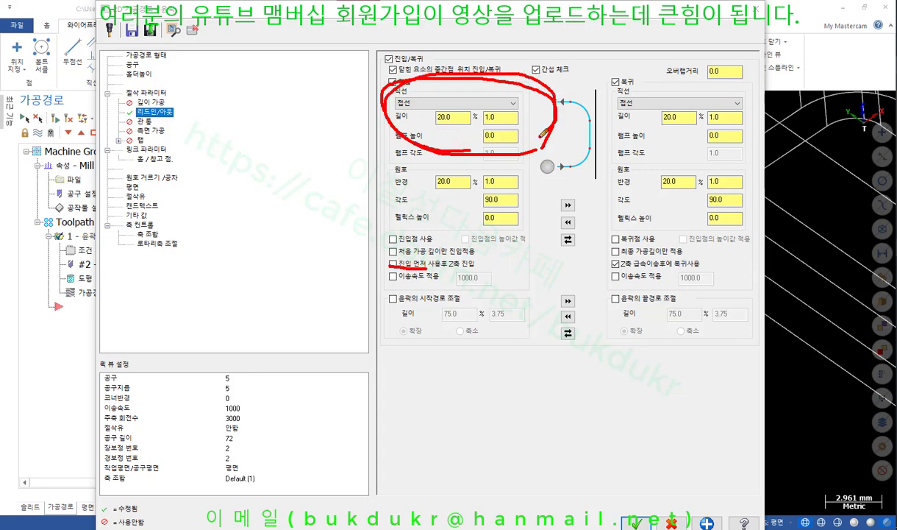
{"action": "mouse_move", "coordinate": [522, 229]}
{"action": "left_mouse_down"}
{"action": "mouse_move", "coordinate": [368, 173]}
{"action": "mouse_move", "coordinate": [548, 187]}
{"action": "mouse_move", "coordinate": [523, 236]}
{"action": "left_mouse_up"}
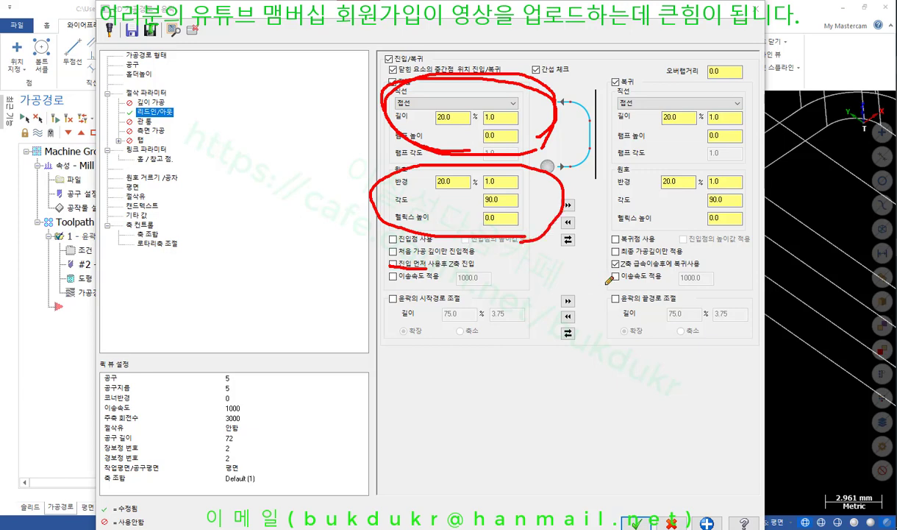
Set the entry line length to 0, copy the entry settings to the exit side and accept the contour parameters.
{"action": "right_click", "coordinate": [606, 286]}
{"action": "left_click", "coordinate": [631, 410]}
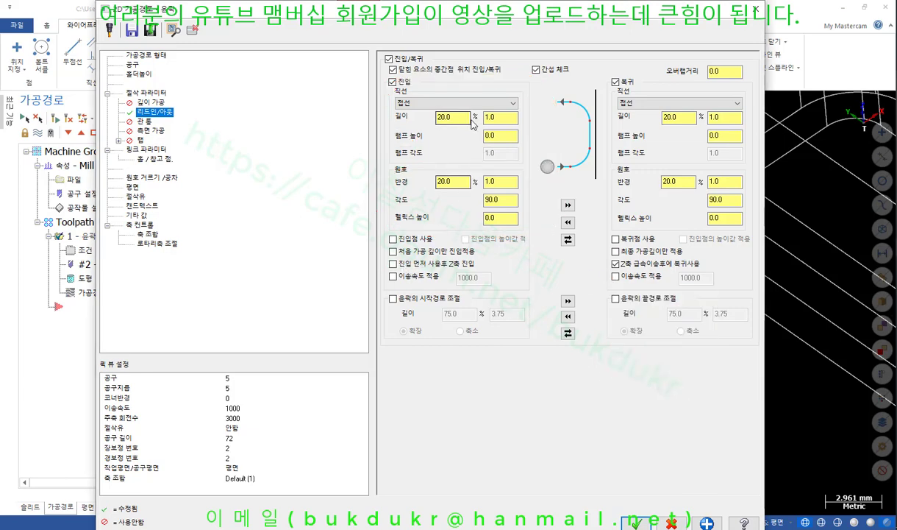
{"action": "type", "text": "0"}
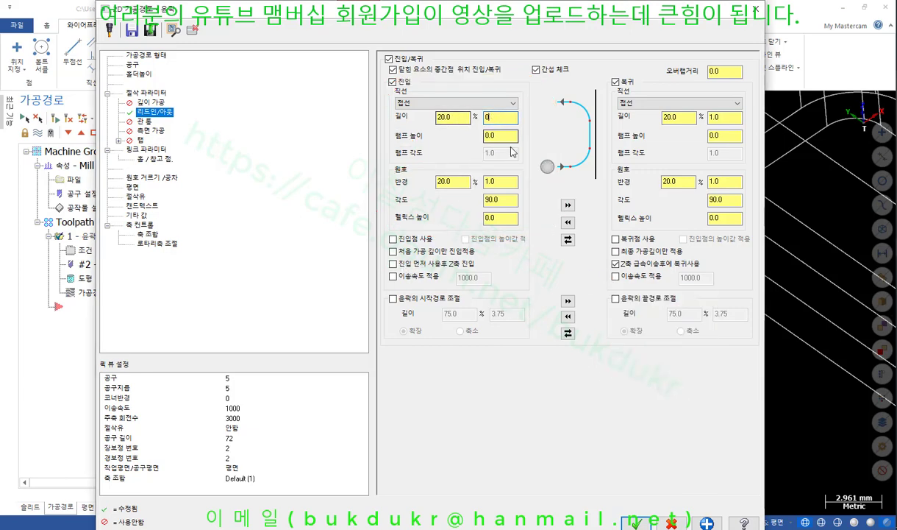
{"action": "left_click", "coordinate": [568, 204]}
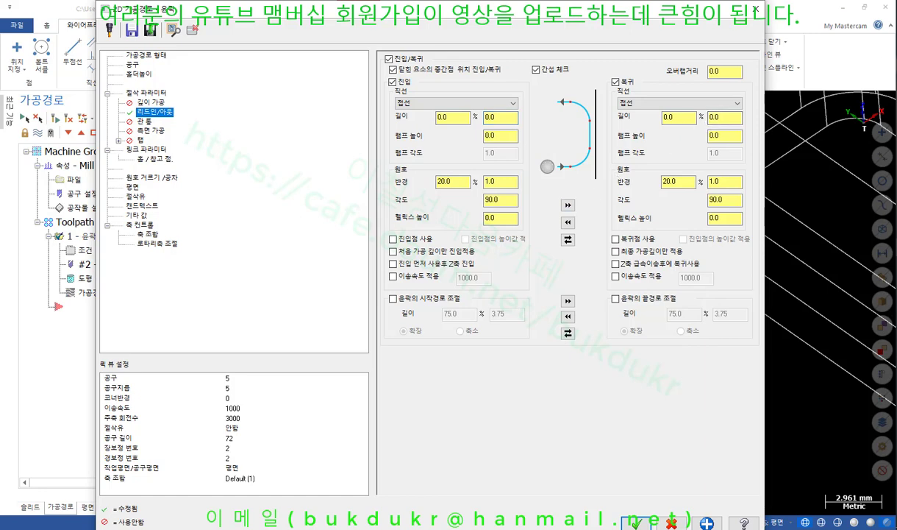
{"action": "mouse_move", "coordinate": [484, 138]}
{"action": "left_mouse_down"}
{"action": "mouse_move", "coordinate": [421, 131]}
{"action": "mouse_move", "coordinate": [486, 141]}
{"action": "left_mouse_up"}
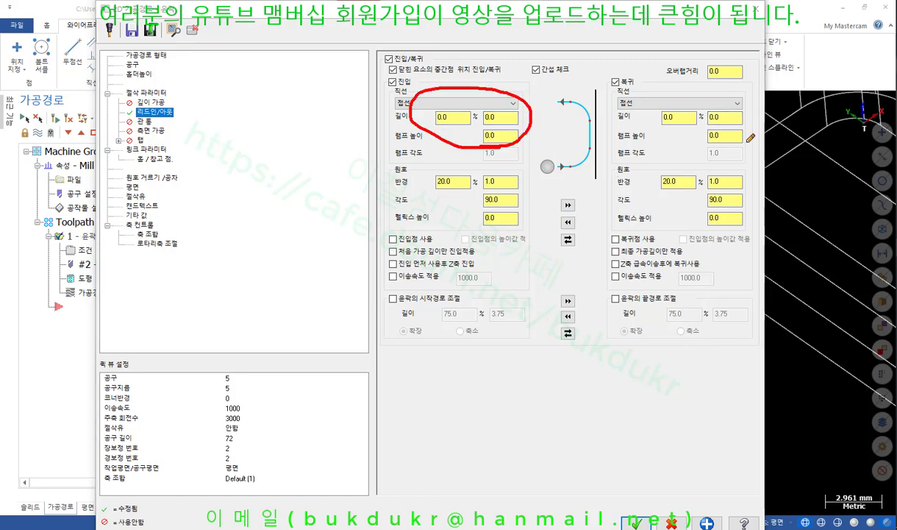
{"action": "mouse_move", "coordinate": [750, 137]}
{"action": "left_mouse_down"}
{"action": "mouse_move", "coordinate": [717, 97]}
{"action": "mouse_move", "coordinate": [719, 139]}
{"action": "left_mouse_up"}
{"action": "mouse_move", "coordinate": [485, 213]}
{"action": "left_mouse_down"}
{"action": "mouse_move", "coordinate": [403, 190]}
{"action": "mouse_move", "coordinate": [524, 220]}
{"action": "left_mouse_up"}
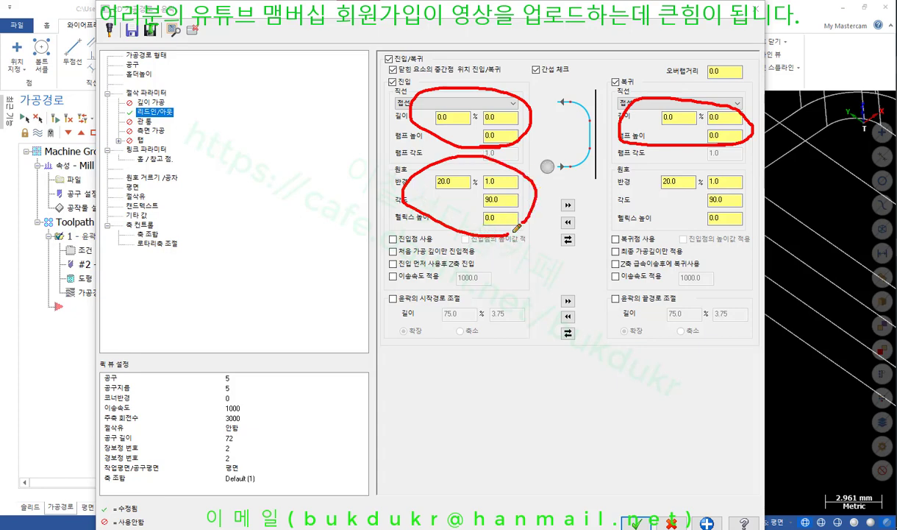
{"action": "right_click", "coordinate": [578, 214]}
{"action": "left_click", "coordinate": [621, 338]}
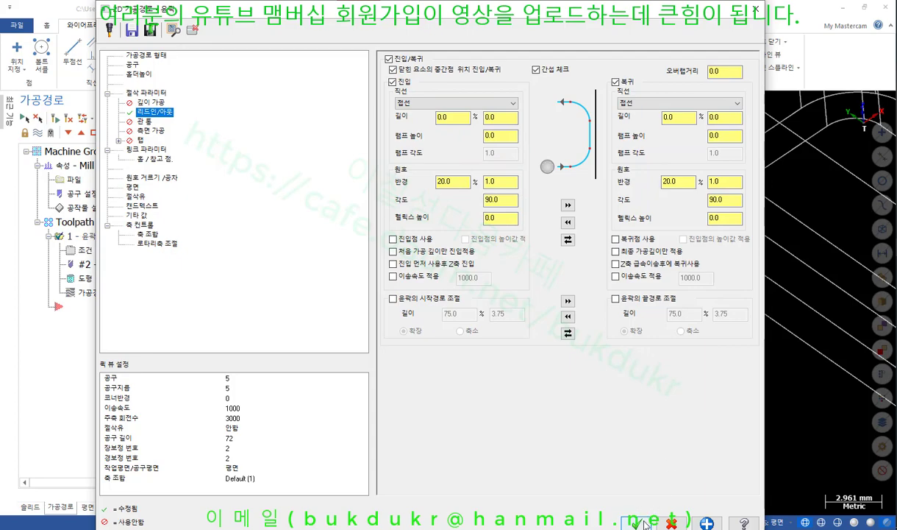
{"action": "left_click", "coordinate": [643, 523]}
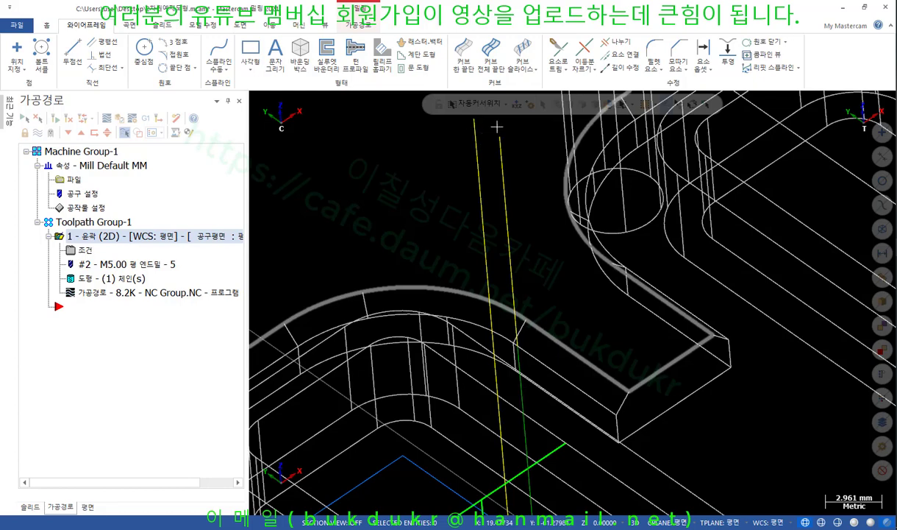
Post-process the contour toolpath, overwriting the NC file, and reload the modified NC program in CIMCO Edit.
{"action": "scroll", "coordinate": [497, 127], "scroll_direction": "up", "scroll_amount": 2}
{"action": "scroll", "coordinate": [517, 422], "scroll_direction": "up", "scroll_amount": 3}
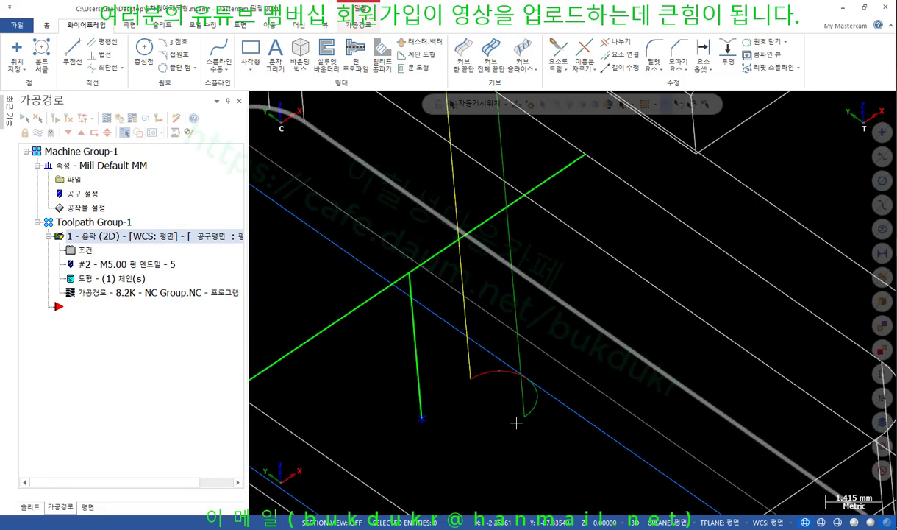
{"action": "scroll", "coordinate": [516, 422], "scroll_direction": "up", "scroll_amount": 2}
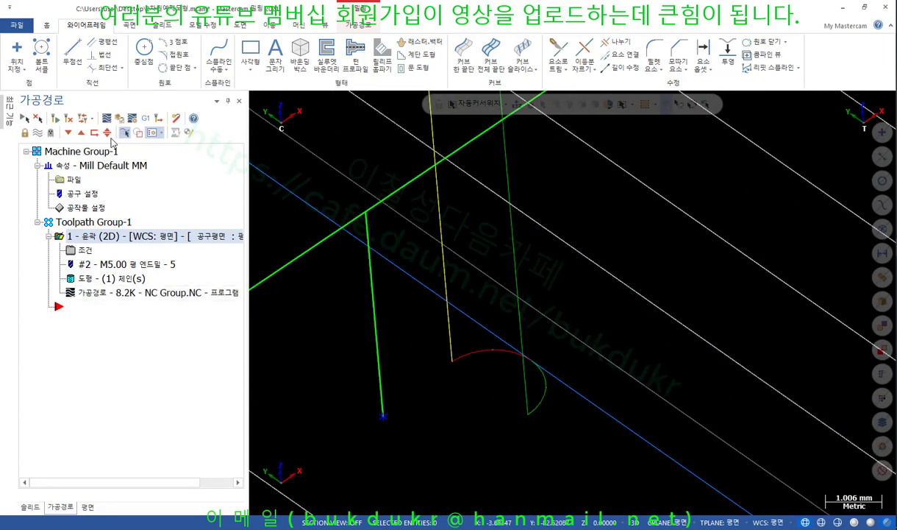
{"action": "left_click", "coordinate": [145, 118]}
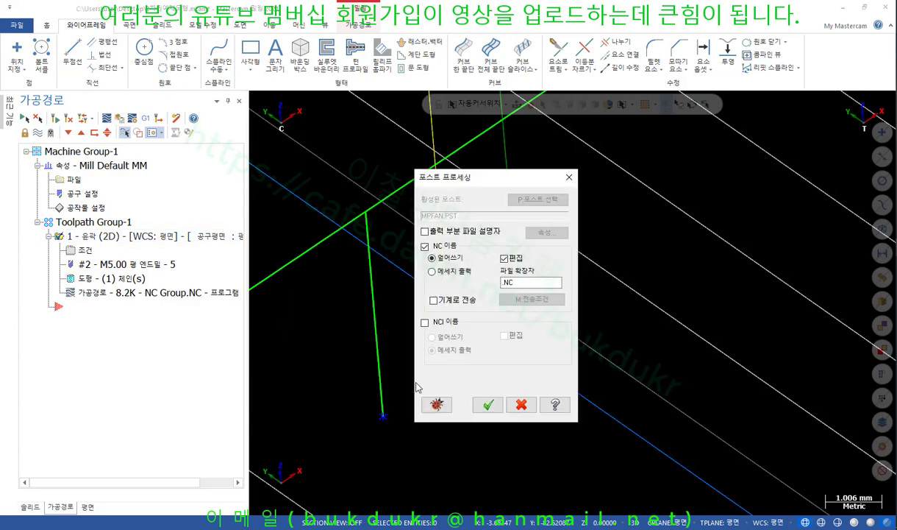
{"action": "left_click", "coordinate": [489, 405]}
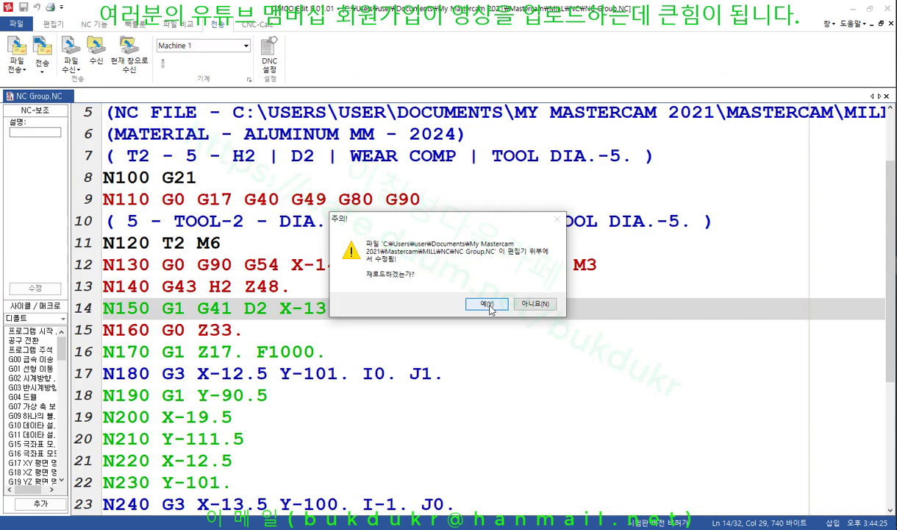
{"action": "left_click", "coordinate": [471, 294]}
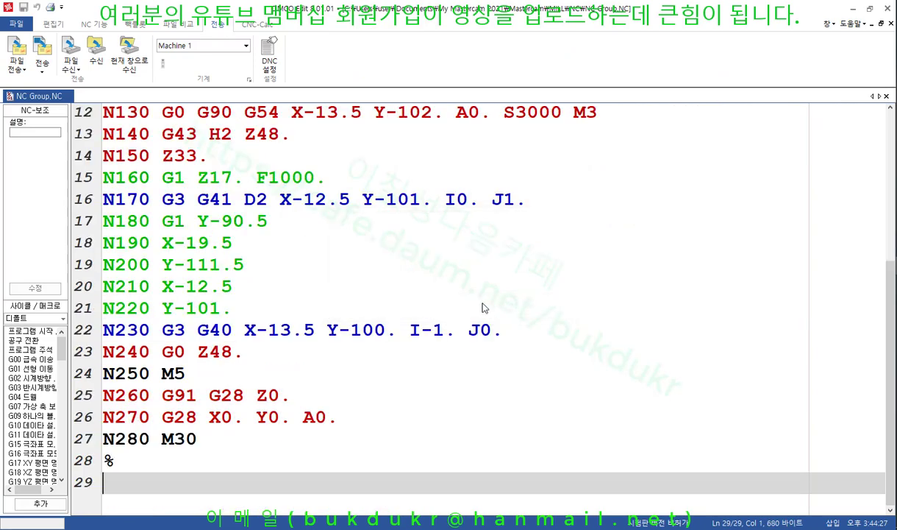
{"action": "scroll", "coordinate": [483, 307], "scroll_direction": "up", "scroll_amount": 4}
{"action": "scroll", "coordinate": [486, 281], "scroll_direction": "down", "scroll_amount": 1}
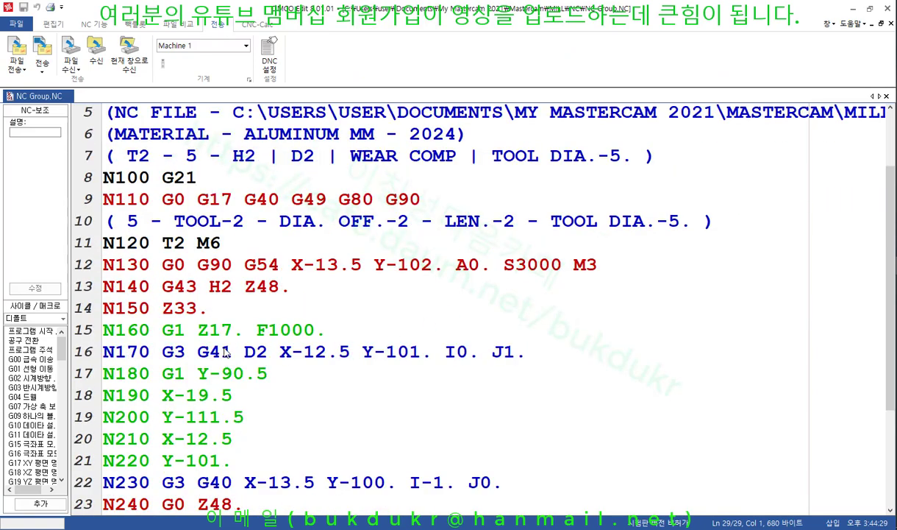
Examine how G41 D2 shares block N170 with the G3 entry arc, and mark the compensation and overcut risk.
{"action": "left_click_drag", "start_coordinate": [195, 357], "coordinate": [268, 357]}
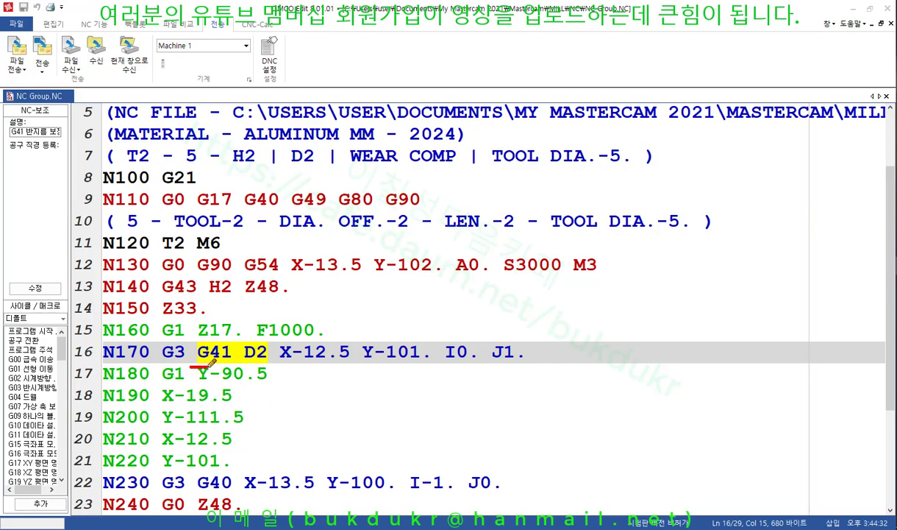
{"action": "mouse_move", "coordinate": [193, 366]}
{"action": "left_mouse_down"}
{"action": "mouse_move", "coordinate": [266, 365]}
{"action": "mouse_move", "coordinate": [335, 420]}
{"action": "mouse_move", "coordinate": [382, 388]}
{"action": "mouse_move", "coordinate": [371, 431]}
{"action": "mouse_move", "coordinate": [388, 384]}
{"action": "mouse_move", "coordinate": [419, 401]}
{"action": "mouse_move", "coordinate": [404, 427]}
{"action": "mouse_move", "coordinate": [352, 455]}
{"action": "mouse_move", "coordinate": [439, 441]}
{"action": "left_mouse_up"}
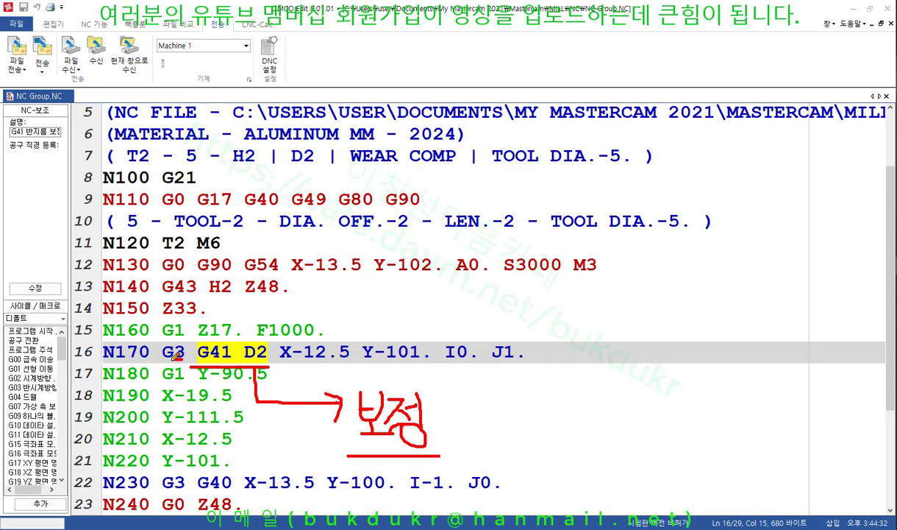
{"action": "mouse_move", "coordinate": [176, 356]}
{"action": "left_mouse_down"}
{"action": "mouse_move", "coordinate": [164, 341]}
{"action": "mouse_move", "coordinate": [189, 358]}
{"action": "left_mouse_up"}
{"action": "left_click_drag", "start_coordinate": [276, 366], "coordinate": [527, 359]}
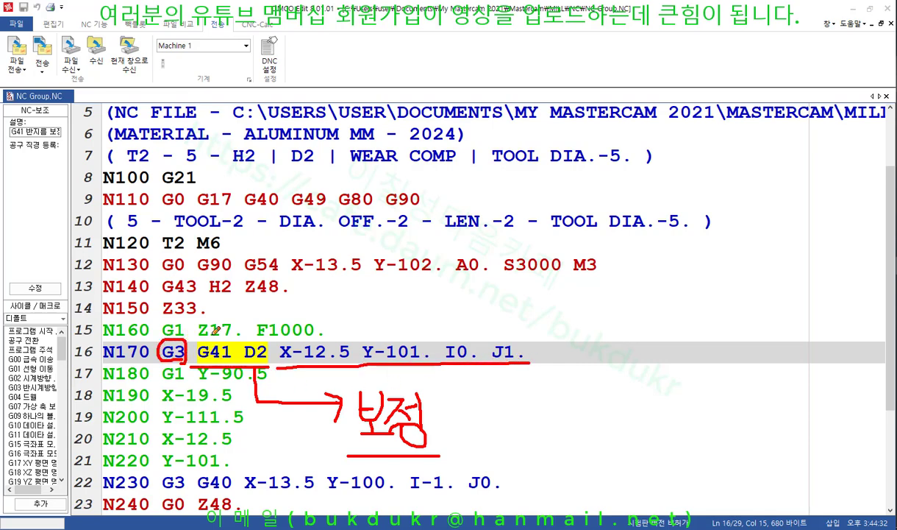
{"action": "left_click_drag", "start_coordinate": [218, 348], "coordinate": [191, 346]}
{"action": "left_click_drag", "start_coordinate": [200, 340], "coordinate": [200, 350]}
{"action": "mouse_move", "coordinate": [541, 285]}
{"action": "left_mouse_down"}
{"action": "mouse_move", "coordinate": [526, 296]}
{"action": "mouse_move", "coordinate": [543, 287]}
{"action": "mouse_move", "coordinate": [565, 327]}
{"action": "mouse_move", "coordinate": [560, 344]}
{"action": "left_mouse_up"}
{"action": "left_click_drag", "start_coordinate": [574, 286], "coordinate": [581, 289]}
{"action": "mouse_move", "coordinate": [568, 295]}
{"action": "left_mouse_down"}
{"action": "mouse_move", "coordinate": [590, 294]}
{"action": "mouse_move", "coordinate": [586, 315]}
{"action": "mouse_move", "coordinate": [612, 336]}
{"action": "left_mouse_up"}
{"action": "left_click_drag", "start_coordinate": [613, 295], "coordinate": [616, 321]}
{"action": "mouse_move", "coordinate": [628, 293]}
{"action": "left_mouse_down"}
{"action": "mouse_move", "coordinate": [628, 321]}
{"action": "mouse_move", "coordinate": [628, 314]}
{"action": "left_mouse_up"}
{"action": "mouse_move", "coordinate": [624, 319]}
{"action": "left_mouse_down"}
{"action": "mouse_move", "coordinate": [625, 335]}
{"action": "mouse_move", "coordinate": [637, 334]}
{"action": "mouse_move", "coordinate": [644, 317]}
{"action": "left_mouse_up"}
{"action": "left_click_drag", "start_coordinate": [662, 283], "coordinate": [669, 333]}
{"action": "mouse_move", "coordinate": [710, 286]}
{"action": "left_mouse_down"}
{"action": "mouse_move", "coordinate": [721, 287]}
{"action": "mouse_move", "coordinate": [737, 327]}
{"action": "left_mouse_up"}
{"action": "left_click_drag", "start_coordinate": [742, 270], "coordinate": [743, 336]}
{"action": "left_click_drag", "start_coordinate": [743, 306], "coordinate": [752, 305]}
{"action": "left_click_drag", "start_coordinate": [754, 282], "coordinate": [781, 337]}
{"action": "left_click_drag", "start_coordinate": [794, 285], "coordinate": [800, 324]}
{"action": "mouse_move", "coordinate": [805, 292]}
{"action": "left_mouse_down"}
{"action": "mouse_move", "coordinate": [821, 315]}
{"action": "mouse_move", "coordinate": [821, 357]}
{"action": "left_mouse_up"}
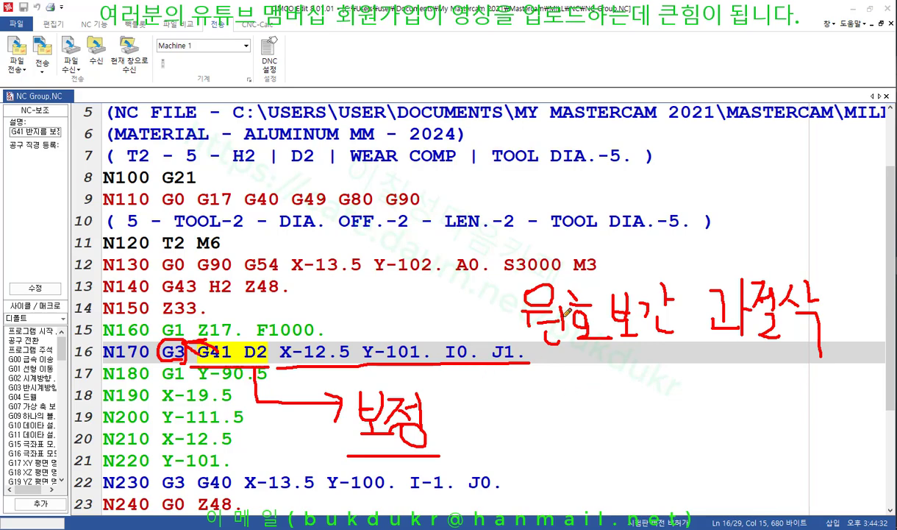
{"action": "mouse_move", "coordinate": [394, 155]}
{"action": "left_mouse_down"}
{"action": "mouse_move", "coordinate": [584, 126]}
{"action": "mouse_move", "coordinate": [566, 137]}
{"action": "left_mouse_up"}
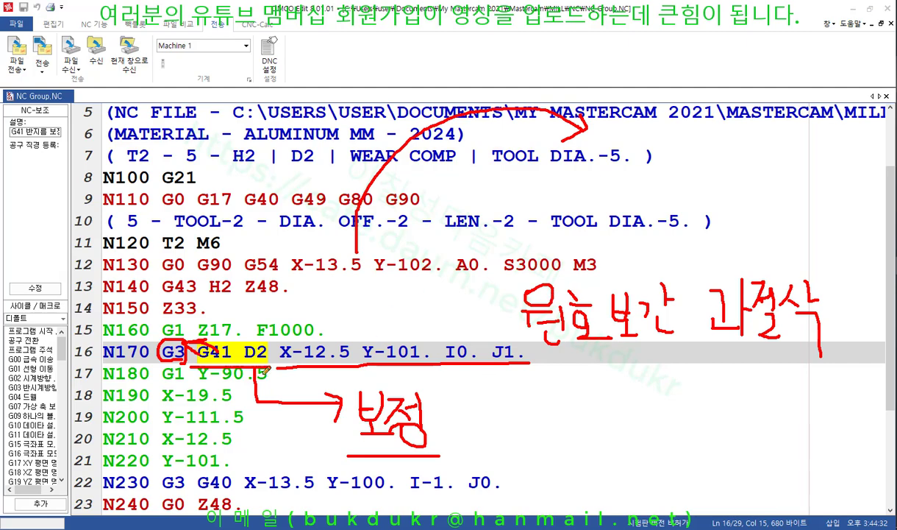
{"action": "right_click", "coordinate": [594, 229]}
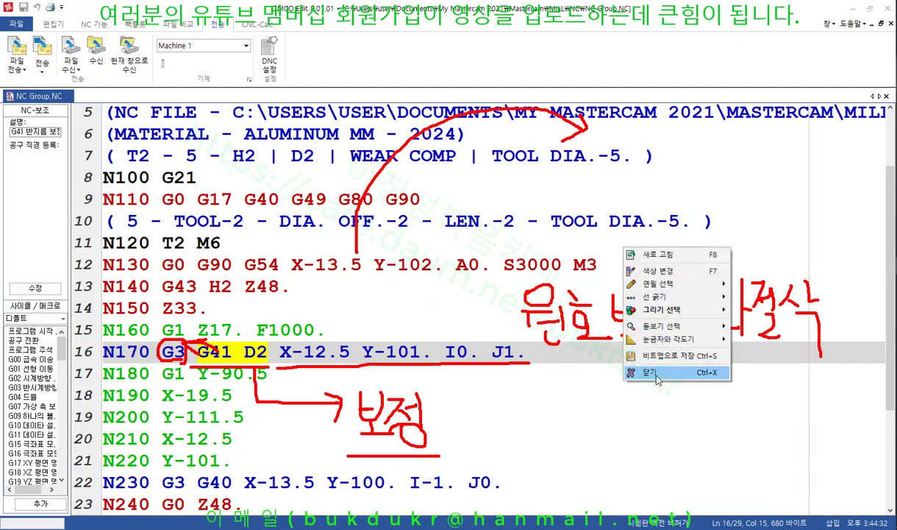
{"action": "left_click", "coordinate": [614, 360]}
Backplot the NC program and inspect the entry arc where the wear compensation is applied.
{"action": "left_click", "coordinate": [138, 24]}
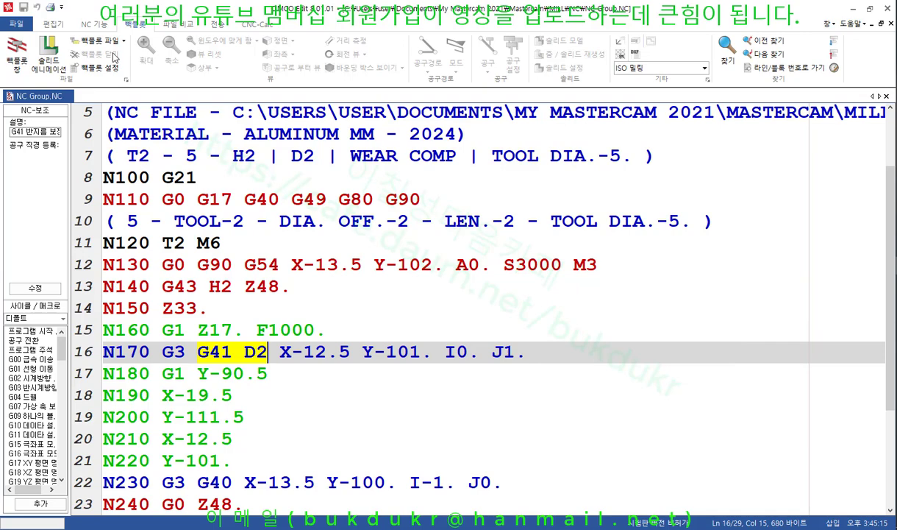
{"action": "left_click", "coordinate": [17, 53]}
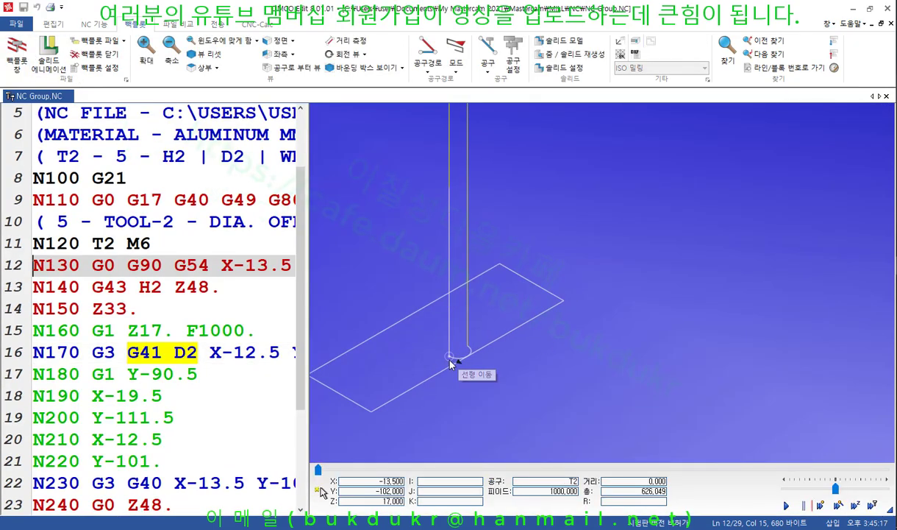
{"action": "scroll", "coordinate": [456, 362], "scroll_direction": "up", "scroll_amount": 5}
{"action": "scroll", "coordinate": [487, 327], "scroll_direction": "down", "scroll_amount": 5}
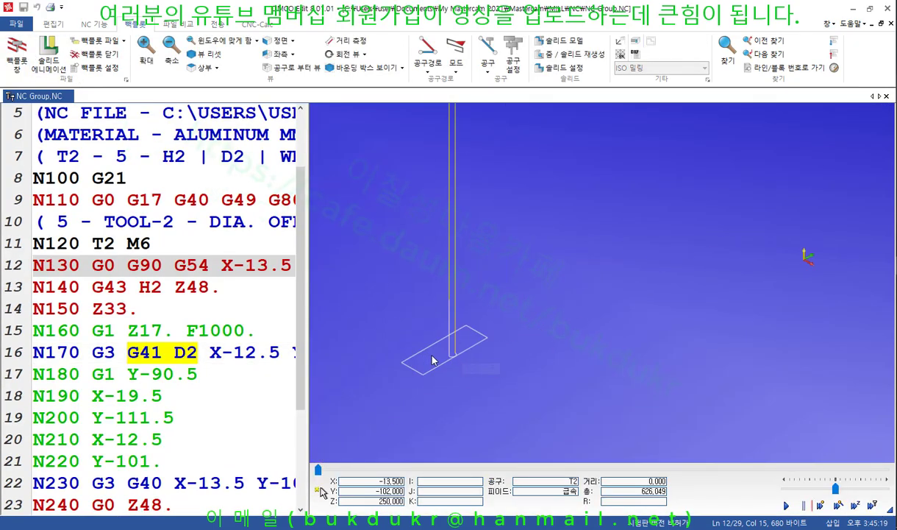
{"action": "scroll", "coordinate": [410, 343], "scroll_direction": "up", "scroll_amount": 4}
{"action": "scroll", "coordinate": [341, 375], "scroll_direction": "up", "scroll_amount": 3}
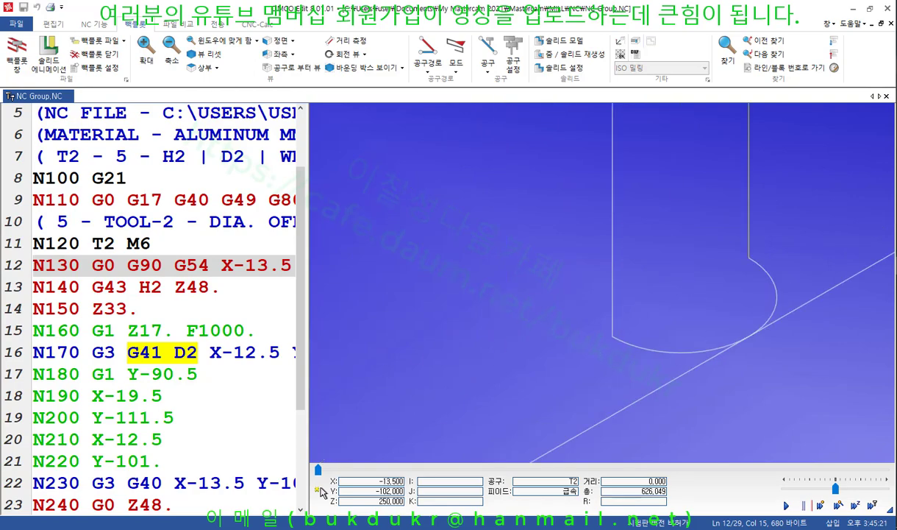
{"action": "mouse_move", "coordinate": [690, 368]}
{"action": "left_mouse_down"}
{"action": "mouse_move", "coordinate": [666, 306]}
{"action": "mouse_move", "coordinate": [732, 351]}
{"action": "mouse_move", "coordinate": [618, 368]}
{"action": "left_mouse_up"}
{"action": "mouse_move", "coordinate": [498, 245]}
{"action": "left_mouse_down"}
{"action": "mouse_move", "coordinate": [536, 245]}
{"action": "mouse_move", "coordinate": [546, 259]}
{"action": "mouse_move", "coordinate": [531, 290]}
{"action": "mouse_move", "coordinate": [553, 269]}
{"action": "mouse_move", "coordinate": [559, 334]}
{"action": "left_mouse_up"}
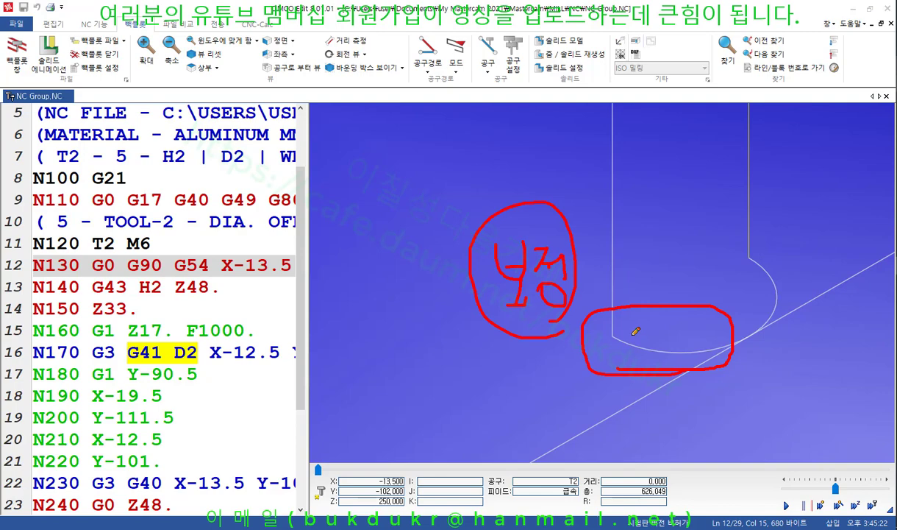
{"action": "right_click", "coordinate": [384, 140]}
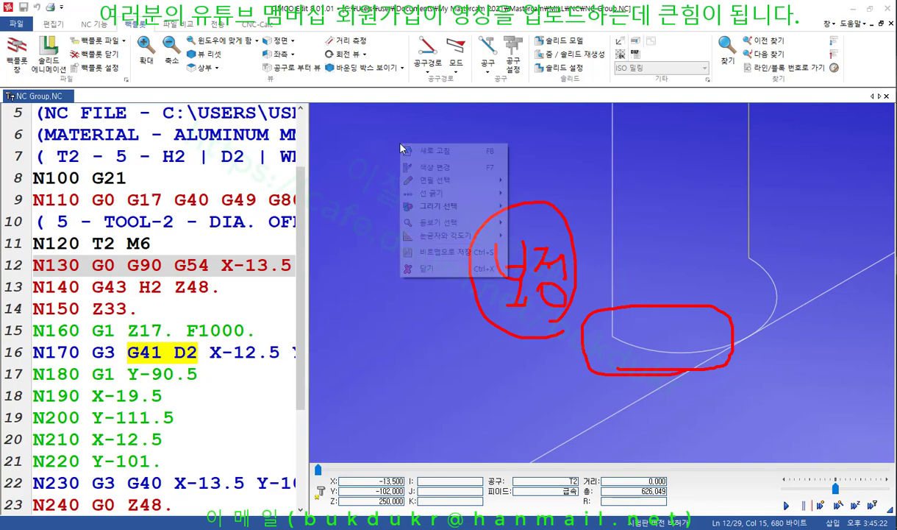
{"action": "left_click", "coordinate": [389, 256]}
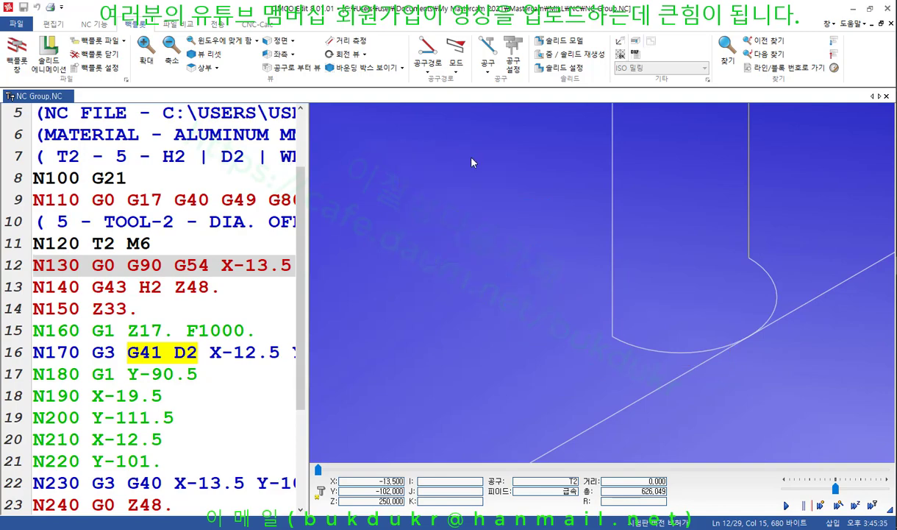
Switch back to Mastercam, reopen the contour parameters, set the entry line length to 1 and copy the entry settings to the exit.
{"action": "left_click", "coordinate": [896, 251]}
{"action": "left_click", "coordinate": [837, 216]}
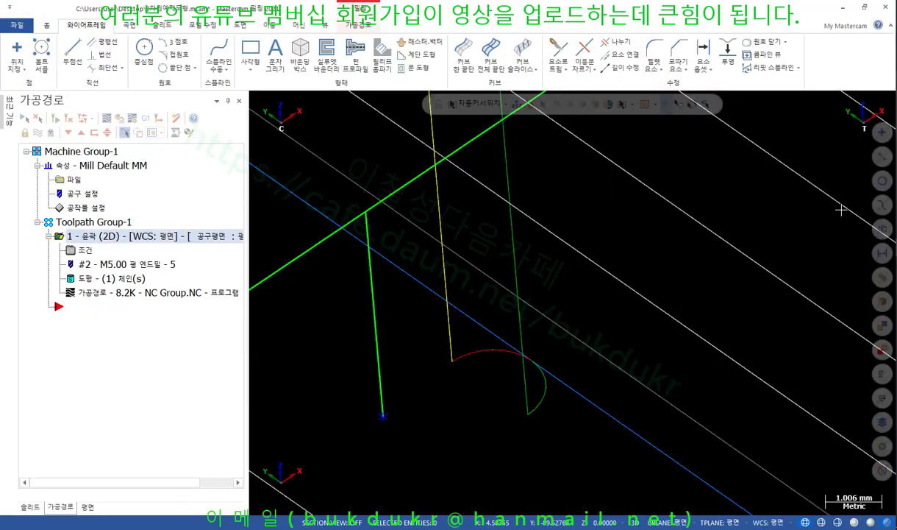
{"action": "left_click", "coordinate": [87, 253]}
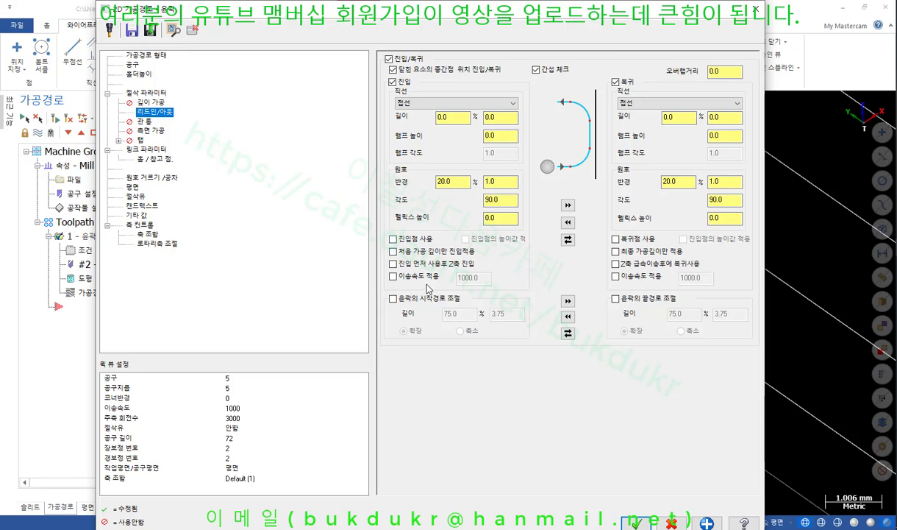
{"action": "left_click", "coordinate": [505, 183]}
{"action": "double_click", "coordinate": [499, 116]}
{"action": "type", "text": "1"}
{"action": "key", "text": "Tab"}
{"action": "left_click", "coordinate": [567, 206]}
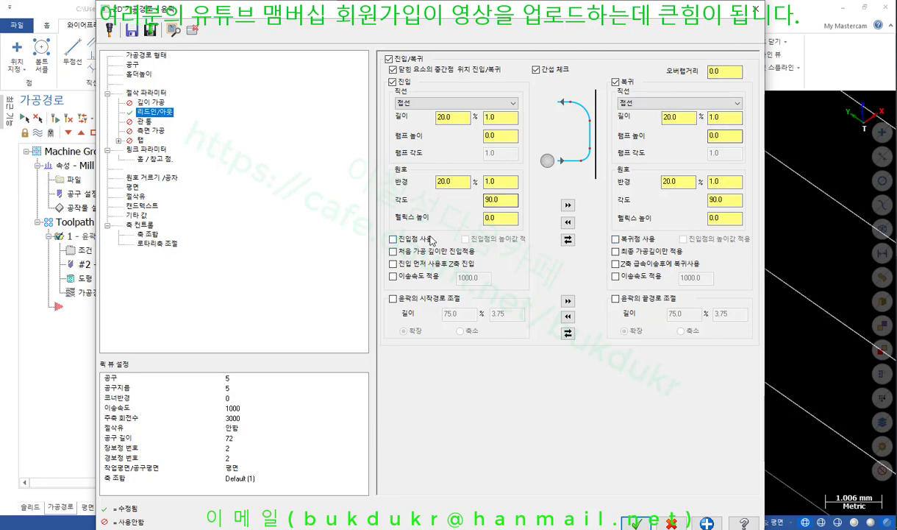
Enable the feed rate override for the entry move, leaving the plunge-after-entry option off.
{"action": "left_click", "coordinate": [407, 263]}
{"action": "left_click", "coordinate": [393, 264]}
{"action": "left_click", "coordinate": [393, 277]}
{"action": "left_click", "coordinate": [484, 277]}
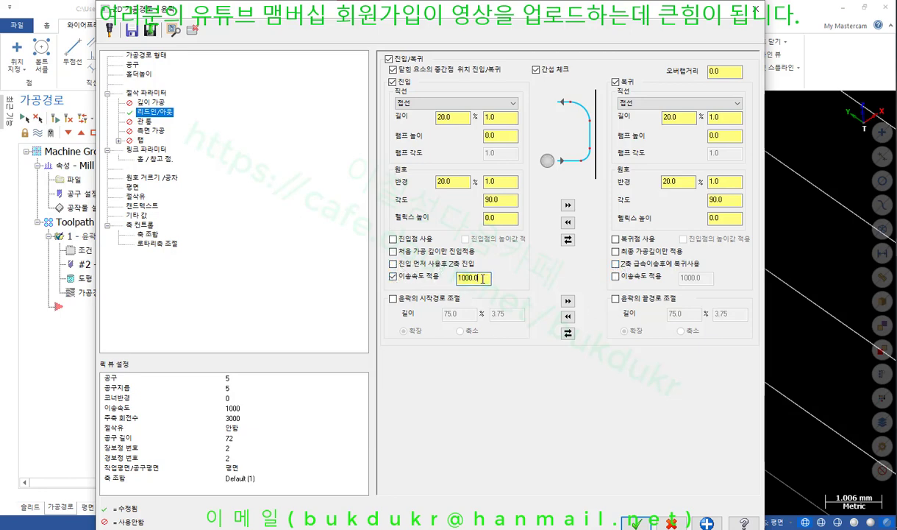
Review the tool's cutting feed rate and Z plunge rate, and compare them with the lead in/out settings.
{"action": "left_click", "coordinate": [163, 93]}
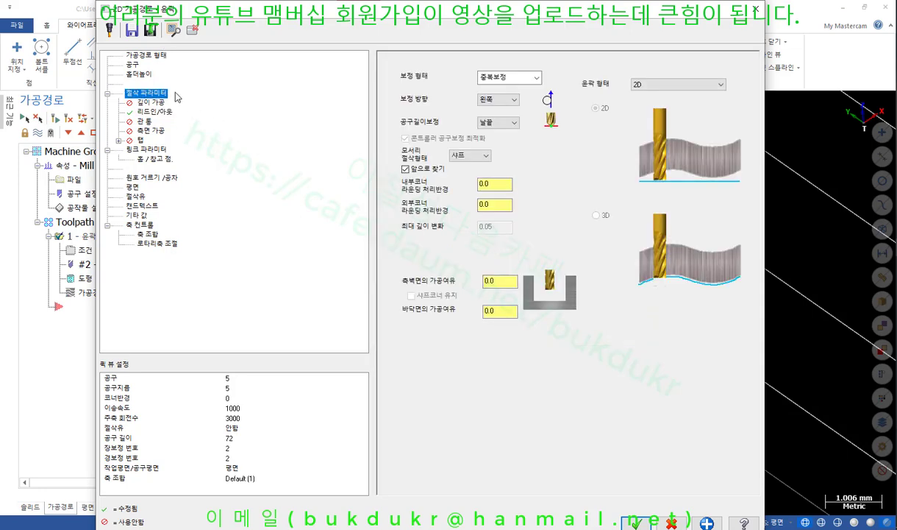
{"action": "left_click", "coordinate": [133, 65]}
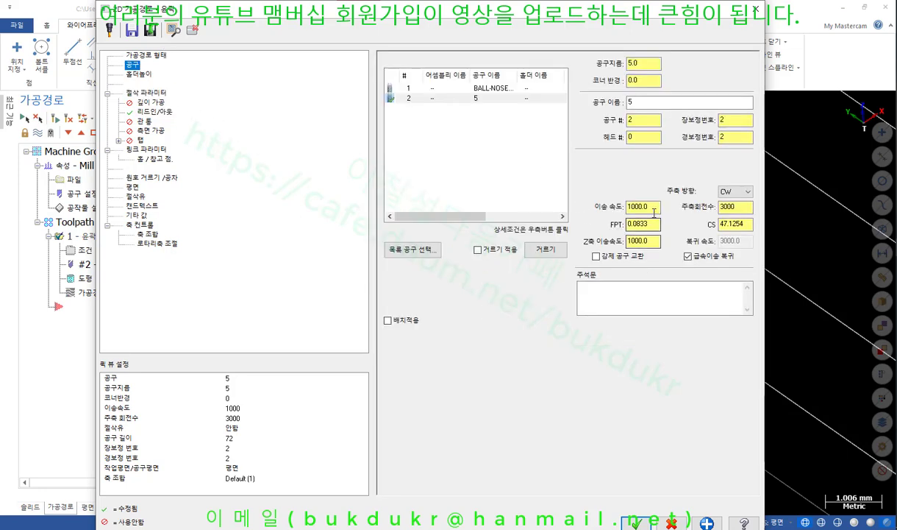
{"action": "double_click", "coordinate": [629, 207]}
{"action": "left_click", "coordinate": [622, 241]}
{"action": "left_click_drag", "start_coordinate": [657, 207], "coordinate": [577, 213]}
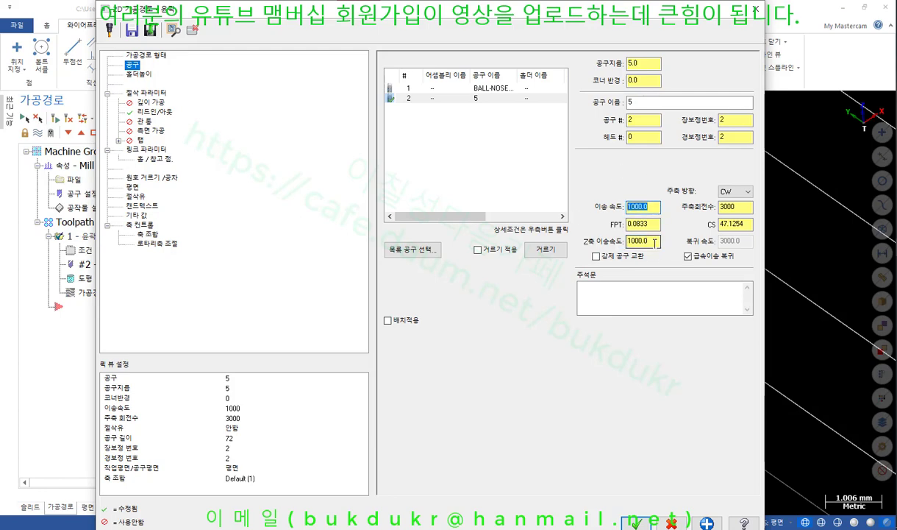
{"action": "left_click_drag", "start_coordinate": [657, 240], "coordinate": [558, 256]}
{"action": "left_click", "coordinate": [155, 111]}
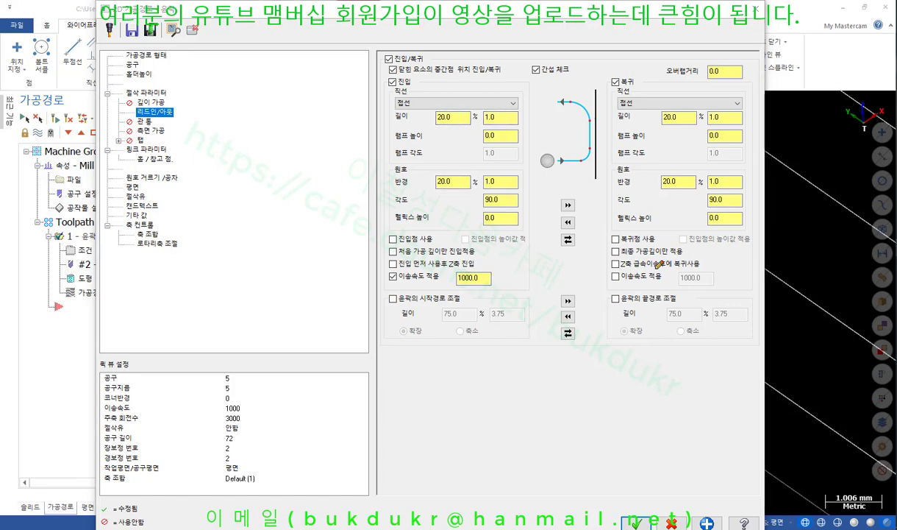
{"action": "mouse_move", "coordinate": [662, 270]}
{"action": "left_mouse_down"}
{"action": "mouse_move", "coordinate": [436, 96]}
{"action": "mouse_move", "coordinate": [706, 125]}
{"action": "mouse_move", "coordinate": [629, 259]}
{"action": "left_mouse_up"}
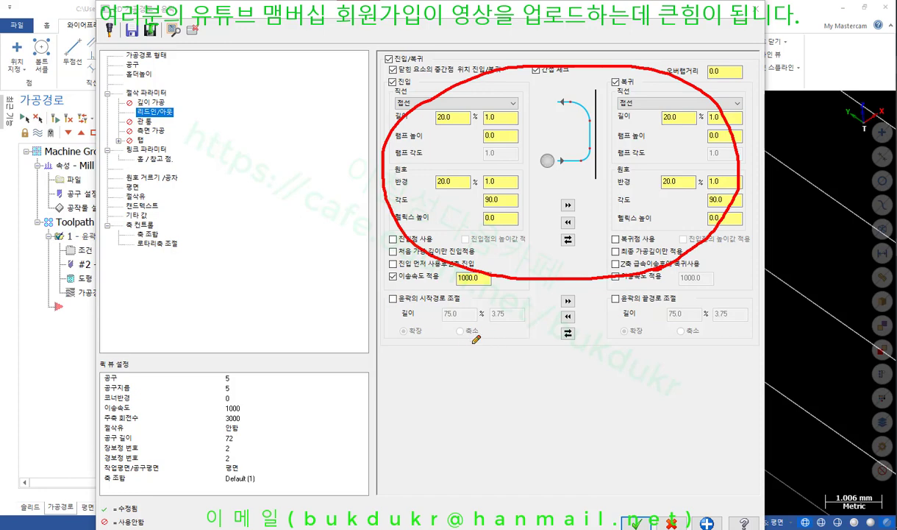
{"action": "mouse_move", "coordinate": [466, 367]}
{"action": "left_mouse_down"}
{"action": "mouse_move", "coordinate": [455, 415]}
{"action": "mouse_move", "coordinate": [489, 364]}
{"action": "left_mouse_up"}
{"action": "left_click_drag", "start_coordinate": [492, 364], "coordinate": [507, 374]}
{"action": "left_click_drag", "start_coordinate": [537, 369], "coordinate": [543, 378]}
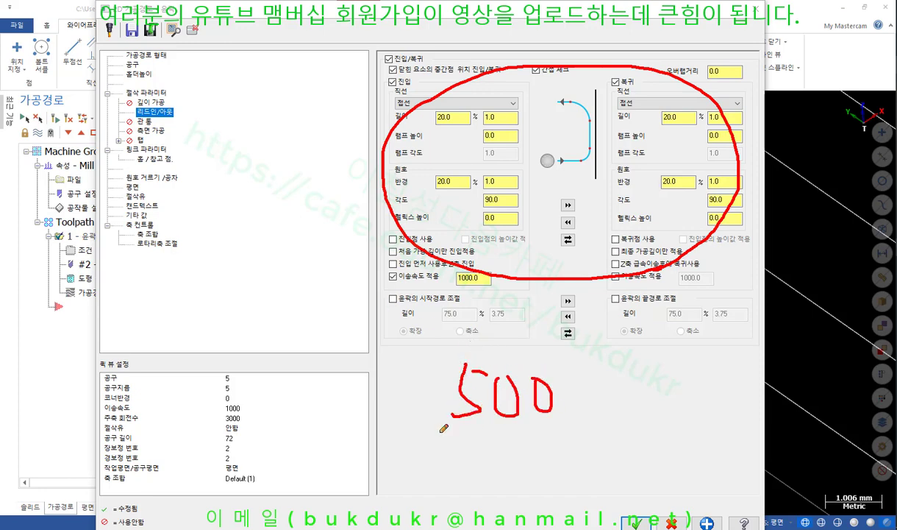
{"action": "right_click", "coordinate": [609, 322]}
{"action": "left_click", "coordinate": [651, 450]}
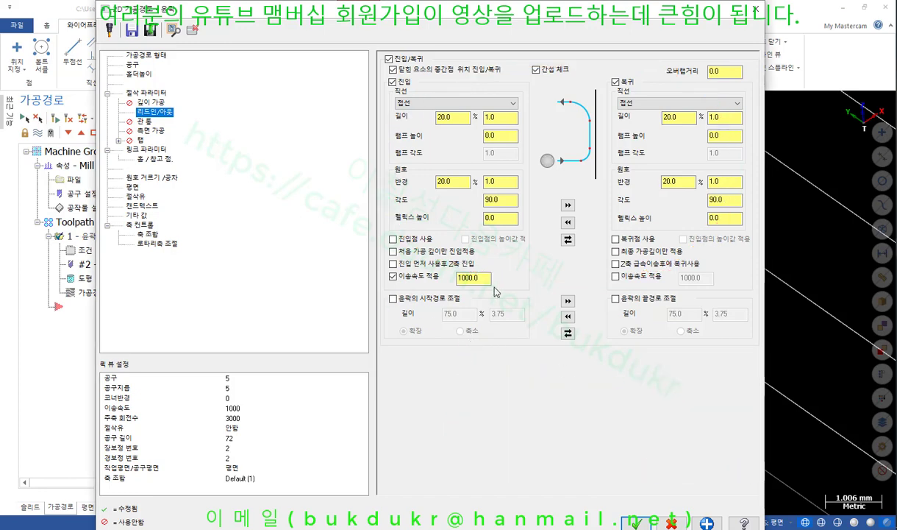
Set the entry feed rate to 500, copy the entry settings to the exit, and accept the contour parameters.
{"action": "left_click_drag", "start_coordinate": [485, 278], "coordinate": [423, 289]}
{"action": "type", "text": "500"}
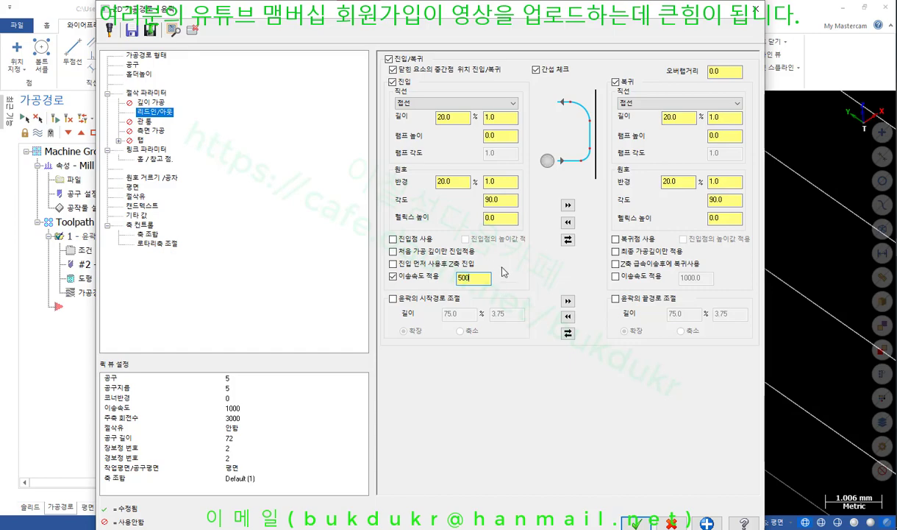
{"action": "left_click", "coordinate": [567, 206]}
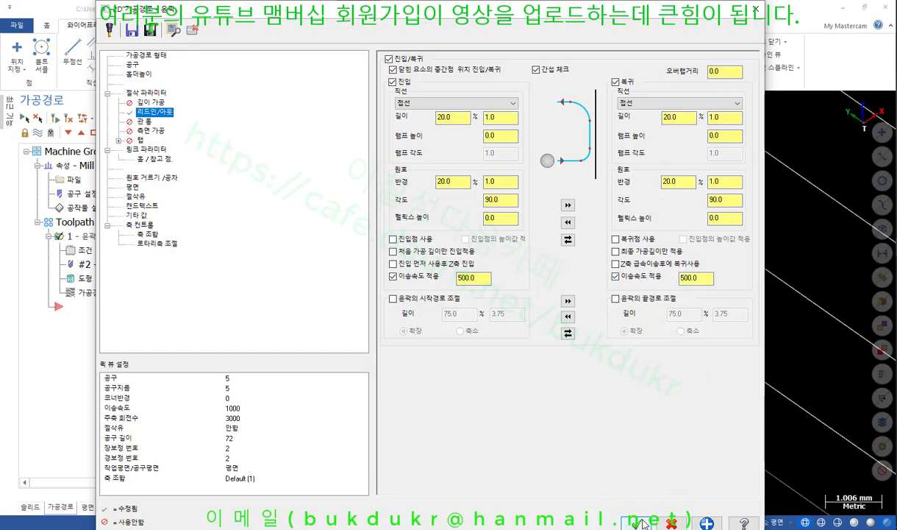
{"action": "left_click", "coordinate": [637, 522]}
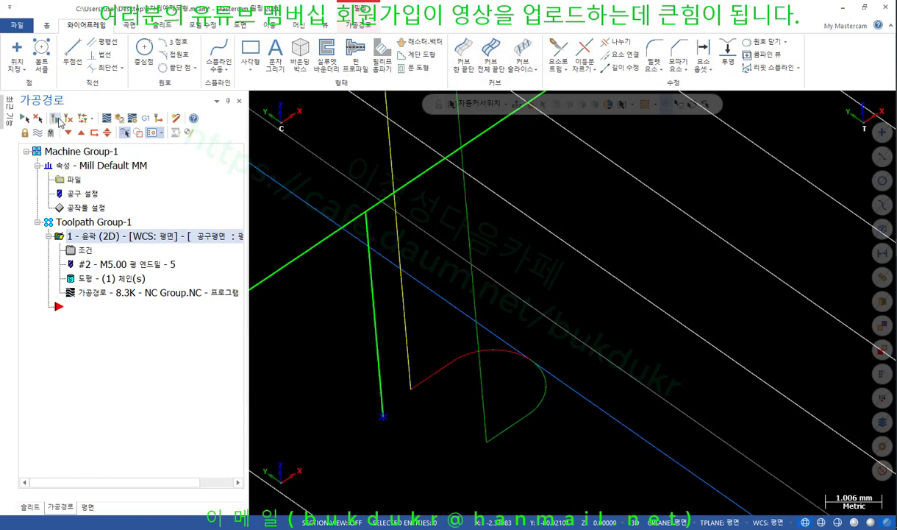
Post the contour toolpath to an NC file, overwriting the existing one, and reload it in the NC editor.
{"action": "left_click", "coordinate": [144, 118]}
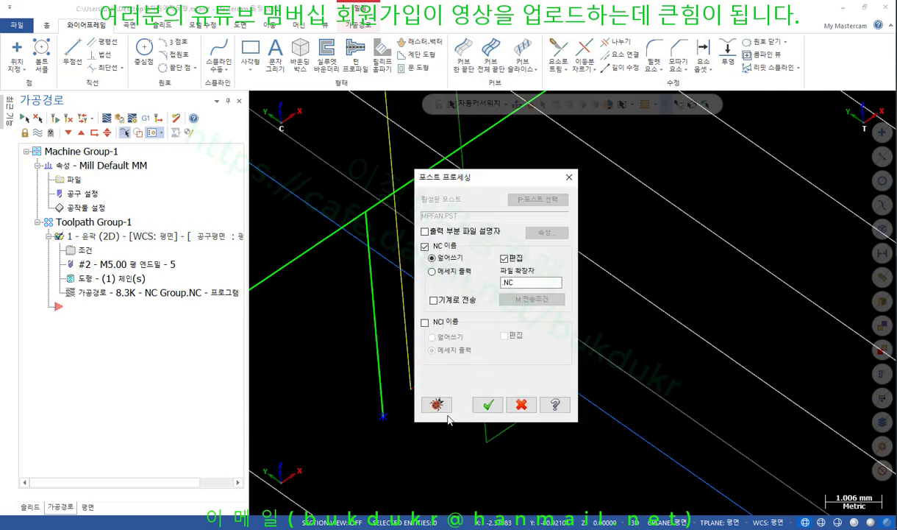
{"action": "left_click", "coordinate": [488, 405]}
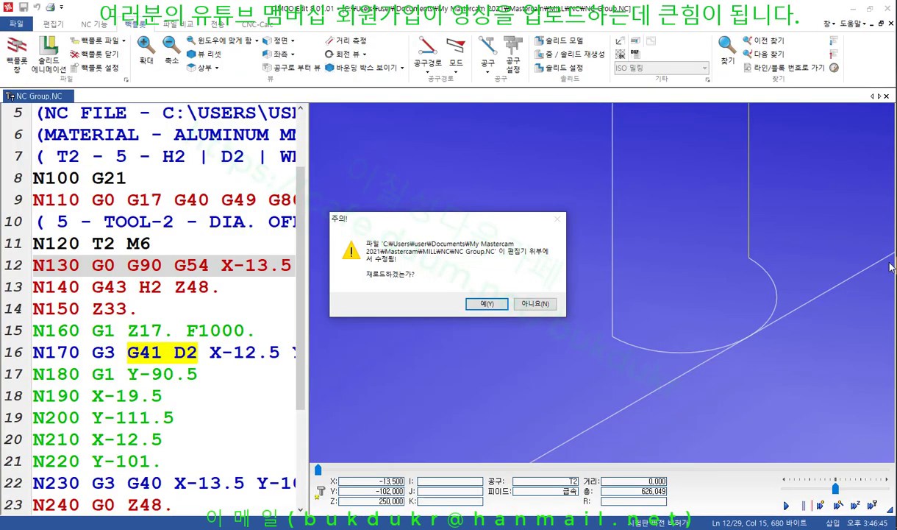
{"action": "left_click", "coordinate": [485, 303]}
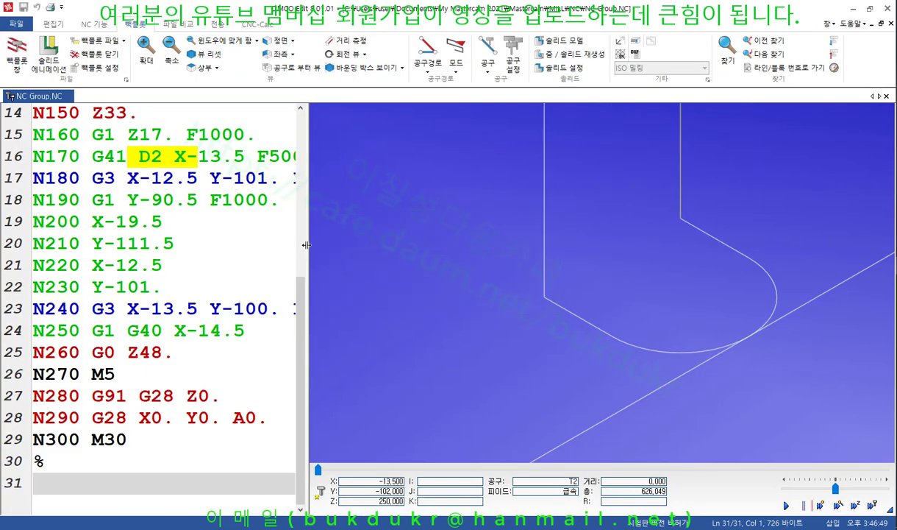
Widen the code pane and examine the feed rates of plunge block N160 and G41 entry block N170.
{"action": "left_click_drag", "start_coordinate": [306, 245], "coordinate": [605, 244]}
{"action": "scroll", "coordinate": [290, 260], "scroll_direction": "up", "scroll_amount": 5}
{"action": "scroll", "coordinate": [291, 261], "scroll_direction": "down", "scroll_amount": 1}
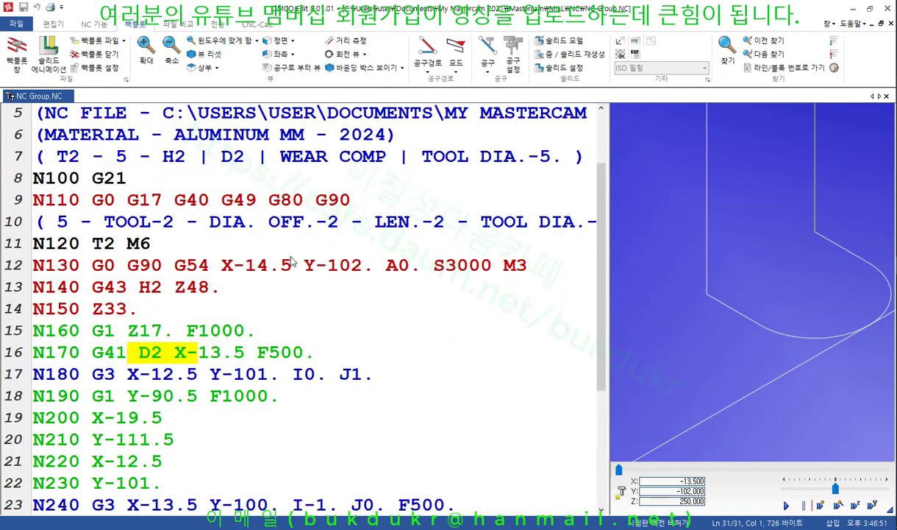
{"action": "left_click", "coordinate": [378, 346]}
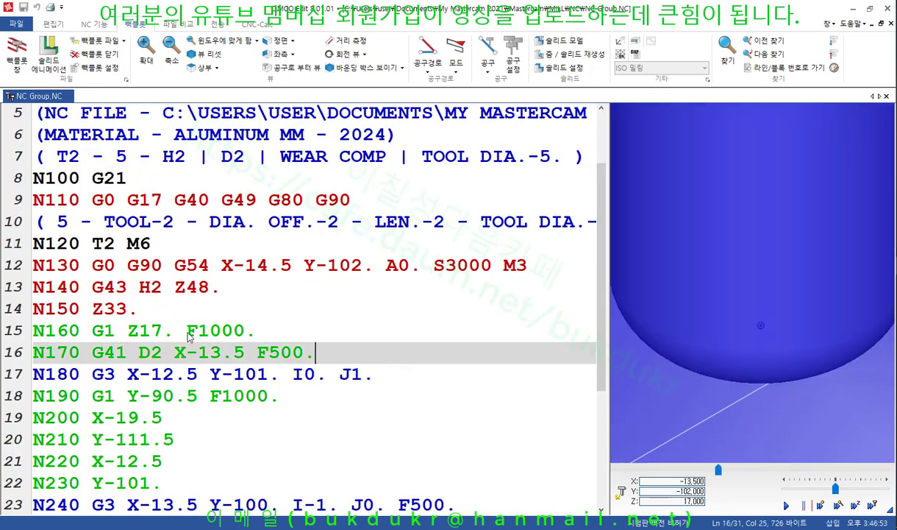
{"action": "left_click", "coordinate": [267, 334]}
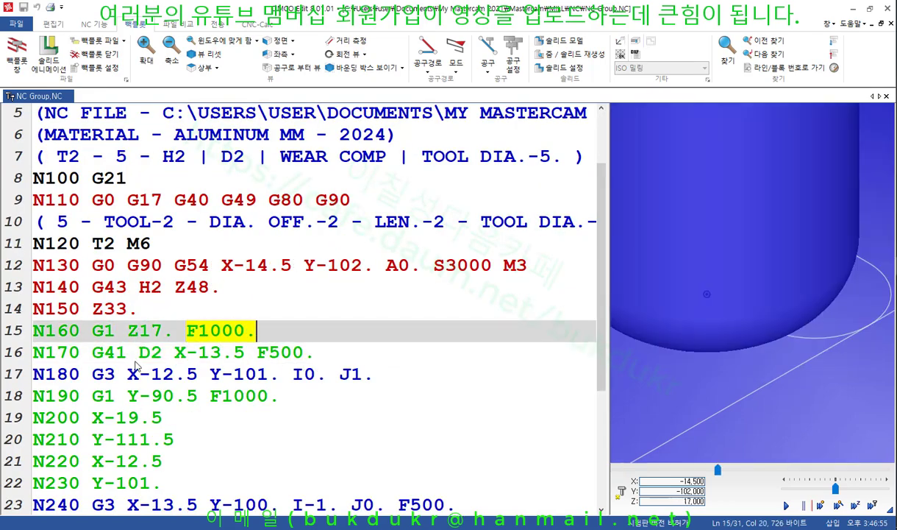
{"action": "left_click", "coordinate": [258, 356]}
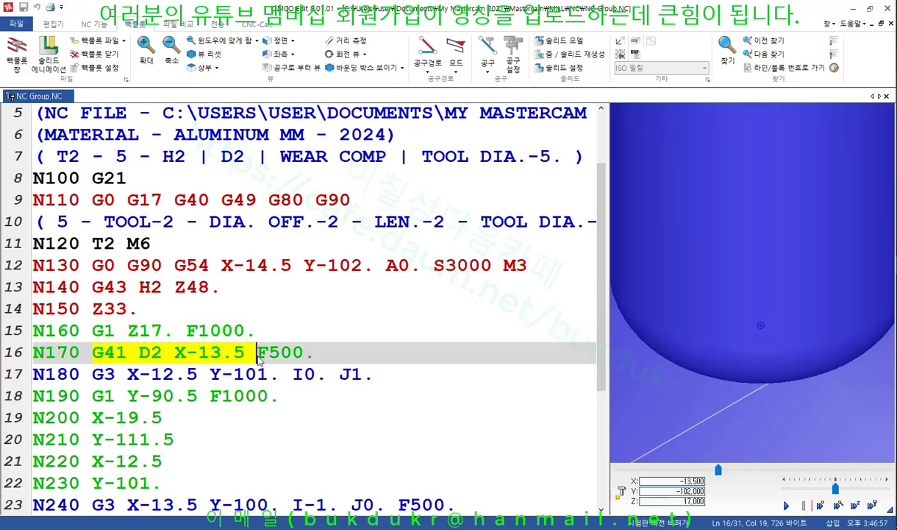
{"action": "left_click", "coordinate": [339, 359]}
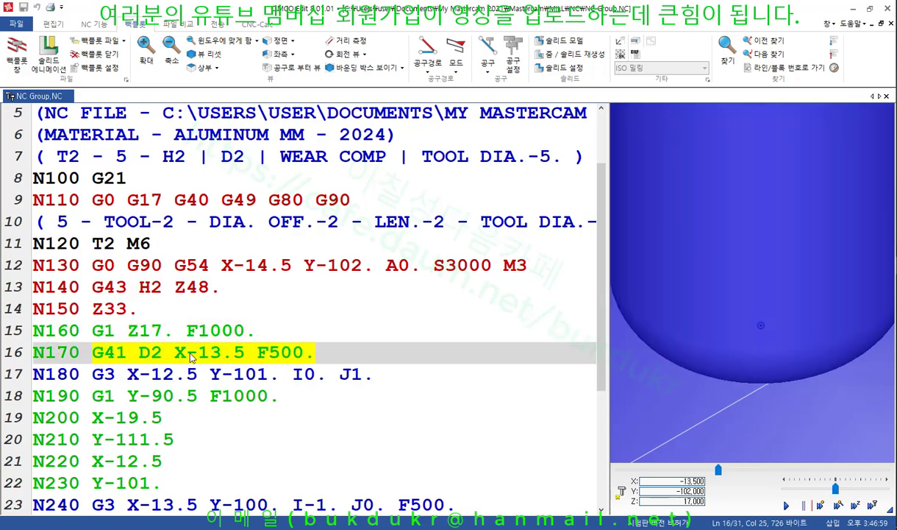
Examine entry arc block N180 together with N170, and compare their feed rate with contour block N190.
{"action": "left_click", "coordinate": [128, 373]}
{"action": "left_click", "coordinate": [354, 374]}
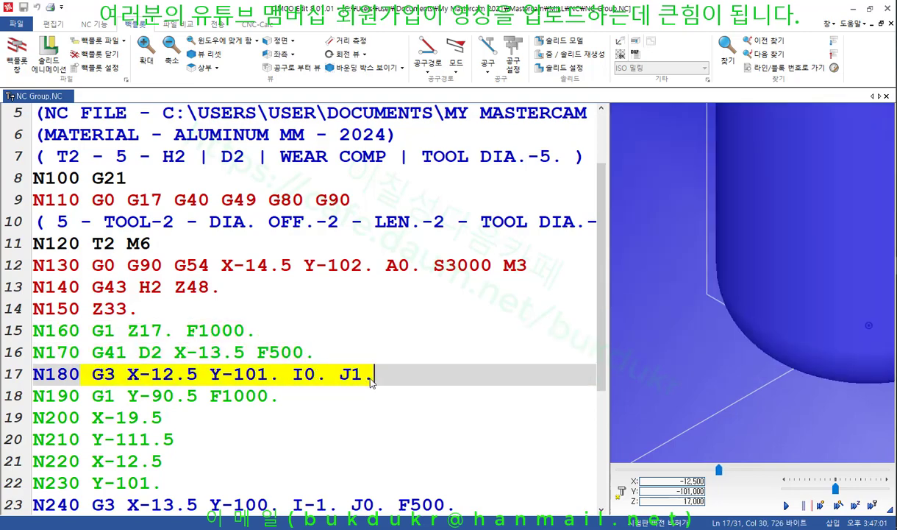
{"action": "left_click", "coordinate": [396, 377]}
{"action": "left_click", "coordinate": [17, 351]}
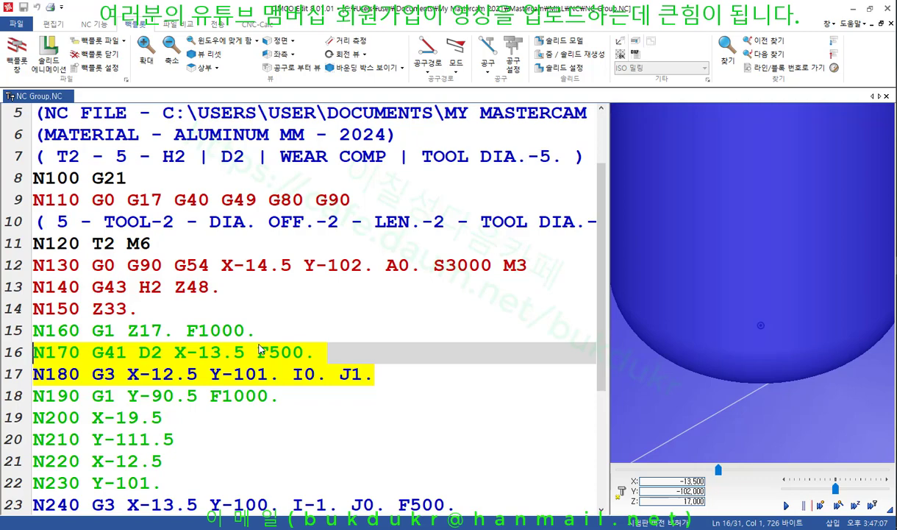
{"action": "left_click", "coordinate": [295, 403]}
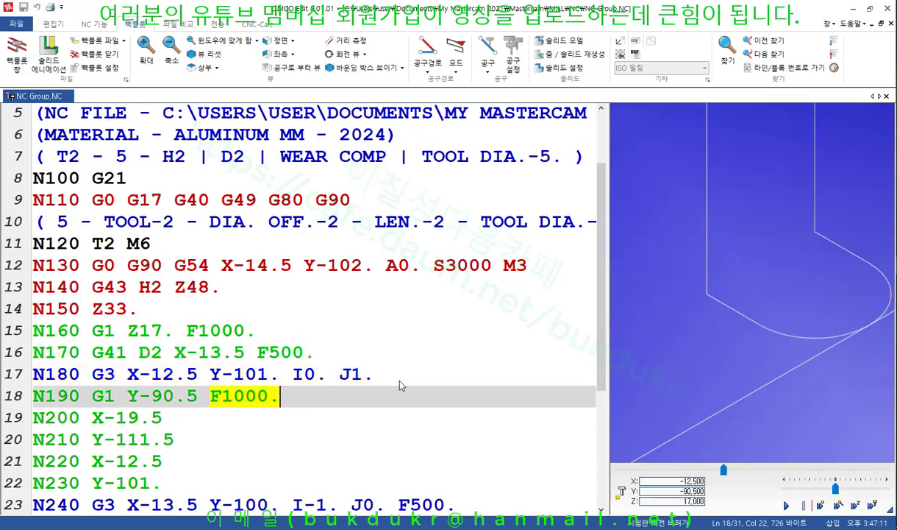
{"action": "left_click", "coordinate": [382, 370]}
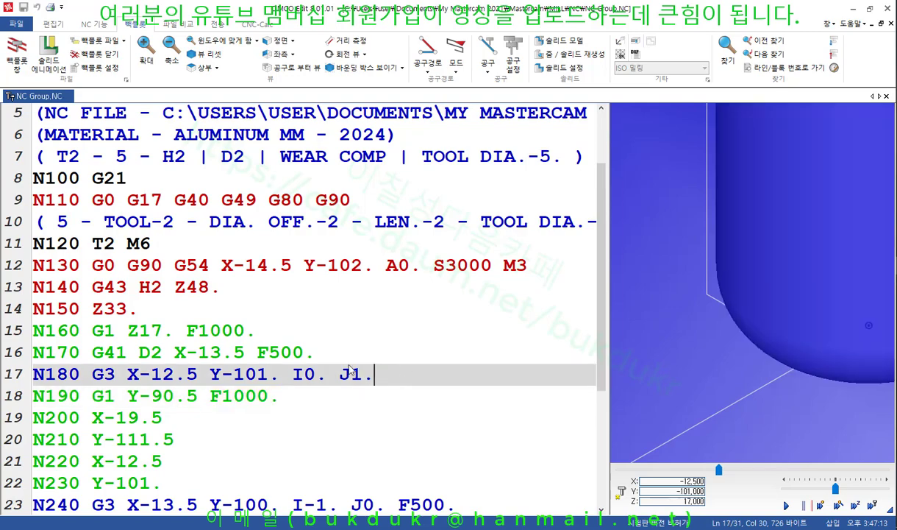
{"action": "left_click", "coordinate": [337, 356]}
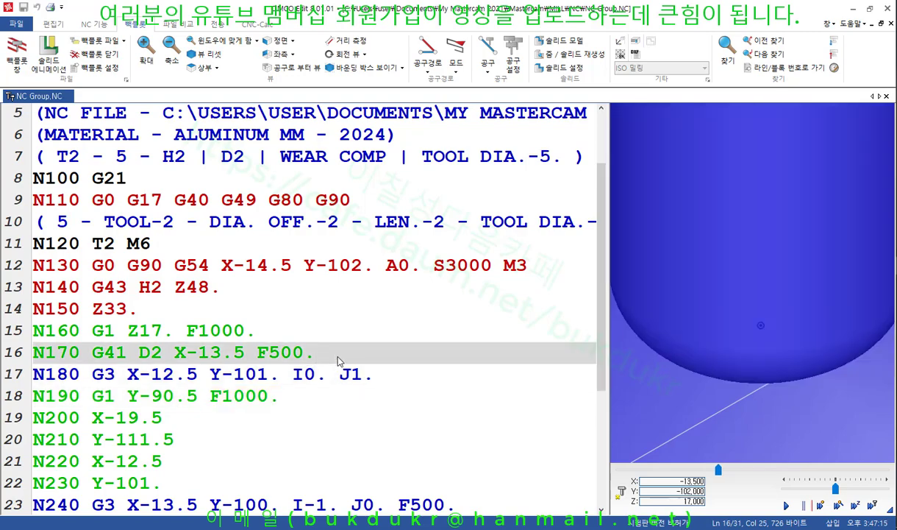
{"action": "left_click_drag", "start_coordinate": [11, 374], "coordinate": [11, 361]}
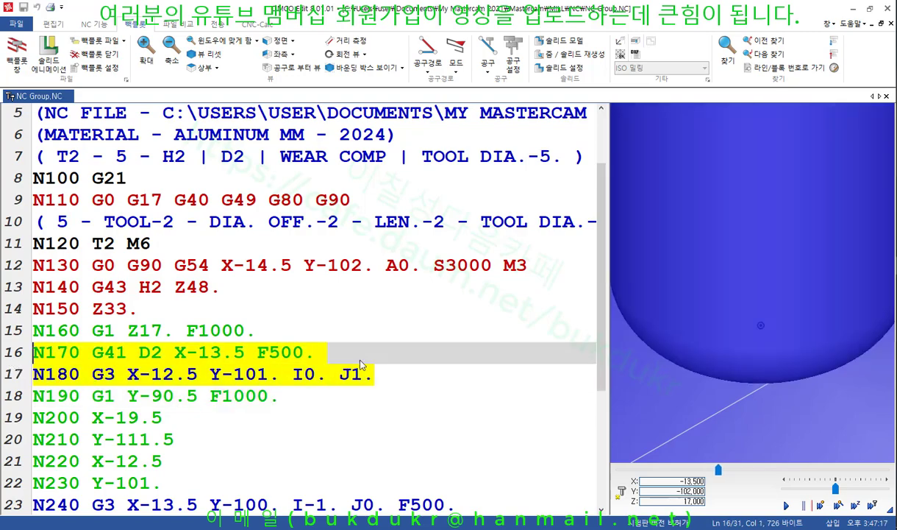
Examine the feed rate of exit arc block N240 and the G40 cancellation in exit line block N250.
{"action": "scroll", "coordinate": [423, 365], "scroll_direction": "down", "scroll_amount": 3}
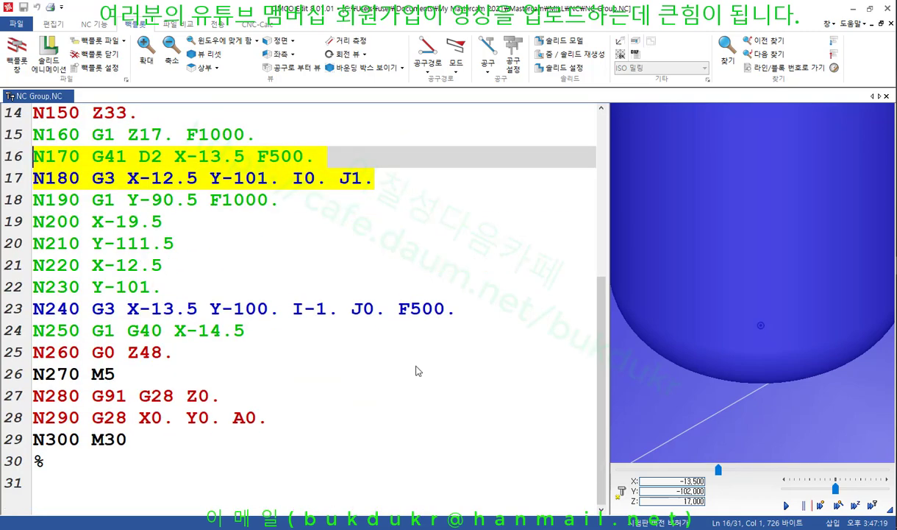
{"action": "left_click", "coordinate": [250, 330]}
{"action": "left_click", "coordinate": [465, 315]}
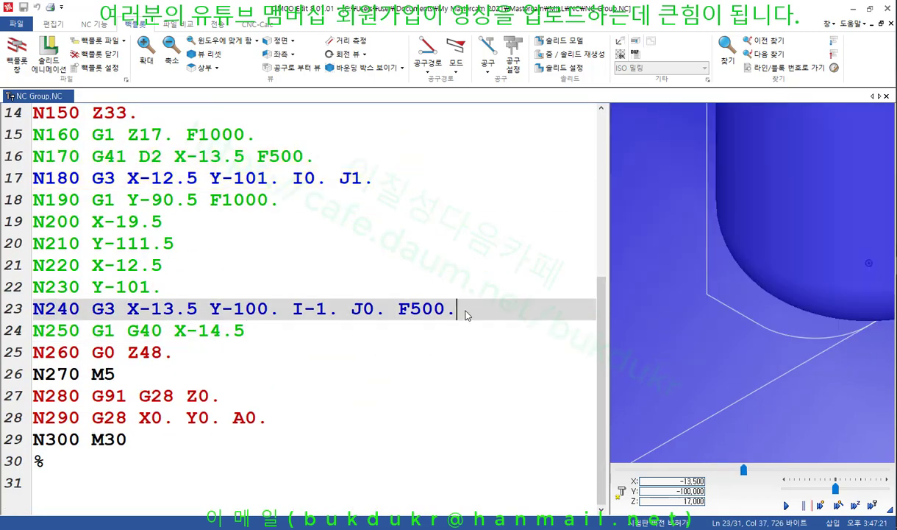
{"action": "left_click", "coordinate": [255, 333]}
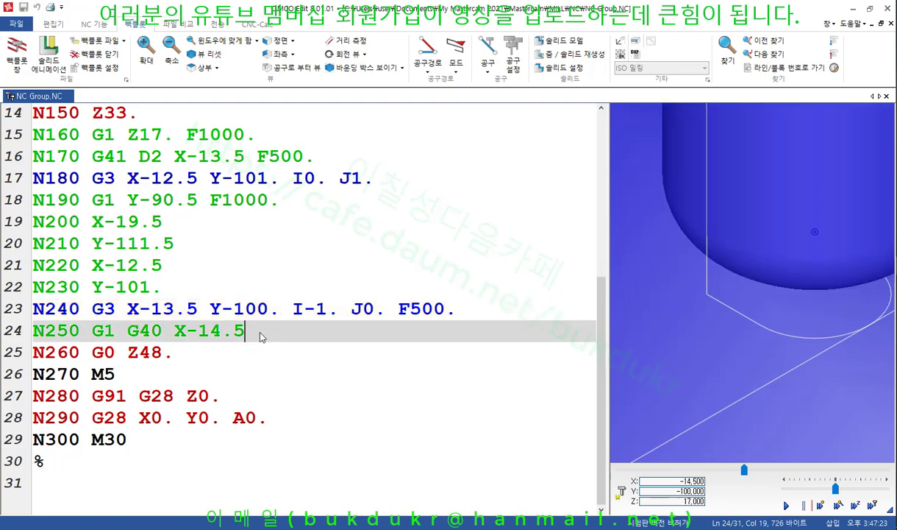
{"action": "left_click_drag", "start_coordinate": [260, 337], "coordinate": [4, 313]}
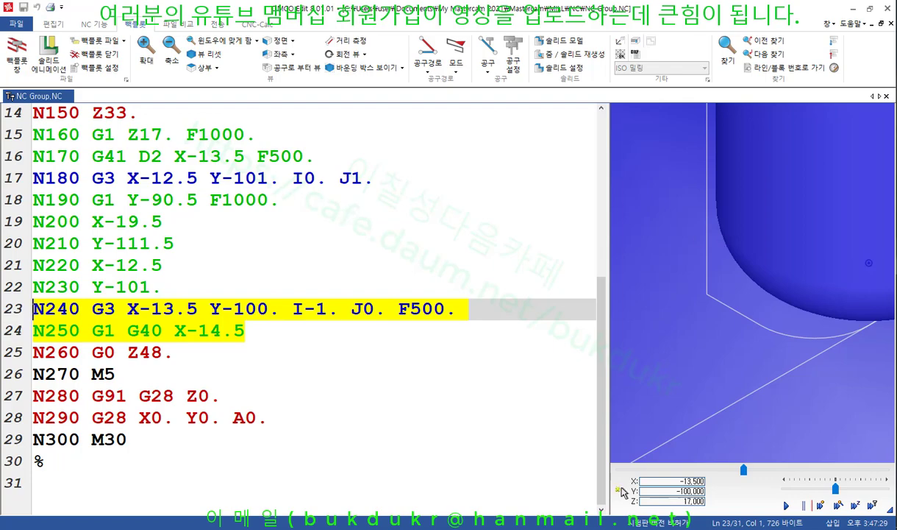
Switch back to Mastercam, reopen the contour parameters, turn off the entry and exit feed rate overrides, and enable the contour start adjustment.
{"action": "left_click", "coordinate": [809, 214]}
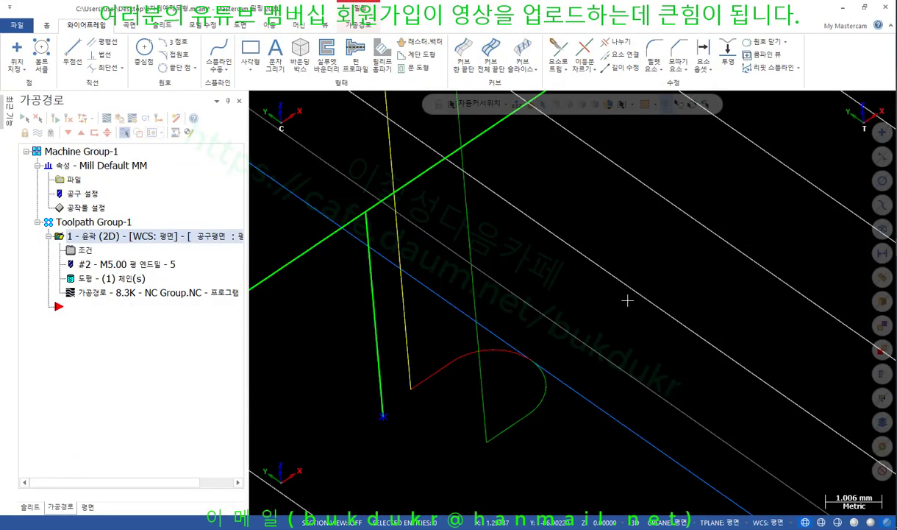
{"action": "left_click", "coordinate": [83, 250]}
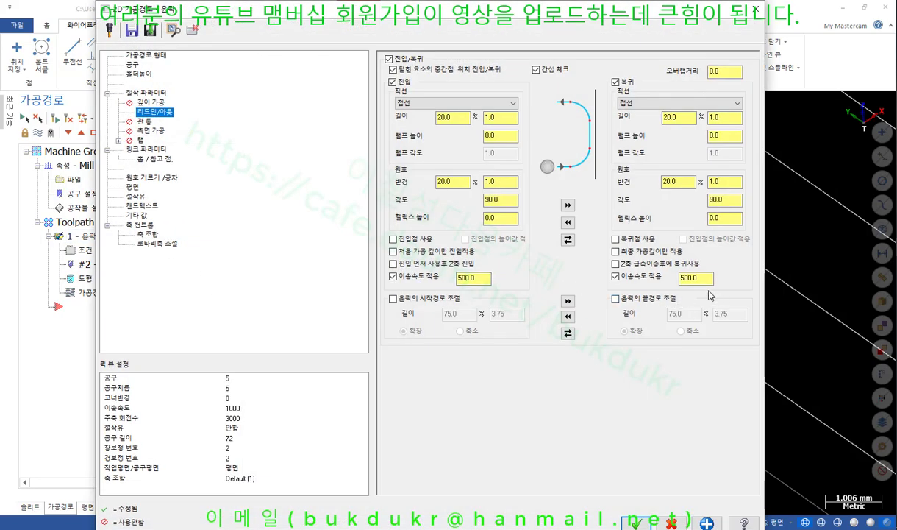
{"action": "left_click", "coordinate": [393, 276]}
{"action": "left_click", "coordinate": [616, 276]}
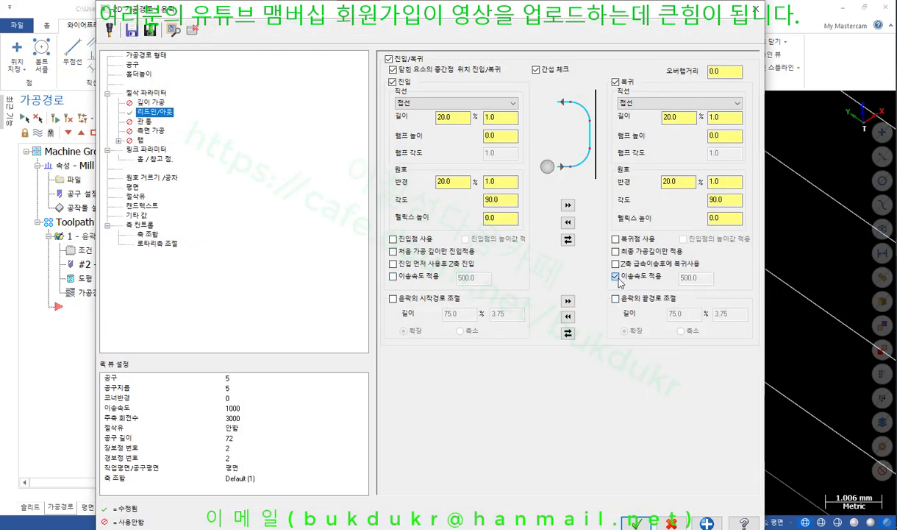
{"action": "left_click", "coordinate": [615, 276]}
{"action": "left_click", "coordinate": [393, 298]}
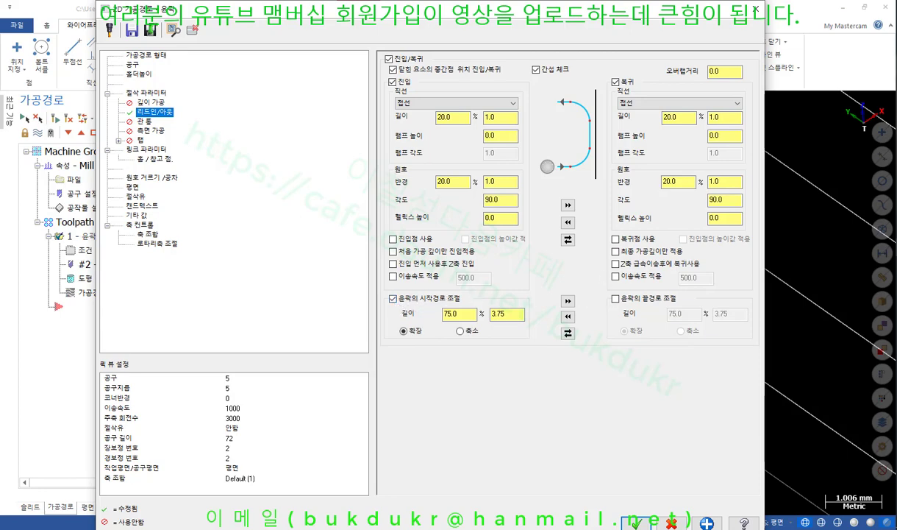
{"action": "mouse_move", "coordinate": [758, 279]}
{"action": "left_mouse_down"}
{"action": "mouse_move", "coordinate": [463, 271]}
{"action": "mouse_move", "coordinate": [379, 243]}
{"action": "mouse_move", "coordinate": [379, 84]}
{"action": "mouse_move", "coordinate": [427, 77]}
{"action": "mouse_move", "coordinate": [717, 79]}
{"action": "mouse_move", "coordinate": [783, 243]}
{"action": "mouse_move", "coordinate": [775, 278]}
{"action": "mouse_move", "coordinate": [751, 280]}
{"action": "left_mouse_up"}
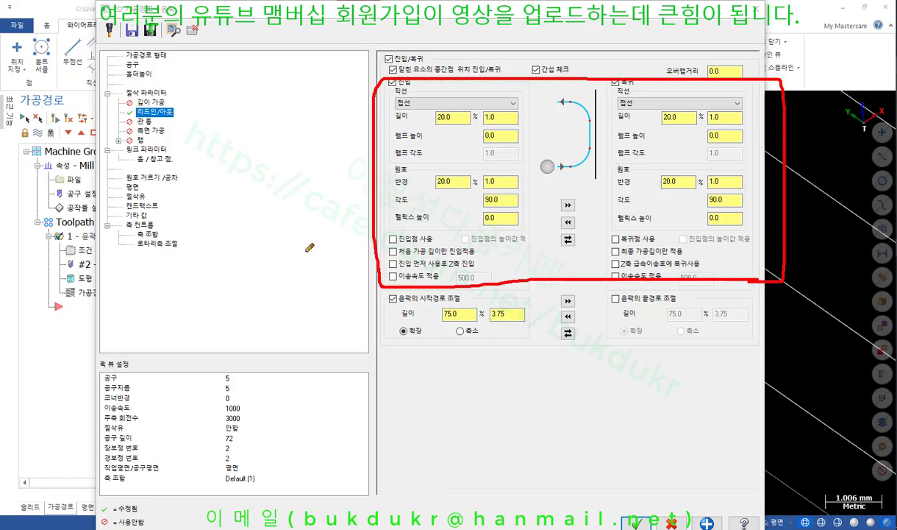
{"action": "left_click_drag", "start_coordinate": [371, 157], "coordinate": [545, 157]}
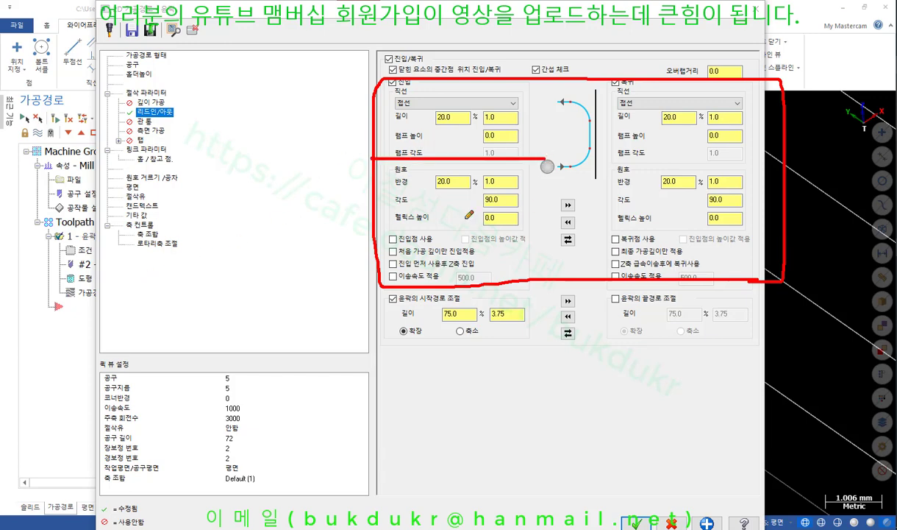
{"action": "mouse_move", "coordinate": [401, 199]}
{"action": "left_mouse_down"}
{"action": "mouse_move", "coordinate": [441, 189]}
{"action": "mouse_move", "coordinate": [531, 239]}
{"action": "left_mouse_up"}
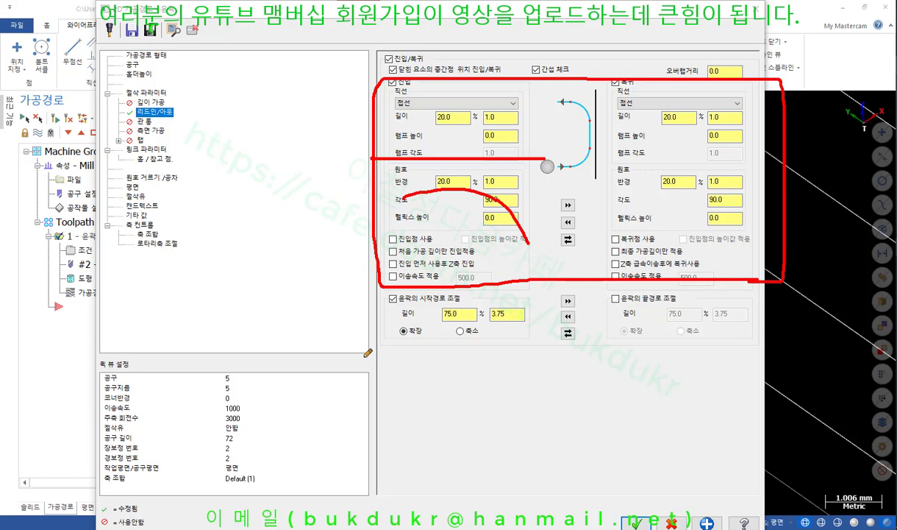
{"action": "left_click_drag", "start_coordinate": [364, 357], "coordinate": [757, 348]}
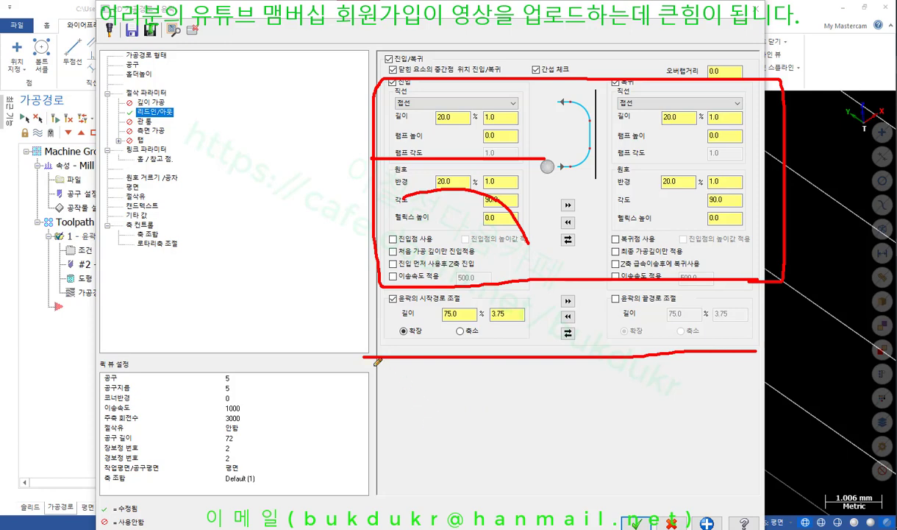
{"action": "left_click_drag", "start_coordinate": [371, 351], "coordinate": [368, 361]}
{"action": "mouse_move", "coordinate": [184, 425]}
{"action": "left_mouse_down"}
{"action": "mouse_move", "coordinate": [175, 393]}
{"action": "mouse_move", "coordinate": [187, 203]}
{"action": "mouse_move", "coordinate": [291, 298]}
{"action": "mouse_move", "coordinate": [309, 391]}
{"action": "left_mouse_up"}
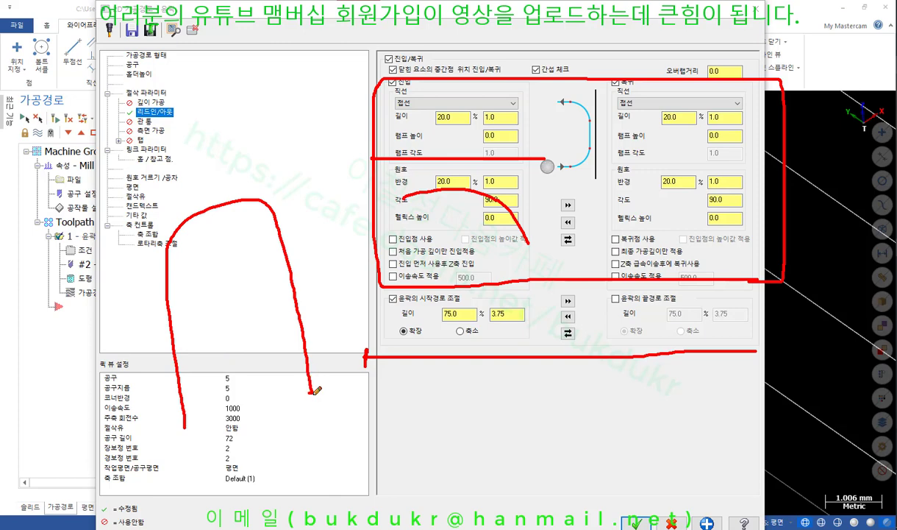
{"action": "mouse_move", "coordinate": [310, 390]}
{"action": "left_mouse_down"}
{"action": "mouse_move", "coordinate": [303, 412]}
{"action": "mouse_move", "coordinate": [344, 408]}
{"action": "left_mouse_up"}
{"action": "mouse_move", "coordinate": [168, 415]}
{"action": "left_mouse_down"}
{"action": "mouse_move", "coordinate": [190, 430]}
{"action": "mouse_move", "coordinate": [204, 406]}
{"action": "left_mouse_up"}
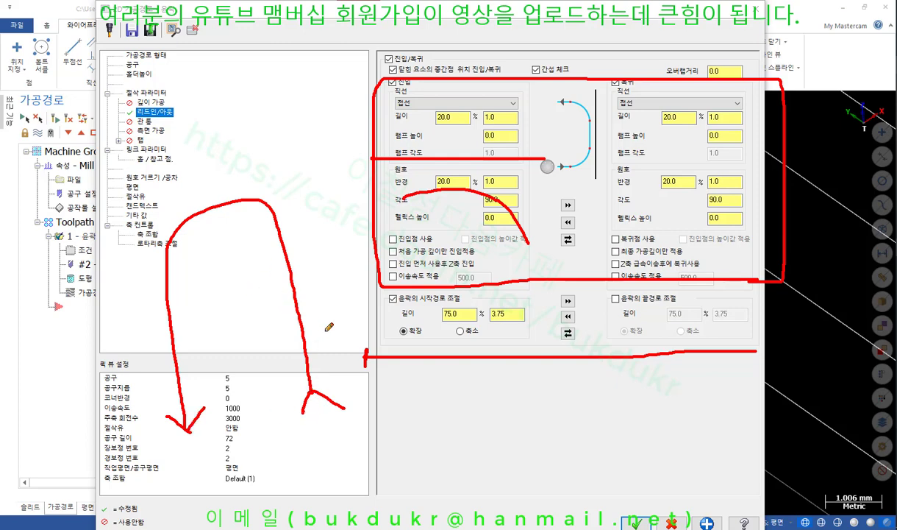
{"action": "left_click_drag", "start_coordinate": [298, 396], "coordinate": [336, 384]}
{"action": "left_click_drag", "start_coordinate": [317, 395], "coordinate": [342, 469]}
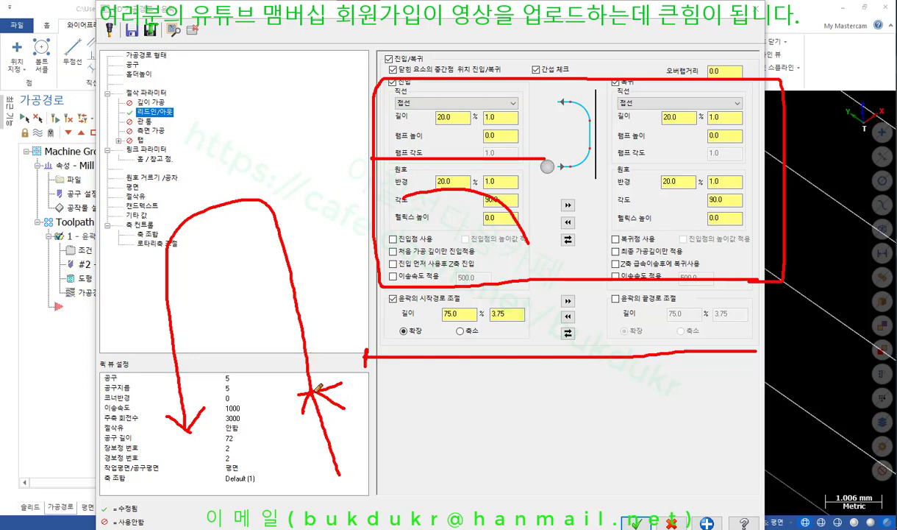
{"action": "mouse_move", "coordinate": [315, 388]}
{"action": "left_mouse_down"}
{"action": "mouse_move", "coordinate": [291, 364]}
{"action": "mouse_move", "coordinate": [298, 328]}
{"action": "left_mouse_up"}
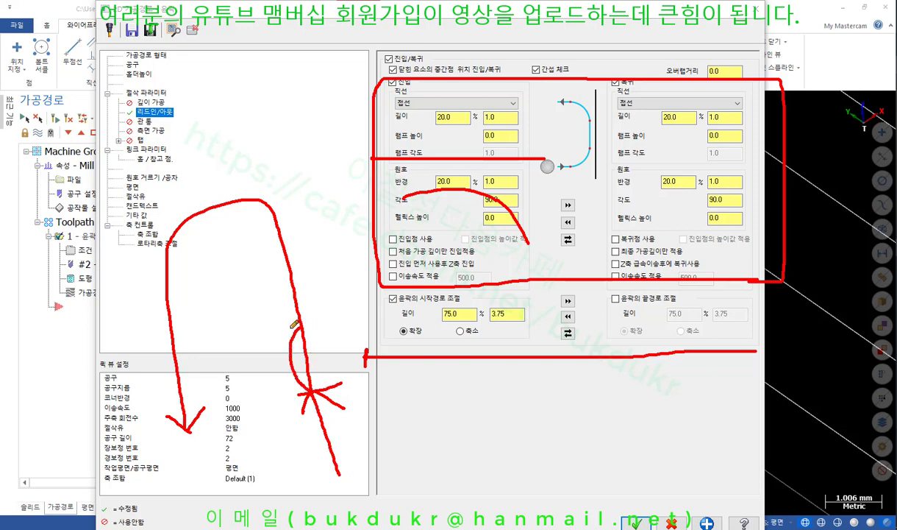
Examine the contour start adjustment, sketching how the extend and shorten options move the start point by the 75% (3.75) length.
{"action": "left_click_drag", "start_coordinate": [285, 328], "coordinate": [324, 316]}
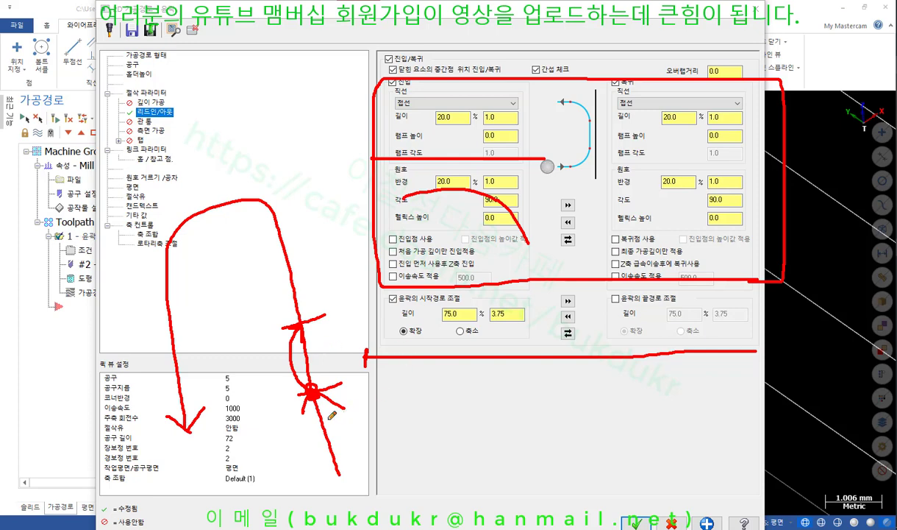
{"action": "mouse_move", "coordinate": [314, 392]}
{"action": "left_mouse_down"}
{"action": "mouse_move", "coordinate": [298, 307]}
{"action": "mouse_move", "coordinate": [299, 329]}
{"action": "mouse_move", "coordinate": [290, 307]}
{"action": "mouse_move", "coordinate": [322, 384]}
{"action": "mouse_move", "coordinate": [273, 382]}
{"action": "mouse_move", "coordinate": [336, 385]}
{"action": "left_mouse_up"}
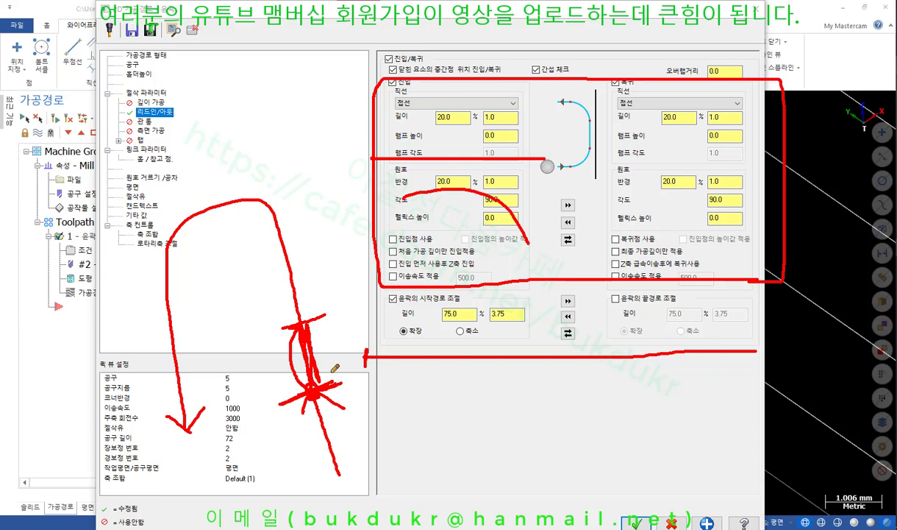
{"action": "mouse_move", "coordinate": [320, 314]}
{"action": "left_mouse_down"}
{"action": "mouse_move", "coordinate": [272, 328]}
{"action": "mouse_move", "coordinate": [324, 317]}
{"action": "mouse_move", "coordinate": [287, 319]}
{"action": "left_mouse_up"}
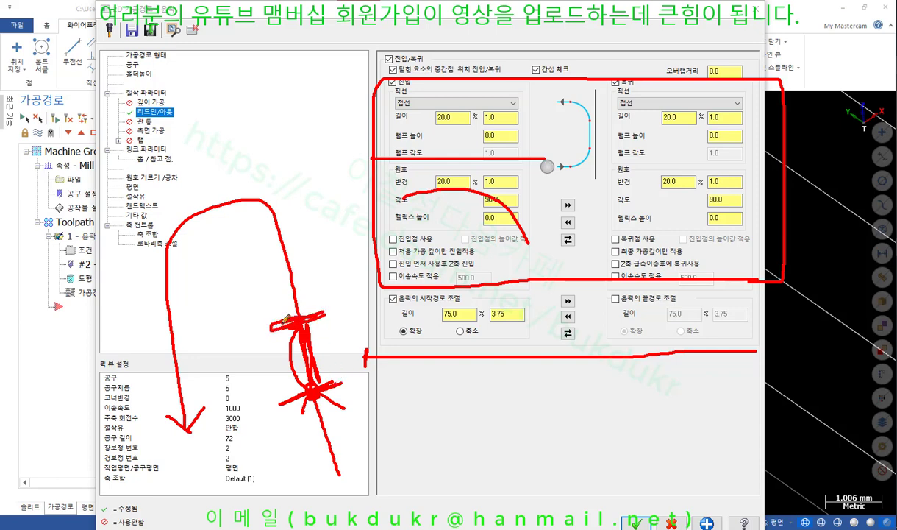
{"action": "mouse_move", "coordinate": [335, 335]}
{"action": "left_mouse_down"}
{"action": "mouse_move", "coordinate": [328, 325]}
{"action": "mouse_move", "coordinate": [323, 340]}
{"action": "mouse_move", "coordinate": [349, 360]}
{"action": "mouse_move", "coordinate": [344, 335]}
{"action": "mouse_move", "coordinate": [355, 331]}
{"action": "mouse_move", "coordinate": [384, 353]}
{"action": "left_mouse_up"}
{"action": "left_click_drag", "start_coordinate": [442, 321], "coordinate": [479, 320]}
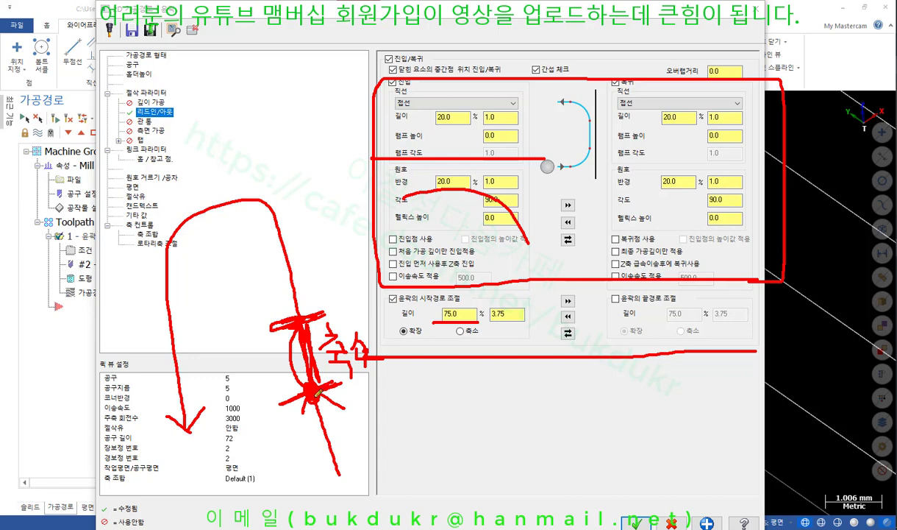
{"action": "mouse_move", "coordinate": [356, 455]}
{"action": "left_mouse_down"}
{"action": "mouse_move", "coordinate": [352, 487]}
{"action": "mouse_move", "coordinate": [302, 456]}
{"action": "left_mouse_up"}
{"action": "mouse_move", "coordinate": [396, 339]}
{"action": "left_mouse_down"}
{"action": "mouse_move", "coordinate": [495, 339]}
{"action": "mouse_move", "coordinate": [486, 323]}
{"action": "mouse_move", "coordinate": [509, 301]}
{"action": "mouse_move", "coordinate": [531, 324]}
{"action": "left_mouse_up"}
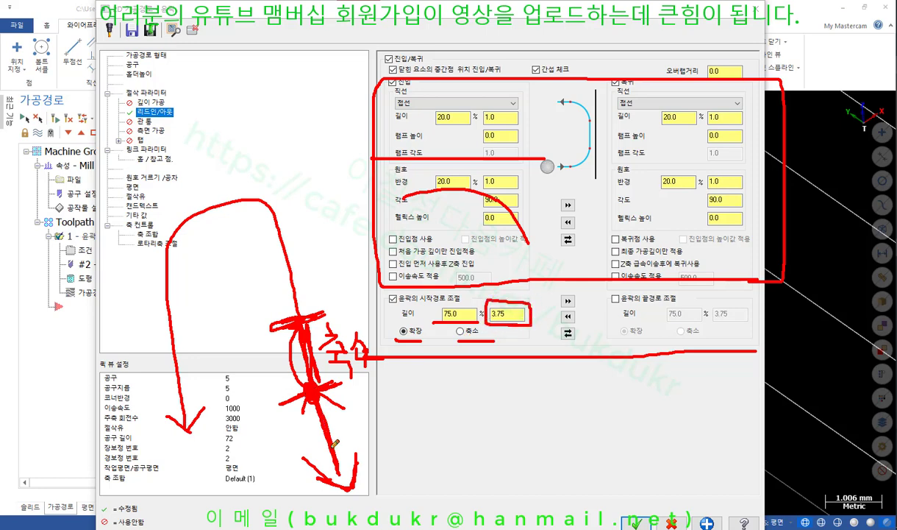
Examine the contour end adjustment by sketching how its length and extend option move the contour's end point, and close the annotation.
{"action": "left_click_drag", "start_coordinate": [151, 434], "coordinate": [230, 412]}
{"action": "mouse_move", "coordinate": [154, 434]}
{"action": "left_mouse_down"}
{"action": "mouse_move", "coordinate": [221, 411]}
{"action": "mouse_move", "coordinate": [174, 430]}
{"action": "mouse_move", "coordinate": [197, 492]}
{"action": "left_mouse_up"}
{"action": "mouse_move", "coordinate": [187, 432]}
{"action": "left_mouse_down"}
{"action": "mouse_move", "coordinate": [207, 494]}
{"action": "mouse_move", "coordinate": [218, 497]}
{"action": "left_mouse_up"}
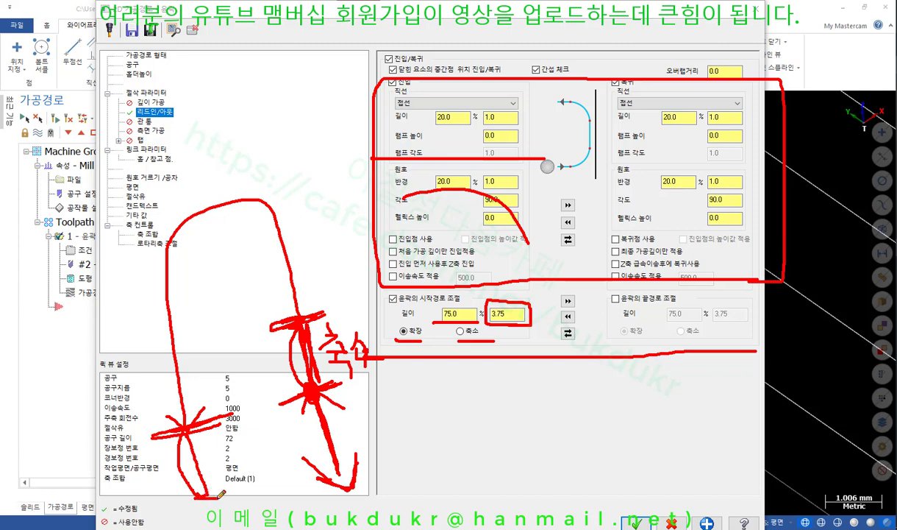
{"action": "left_click_drag", "start_coordinate": [177, 441], "coordinate": [219, 432]}
{"action": "mouse_move", "coordinate": [677, 313]}
{"action": "left_mouse_down"}
{"action": "mouse_move", "coordinate": [647, 335]}
{"action": "mouse_move", "coordinate": [611, 294]}
{"action": "mouse_move", "coordinate": [736, 316]}
{"action": "mouse_move", "coordinate": [623, 342]}
{"action": "mouse_move", "coordinate": [733, 319]}
{"action": "left_mouse_up"}
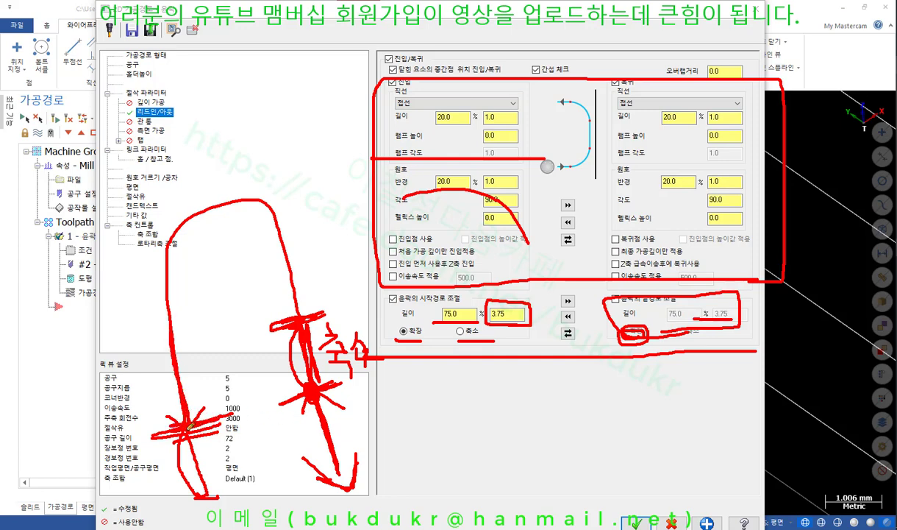
{"action": "left_click_drag", "start_coordinate": [189, 427], "coordinate": [210, 497]}
{"action": "right_click", "coordinate": [611, 393]}
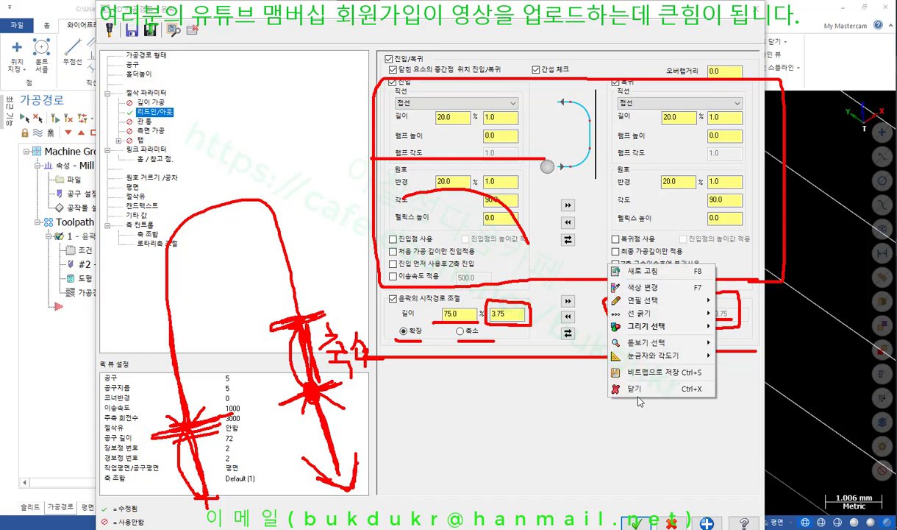
{"action": "left_click", "coordinate": [610, 377]}
Try the contour end adjustment on and off, also toggling the start adjustment, to compare their effect on the available settings.
{"action": "left_click", "coordinate": [615, 297]}
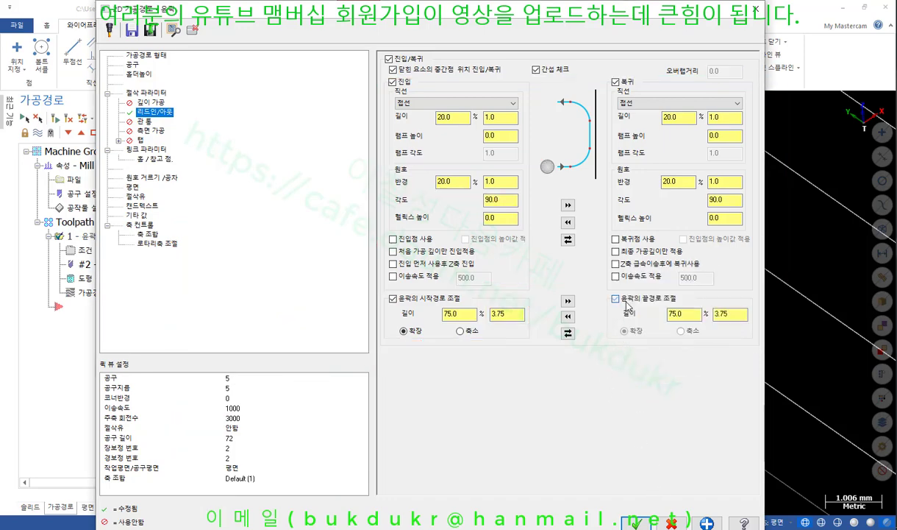
{"action": "left_click", "coordinate": [393, 298]}
{"action": "left_click", "coordinate": [392, 298]}
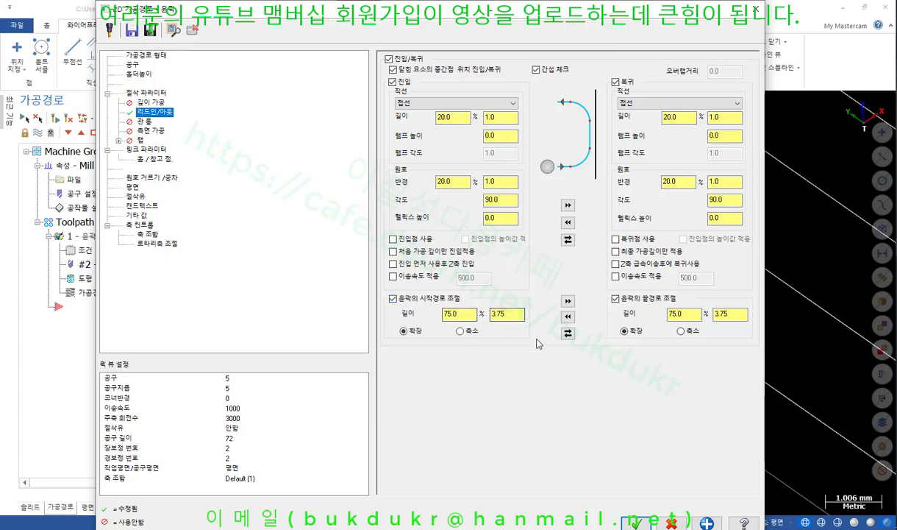
{"action": "left_click", "coordinate": [615, 298]}
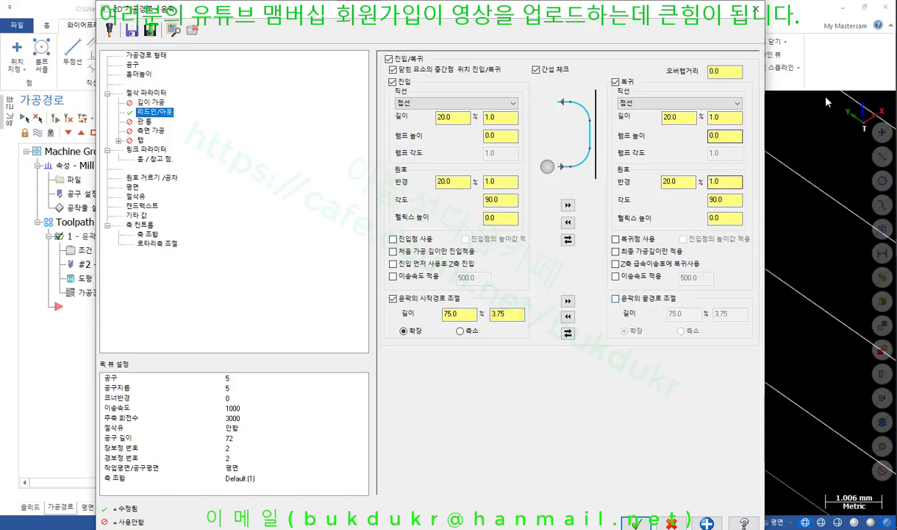
Compare the overlap distance setting with the contour end adjustment by marking both groups.
{"action": "mouse_move", "coordinate": [753, 75]}
{"action": "left_mouse_down"}
{"action": "mouse_move", "coordinate": [655, 92]}
{"action": "mouse_move", "coordinate": [736, 48]}
{"action": "mouse_move", "coordinate": [758, 83]}
{"action": "left_mouse_up"}
{"action": "mouse_move", "coordinate": [682, 333]}
{"action": "left_mouse_down"}
{"action": "mouse_move", "coordinate": [604, 309]}
{"action": "mouse_move", "coordinate": [717, 286]}
{"action": "mouse_move", "coordinate": [706, 339]}
{"action": "mouse_move", "coordinate": [671, 342]}
{"action": "left_mouse_up"}
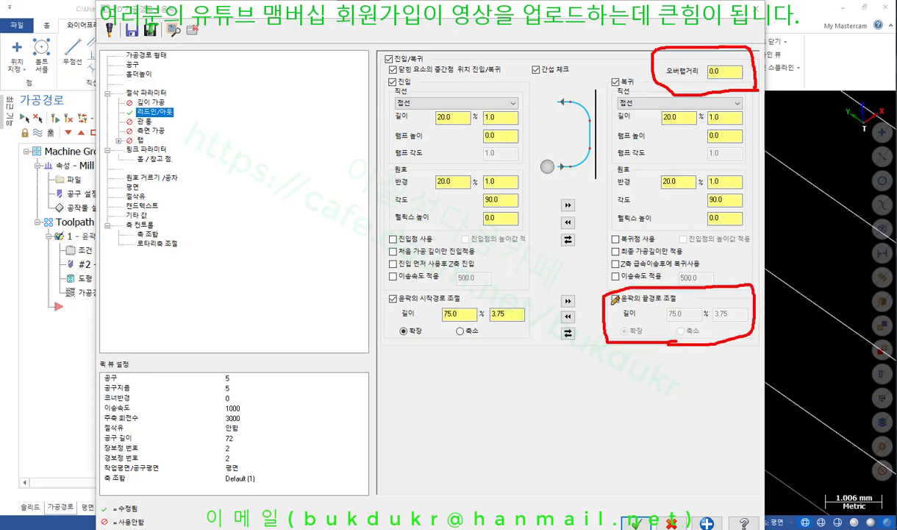
{"action": "left_click_drag", "start_coordinate": [610, 301], "coordinate": [655, 301]}
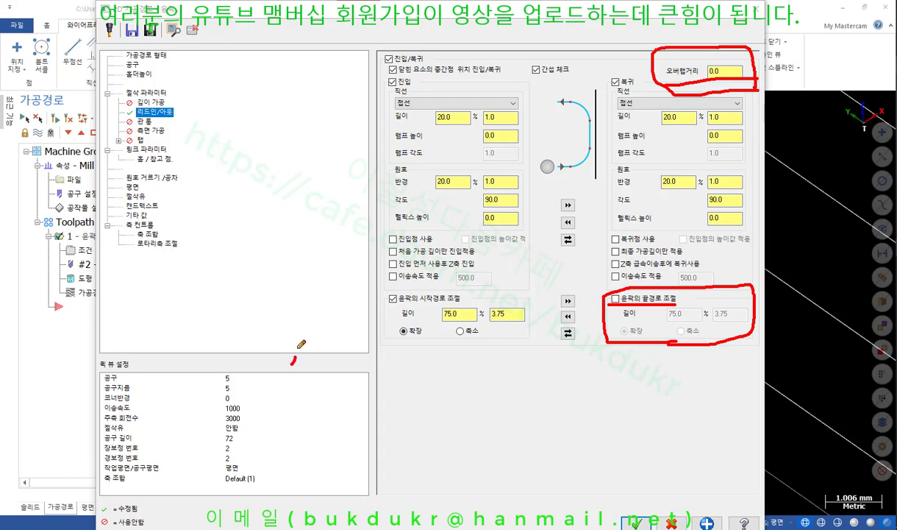
Sketch a closed rectangular contour annotation to examine how an overlap past the start point works, and close the annotation.
{"action": "mouse_move", "coordinate": [296, 344]}
{"action": "left_mouse_down"}
{"action": "mouse_move", "coordinate": [213, 153]}
{"action": "mouse_move", "coordinate": [217, 340]}
{"action": "mouse_move", "coordinate": [286, 360]}
{"action": "left_mouse_up"}
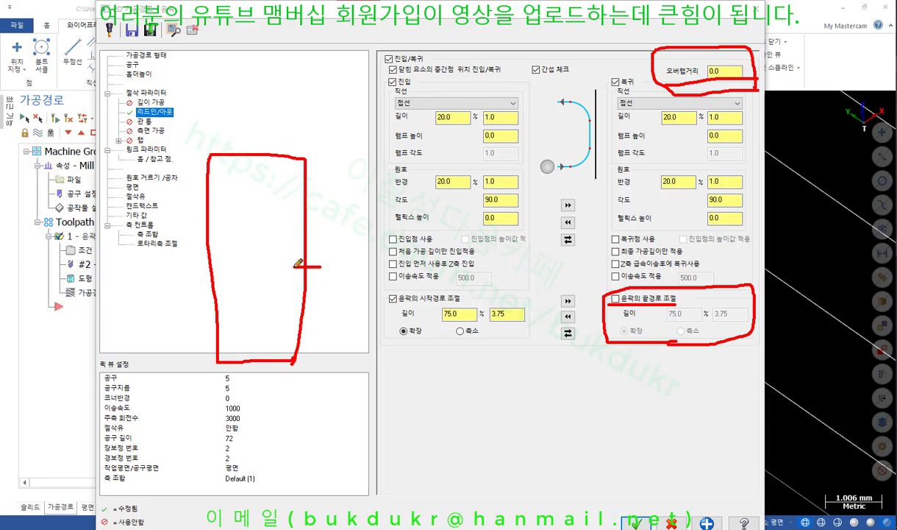
{"action": "mouse_move", "coordinate": [294, 267]}
{"action": "left_mouse_down"}
{"action": "mouse_move", "coordinate": [317, 267]}
{"action": "mouse_move", "coordinate": [304, 206]}
{"action": "left_mouse_up"}
{"action": "mouse_move", "coordinate": [304, 206]}
{"action": "left_mouse_down"}
{"action": "mouse_move", "coordinate": [287, 228]}
{"action": "mouse_move", "coordinate": [328, 226]}
{"action": "left_mouse_up"}
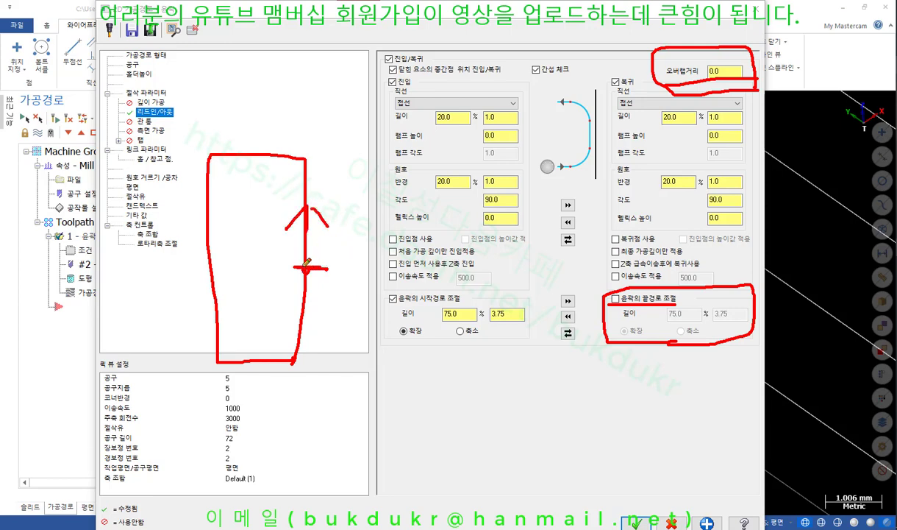
{"action": "mouse_move", "coordinate": [305, 265]}
{"action": "left_mouse_down"}
{"action": "mouse_move", "coordinate": [314, 266]}
{"action": "mouse_move", "coordinate": [293, 202]}
{"action": "mouse_move", "coordinate": [234, 147]}
{"action": "mouse_move", "coordinate": [221, 297]}
{"action": "mouse_move", "coordinate": [254, 360]}
{"action": "mouse_move", "coordinate": [292, 360]}
{"action": "mouse_move", "coordinate": [307, 273]}
{"action": "mouse_move", "coordinate": [289, 239]}
{"action": "mouse_move", "coordinate": [307, 226]}
{"action": "left_mouse_up"}
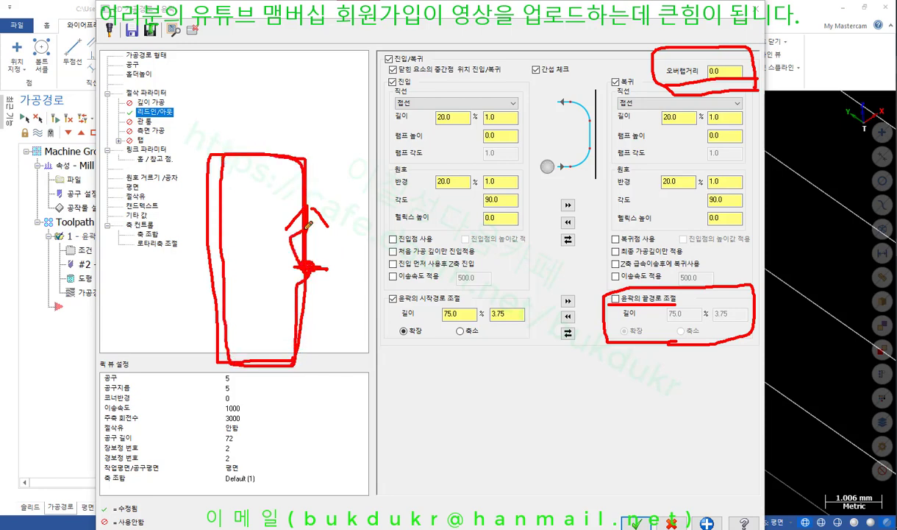
{"action": "left_click_drag", "start_coordinate": [313, 276], "coordinate": [304, 231]}
{"action": "mouse_move", "coordinate": [662, 68]}
{"action": "left_mouse_down"}
{"action": "mouse_move", "coordinate": [647, 87]}
{"action": "mouse_move", "coordinate": [752, 77]}
{"action": "left_mouse_up"}
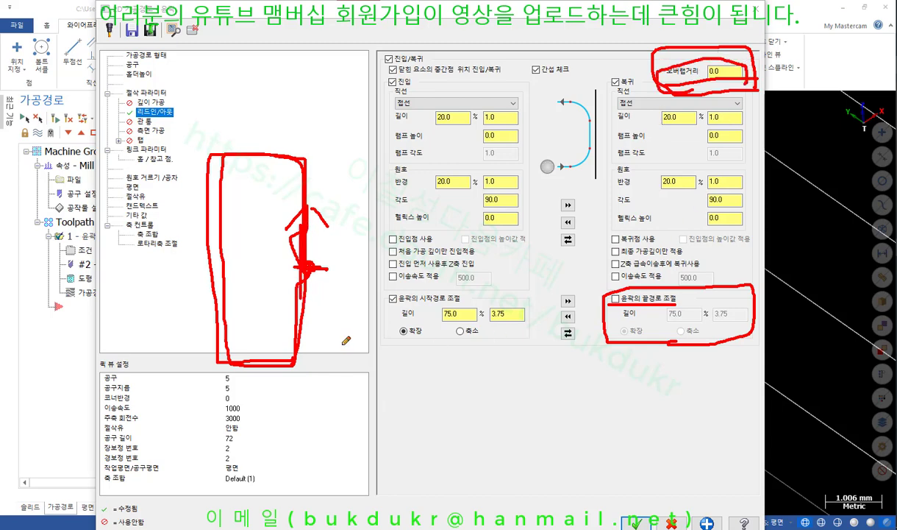
{"action": "mouse_move", "coordinate": [616, 350]}
{"action": "left_mouse_down"}
{"action": "mouse_move", "coordinate": [595, 294]}
{"action": "mouse_move", "coordinate": [772, 295]}
{"action": "mouse_move", "coordinate": [625, 340]}
{"action": "left_mouse_up"}
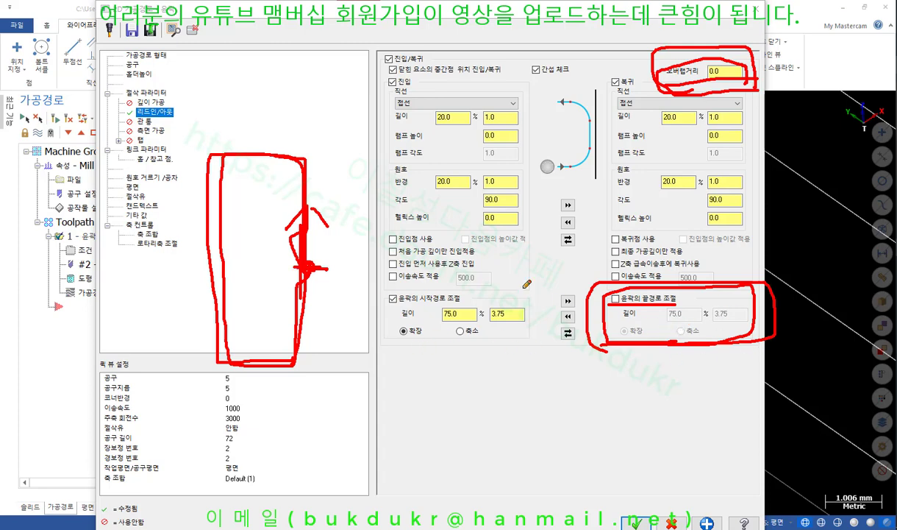
{"action": "right_click", "coordinate": [482, 244]}
{"action": "left_click", "coordinate": [531, 370]}
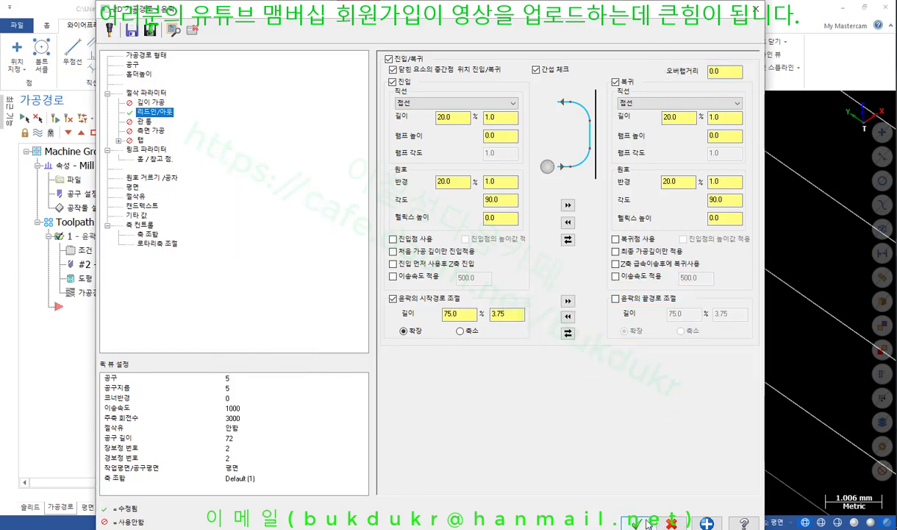
Turn off the contour start adjustment, accept the parameters, decline the automatic save, and regenerate the contour toolpath.
{"action": "left_click", "coordinate": [393, 298]}
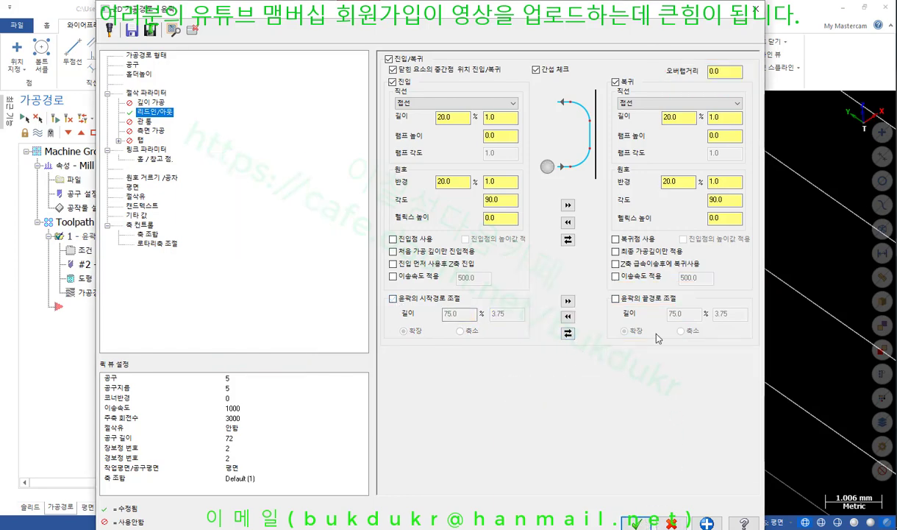
{"action": "left_click", "coordinate": [635, 519]}
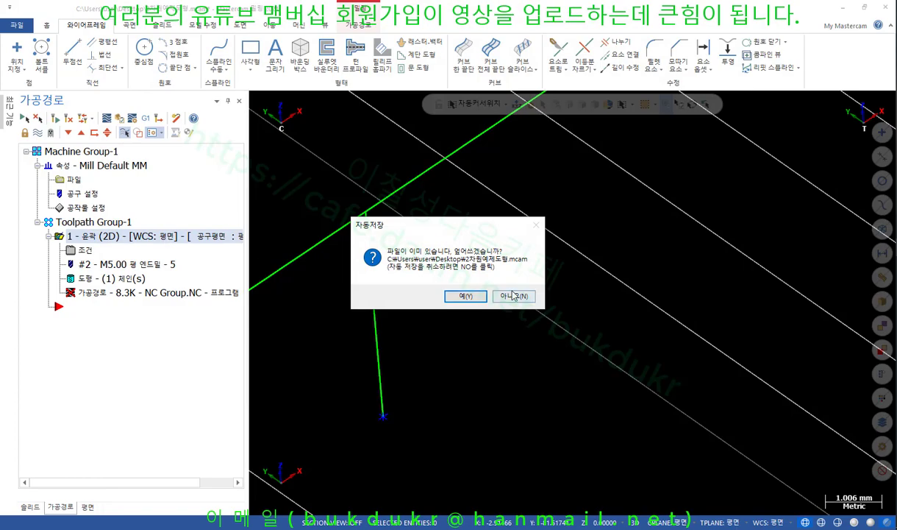
{"action": "left_click", "coordinate": [482, 284]}
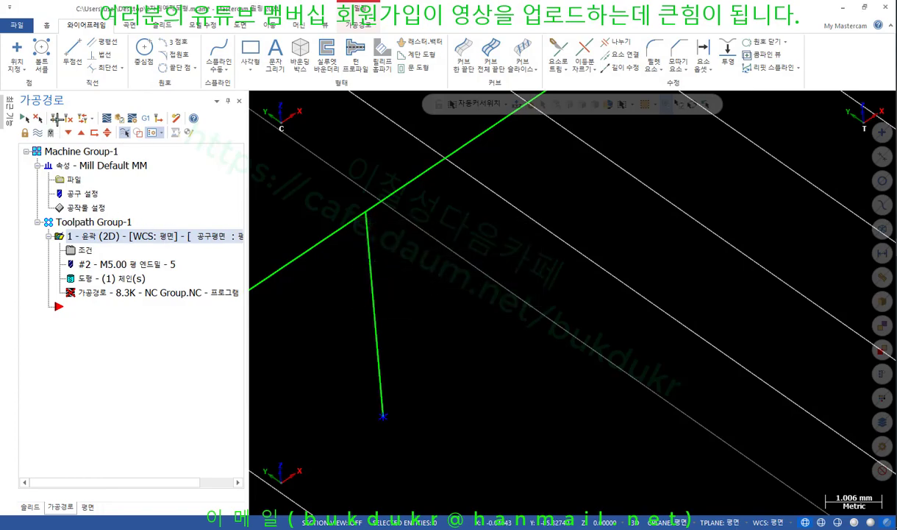
{"action": "left_click", "coordinate": [54, 120]}
Display the solid model shaded and frame the pocket together with the open-ended slot near the part corner.
{"action": "scroll", "coordinate": [588, 253], "scroll_direction": "down", "scroll_amount": 5}
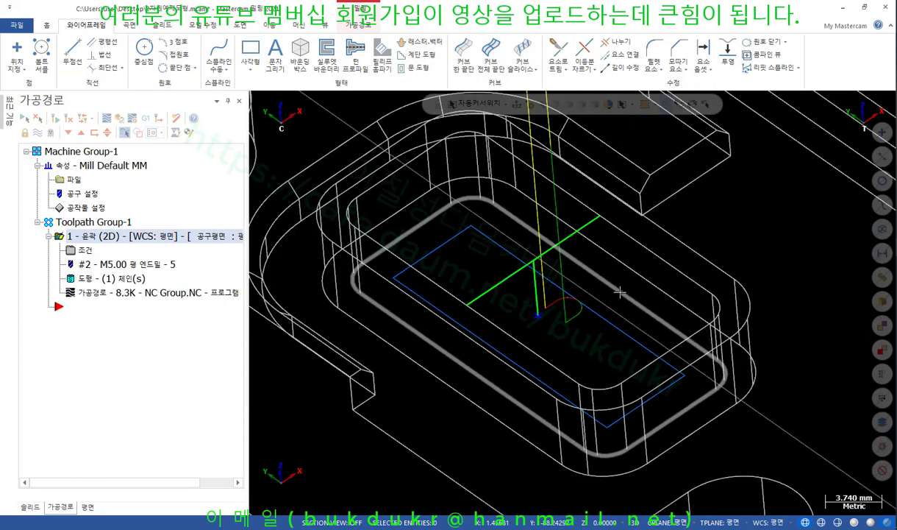
{"action": "mouse_move", "coordinate": [650, 267]}
{"action": "middle_mouse_down"}
{"action": "mouse_move", "coordinate": [605, 256]}
{"action": "mouse_move", "coordinate": [638, 233]}
{"action": "mouse_move", "coordinate": [708, 269]}
{"action": "mouse_move", "coordinate": [758, 307]}
{"action": "mouse_move", "coordinate": [733, 324]}
{"action": "middle_mouse_up"}
{"action": "key", "text": "alt+s"}
{"action": "scroll", "coordinate": [615, 257], "scroll_direction": "down", "scroll_amount": 3}
{"action": "scroll", "coordinate": [757, 308], "scroll_direction": "up", "scroll_amount": 3}
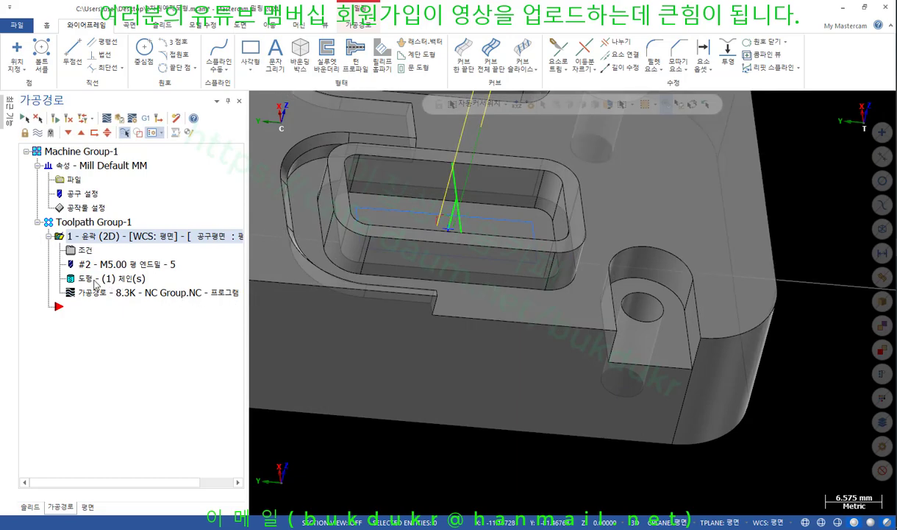
Rechain all of the contour operation's geometry with a 3D solid chain along the floor edge of the open-ended slot.
{"action": "left_click", "coordinate": [107, 277]}
{"action": "right_click", "coordinate": [129, 238]}
{"action": "left_click", "coordinate": [197, 281]}
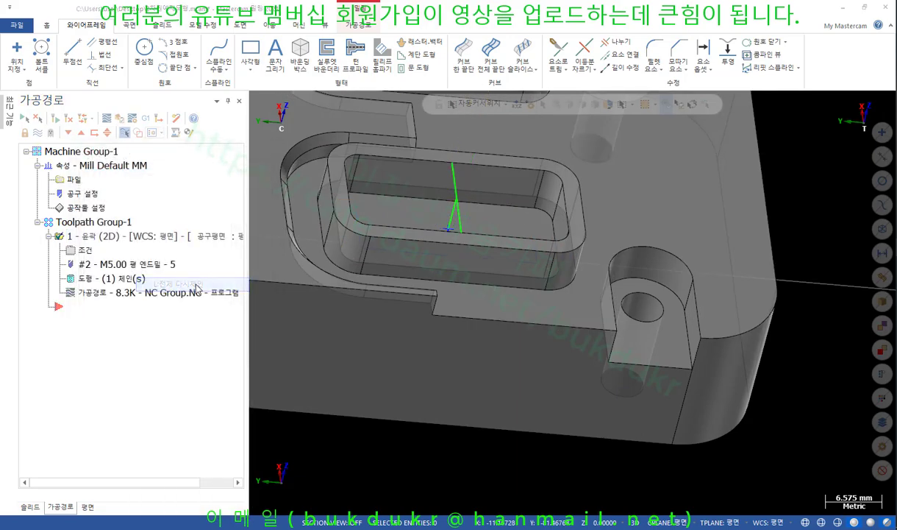
{"action": "left_click", "coordinate": [146, 148]}
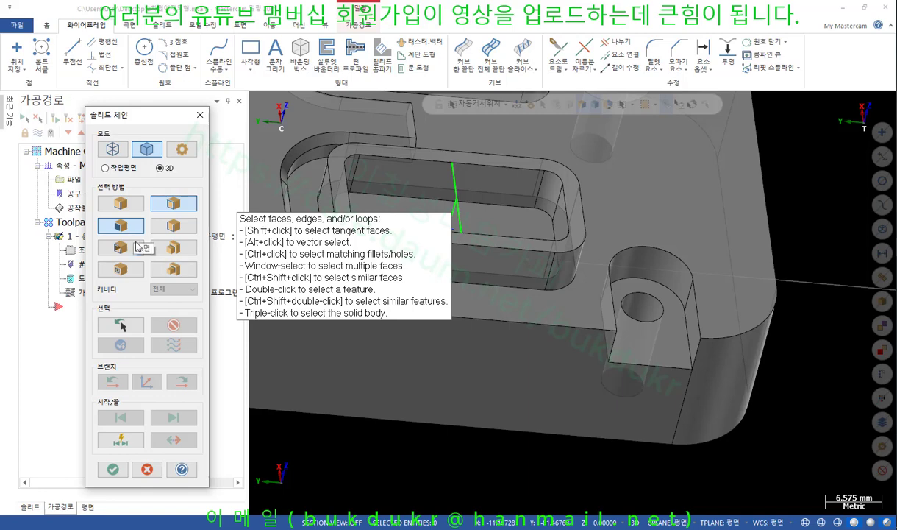
{"action": "left_click", "coordinate": [171, 253]}
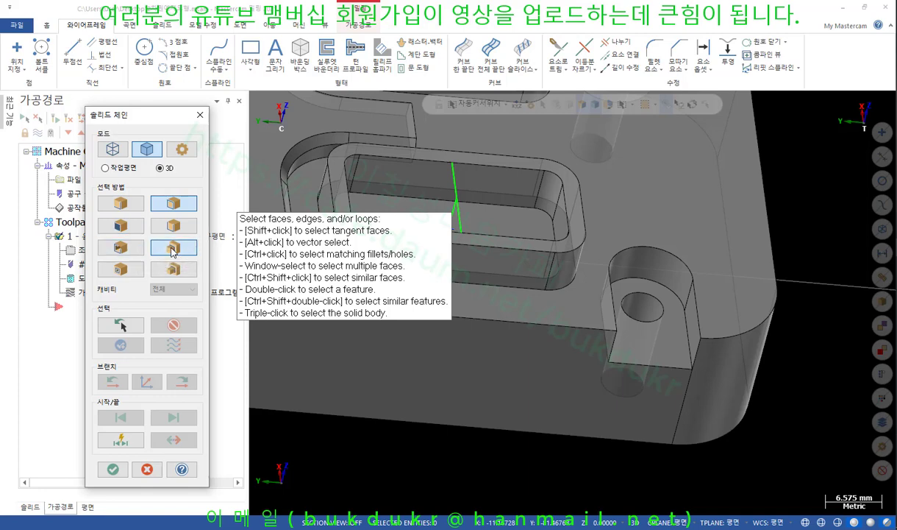
{"action": "left_click", "coordinate": [676, 350]}
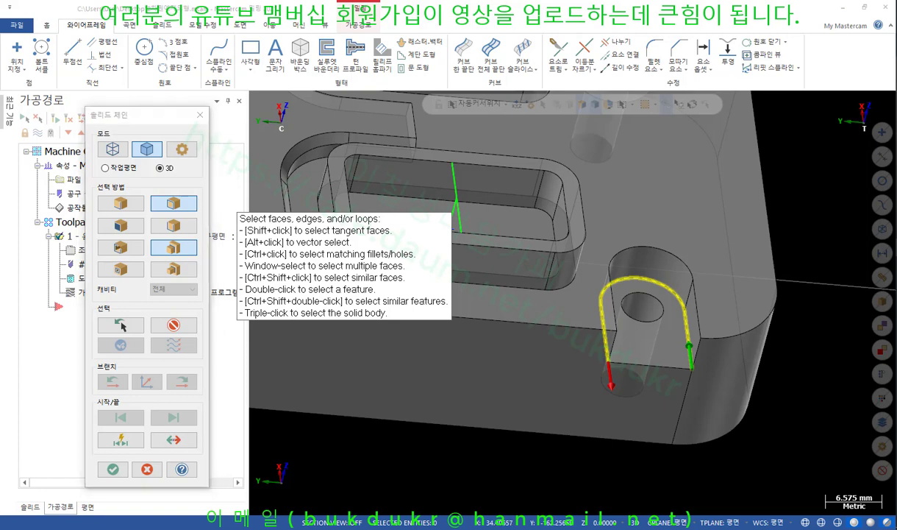
Trace the open chain's path, accept the new slot chain in both chaining dialogs, and regenerate the contour toolpath.
{"action": "mouse_move", "coordinate": [692, 371]}
{"action": "left_mouse_down"}
{"action": "mouse_move", "coordinate": [687, 309]}
{"action": "mouse_move", "coordinate": [665, 283]}
{"action": "mouse_move", "coordinate": [617, 278]}
{"action": "mouse_move", "coordinate": [599, 319]}
{"action": "left_mouse_up"}
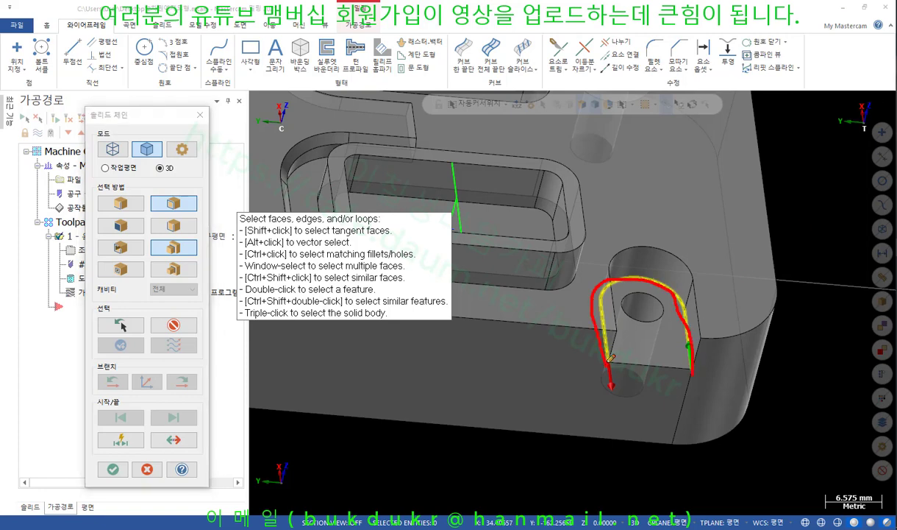
{"action": "right_click", "coordinate": [700, 259]}
{"action": "left_click", "coordinate": [747, 397]}
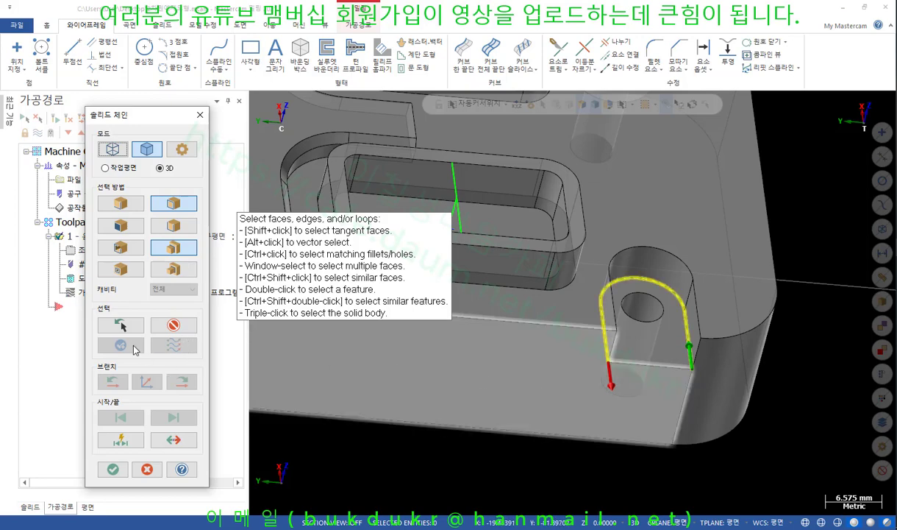
{"action": "left_click", "coordinate": [126, 468]}
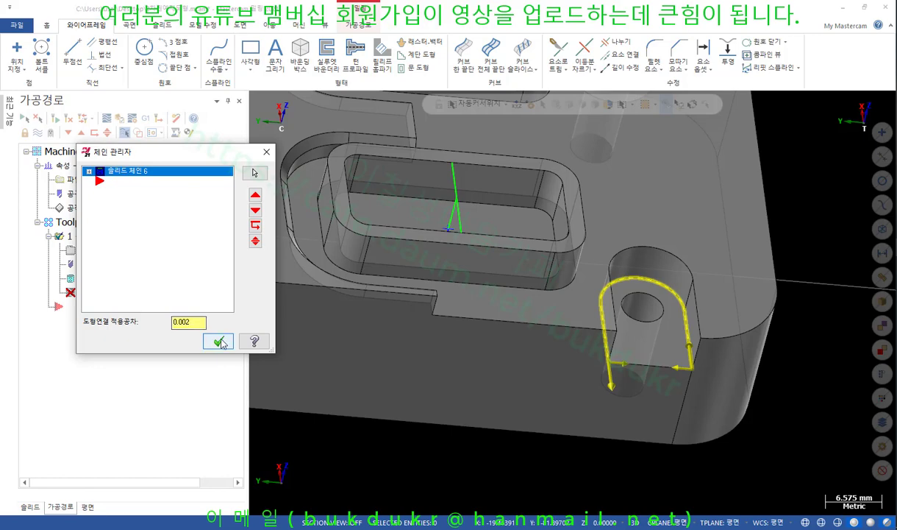
{"action": "left_click", "coordinate": [208, 328]}
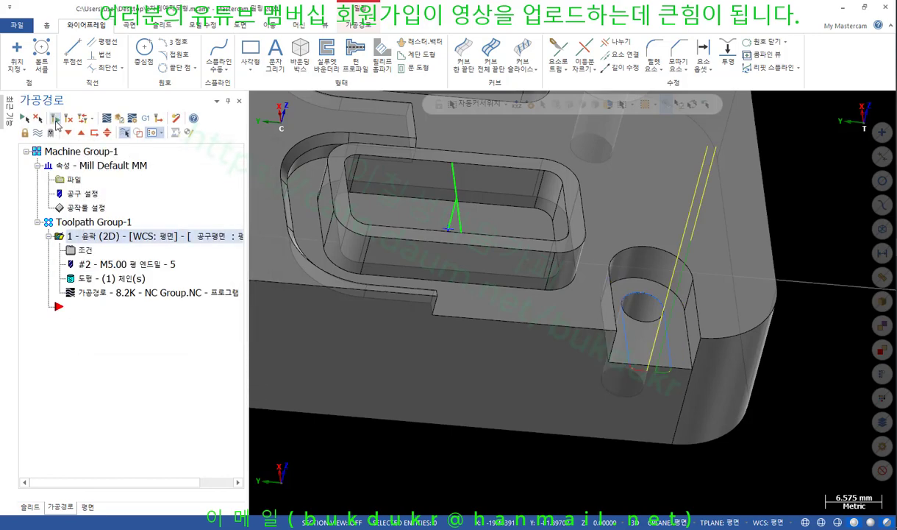
Examine the entry and exit moves at the slot's open end, circle the spots near the wall, and clear the marks.
{"action": "scroll", "coordinate": [652, 272], "scroll_direction": "up", "scroll_amount": 5}
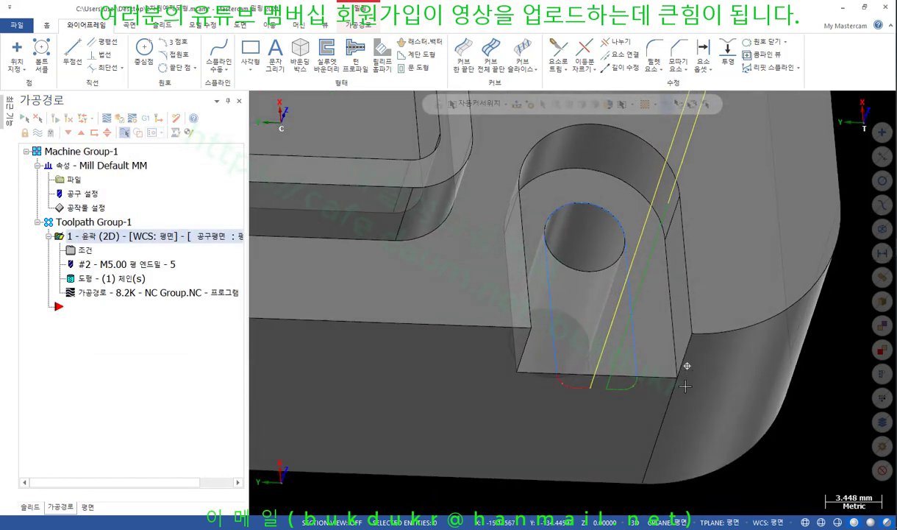
{"action": "middle_click_drag", "start_coordinate": [667, 397], "coordinate": [698, 401]}
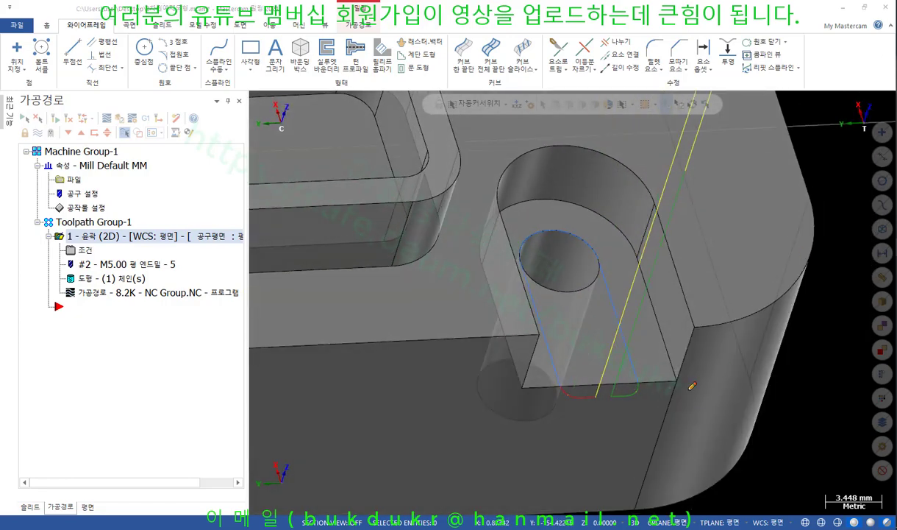
{"action": "left_click_drag", "start_coordinate": [684, 371], "coordinate": [690, 373]}
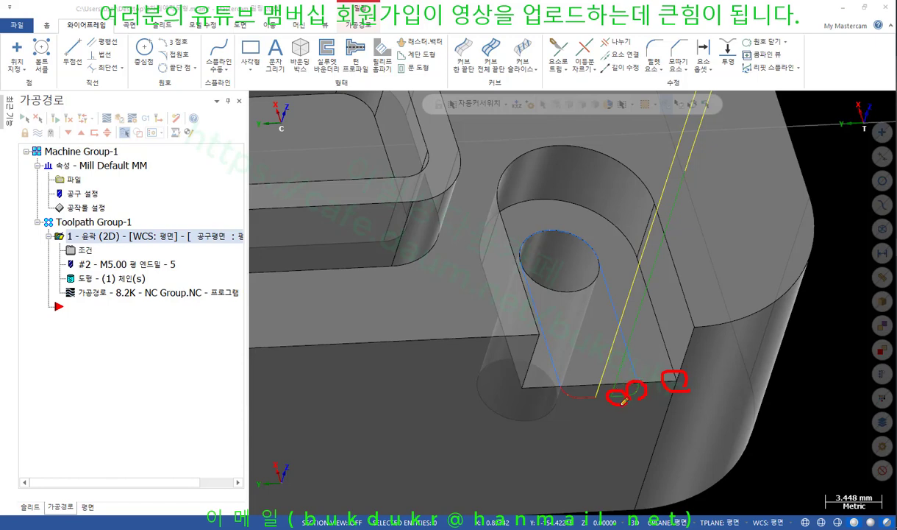
{"action": "left_click_drag", "start_coordinate": [632, 403], "coordinate": [633, 377]}
{"action": "right_click", "coordinate": [723, 302]}
{"action": "left_click", "coordinate": [743, 412]}
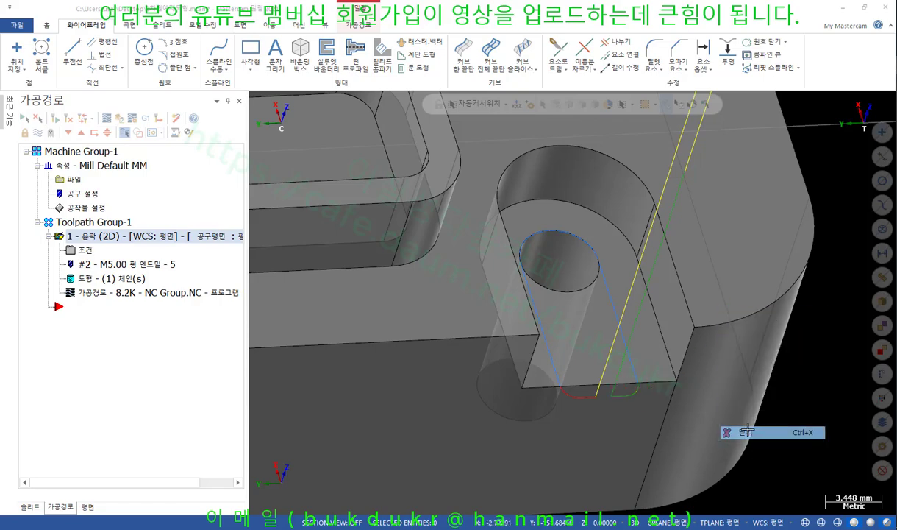
Open the contour operation's lead in/out parameters and turn off both the entry and the exit moves.
{"action": "left_click", "coordinate": [85, 252]}
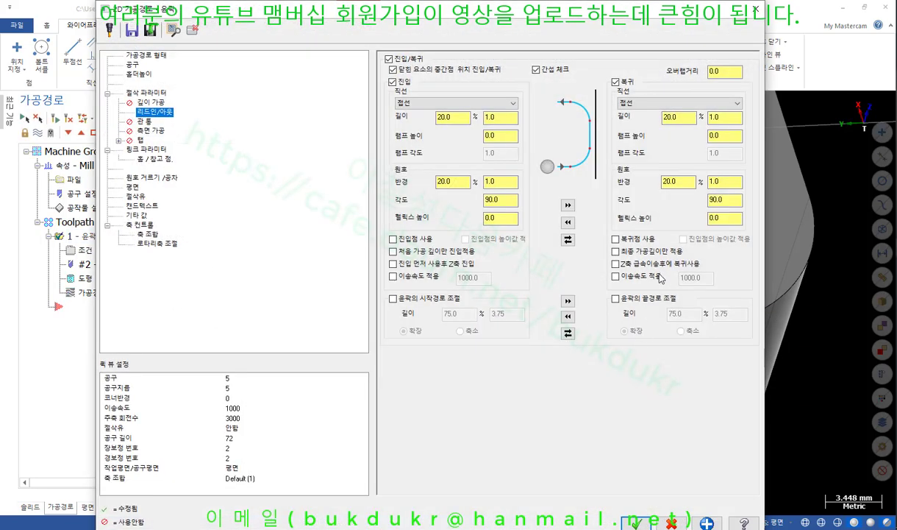
{"action": "left_click", "coordinate": [393, 81]}
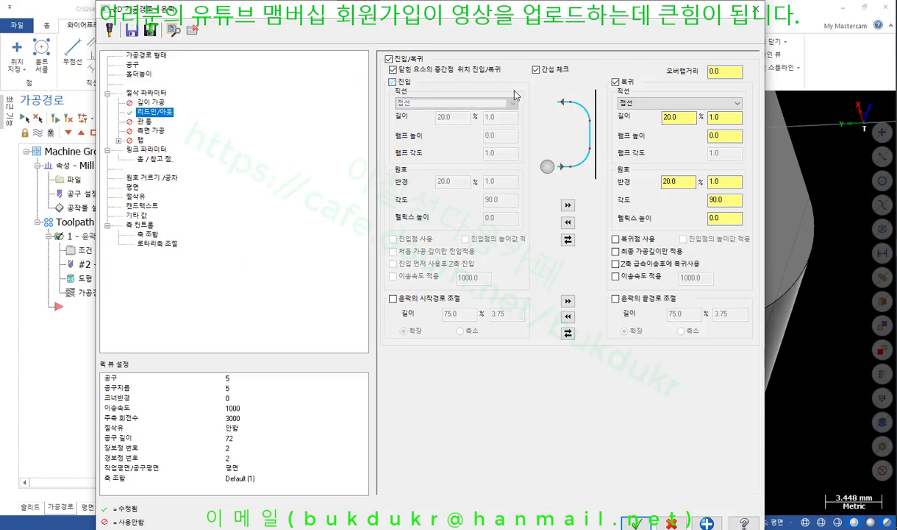
{"action": "left_click", "coordinate": [616, 82]}
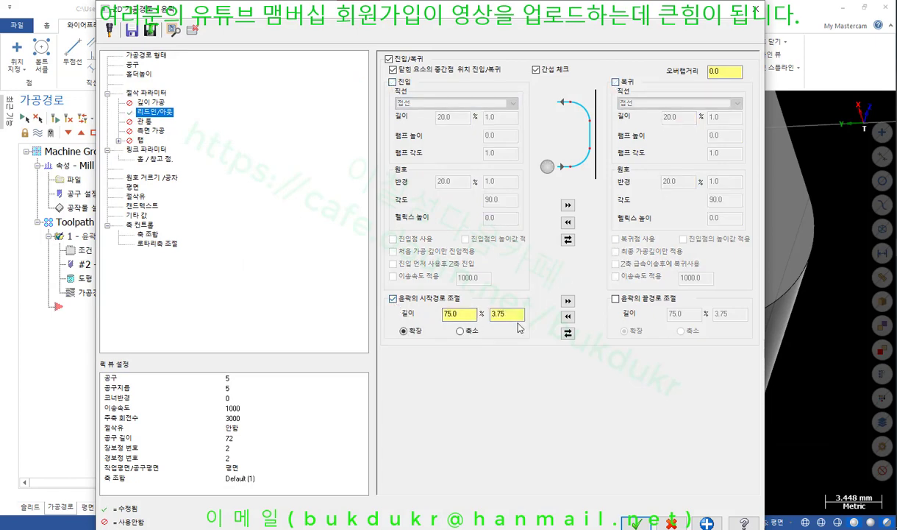
Extend the contour start by 60%, copy that adjustment to the contour end, accept the parameters, and regenerate the toolpath.
{"action": "double_click", "coordinate": [456, 314]}
{"action": "type", "text": "60"}
{"action": "left_click", "coordinate": [568, 301]}
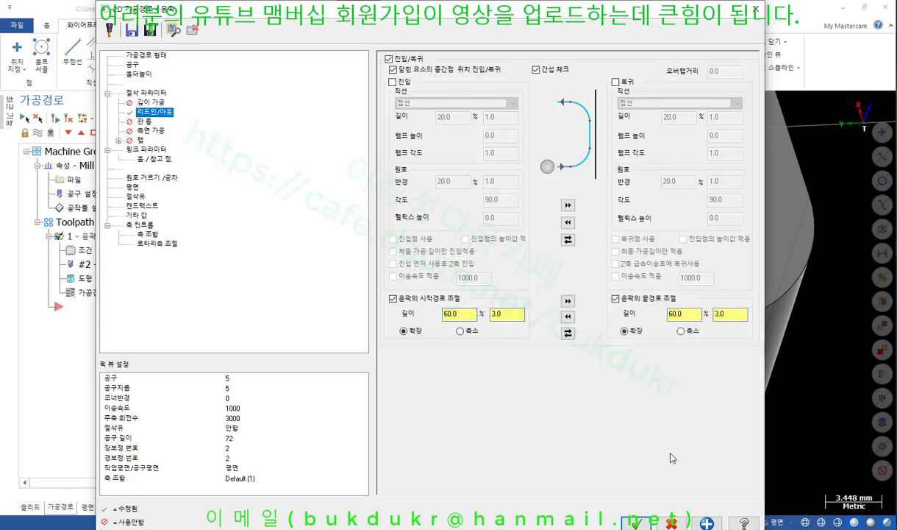
{"action": "left_click", "coordinate": [637, 522]}
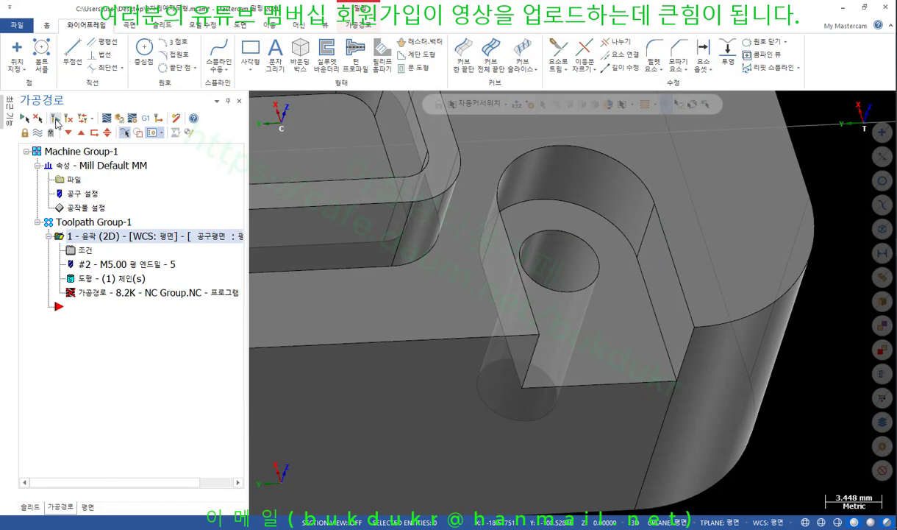
{"action": "left_click", "coordinate": [55, 121]}
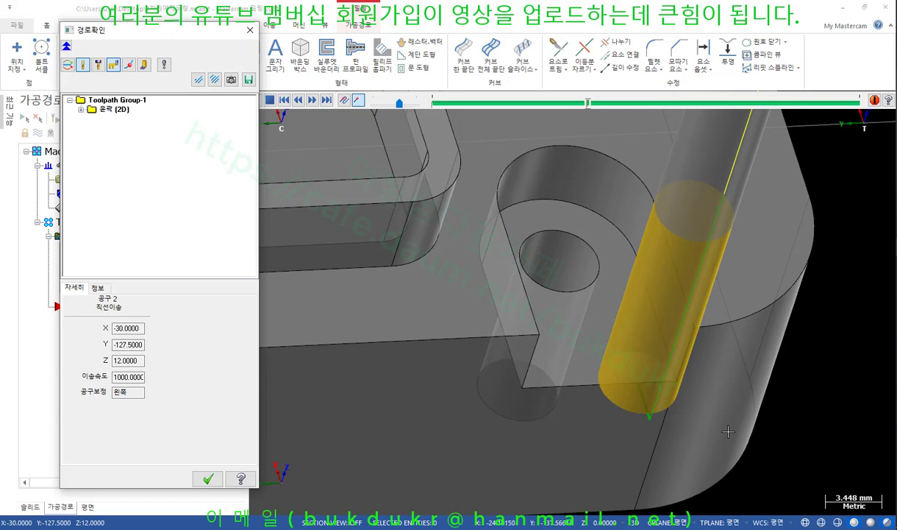
Backplot the regenerated contour and inspect the tool up close at the slot's open end with the extended start.
{"action": "key", "text": "b"}
{"action": "key", "text": "s"}
{"action": "middle_click_drag", "start_coordinate": [697, 412], "coordinate": [589, 412]}
{"action": "scroll", "coordinate": [605, 259], "scroll_direction": "up", "scroll_amount": 8}
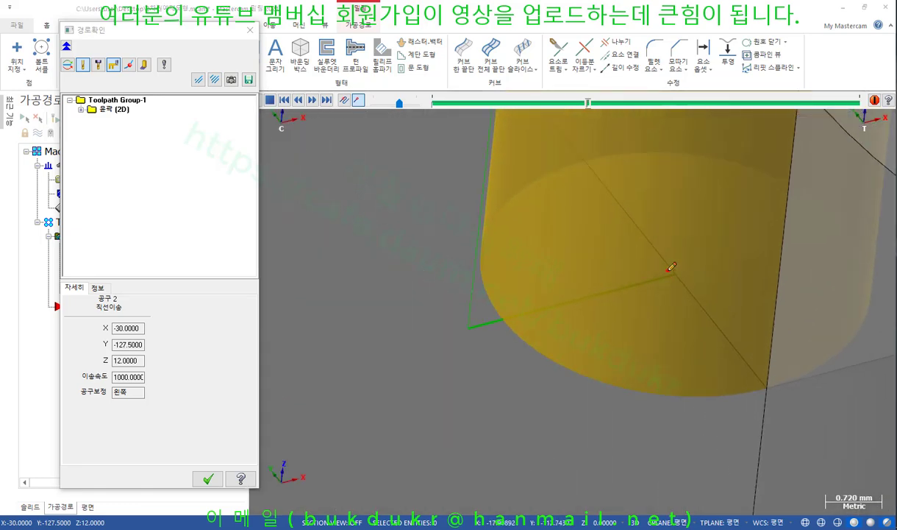
Mark the 50% tool radius portion and the extra 10% portion of the start extension, and clear the marks.
{"action": "left_click_drag", "start_coordinate": [668, 270], "coordinate": [683, 285]}
{"action": "left_click_drag", "start_coordinate": [503, 318], "coordinate": [523, 350]}
{"action": "mouse_move", "coordinate": [579, 300]}
{"action": "left_mouse_down"}
{"action": "mouse_move", "coordinate": [596, 314]}
{"action": "mouse_move", "coordinate": [580, 331]}
{"action": "mouse_move", "coordinate": [602, 324]}
{"action": "mouse_move", "coordinate": [610, 307]}
{"action": "mouse_move", "coordinate": [643, 333]}
{"action": "left_mouse_up"}
{"action": "left_click_drag", "start_coordinate": [514, 315], "coordinate": [677, 270]}
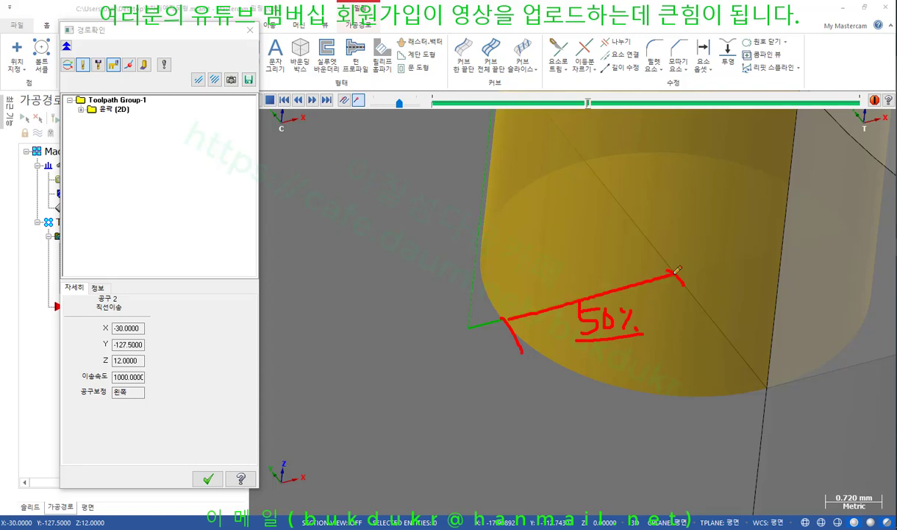
{"action": "left_click_drag", "start_coordinate": [464, 321], "coordinate": [491, 355]}
{"action": "mouse_move", "coordinate": [487, 375]}
{"action": "left_mouse_down"}
{"action": "mouse_move", "coordinate": [487, 395]}
{"action": "mouse_move", "coordinate": [515, 370]}
{"action": "mouse_move", "coordinate": [525, 398]}
{"action": "left_mouse_up"}
{"action": "left_click_drag", "start_coordinate": [542, 391], "coordinate": [545, 399]}
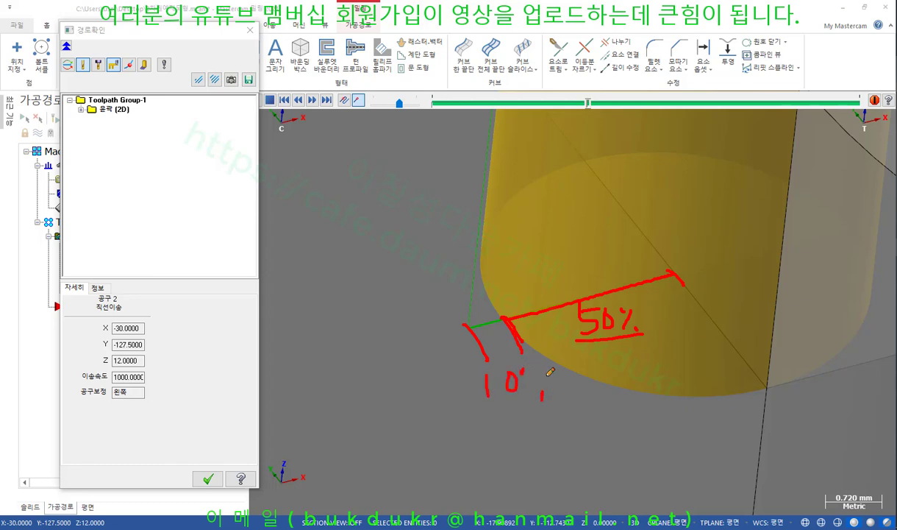
{"action": "right_click", "coordinate": [616, 358]}
{"action": "left_click", "coordinate": [662, 485]}
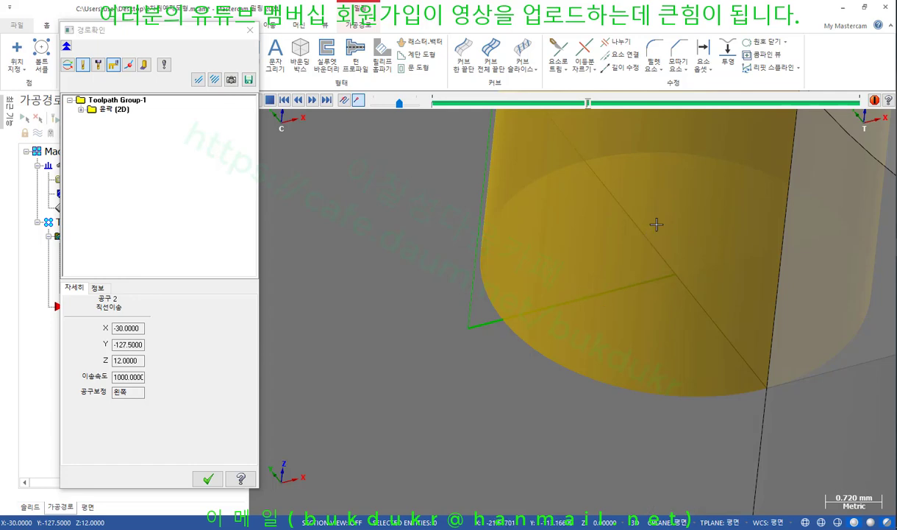
Move the backplot to the extended start point, mark the tool's clearance from the part side and the 50% offset, and clear the marks.
{"action": "scroll", "coordinate": [627, 378], "scroll_direction": "down", "scroll_amount": 3}
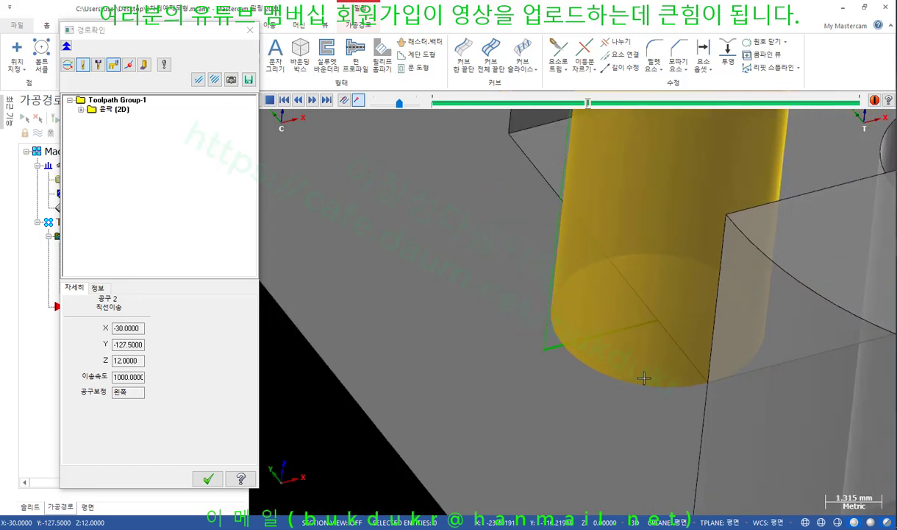
{"action": "left_click", "coordinate": [521, 97]}
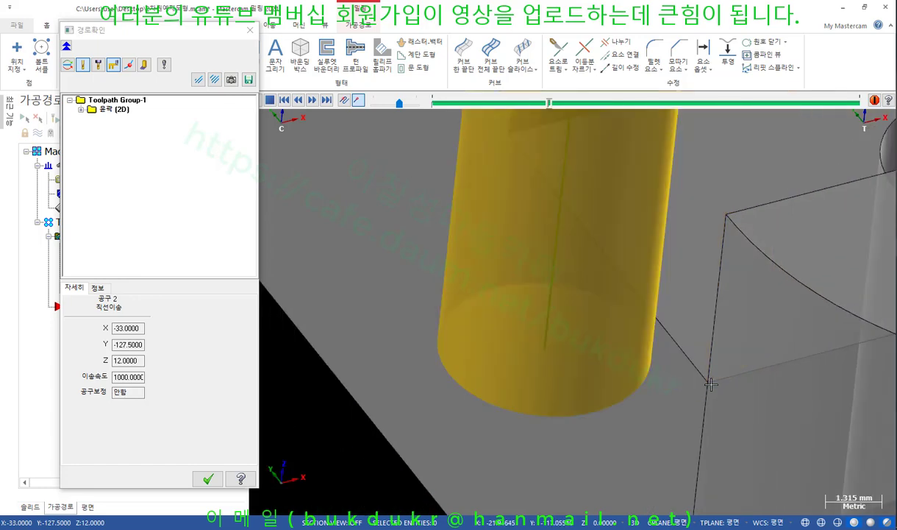
{"action": "middle_click_drag", "start_coordinate": [640, 327], "coordinate": [603, 310]}
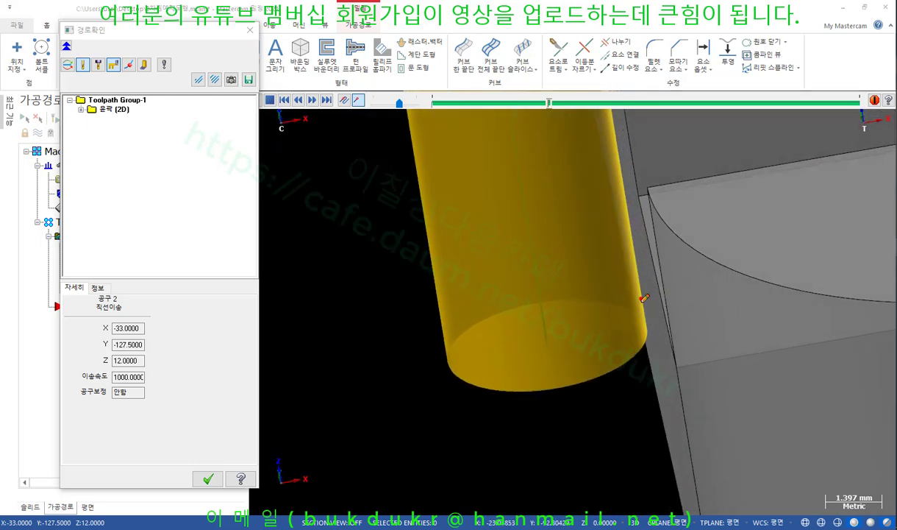
{"action": "mouse_move", "coordinate": [643, 297]}
{"action": "left_mouse_down"}
{"action": "mouse_move", "coordinate": [645, 346]}
{"action": "mouse_move", "coordinate": [666, 333]}
{"action": "left_mouse_up"}
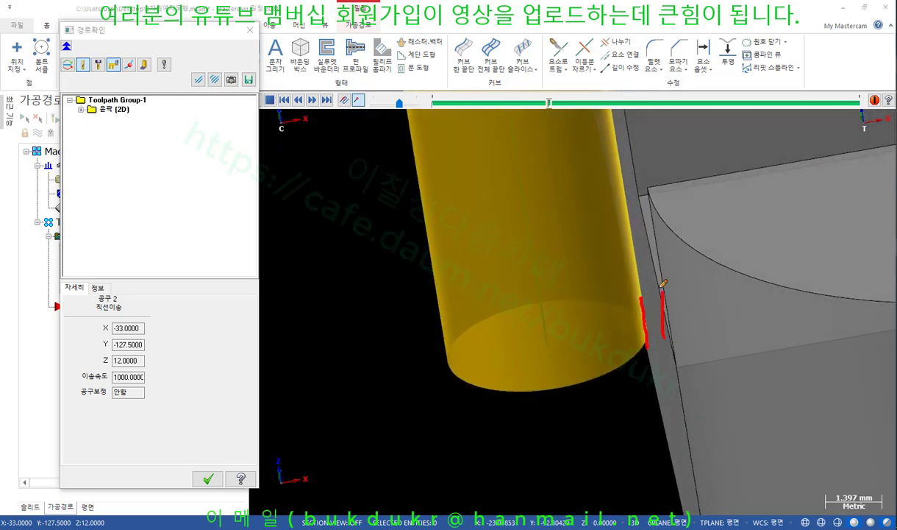
{"action": "left_click_drag", "start_coordinate": [663, 282], "coordinate": [652, 327]}
{"action": "left_click_drag", "start_coordinate": [553, 340], "coordinate": [634, 327]}
{"action": "mouse_move", "coordinate": [596, 377]}
{"action": "left_mouse_down"}
{"action": "mouse_move", "coordinate": [590, 407]}
{"action": "mouse_move", "coordinate": [607, 382]}
{"action": "mouse_move", "coordinate": [763, 353]}
{"action": "left_mouse_up"}
{"action": "mouse_move", "coordinate": [675, 352]}
{"action": "left_mouse_down"}
{"action": "mouse_move", "coordinate": [677, 376]}
{"action": "mouse_move", "coordinate": [576, 382]}
{"action": "left_mouse_up"}
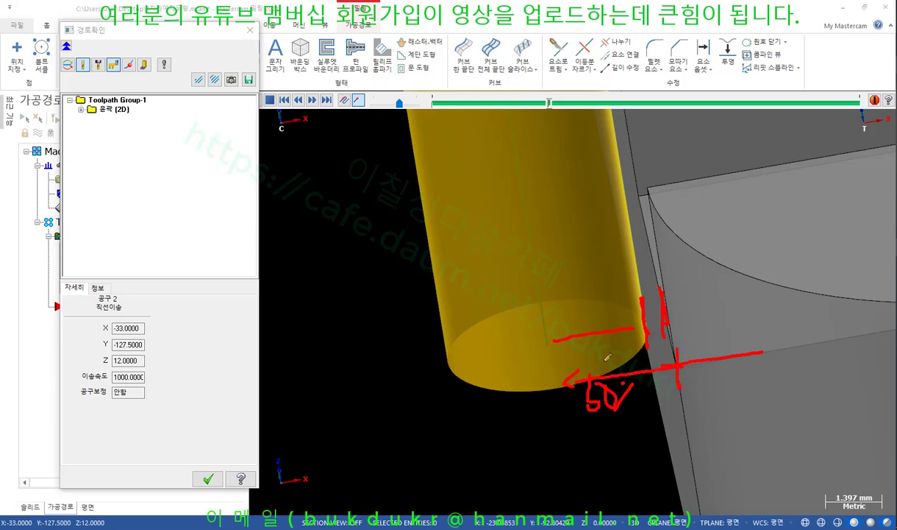
{"action": "left_click_drag", "start_coordinate": [641, 143], "coordinate": [661, 252]}
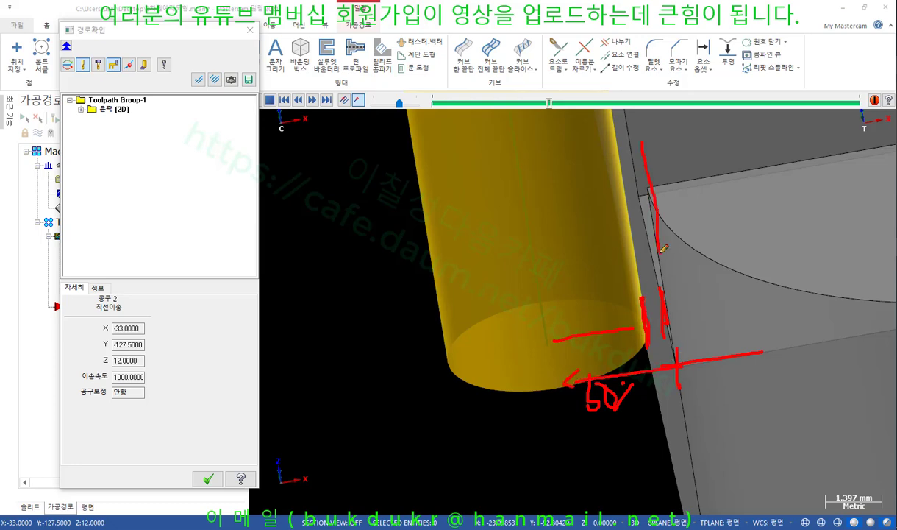
{"action": "left_click_drag", "start_coordinate": [653, 194], "coordinate": [665, 285]}
{"action": "mouse_move", "coordinate": [631, 421]}
{"action": "left_mouse_down"}
{"action": "mouse_move", "coordinate": [584, 360]}
{"action": "mouse_move", "coordinate": [614, 421]}
{"action": "left_mouse_up"}
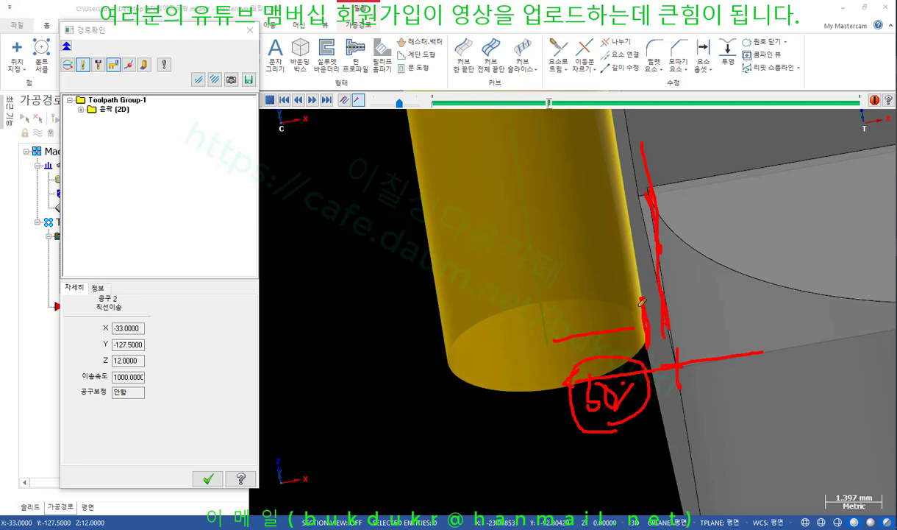
{"action": "mouse_move", "coordinate": [640, 303]}
{"action": "left_mouse_down"}
{"action": "mouse_move", "coordinate": [650, 362]}
{"action": "mouse_move", "coordinate": [673, 341]}
{"action": "left_mouse_up"}
{"action": "right_click", "coordinate": [375, 332]}
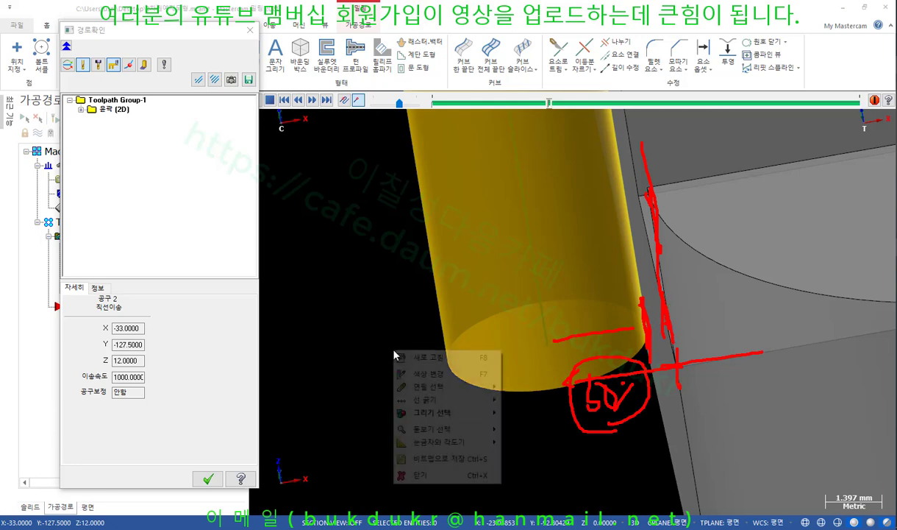
{"action": "left_click", "coordinate": [427, 452]}
Step the backplot along the slot through the extended contour end and the retract, and close the backplot.
{"action": "middle_click_drag", "start_coordinate": [411, 344], "coordinate": [425, 330]}
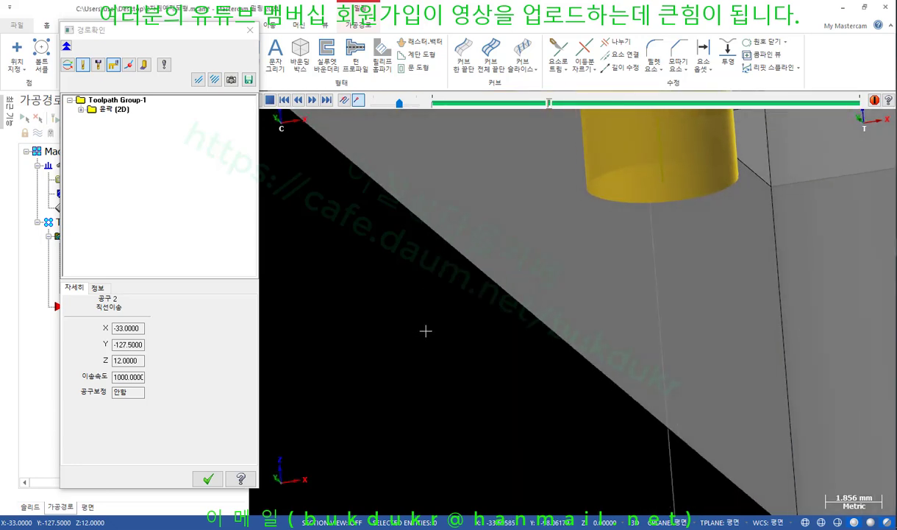
{"action": "scroll", "coordinate": [375, 423], "scroll_direction": "down", "scroll_amount": 9}
{"action": "scroll", "coordinate": [703, 262], "scroll_direction": "up", "scroll_amount": 2}
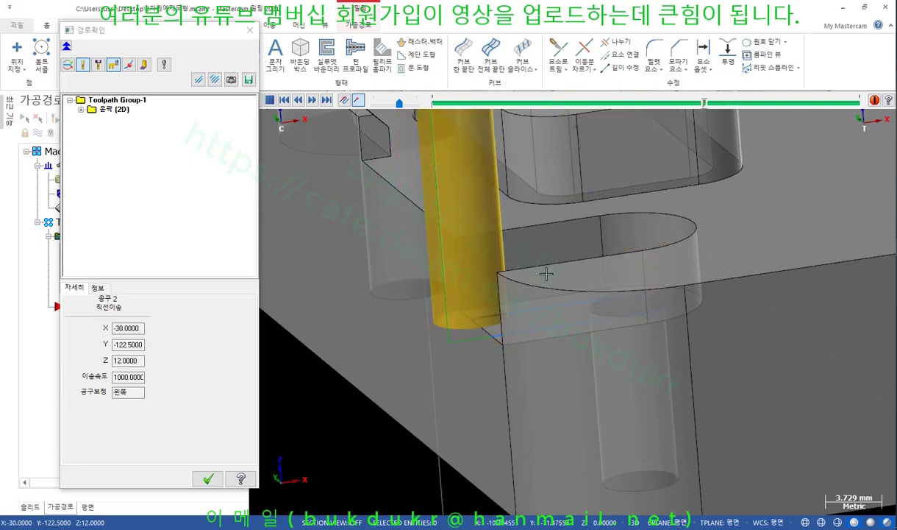
{"action": "scroll", "coordinate": [459, 276], "scroll_direction": "up", "scroll_amount": 3}
{"action": "middle_click_drag", "start_coordinate": [436, 289], "coordinate": [430, 288]}
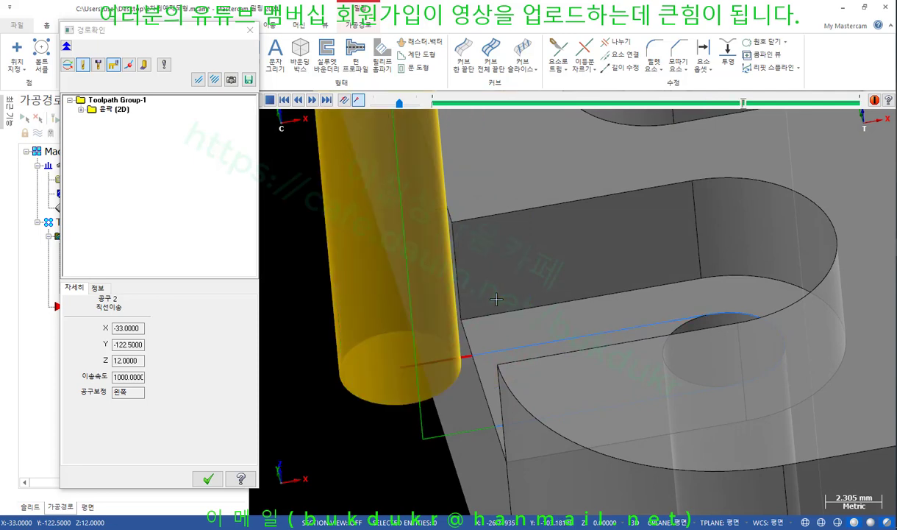
{"action": "middle_click_drag", "start_coordinate": [496, 298], "coordinate": [464, 288]}
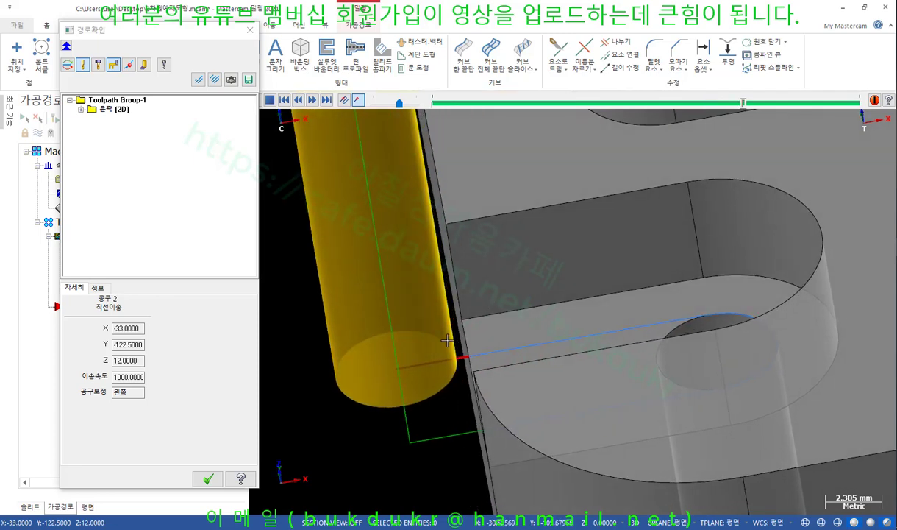
{"action": "middle_click_drag", "start_coordinate": [460, 343], "coordinate": [451, 347]}
{"action": "scroll", "coordinate": [611, 300], "scroll_direction": "down", "scroll_amount": 3}
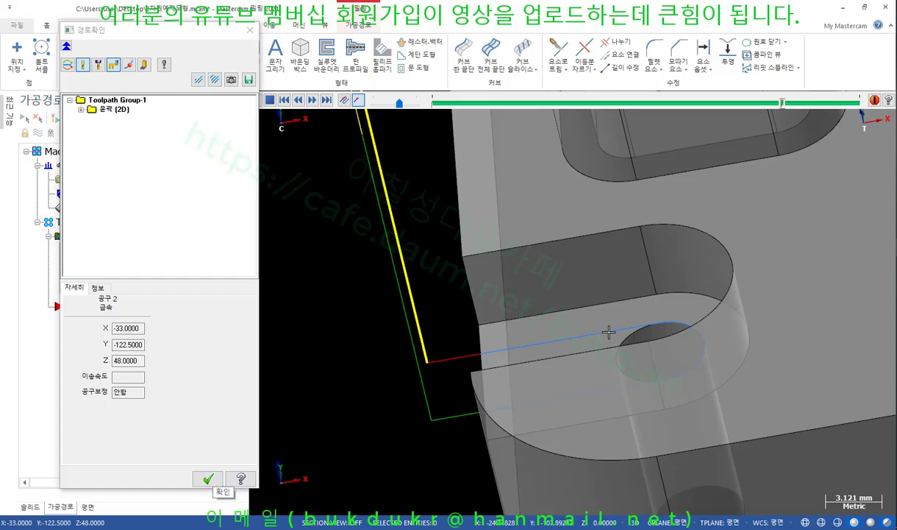
{"action": "left_click", "coordinate": [208, 479]}
Examine the side step's curved end beside the rounded part corner, mark its floor edge and end area, and clear the marks.
{"action": "scroll", "coordinate": [569, 367], "scroll_direction": "down", "scroll_amount": 5}
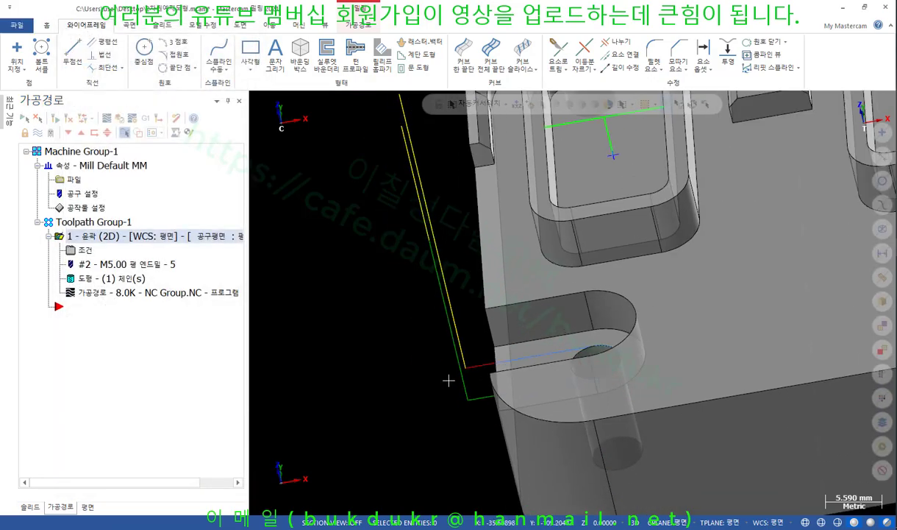
{"action": "middle_click_drag", "start_coordinate": [478, 361], "coordinate": [586, 235]}
{"action": "scroll", "coordinate": [683, 173], "scroll_direction": "up", "scroll_amount": 3}
{"action": "scroll", "coordinate": [684, 287], "scroll_direction": "up", "scroll_amount": 6}
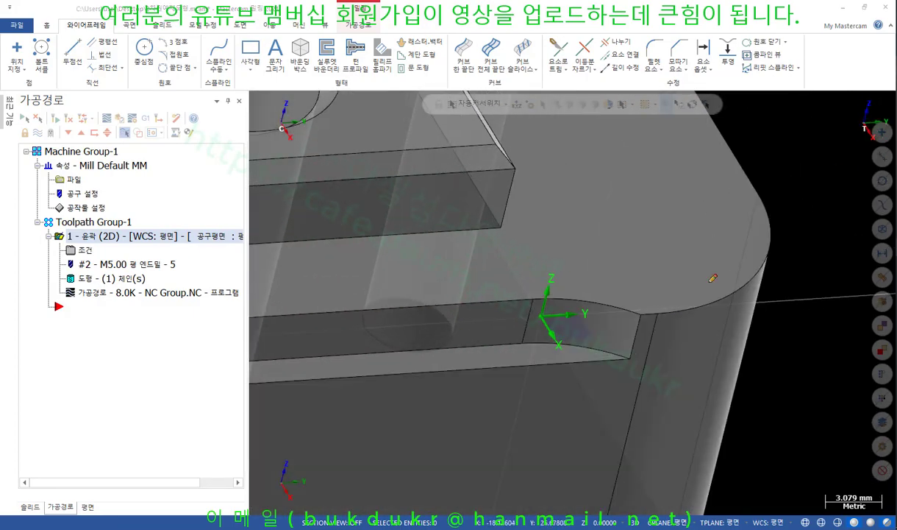
{"action": "left_click", "coordinate": [635, 352]}
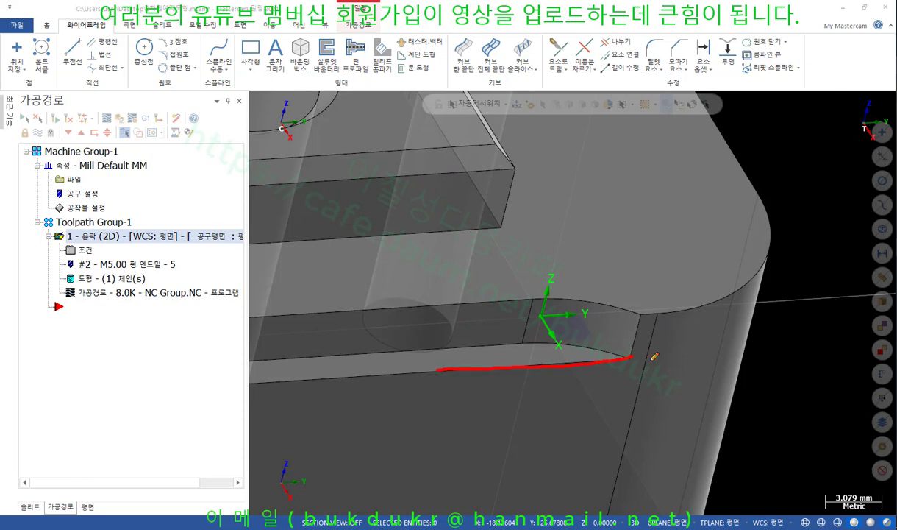
{"action": "mouse_move", "coordinate": [651, 358]}
{"action": "left_mouse_down"}
{"action": "mouse_move", "coordinate": [637, 287]}
{"action": "mouse_move", "coordinate": [622, 276]}
{"action": "mouse_move", "coordinate": [676, 331]}
{"action": "left_mouse_up"}
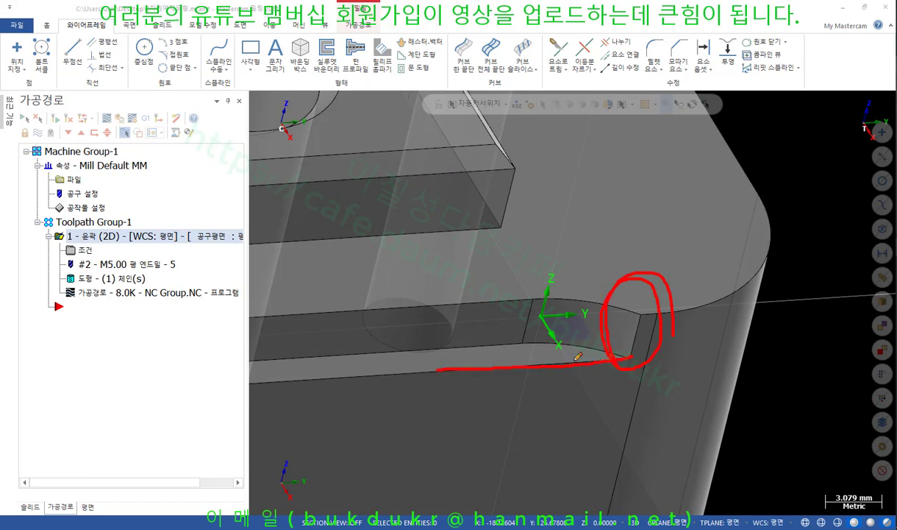
{"action": "left_click_drag", "start_coordinate": [520, 346], "coordinate": [527, 387]}
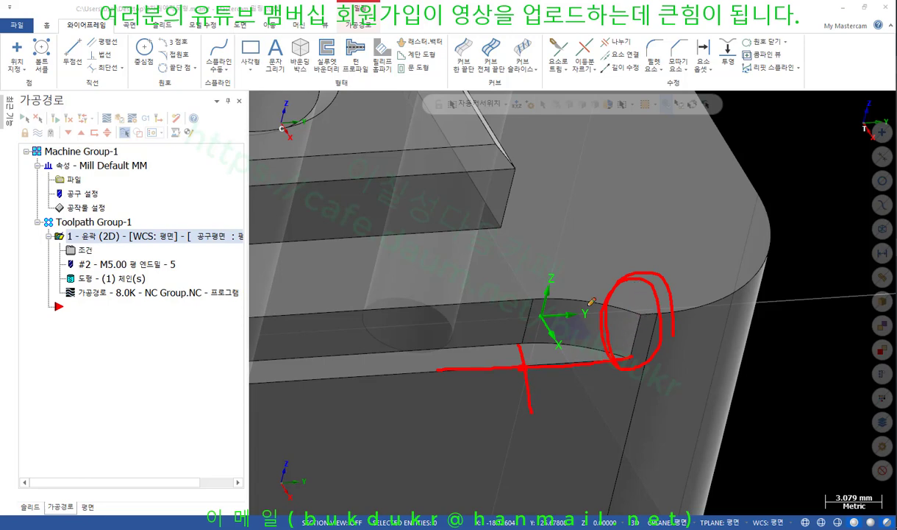
{"action": "mouse_move", "coordinate": [555, 298]}
{"action": "left_mouse_down"}
{"action": "mouse_move", "coordinate": [649, 296]}
{"action": "mouse_move", "coordinate": [608, 279]}
{"action": "mouse_move", "coordinate": [674, 302]}
{"action": "mouse_move", "coordinate": [553, 299]}
{"action": "mouse_move", "coordinate": [651, 317]}
{"action": "left_mouse_up"}
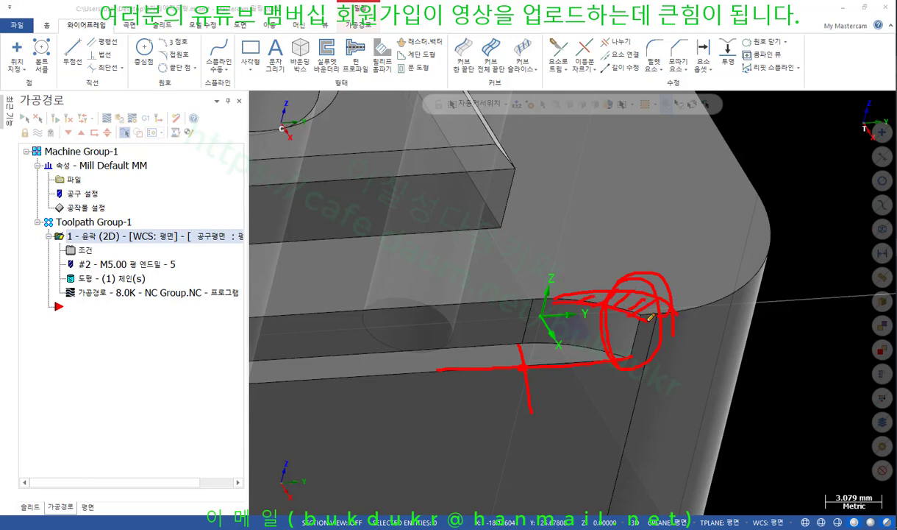
{"action": "right_click", "coordinate": [699, 232]}
{"action": "left_click", "coordinate": [743, 360]}
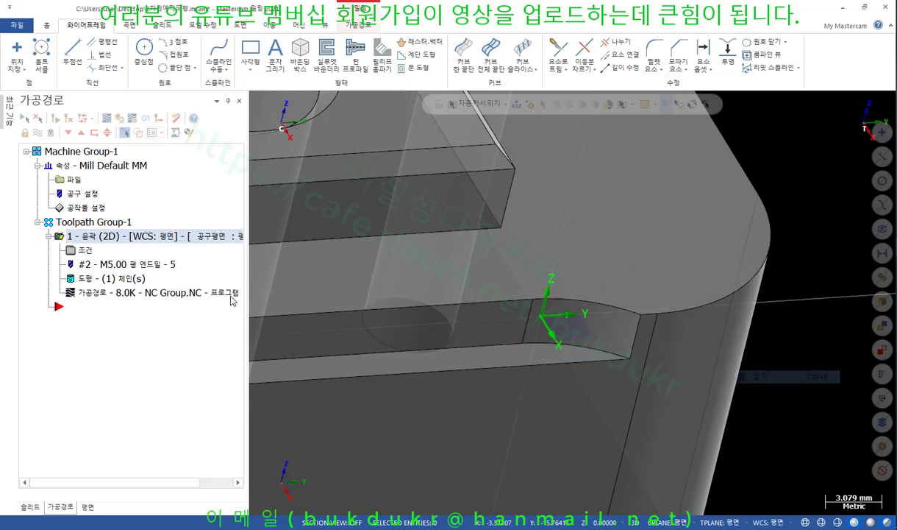
Open the 2D contour's lead in/out settings and circle the entry line settings and the start and end extension settings.
{"action": "left_click", "coordinate": [214, 250]}
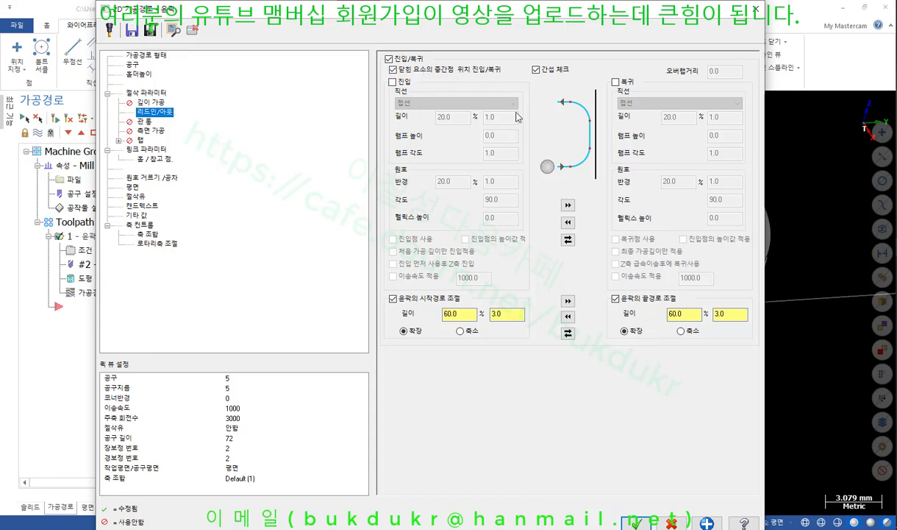
{"action": "mouse_move", "coordinate": [479, 199]}
{"action": "left_mouse_down"}
{"action": "mouse_move", "coordinate": [361, 130]}
{"action": "mouse_move", "coordinate": [543, 120]}
{"action": "mouse_move", "coordinate": [418, 155]}
{"action": "left_mouse_up"}
{"action": "mouse_move", "coordinate": [486, 370]}
{"action": "left_mouse_down"}
{"action": "mouse_move", "coordinate": [361, 294]}
{"action": "mouse_move", "coordinate": [728, 296]}
{"action": "mouse_move", "coordinate": [540, 354]}
{"action": "mouse_move", "coordinate": [432, 362]}
{"action": "left_mouse_up"}
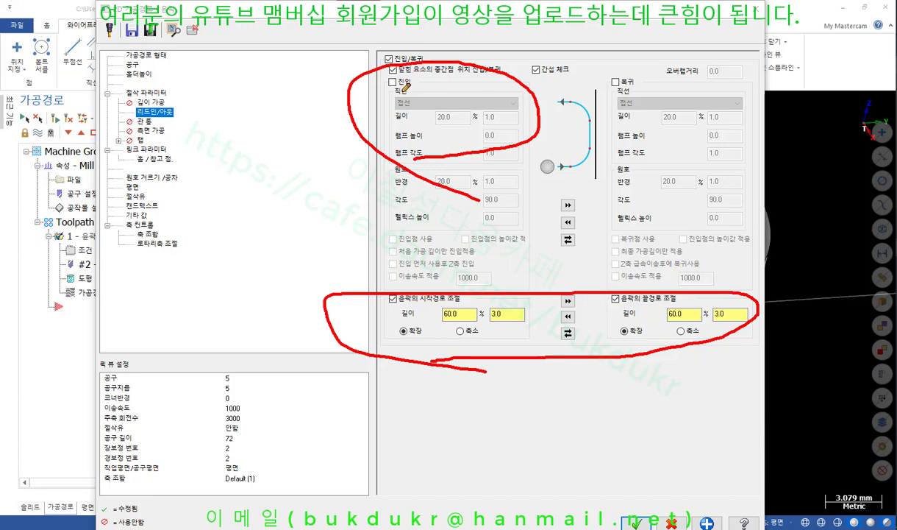
Underline the entry option, write 직선 and 원호 beside it, circle the start and end extension settings again, and clear the marks.
{"action": "left_click_drag", "start_coordinate": [384, 87], "coordinate": [407, 86]}
{"action": "left_click_drag", "start_coordinate": [273, 93], "coordinate": [262, 135]}
{"action": "mouse_move", "coordinate": [247, 96]}
{"action": "left_mouse_down"}
{"action": "mouse_move", "coordinate": [270, 82]}
{"action": "mouse_move", "coordinate": [258, 106]}
{"action": "mouse_move", "coordinate": [282, 124]}
{"action": "mouse_move", "coordinate": [312, 111]}
{"action": "mouse_move", "coordinate": [276, 168]}
{"action": "mouse_move", "coordinate": [292, 216]}
{"action": "mouse_move", "coordinate": [298, 190]}
{"action": "mouse_move", "coordinate": [316, 177]}
{"action": "mouse_move", "coordinate": [331, 214]}
{"action": "mouse_move", "coordinate": [382, 279]}
{"action": "left_mouse_up"}
{"action": "mouse_move", "coordinate": [390, 346]}
{"action": "left_mouse_down"}
{"action": "mouse_move", "coordinate": [559, 266]}
{"action": "mouse_move", "coordinate": [703, 324]}
{"action": "mouse_move", "coordinate": [460, 353]}
{"action": "left_mouse_up"}
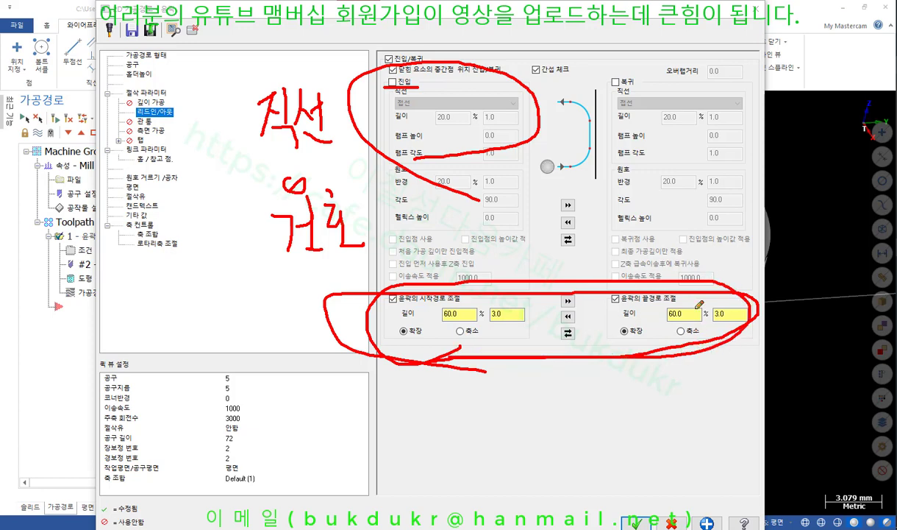
{"action": "right_click", "coordinate": [684, 167]}
{"action": "left_click", "coordinate": [728, 295]}
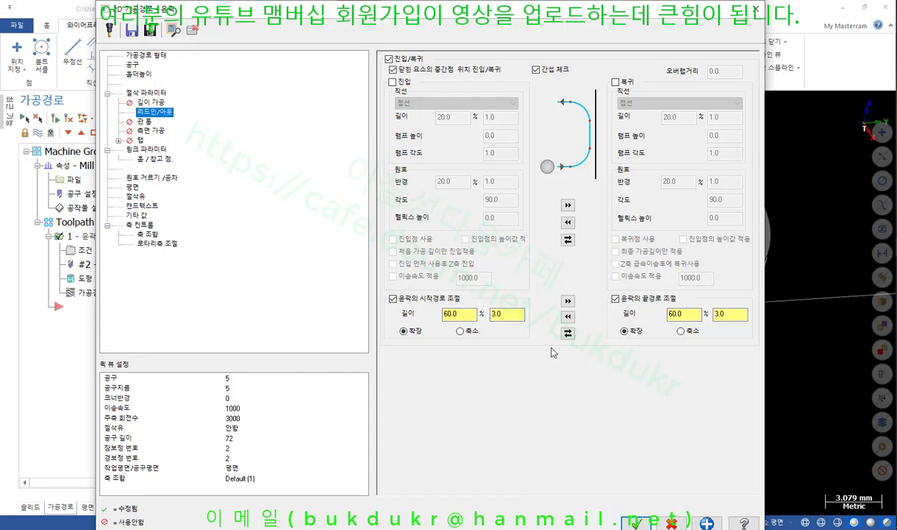
Turn off the contour's end and start extension, and close the toolpath settings without accepting them.
{"action": "left_click", "coordinate": [615, 297]}
{"action": "left_click", "coordinate": [393, 298]}
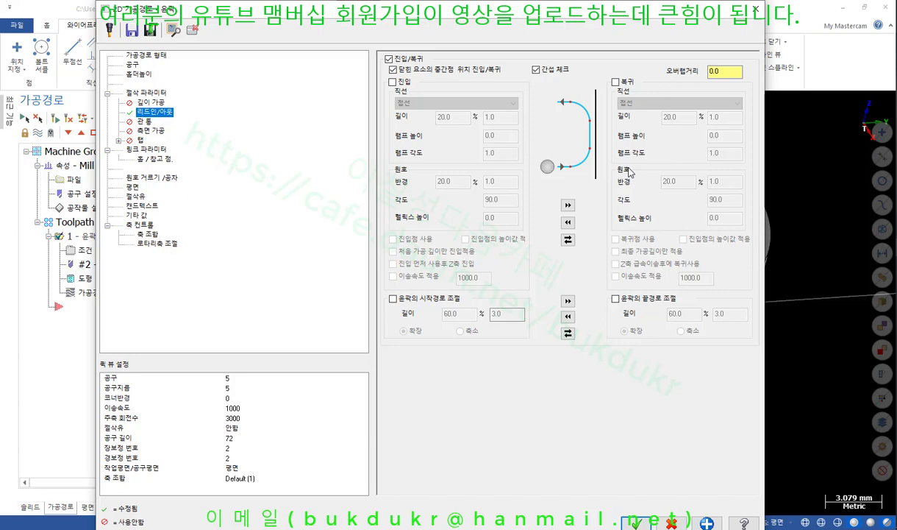
{"action": "left_click", "coordinate": [756, 9]}
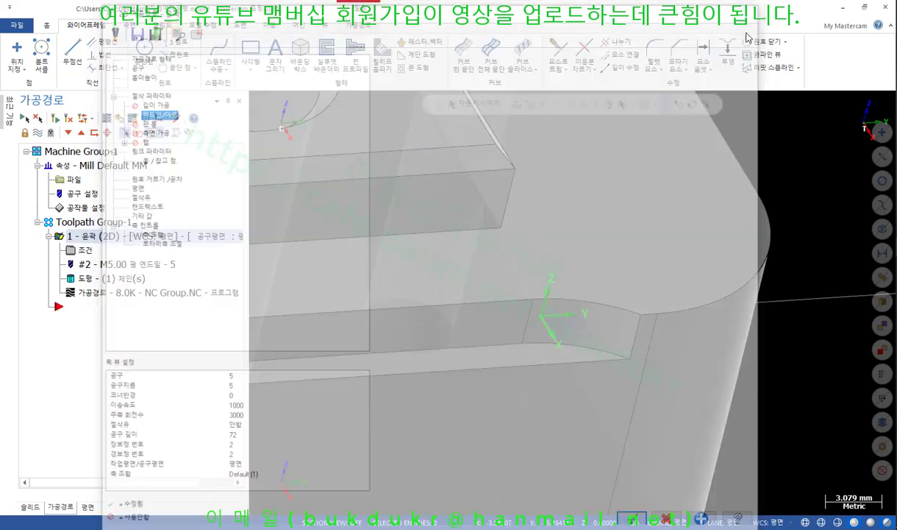
Examine the whole part from above and at an angle, with no solid selected, to compare its pockets, slots and side steps.
{"action": "scroll", "coordinate": [789, 330], "scroll_direction": "down", "scroll_amount": 4}
{"action": "left_click", "coordinate": [787, 326]}
{"action": "scroll", "coordinate": [719, 295], "scroll_direction": "down", "scroll_amount": 2}
{"action": "scroll", "coordinate": [720, 300], "scroll_direction": "down", "scroll_amount": 2}
{"action": "middle_click_drag", "start_coordinate": [721, 300], "coordinate": [642, 267]}
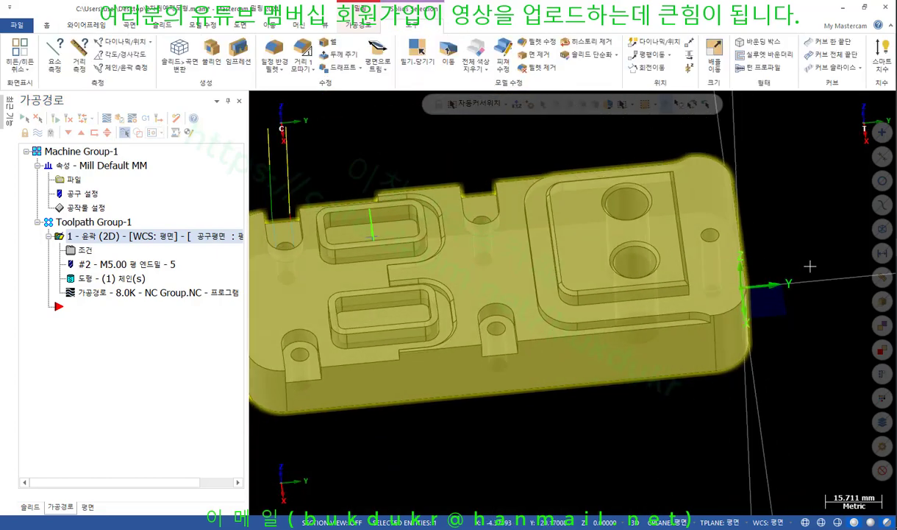
{"action": "key", "text": "Escape"}
{"action": "scroll", "coordinate": [614, 147], "scroll_direction": "up", "scroll_amount": 2}
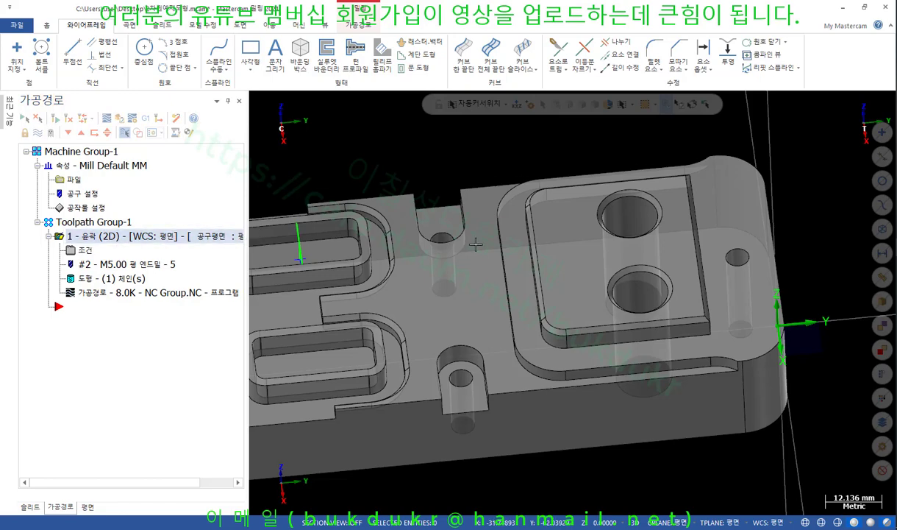
{"action": "scroll", "coordinate": [475, 243], "scroll_direction": "down", "scroll_amount": 1}
{"action": "mouse_move", "coordinate": [476, 244]}
{"action": "middle_mouse_down"}
{"action": "mouse_move", "coordinate": [485, 206]}
{"action": "mouse_move", "coordinate": [528, 228]}
{"action": "middle_mouse_up"}
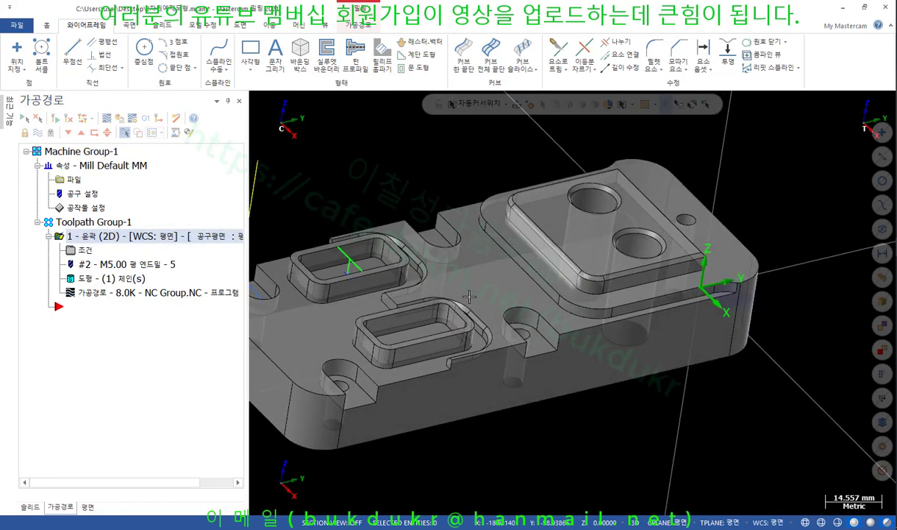
Examine the curved step around the raised pocket and its short angled end faces near the part's side.
{"action": "scroll", "coordinate": [535, 317], "scroll_direction": "up", "scroll_amount": 3}
{"action": "mouse_move", "coordinate": [536, 314]}
{"action": "middle_mouse_down"}
{"action": "mouse_move", "coordinate": [504, 241]}
{"action": "mouse_move", "coordinate": [557, 353]}
{"action": "mouse_move", "coordinate": [570, 327]}
{"action": "mouse_move", "coordinate": [554, 344]}
{"action": "mouse_move", "coordinate": [606, 332]}
{"action": "mouse_move", "coordinate": [627, 340]}
{"action": "middle_mouse_up"}
{"action": "scroll", "coordinate": [558, 353], "scroll_direction": "up", "scroll_amount": 4}
{"action": "scroll", "coordinate": [607, 327], "scroll_direction": "down", "scroll_amount": 2}
{"action": "scroll", "coordinate": [621, 340], "scroll_direction": "up", "scroll_amount": 2}
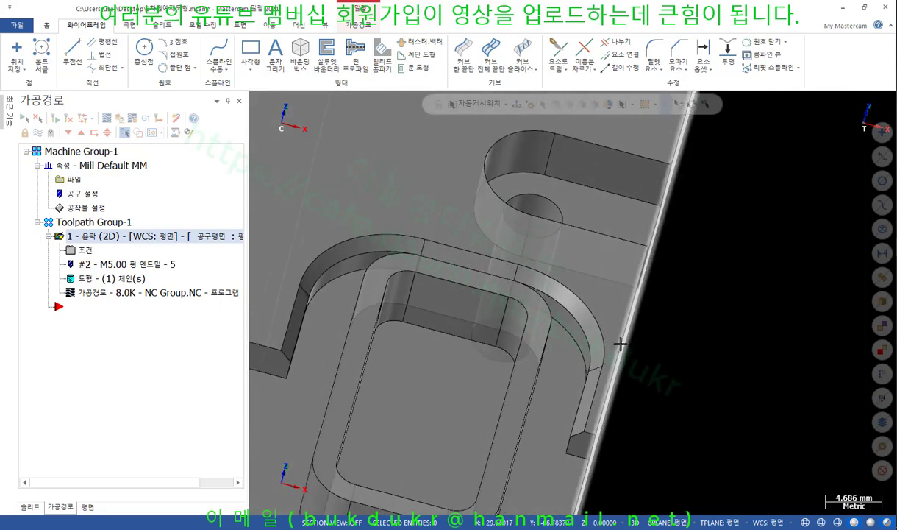
{"action": "scroll", "coordinate": [569, 471], "scroll_direction": "up", "scroll_amount": 1}
{"action": "middle_click_drag", "start_coordinate": [569, 477], "coordinate": [588, 428]}
{"action": "scroll", "coordinate": [588, 428], "scroll_direction": "up", "scroll_amount": 1}
{"action": "scroll", "coordinate": [587, 428], "scroll_direction": "up", "scroll_amount": 3}
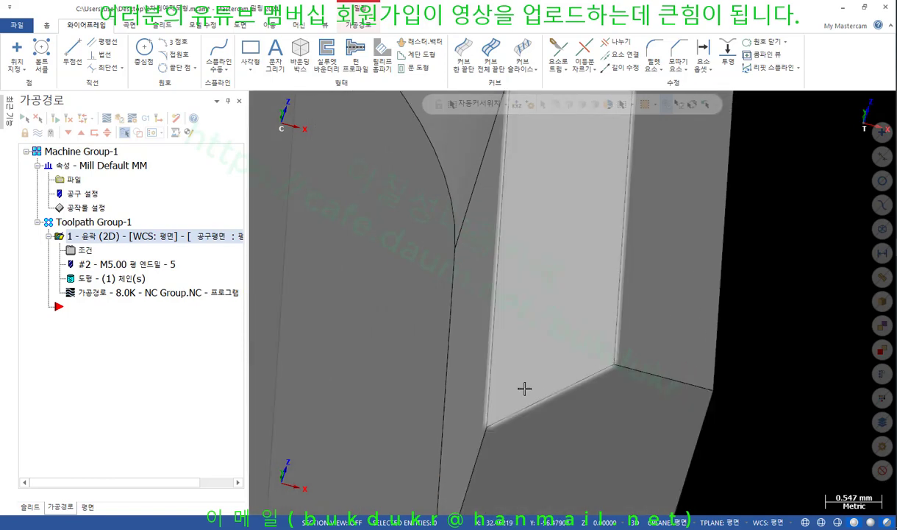
{"action": "scroll", "coordinate": [645, 351], "scroll_direction": "down", "scroll_amount": 2}
{"action": "mouse_move", "coordinate": [645, 351]}
{"action": "middle_mouse_down"}
{"action": "mouse_move", "coordinate": [655, 325]}
{"action": "mouse_move", "coordinate": [662, 340]}
{"action": "middle_mouse_up"}
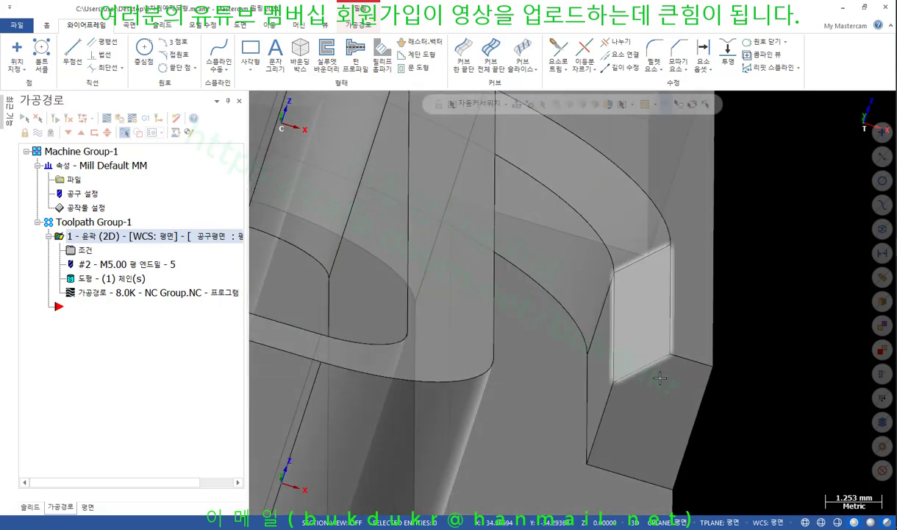
{"action": "scroll", "coordinate": [686, 325], "scroll_direction": "down", "scroll_amount": 2}
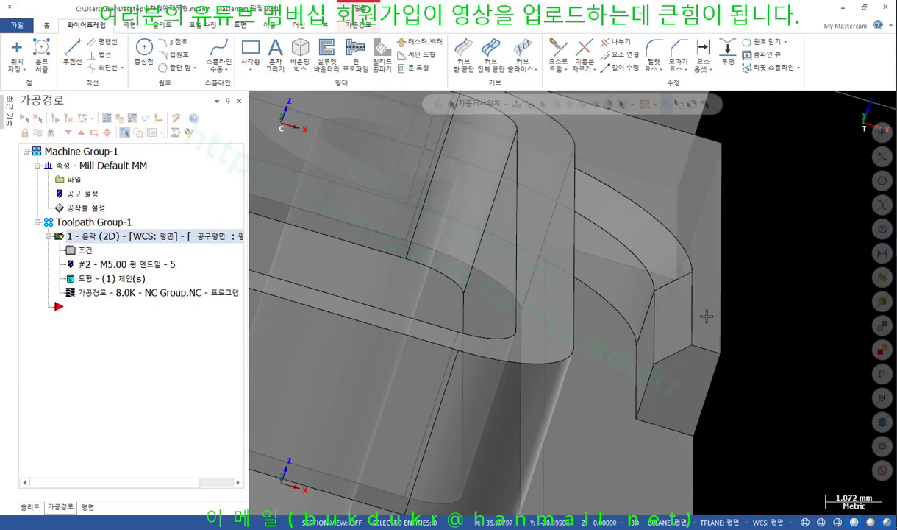
{"action": "scroll", "coordinate": [793, 315], "scroll_direction": "down", "scroll_amount": 4}
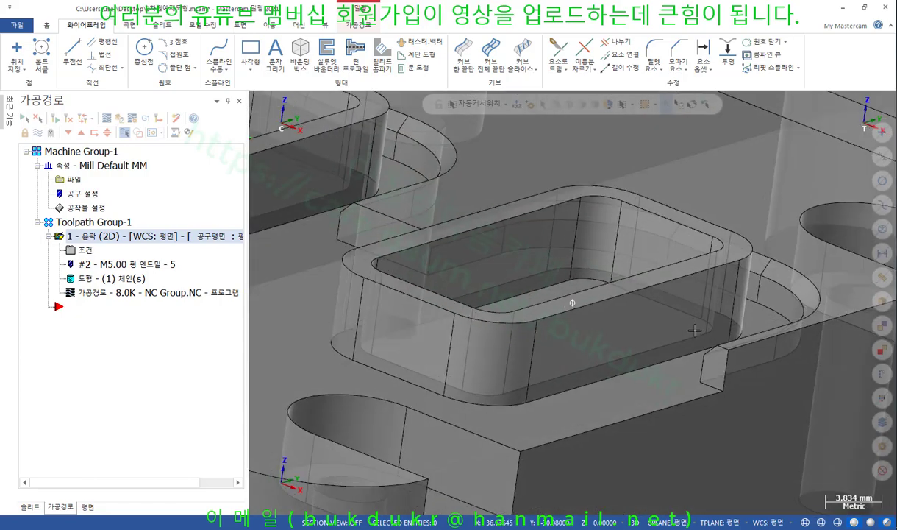
Switch to the Mastercam 2021 textbook PDF in Adobe Acrobat and review the 진입 / 복귀 settings illustration on page 491.
{"action": "key", "text": "alt+Tab"}
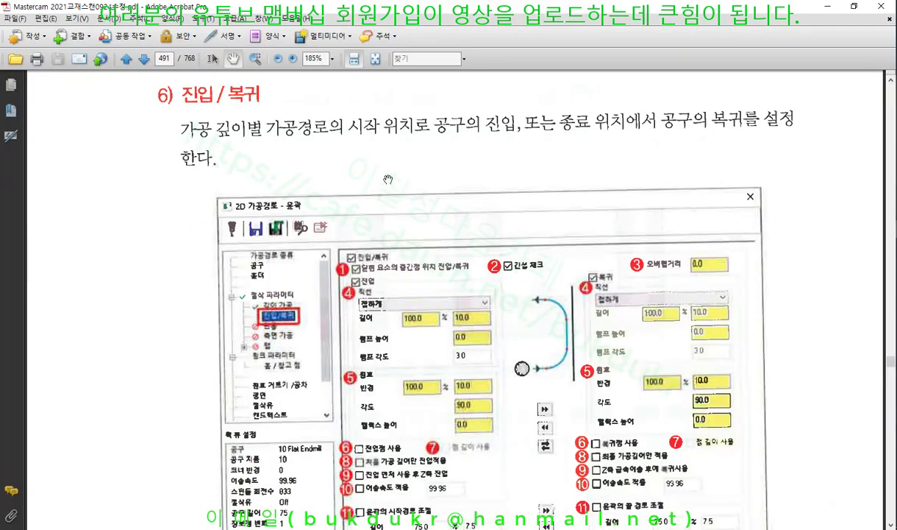
{"action": "scroll", "coordinate": [587, 228], "scroll_direction": "down", "scroll_amount": 5}
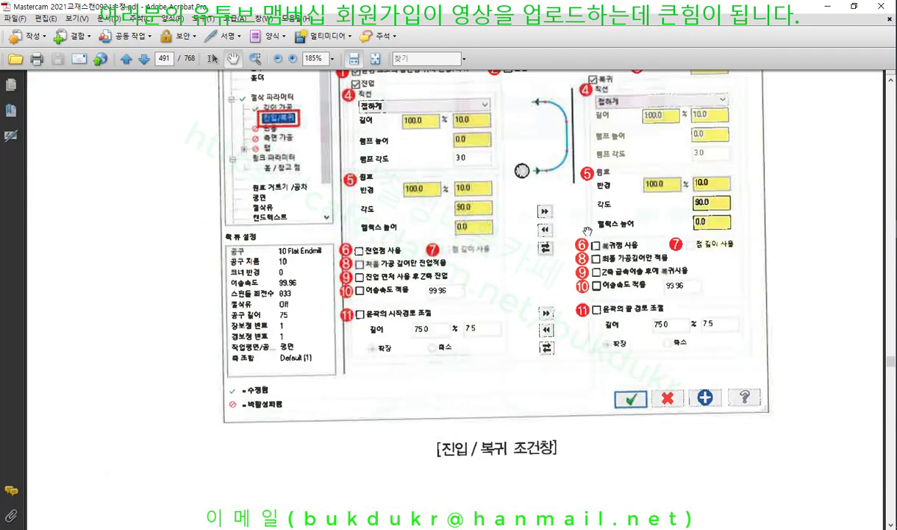
{"action": "scroll", "coordinate": [590, 234], "scroll_direction": "up", "scroll_amount": 6}
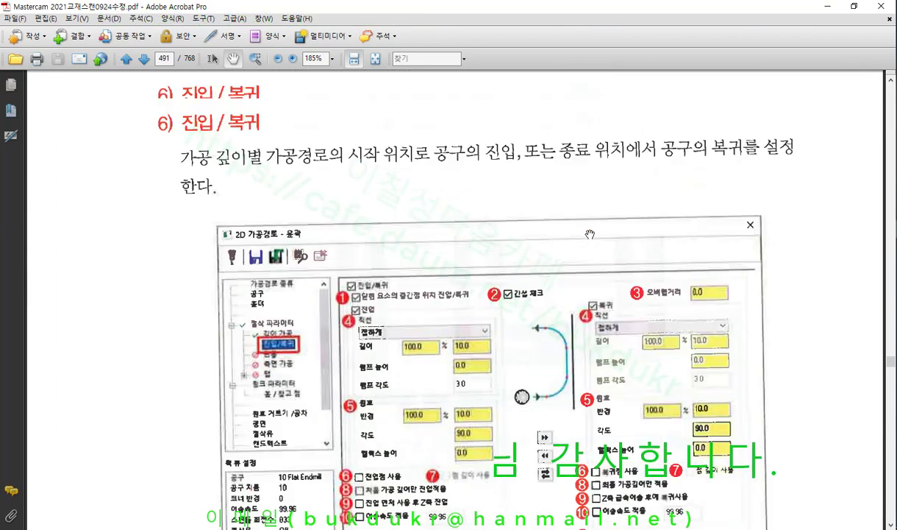